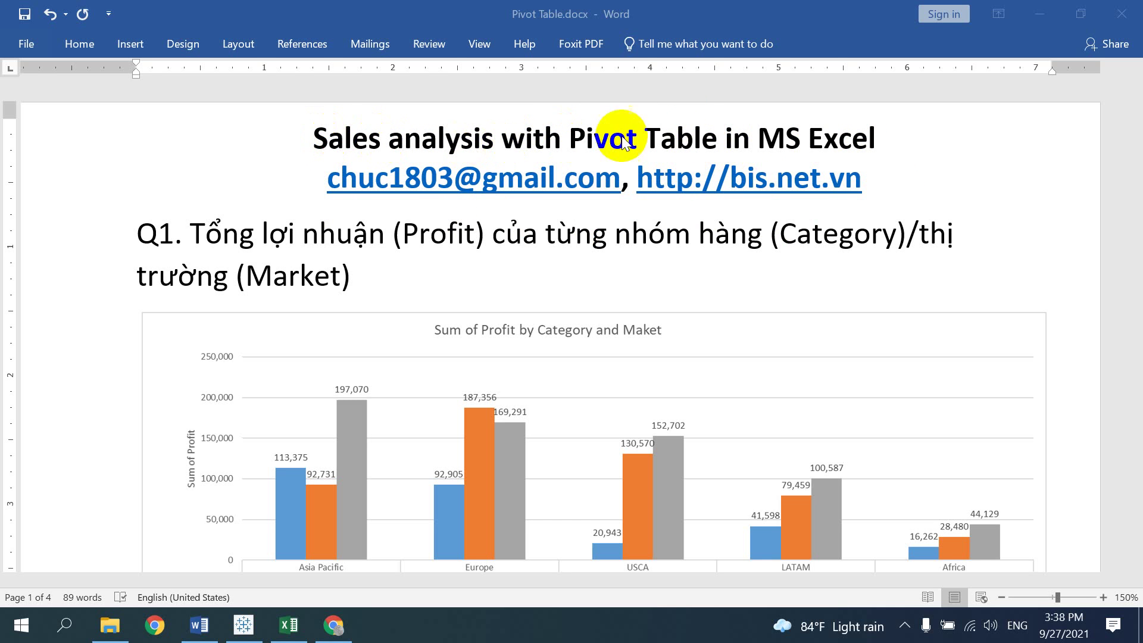
Switch from the Word report to the Pivot_Global_Superstore.xls workbook in Excel.
left_click(285, 632)
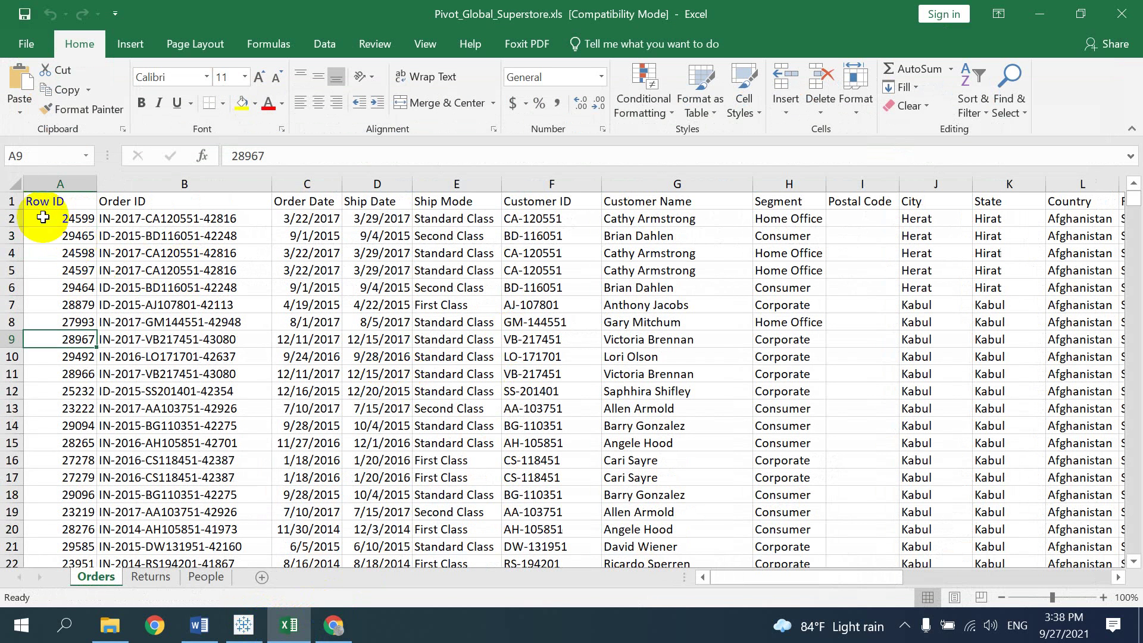
Make row 1 of the Orders sheet bold and scroll through the records.
left_click(12, 201)
left_click(143, 107)
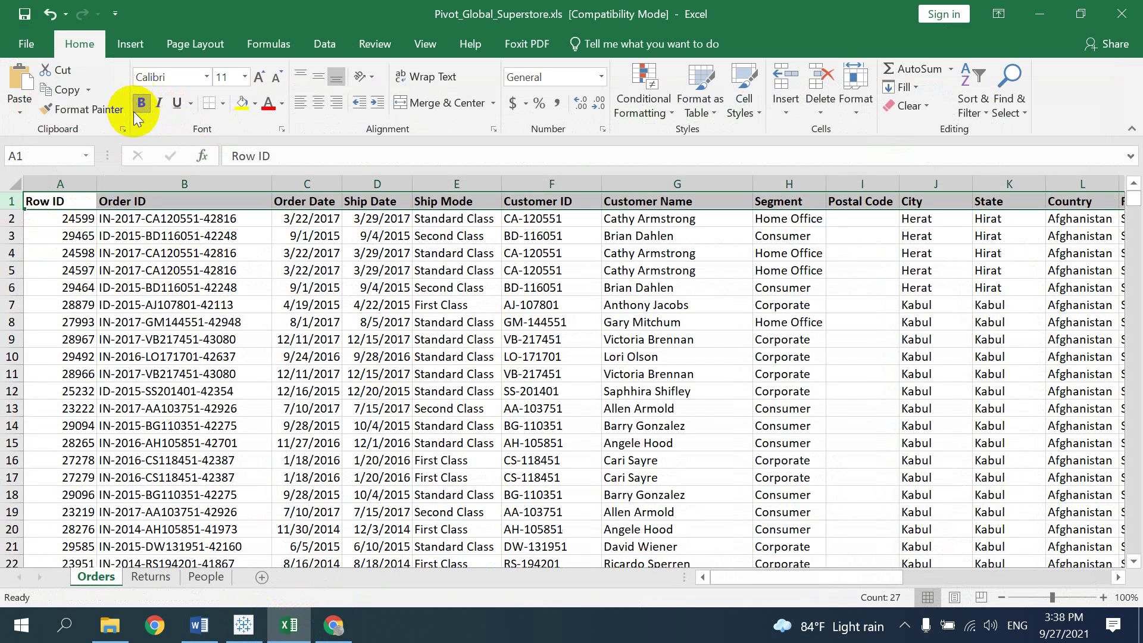
mouse_move(1130, 202)
left_mouse_down()
mouse_move(1120, 344)
mouse_move(1139, 581)
left_mouse_up()
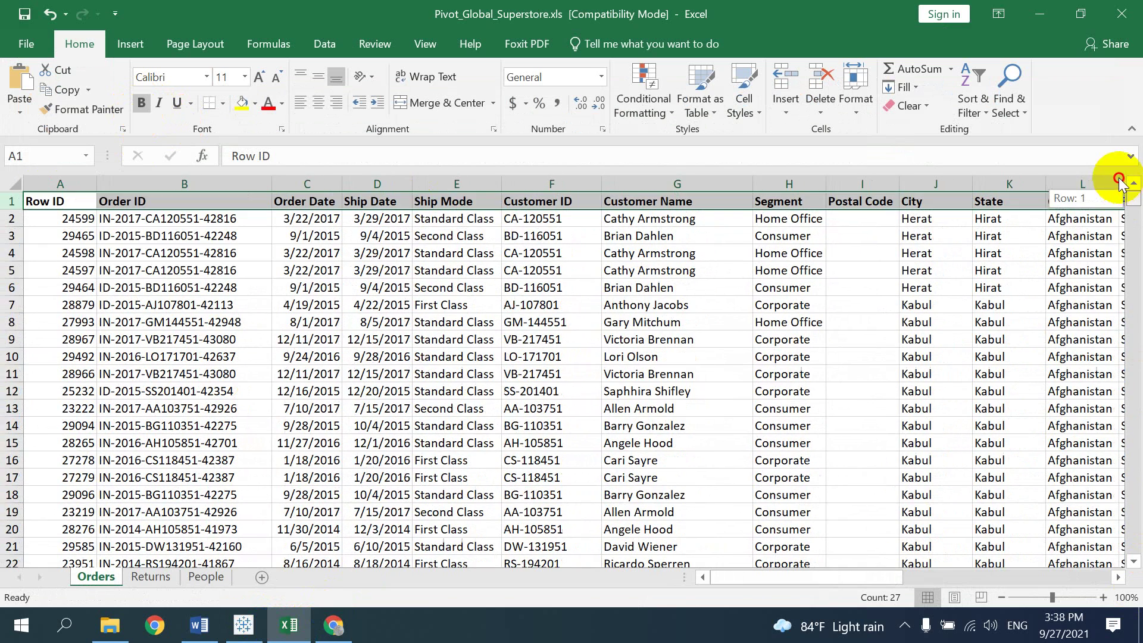
left_click_drag(1137, 589, 1128, 178)
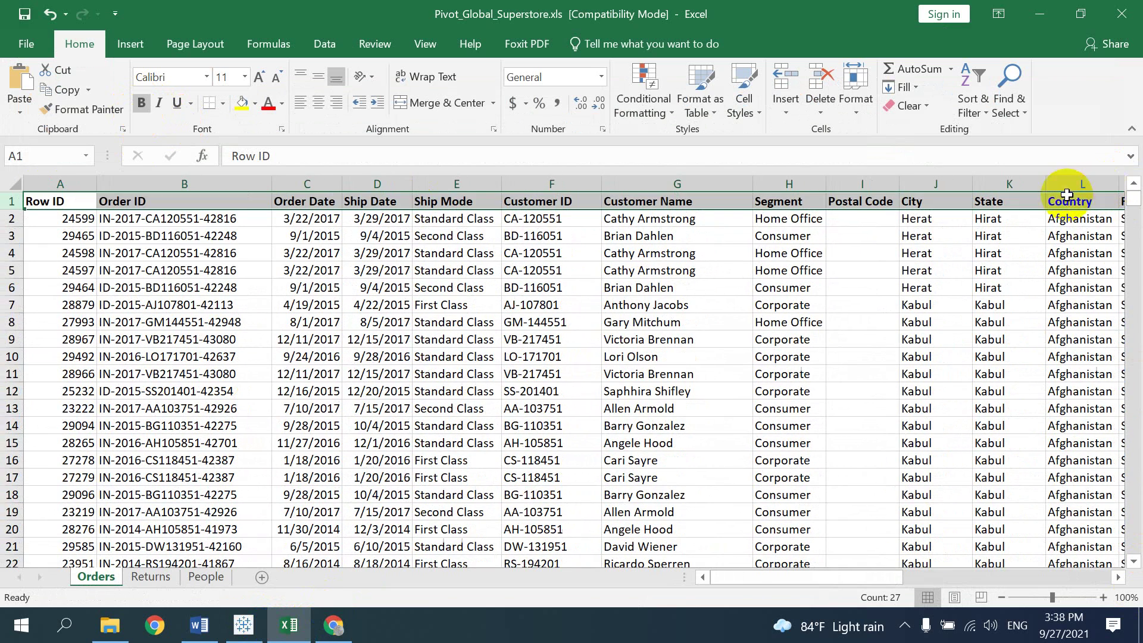
Inspect the Order ID heading and its first values in column B.
left_click(195, 253)
left_click(148, 203)
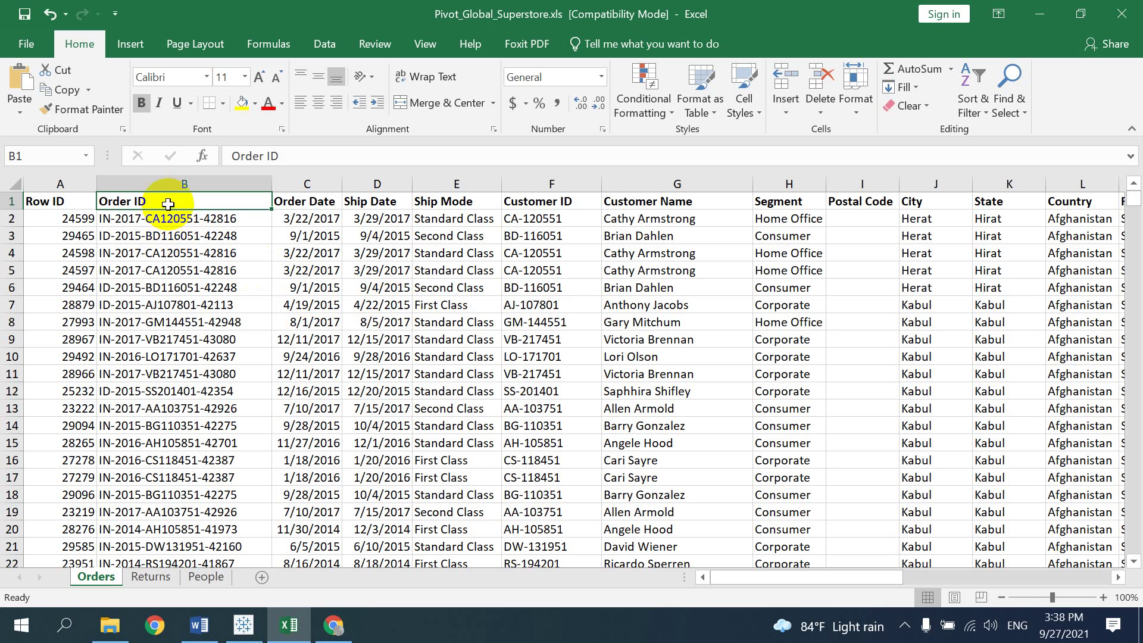
left_click(156, 236)
left_click(157, 201)
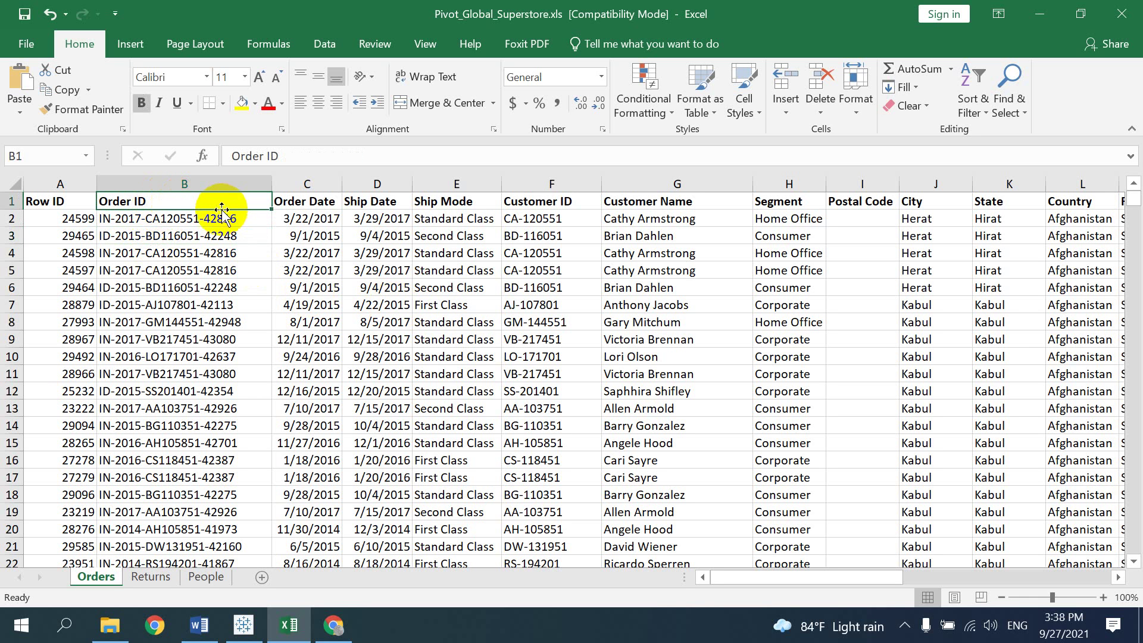
left_click(205, 217)
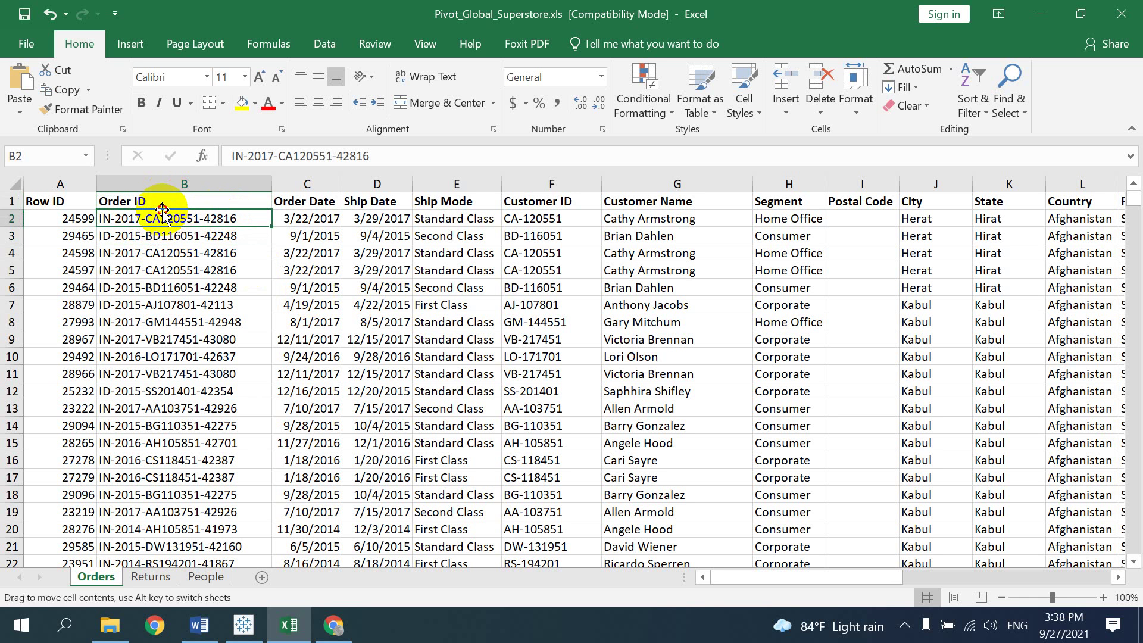
left_click(166, 201)
Step through the Order Date, Ship Date, Ship Mode, Customer ID, Customer Name, Segment, City and State headings.
left_click(306, 204)
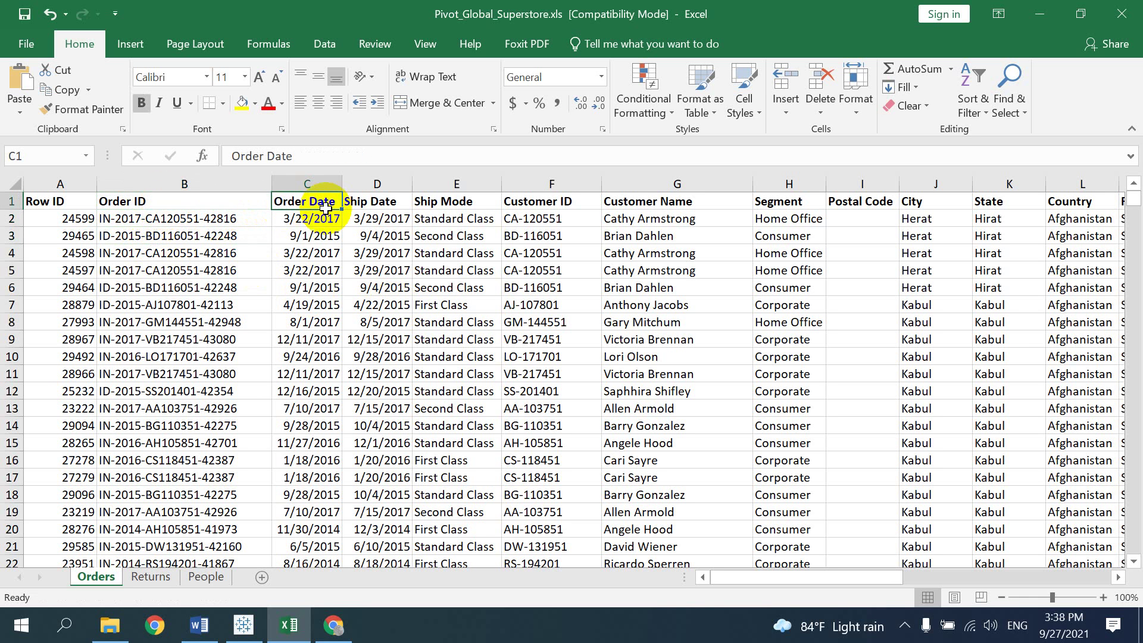
left_click(381, 202)
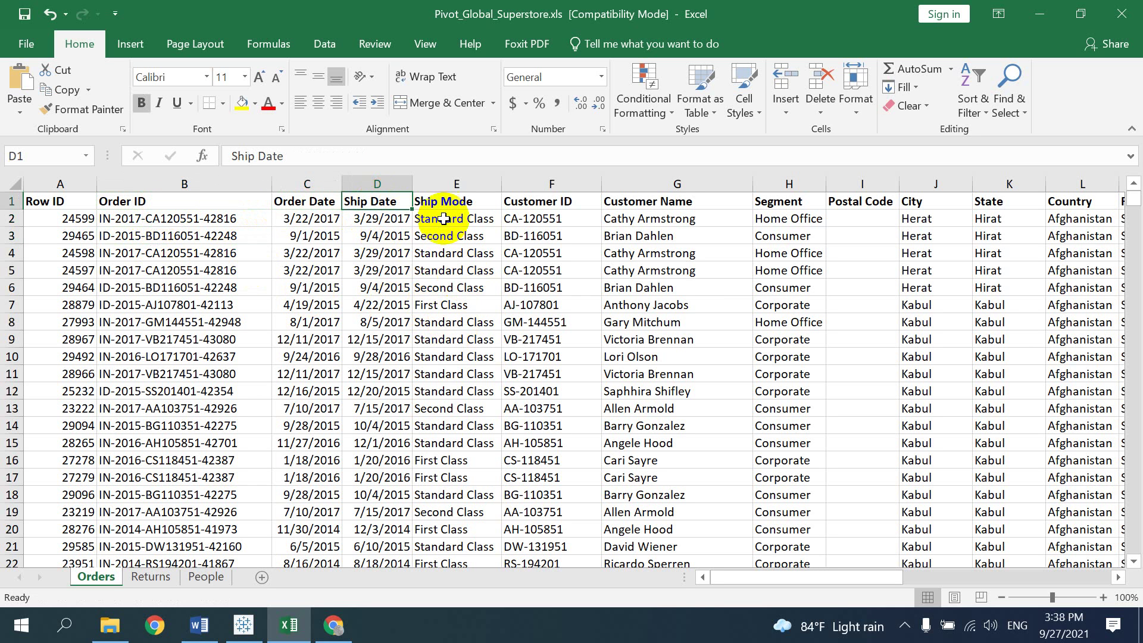
left_click(439, 200)
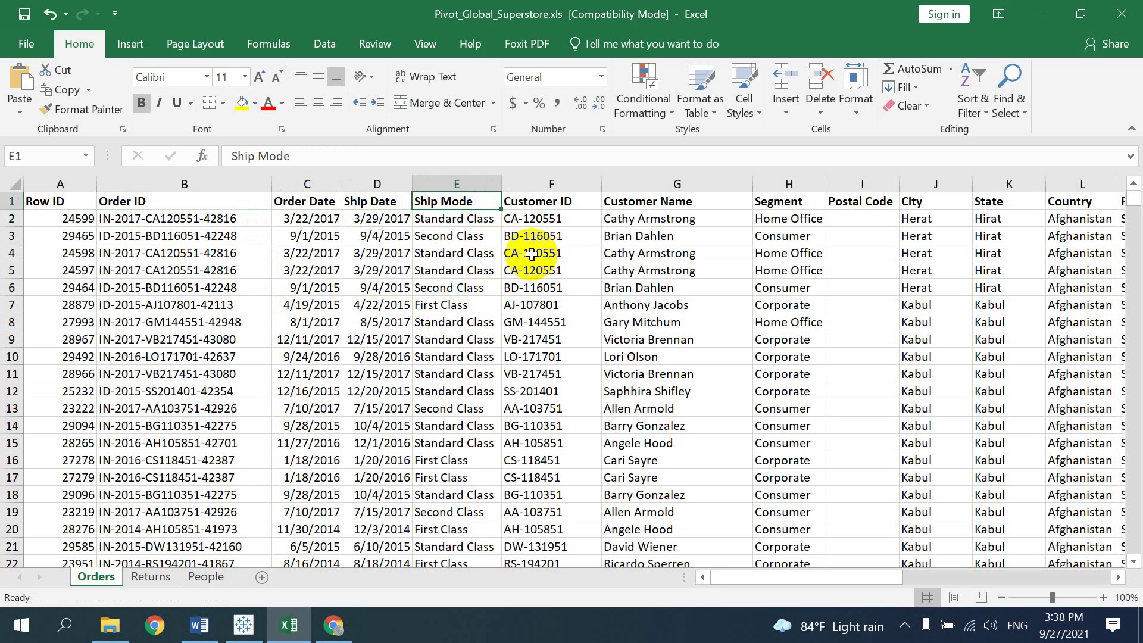
left_click(540, 202)
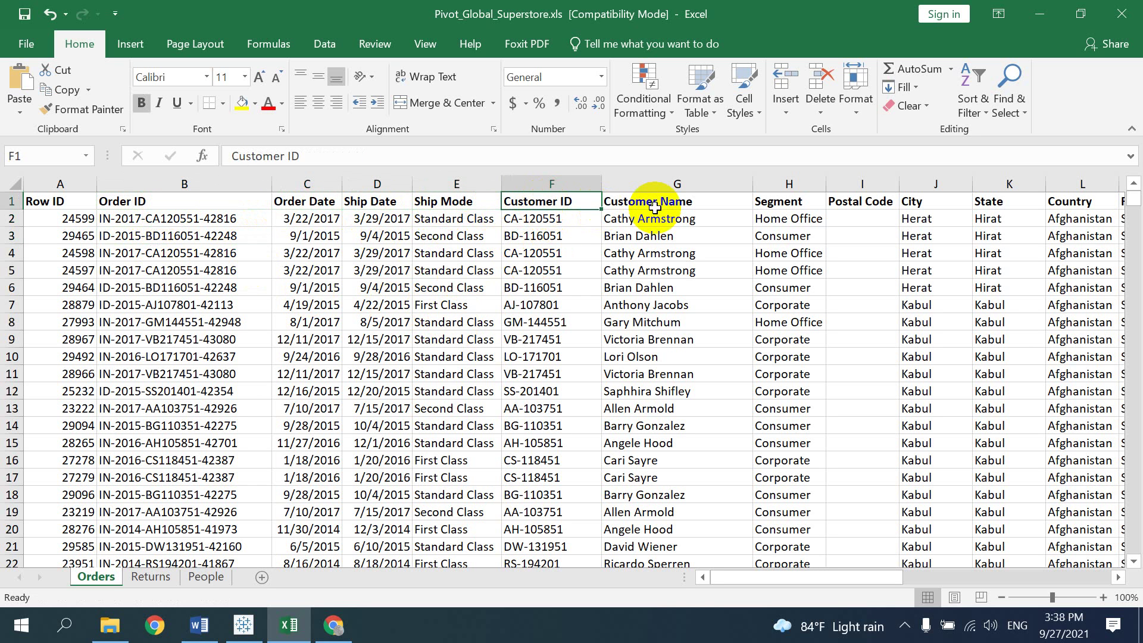
left_click(655, 203)
key("Right")
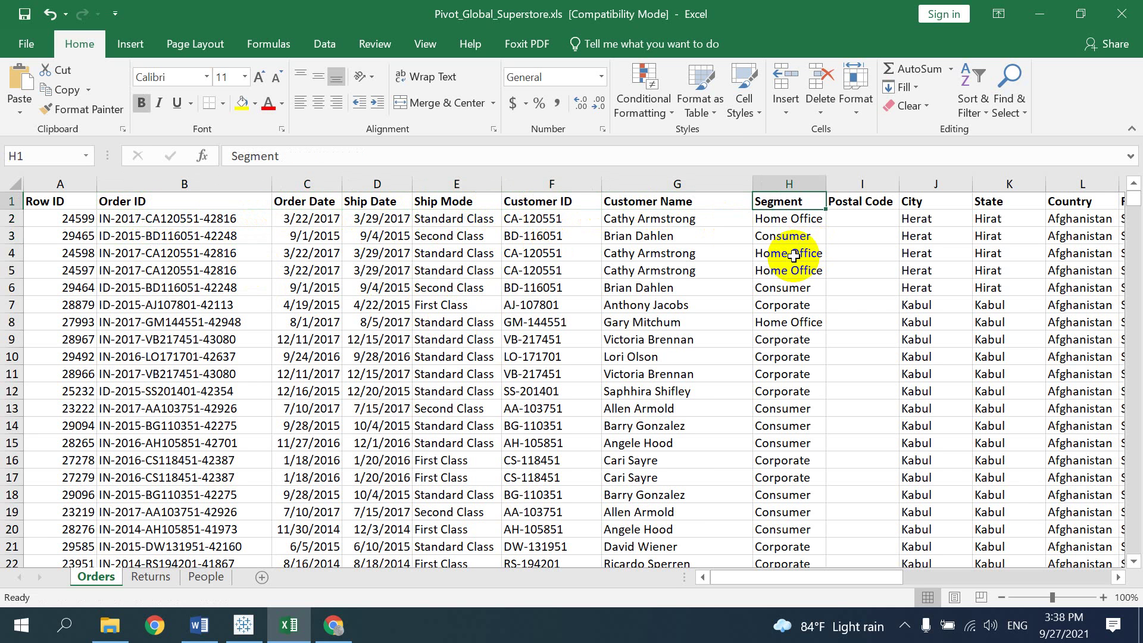
key("Right")
key("Right")
key("Right")
key("Right")
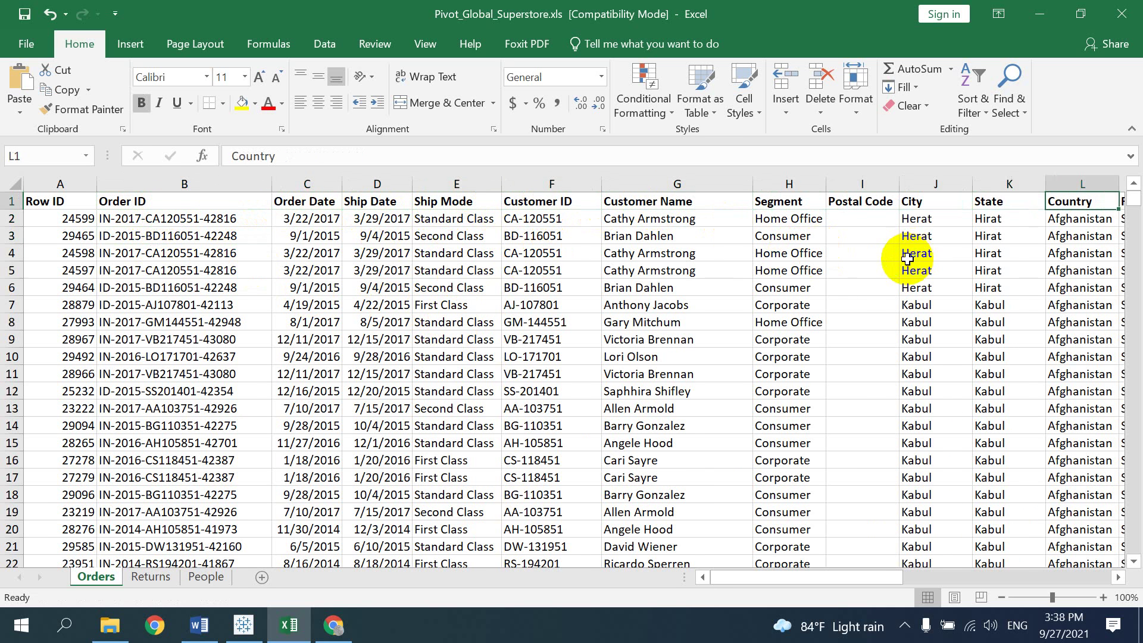
key("Right")
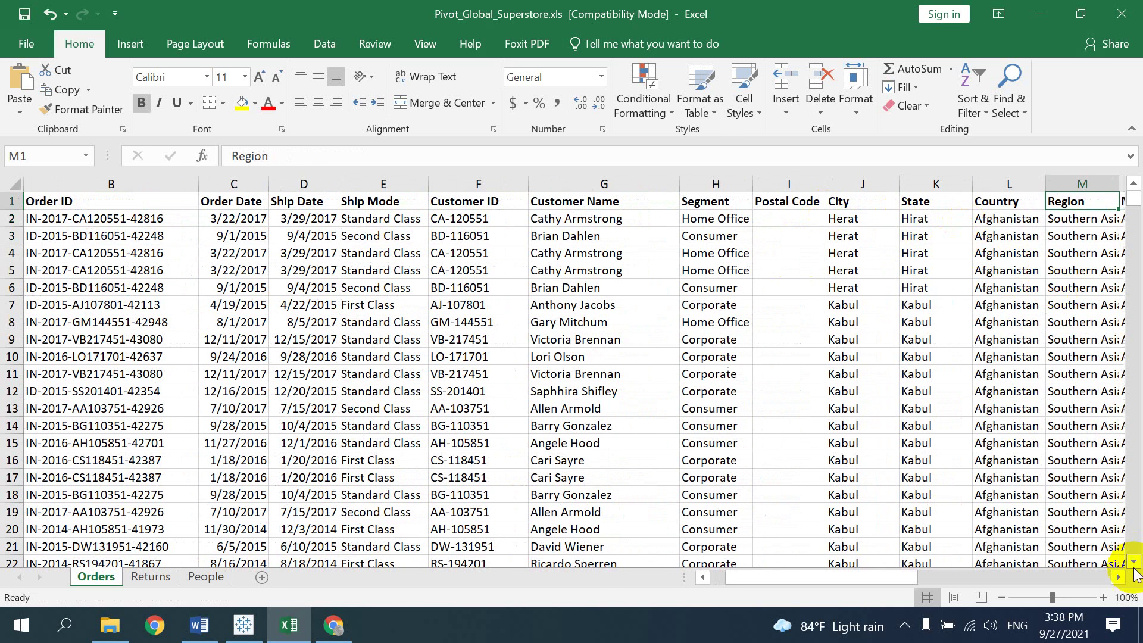
Auto-fit column P so the full Product Name entries show.
scroll(1109, 589, "right", 1)
scroll(1109, 589, "right", 1)
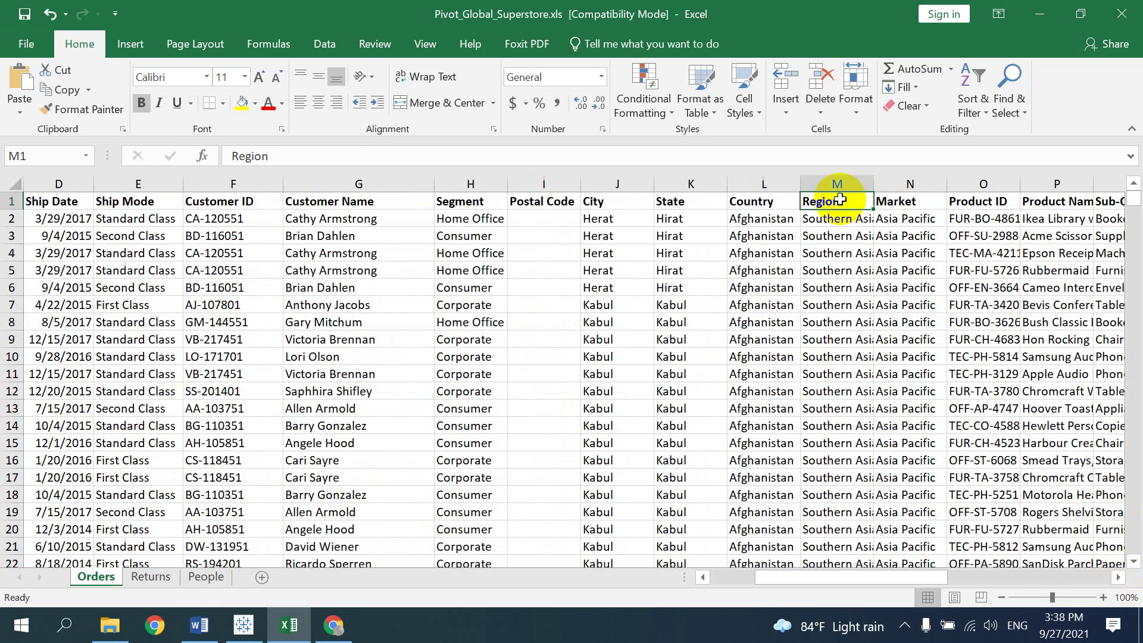
left_click(898, 207)
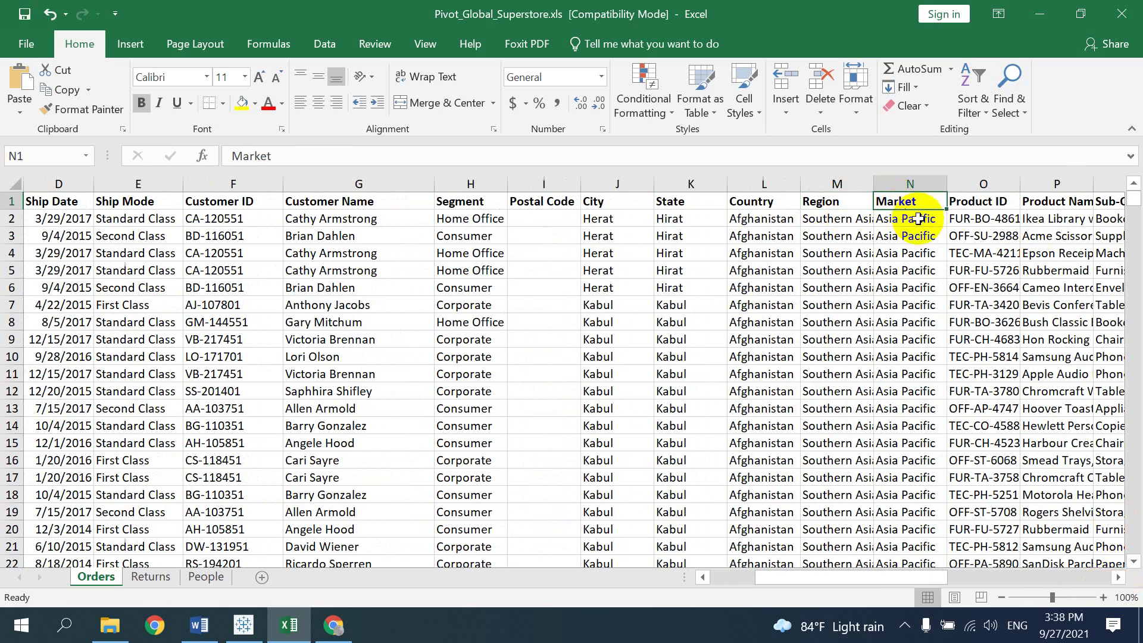
left_click(965, 203)
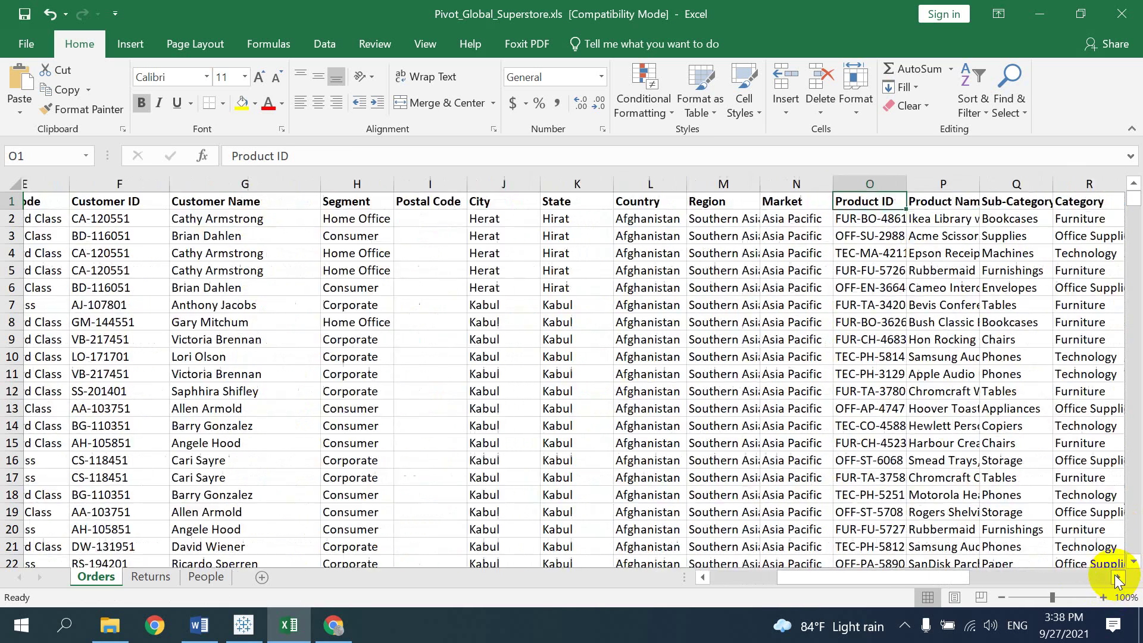
scroll(1110, 568, "right", 3)
left_click(796, 203)
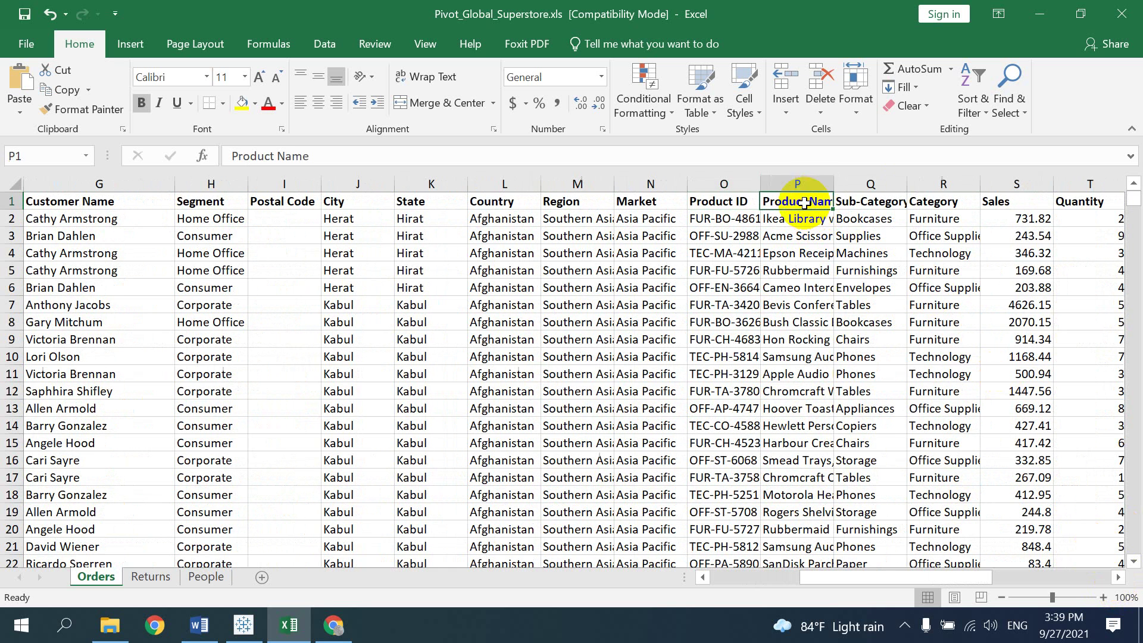
double_click(833, 183)
Narrow Product Name, widen Sub-Category and auto-fit Category so 'Office Supplies' shows.
left_click(1118, 578)
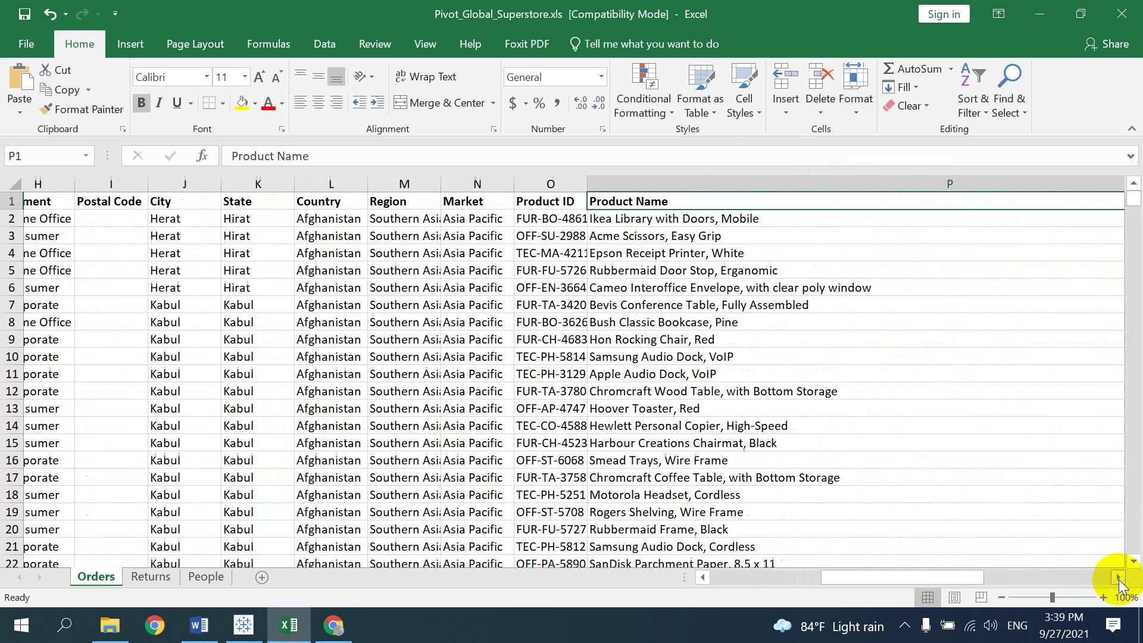
left_click(1118, 578)
left_click_drag(1041, 184, 639, 206)
left_click(693, 201)
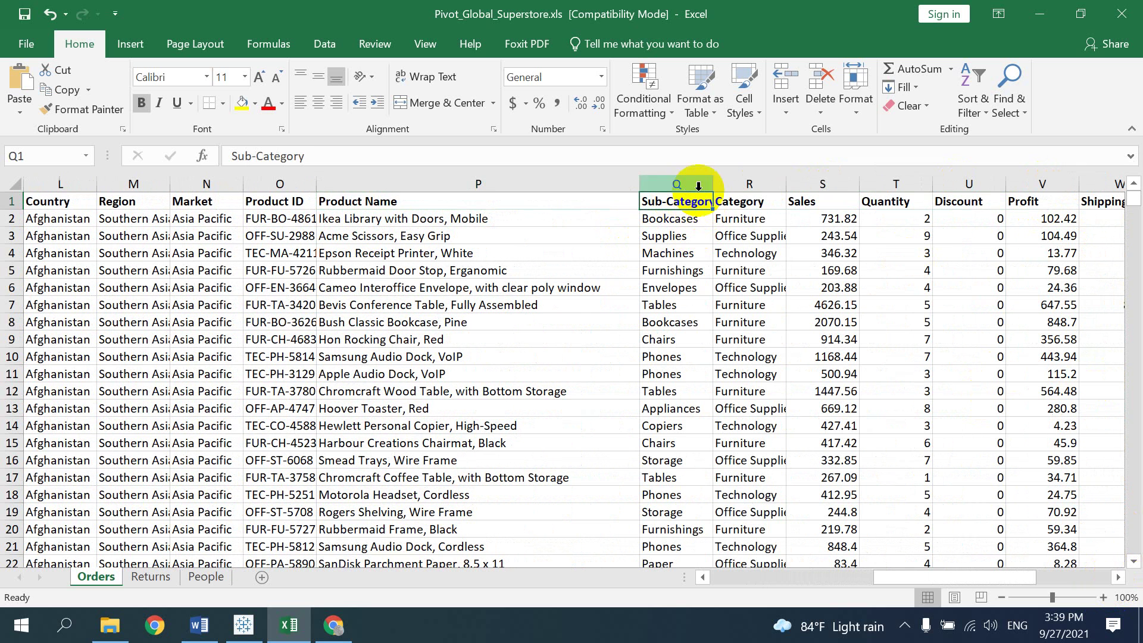
left_click_drag(713, 184, 738, 184)
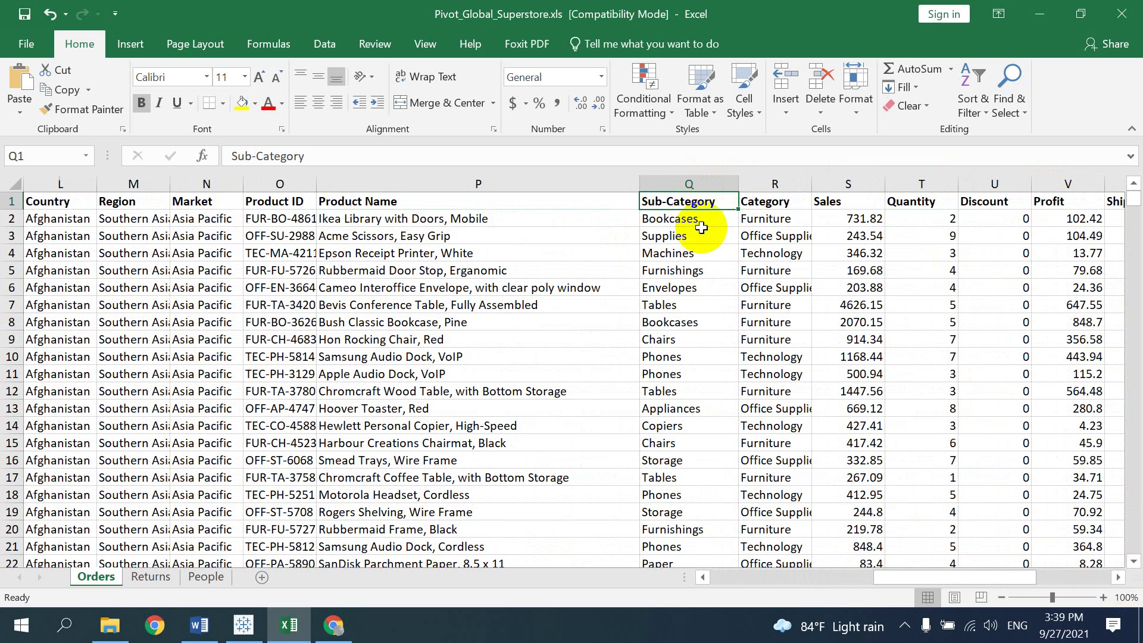
left_click(773, 202)
double_click(811, 184)
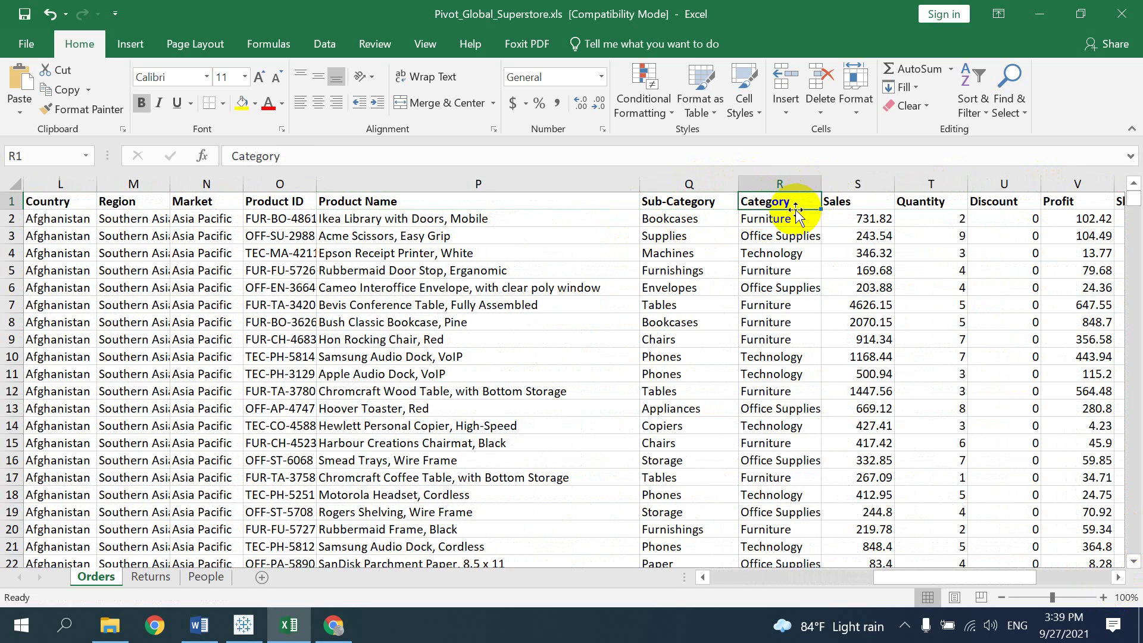
left_click(685, 205)
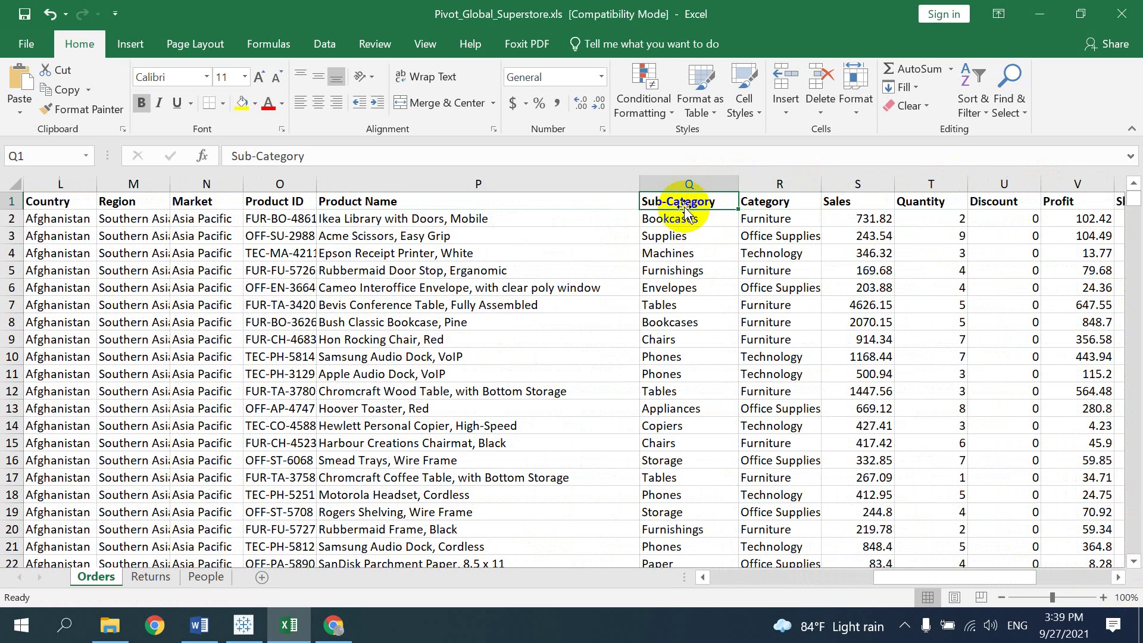
Review the Sales, Quantity, Discount, Profit, Shipping Status and Order Priority headings, then scroll back left.
left_click(842, 218)
left_click(906, 203)
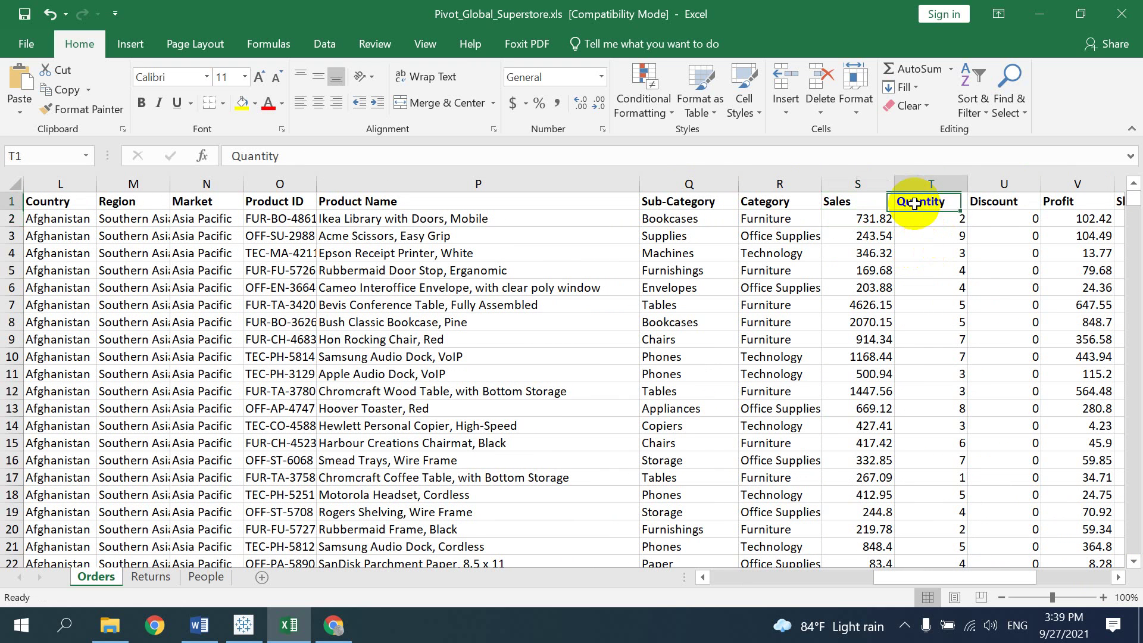
left_click(990, 203)
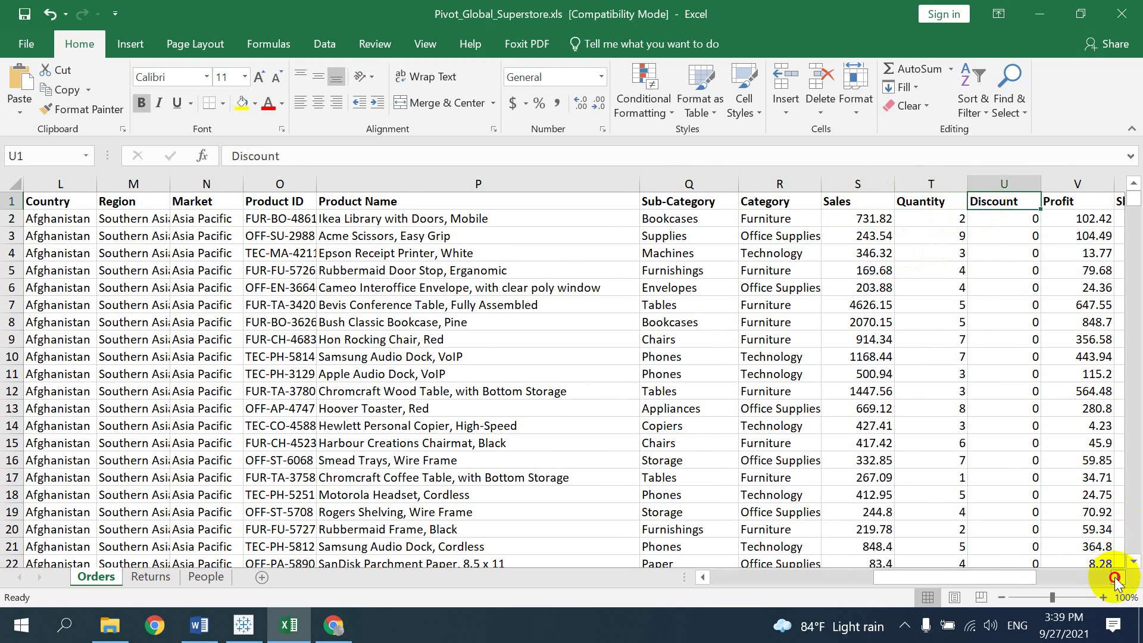
left_click(1118, 577)
left_click(1118, 577)
left_click(911, 196)
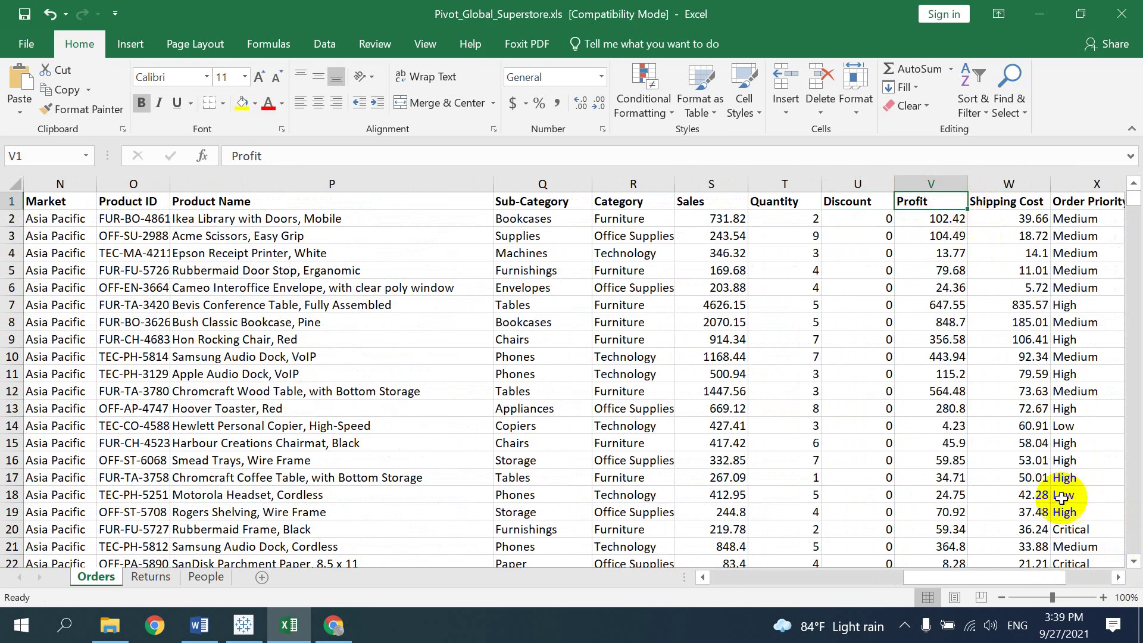
left_click_drag(1039, 577, 1089, 576)
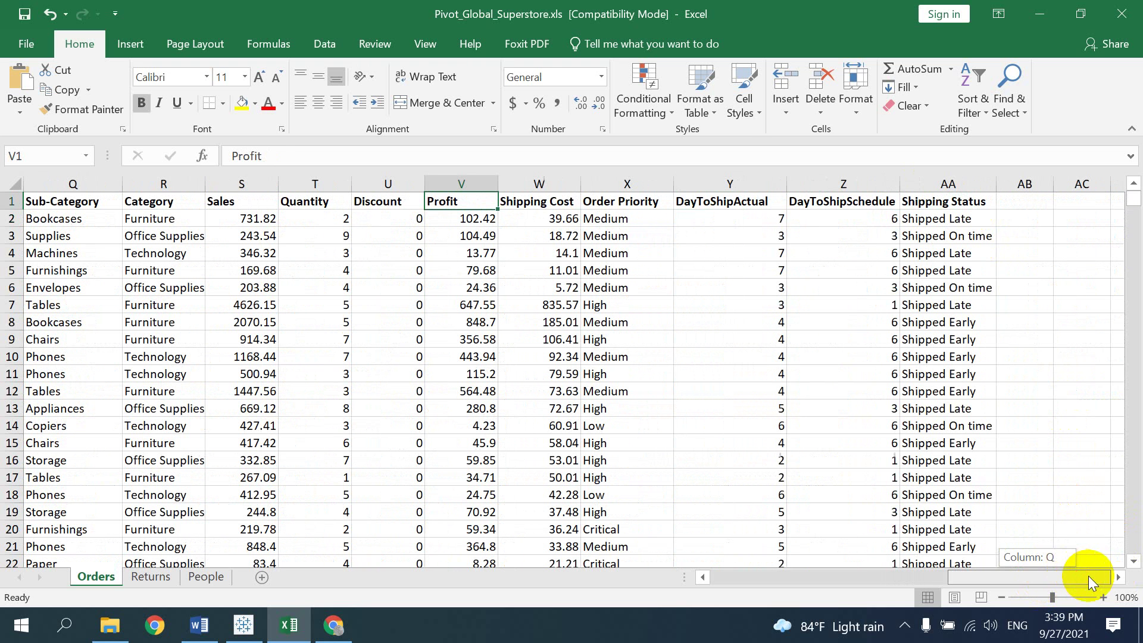
left_click(944, 202)
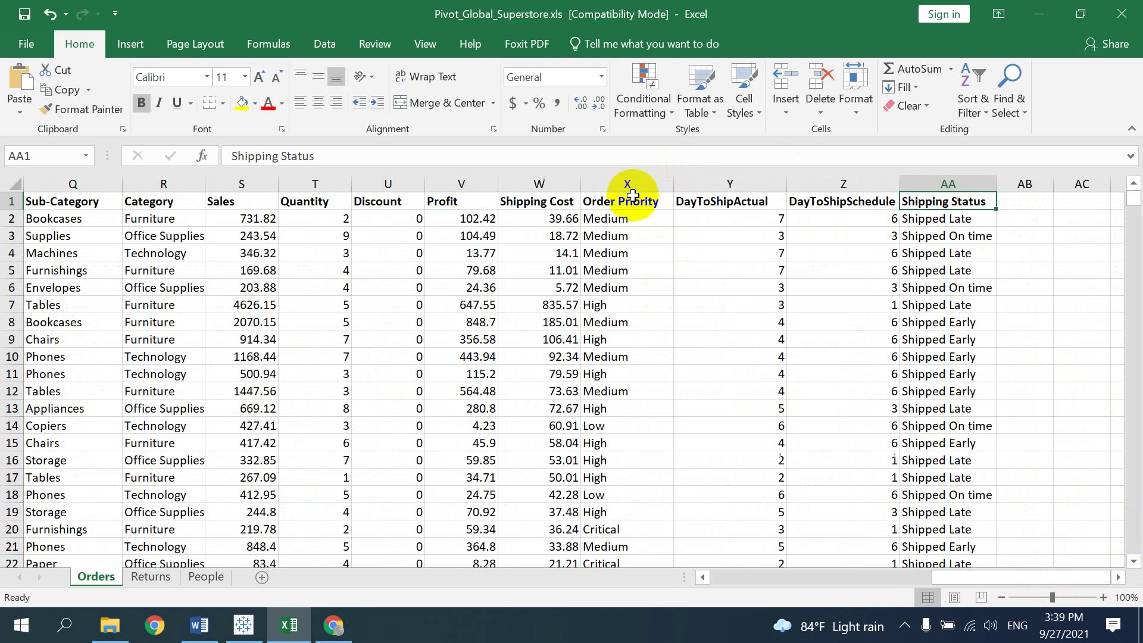
left_click(608, 207)
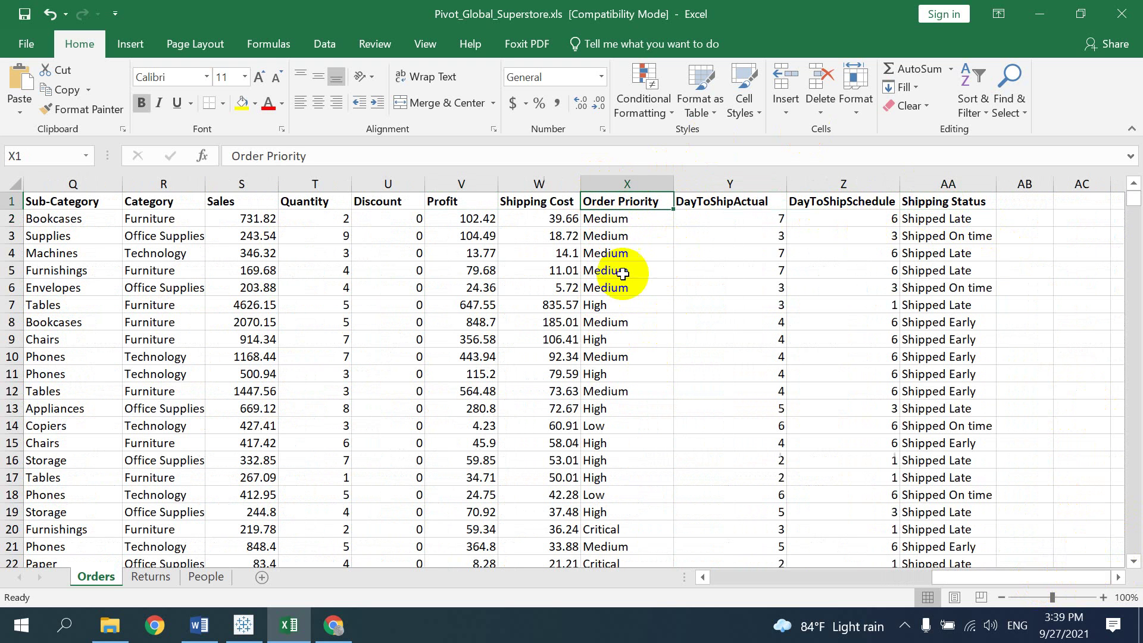
left_click_drag(955, 580, 701, 571)
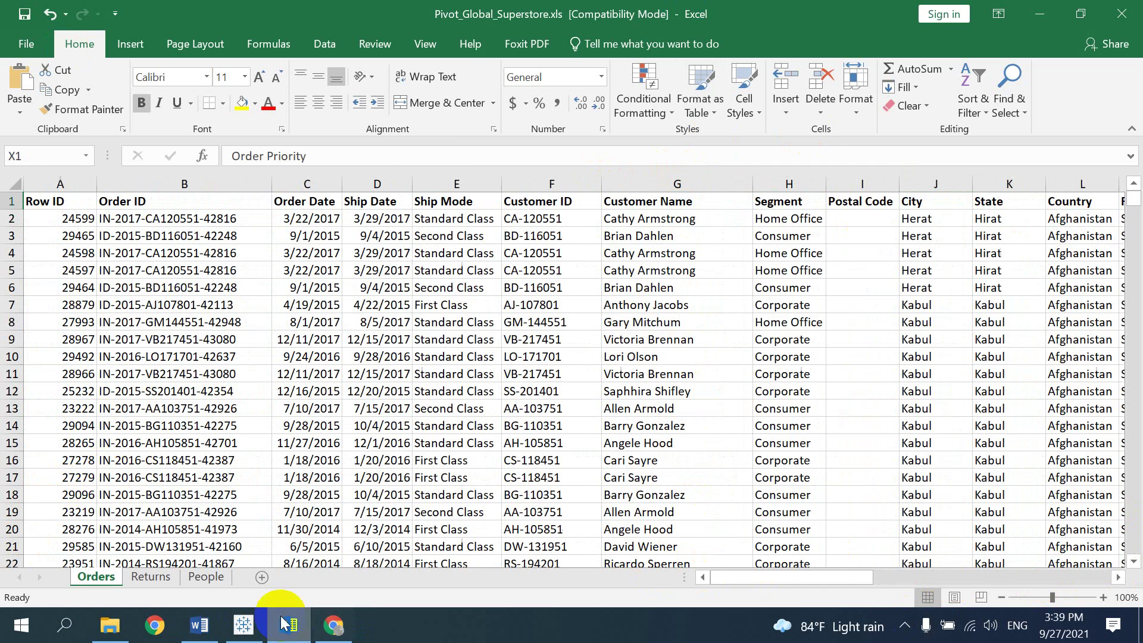
In Word, select the Q1 profit chart and its heading text.
left_click(201, 625)
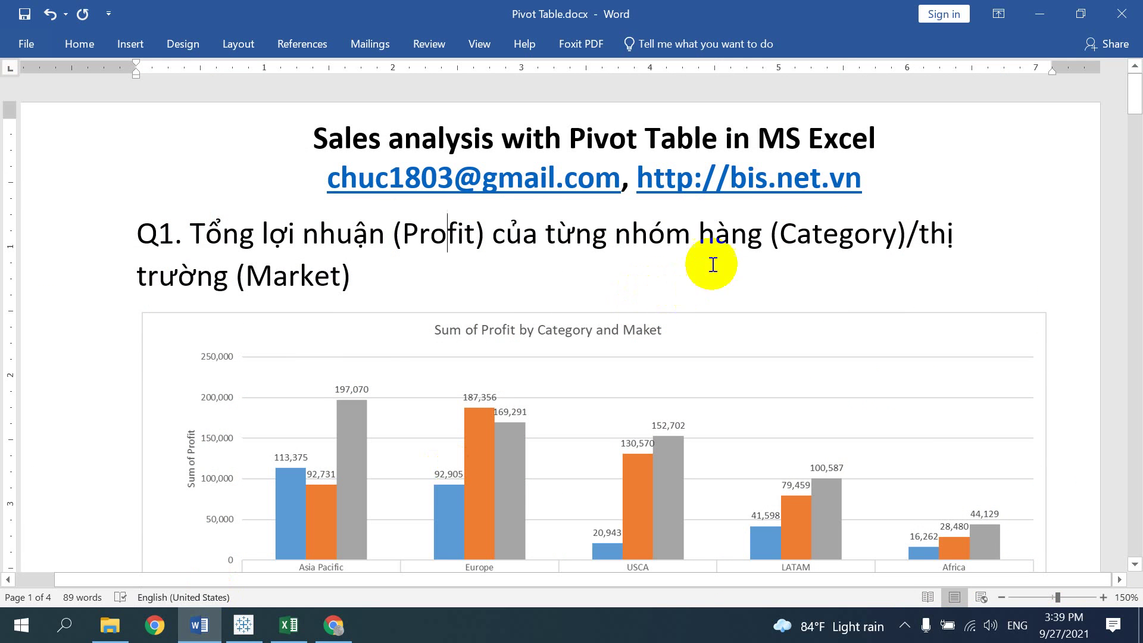
scroll(692, 354, "down", 1)
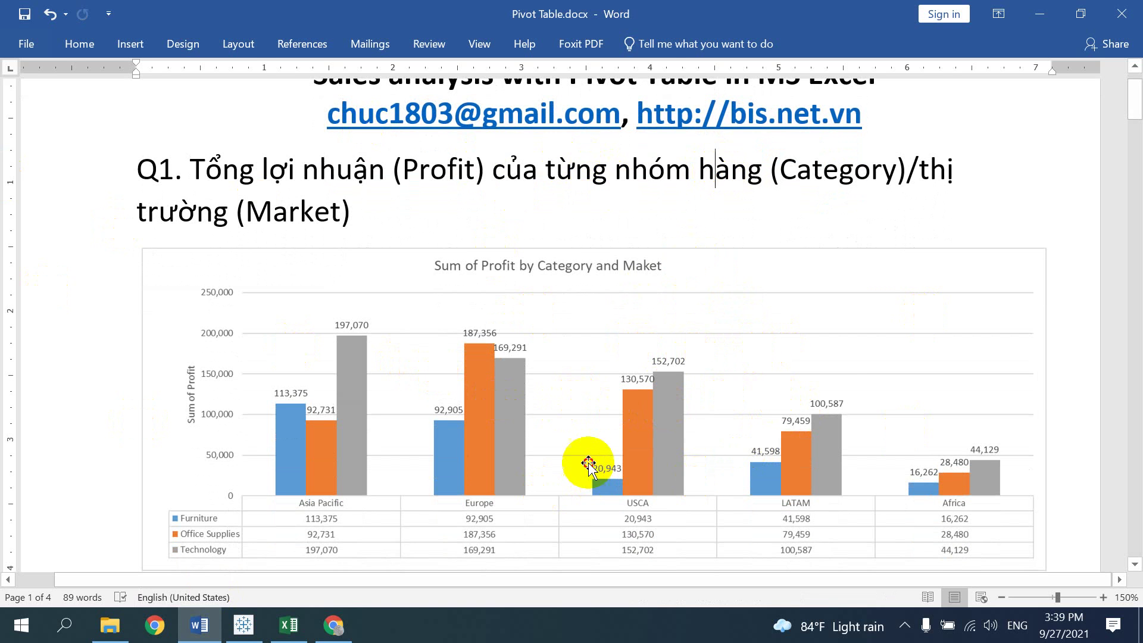
left_click(590, 462)
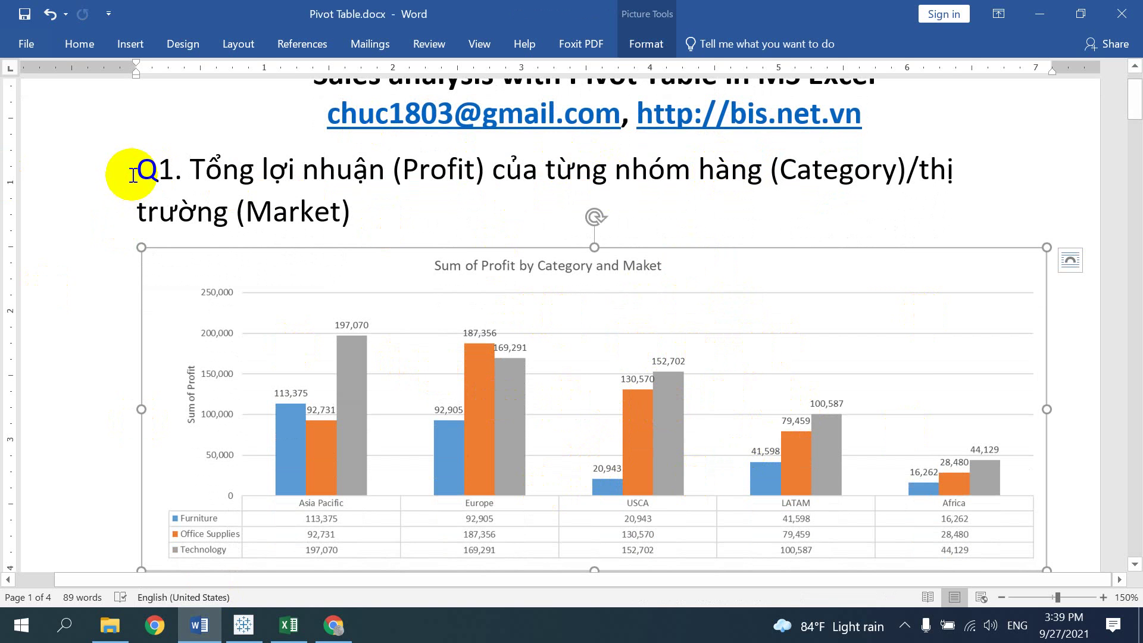
left_click_drag(132, 174, 381, 217)
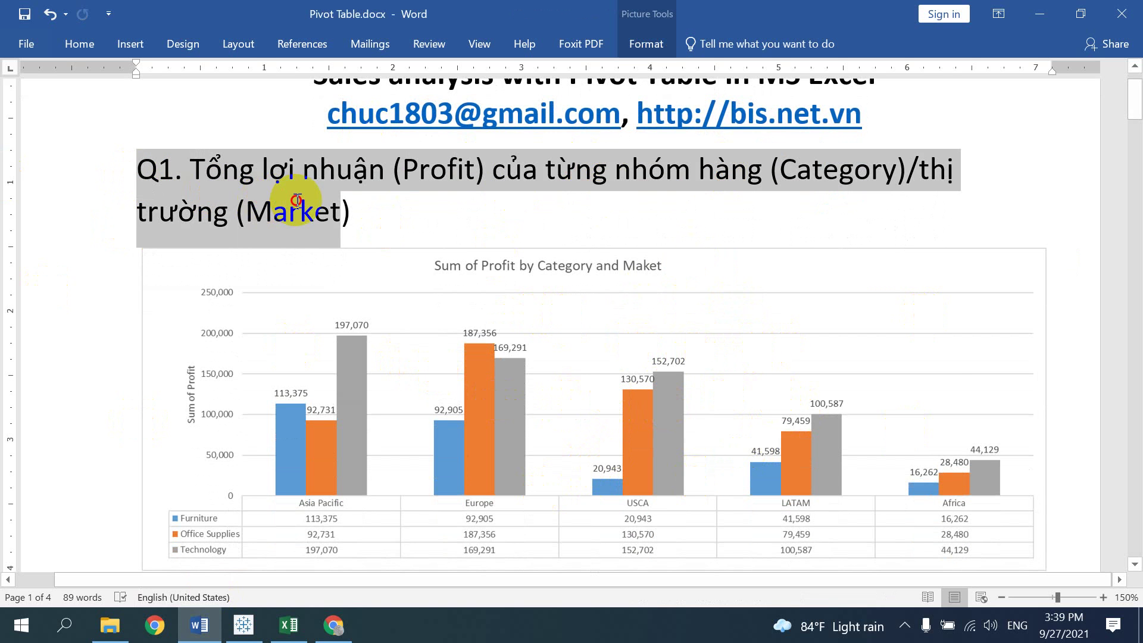
left_click(379, 217)
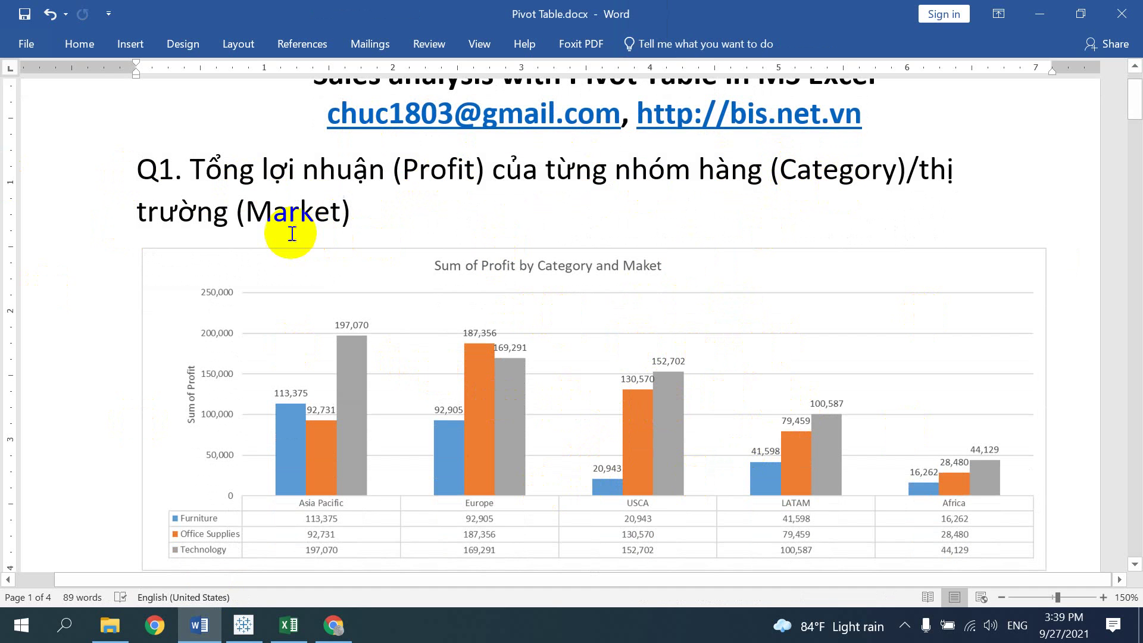
Scroll further through the report, then return to the Excel workbook.
scroll(454, 426, "down", 1)
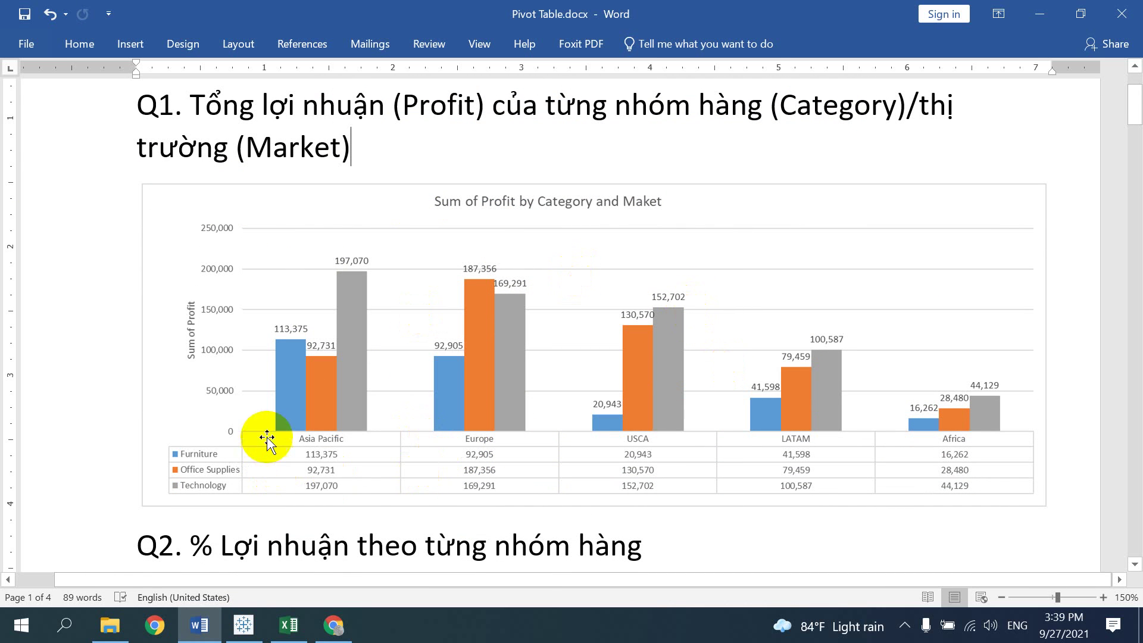
left_click(324, 430)
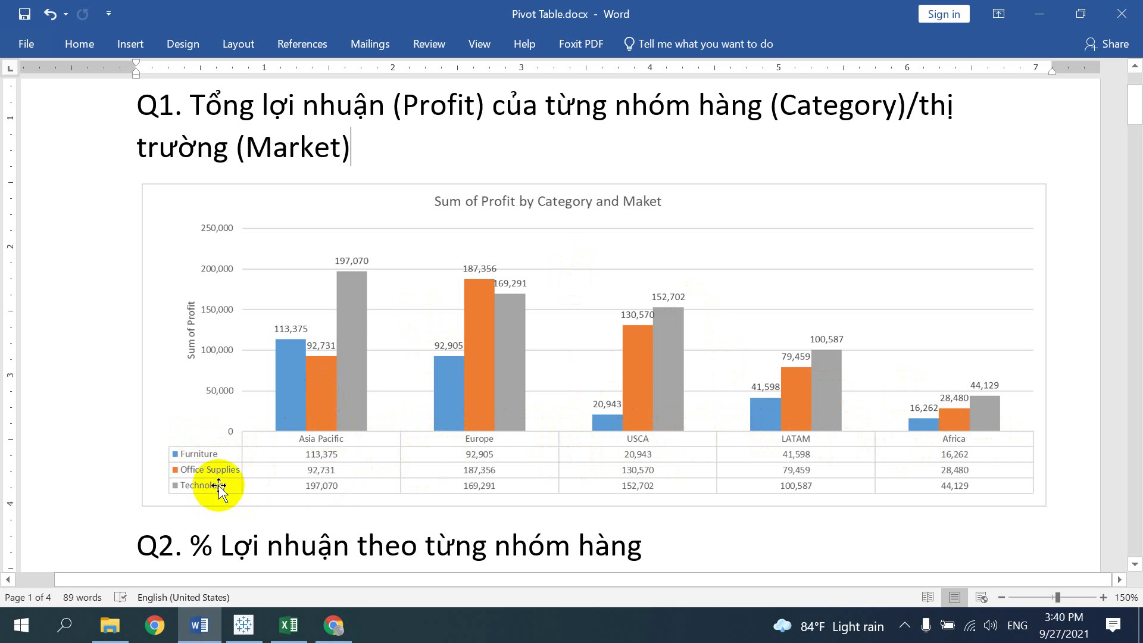
left_click(667, 357)
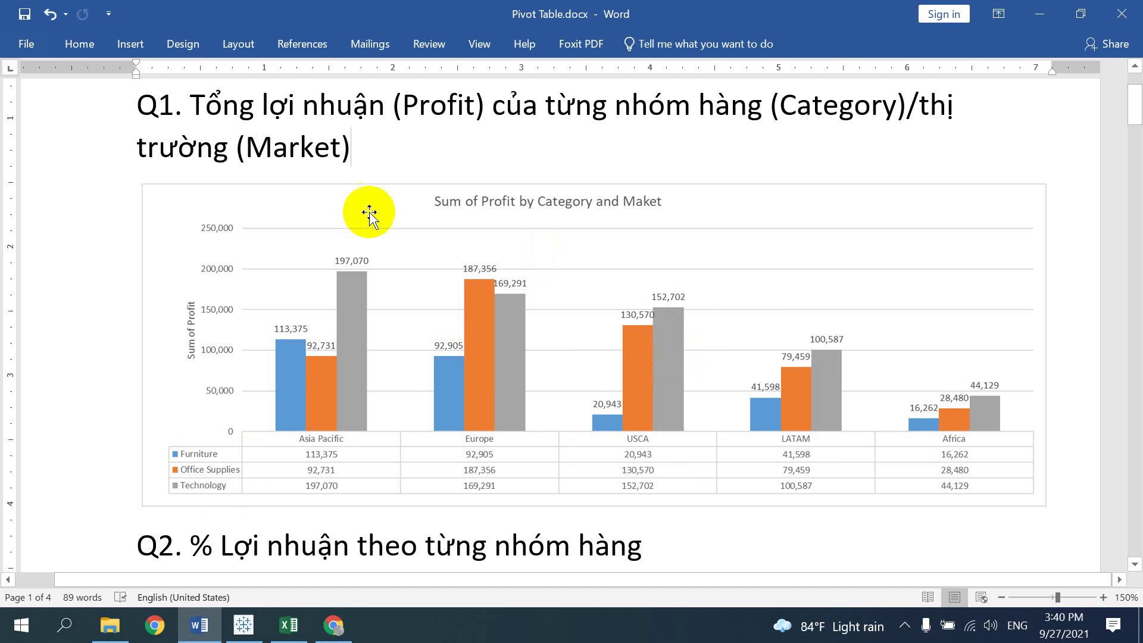
left_click(331, 356)
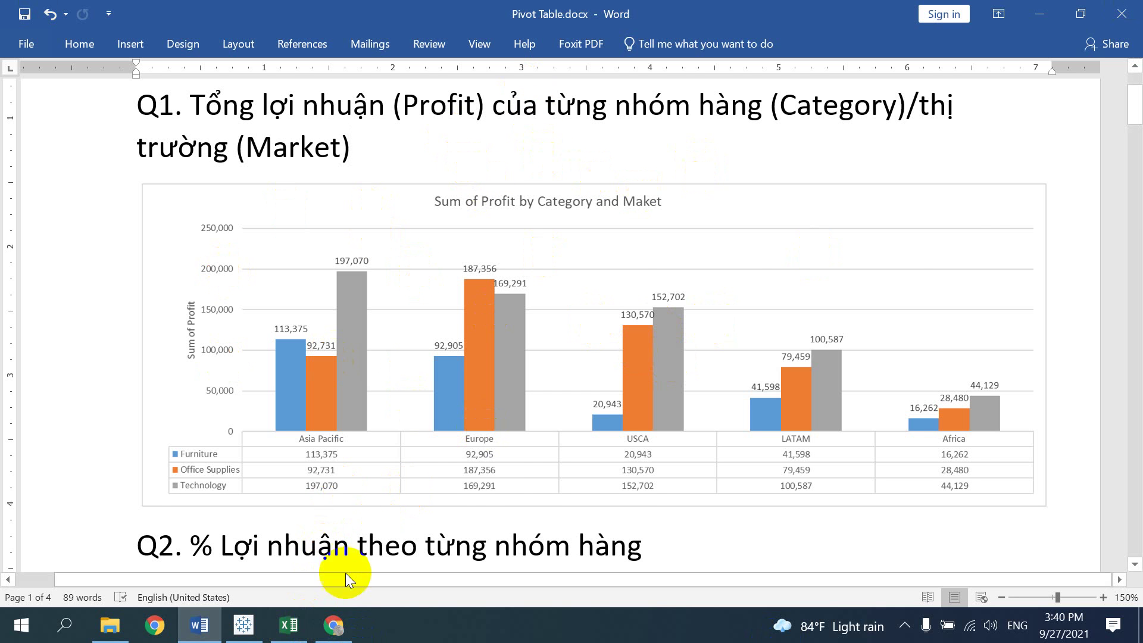
left_click(289, 625)
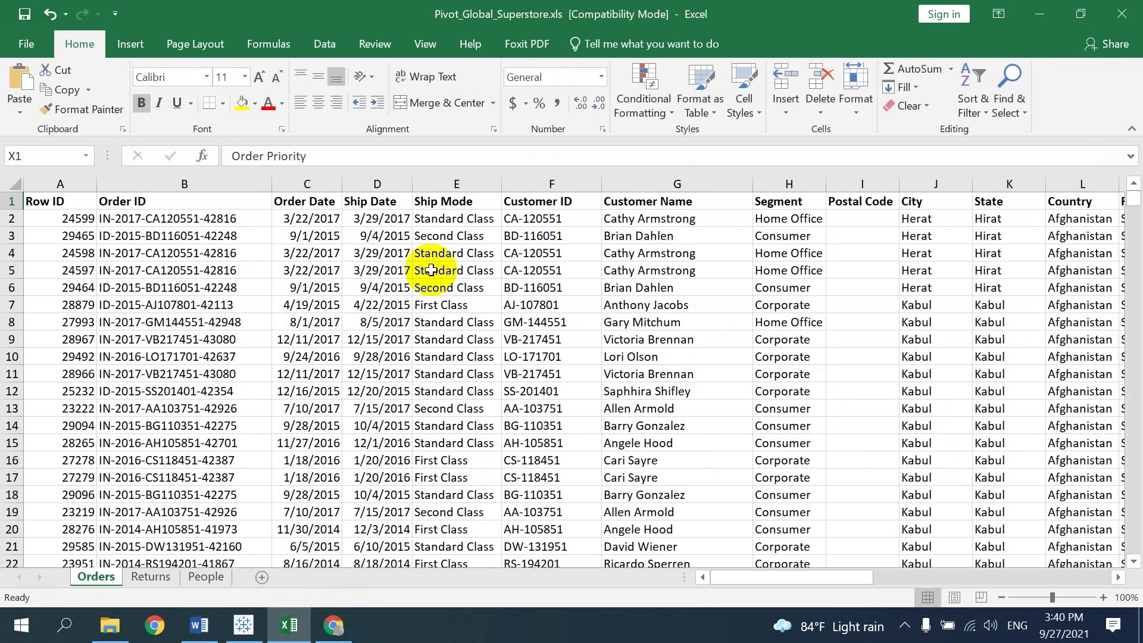
Insert a PivotChart & PivotTable from Orders!$A$1:$AA$51291 on a new worksheet.
left_click(121, 48)
left_click(603, 106)
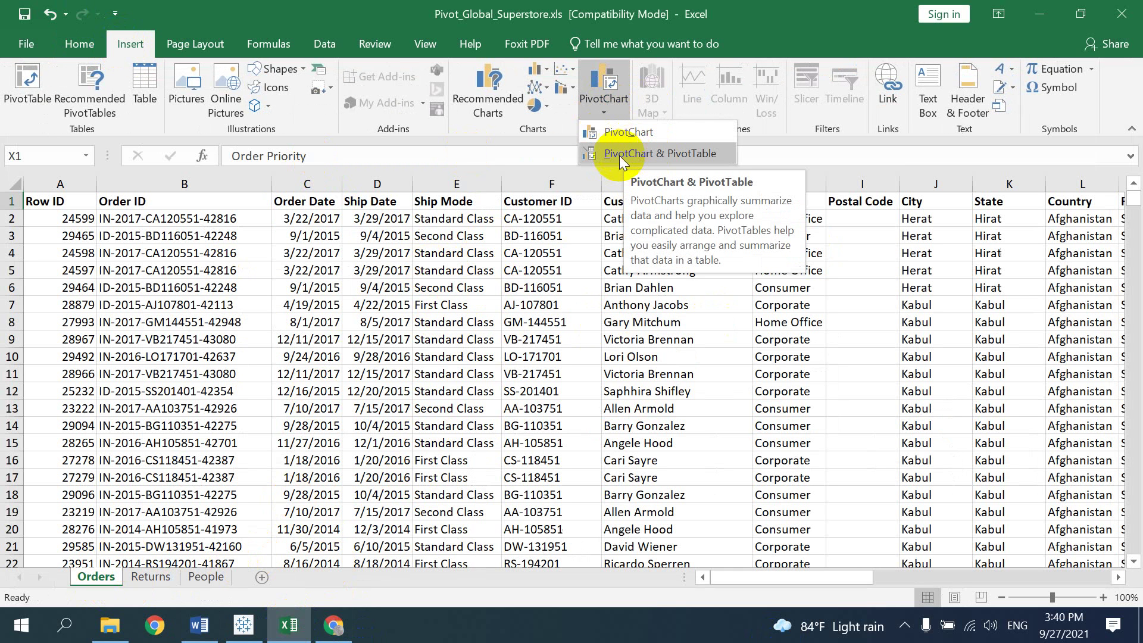
left_click(650, 153)
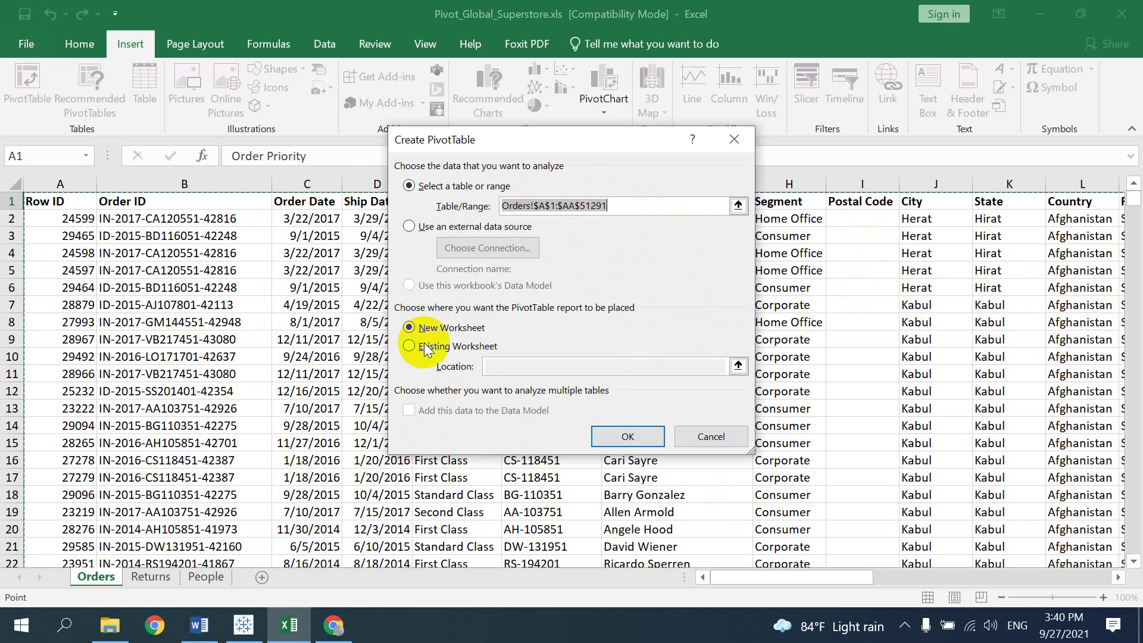
left_click(626, 435)
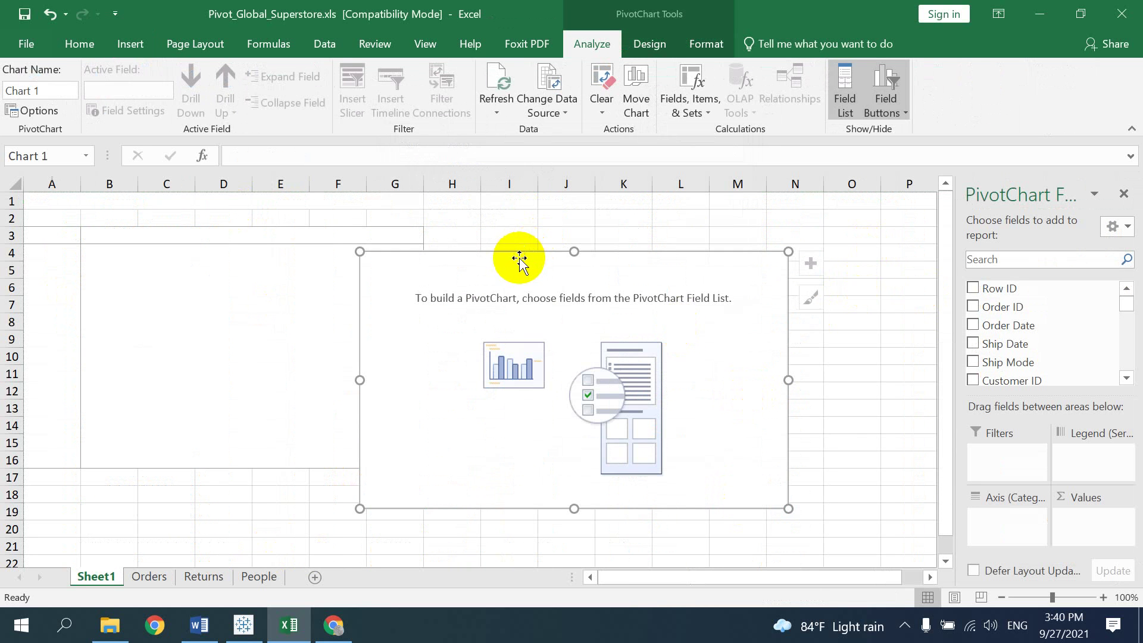
Move the empty PivotChart beside the PivotTable, shrink it slightly, then switch to Word.
left_click_drag(518, 258, 602, 224)
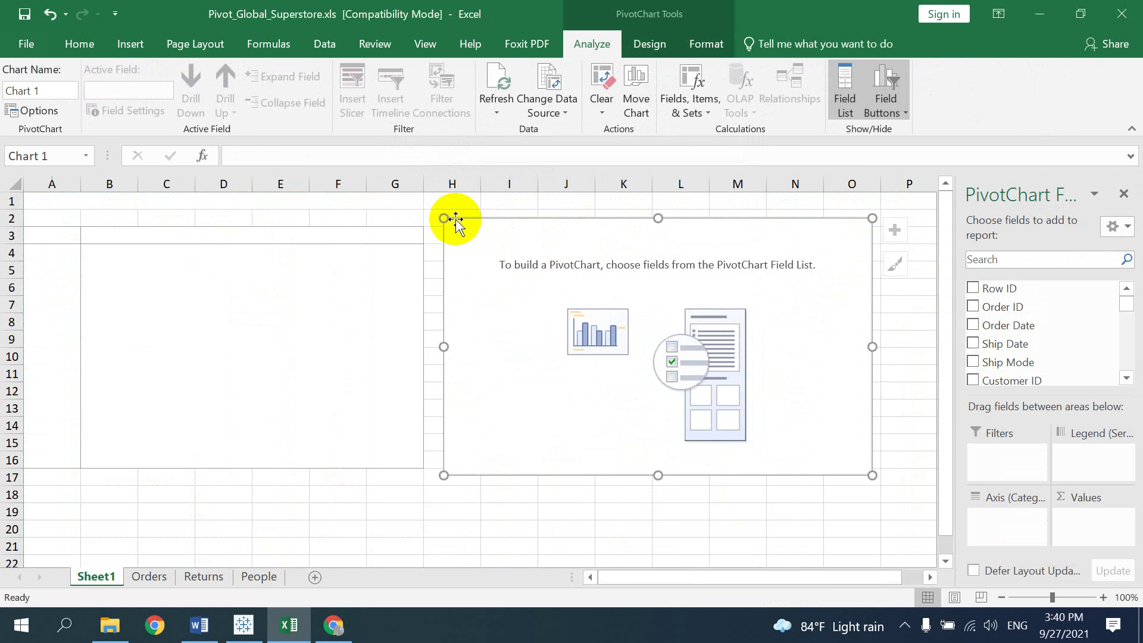
left_click_drag(439, 219, 454, 224)
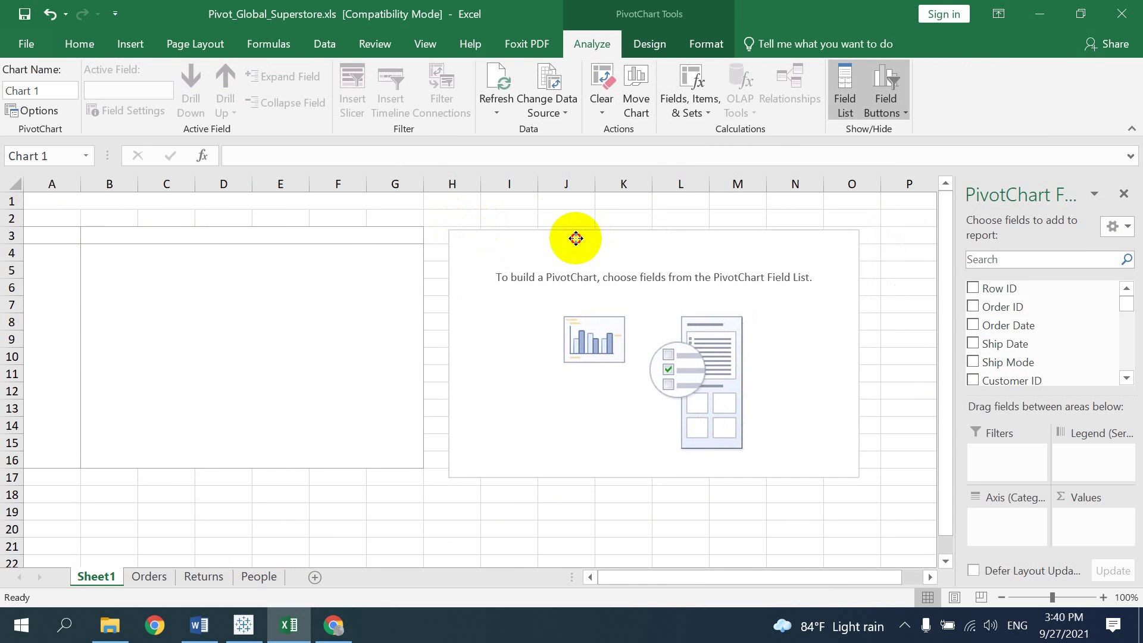
left_click(329, 297)
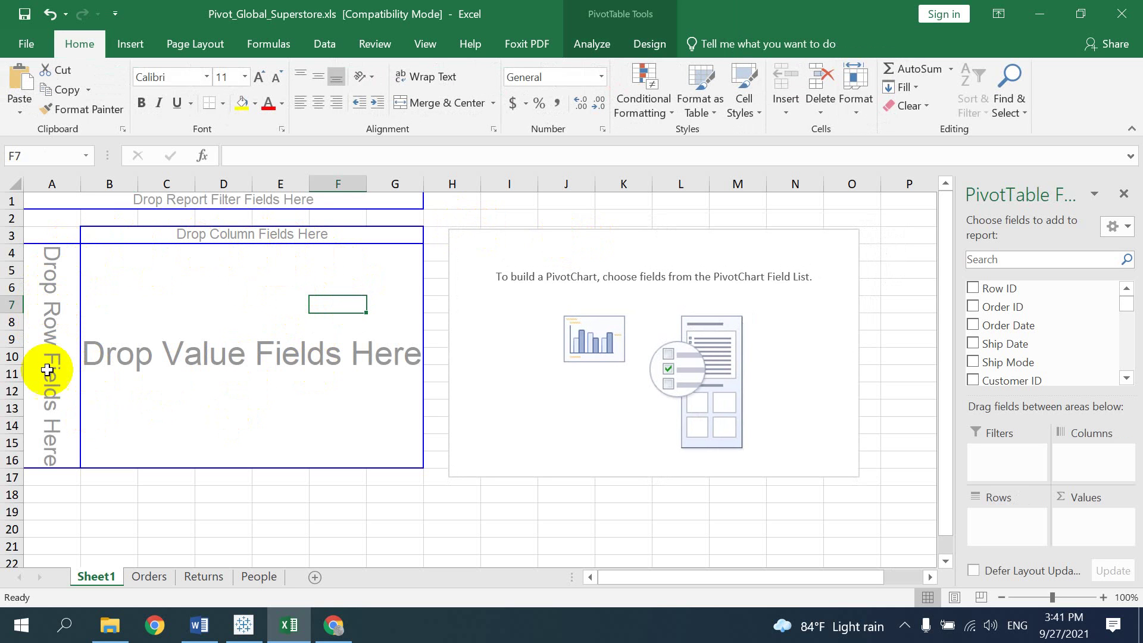
left_click(628, 280)
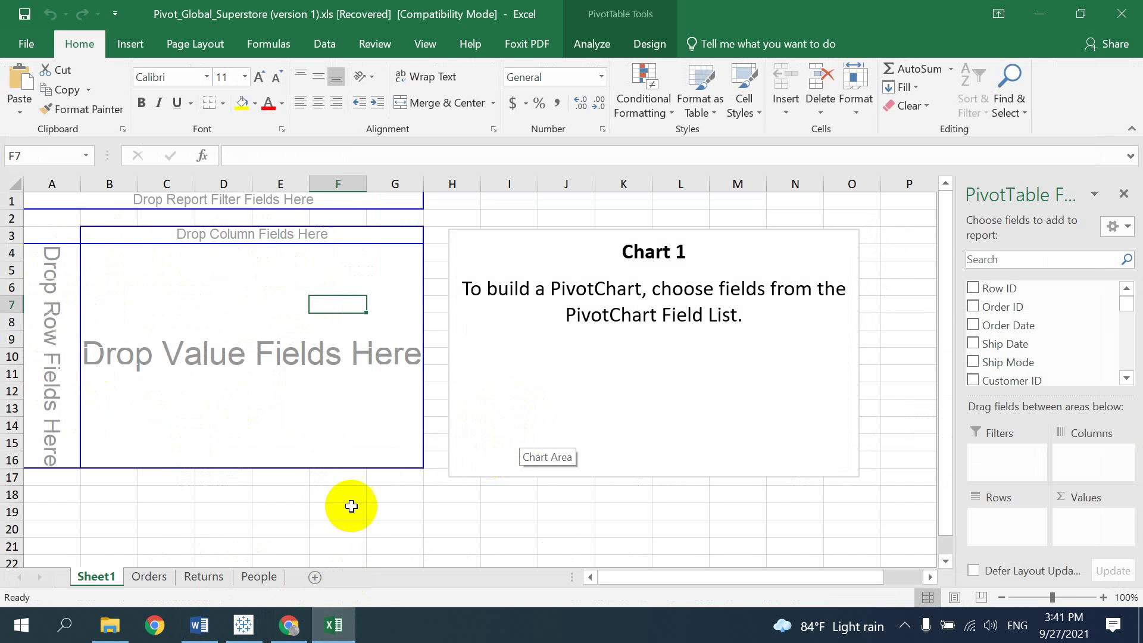
left_click(190, 633)
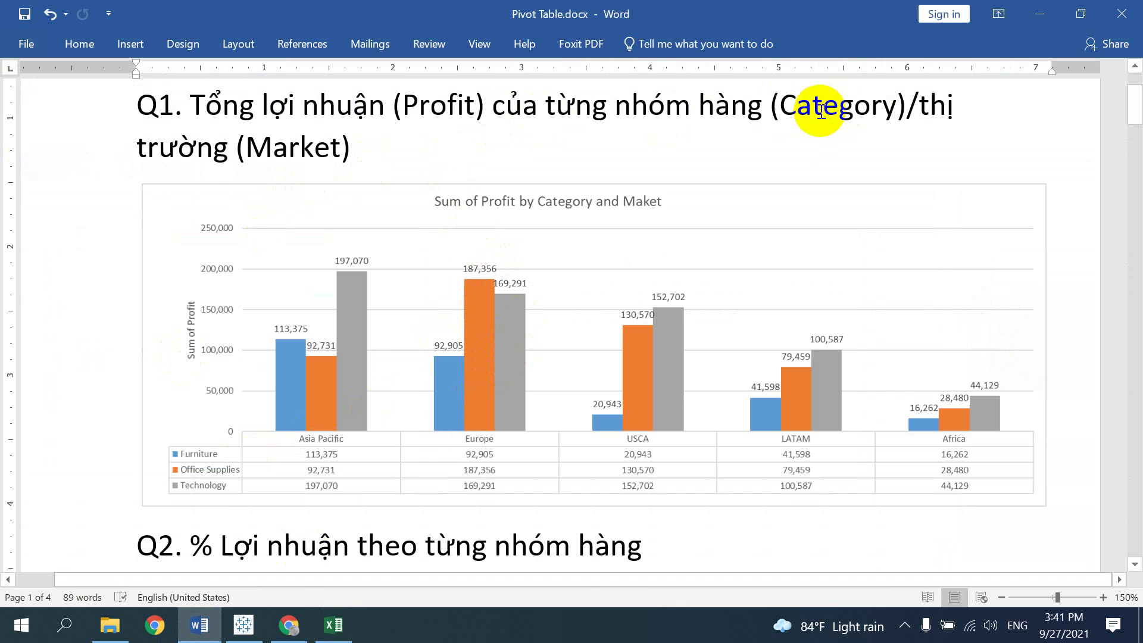
Return to Excel, where Sheet1's blank PivotTable and Chart 1 await fields.
left_click(335, 626)
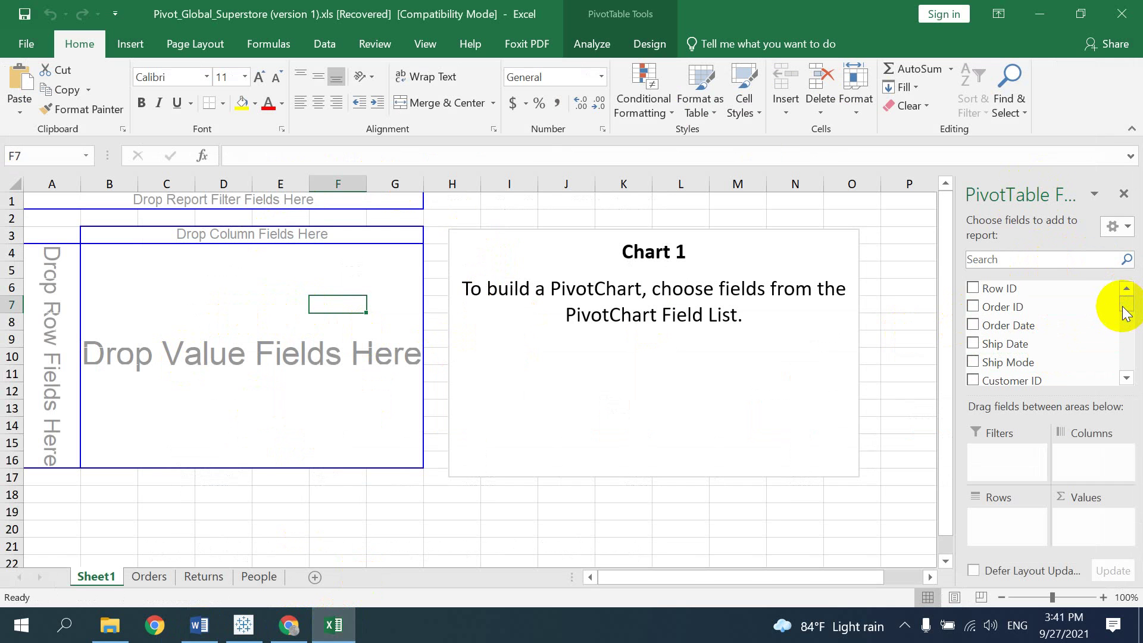
Put the Category field in the pivot rows.
mouse_move(1126, 314)
left_mouse_down()
mouse_move(1115, 384)
mouse_move(1106, 306)
left_mouse_up()
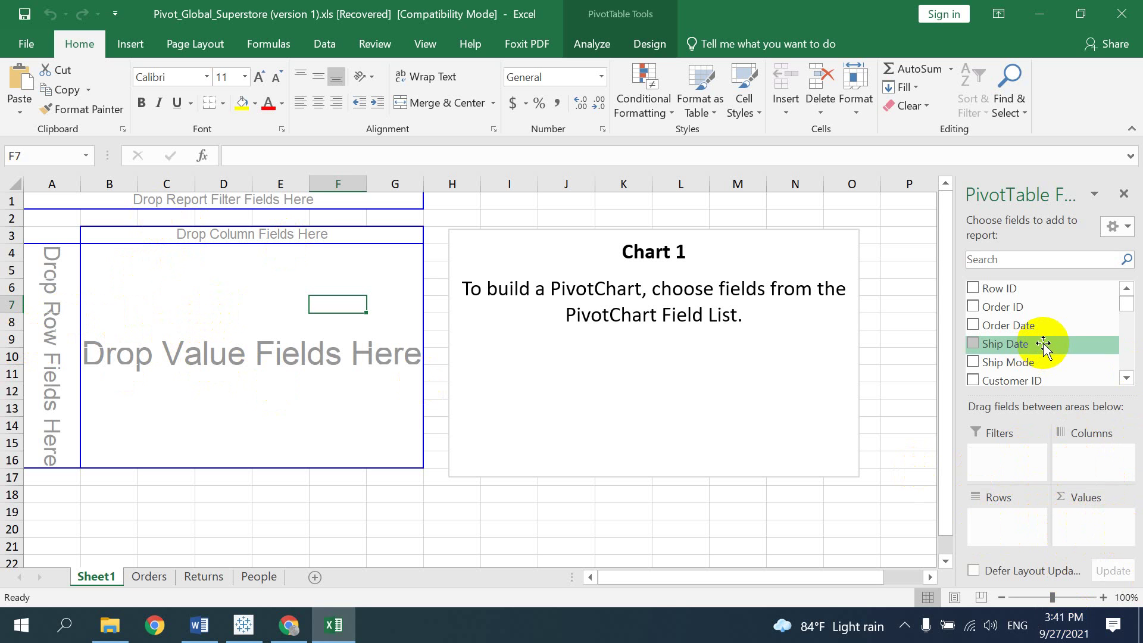
scroll(1044, 343, "down", 1)
scroll(1050, 351, "down", 2)
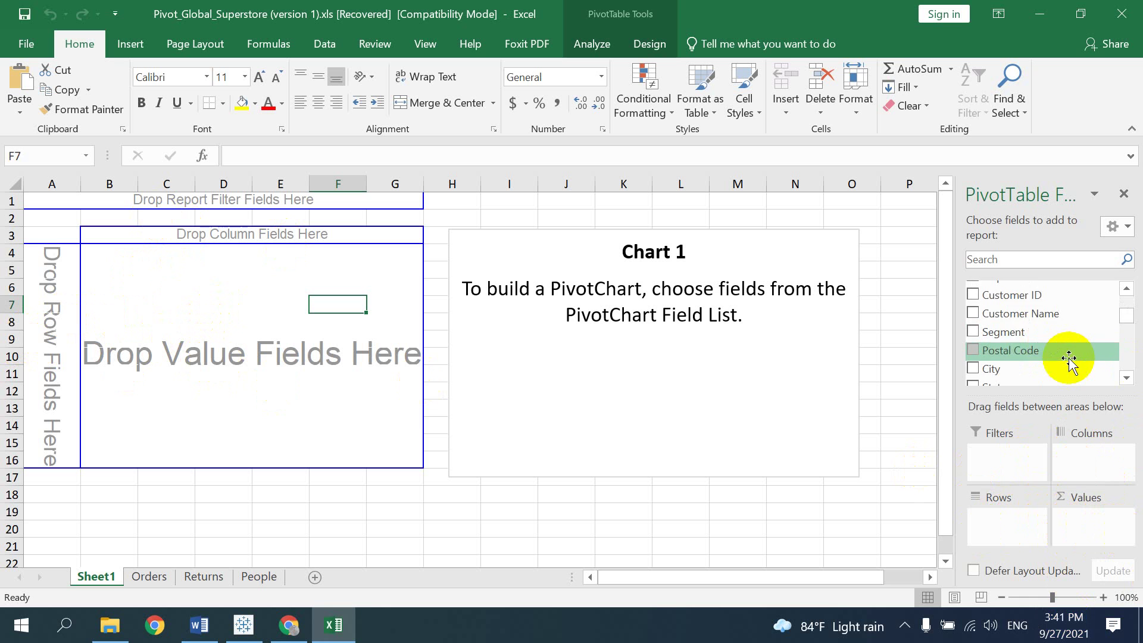
scroll(1067, 357, "down", 1)
scroll(1066, 357, "down", 1)
scroll(1069, 360, "down", 1)
scroll(1068, 359, "down", 1)
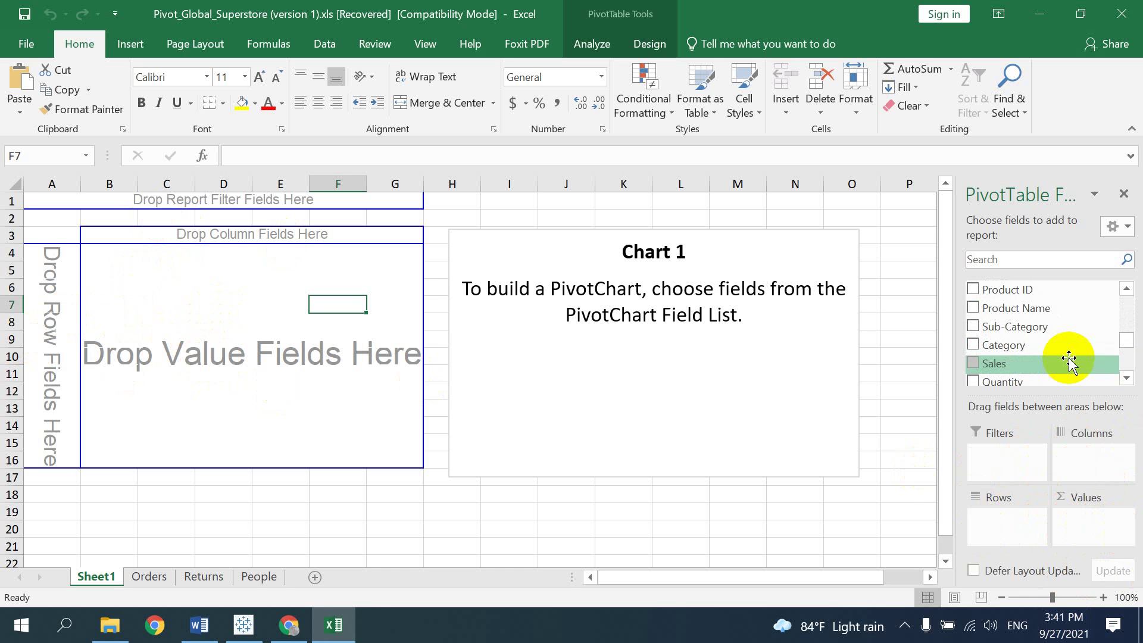
left_click_drag(992, 345, 48, 357)
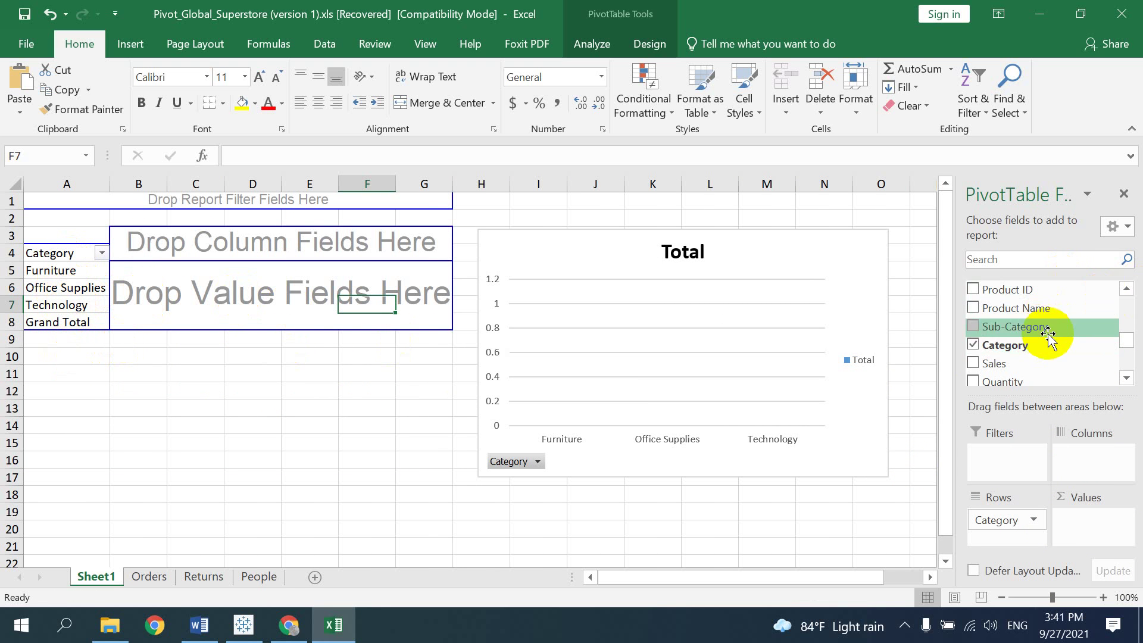
Add Market to Columns and Profit to Values, totalling 1467457.291.
scroll(1054, 312, "up", 2)
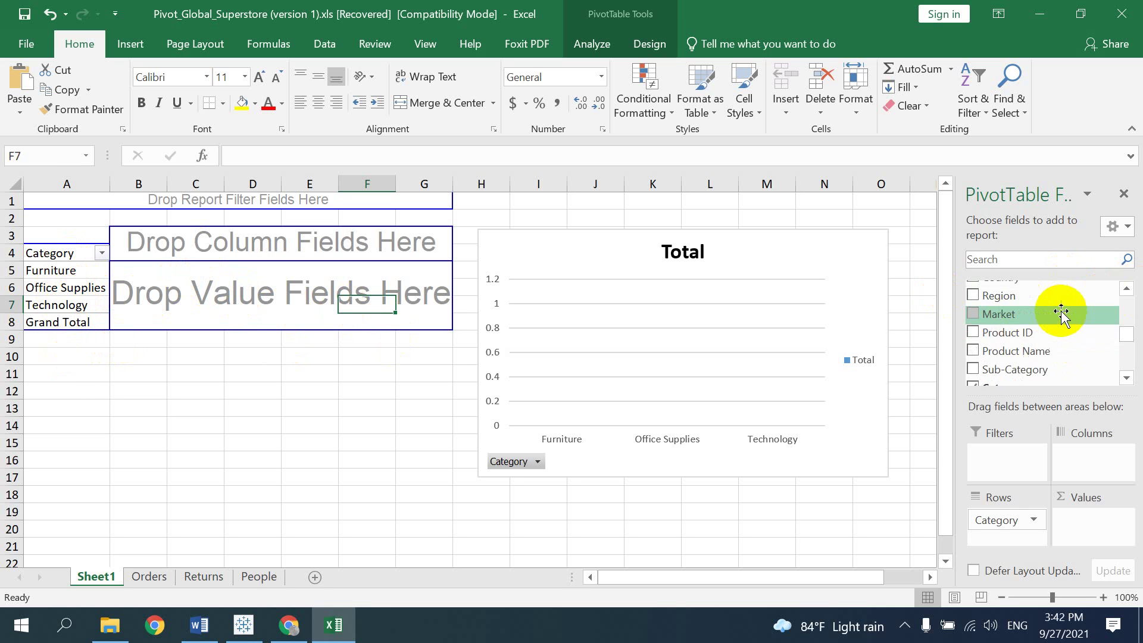
scroll(1067, 331, "up", 3)
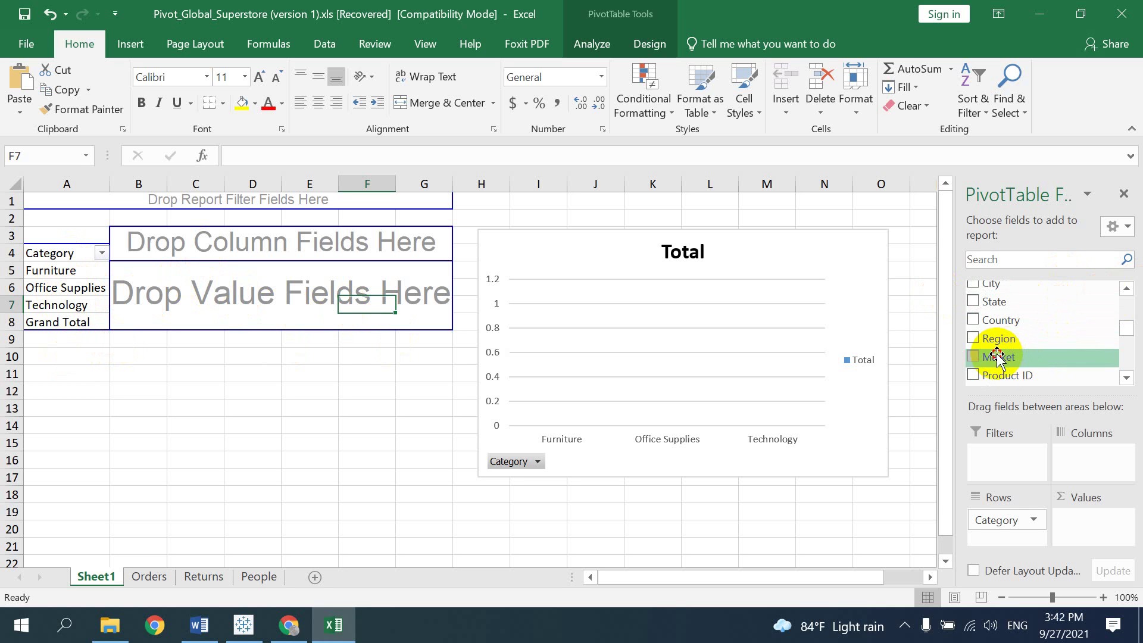
mouse_move(997, 357)
left_mouse_down()
mouse_move(231, 253)
mouse_move(227, 241)
left_mouse_up()
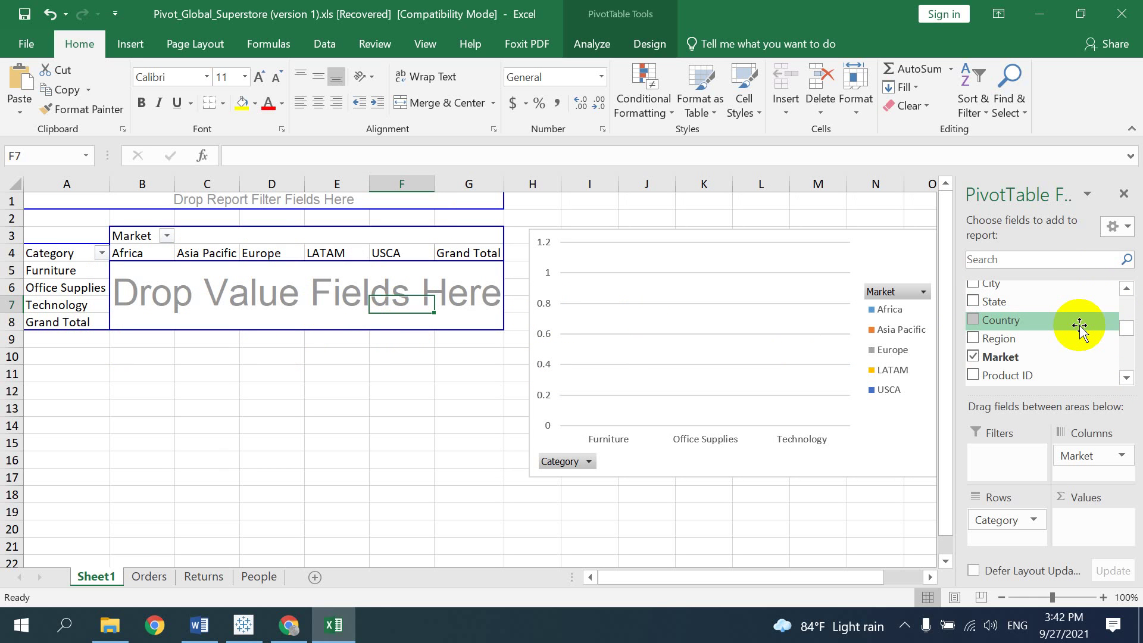
scroll(1079, 326, "down", 2)
scroll(1079, 326, "down", 2)
scroll(1081, 323, "down", 2)
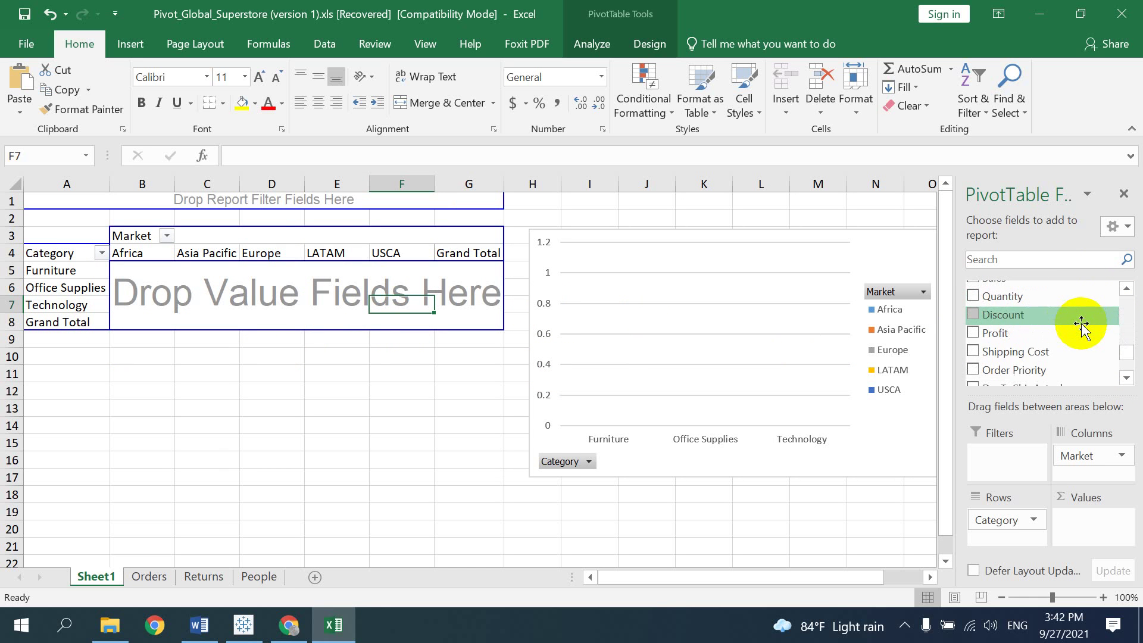
mouse_move(1002, 335)
left_mouse_down()
mouse_move(500, 324)
mouse_move(283, 296)
left_mouse_up()
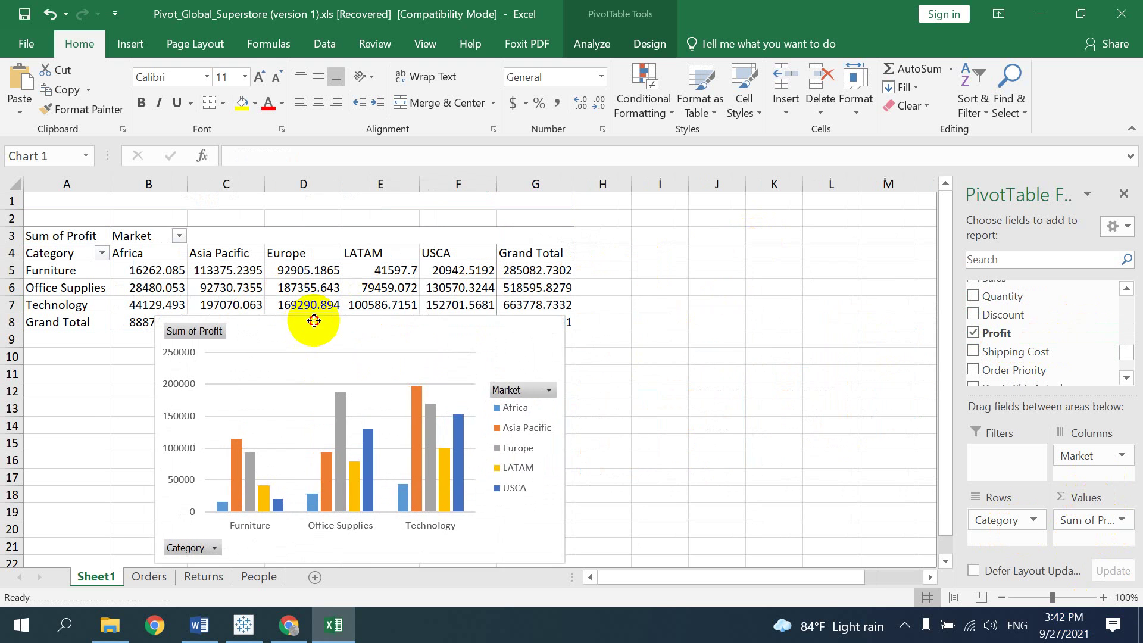
Enlarge the PivotChart and move it down to uncover the Grand Total row.
left_click_drag(758, 235, 309, 316)
scroll(796, 331, "down", 1)
scroll(795, 331, "down", 1)
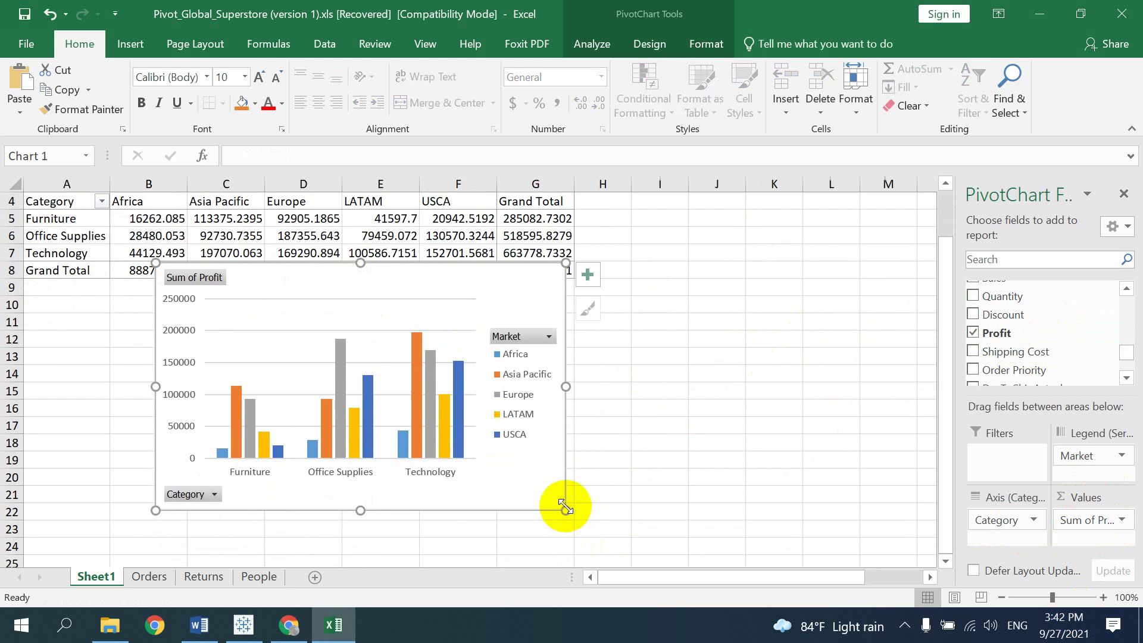
left_click_drag(563, 510, 869, 555)
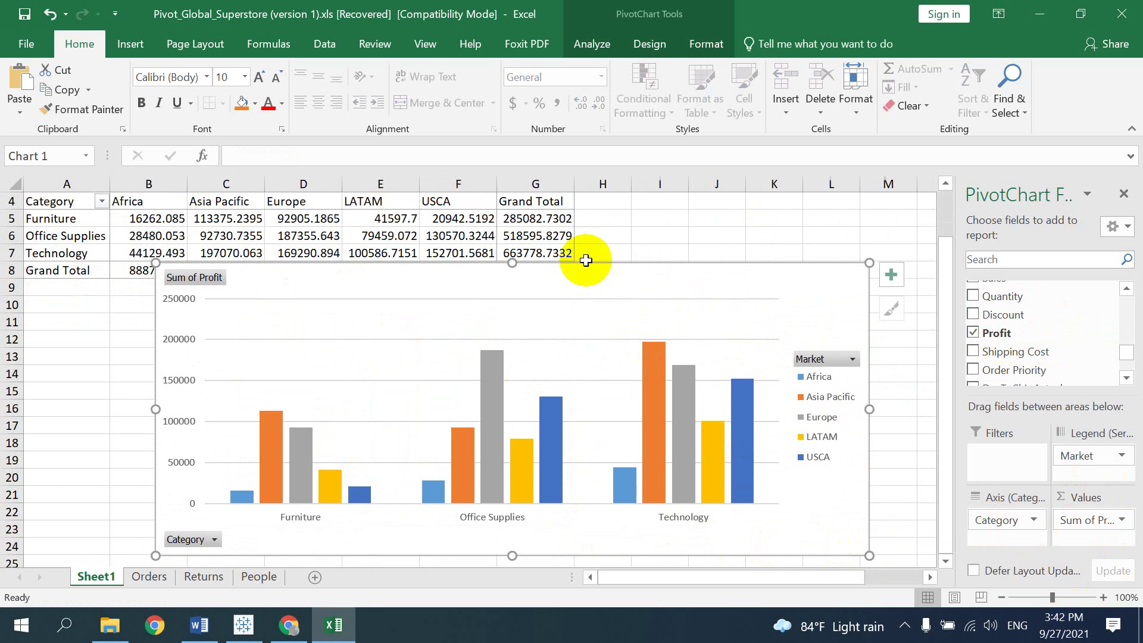
left_click_drag(577, 267, 575, 286)
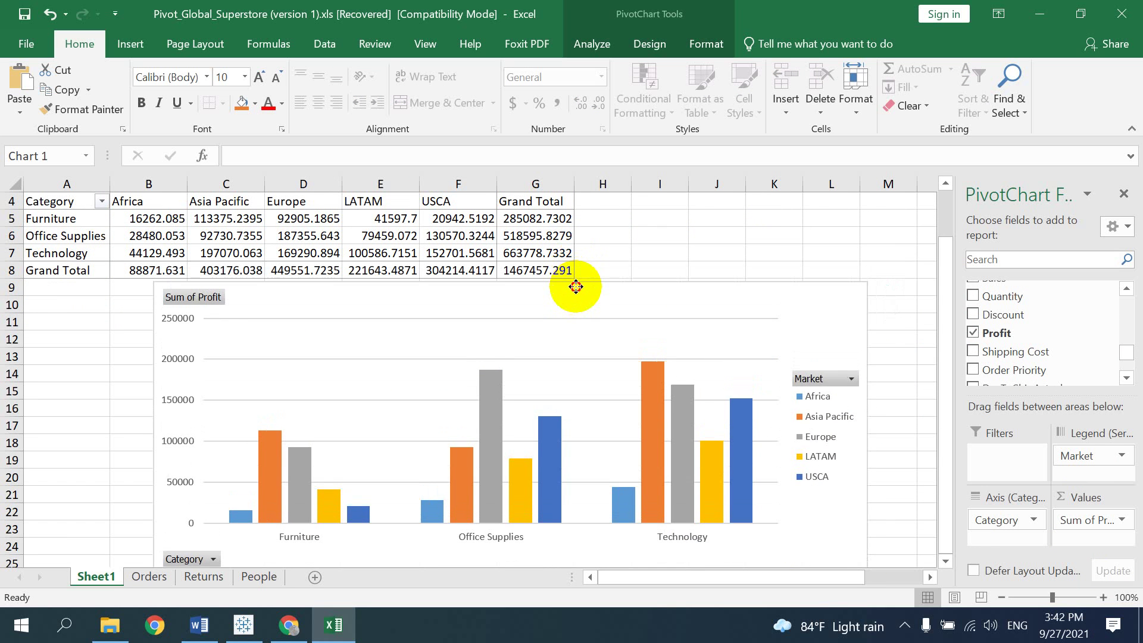
scroll(131, 223, "up", 1)
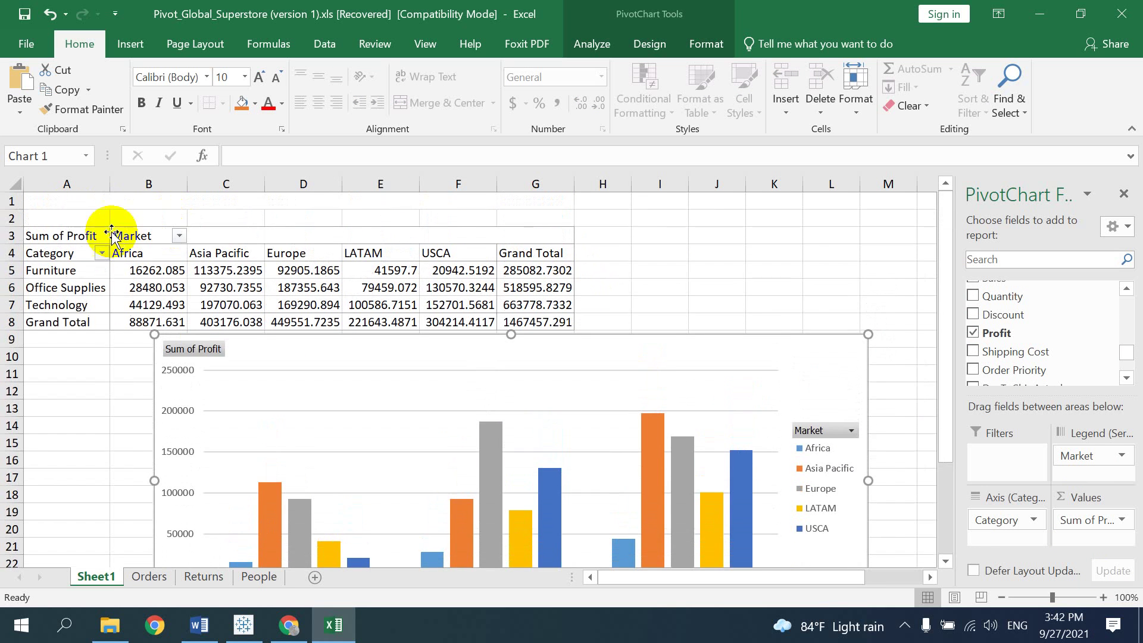
mouse_move(61, 256)
left_mouse_down()
mouse_move(386, 291)
mouse_move(69, 270)
left_mouse_up()
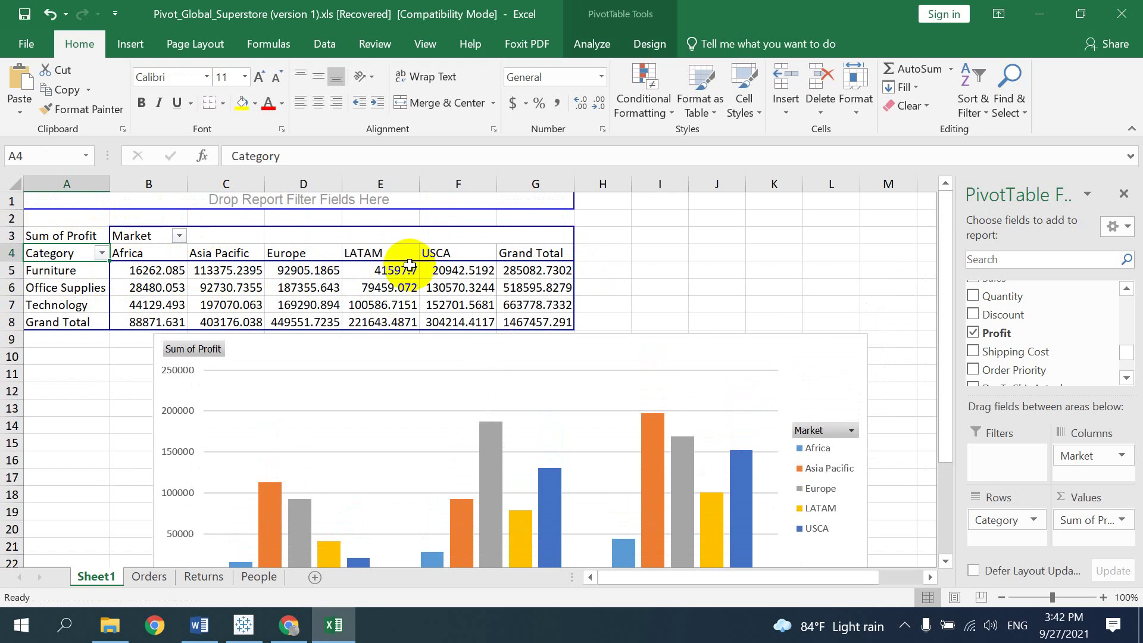
scroll(686, 266, "down", 1)
scroll(655, 298, "down", 1)
Select the profit PivotChart and compare it with Word's finished Q1 chart.
left_click(605, 342)
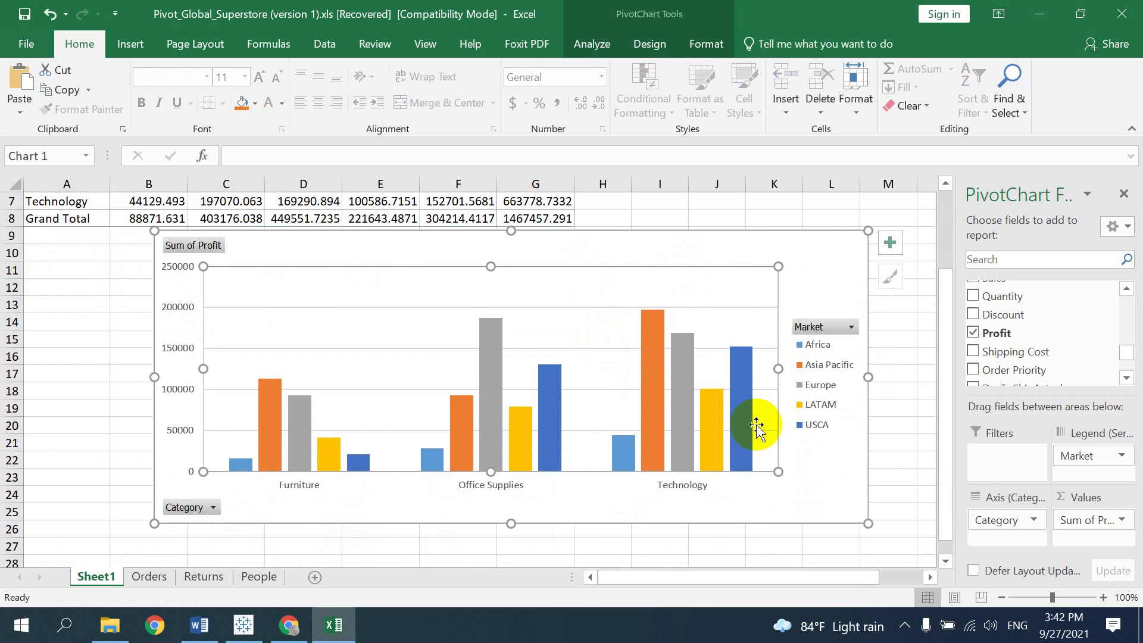
scroll(602, 277, "up", 2)
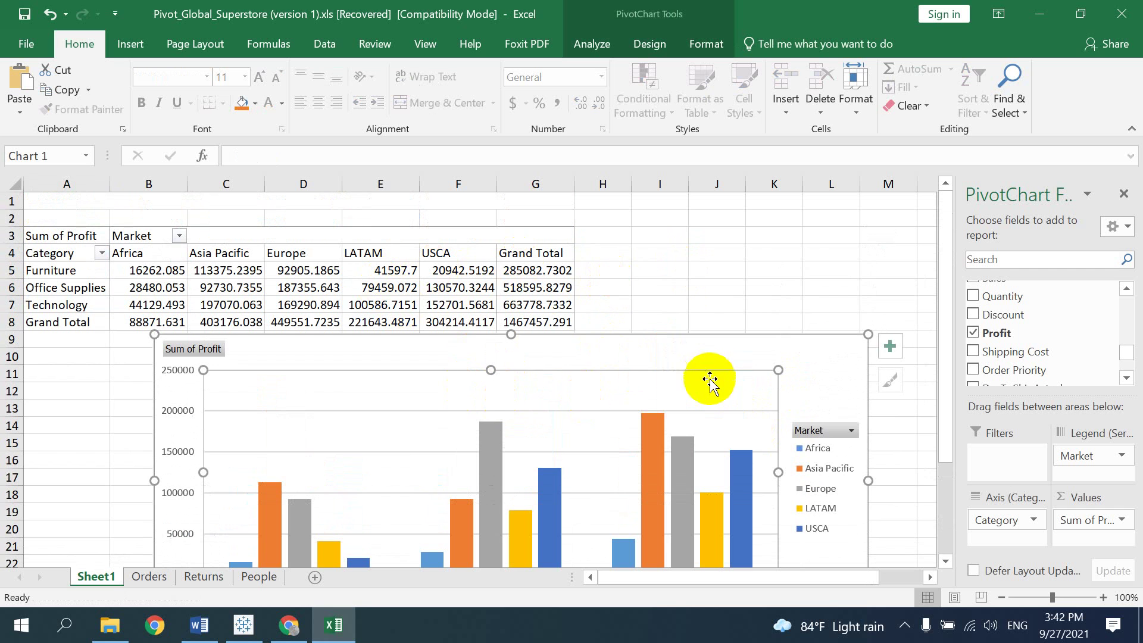
scroll(702, 375, "down", 1)
left_click(199, 625)
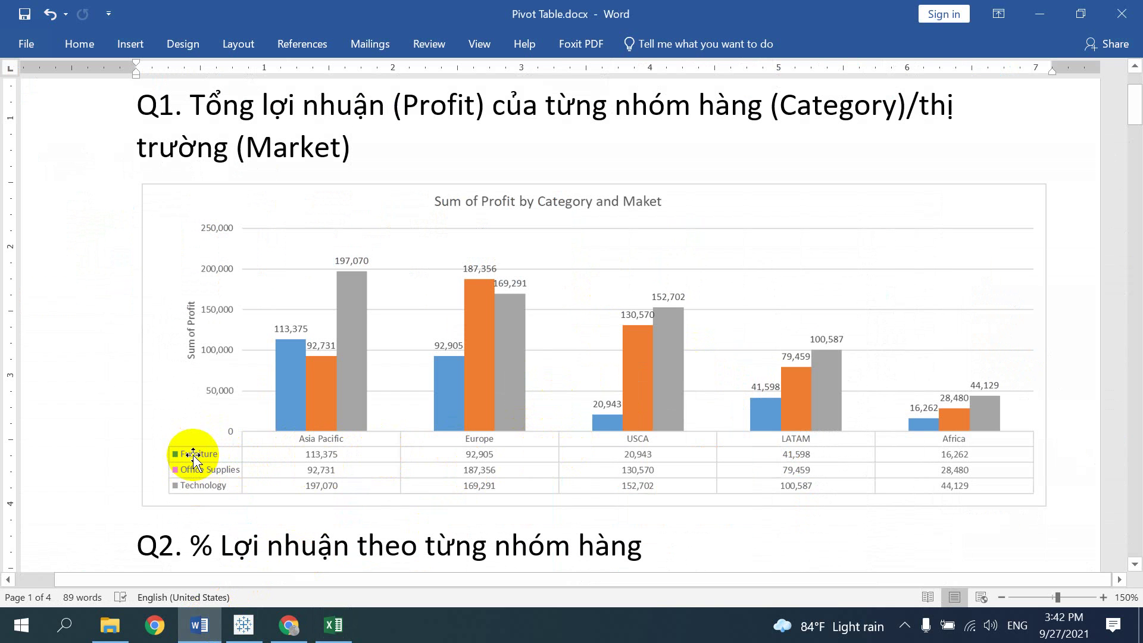
Swap rows and columns on the chart so Categories become series grouped per Market.
left_click(333, 625)
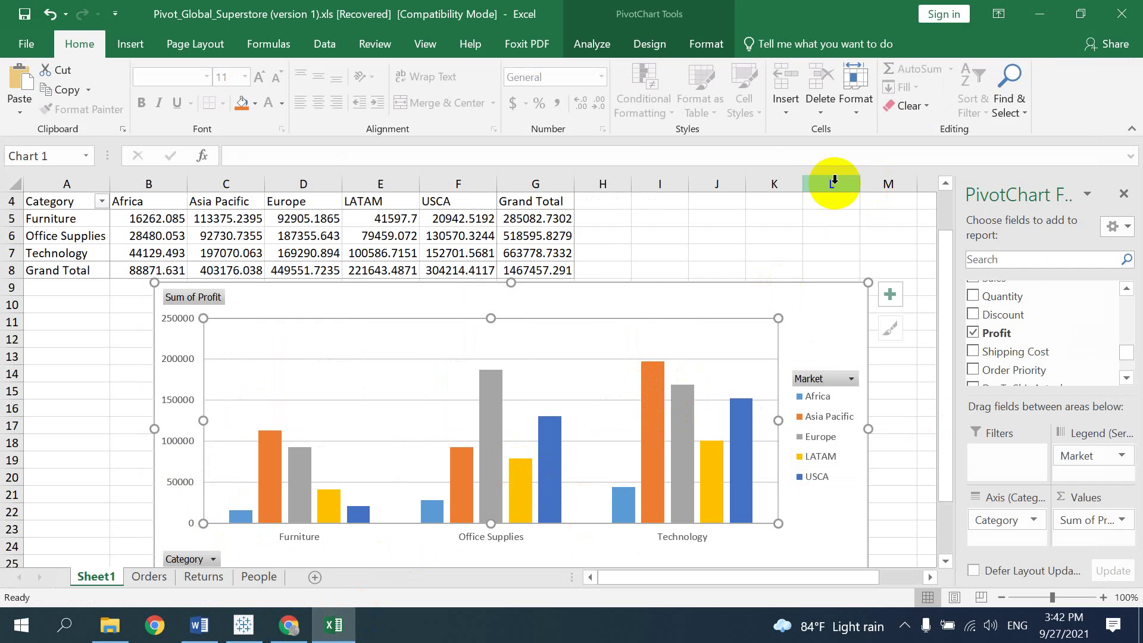
left_click(564, 309)
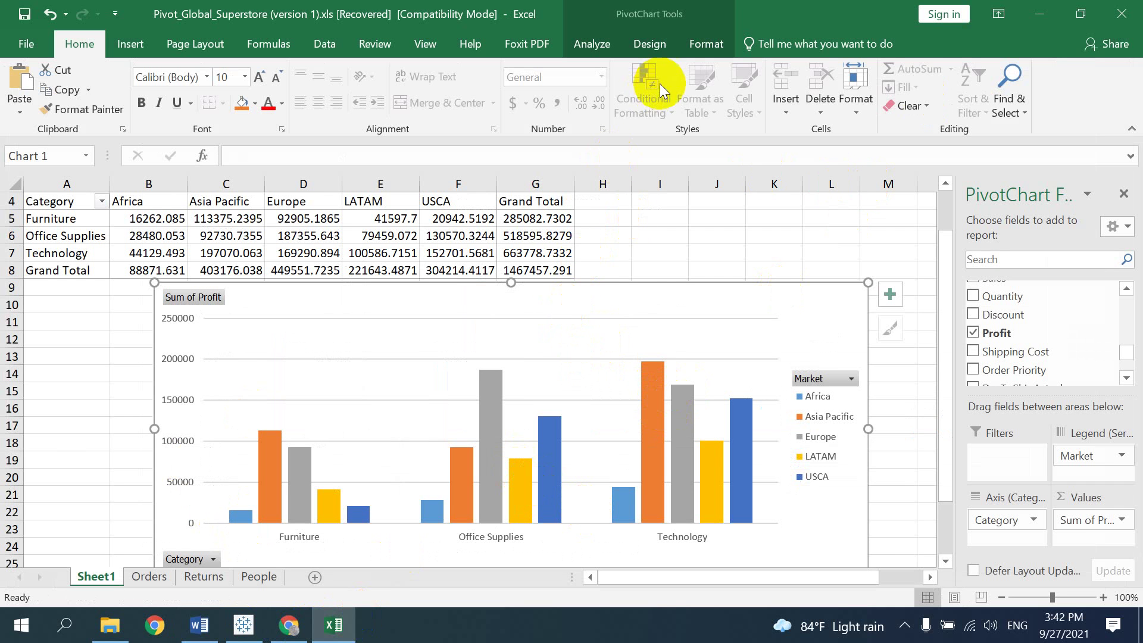
left_click(651, 54)
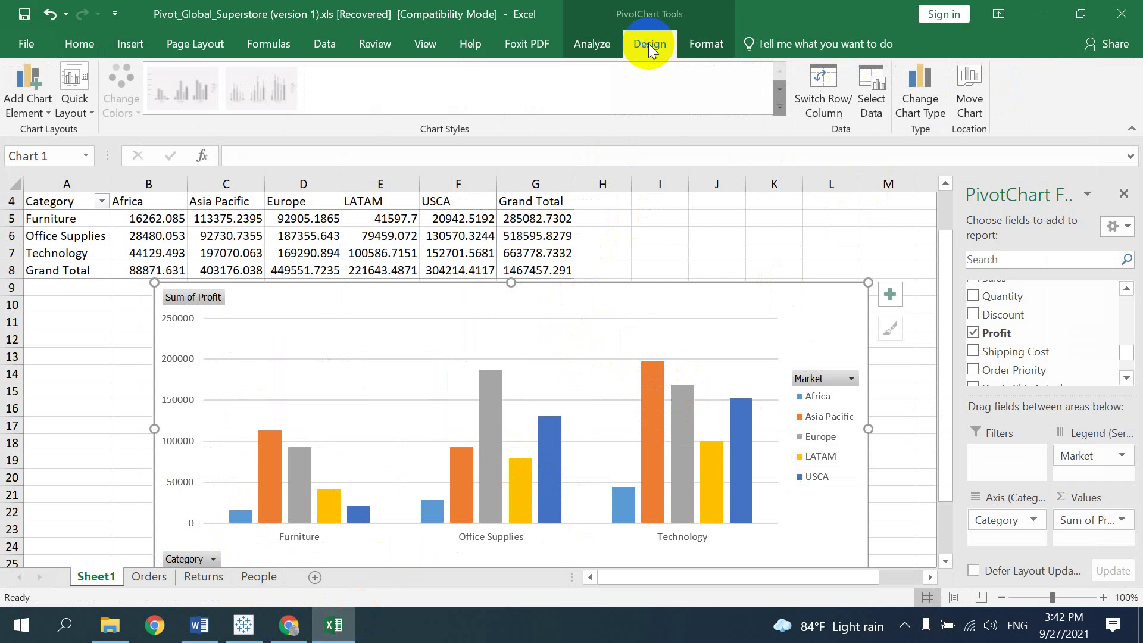
left_click(817, 90)
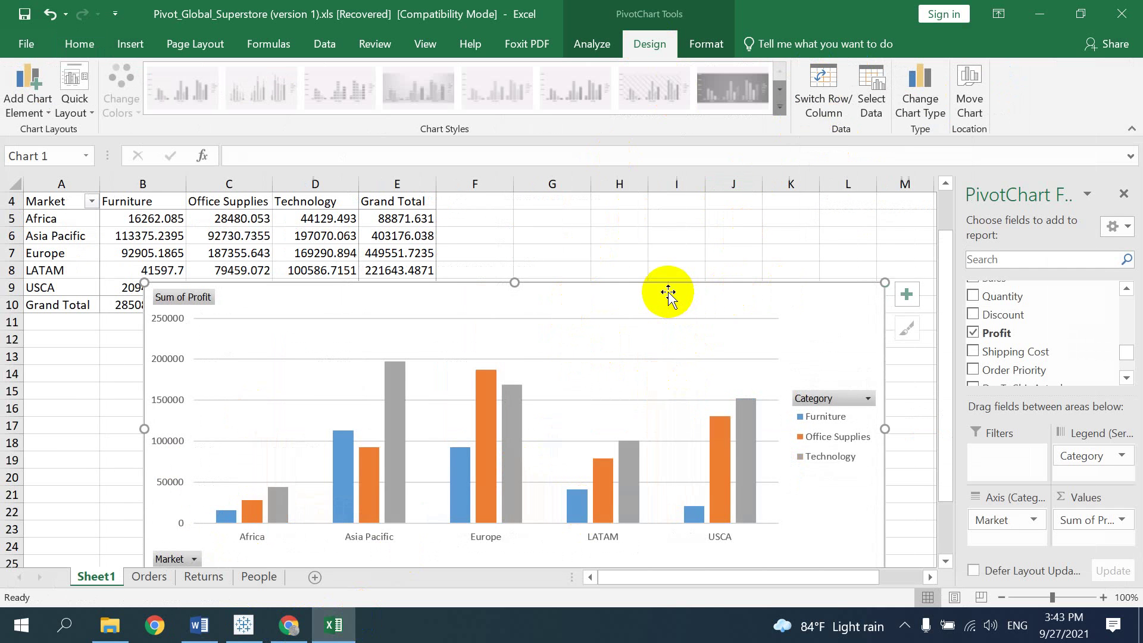
Reposition the chart near row 4, compare it with the Word report, and return.
left_click_drag(668, 292, 671, 224)
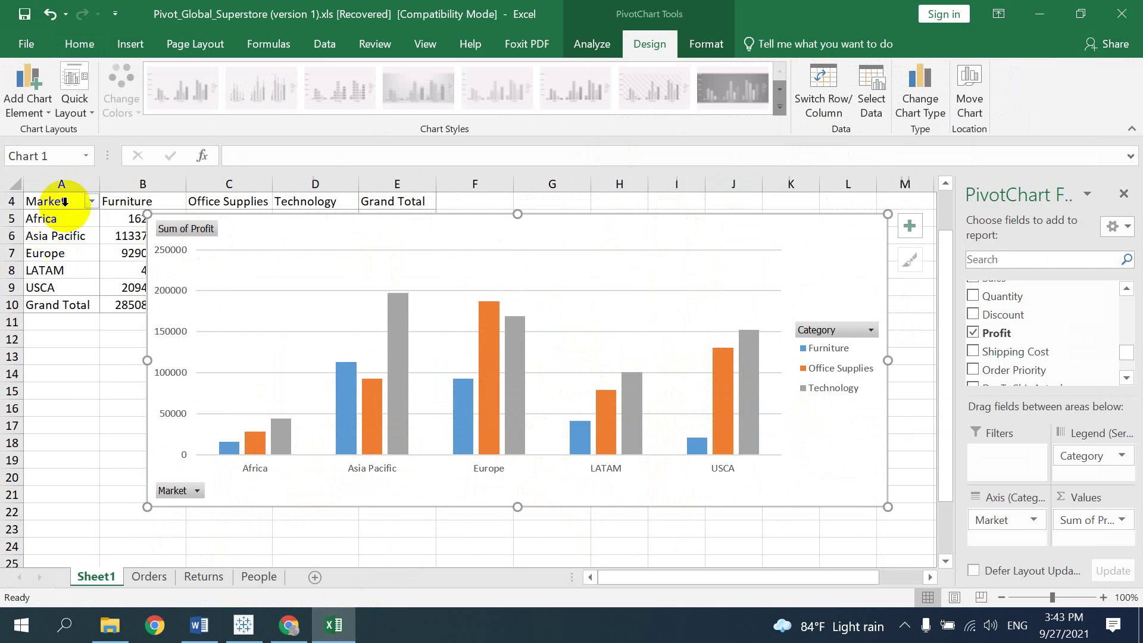
left_click_drag(305, 240, 263, 299)
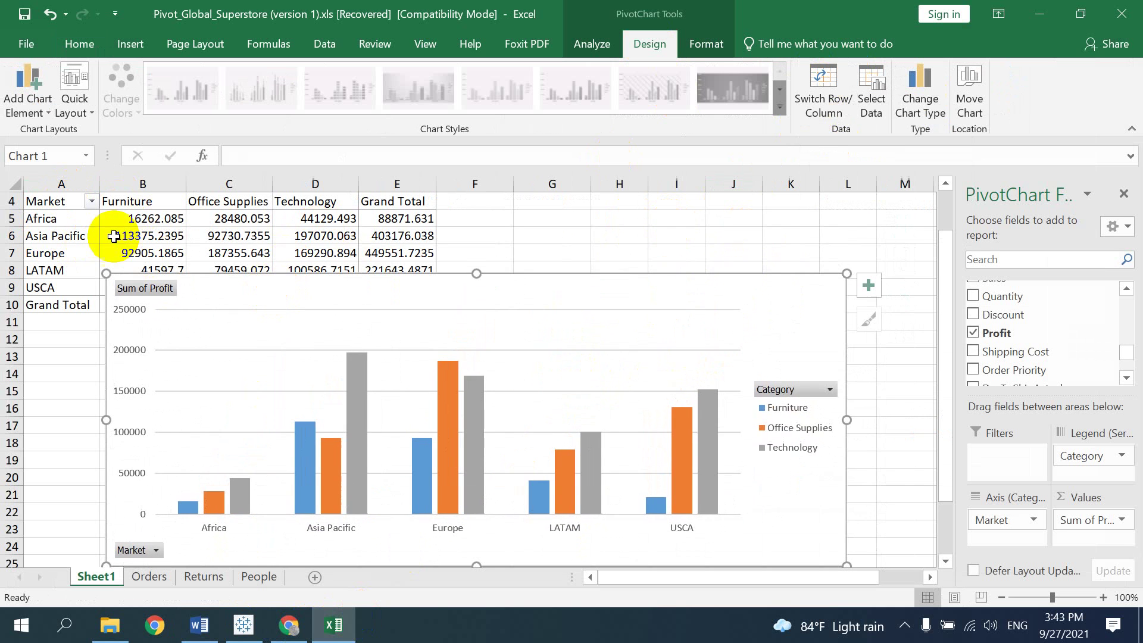
left_click_drag(460, 291, 506, 227)
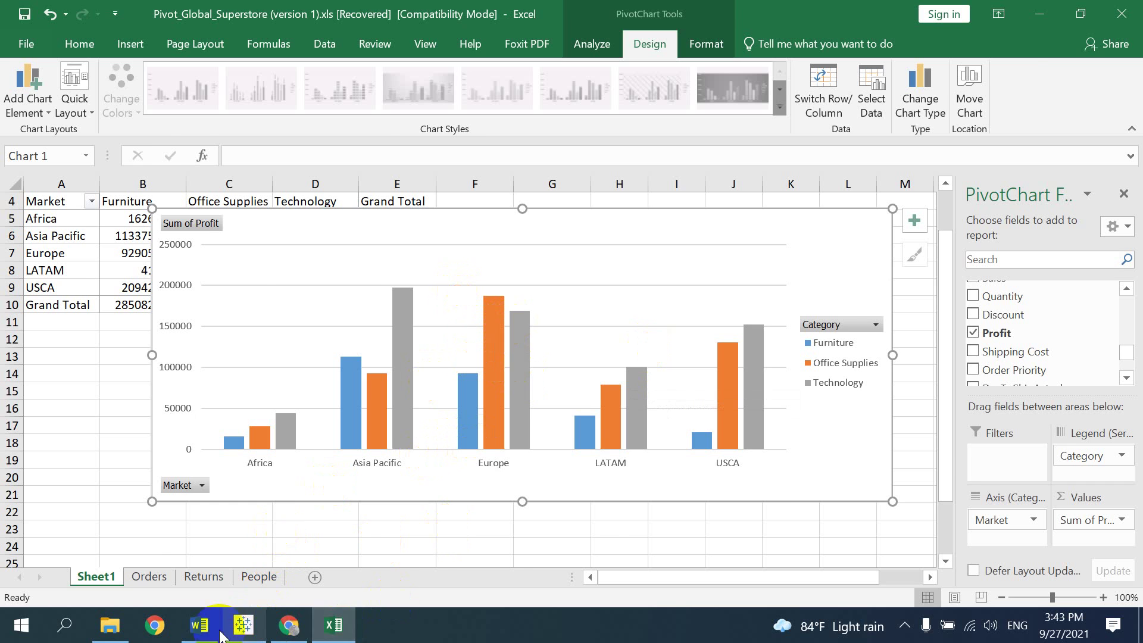
left_click(200, 625)
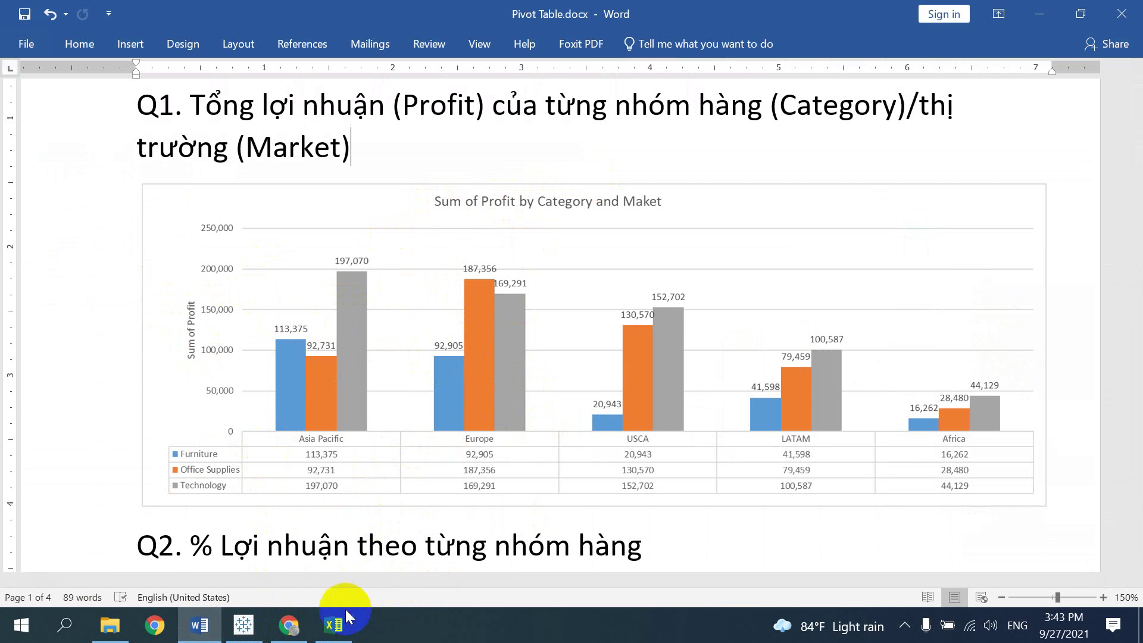
left_click(333, 625)
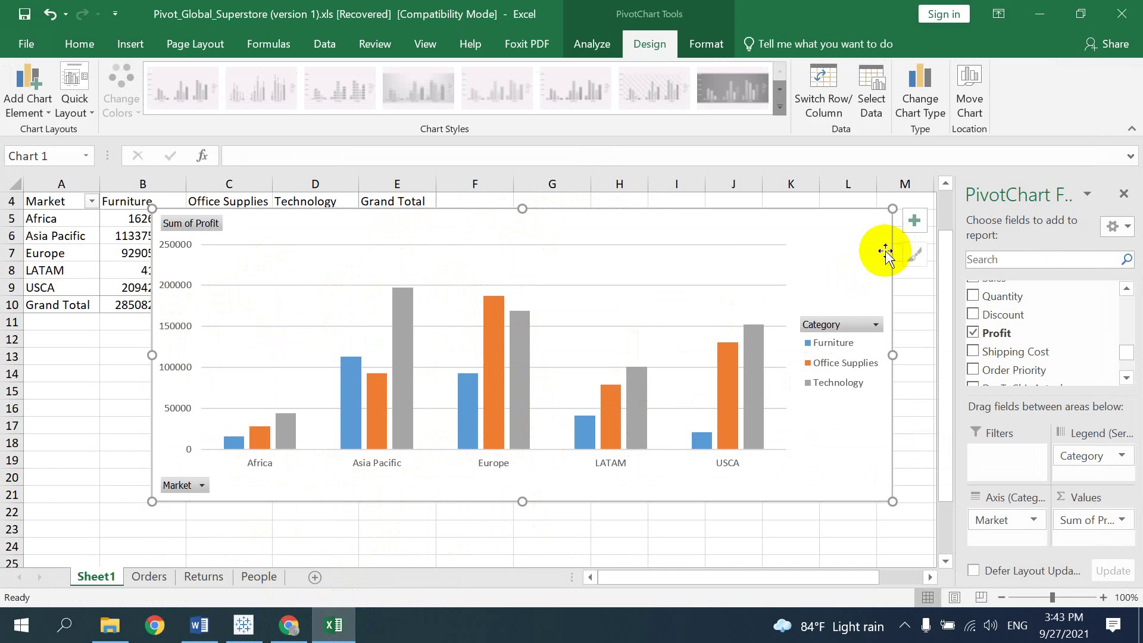
Add data labels showing each bar's profit value, then bring up the Sum of Profit field options.
left_click(915, 225)
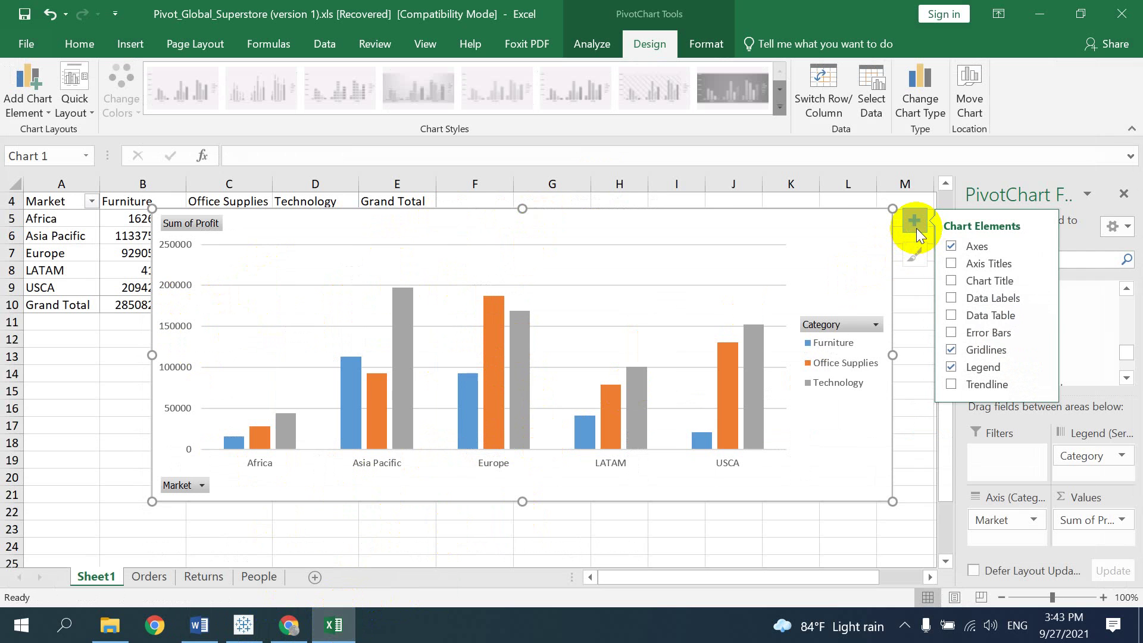
left_click(951, 298)
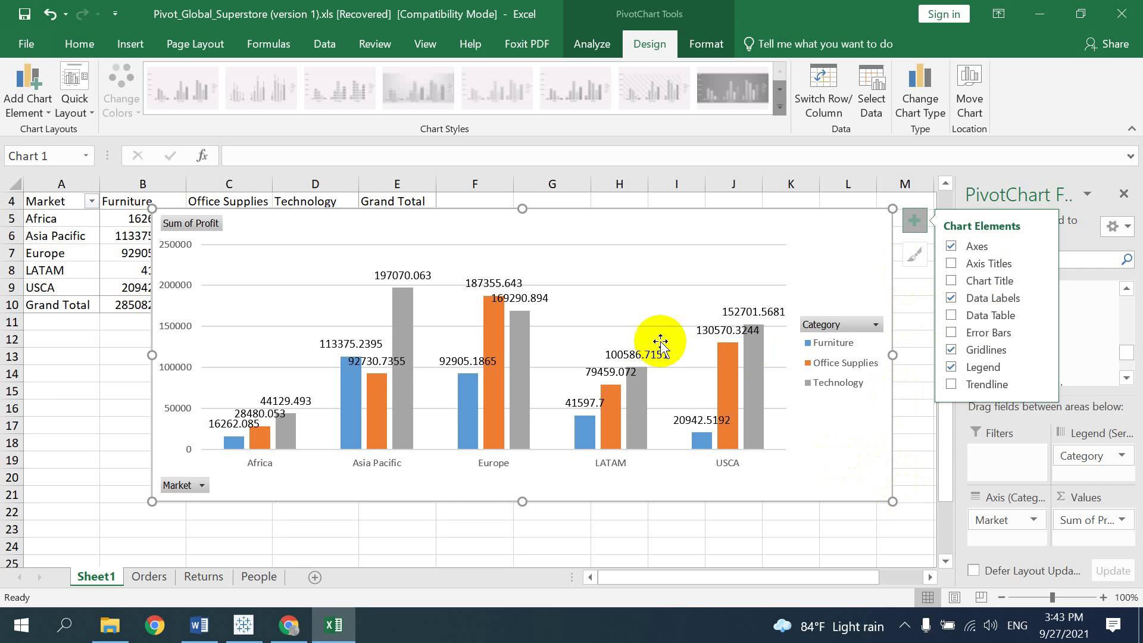
left_click(911, 299)
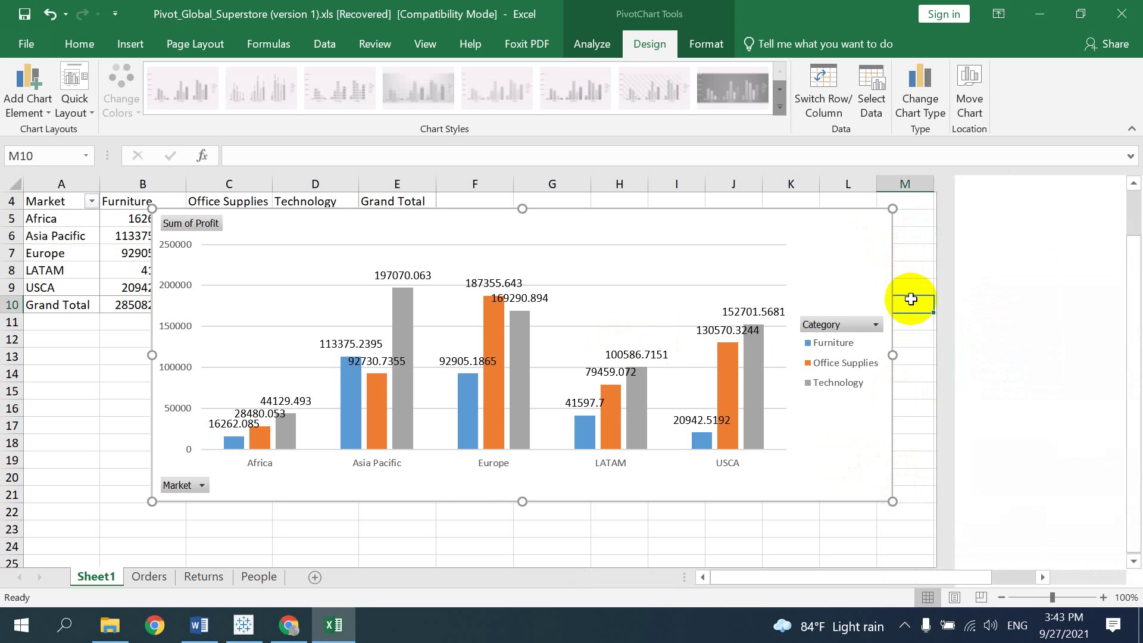
left_click(757, 301)
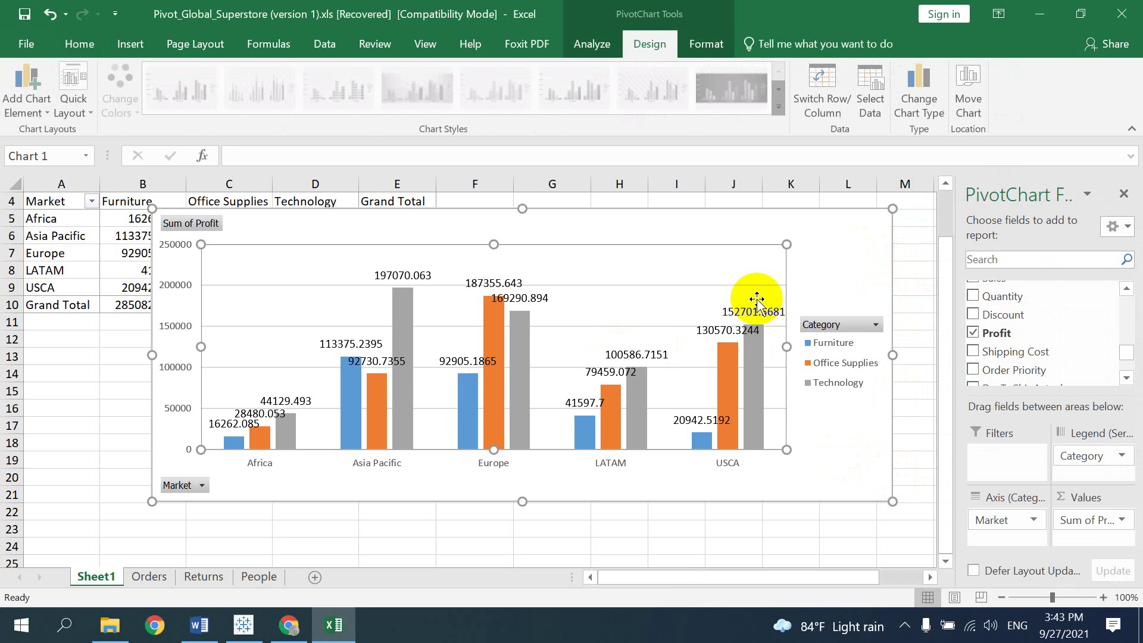
left_click(1112, 521)
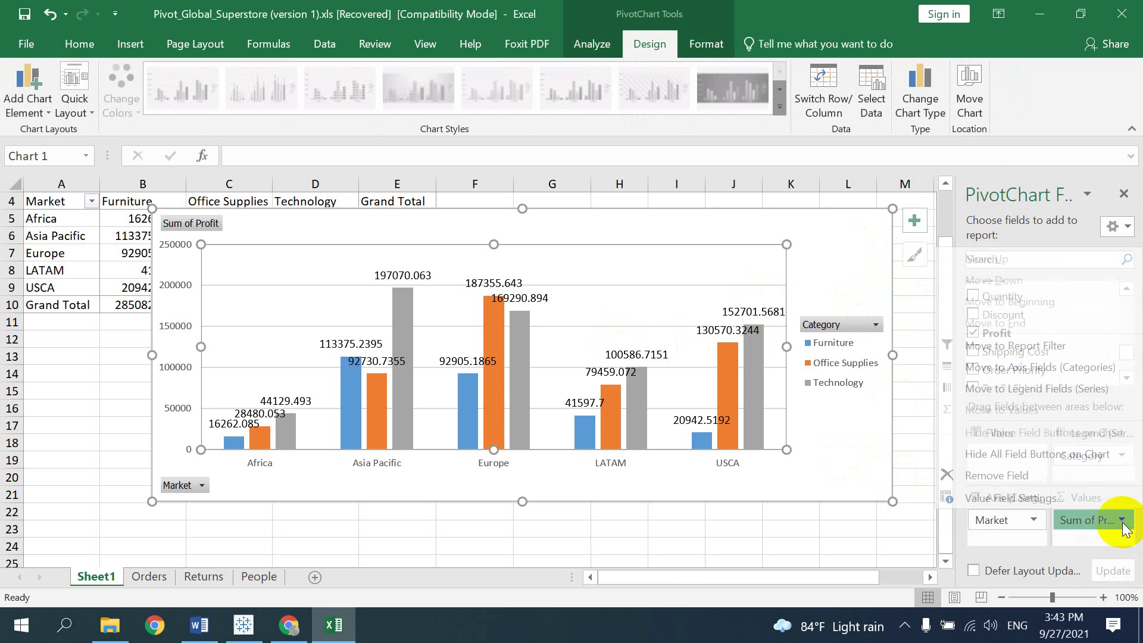
Set the Sum of Profit number format to Number with 0 decimal places and a 1000 separator.
left_click(1022, 500)
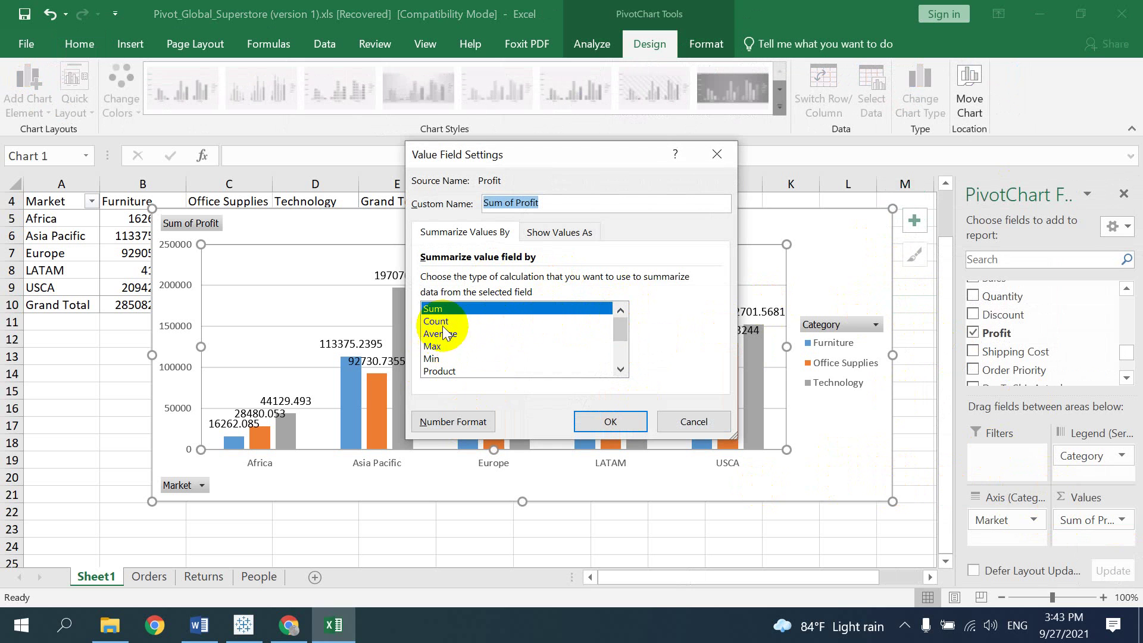
scroll(518, 337, "down", 1)
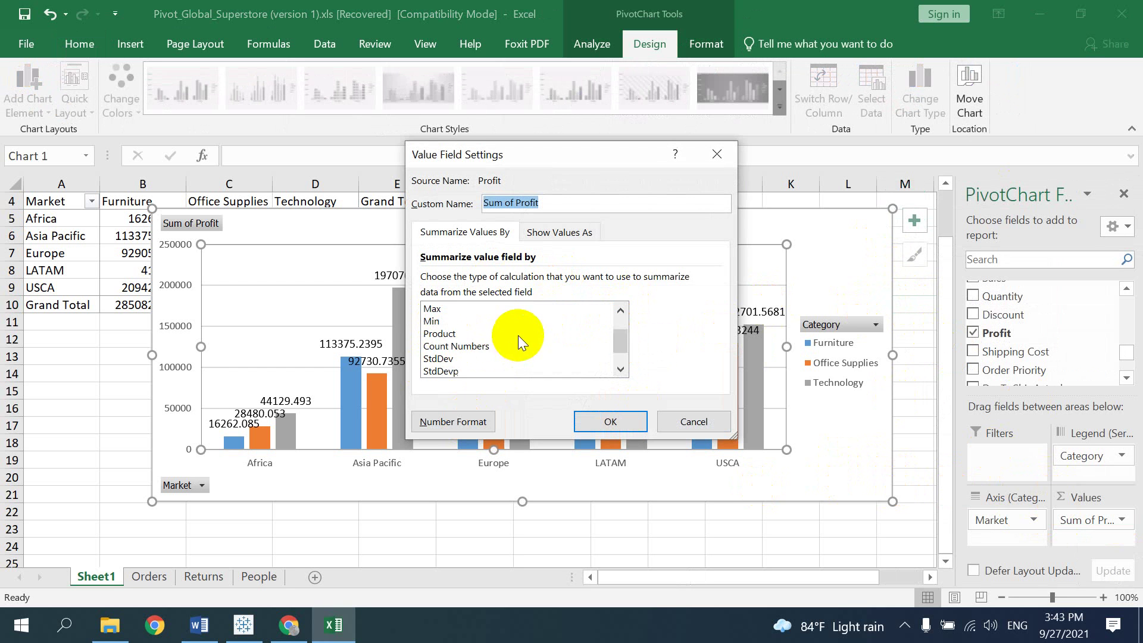
scroll(445, 331, "up", 2)
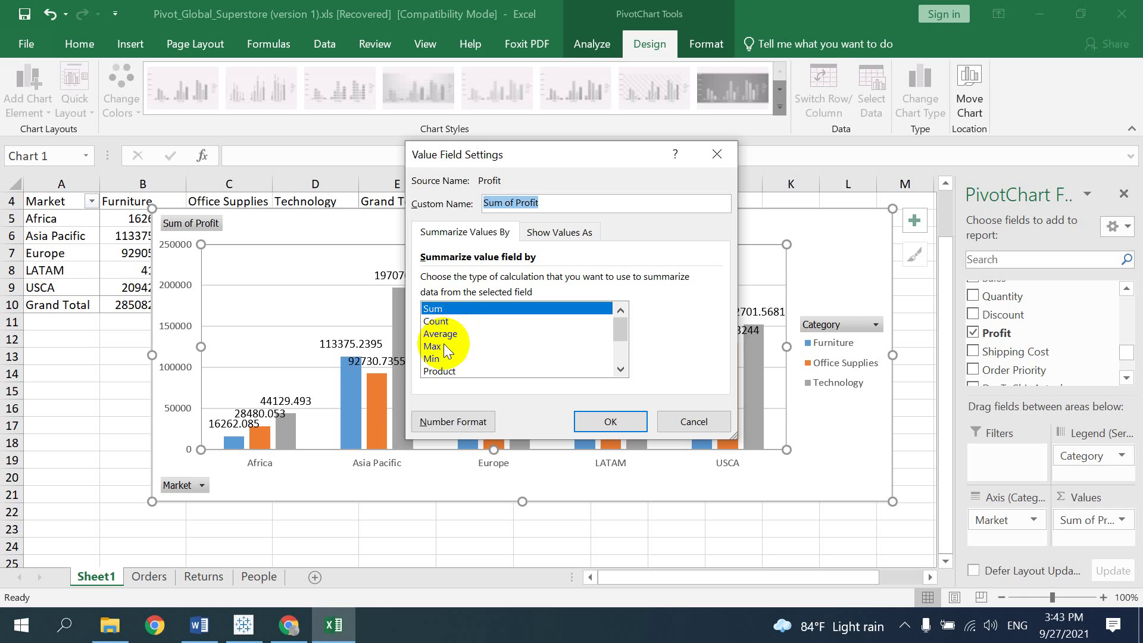
scroll(470, 334, "down", 2)
scroll(481, 329, "up", 2)
left_click(451, 423)
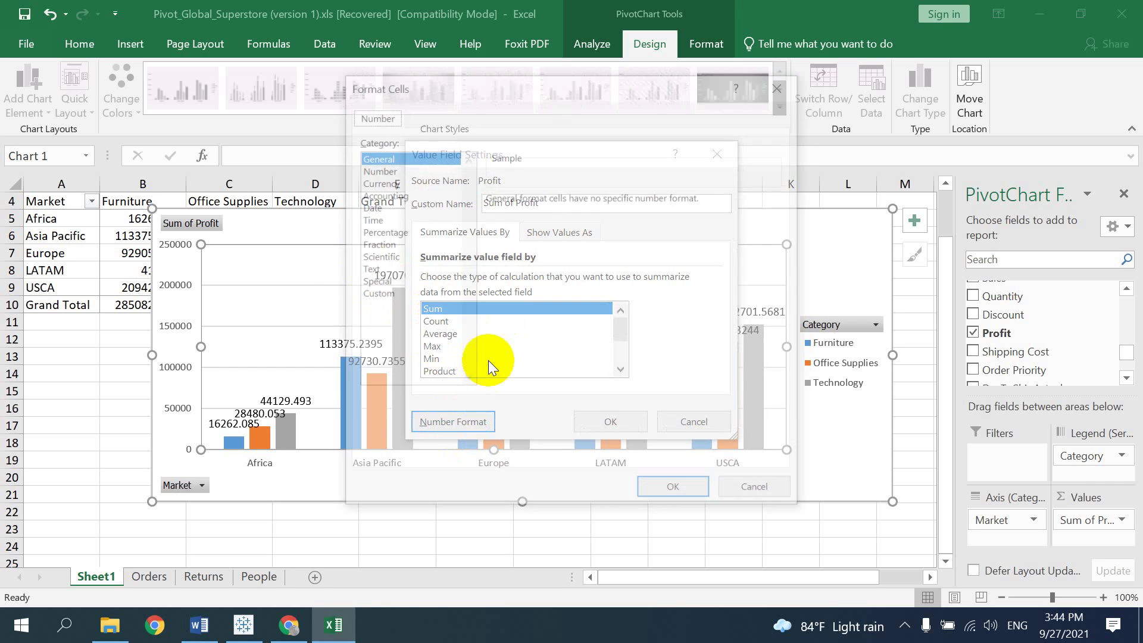
left_click(375, 169)
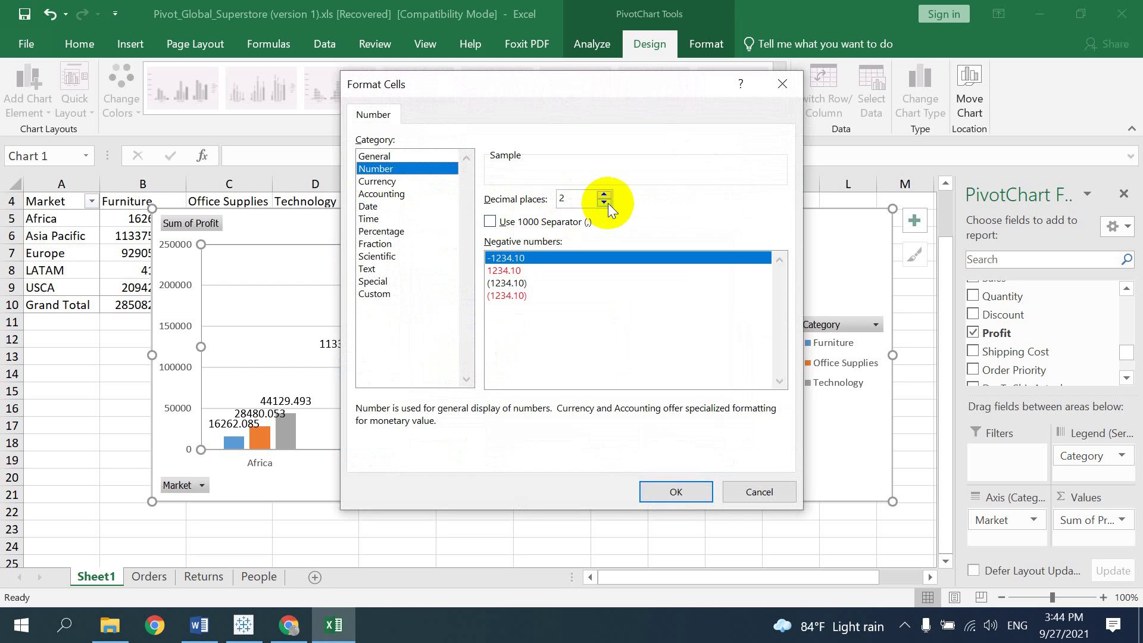
left_click(604, 203)
left_click(605, 202)
left_click(500, 222)
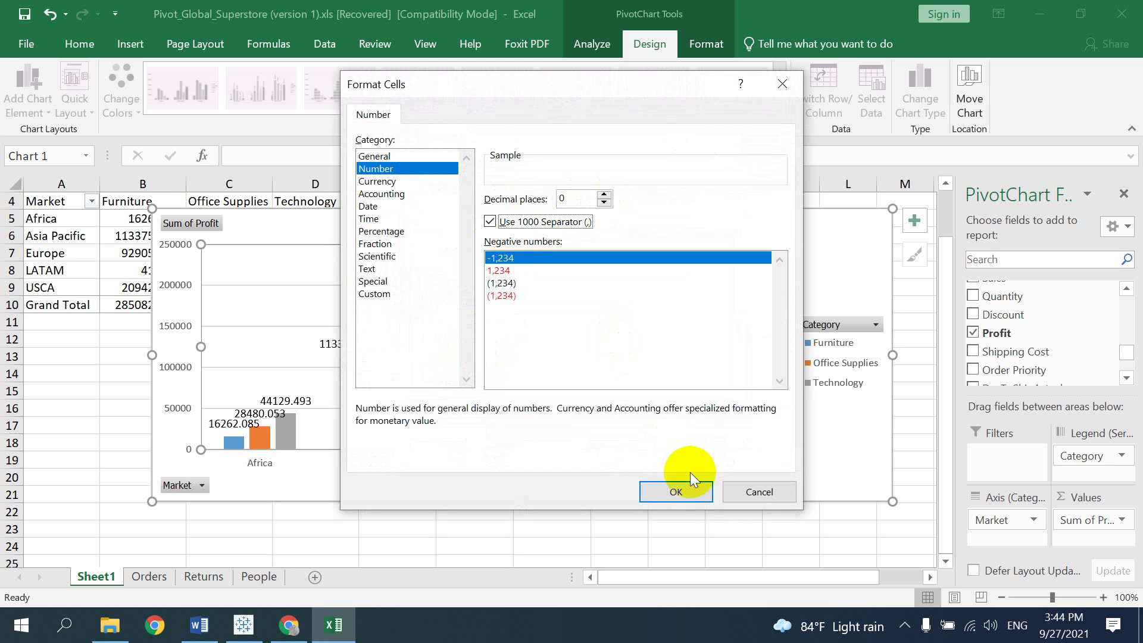
left_click(679, 483)
left_click(613, 422)
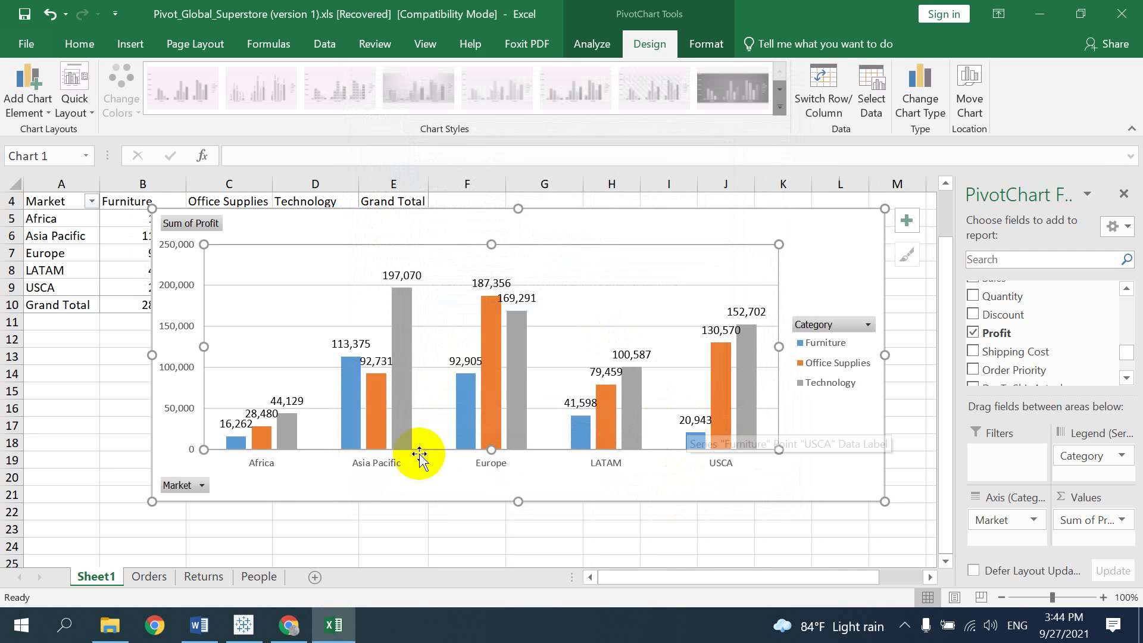
Widen the chart and add Axis Titles, a Chart Title and a Data Table.
left_click_drag(70, 503, 70, 504)
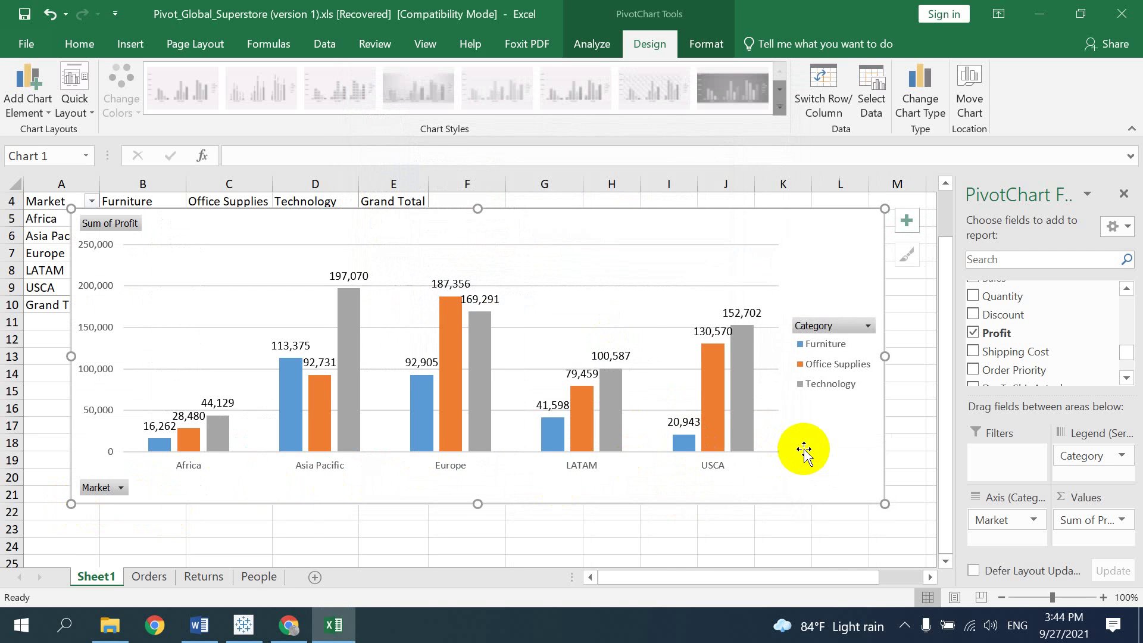
left_click(906, 220)
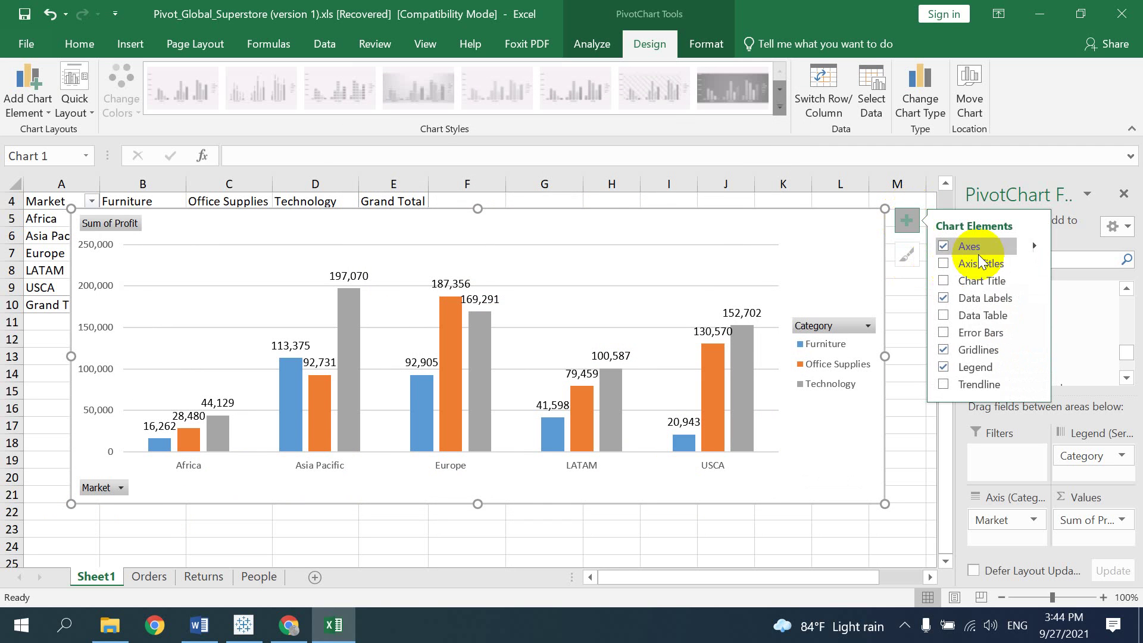
left_click(947, 263)
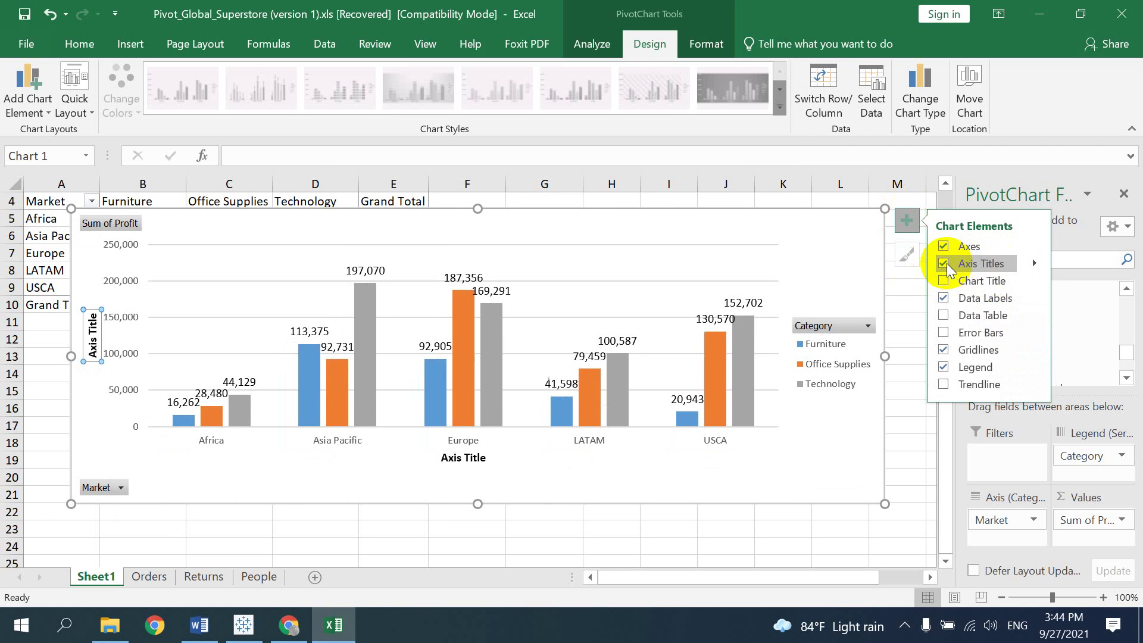
left_click(943, 281)
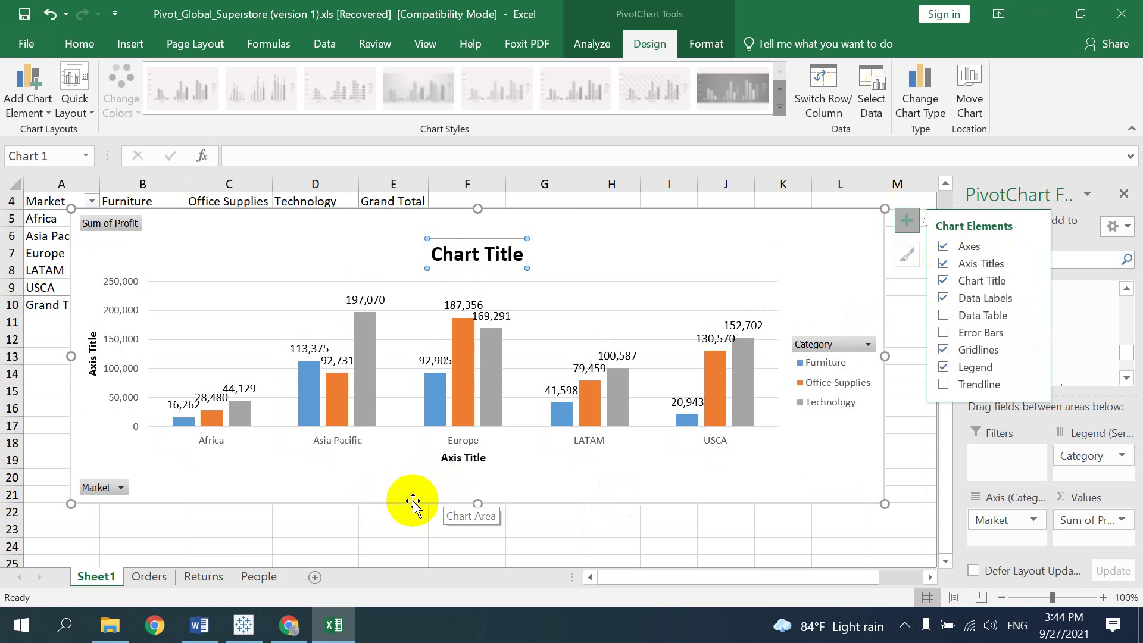
left_click(943, 316)
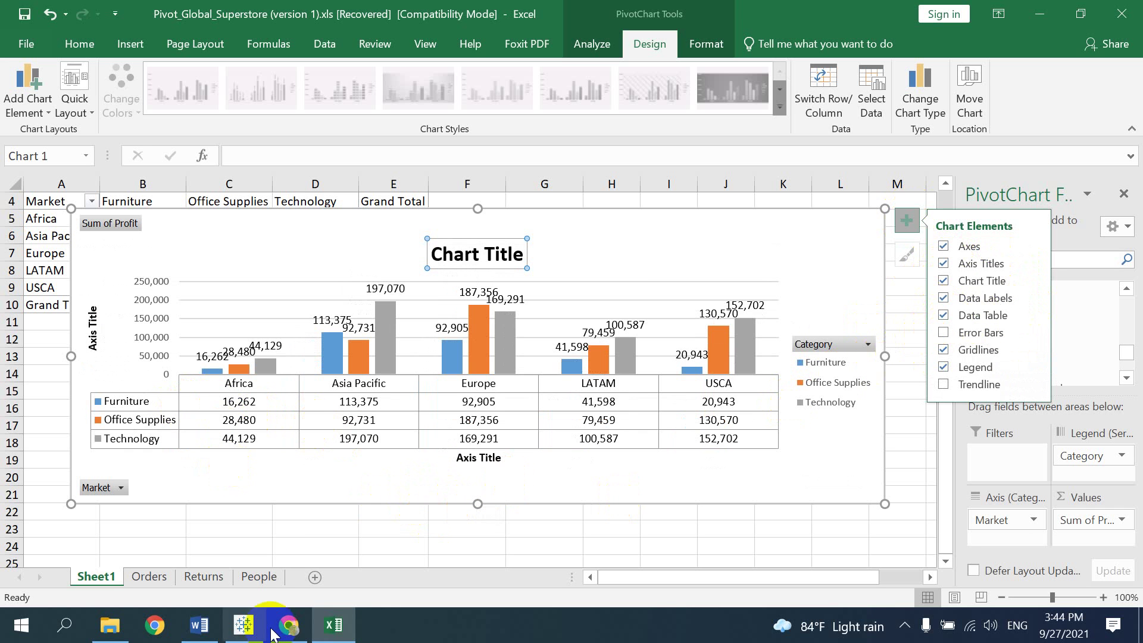
left_click(484, 460)
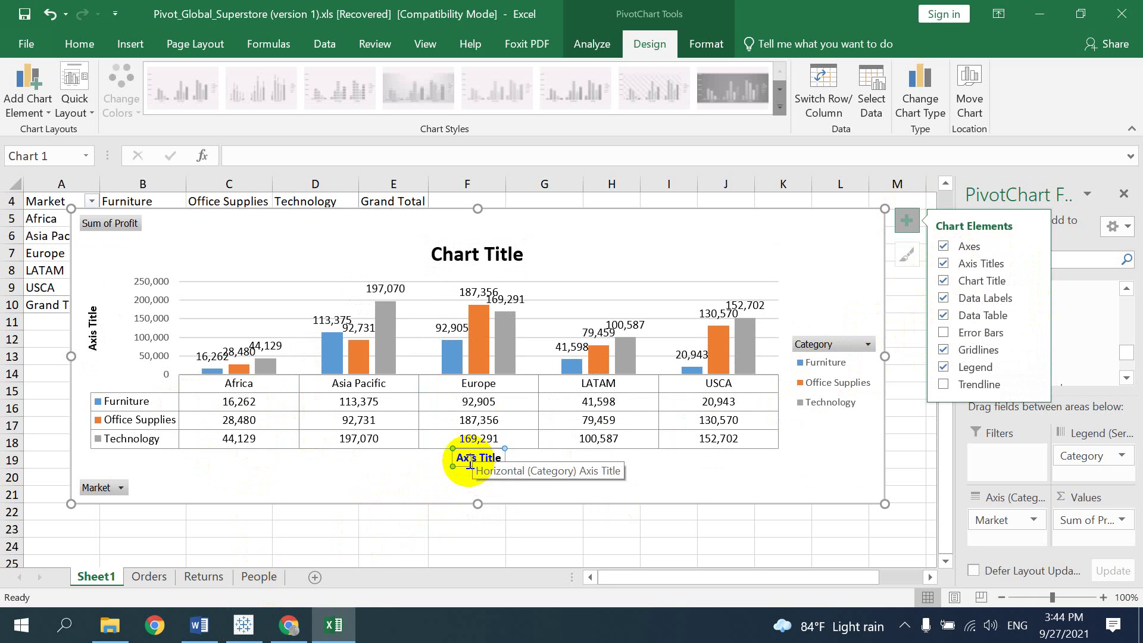
Replace the vertical axis title placeholder with 'sum of Profit'.
double_click(91, 329)
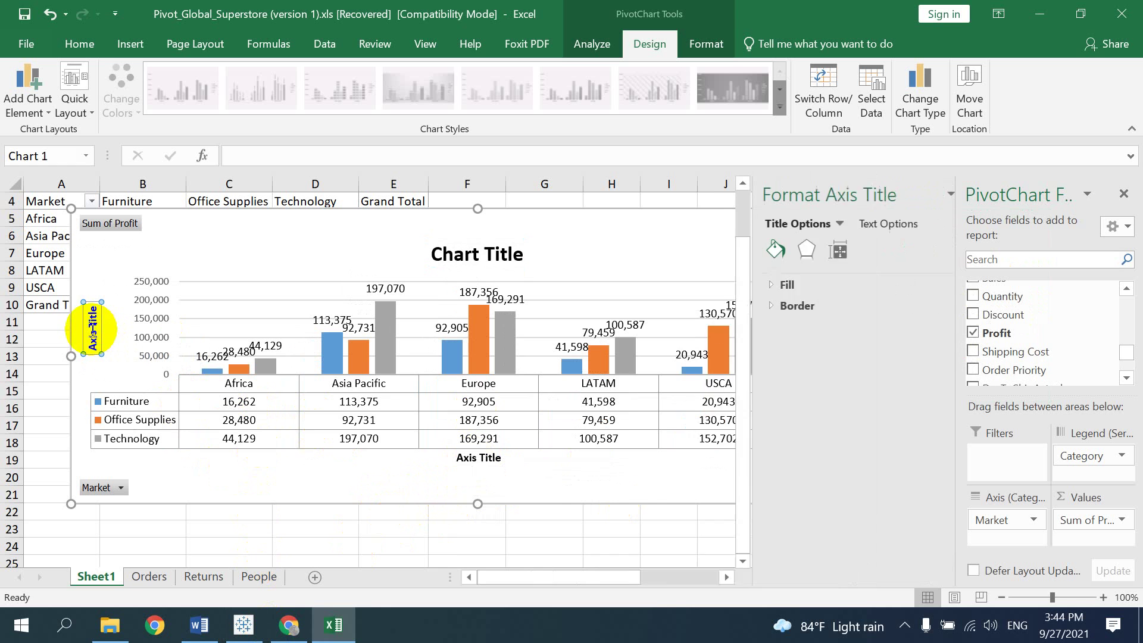
triple_click(93, 331)
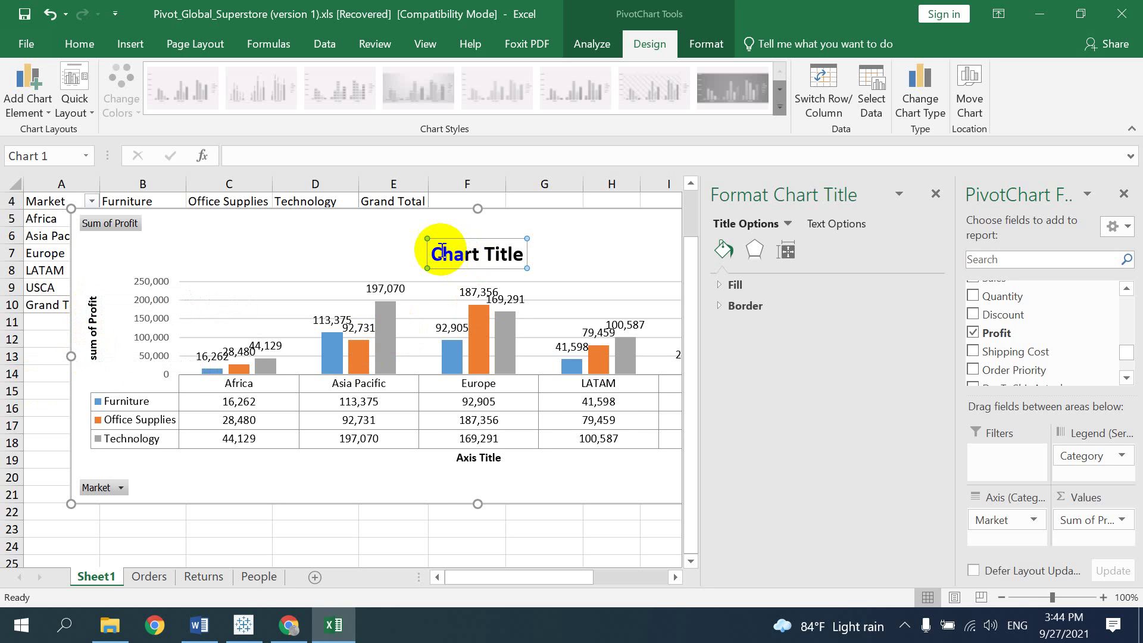
left_click_drag(437, 249, 524, 253)
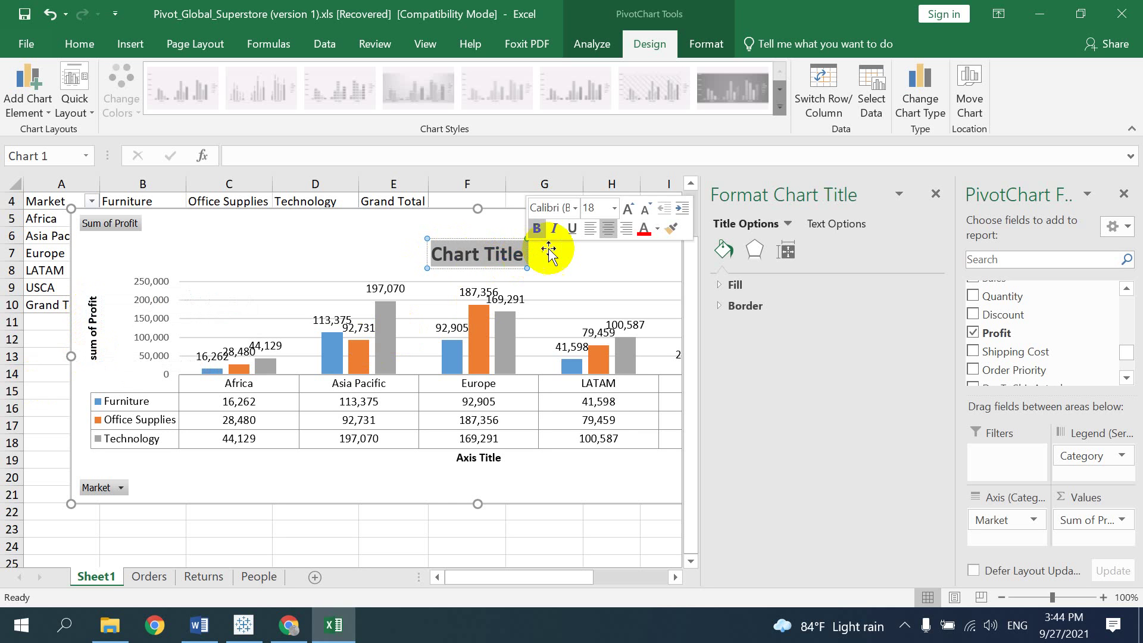
Type the chart title 'Sum of profit by Category and Market', fixing typos, and close the field list.
type("Sum of pro")
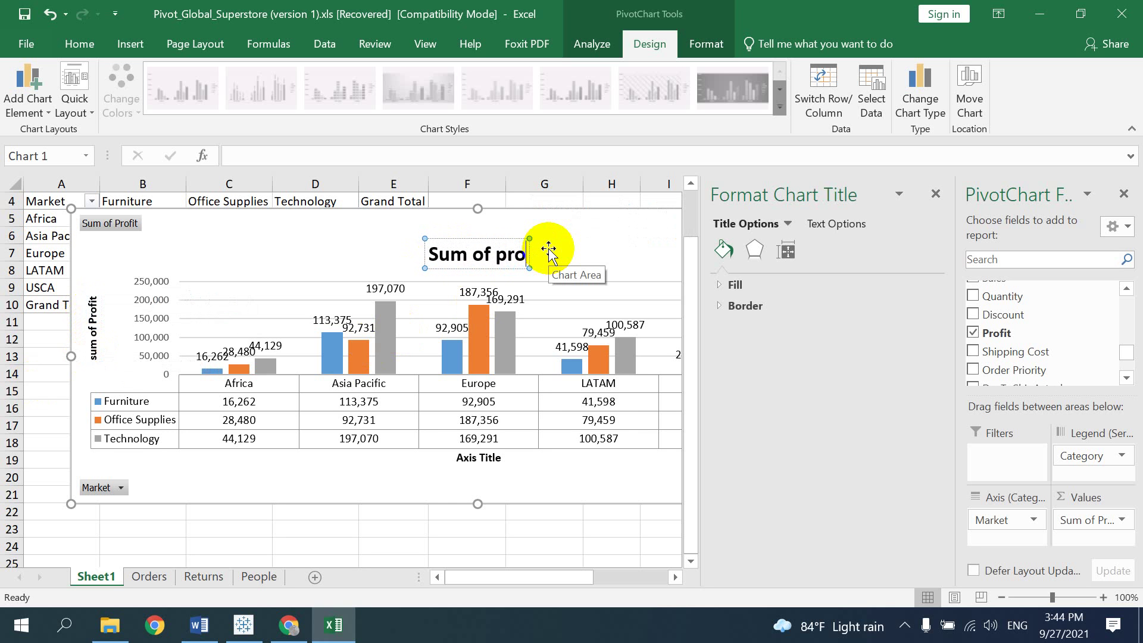
type("fit by cat")
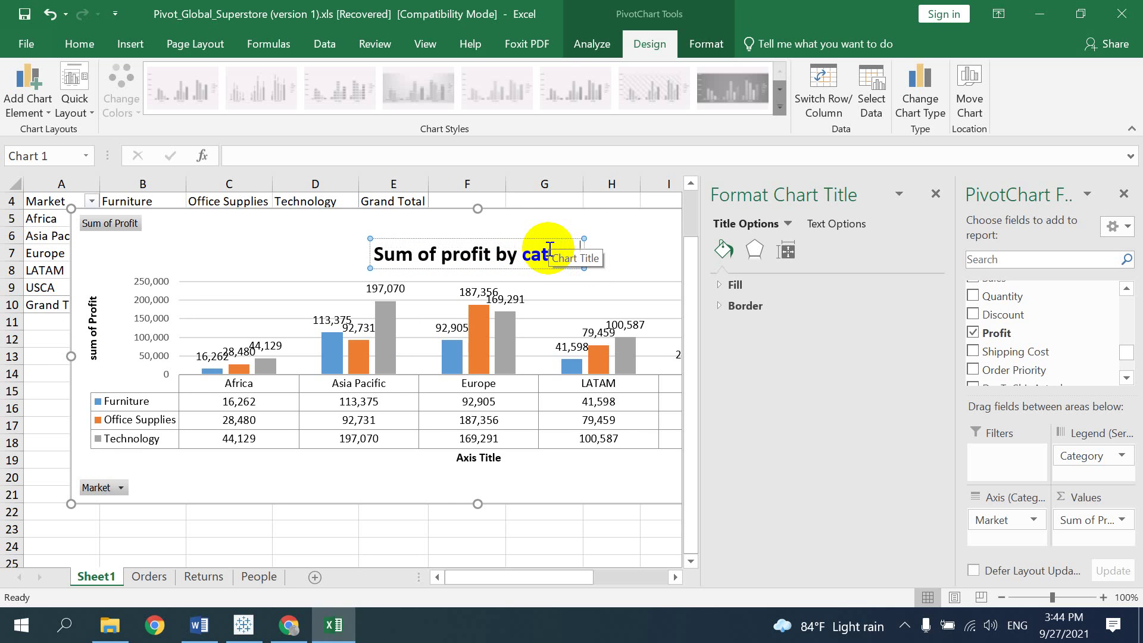
type("e")
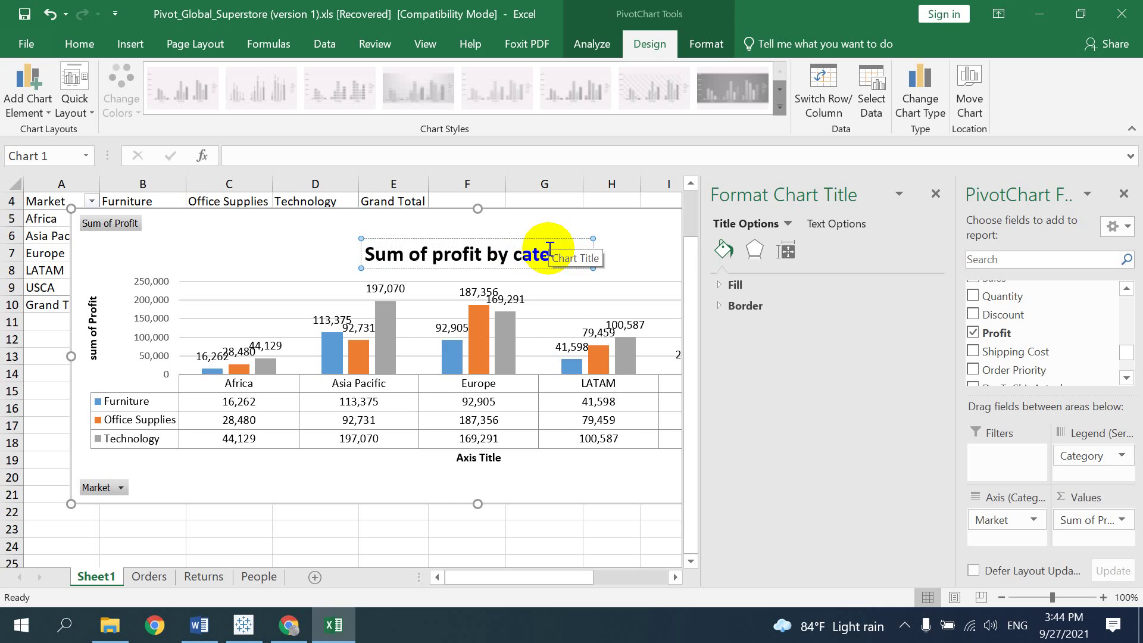
type("gory and")
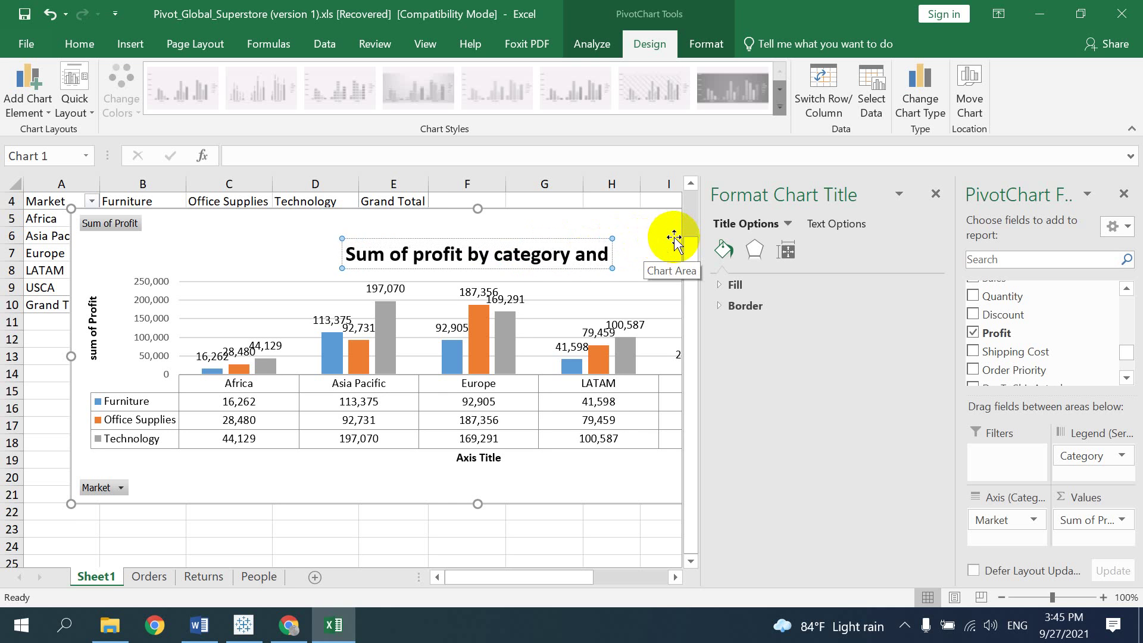
type(" Mae")
key("BackSpace")
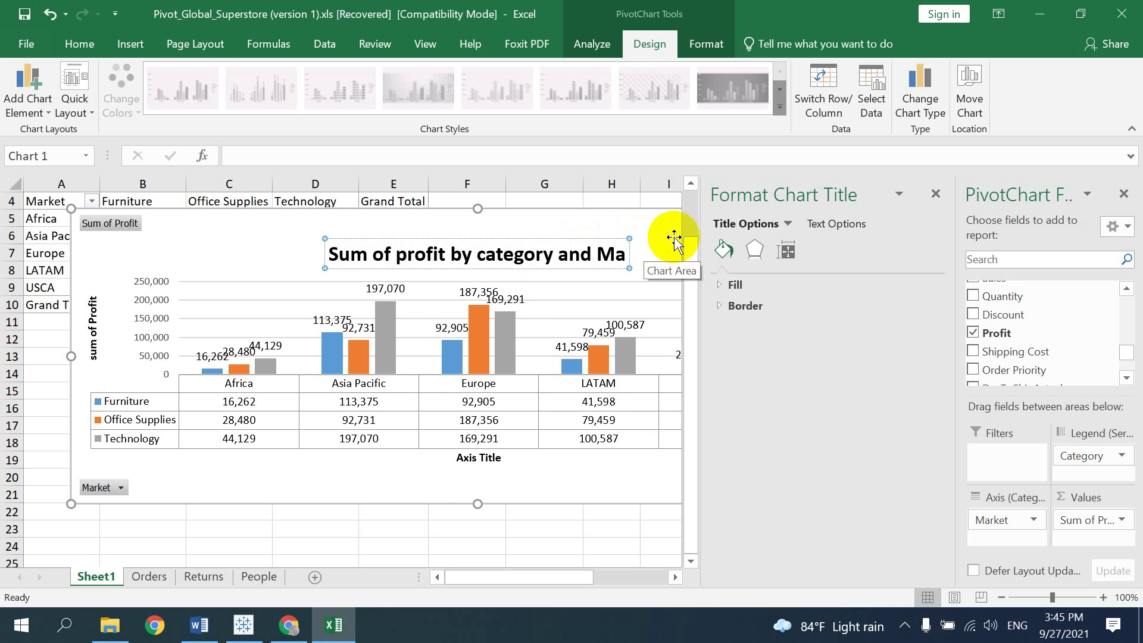
type("rket")
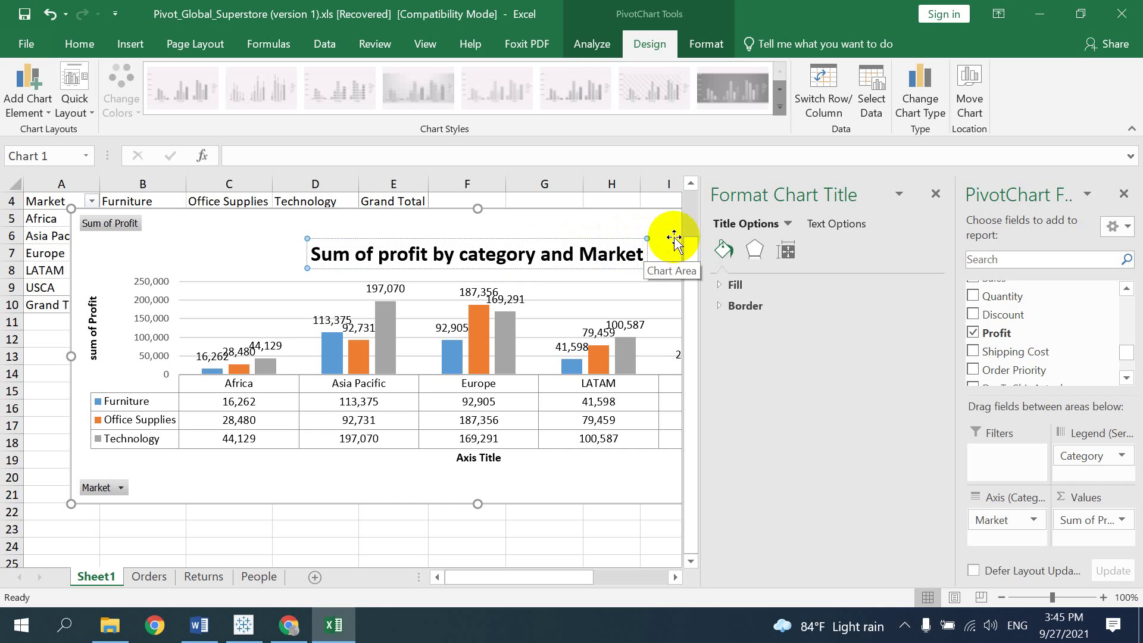
left_click_drag(447, 255, 473, 260)
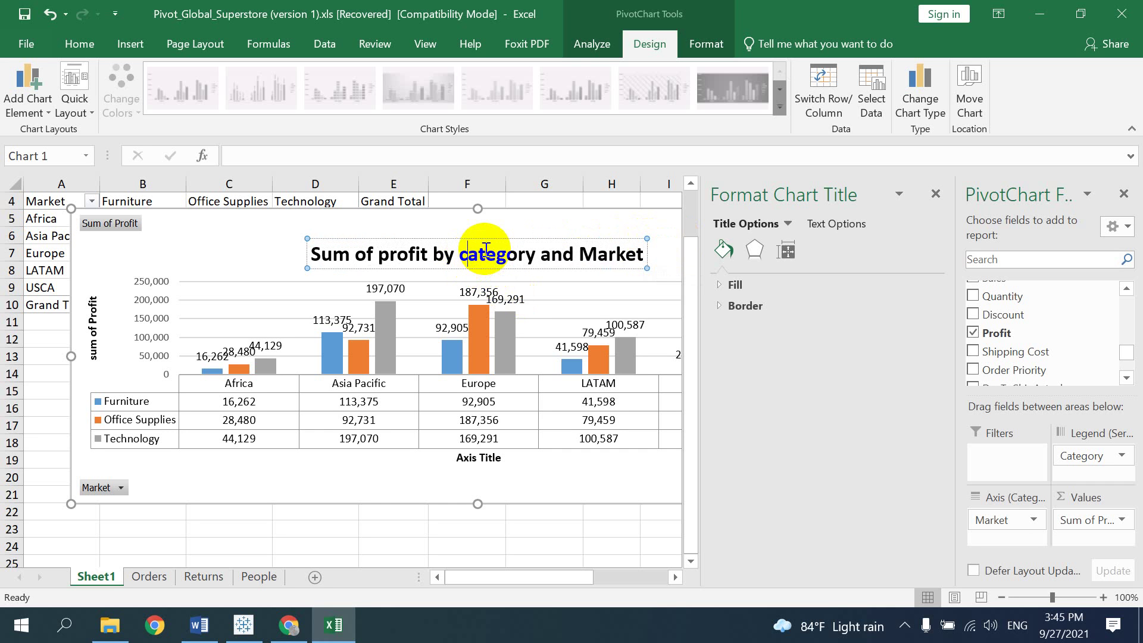
key("BackSpace")
type("C")
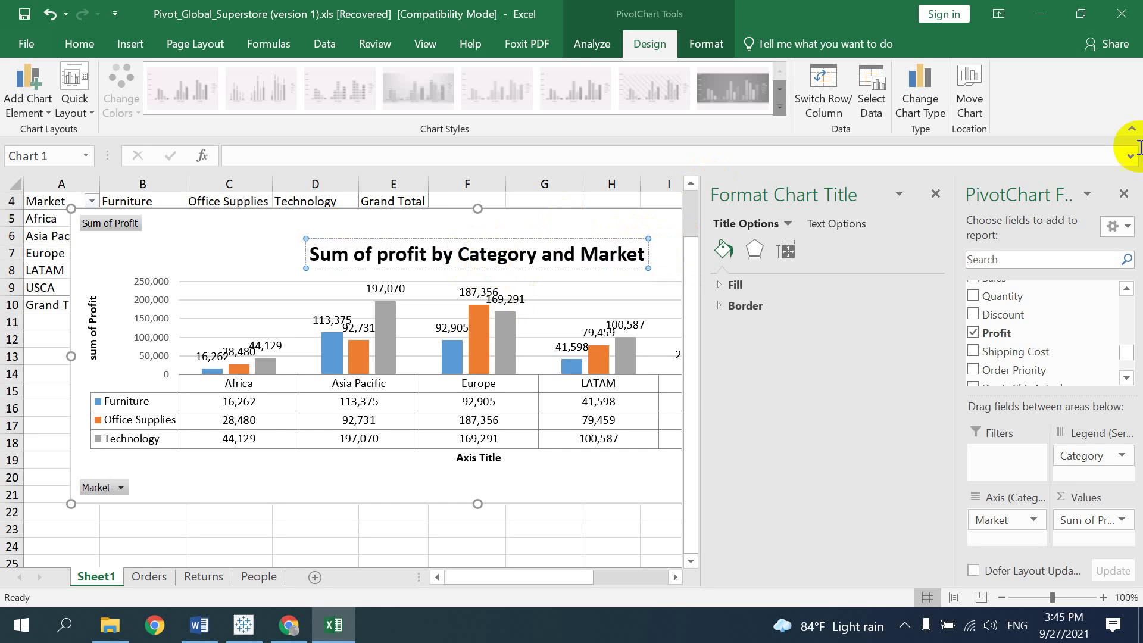
left_click(1124, 194)
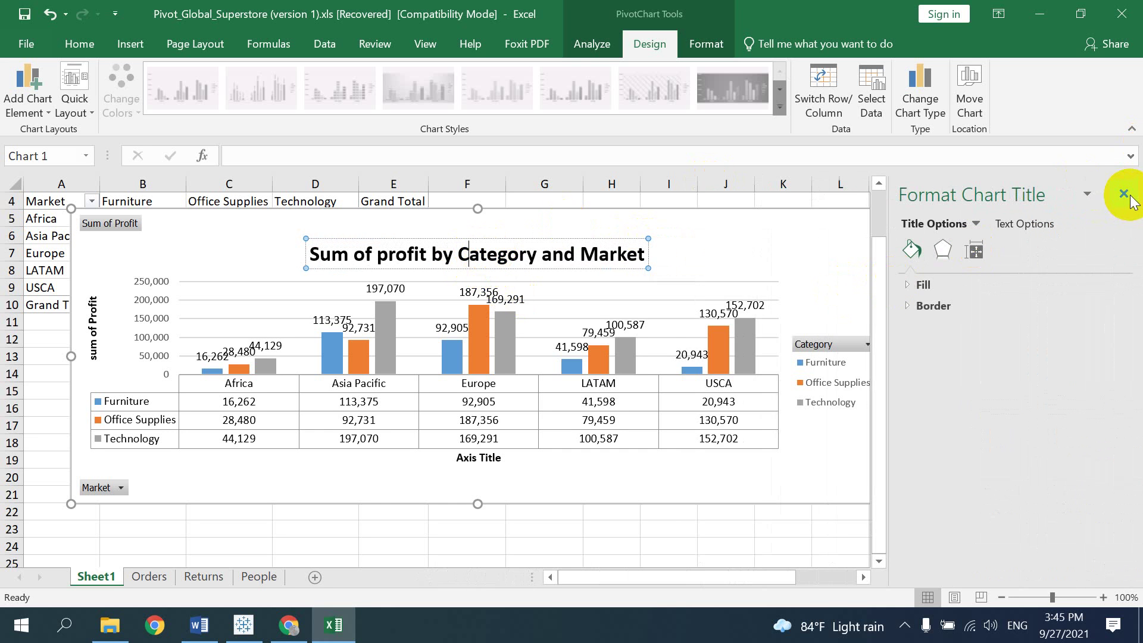
Close the title formatting pane and enlarge the chart down and to the right.
left_click(1115, 194)
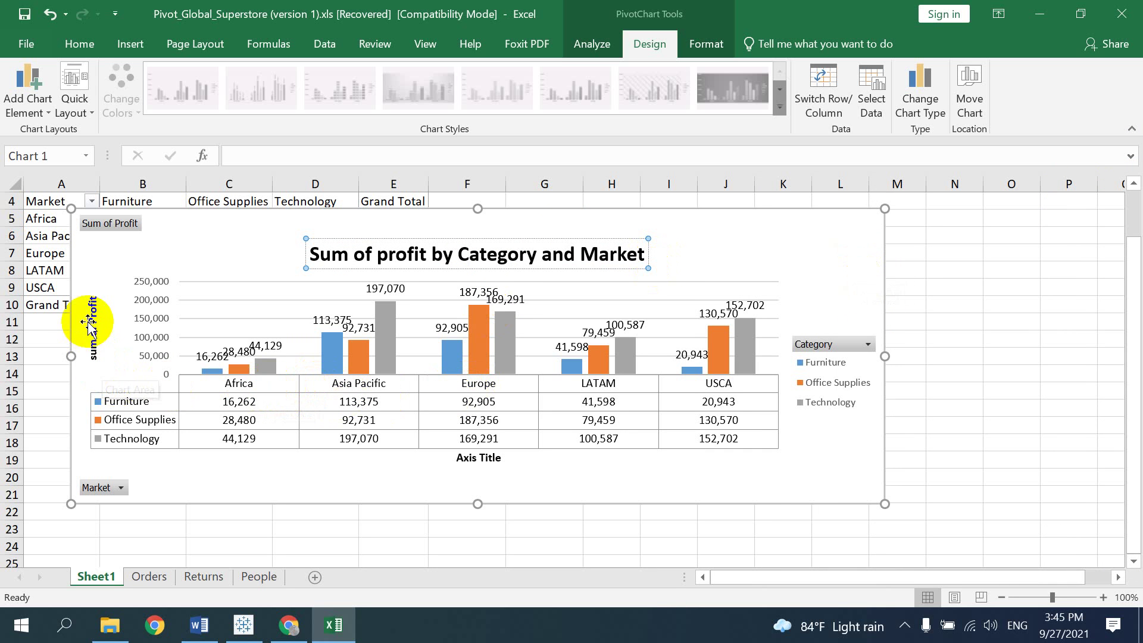
left_click(812, 453)
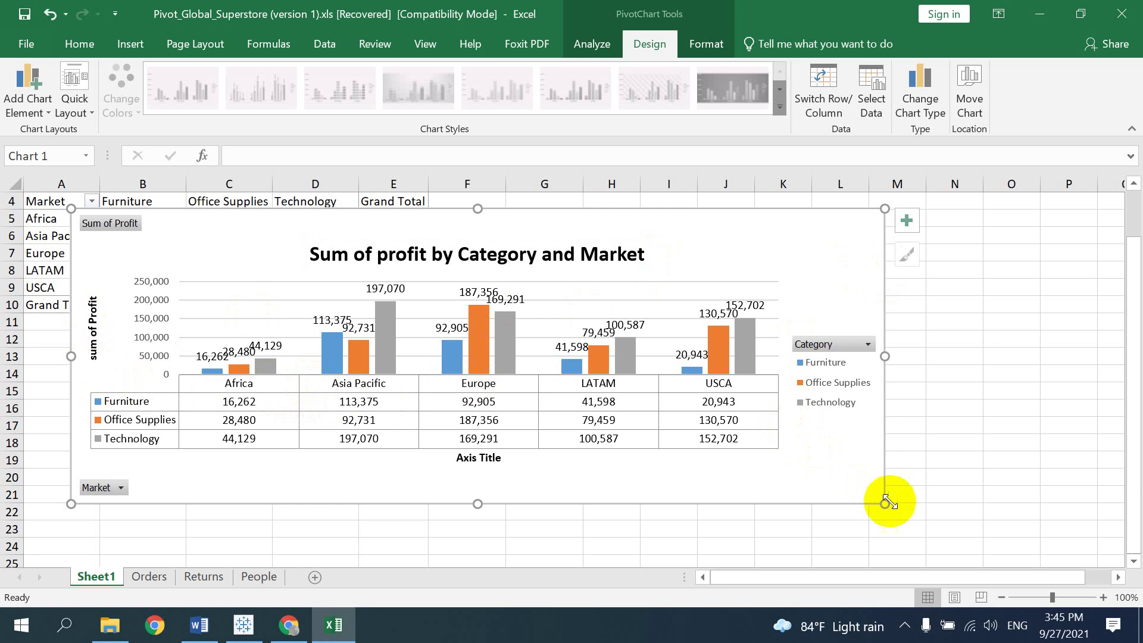
mouse_move(885, 504)
left_mouse_down()
mouse_move(988, 541)
mouse_move(1001, 558)
left_mouse_up()
Hide all field buttons on the chart and move the category legend to the top right.
left_click(981, 374)
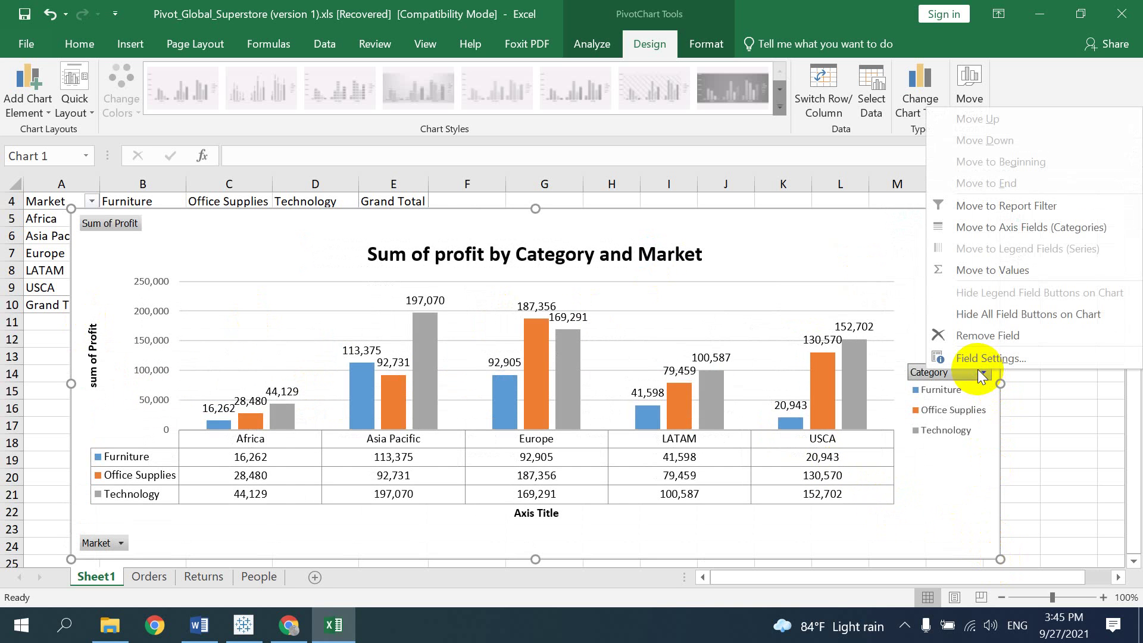
right_click(120, 222)
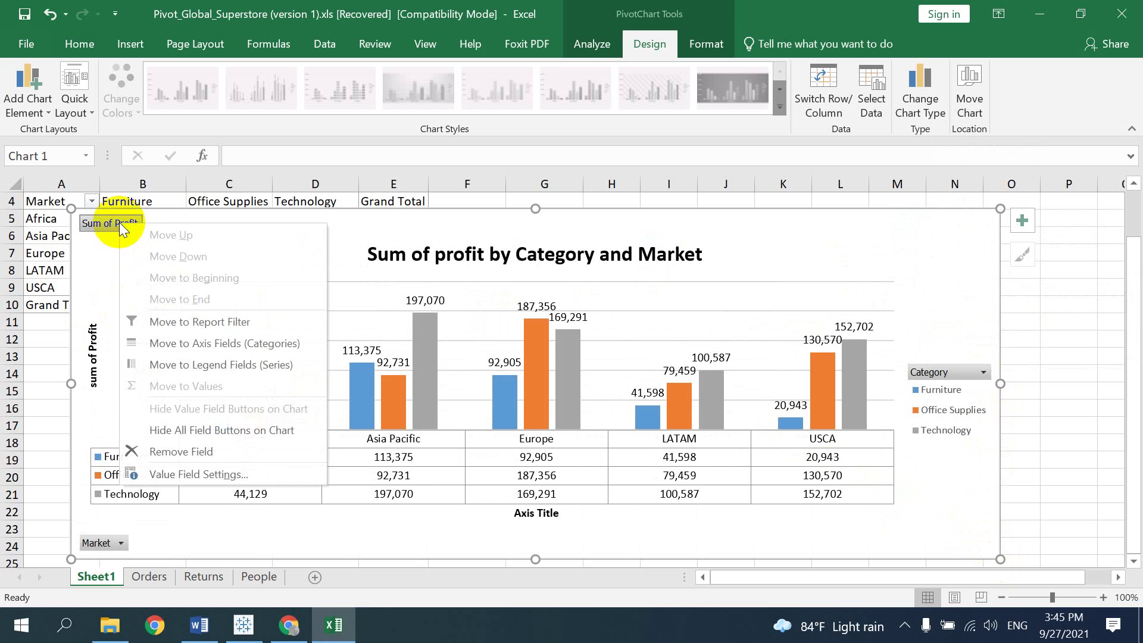
left_click(222, 429)
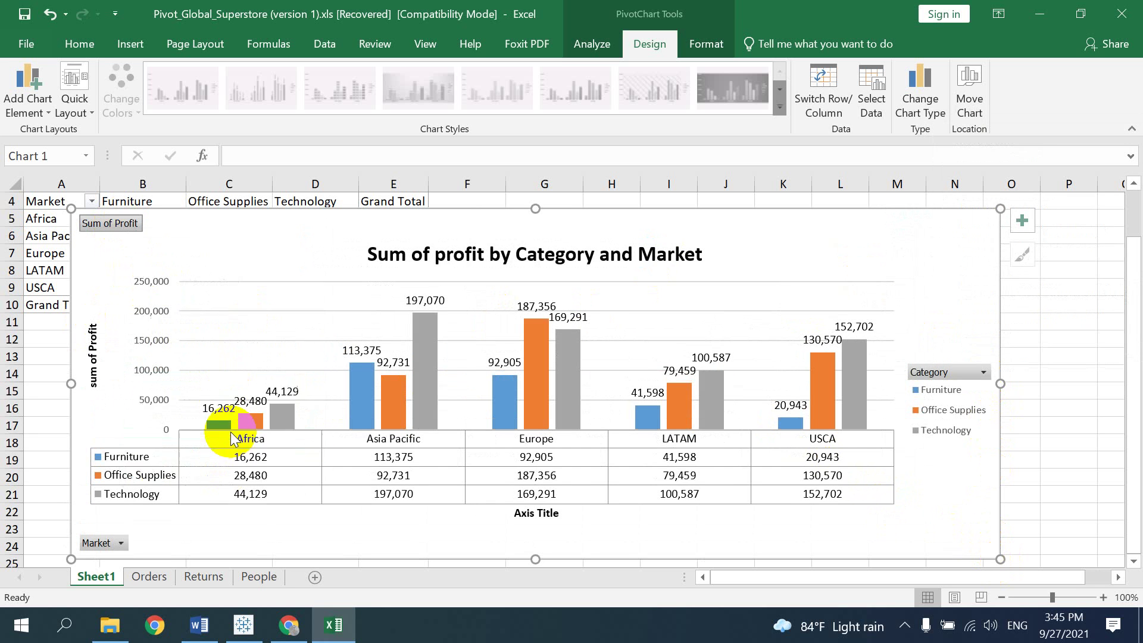
left_click(939, 372)
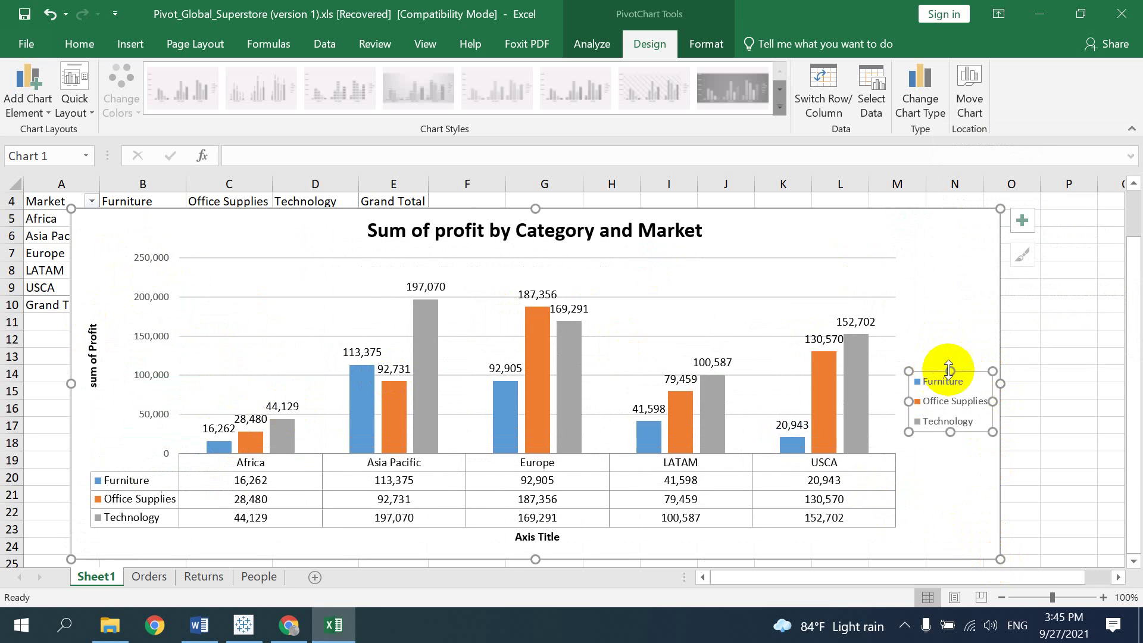
left_click_drag(968, 375, 971, 229)
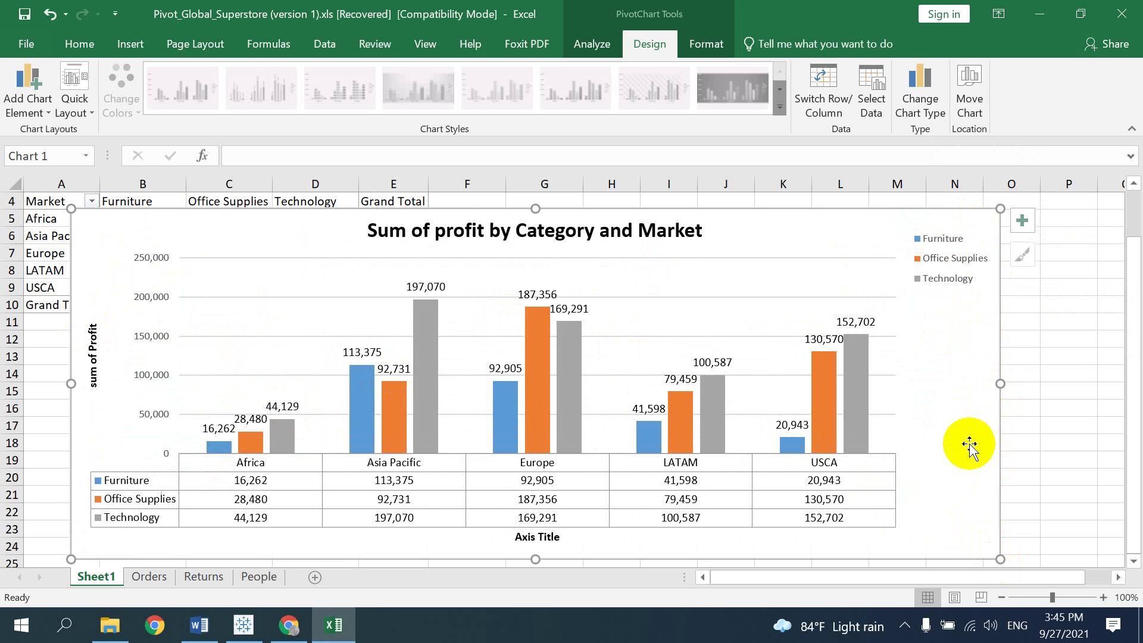
Sort the markets from largest to smallest Technology profit.
right_click(426, 312)
mouse_move(461, 324)
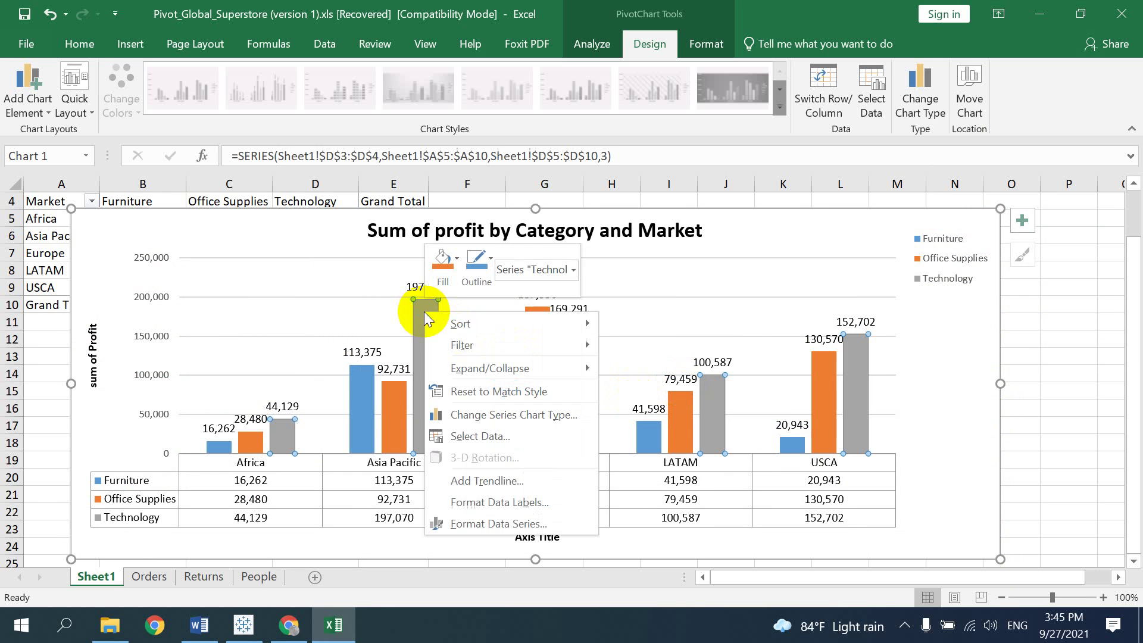
left_click(675, 346)
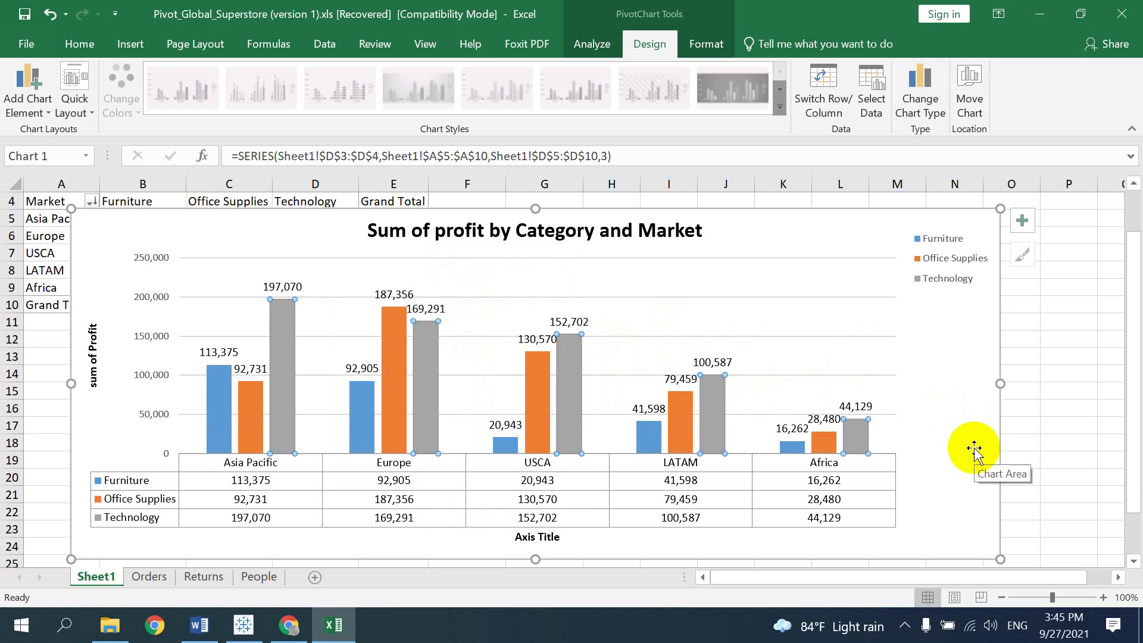
left_click(835, 341)
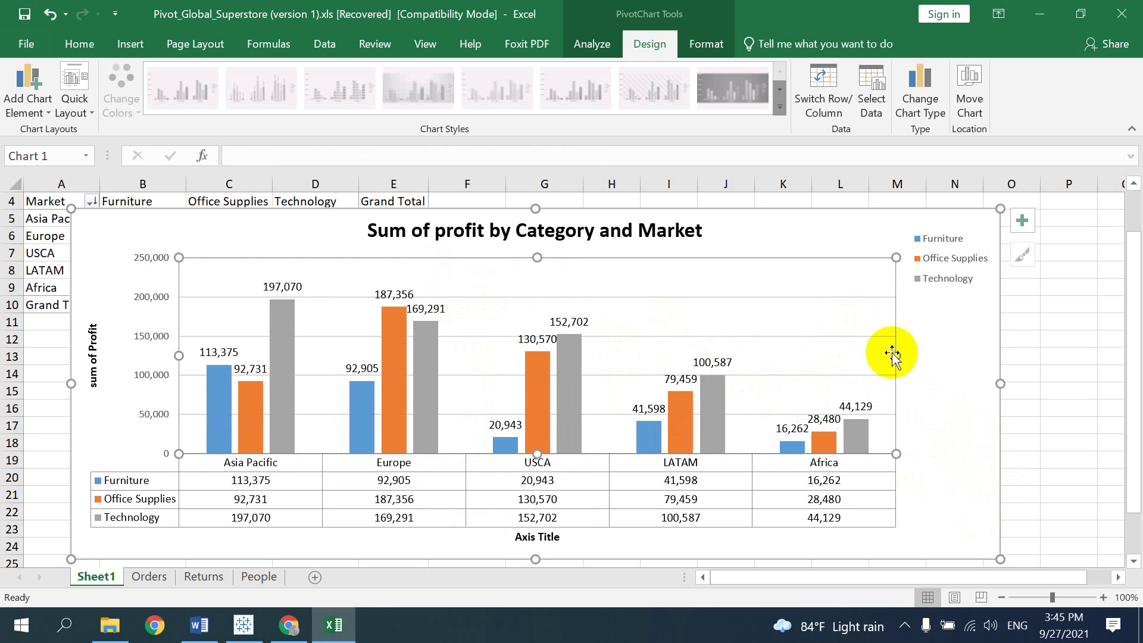
left_click(929, 350)
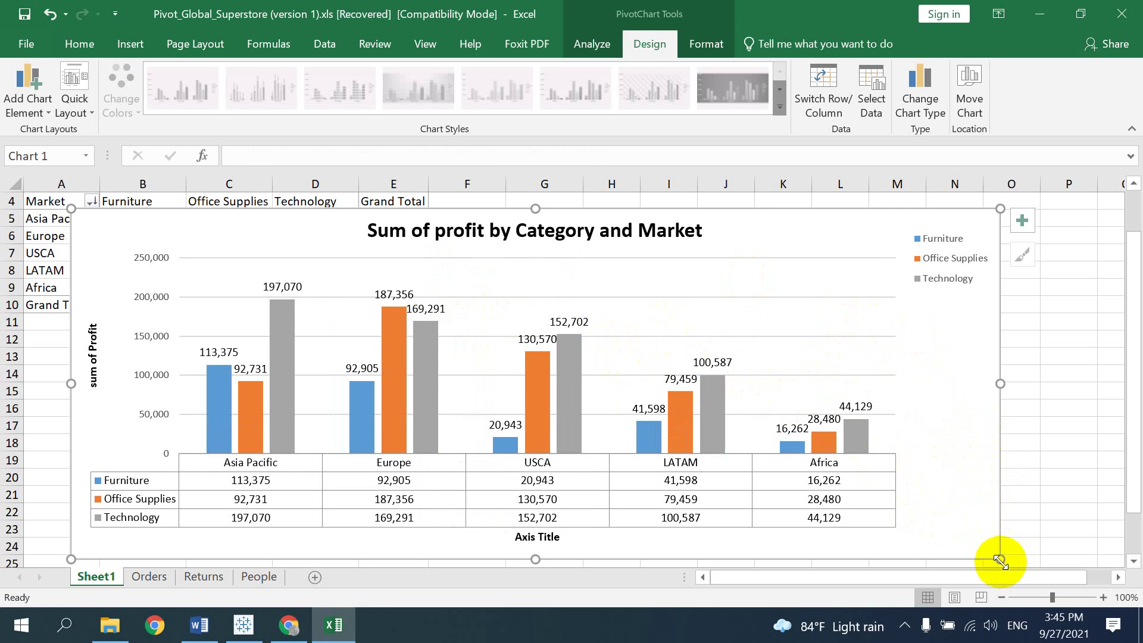
Shrink the chart from its bottom-right corner so it ends near row 30.
left_click_drag(1000, 561, 978, 332)
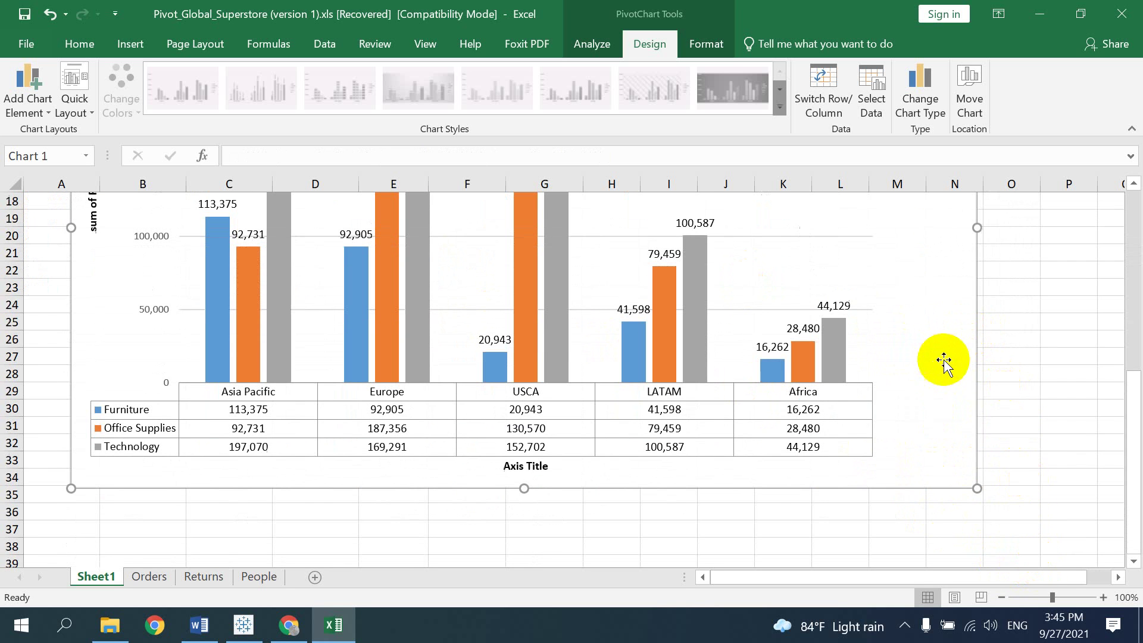
left_click_drag(977, 488, 944, 408)
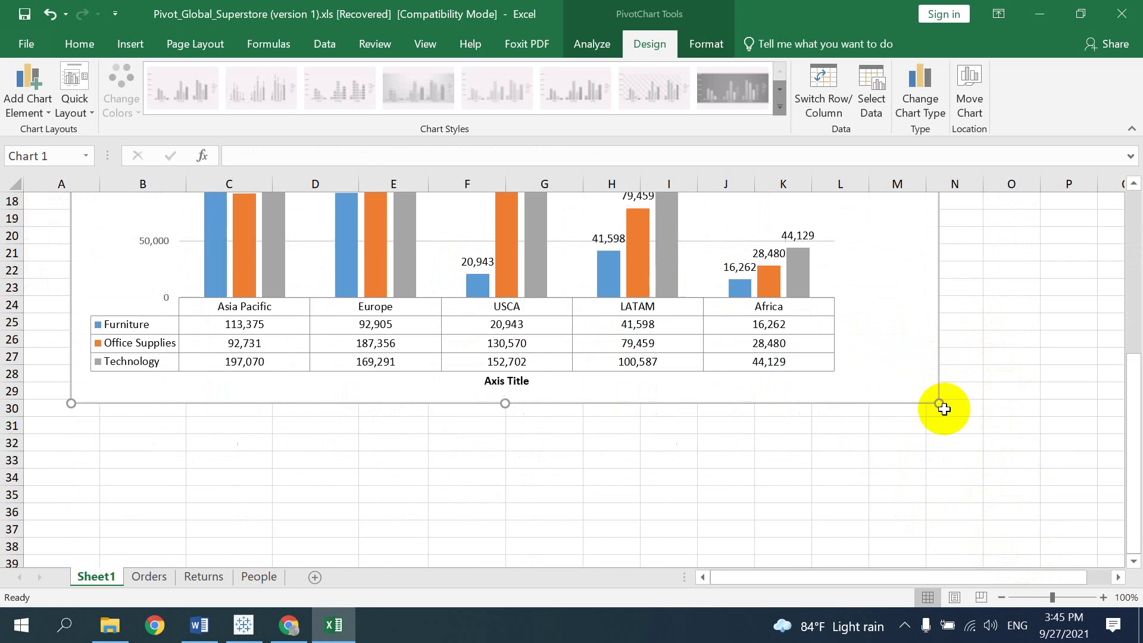
scroll(976, 417, "up", 3)
scroll(1000, 428, "up", 1)
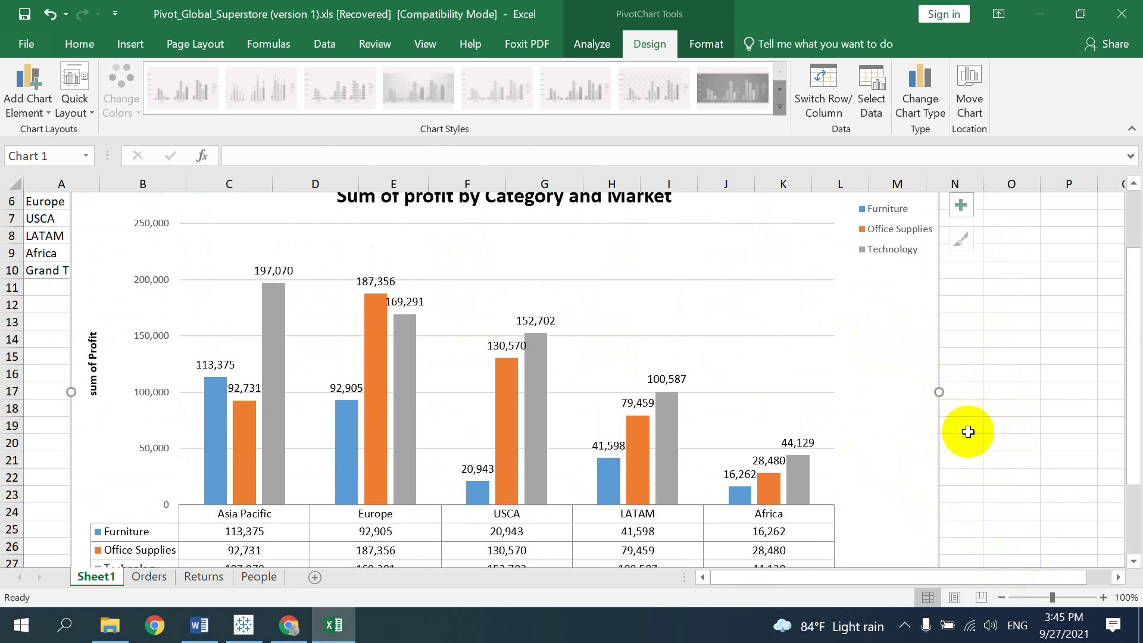
left_click(698, 382)
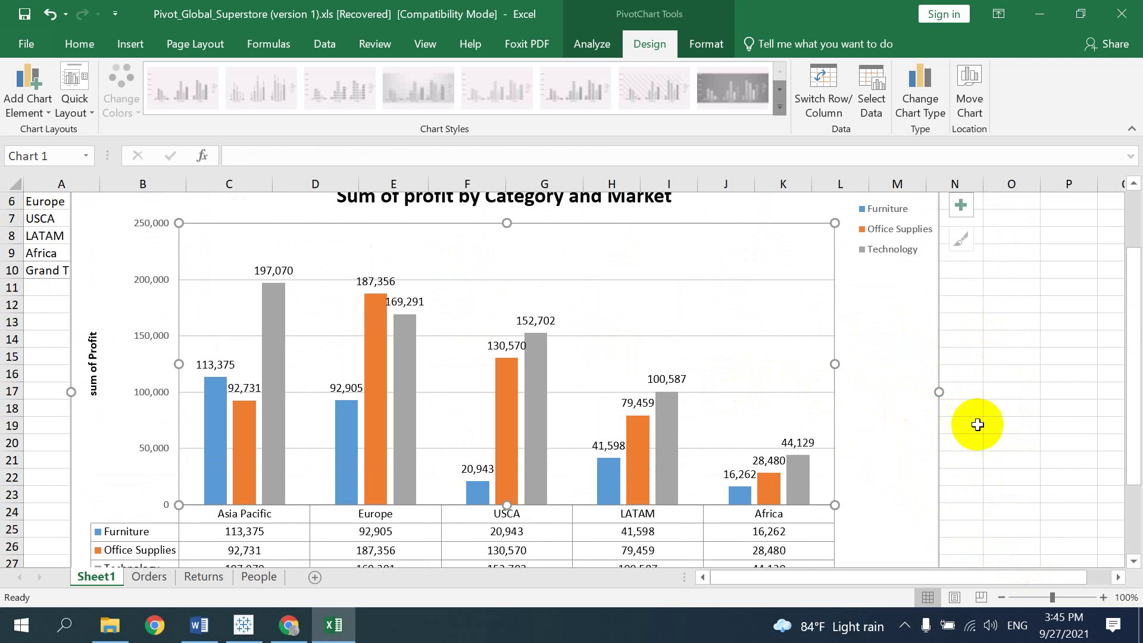
Fine-tune the chart size so it spans roughly rows 4 to 24 of Sheet1.
left_click(91, 43)
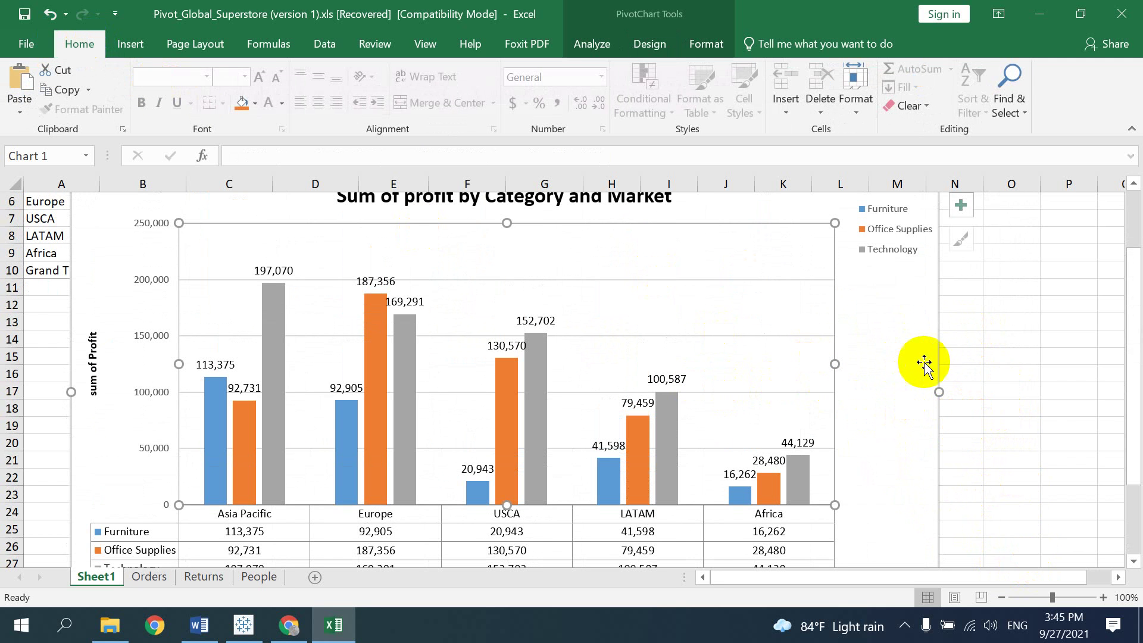
scroll(967, 493, "down", 1)
scroll(966, 494, "down", 2)
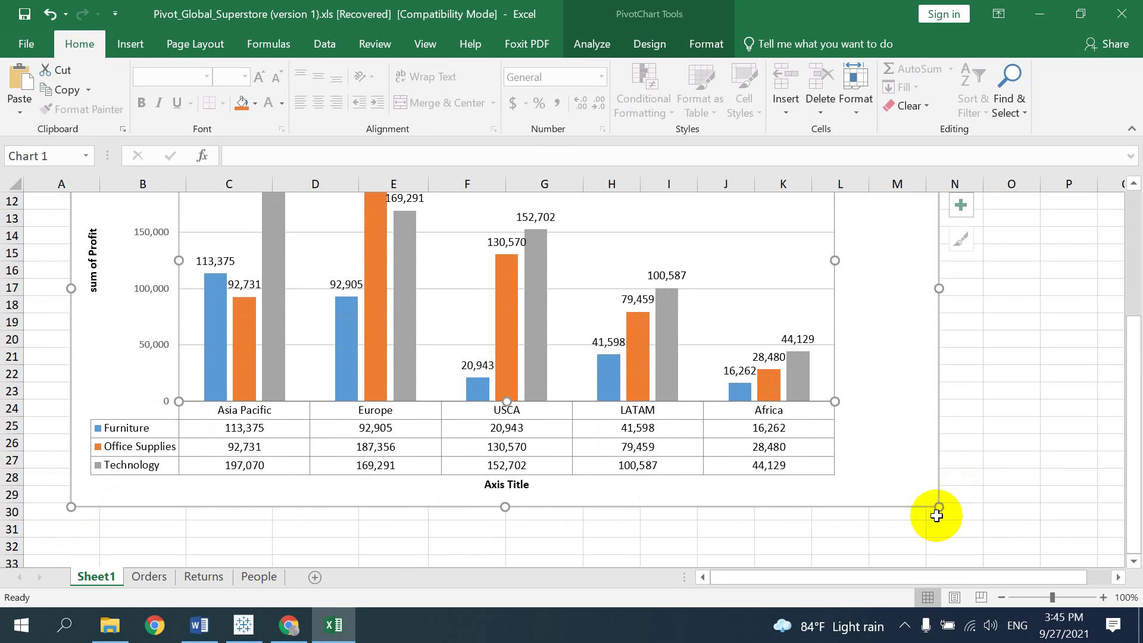
left_click_drag(938, 510, 840, 419)
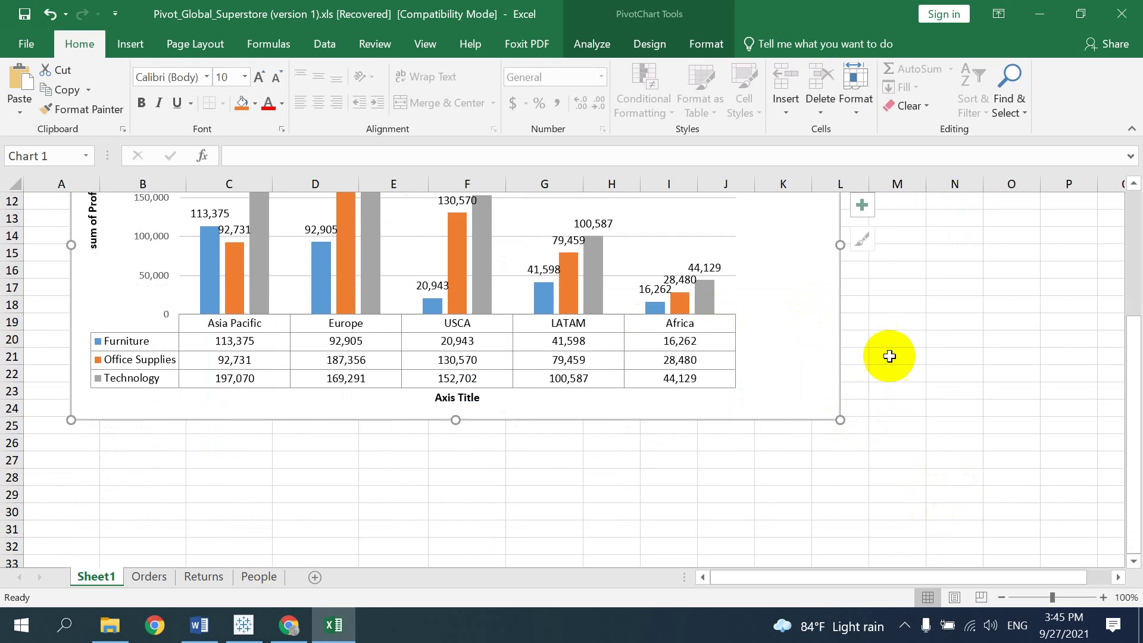
scroll(896, 352, "up", 3)
scroll(896, 352, "down", 1)
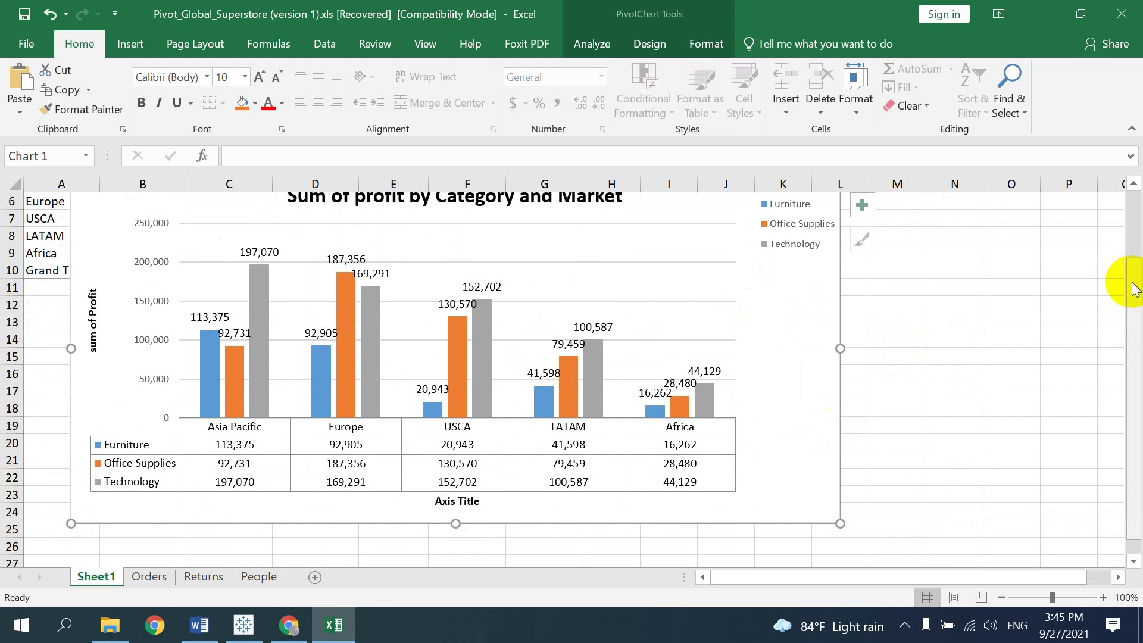
left_click_drag(1133, 288, 1125, 263)
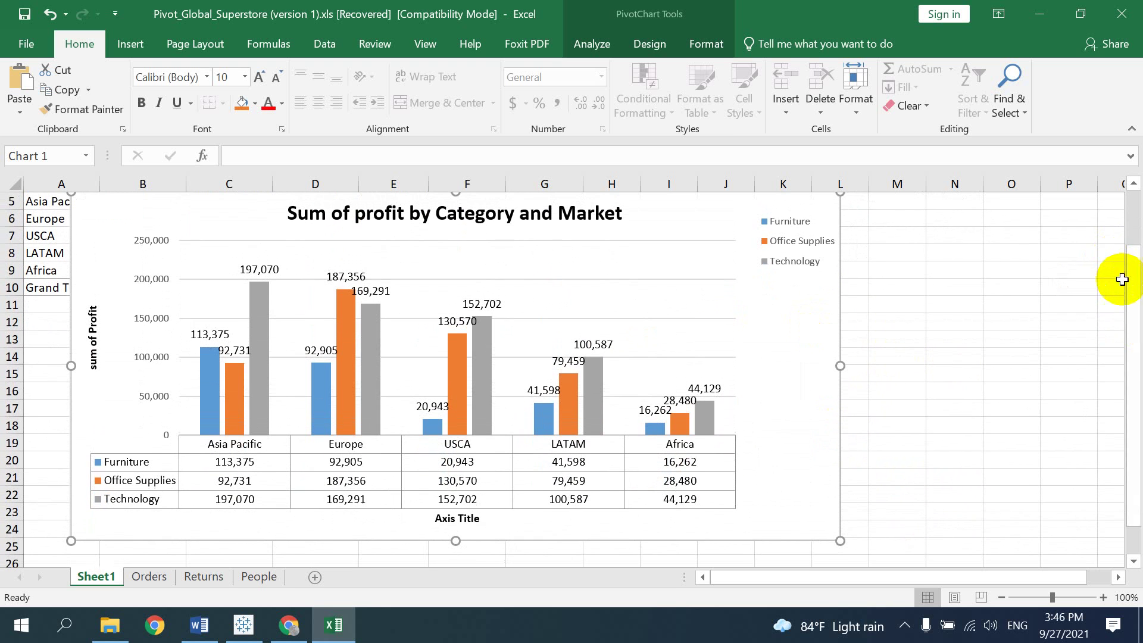
left_click_drag(1125, 263, 1136, 322)
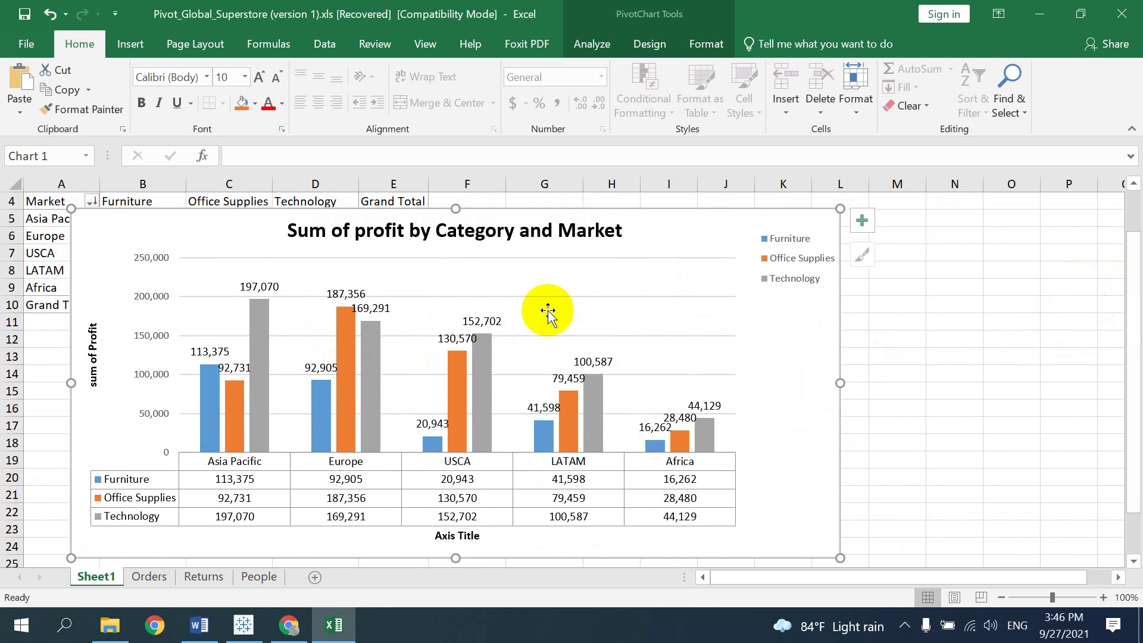
Rename the horizontal axis title to 'Markets'.
left_click(445, 542)
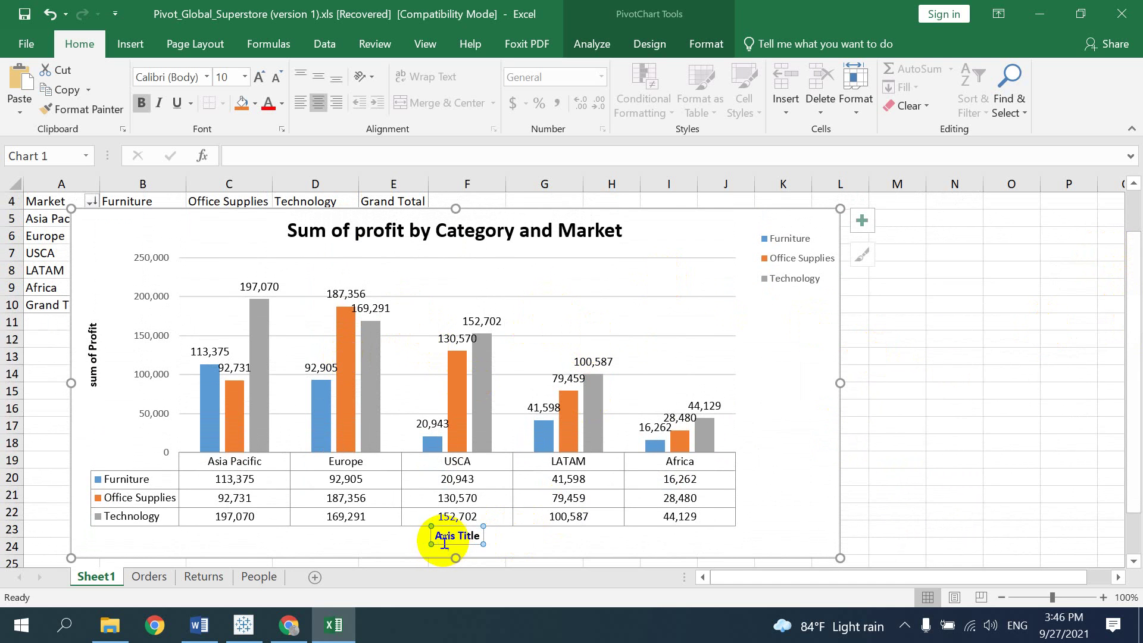
left_click_drag(438, 538, 476, 536)
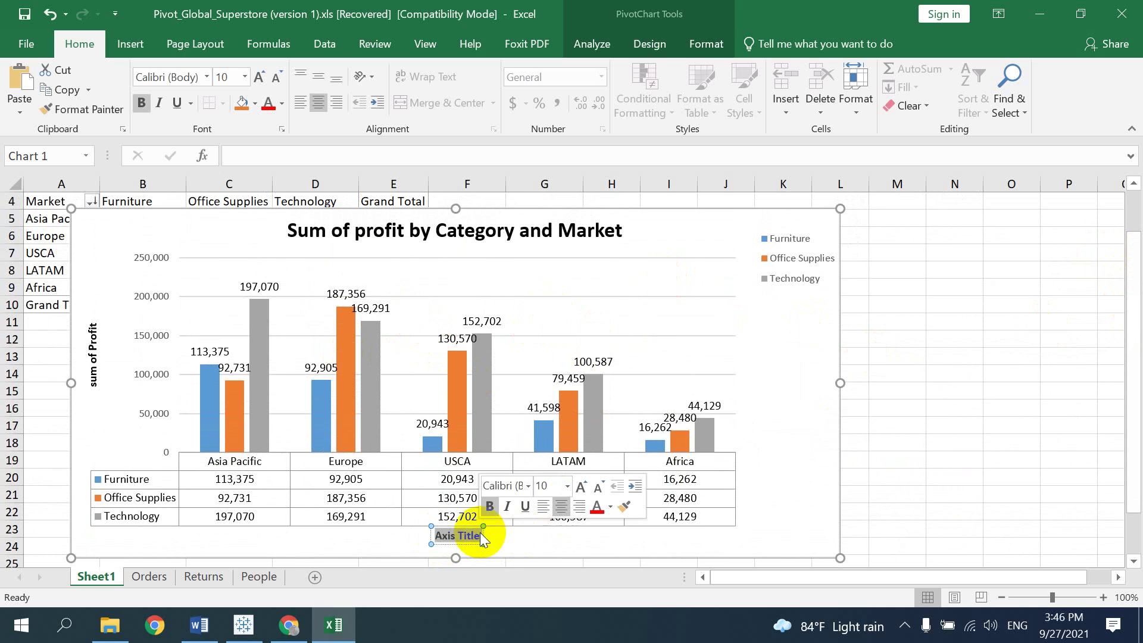
type("Markets")
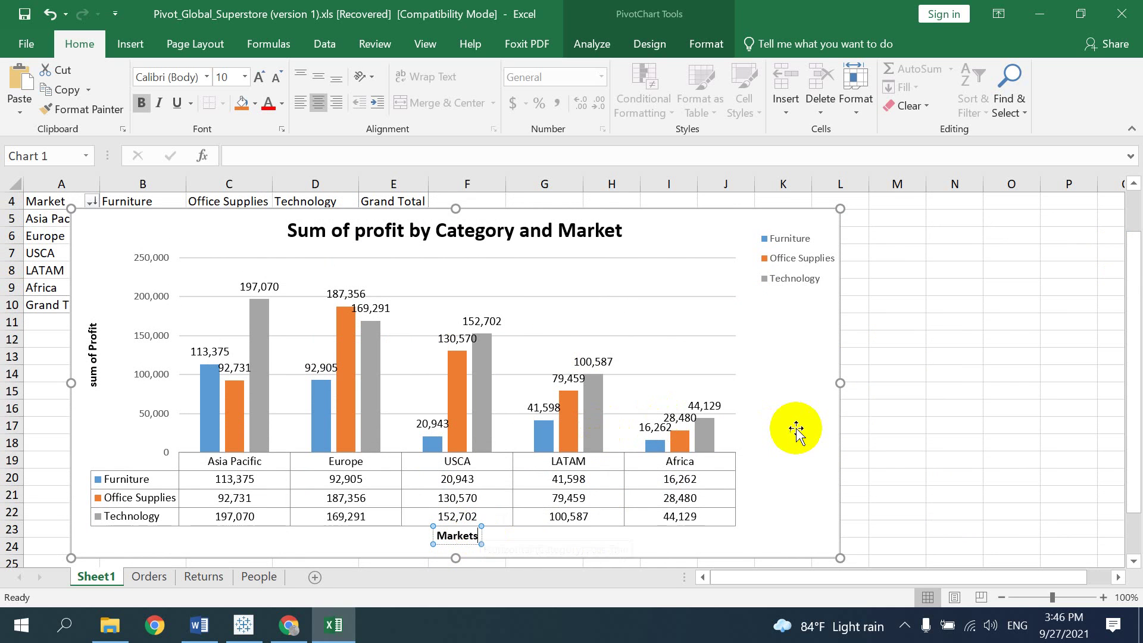
left_click(793, 429)
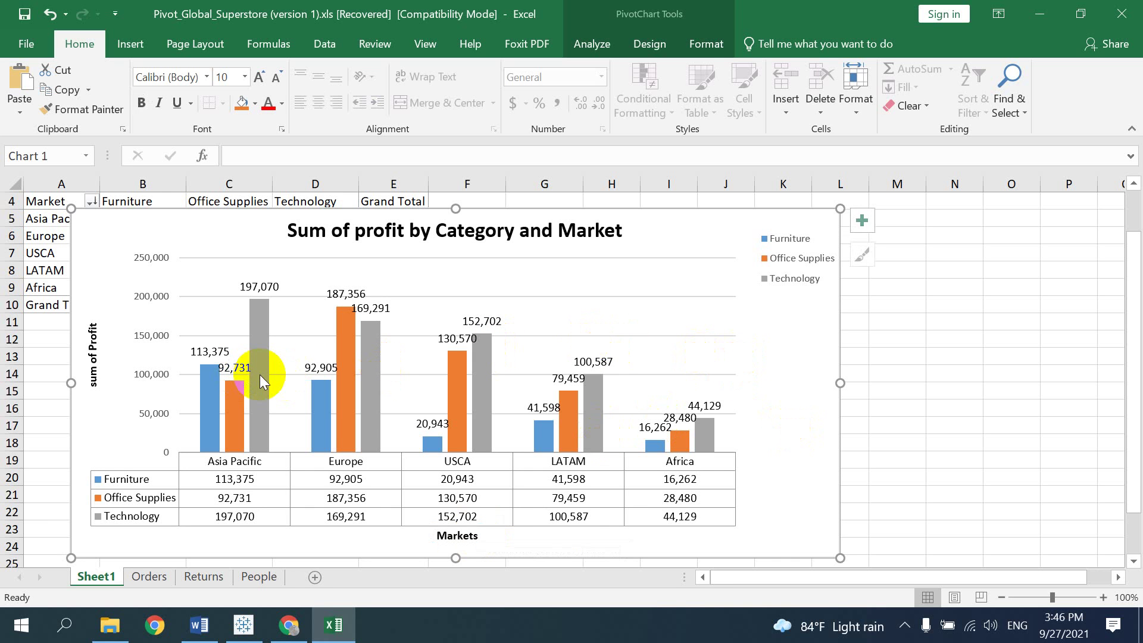
Copy the finished chart and switch to the Word report.
right_click(661, 225)
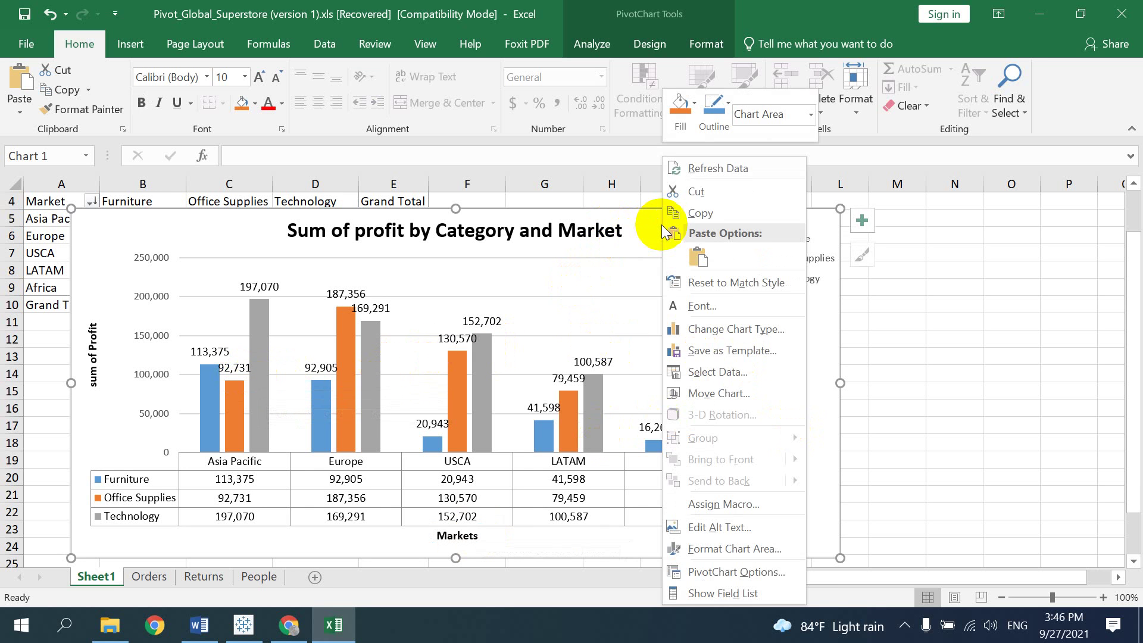
left_click(703, 209)
left_click(204, 631)
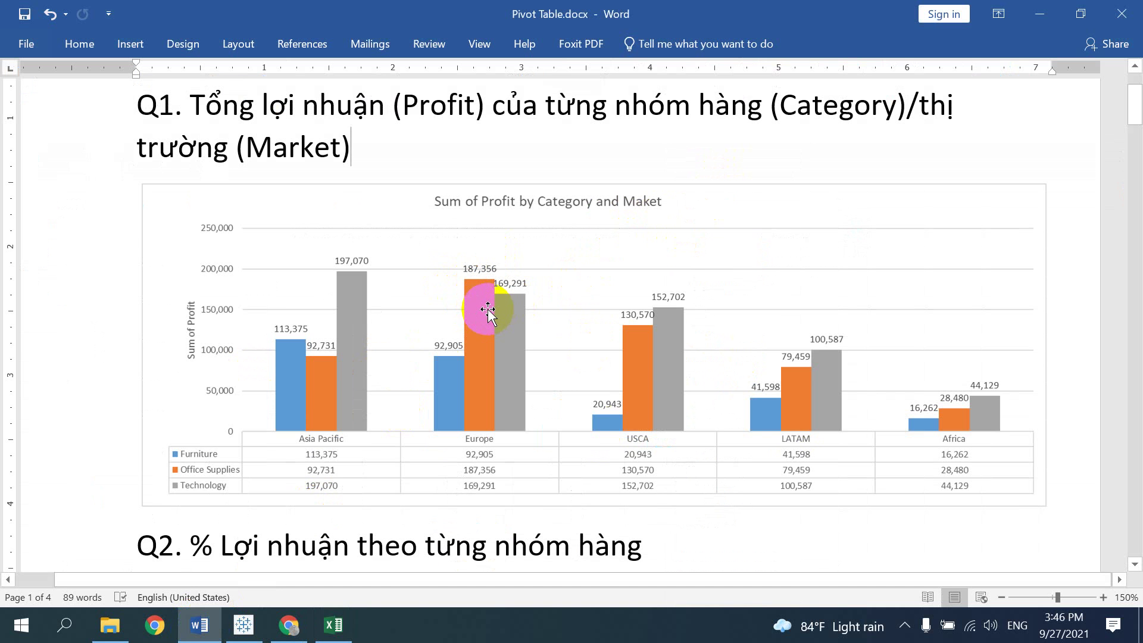
Add a blank line under Q1 and Paste Special the Excel chart as Picture (PNG).
key("Return")
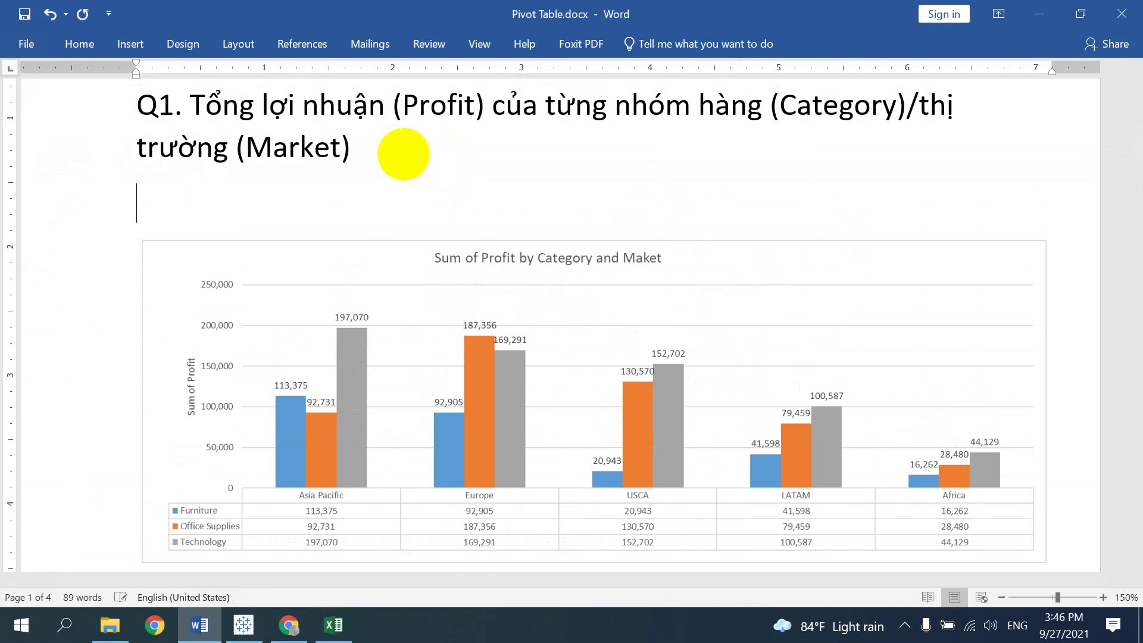
double_click(80, 52)
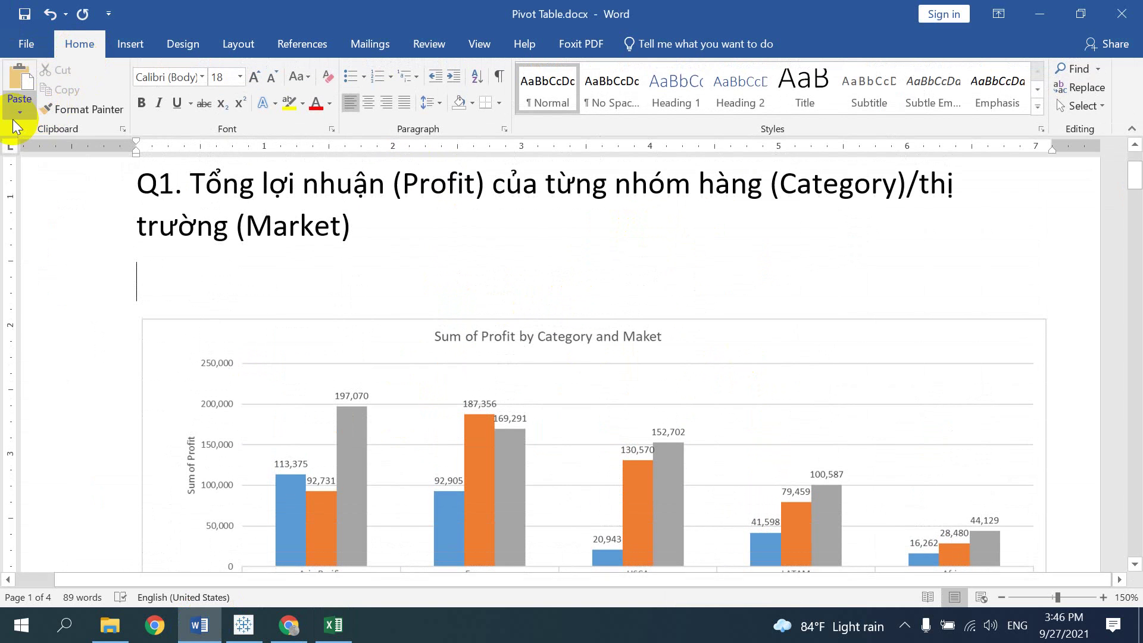
left_click(13, 116)
left_click(43, 184)
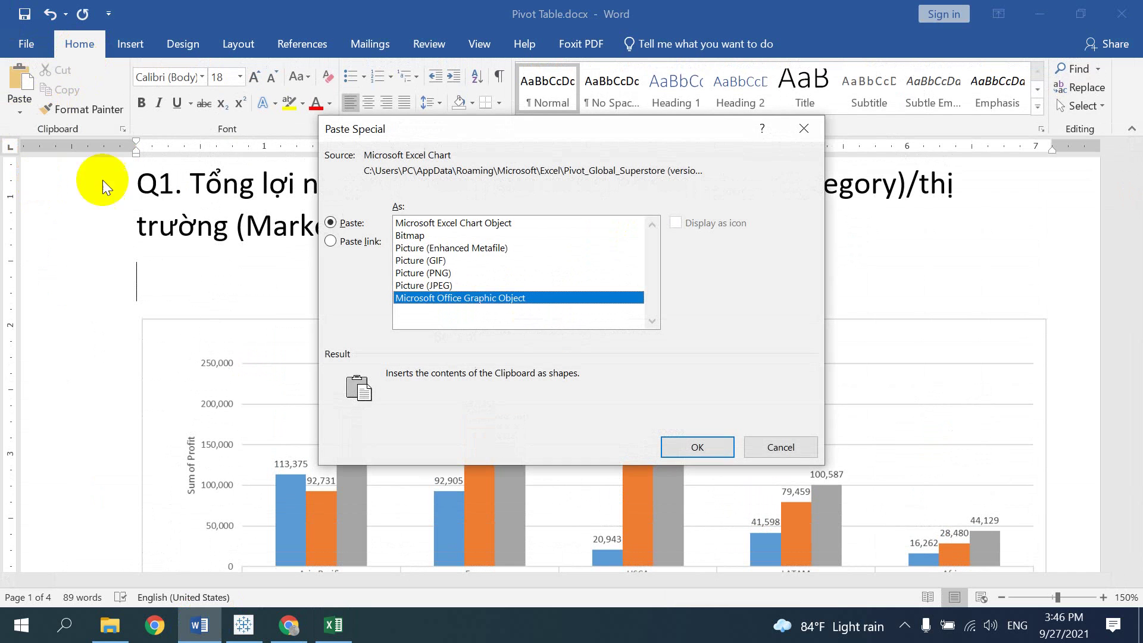
left_click(435, 273)
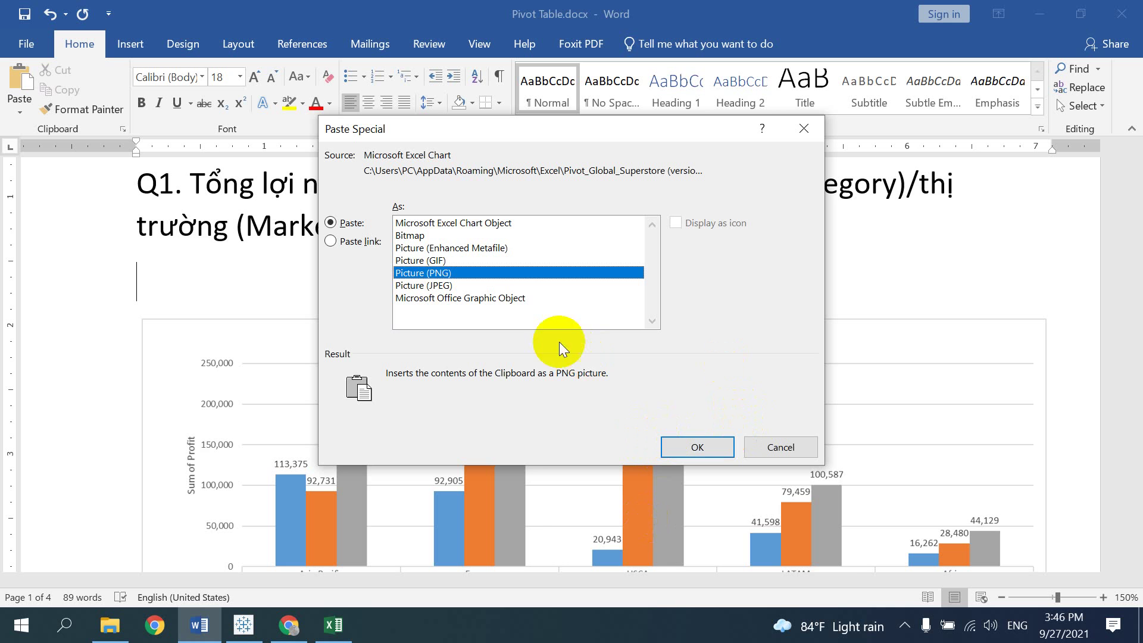
left_click(698, 448)
Shrink the pasted chart picture from its top-left corner and centre it on the page.
scroll(595, 344, "down", 4)
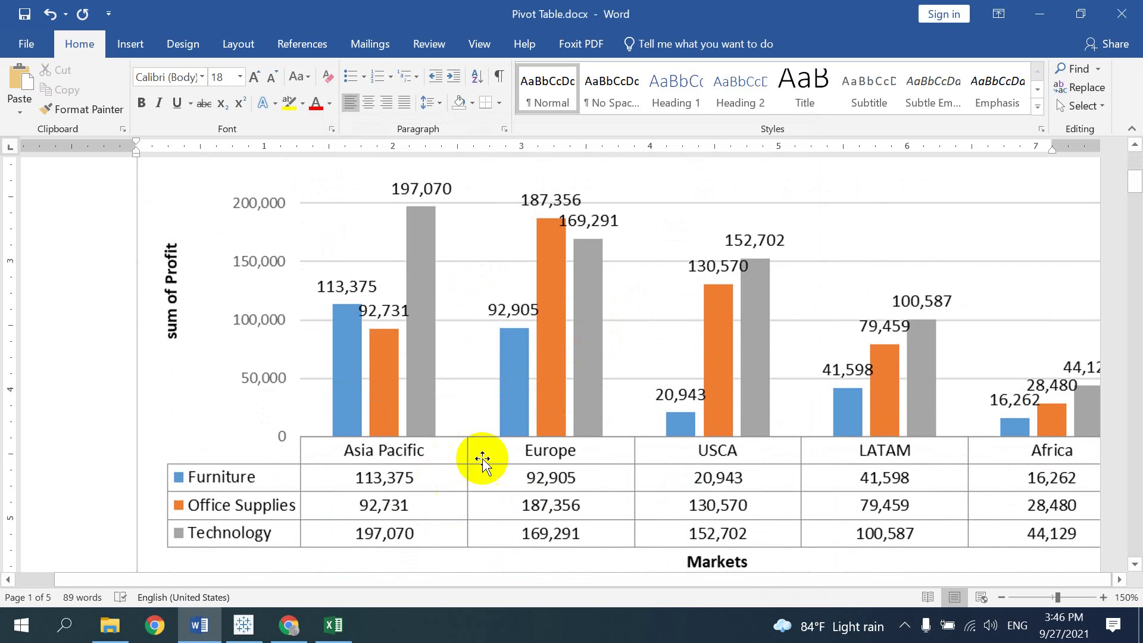
scroll(479, 450, "down", 4)
scroll(484, 416, "up", 5)
scroll(357, 333, "up", 1)
left_click(196, 235)
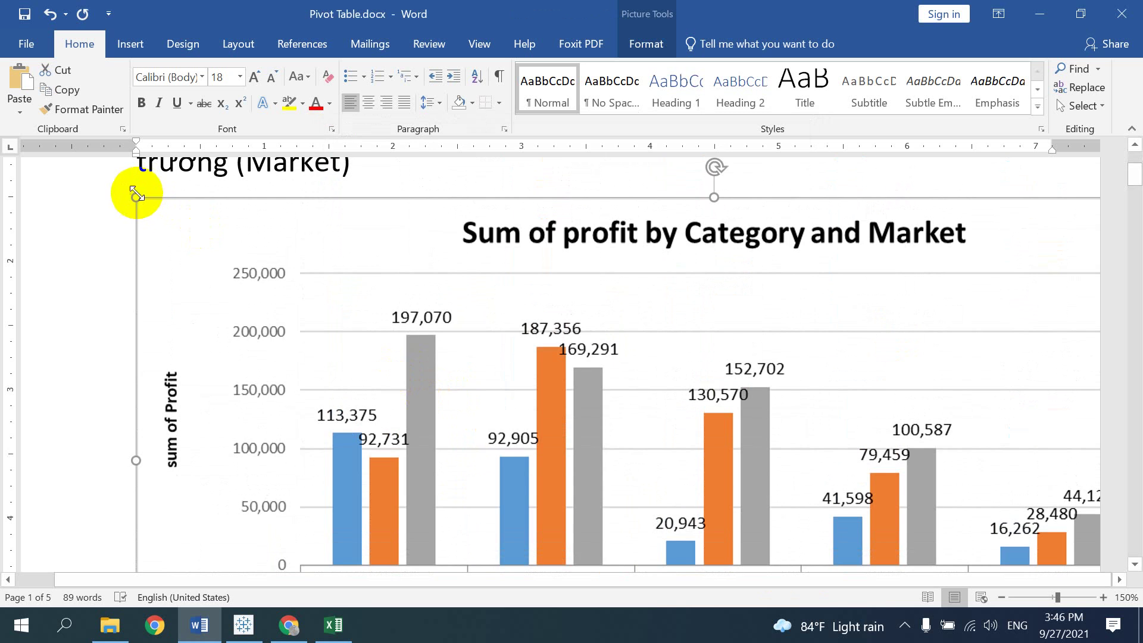
left_click_drag(137, 193, 276, 245)
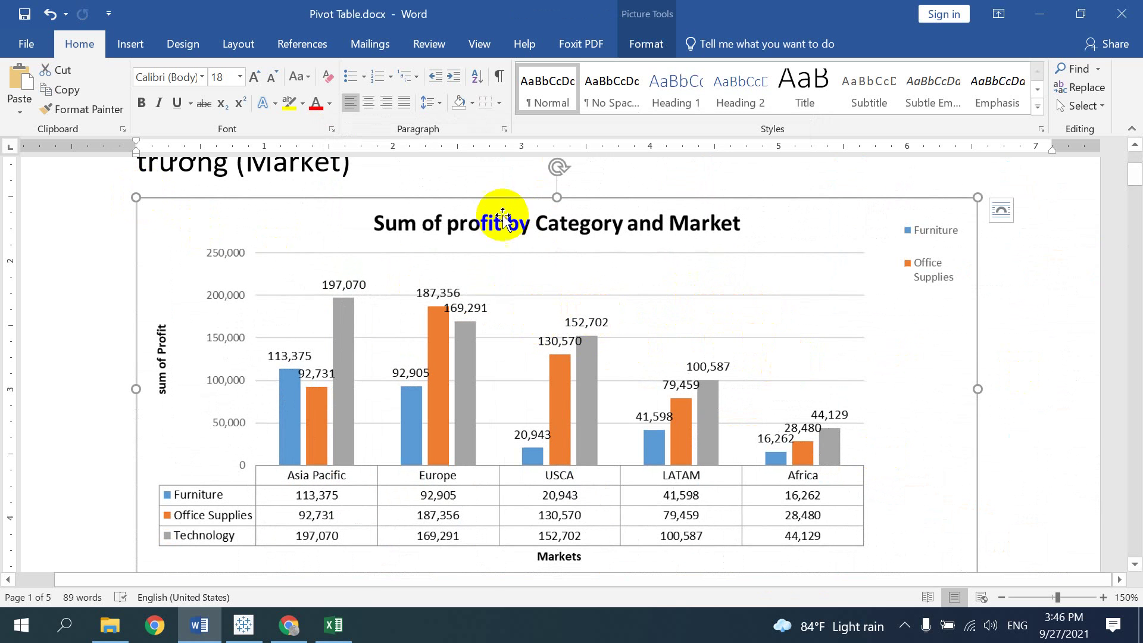
left_click(369, 102)
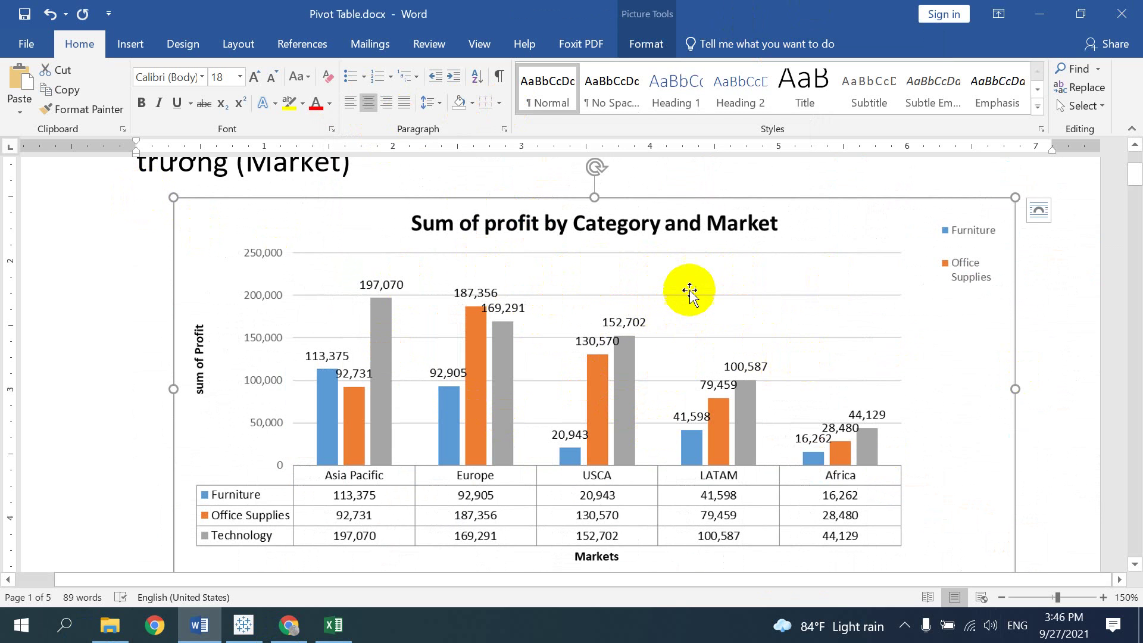
Select the older Q1 reference chart below the new picture.
scroll(690, 292, "down", 5)
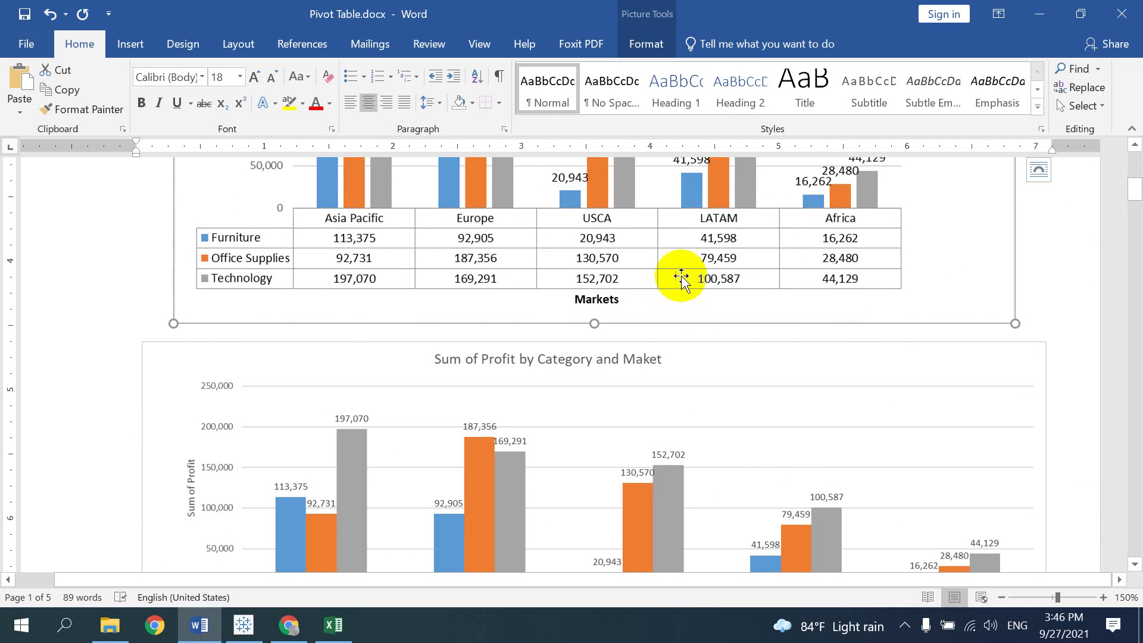
scroll(682, 279, "down", 5)
scroll(683, 339, "up", 3)
scroll(682, 338, "up", 1)
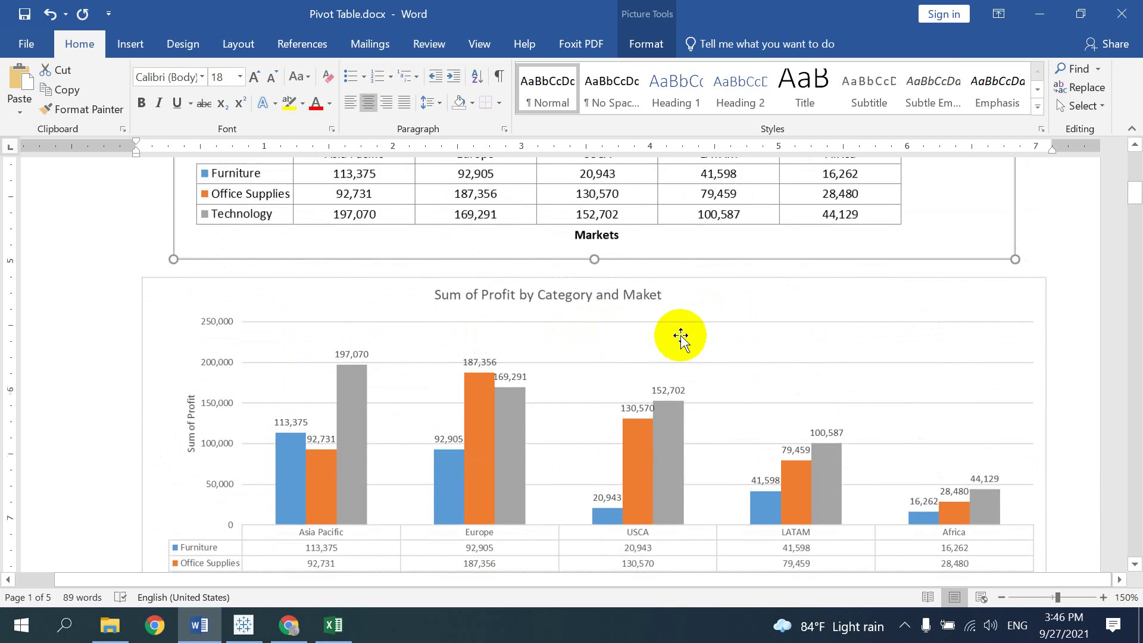
scroll(681, 336, "down", 1)
left_click(633, 337)
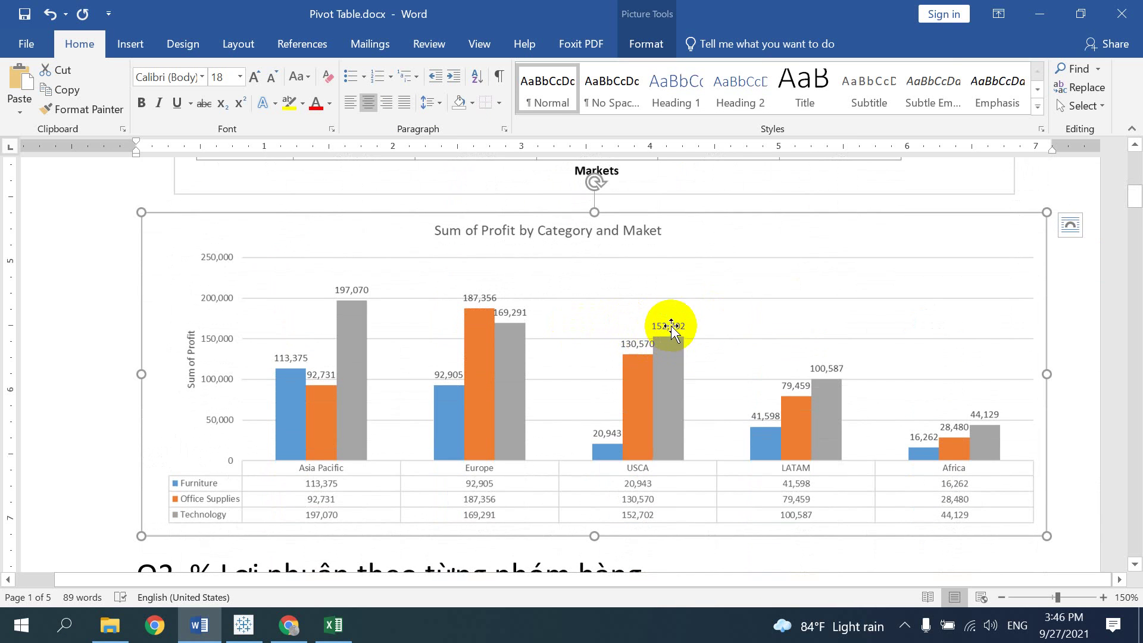
left_click_drag(670, 327, 599, 331)
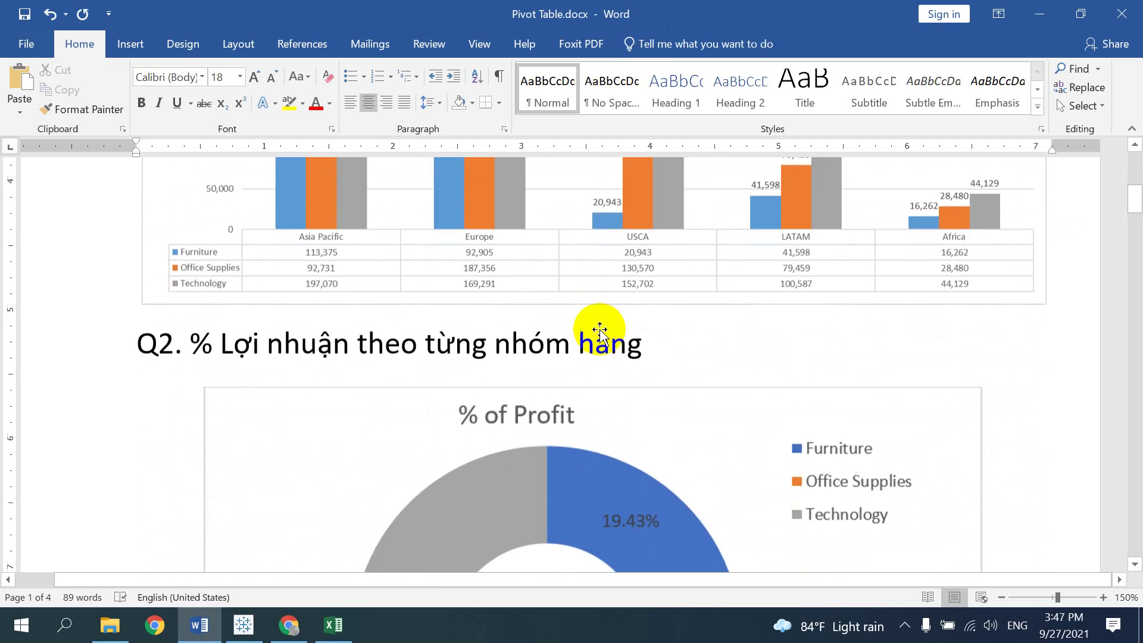
scroll(600, 329, "down", 2)
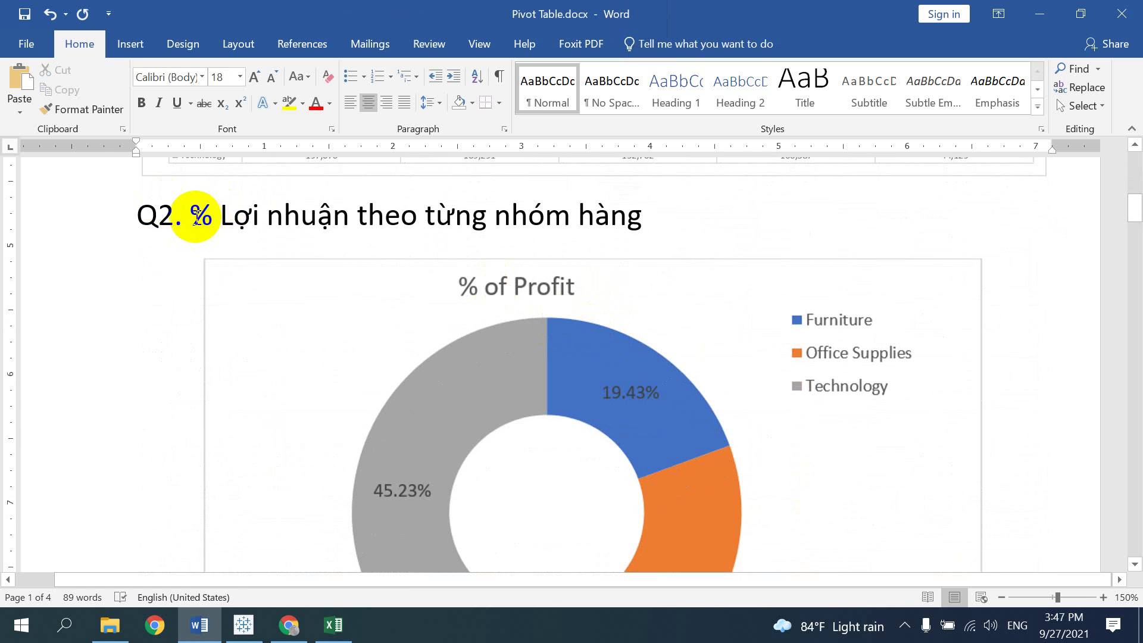
left_click_drag(196, 214, 674, 206)
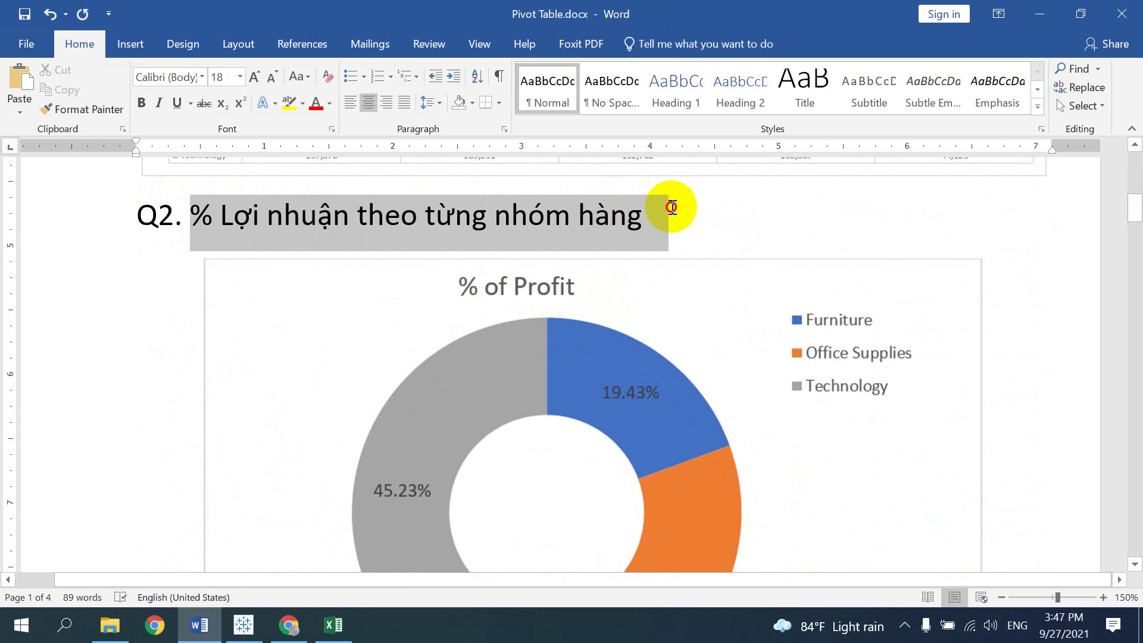
scroll(759, 370, "down", 1)
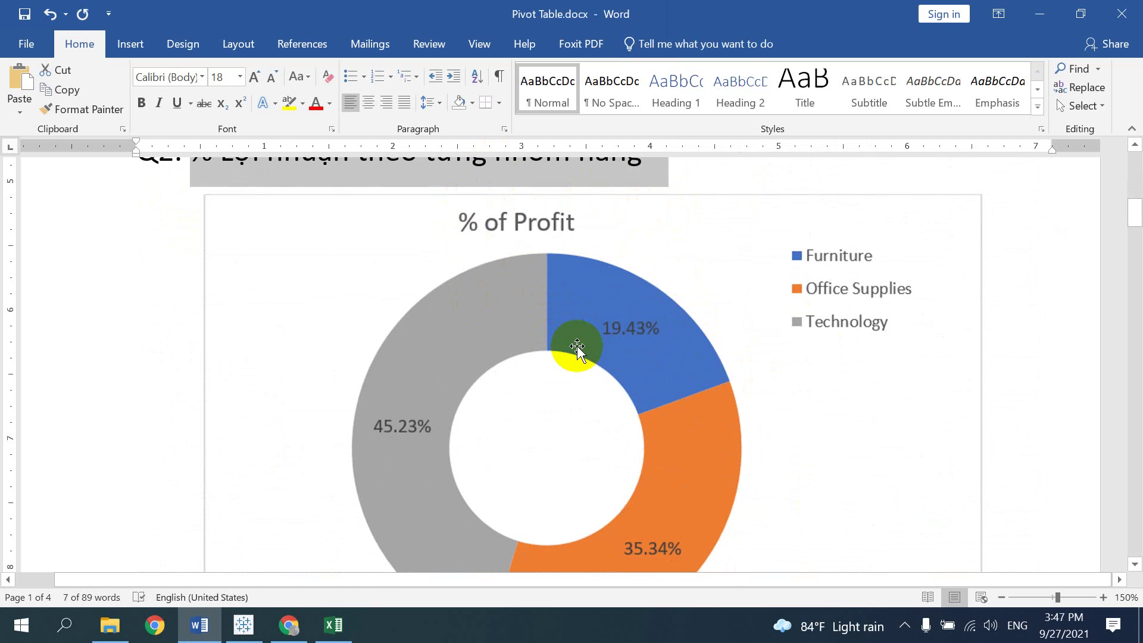
scroll(577, 346, "up", 2)
scroll(598, 339, "down", 1)
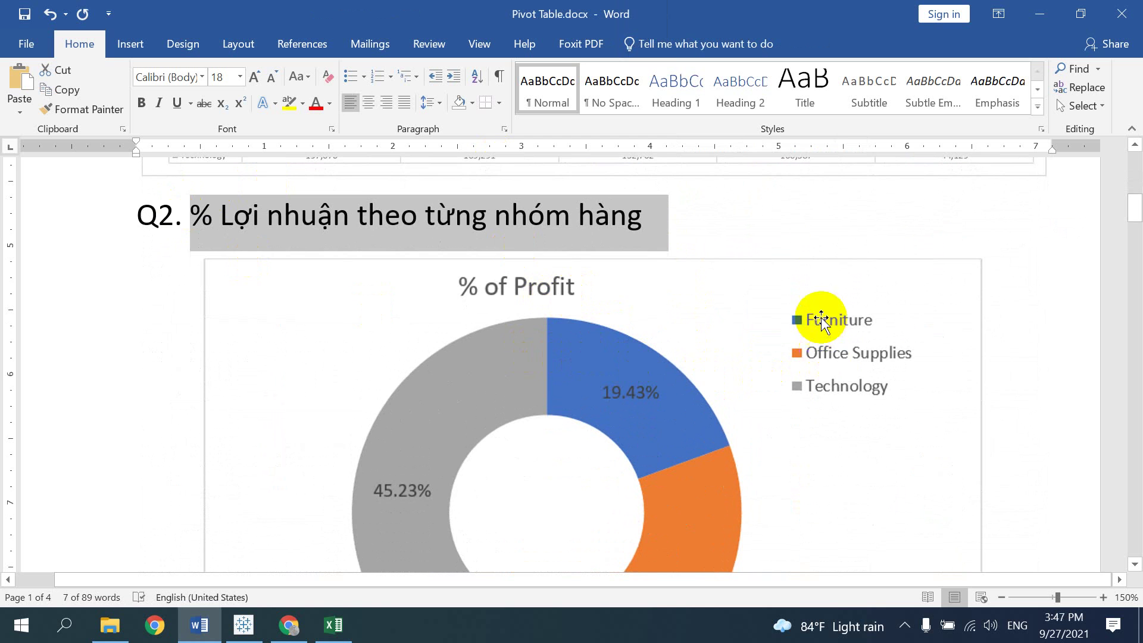
scroll(842, 356, "down", 1)
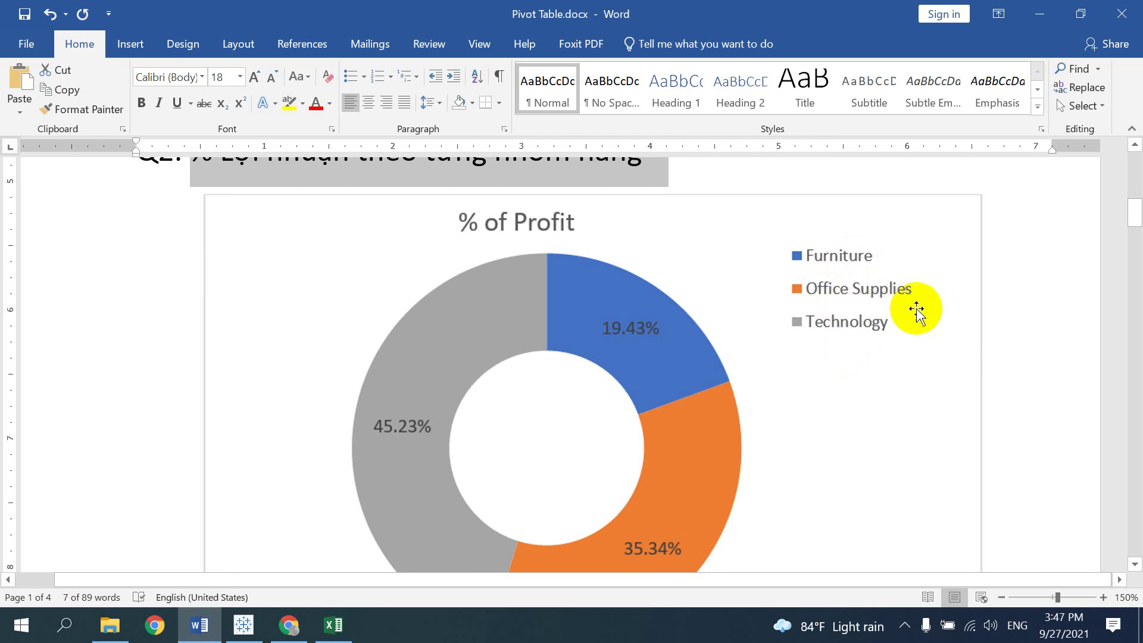
scroll(731, 348, "down", 1)
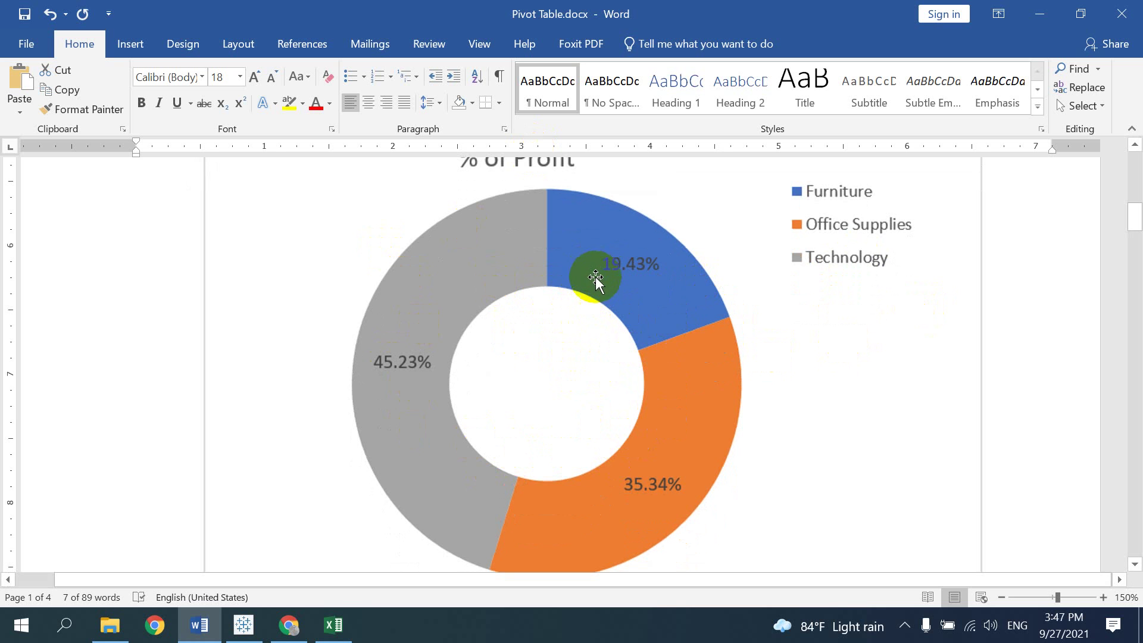
Clear Market, Sum of Profit and Category out of the PivotChart's field areas.
left_click(333, 625)
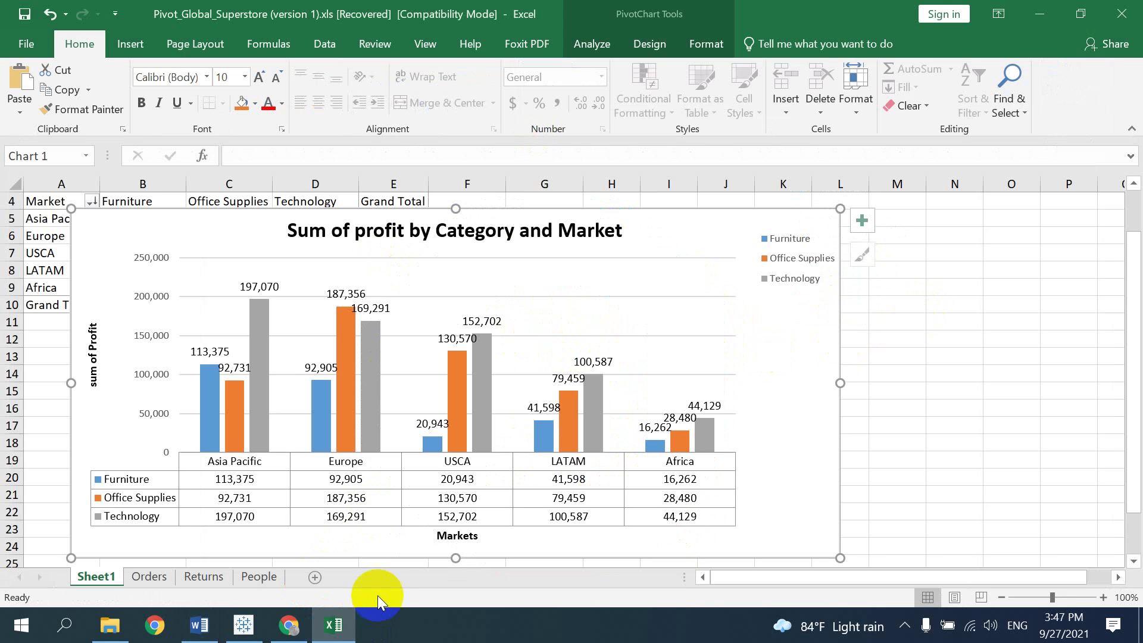
left_click(616, 48)
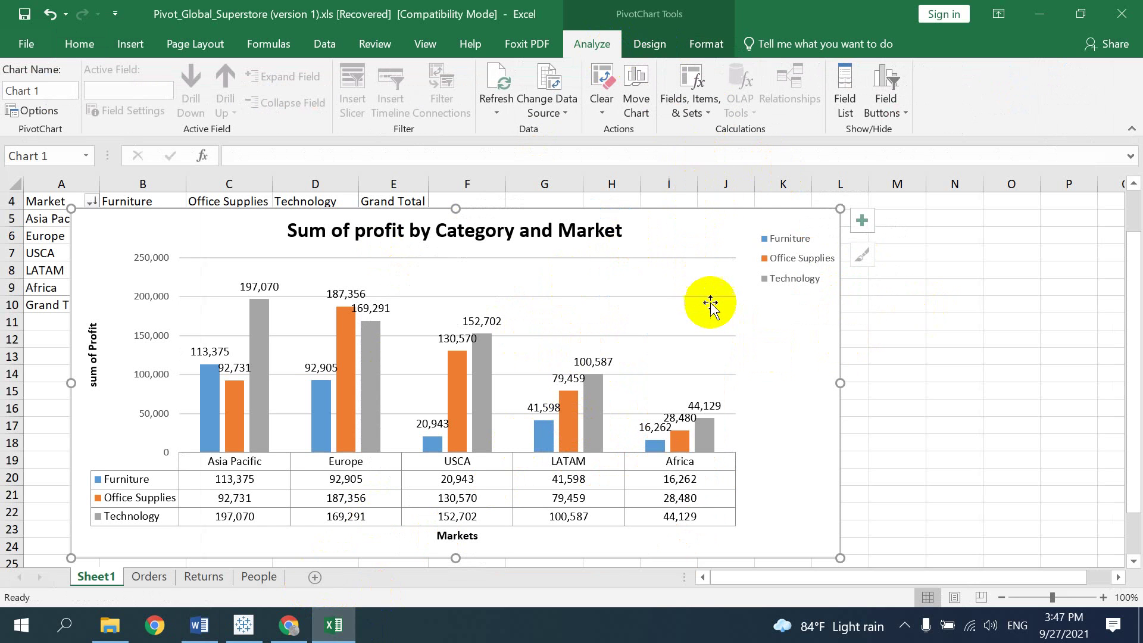
left_click(845, 95)
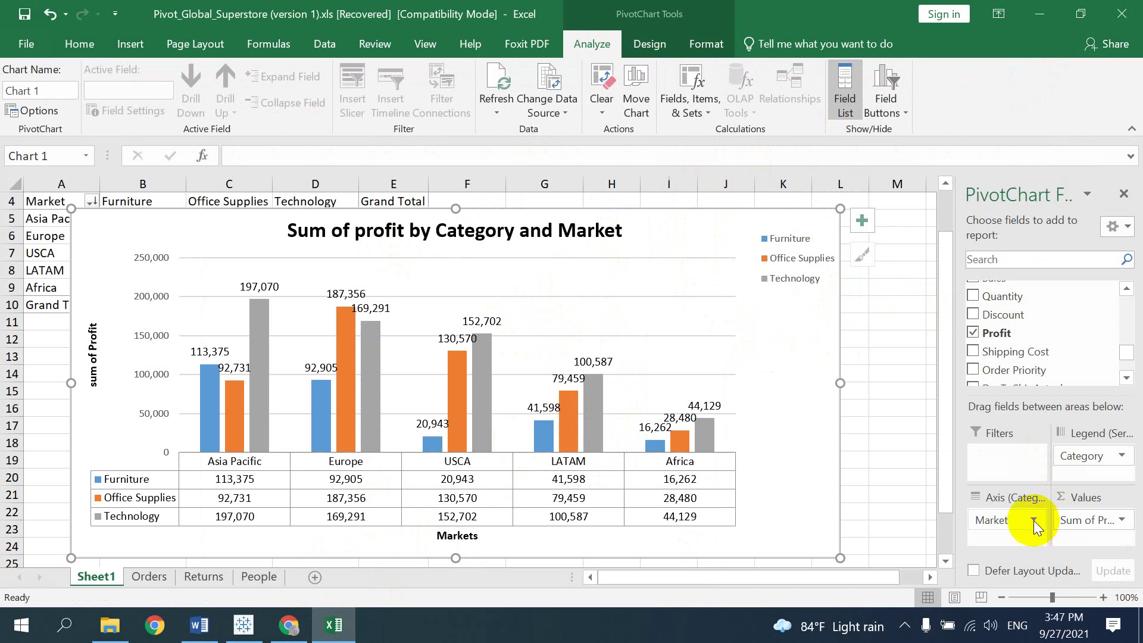
left_click_drag(1034, 520, 886, 465)
left_click_drag(1079, 520, 893, 470)
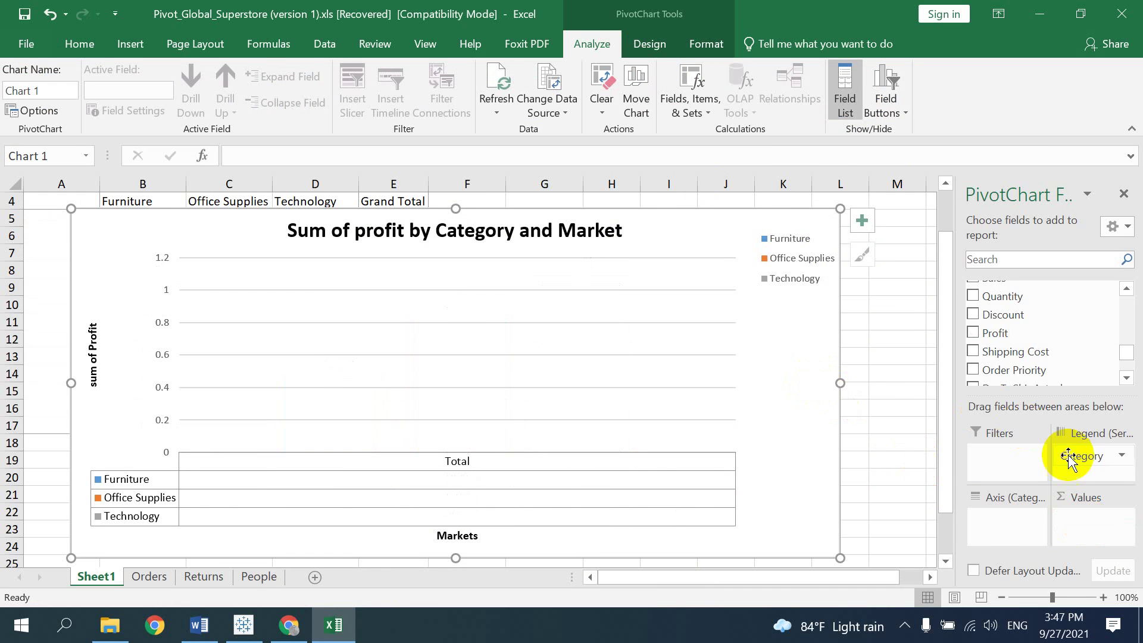
left_click_drag(1068, 460, 869, 411)
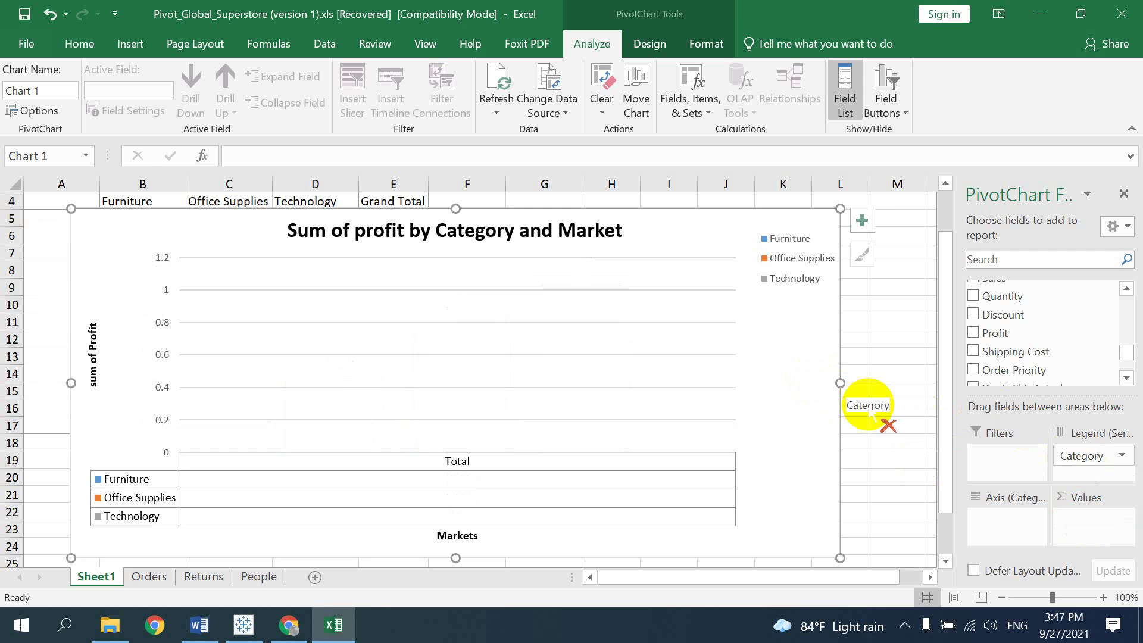
left_click_drag(869, 411, 870, 412)
scroll(1076, 314, "down", 1)
scroll(1040, 330, "up", 3)
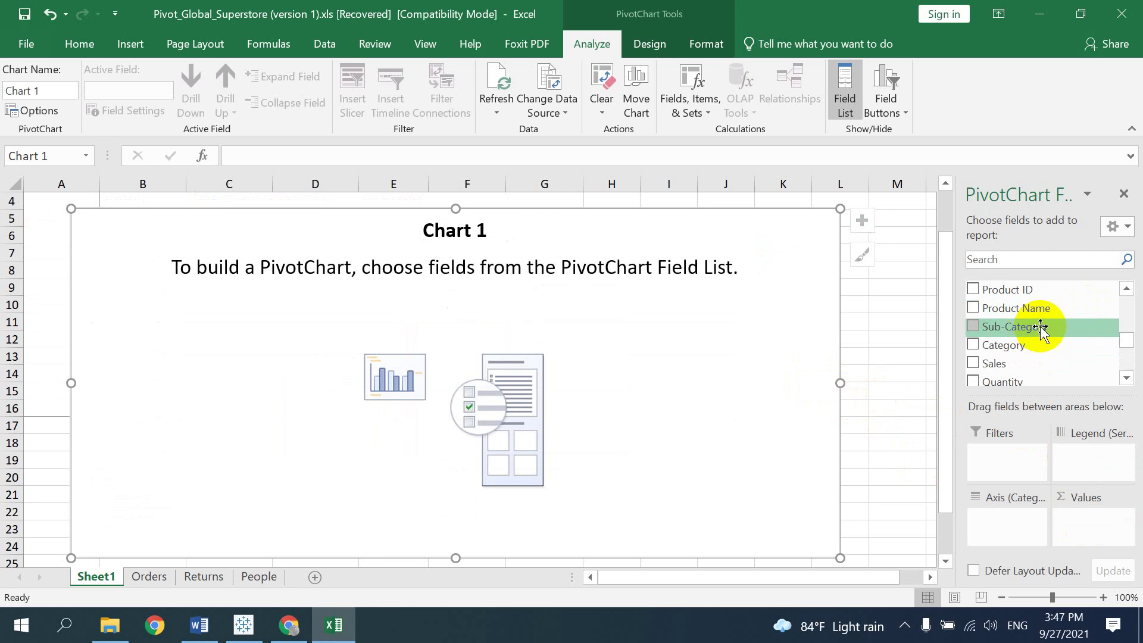
Put Category on the axis and sum Profit for Furniture, Office Supplies and Technology.
mouse_move(998, 345)
left_mouse_down()
mouse_move(986, 517)
mouse_move(1024, 505)
left_mouse_up()
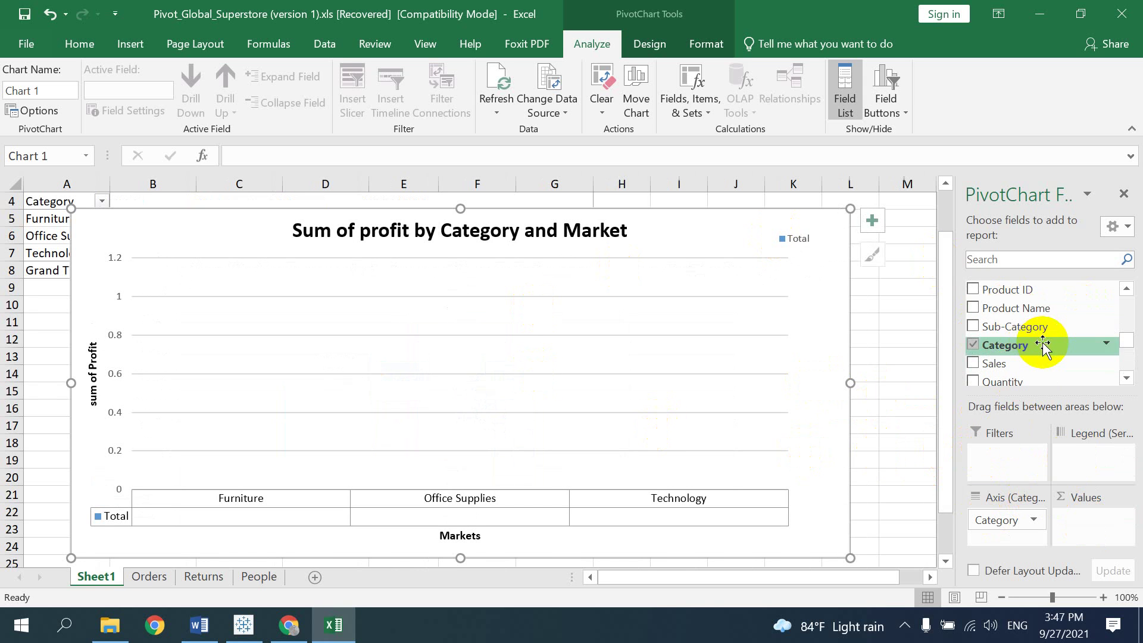
scroll(1039, 346, "up", 3)
scroll(1038, 342, "up", 2)
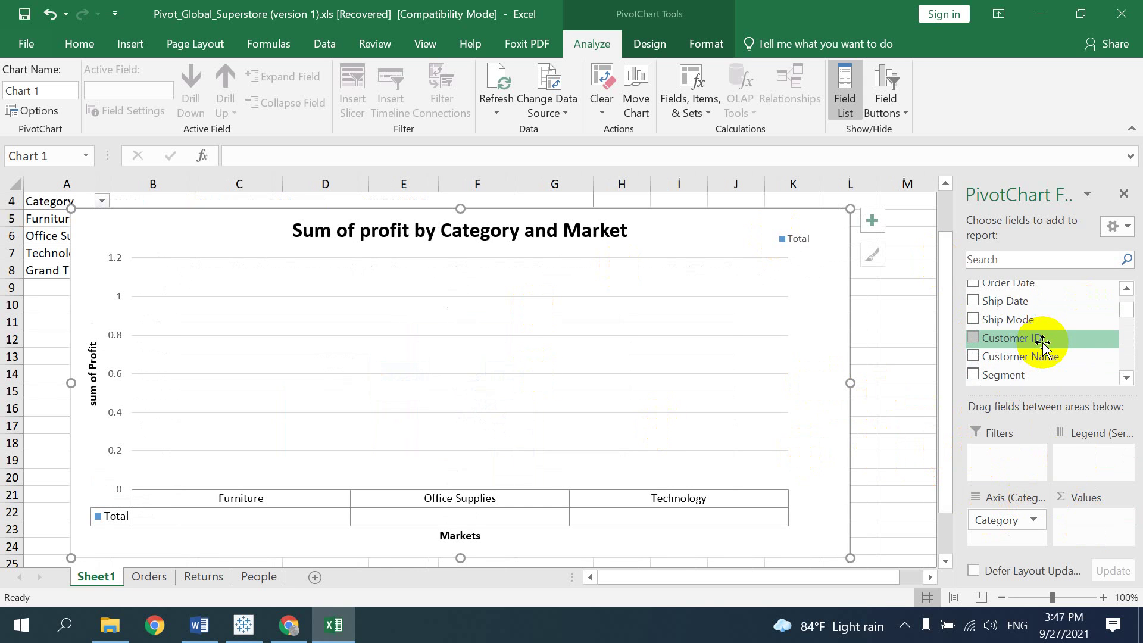
scroll(1021, 339, "up", 1)
scroll(1031, 337, "down", 3)
scroll(1031, 337, "down", 2)
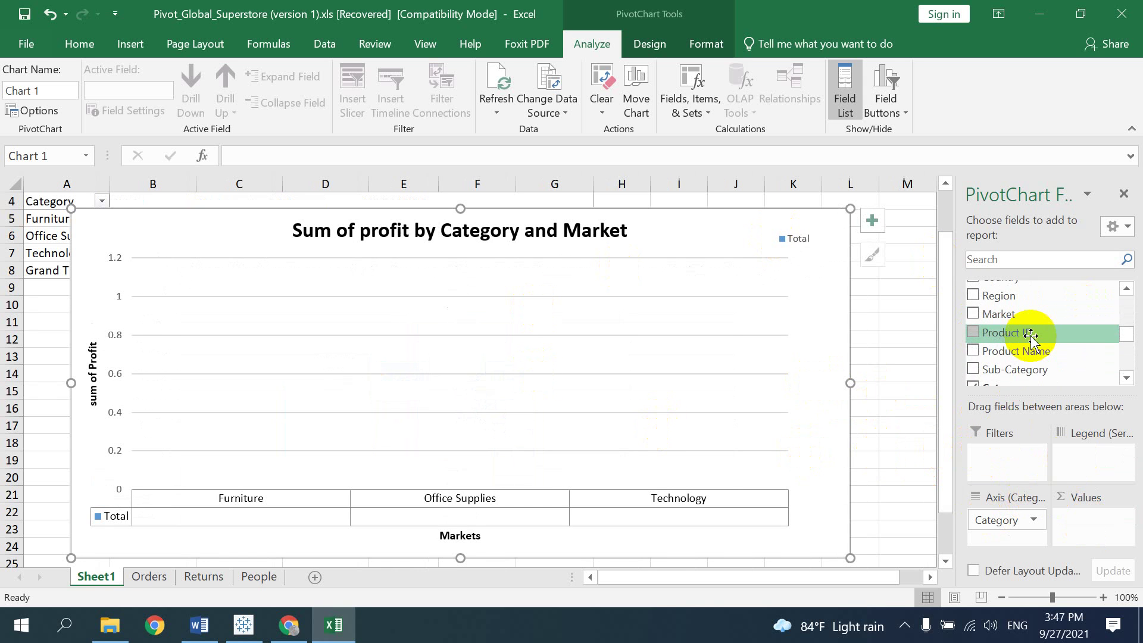
scroll(1031, 338, "down", 1)
scroll(1033, 337, "down", 2)
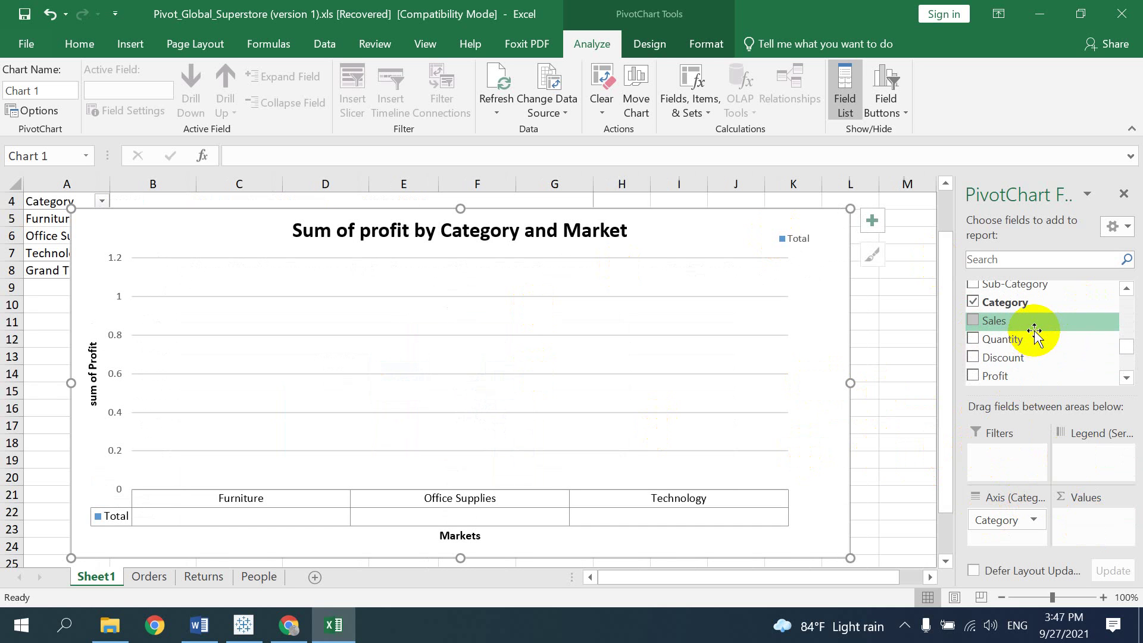
left_click_drag(995, 375, 1100, 536)
Leave the Profit value settings unchanged and shrink the chart so the pivot values show.
left_click(1123, 521)
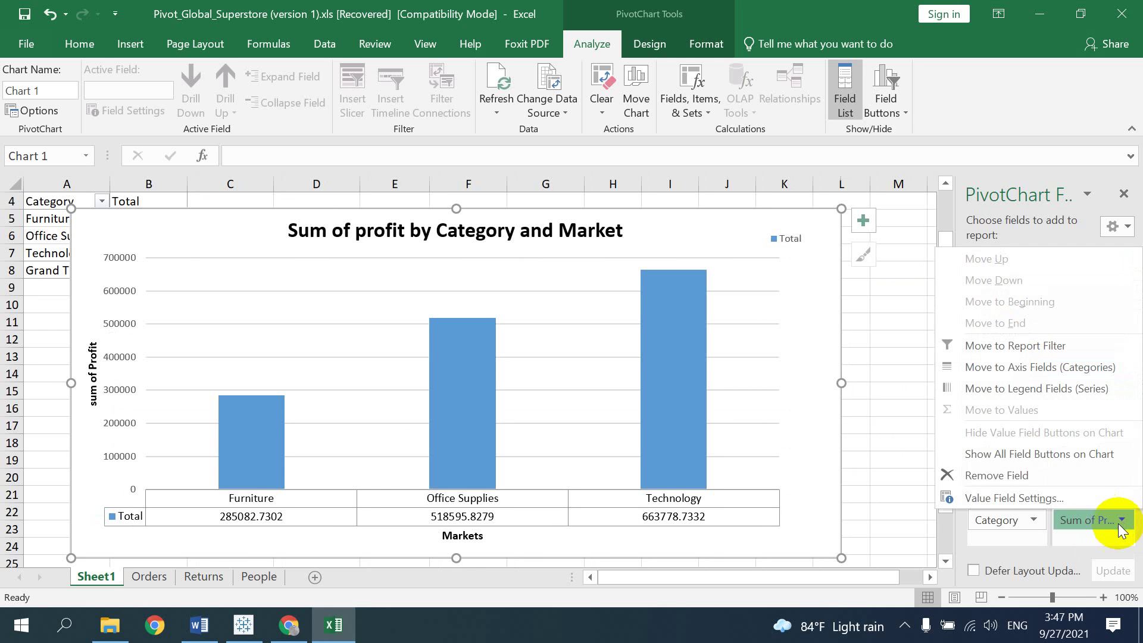
left_click(1019, 502)
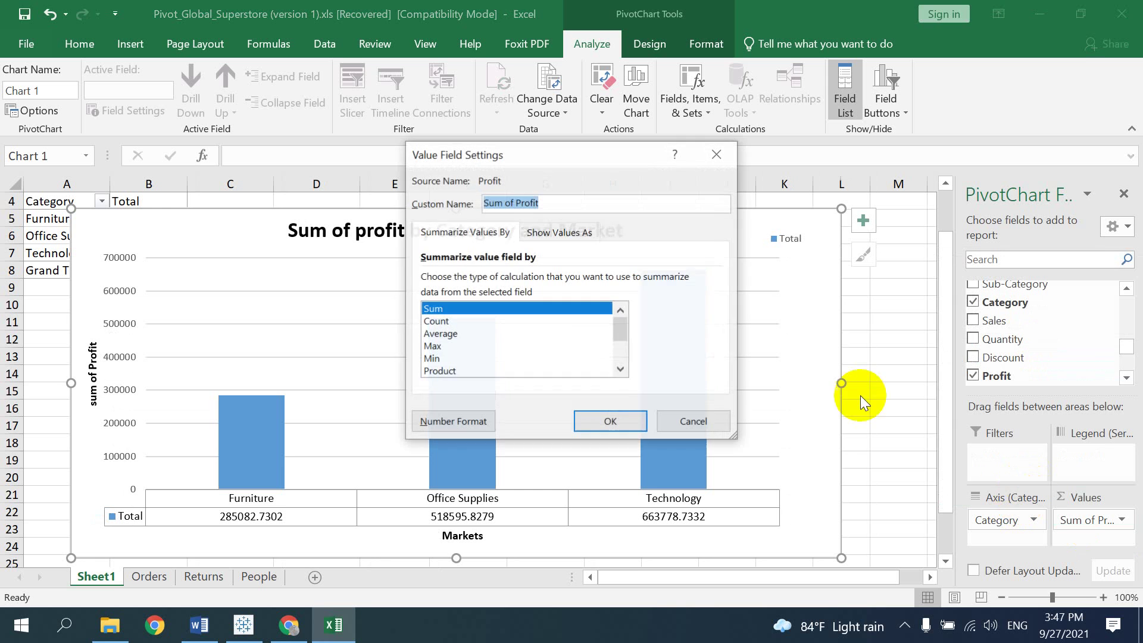
left_click(693, 420)
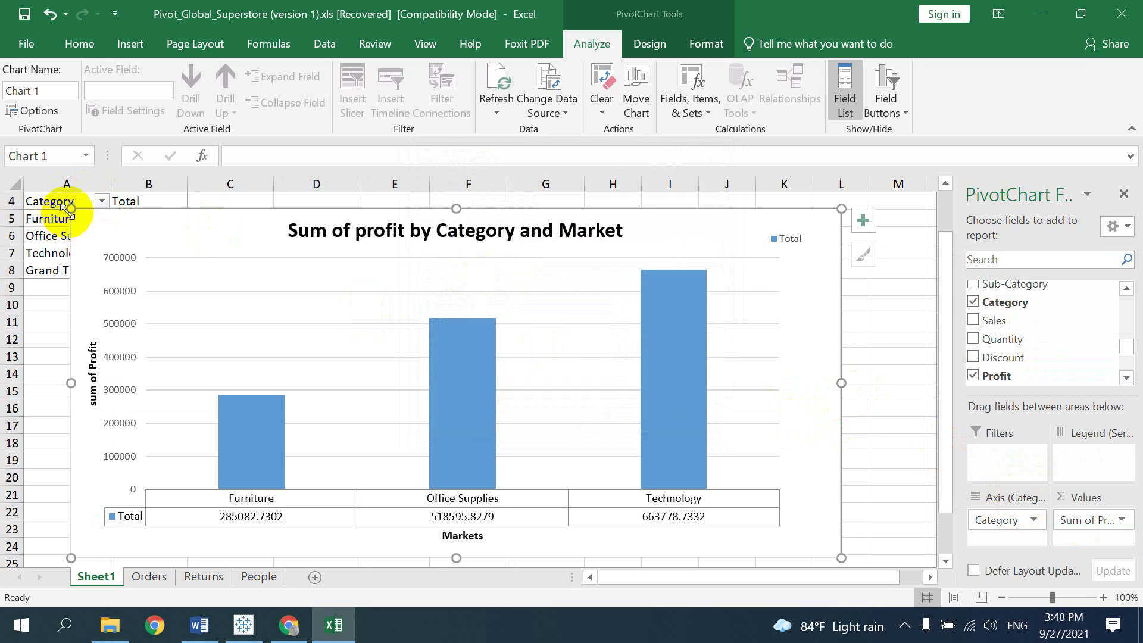
mouse_move(68, 207)
left_mouse_down()
mouse_move(289, 261)
mouse_move(281, 208)
left_mouse_up()
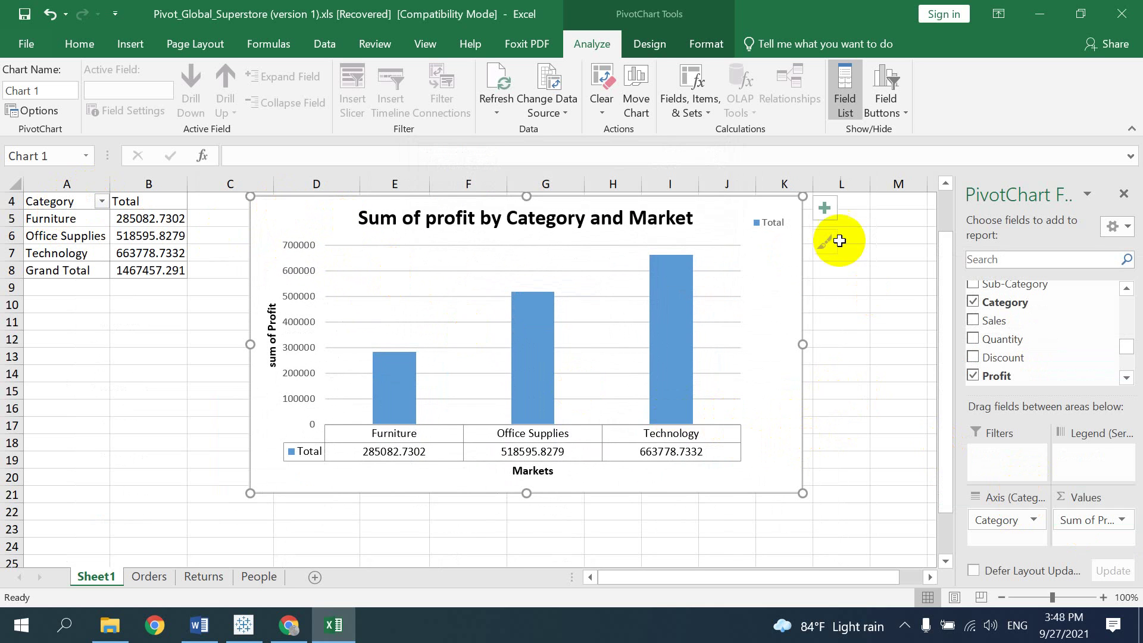
Remove the chart's data table and select the profit values in column B.
left_click(823, 208)
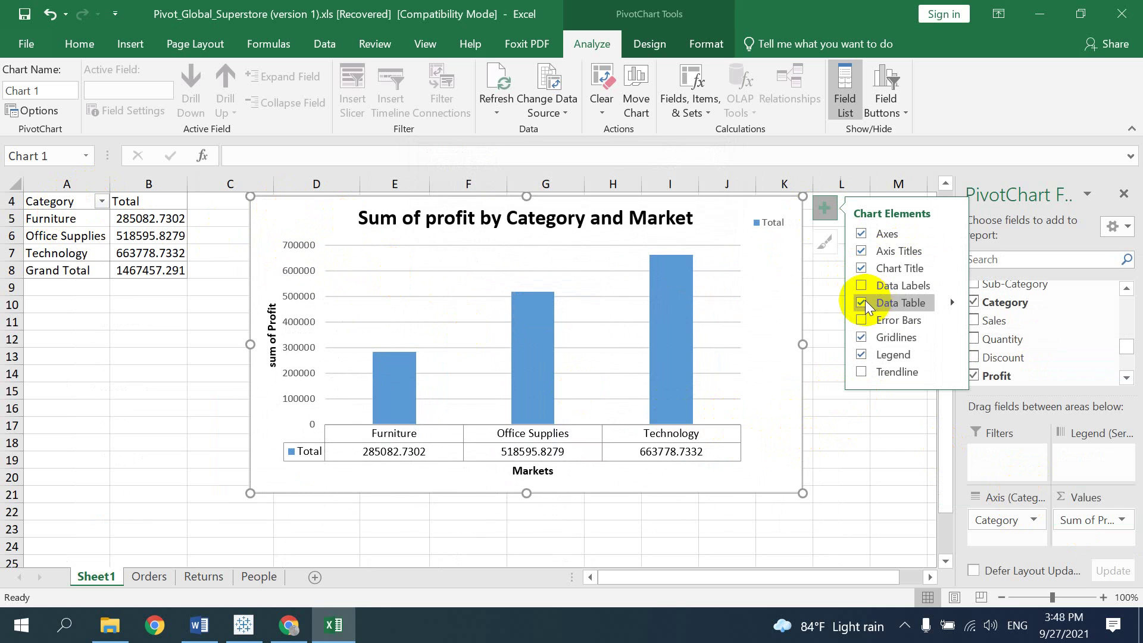
left_click(863, 302)
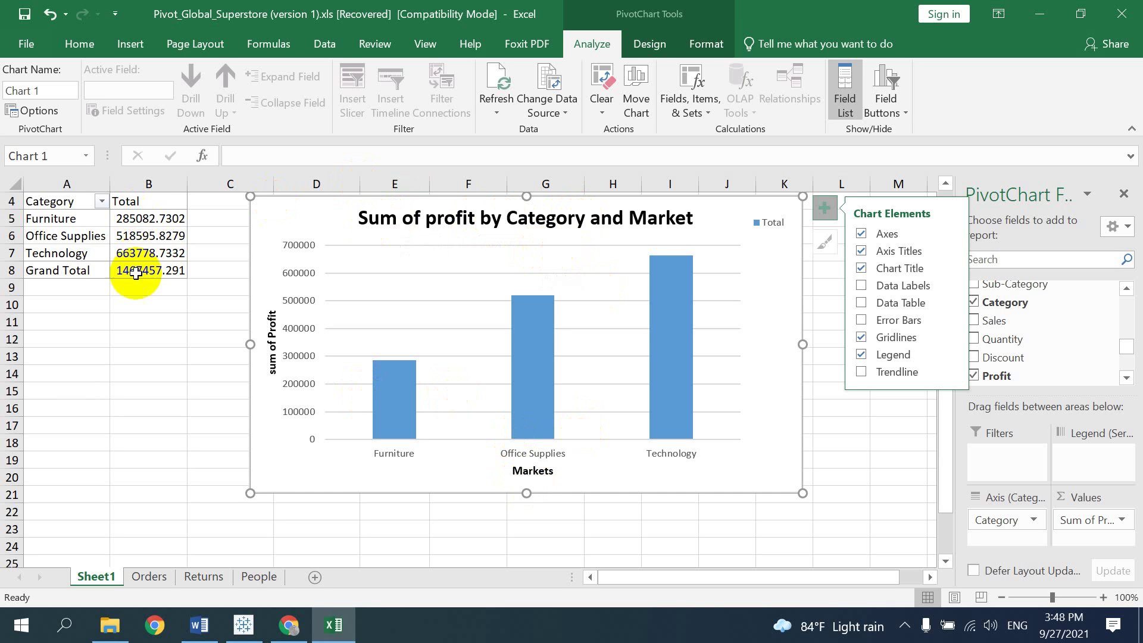
left_click_drag(129, 220, 133, 269)
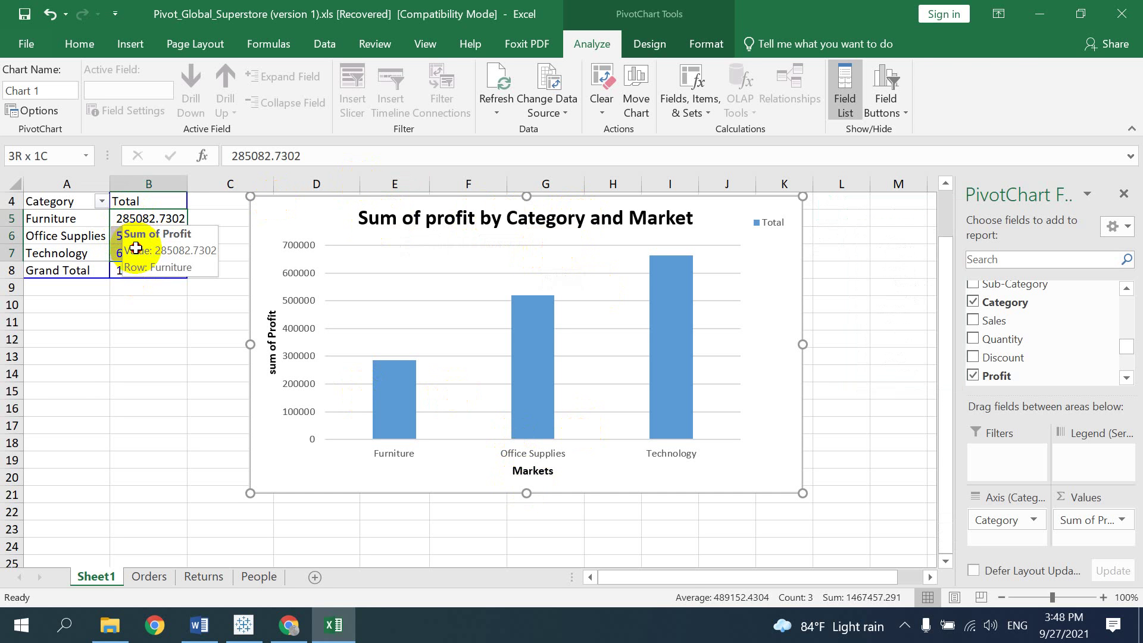
left_click(140, 320)
mouse_move(117, 221)
left_mouse_down()
mouse_move(164, 255)
mouse_move(158, 269)
left_mouse_up()
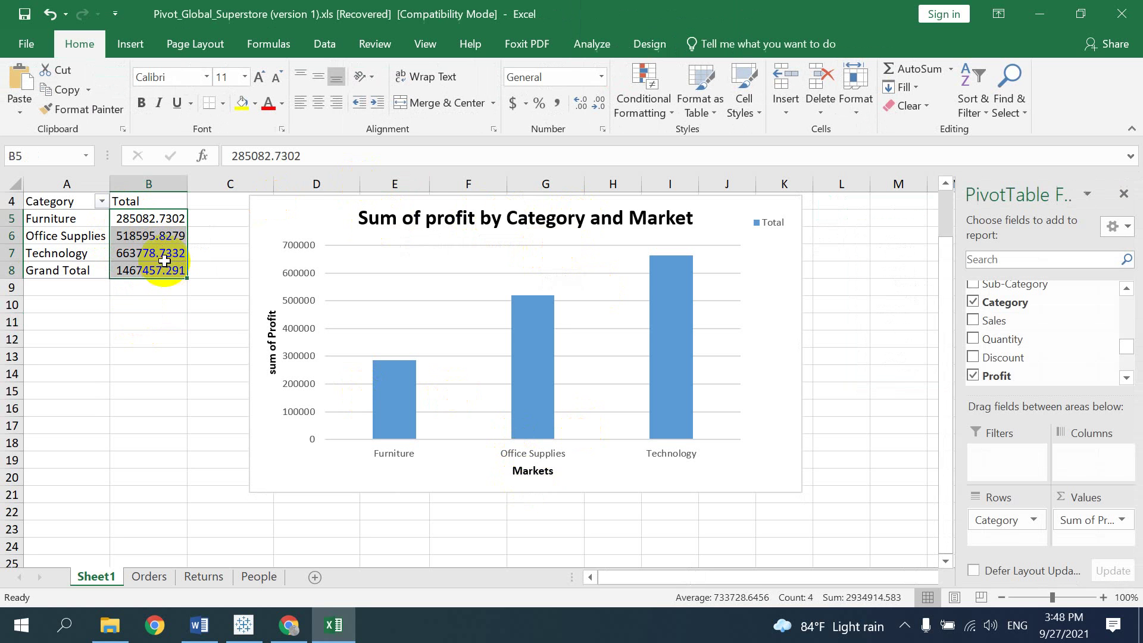
Show profit as % of Grand Total (Furniture 19.43%, Technology 45.23%) and start a new PivotChart.
right_click(130, 223)
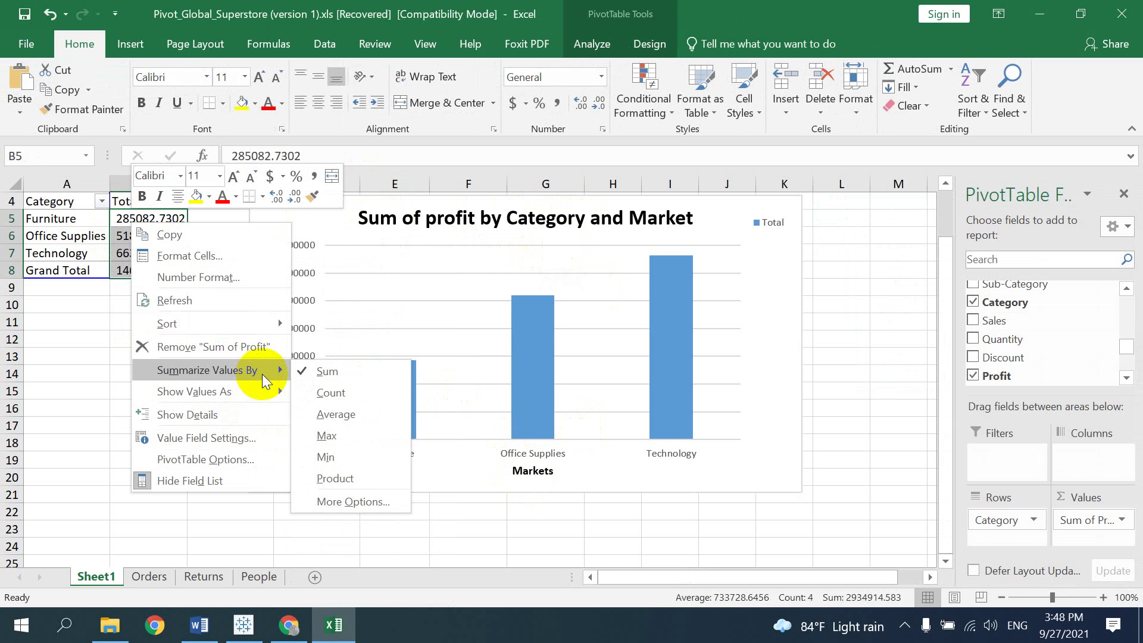
mouse_move(194, 391)
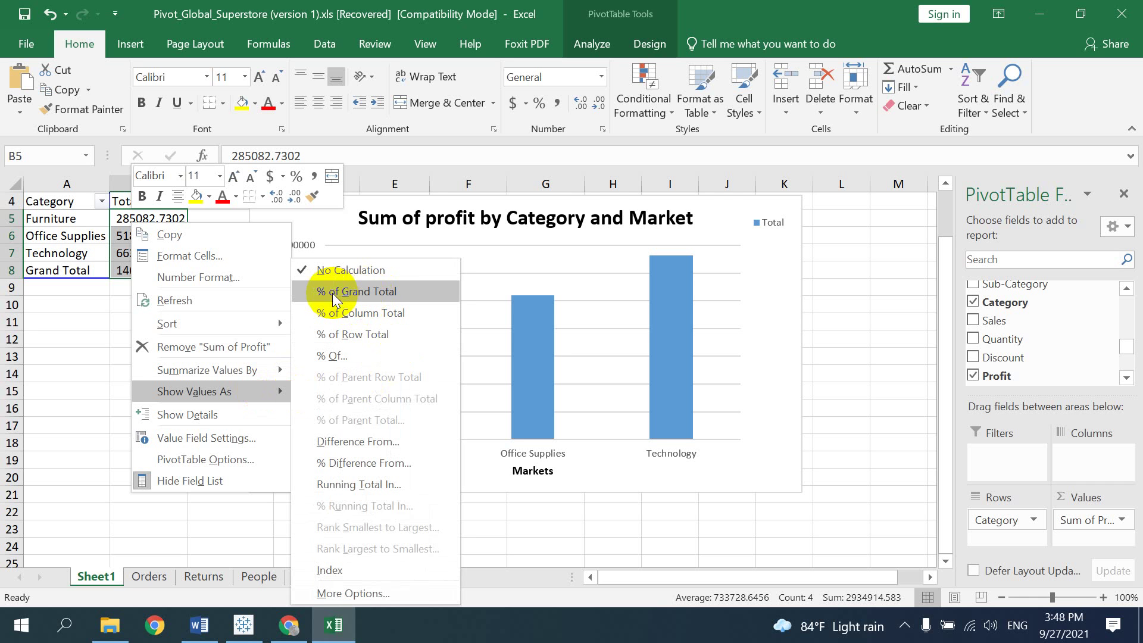
left_click(368, 294)
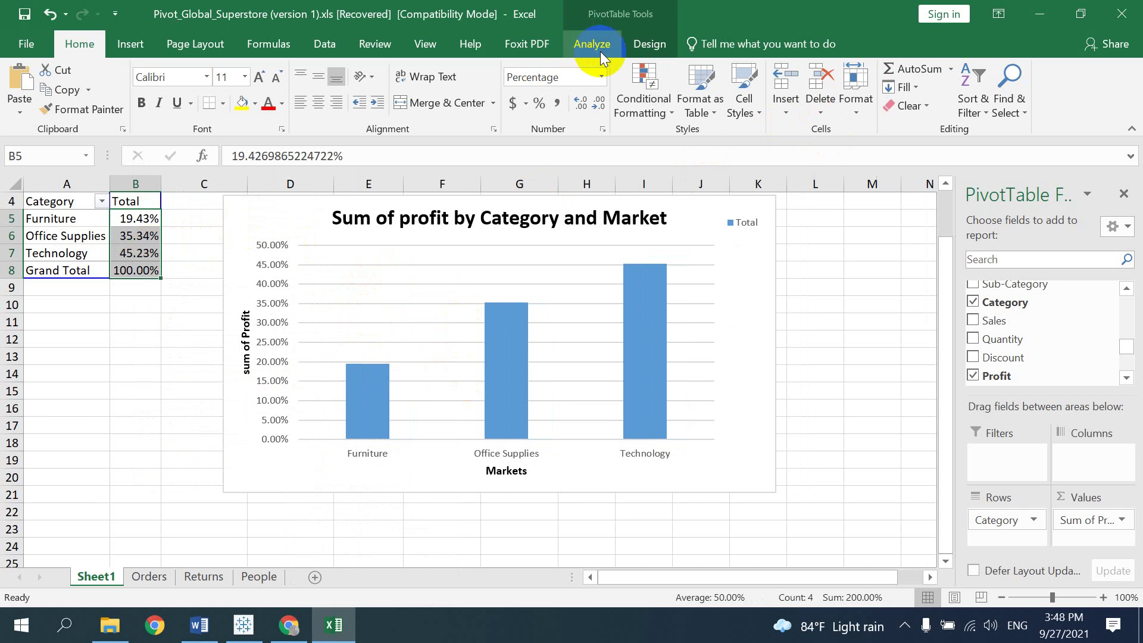
left_click(650, 47)
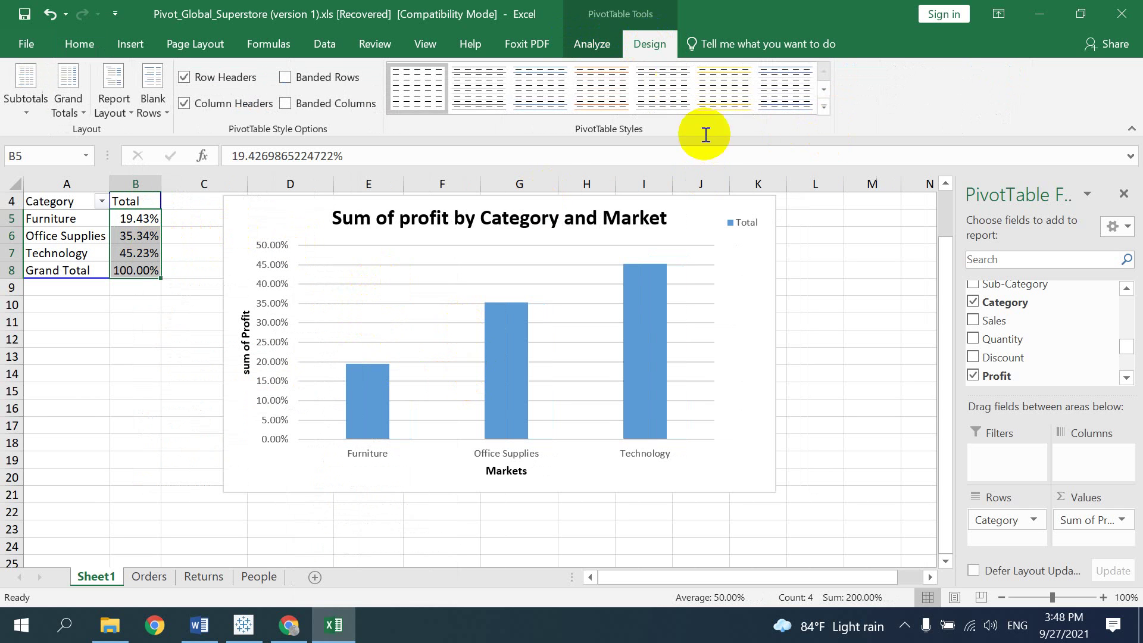
left_click(572, 46)
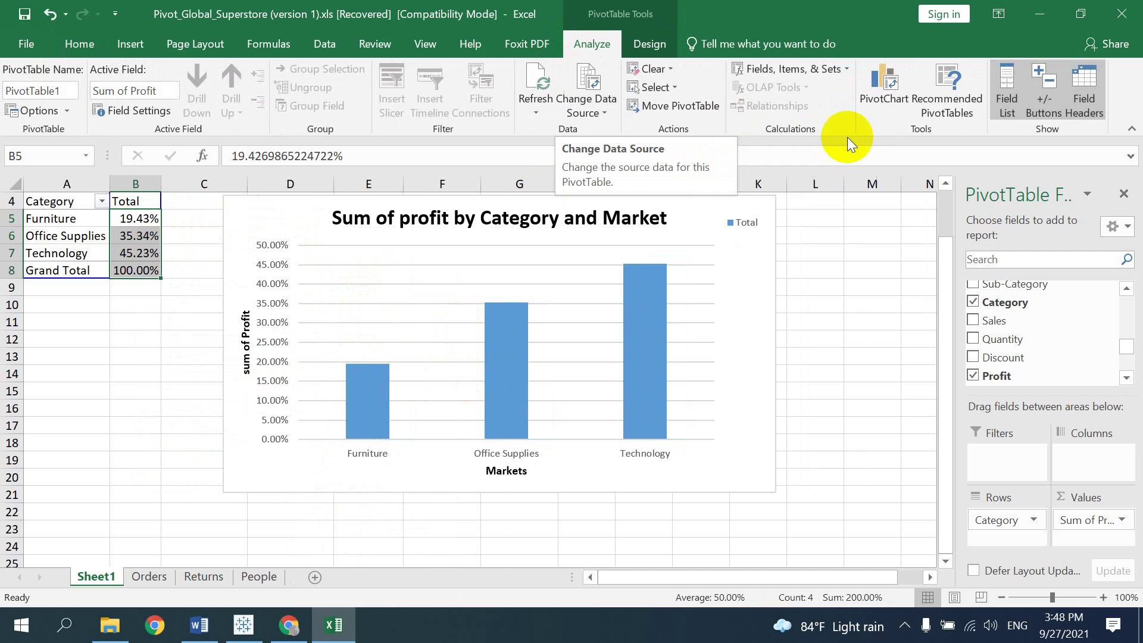
left_click(877, 109)
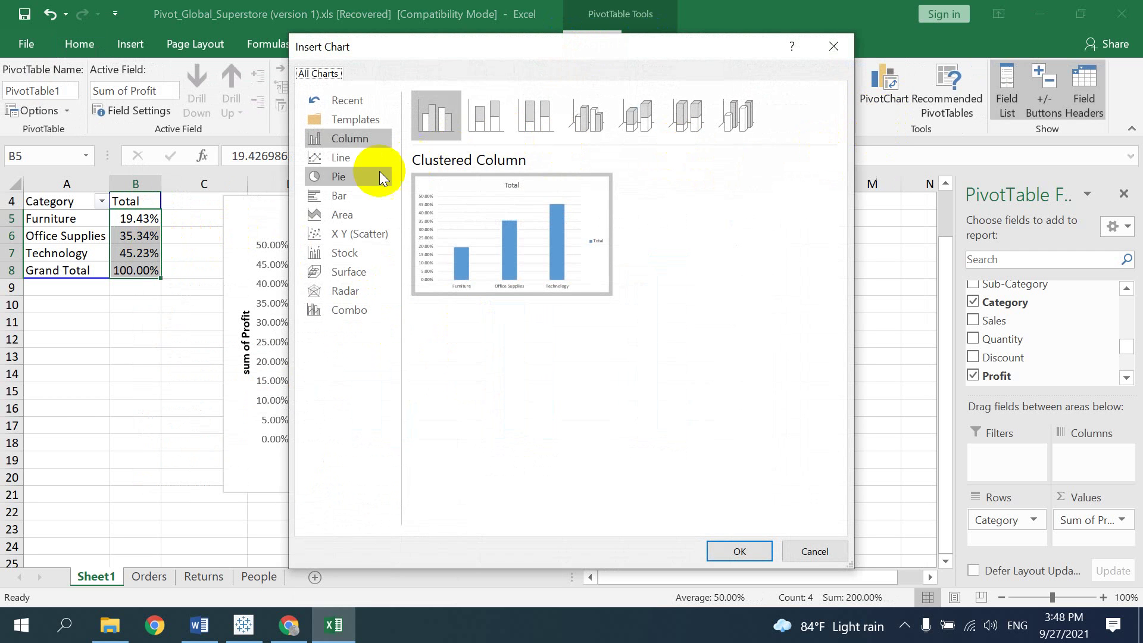
Insert an enlarged doughnut PivotChart of category profit shares and select the old column chart.
left_click(338, 177)
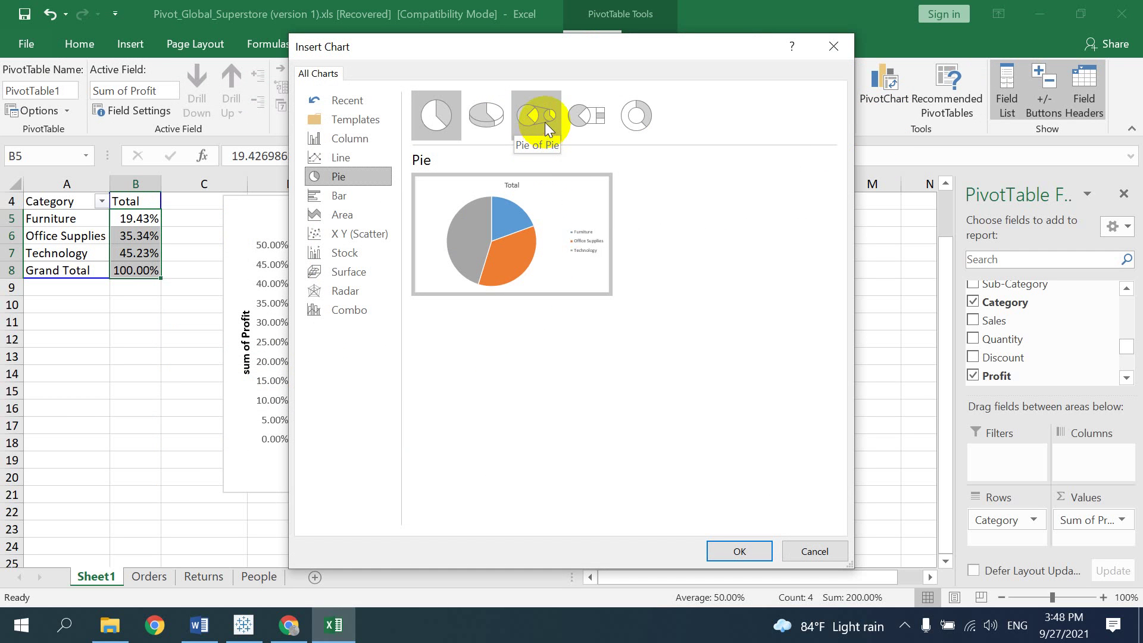
left_click(641, 114)
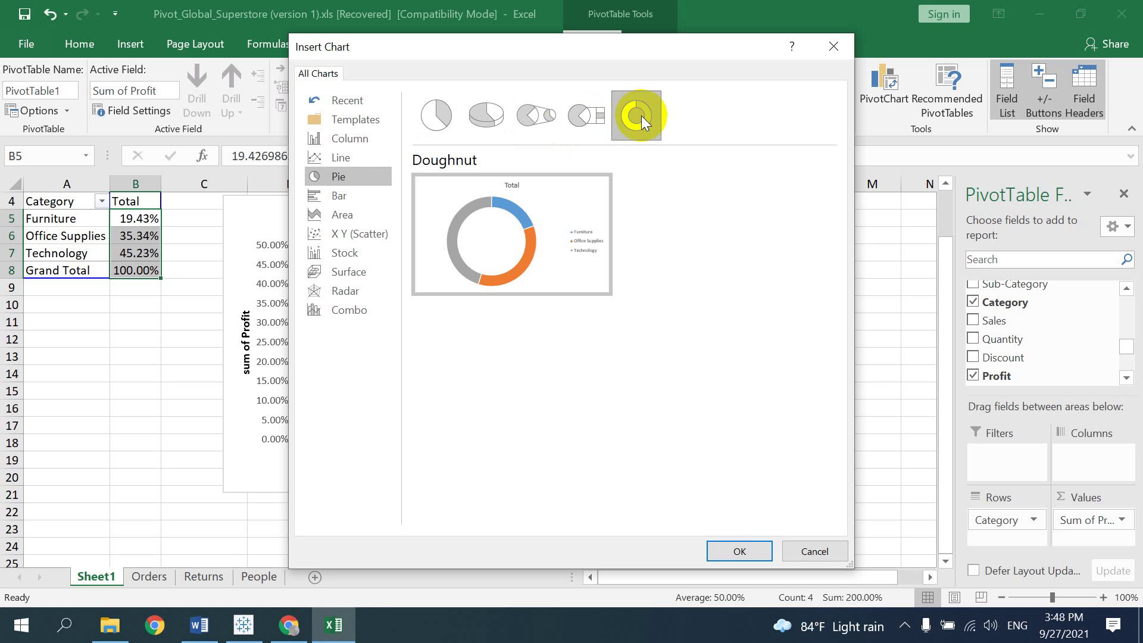
left_click(741, 551)
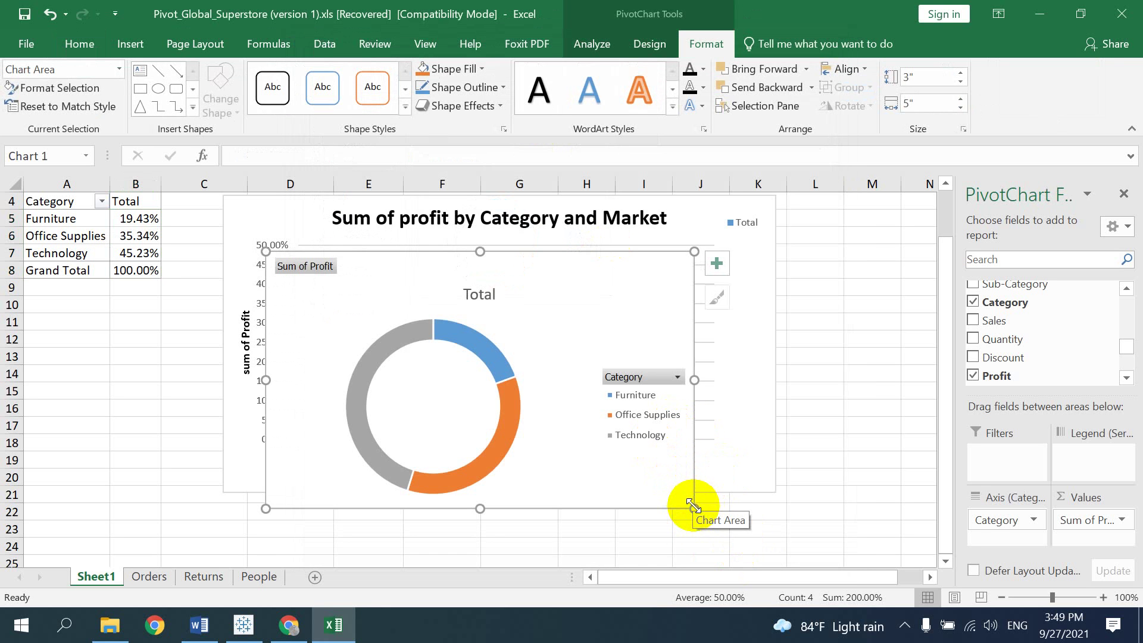
left_click_drag(692, 506, 783, 535)
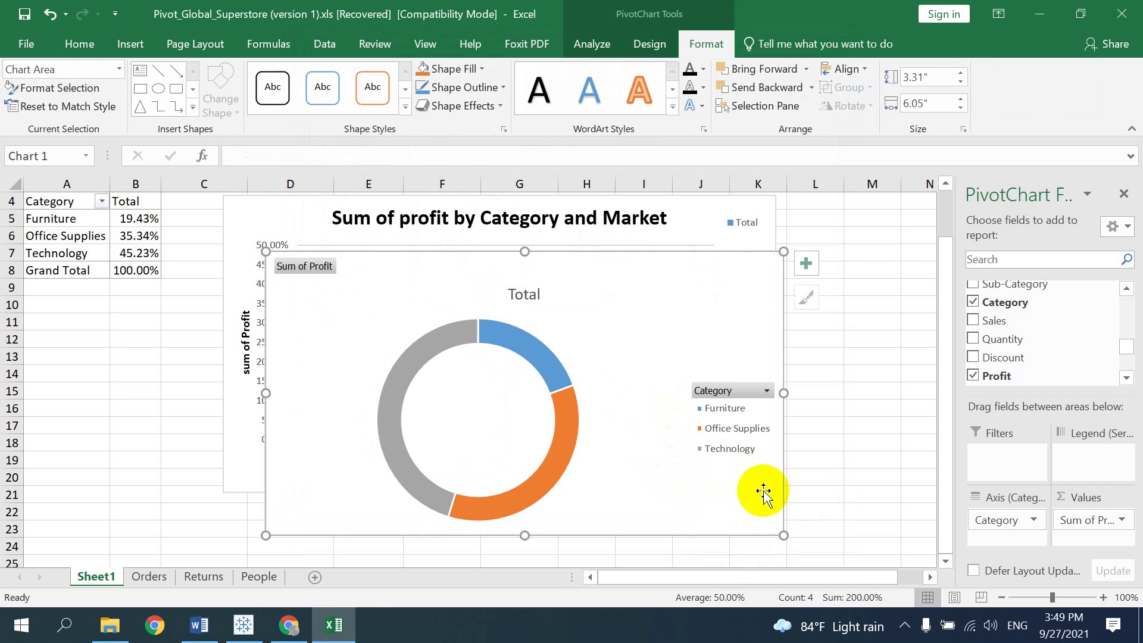
left_click(646, 217)
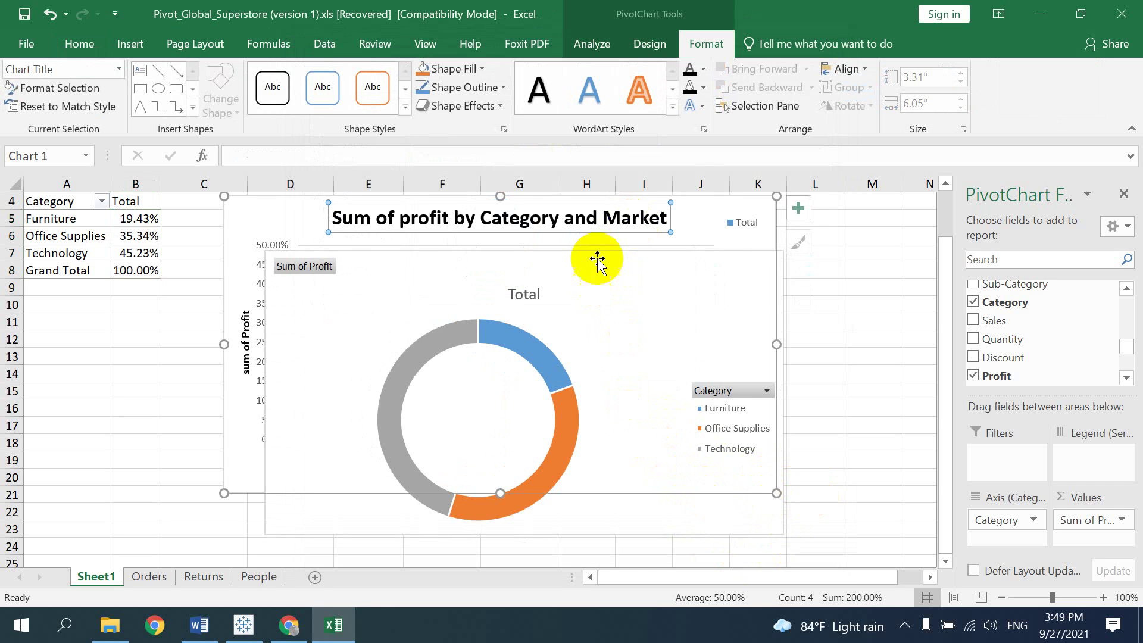
left_click(702, 202)
Remove the old column chart, nudge the doughnut chart up, and review legend position choices.
key("ctrl+z")
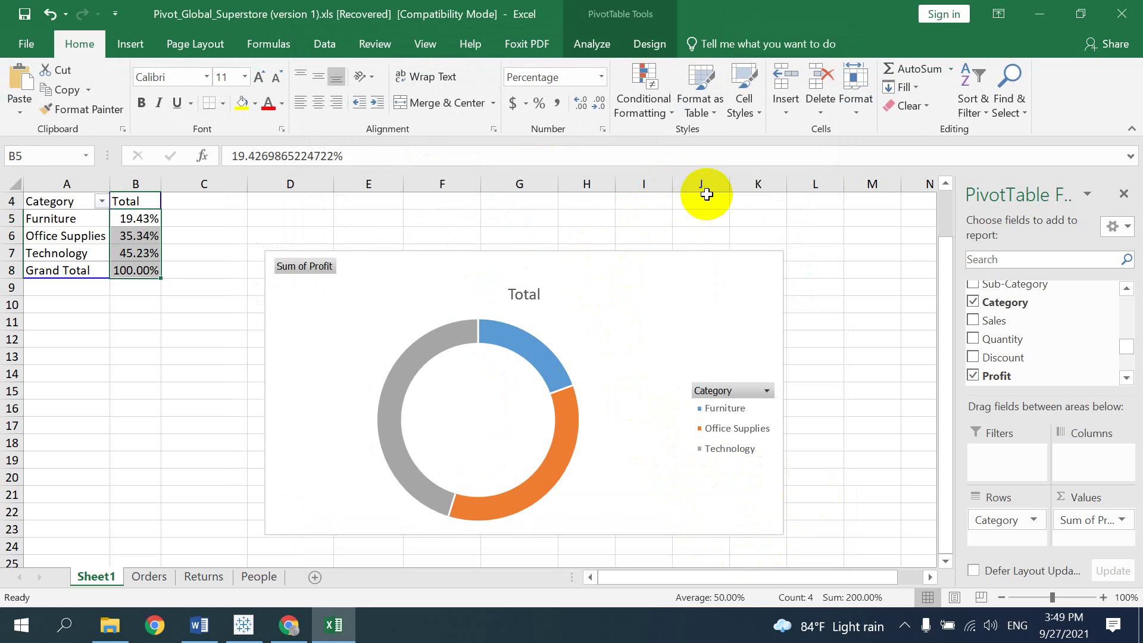
left_click(681, 262)
left_click_drag(651, 286, 655, 250)
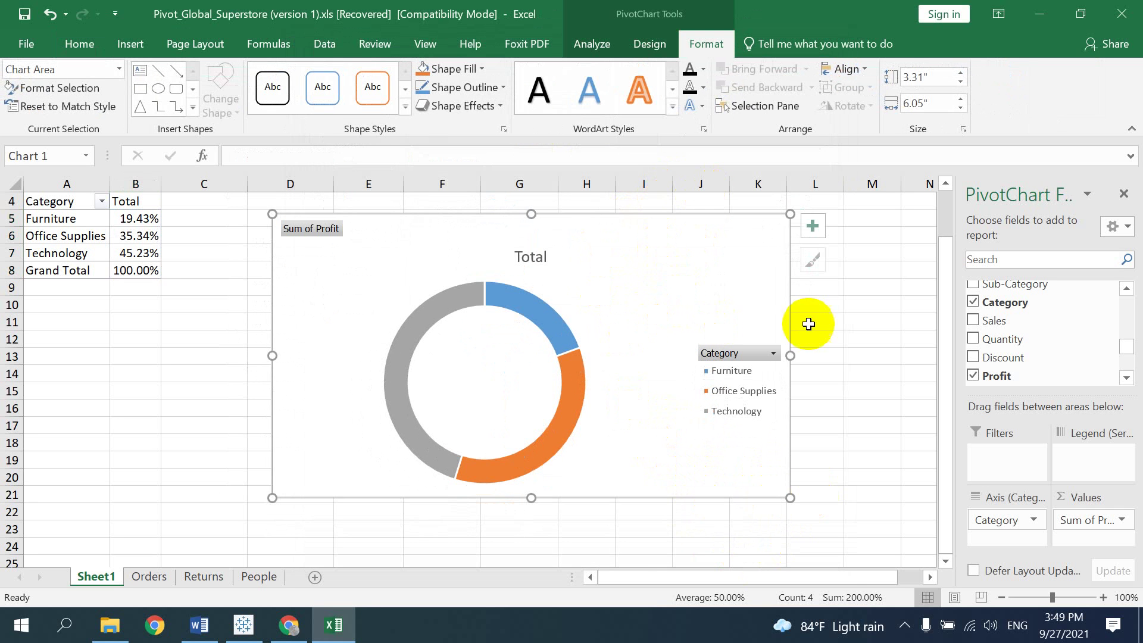
left_click(812, 228)
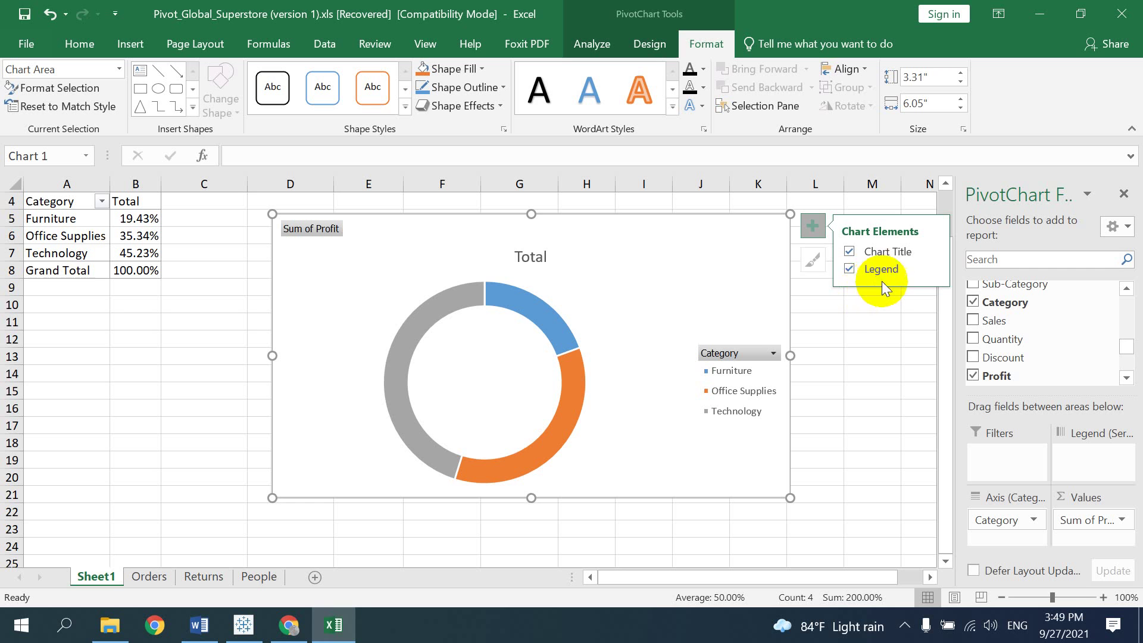
left_click(922, 273)
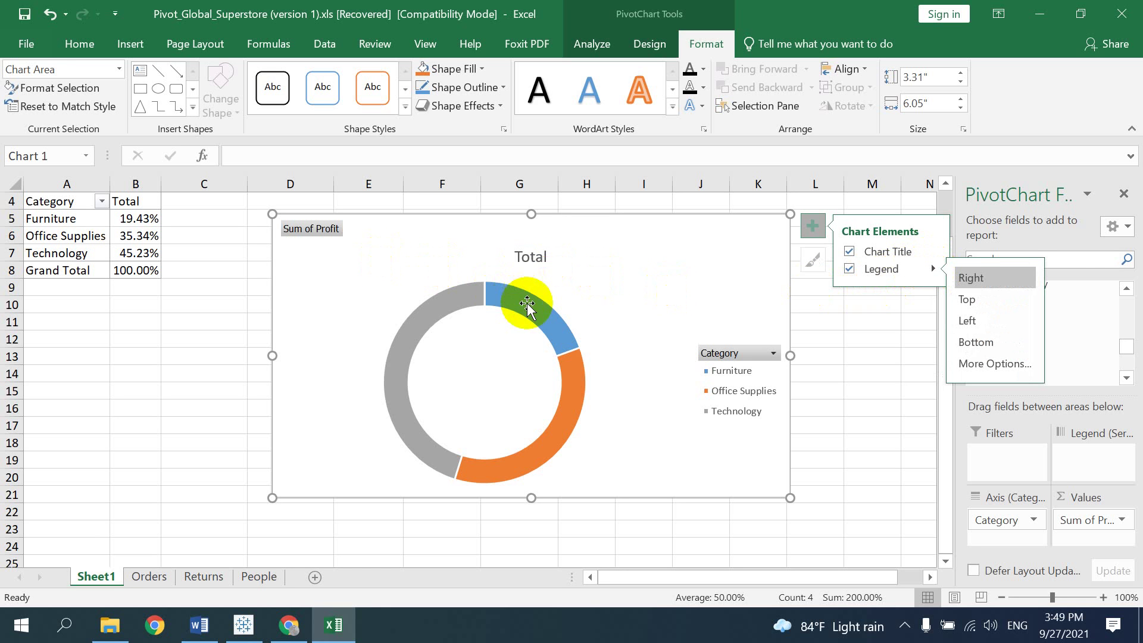
Add percentage labels (19.43%, 35.34%, 45.23%) and resize the doughnut below the Total title.
right_click(541, 324)
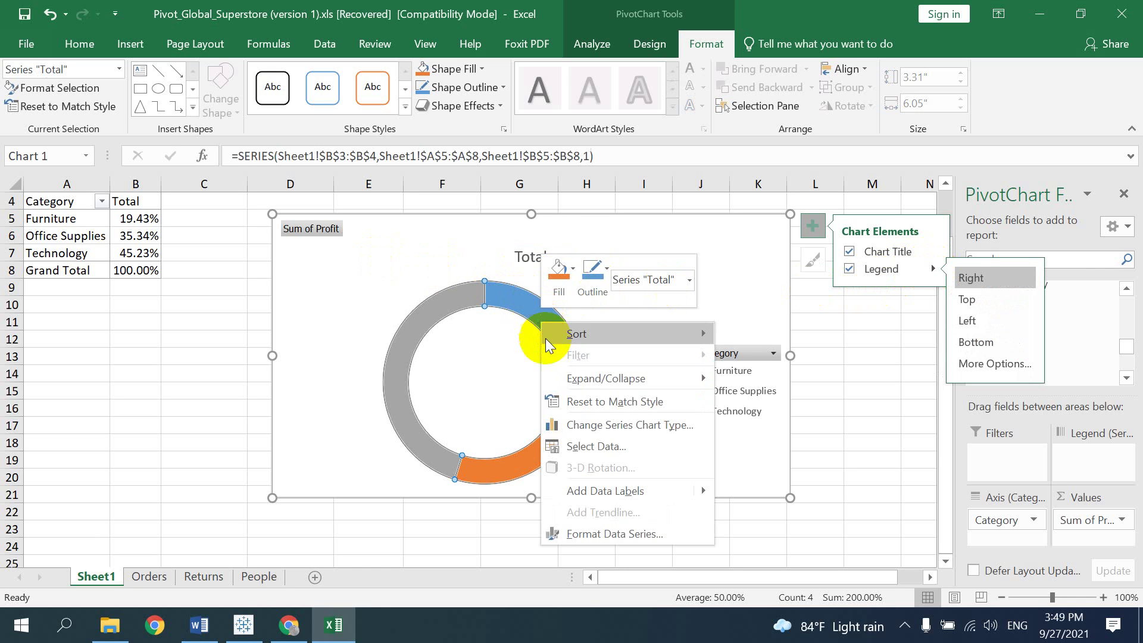
left_click(605, 490)
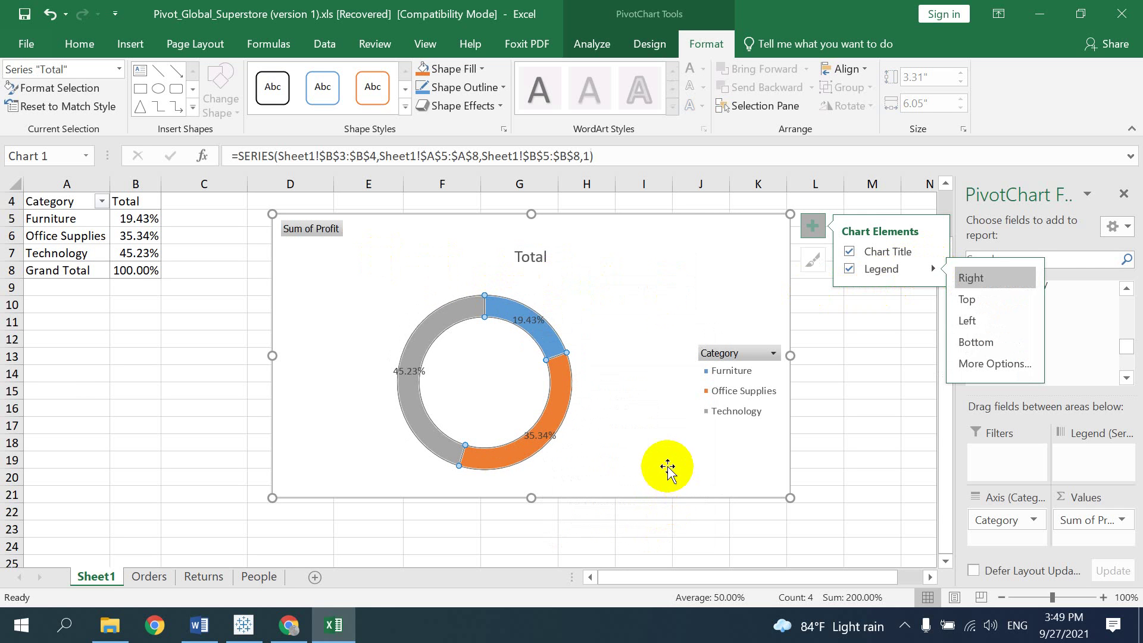
left_click(576, 314)
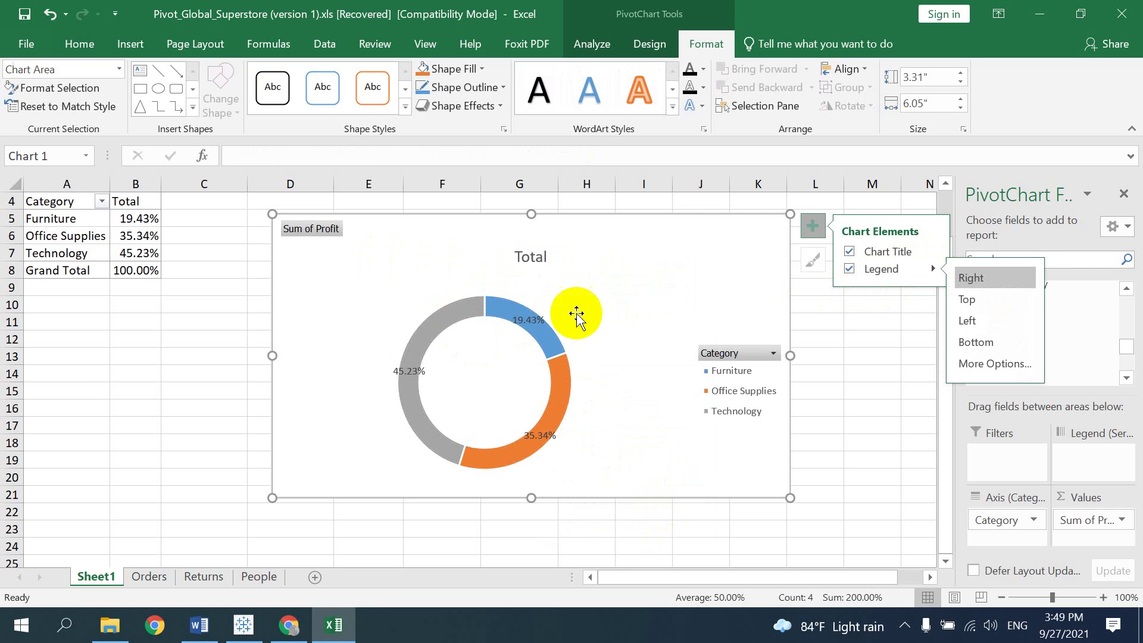
left_click(492, 352)
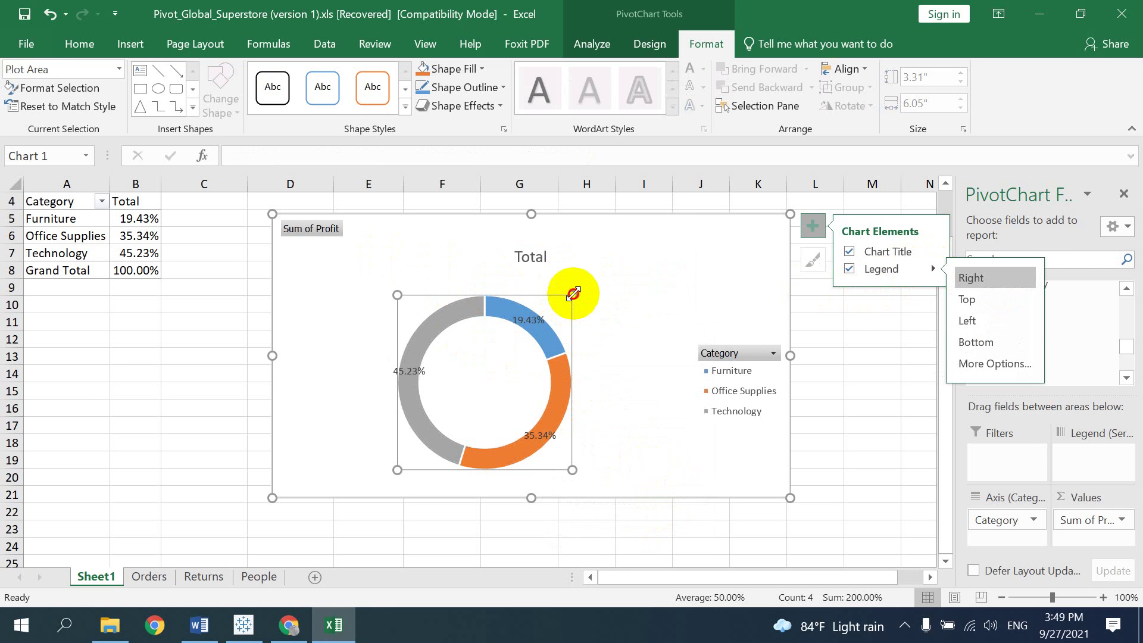
left_click_drag(573, 293, 641, 226)
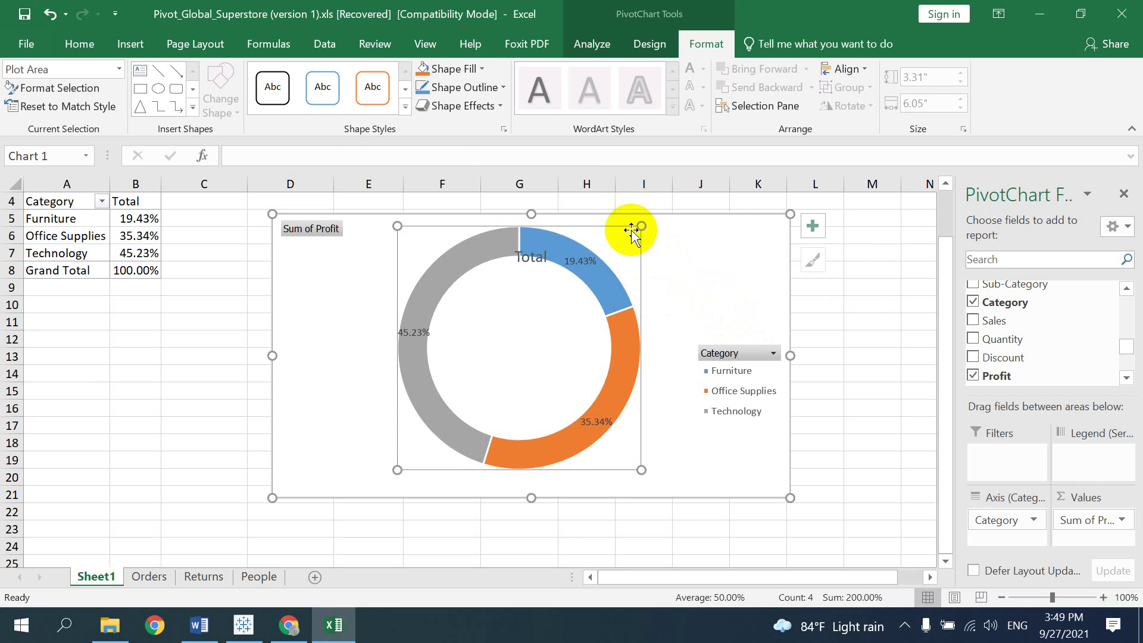
left_click_drag(640, 225, 592, 275)
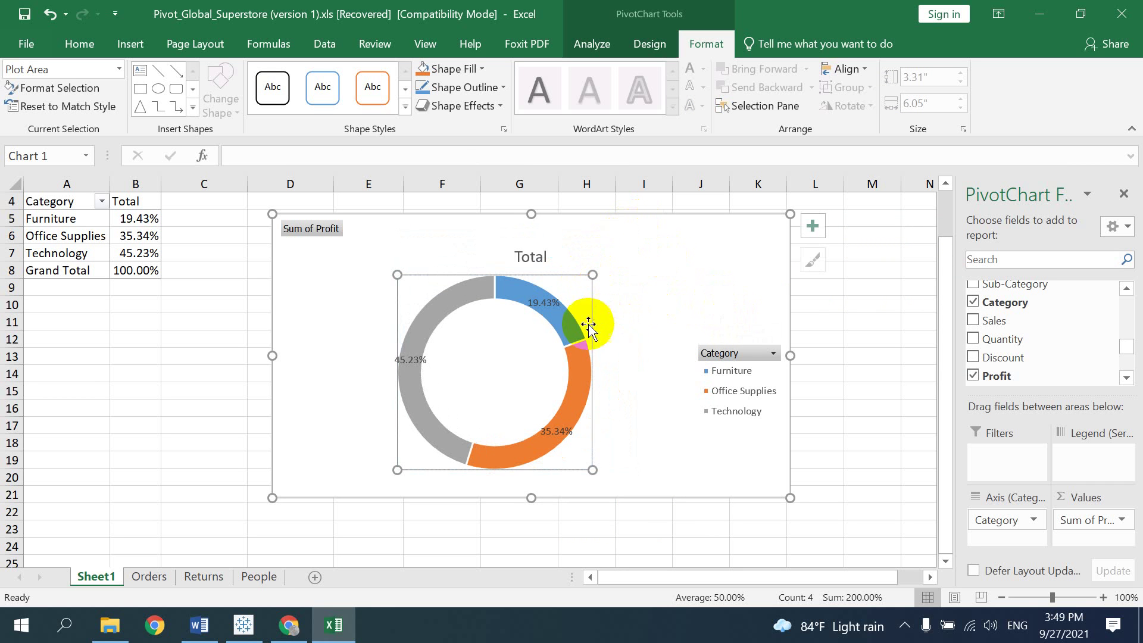
left_click(621, 319)
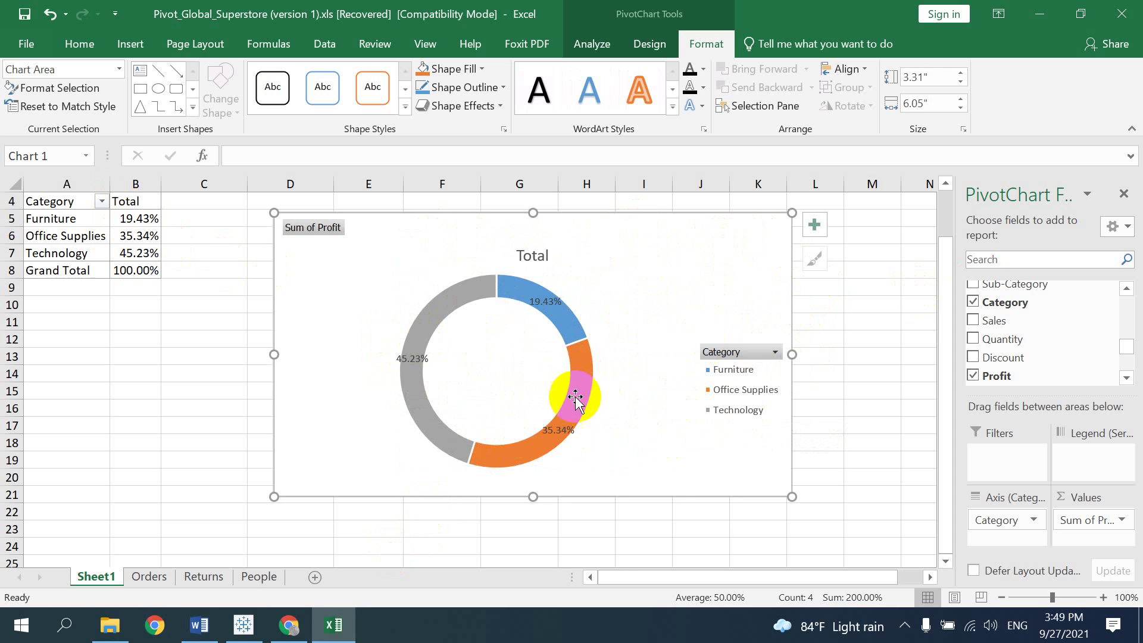
Look over the Word report, then check the Category filter options on Excel's PivotChart.
left_click(222, 625)
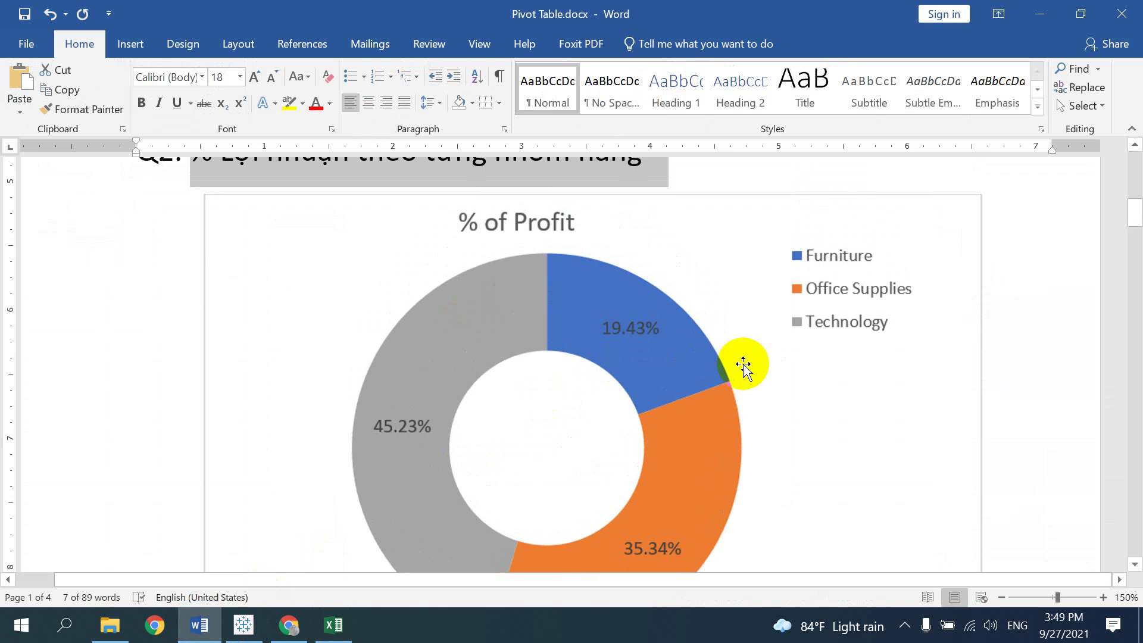
scroll(743, 365, "up", 1)
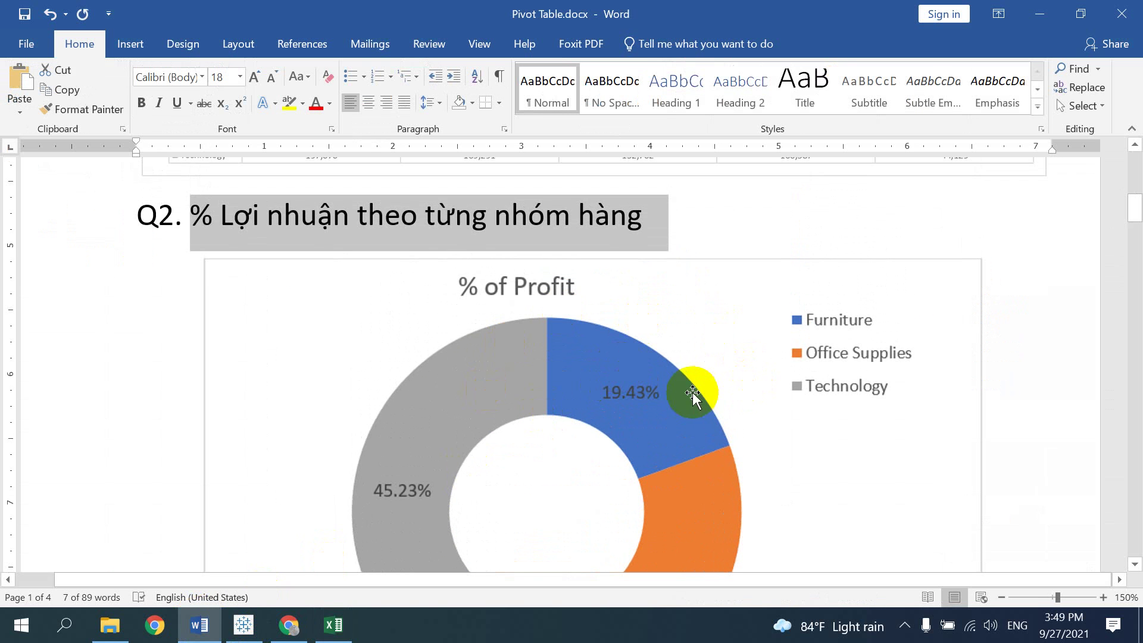
scroll(655, 399, "down", 1)
scroll(627, 245, "up", 1)
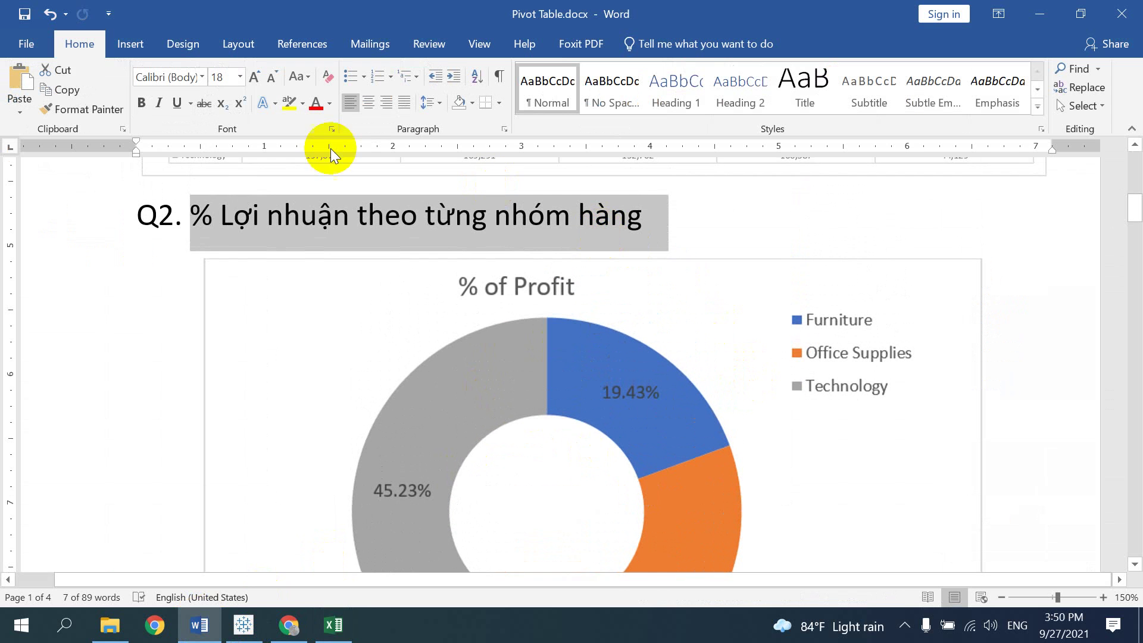
left_click_drag(192, 216, 210, 230)
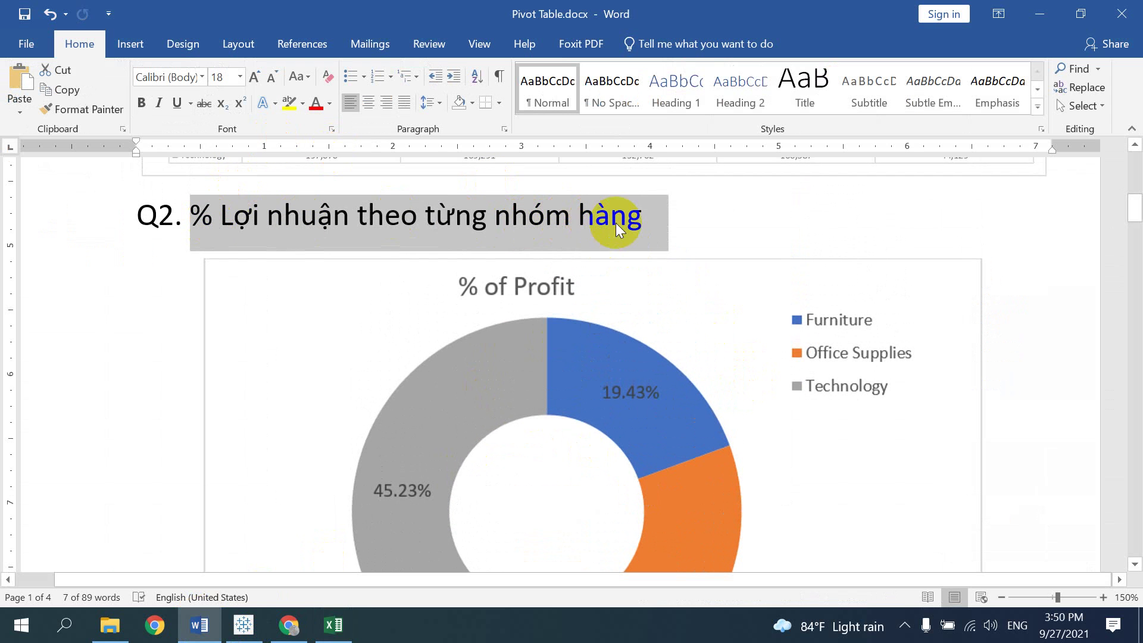
scroll(771, 332, "down", 1)
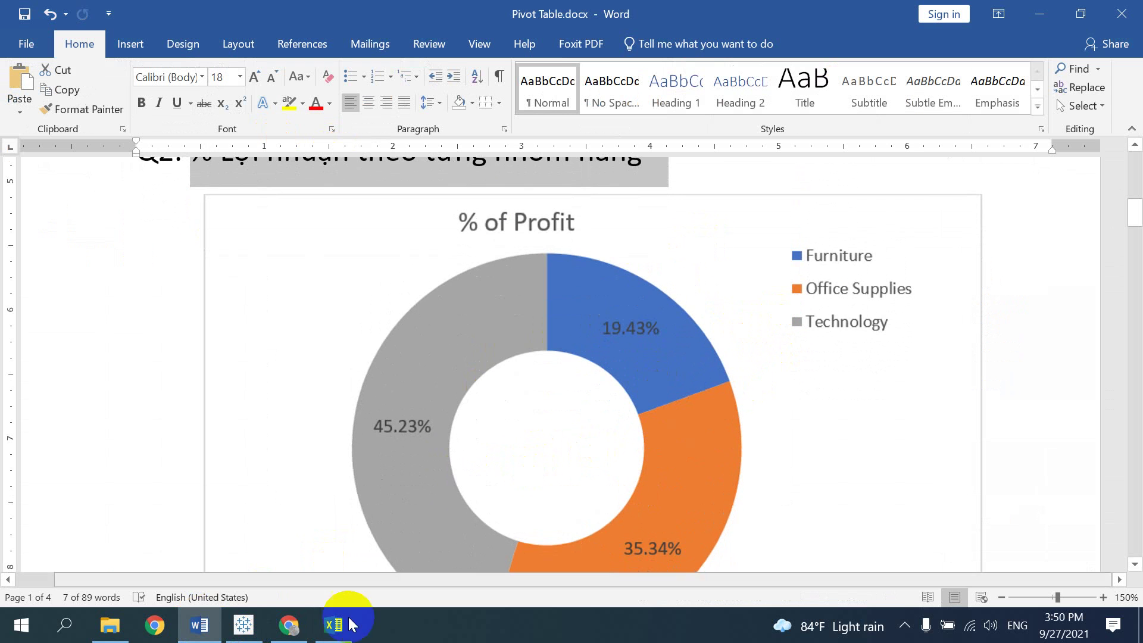
left_click(331, 625)
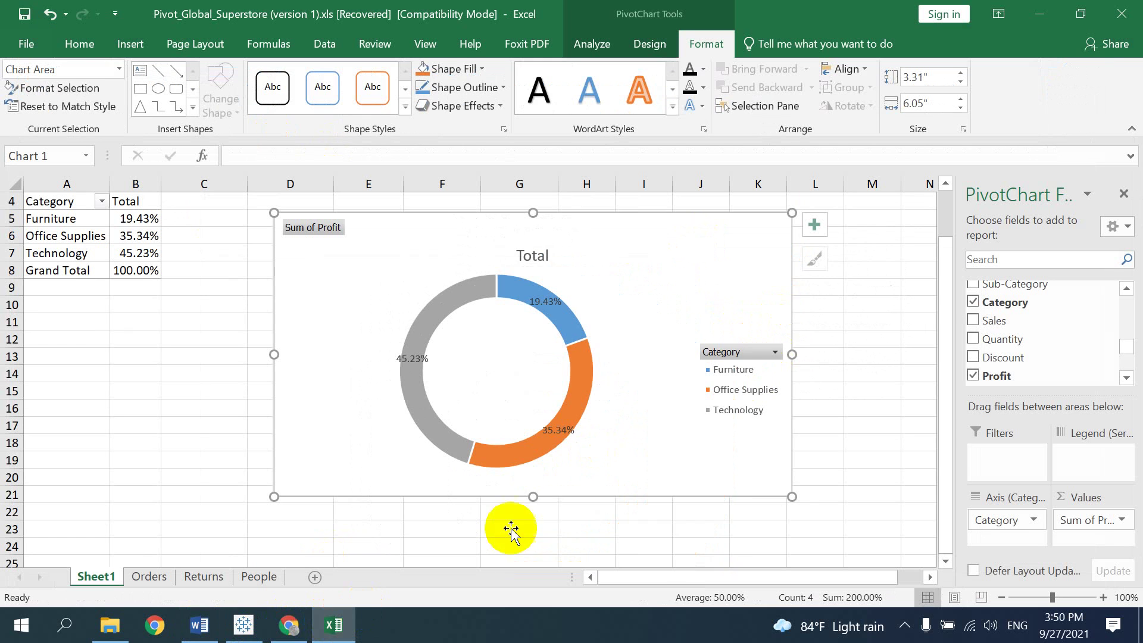
left_click(749, 352)
left_click(603, 261)
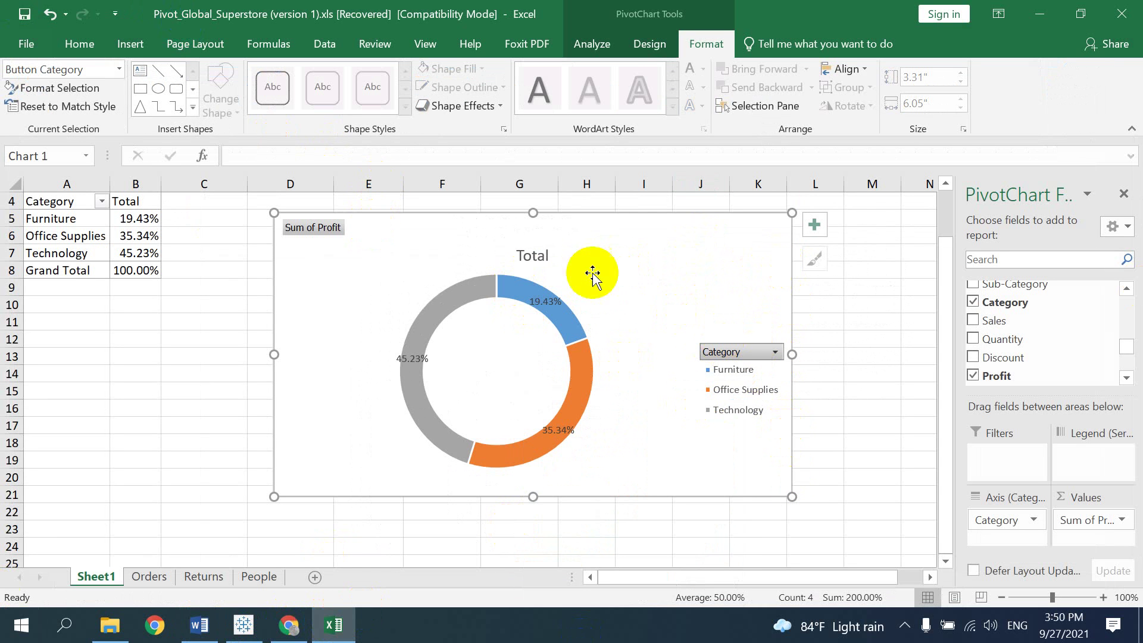
Scroll Word down to the Q3 '% Profit by Category and Customer Segments' chart.
left_click(186, 641)
scroll(479, 490, "down", 3)
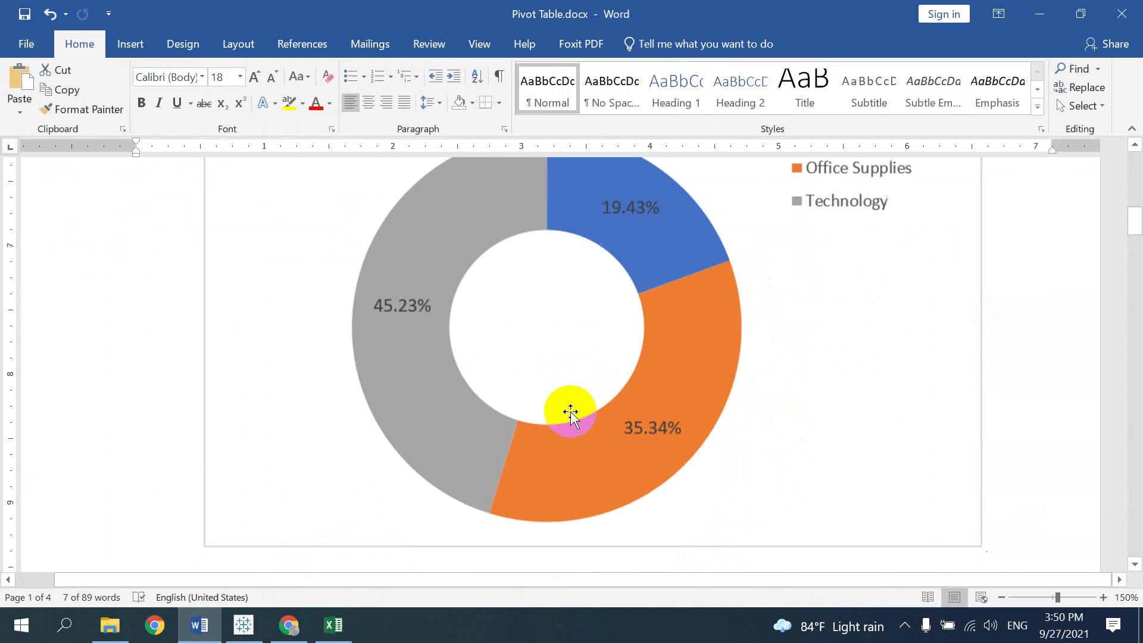
scroll(571, 413, "down", 8)
scroll(590, 398, "down", 2)
scroll(584, 396, "down", 3)
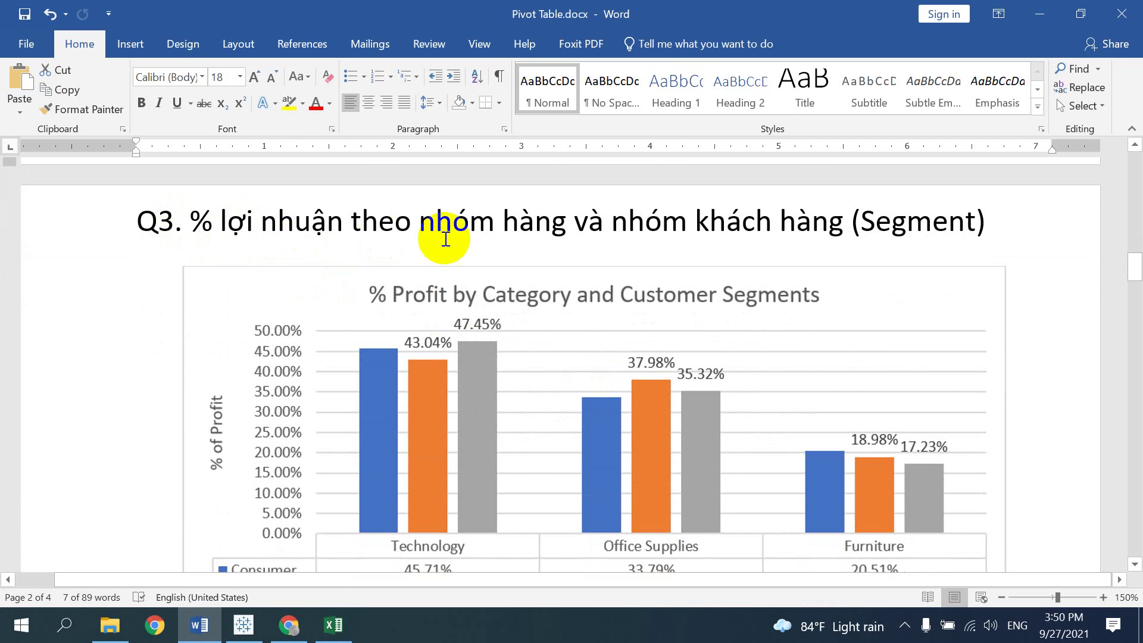
Scroll through the Q3 column chart and its data table, then return to Excel's doughnut chart.
scroll(666, 242, "down", 3)
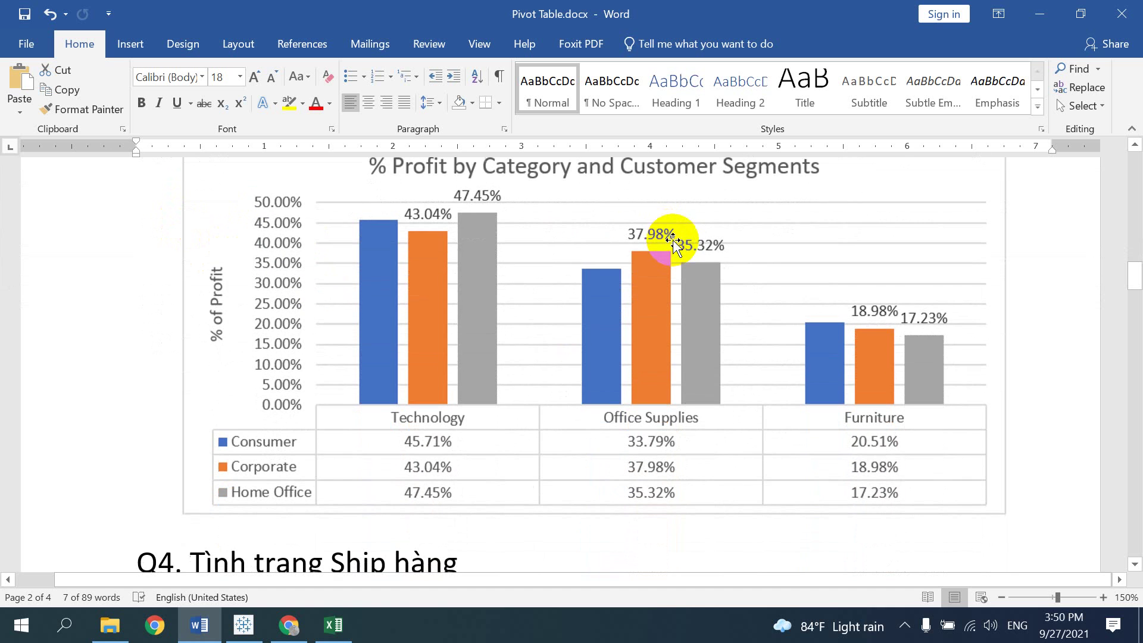
scroll(511, 356, "up", 2)
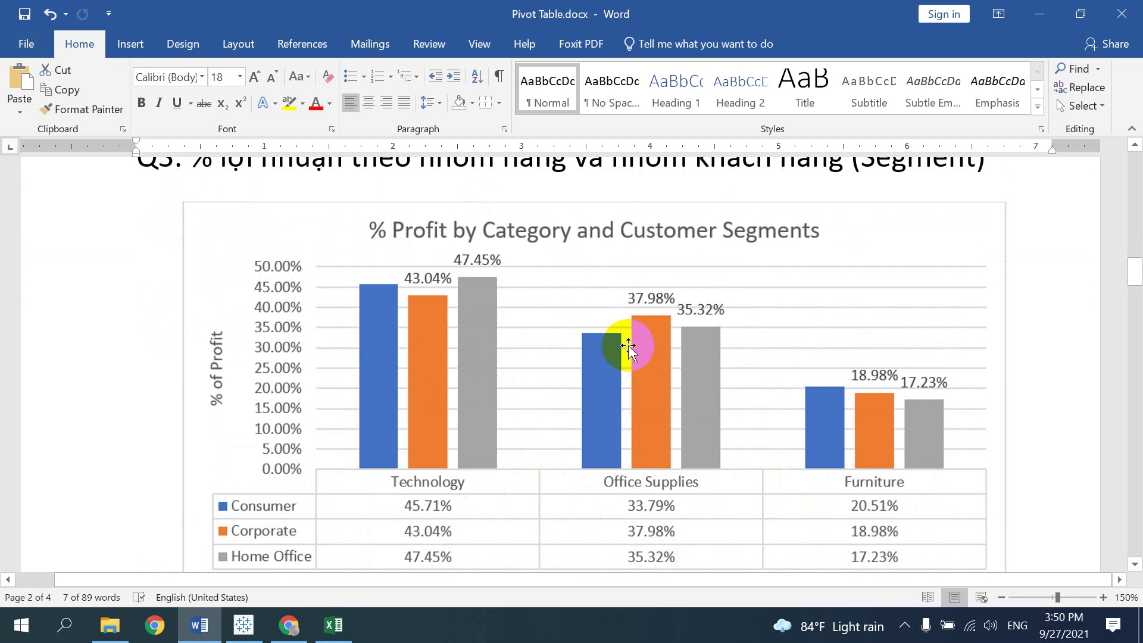
scroll(774, 279, "up", 1)
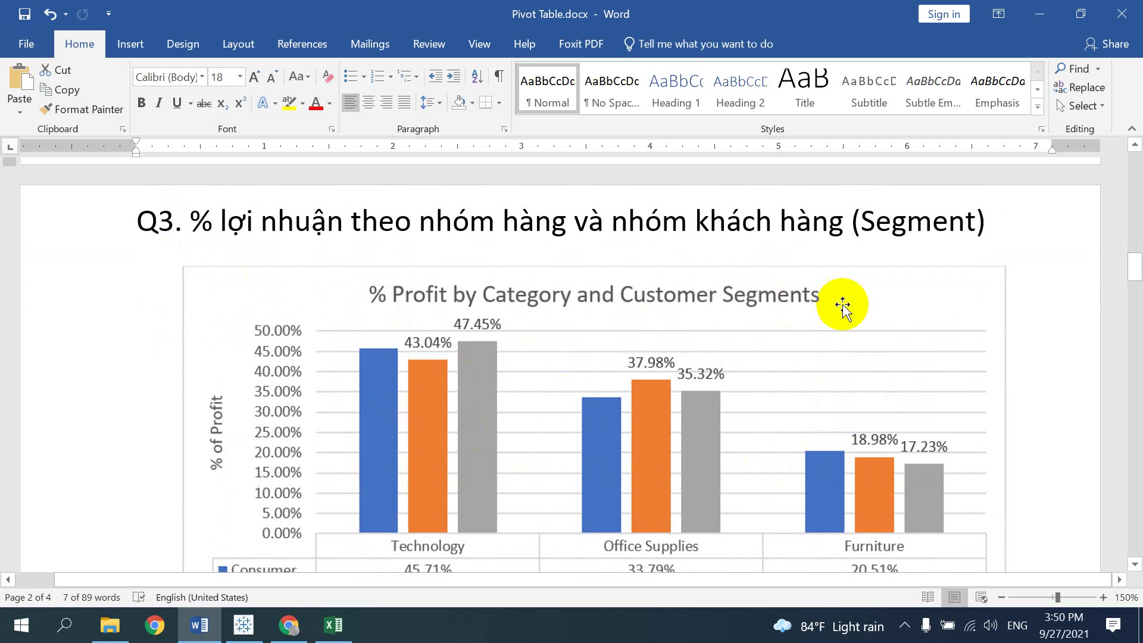
scroll(724, 312, "down", 2)
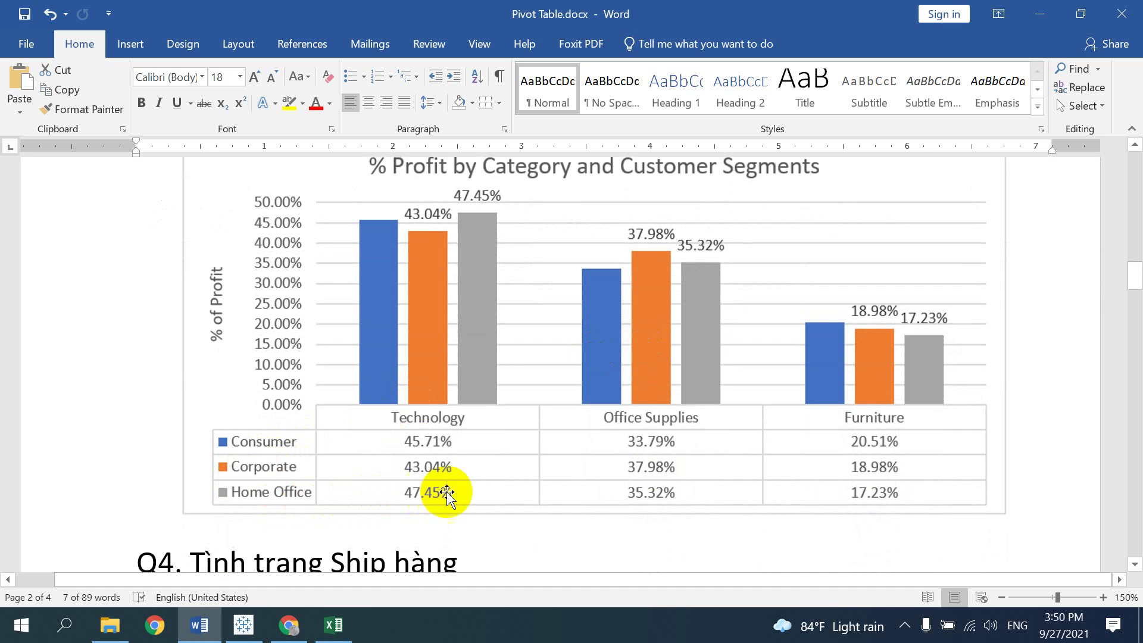
left_click(333, 625)
Delete the doughnut PivotChart and clear Category and Sum of Profit from the pivot fields.
left_click(558, 231)
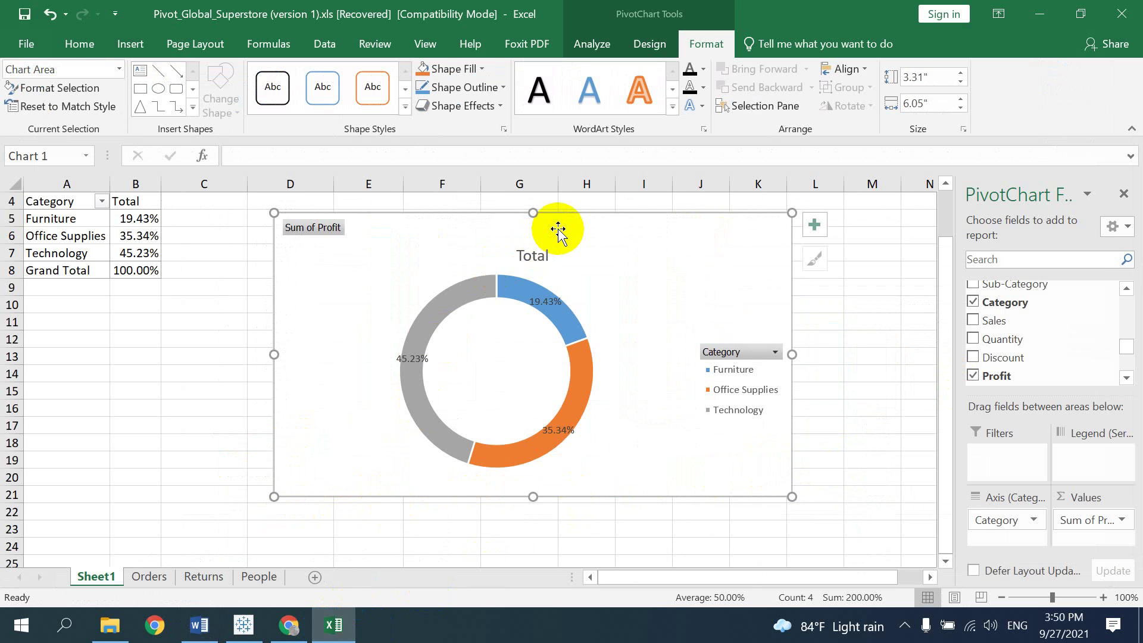
key("Delete")
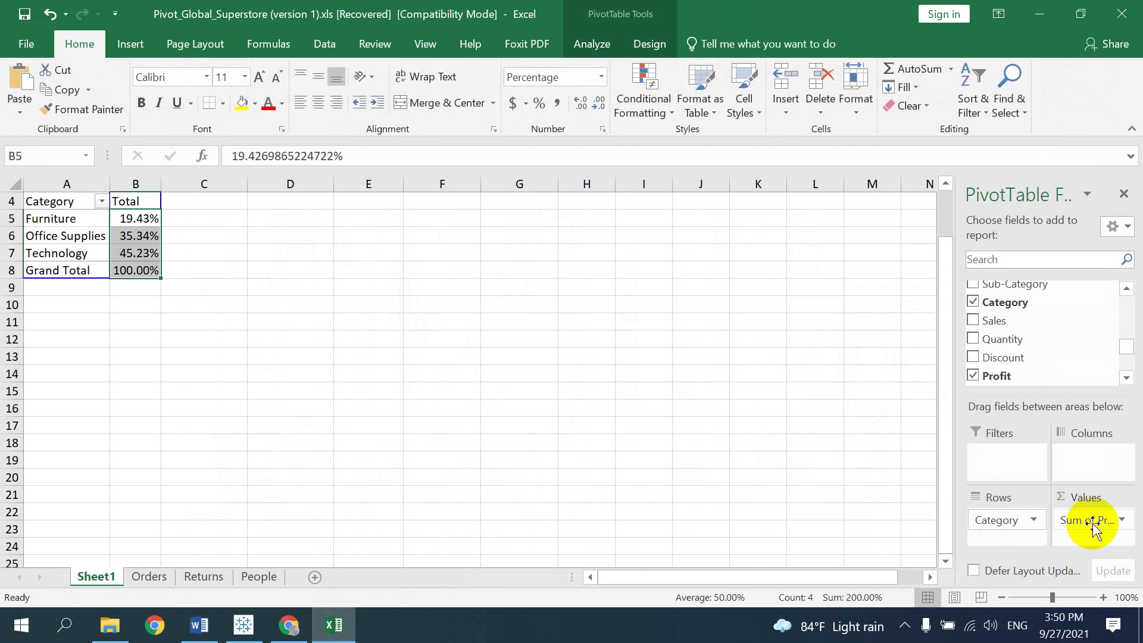
left_click_drag(1016, 520, 1066, 485)
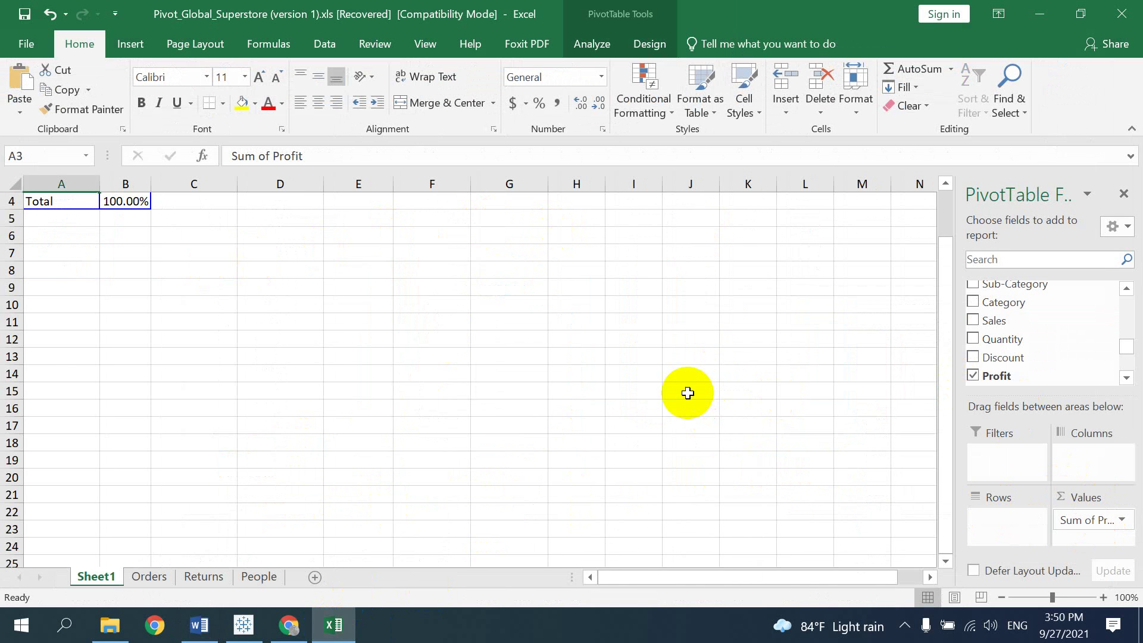
left_click_drag(1100, 520, 687, 390)
left_click(191, 270)
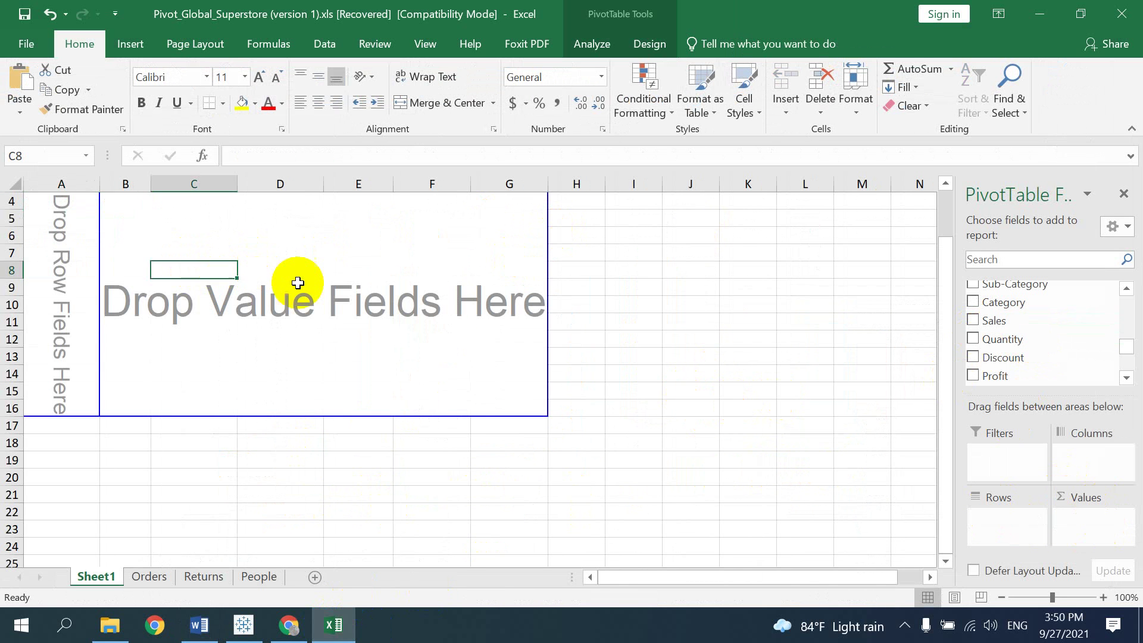
scroll(306, 282, "up", 1)
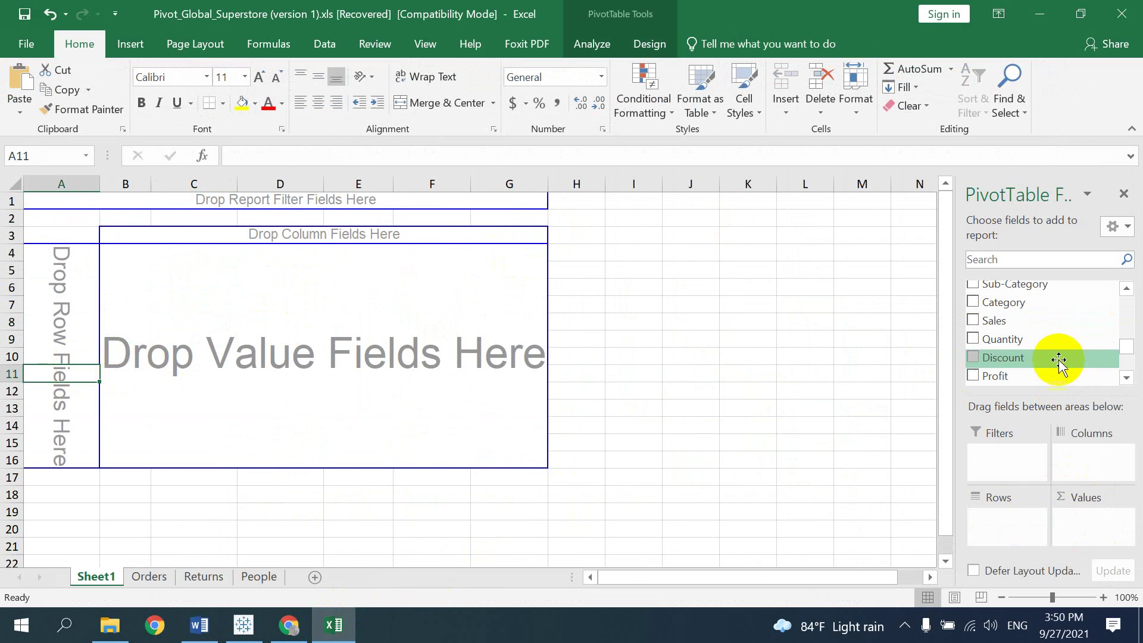
scroll(1044, 332, "down", 1)
scroll(1046, 332, "up", 1)
Place Category in the pivot rows and Segment across the columns.
left_click_drag(1018, 307, 63, 339)
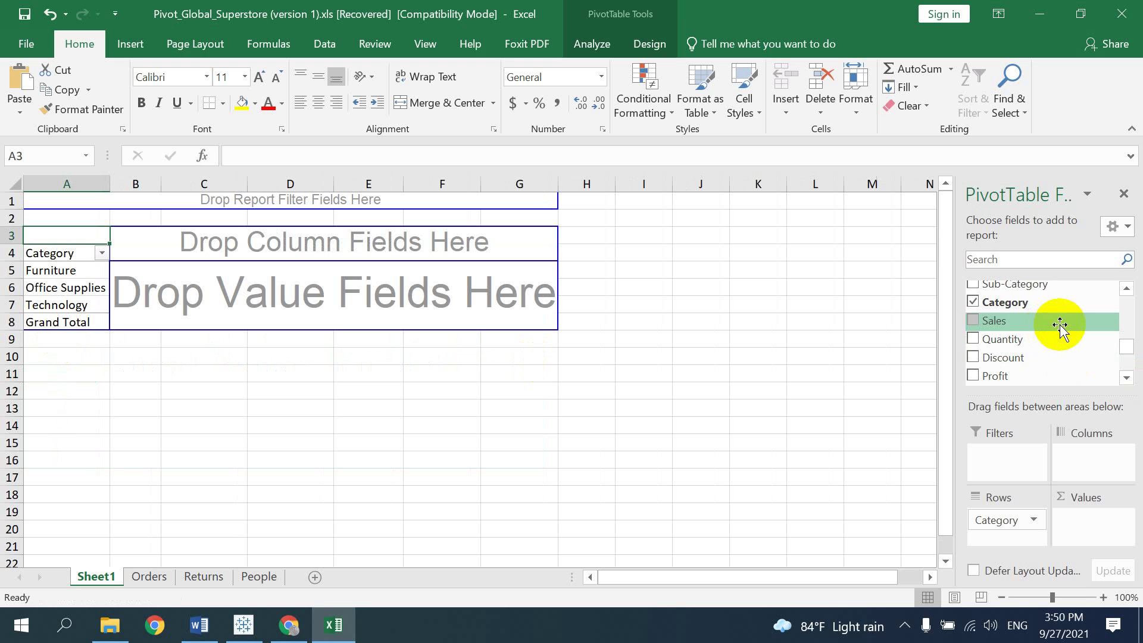
scroll(1060, 330, "up", 1)
scroll(1061, 327, "up", 1)
scroll(1061, 322, "up", 2)
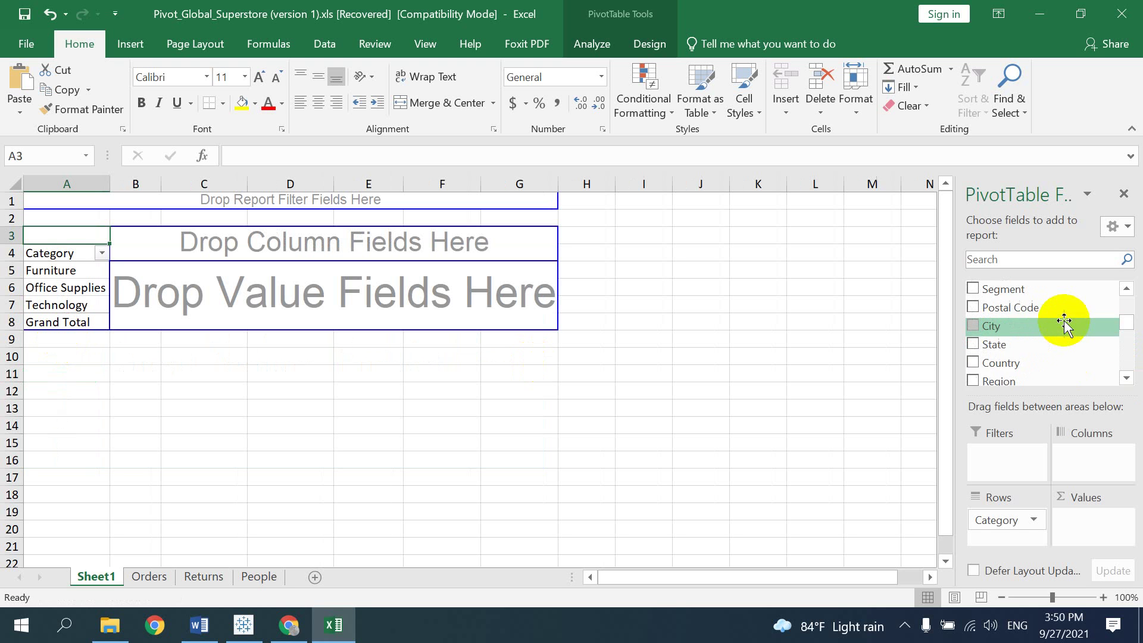
scroll(1062, 320, "up", 1)
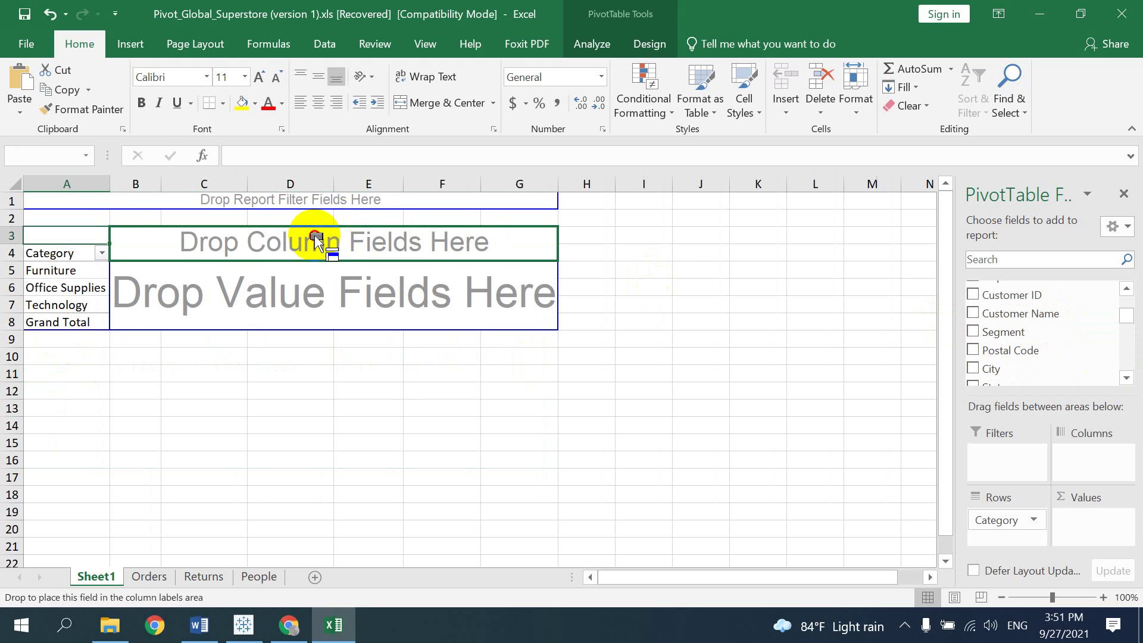
left_click_drag(1002, 334, 309, 241)
Add summed Profit as the values, totalling 1467457.291, and select B5:E8.
scroll(1065, 351, "down", 2)
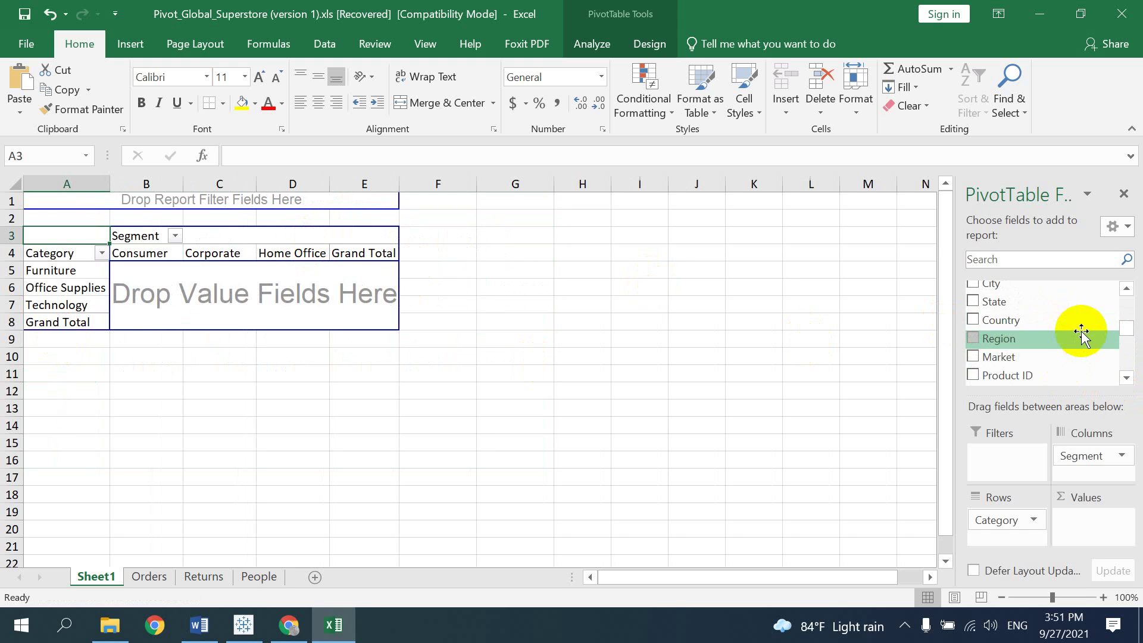
scroll(1082, 334, "down", 1)
scroll(1075, 334, "down", 1)
scroll(1063, 336, "down", 1)
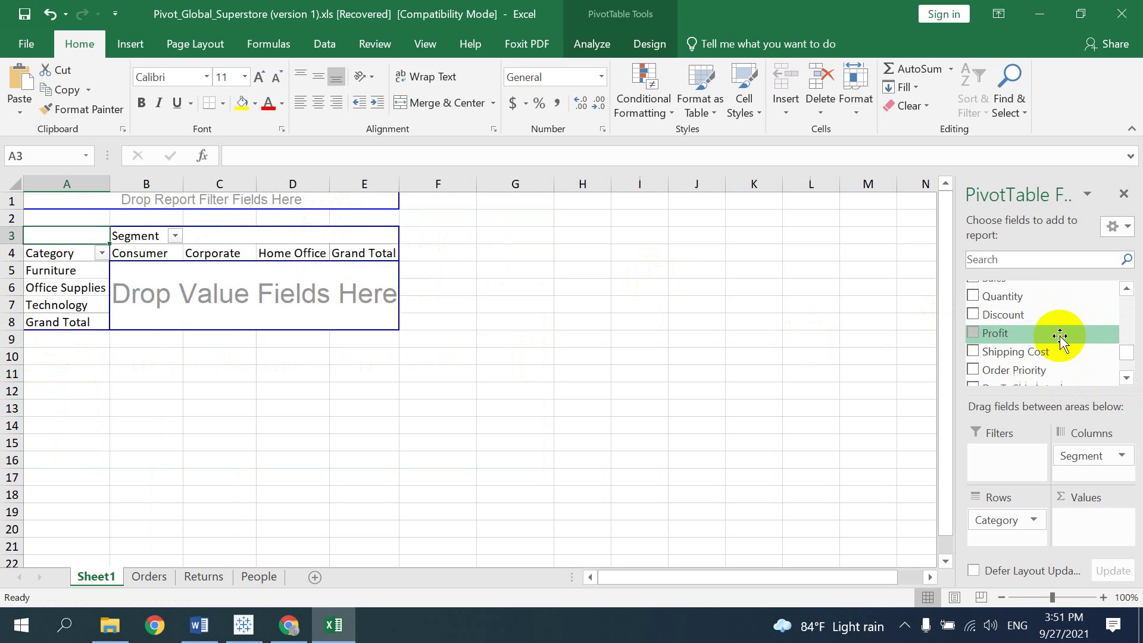
scroll(1060, 337, "down", 1)
scroll(1061, 337, "up", 2)
scroll(1062, 337, "up", 1)
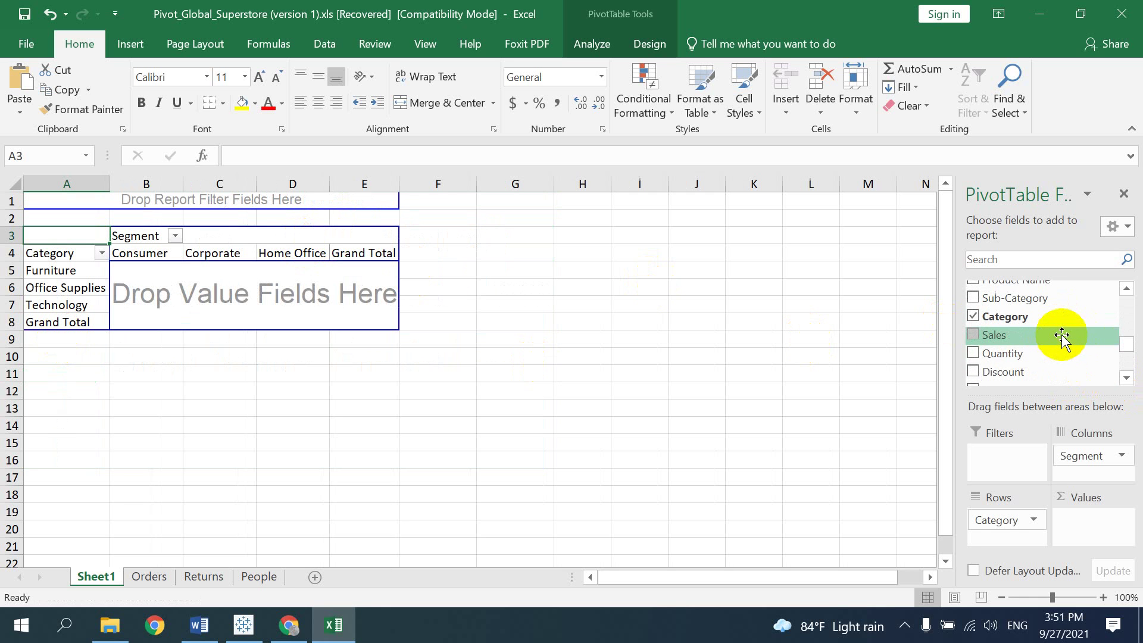
scroll(1062, 336, "down", 1)
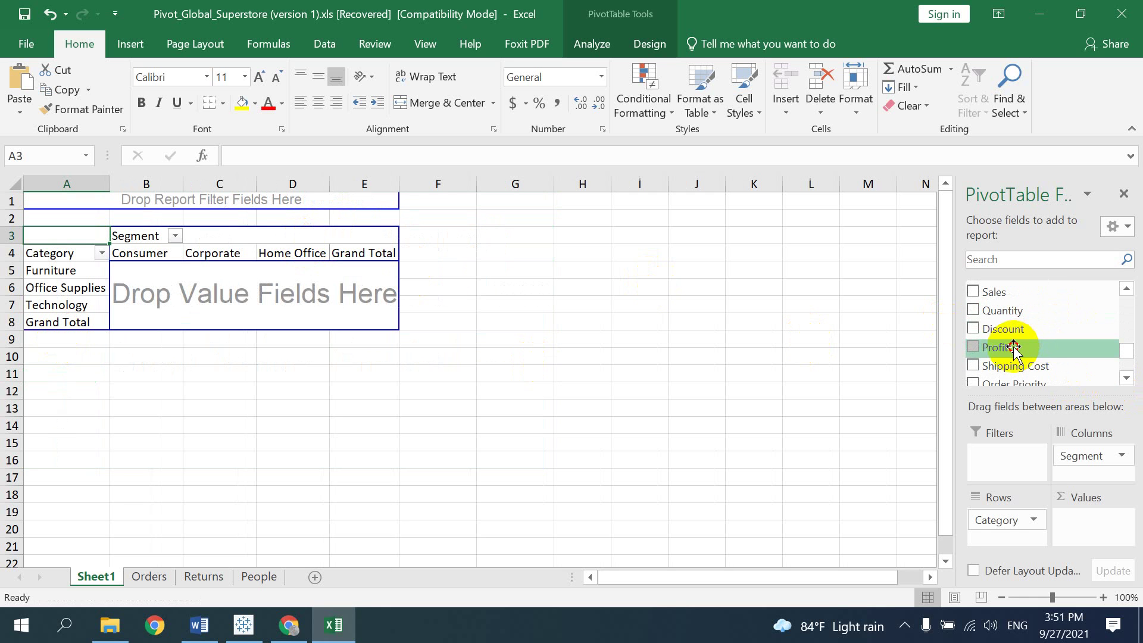
mouse_move(1014, 348)
left_mouse_down()
mouse_move(242, 302)
mouse_move(245, 292)
left_mouse_up()
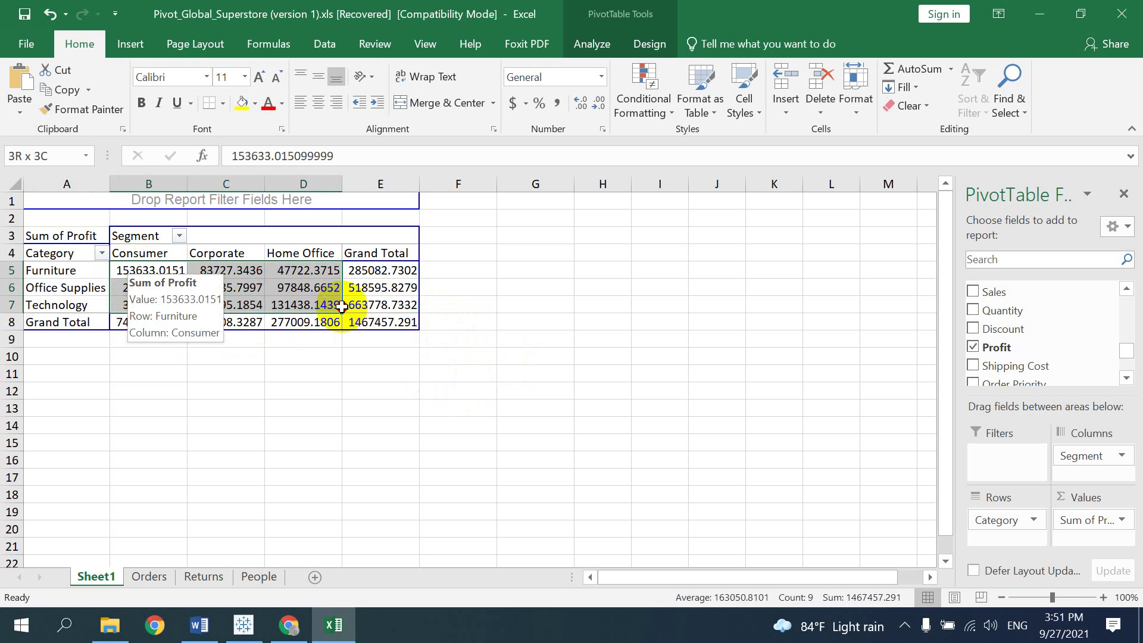
left_click_drag(135, 269, 381, 321)
Display the B5:E8 profit values as % of Column Total, each Segment summing to 100%.
right_click(172, 280)
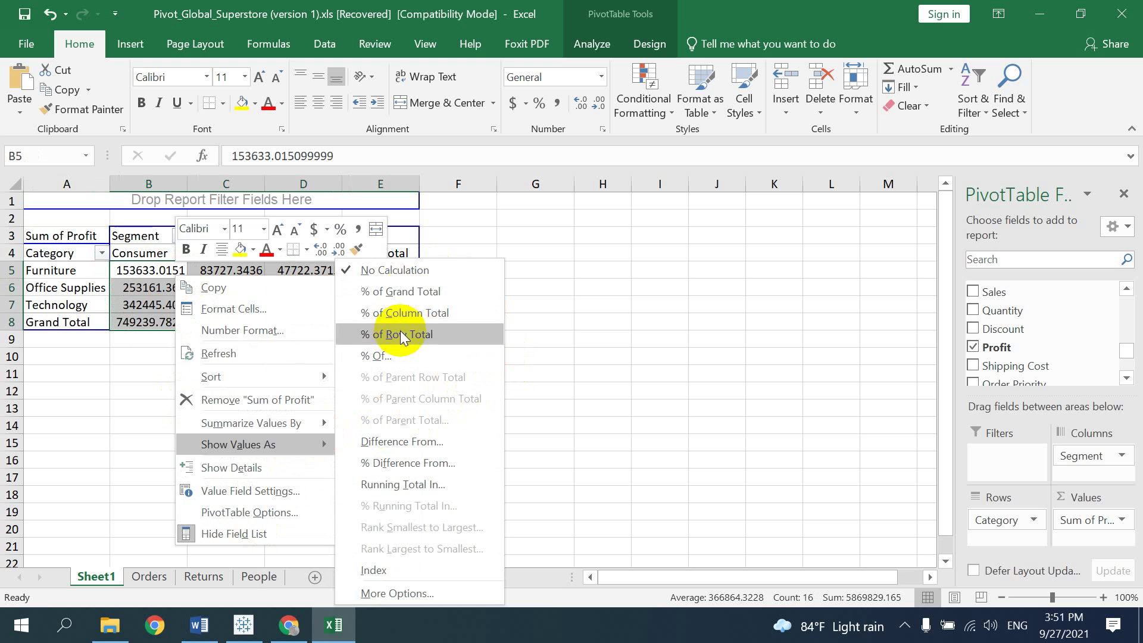
left_click(200, 625)
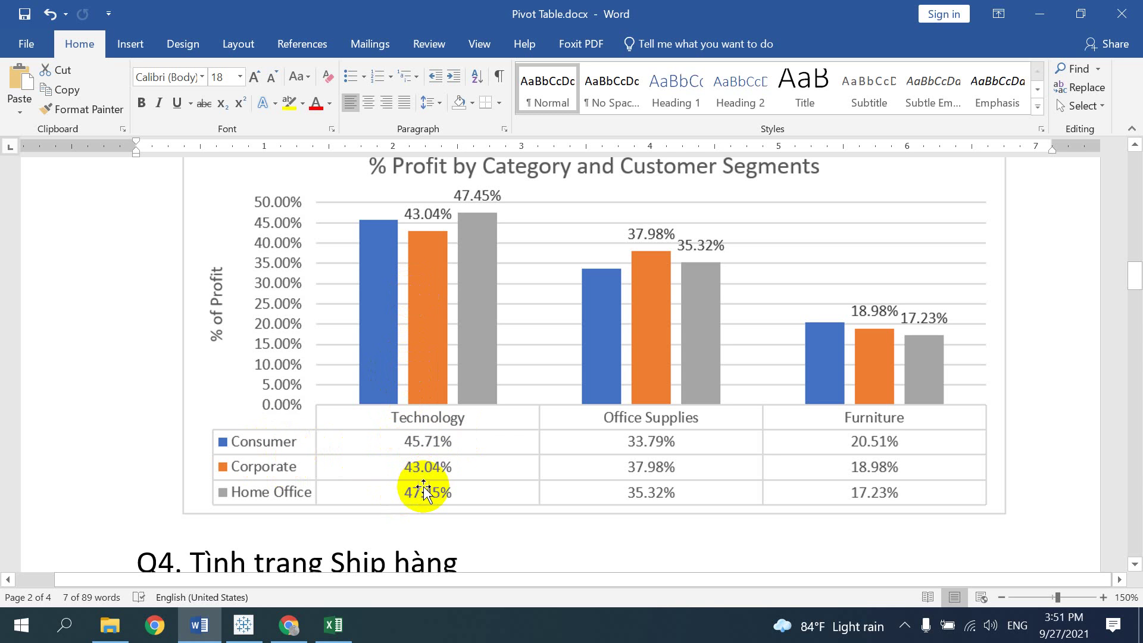
left_click(333, 625)
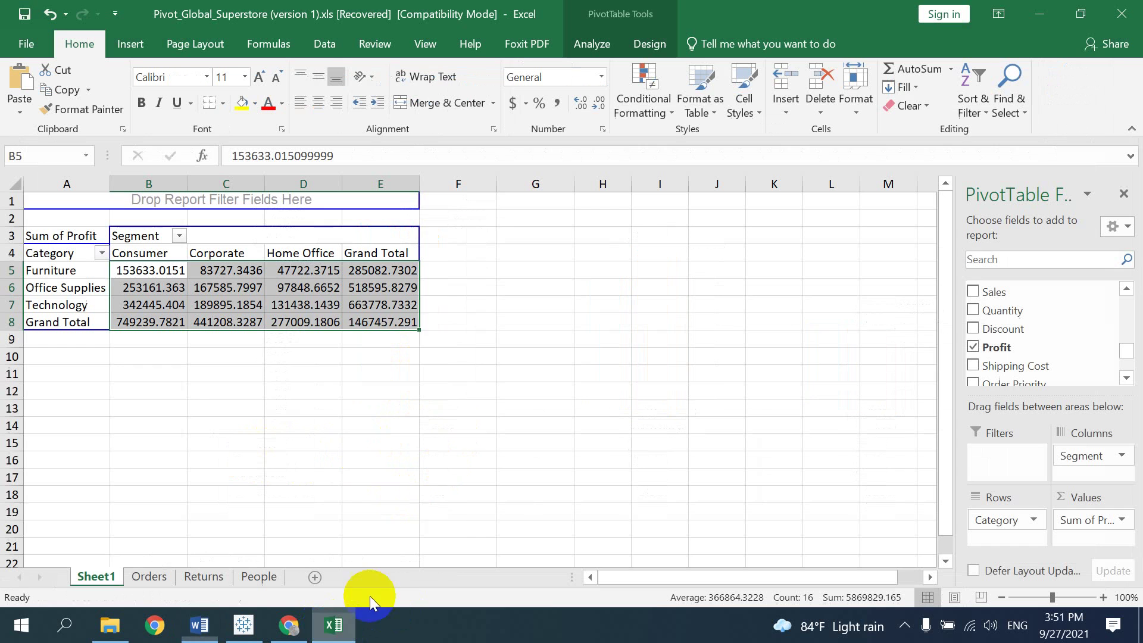
right_click(302, 280)
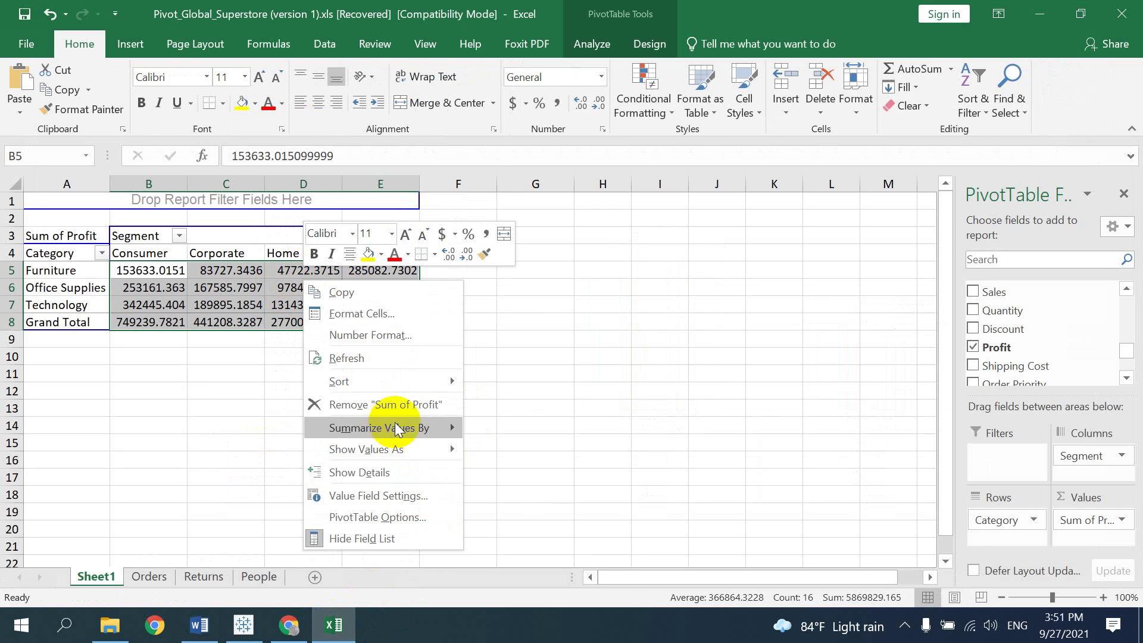
mouse_move(366, 448)
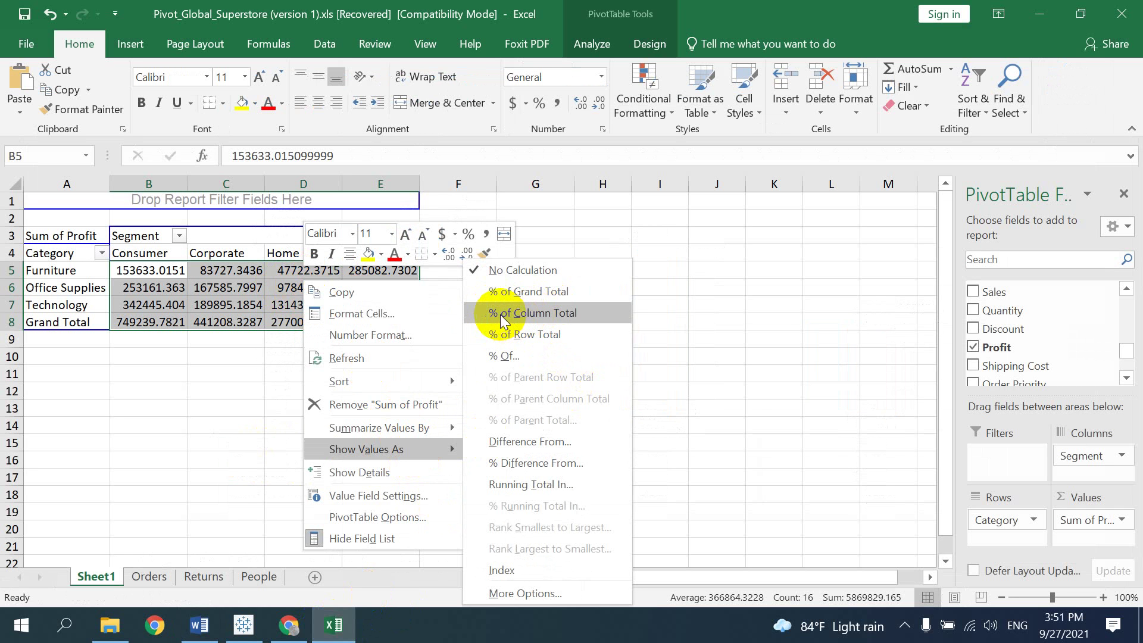
left_click(547, 314)
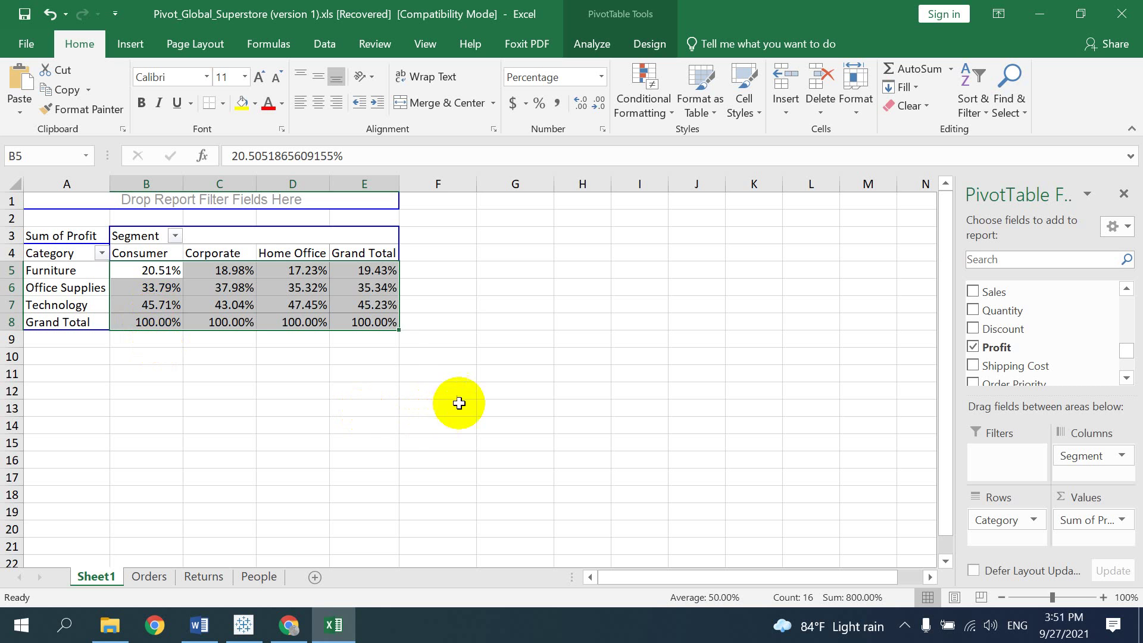
Insert a clustered column PivotChart from the Segment profit percentage pivot table.
left_click(310, 273)
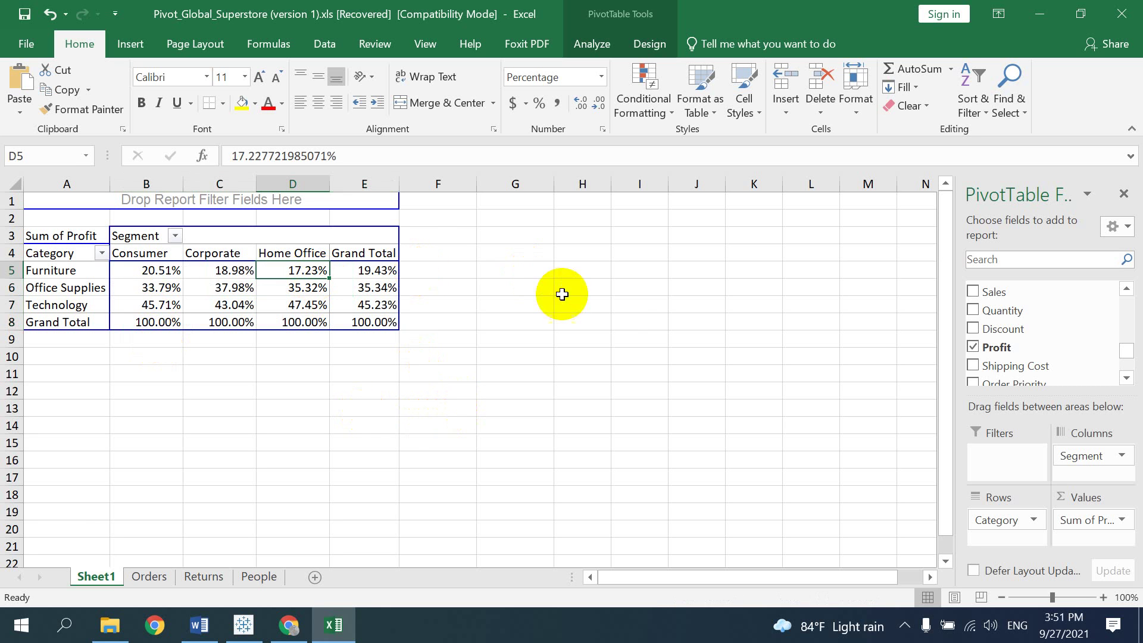
left_click(661, 46)
left_click(576, 48)
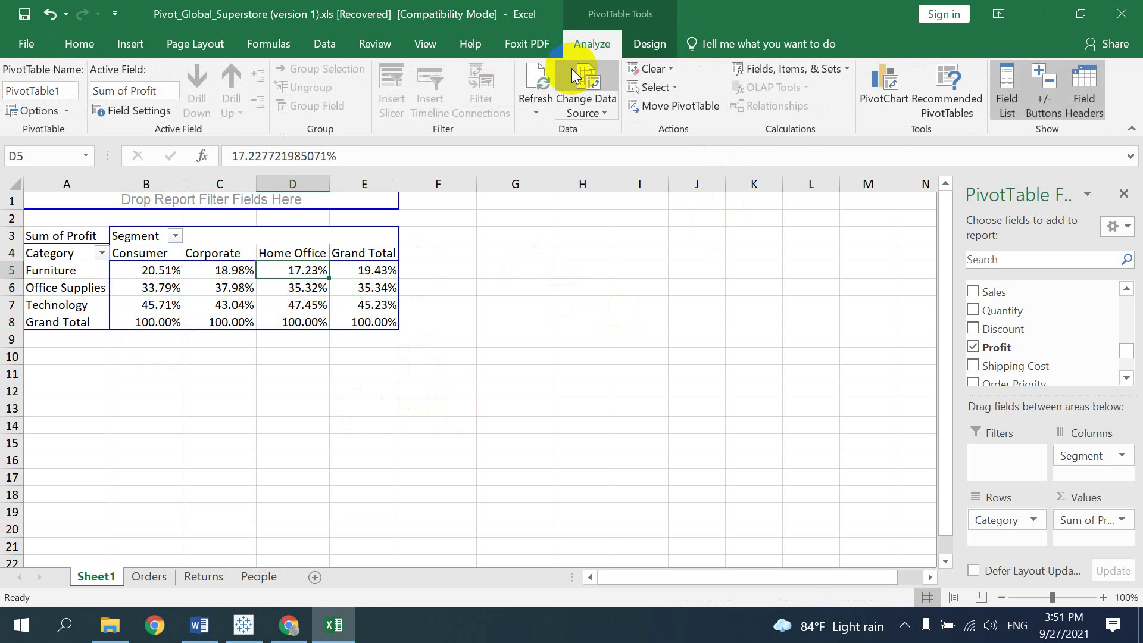
left_click(875, 89)
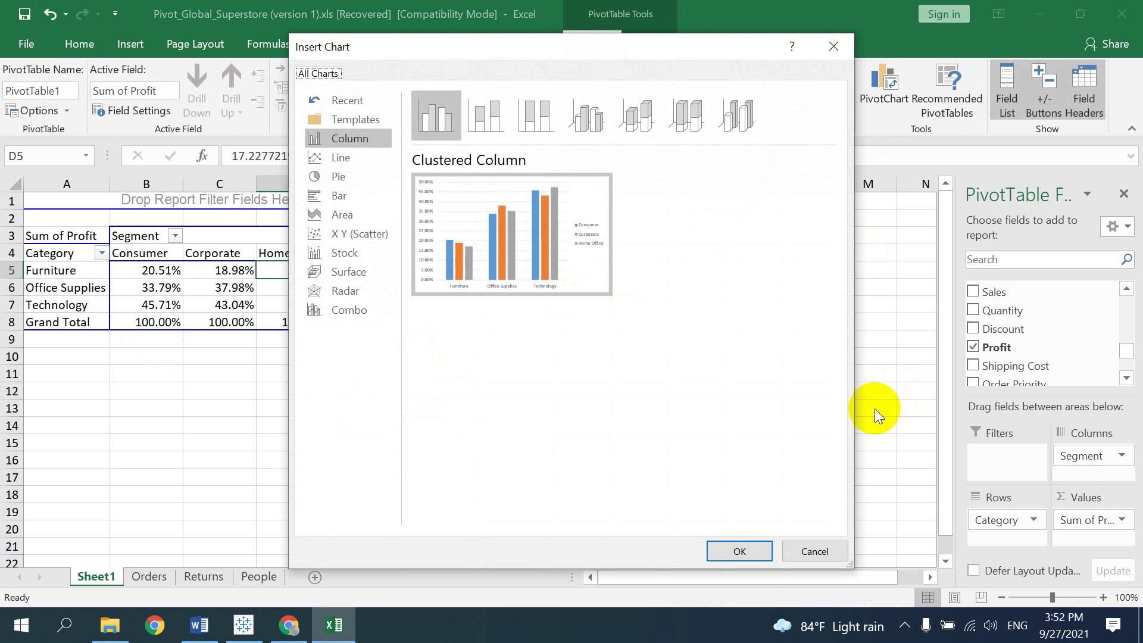
mouse_move(436, 114)
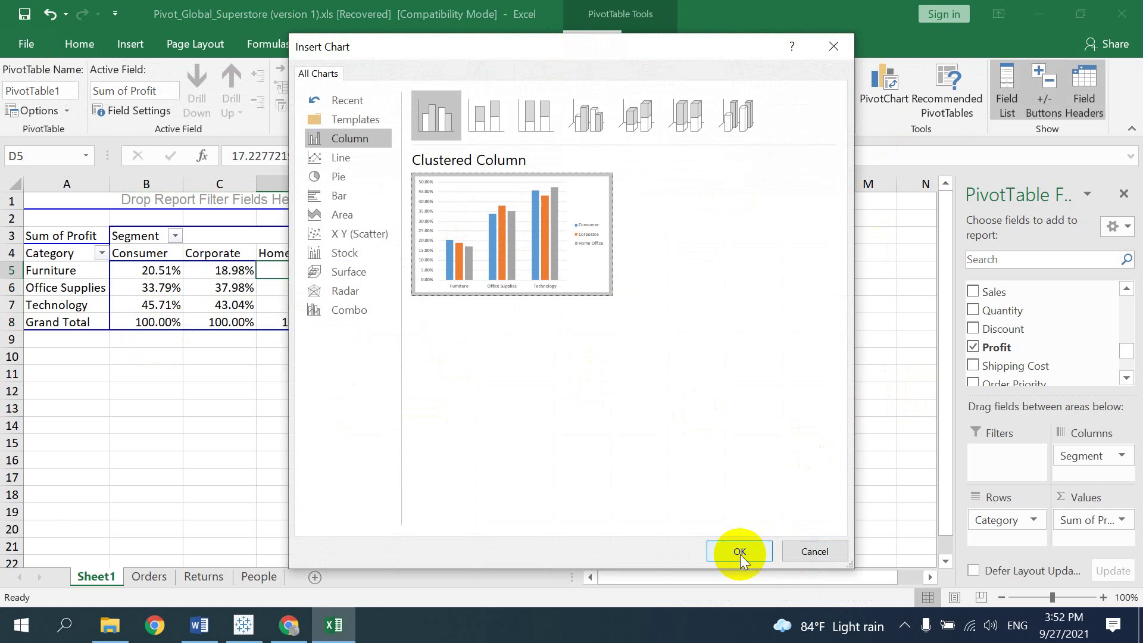
left_click(739, 551)
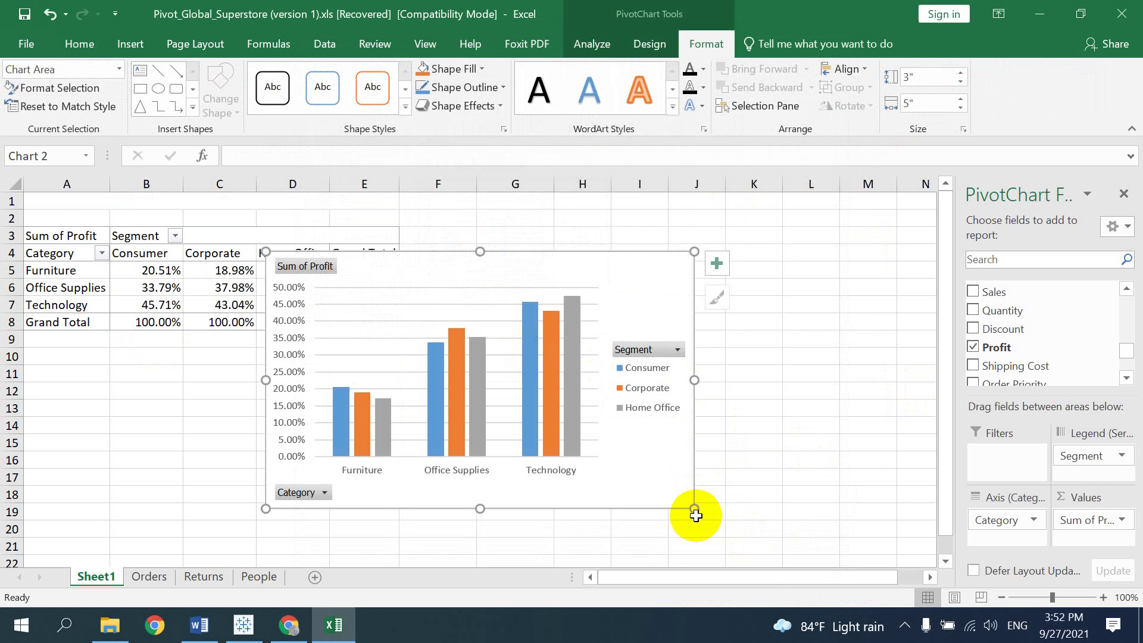
Enlarge the PivotChart to about 3.24 by 6.41 inches, comparing it with Word's version.
left_click_drag(692, 507, 817, 527)
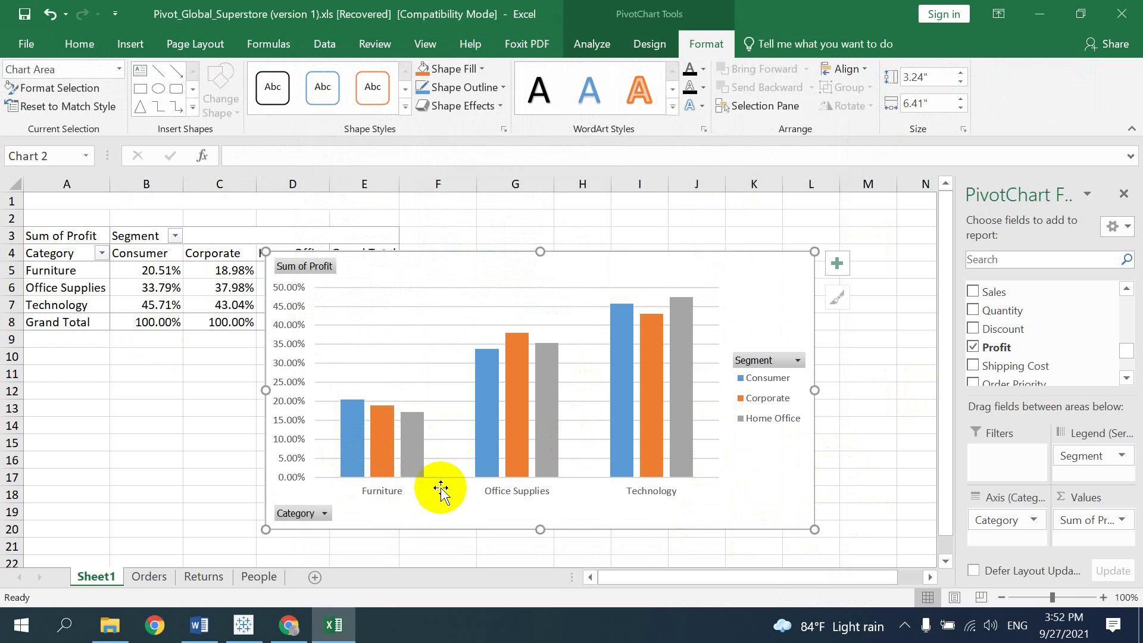
left_click(199, 625)
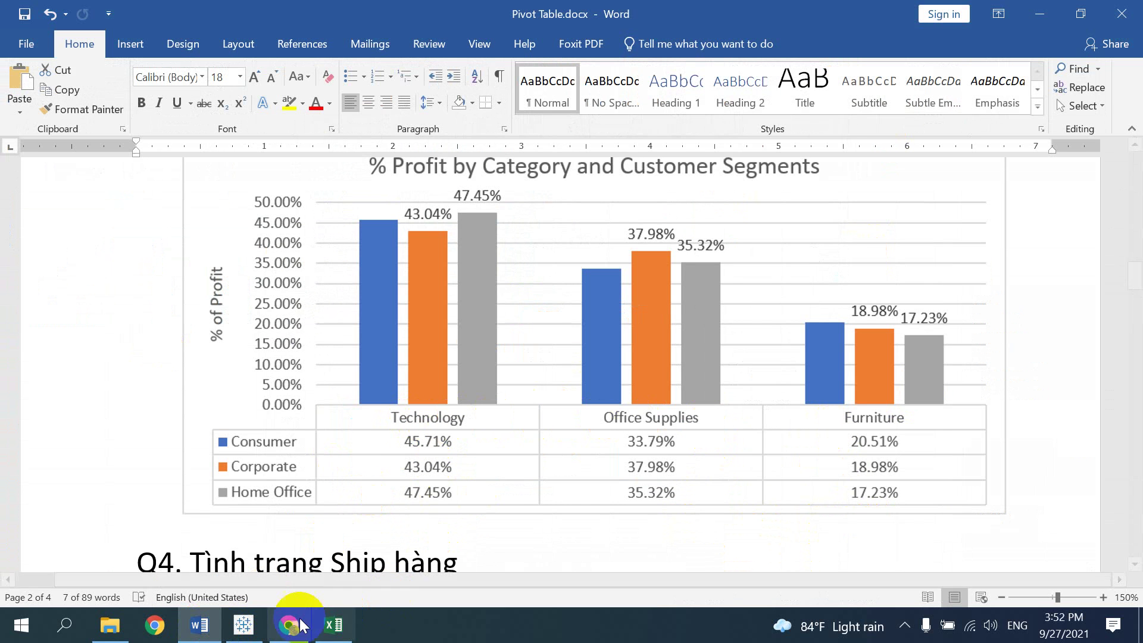
left_click(336, 628)
Sort the profit chart's categories largest to smallest and add data labels to the bars.
right_click(674, 305)
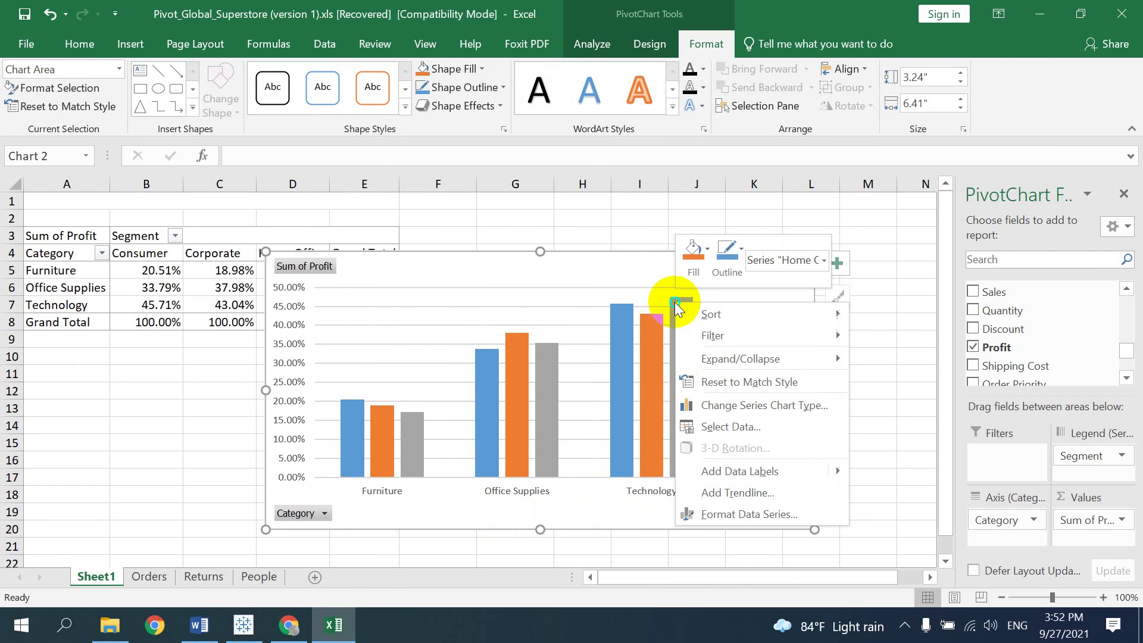
mouse_move(712, 315)
left_click(878, 335)
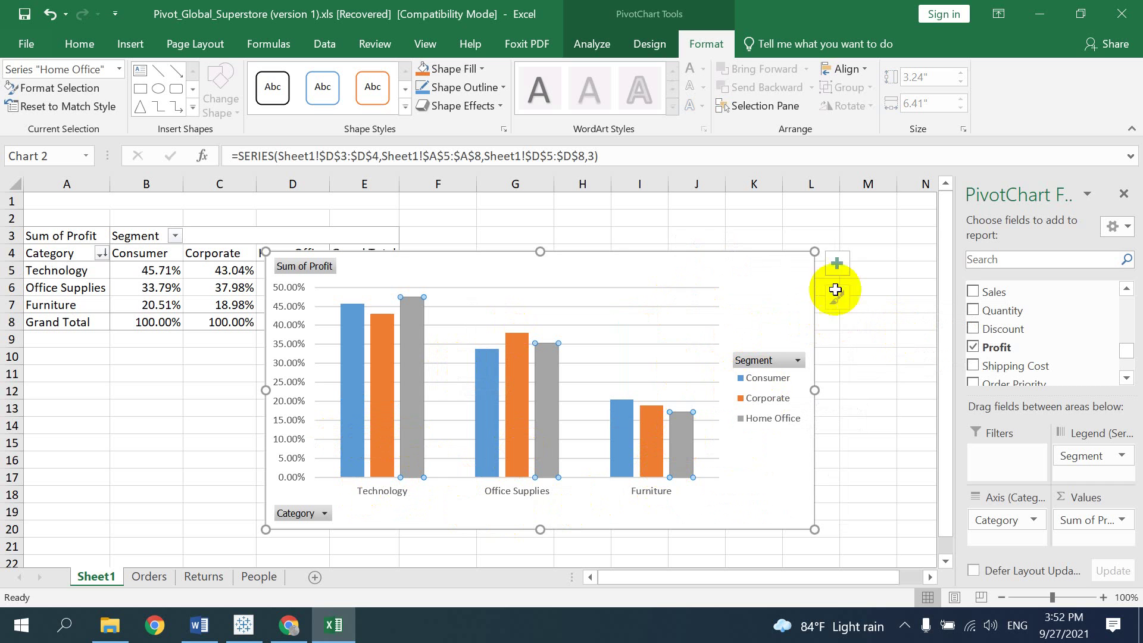
left_click(837, 268)
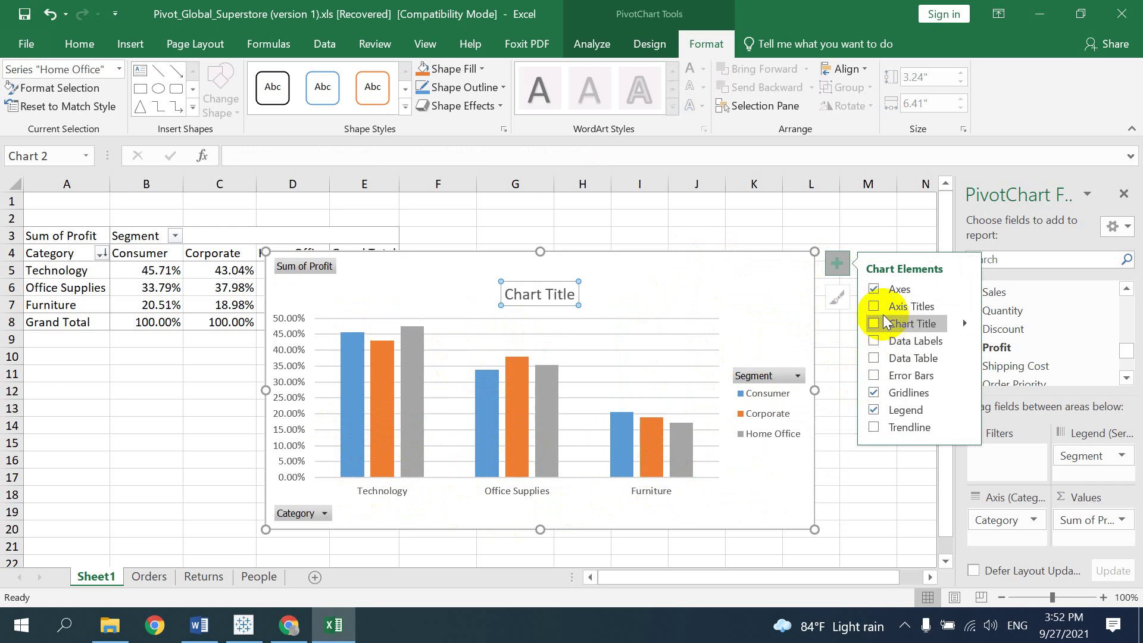
left_click(878, 345)
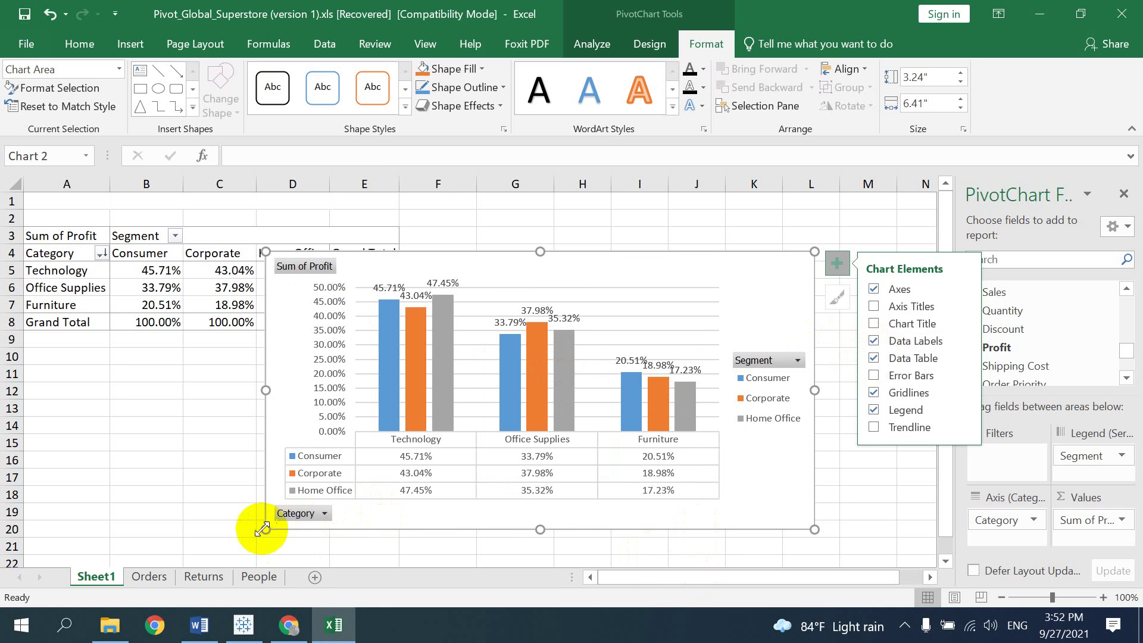
left_click(242, 530)
Move the Segment PivotChart beside the pivot table and size it to about 3.24 by 7.38 inches.
left_click_drag(243, 530, 50, 528)
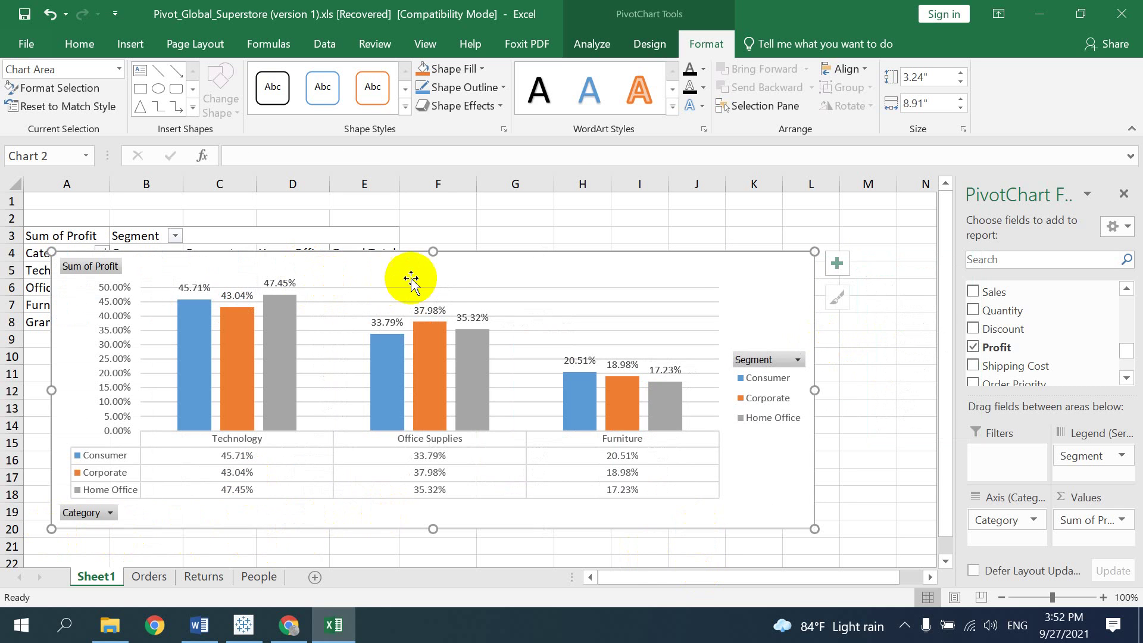
left_click_drag(415, 262, 443, 290)
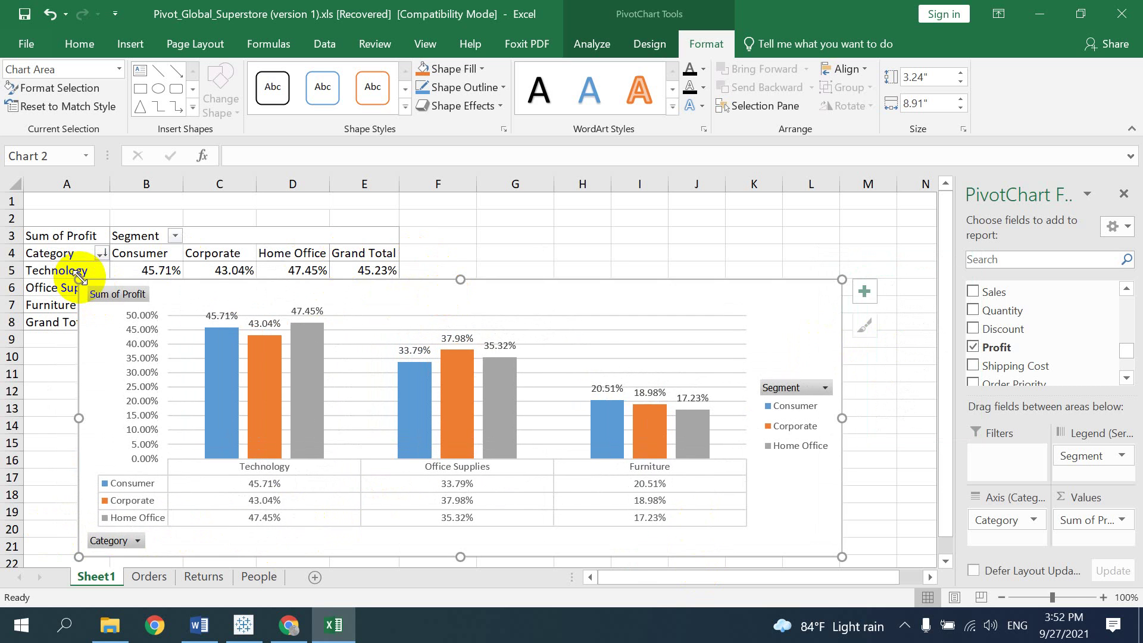
left_click_drag(79, 279, 237, 345)
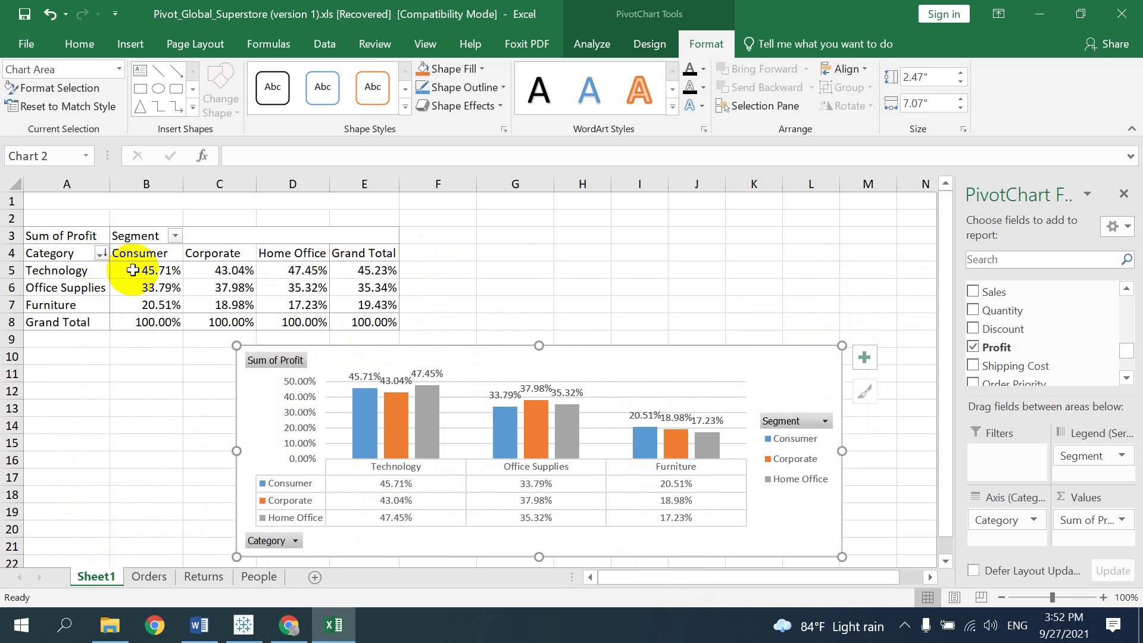
mouse_move(132, 271)
left_mouse_down()
mouse_move(365, 288)
mouse_move(371, 320)
left_mouse_up()
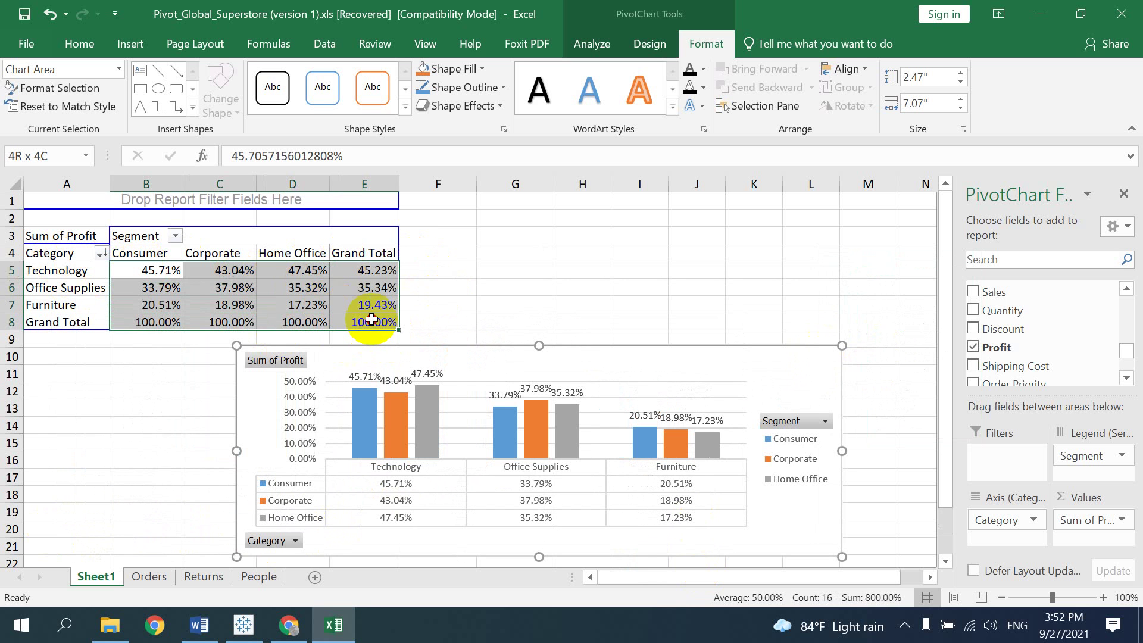
left_click(564, 365)
left_click_drag(579, 352, 551, 255)
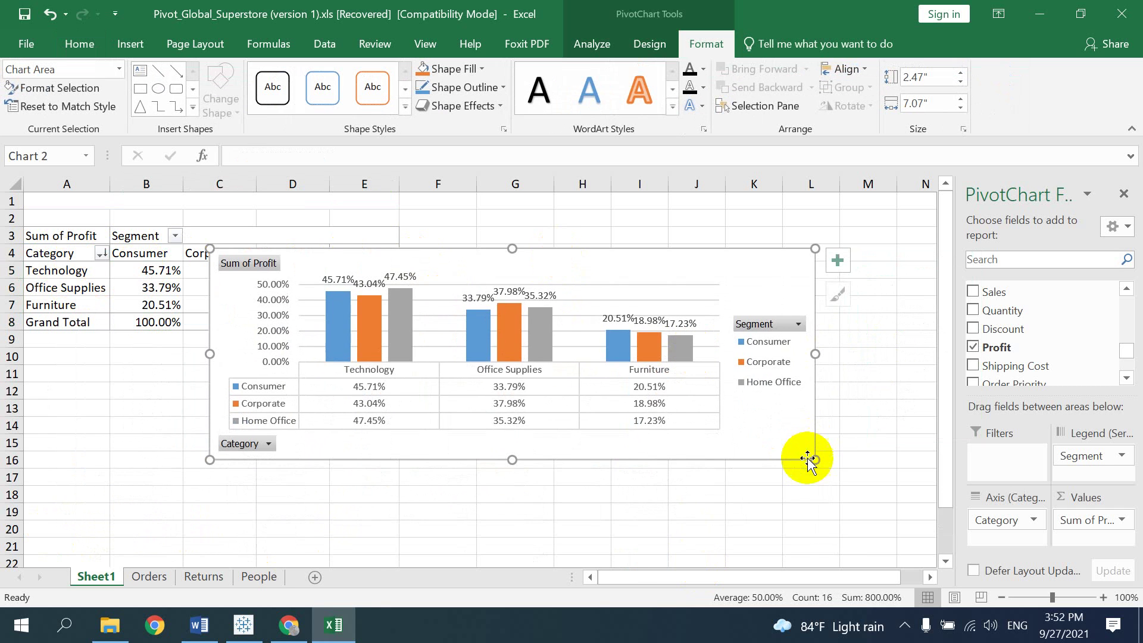
left_click_drag(815, 460, 781, 550)
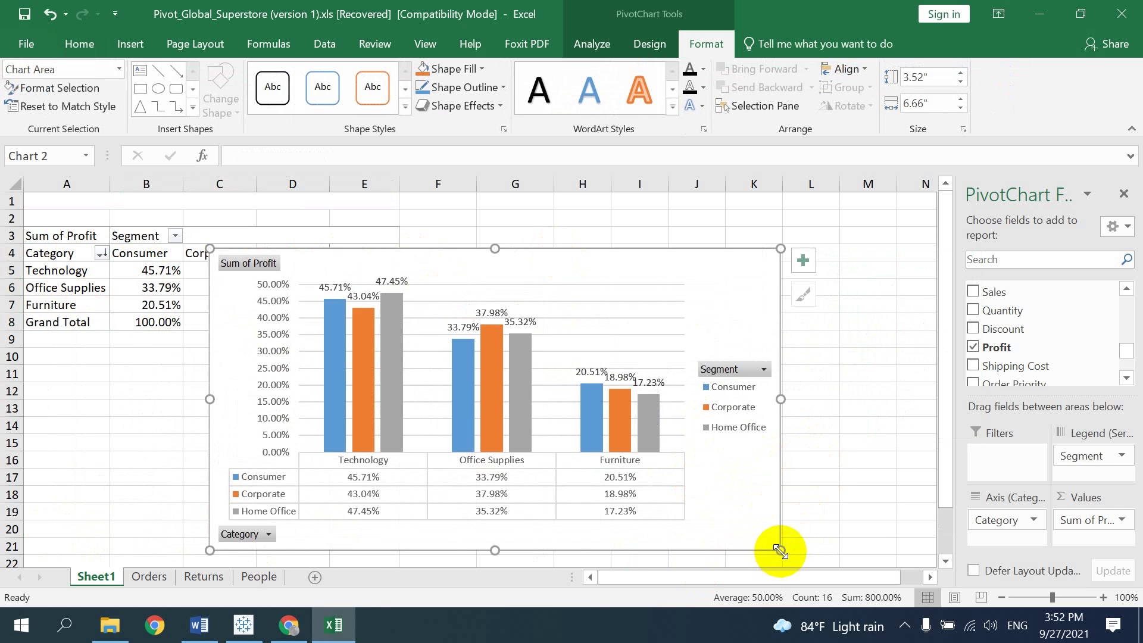
left_click_drag(780, 550, 841, 526)
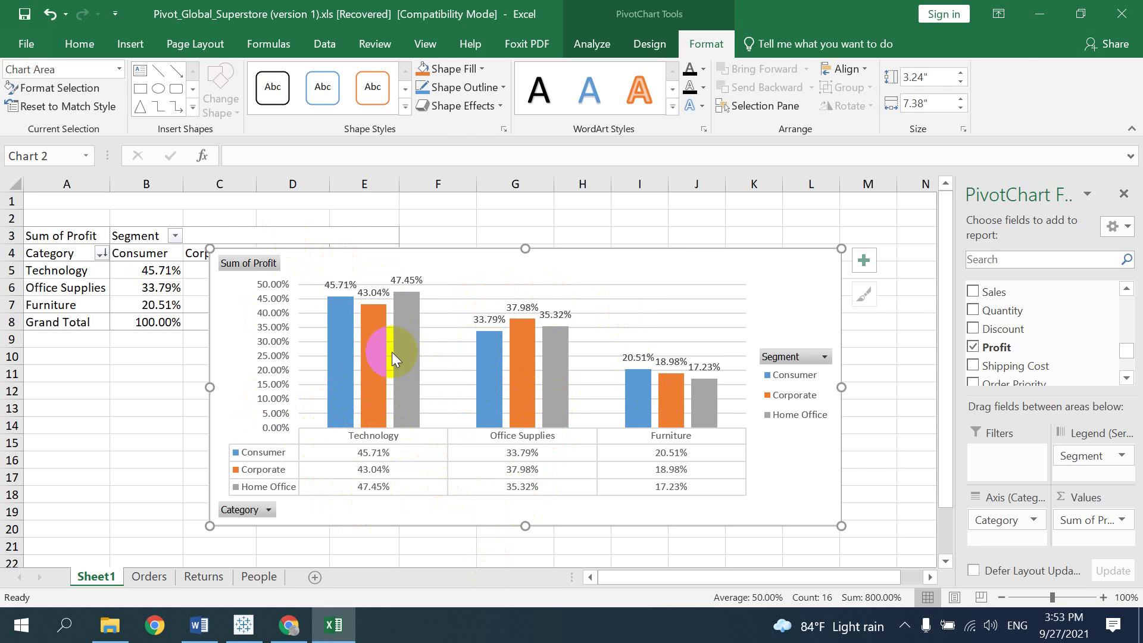
left_click(200, 624)
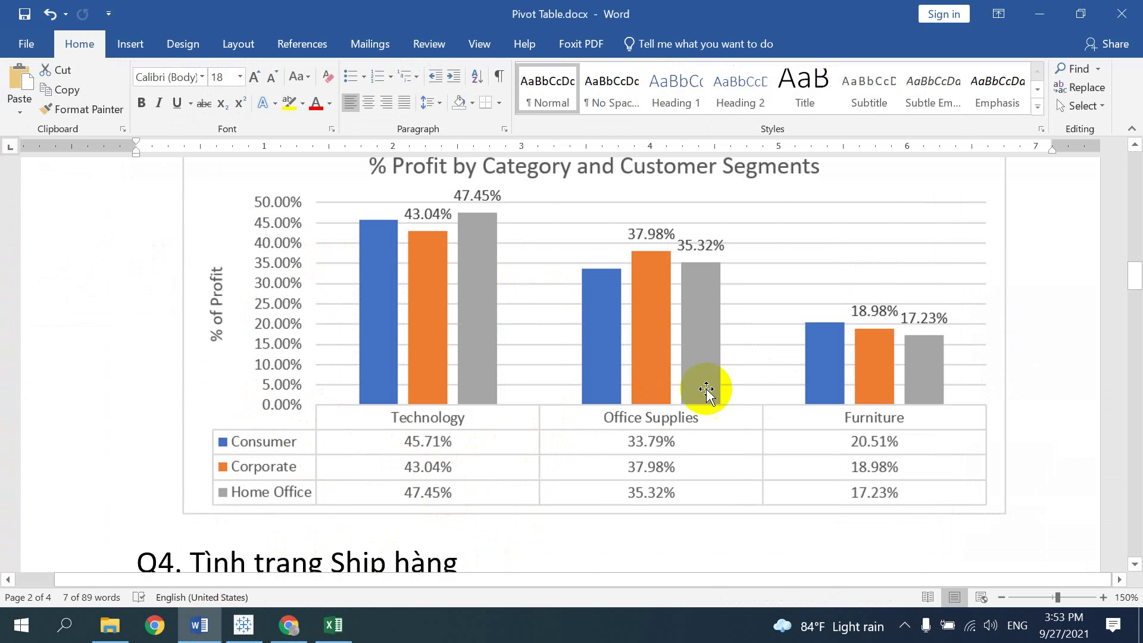
scroll(582, 431, "up", 1)
scroll(591, 410, "down", 1)
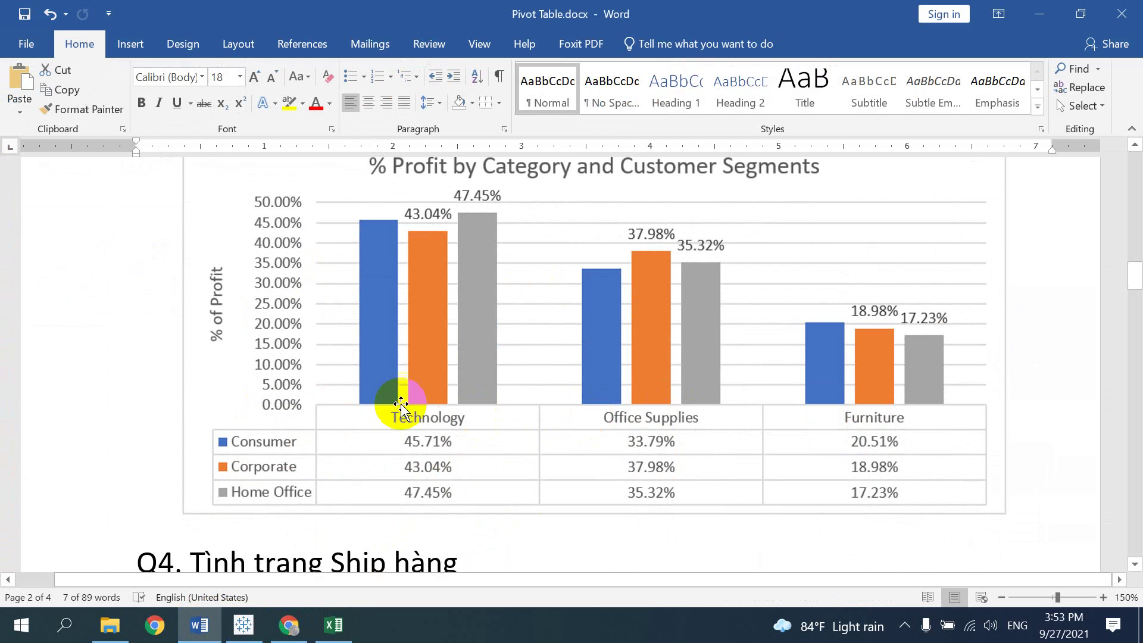
scroll(436, 306, "down", 2)
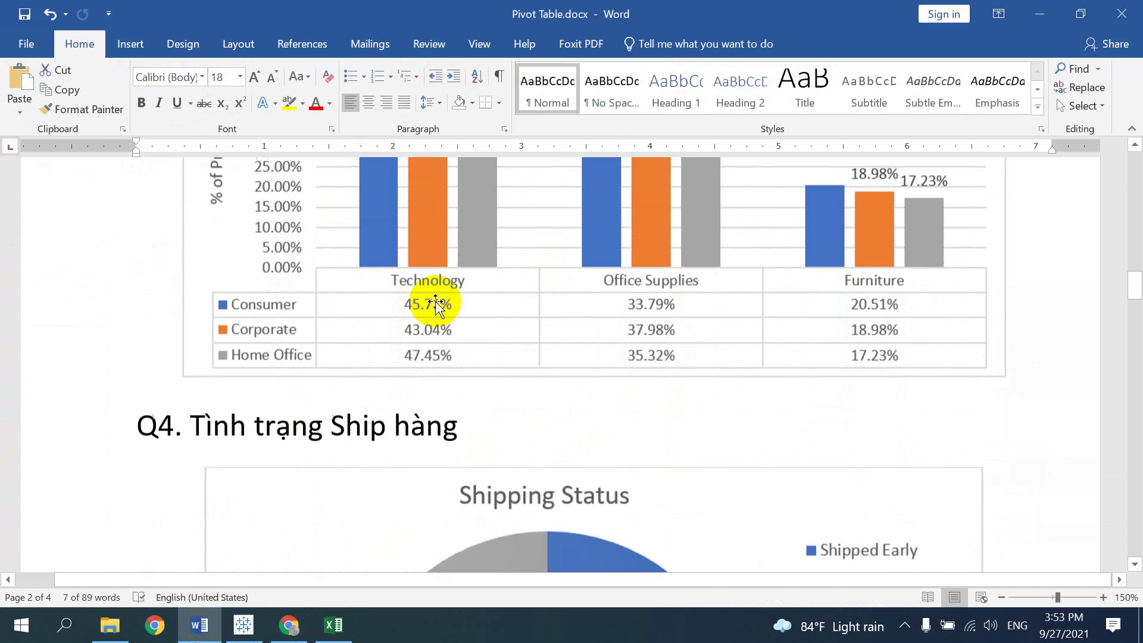
scroll(435, 305, "down", 1)
scroll(322, 327, "down", 2)
scroll(413, 310, "down", 1)
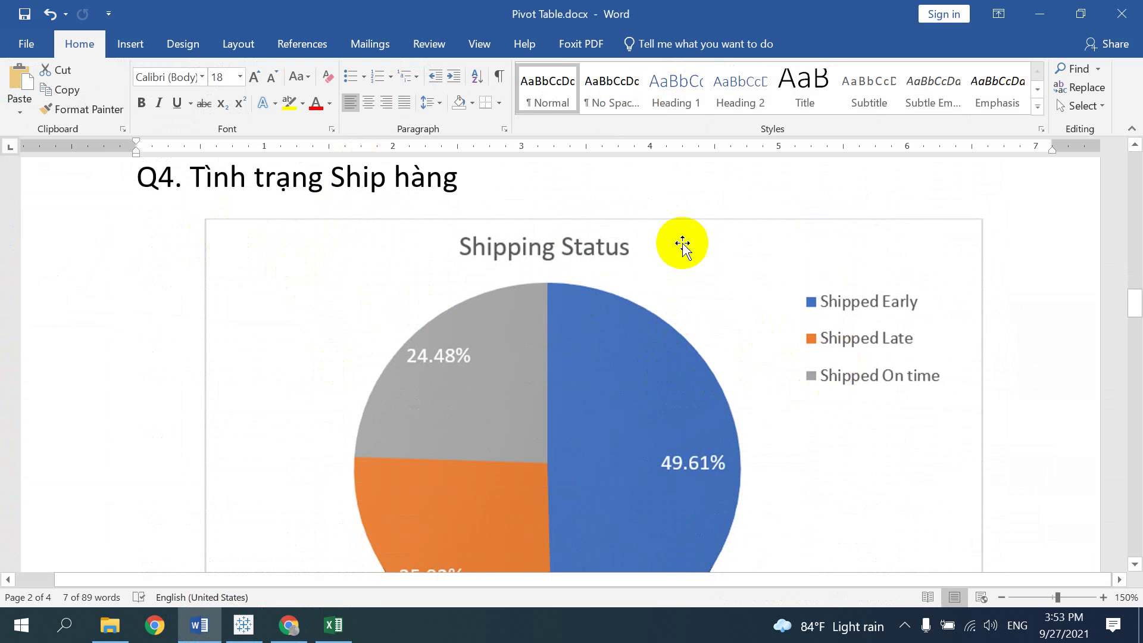
scroll(726, 332, "down", 1)
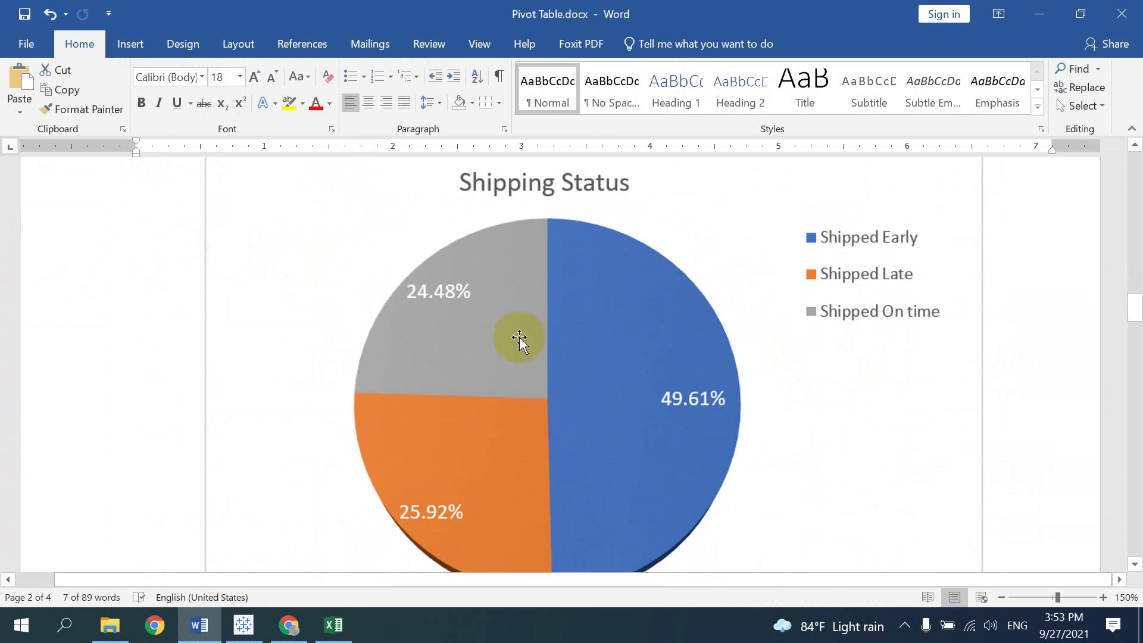
left_click(336, 634)
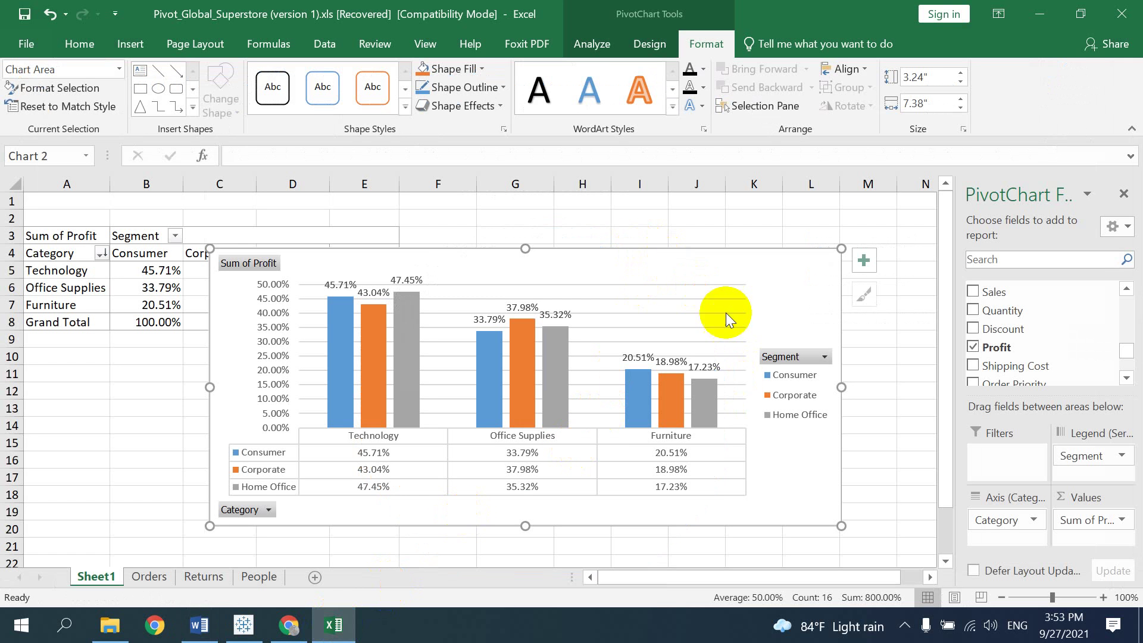
Remove the Category, Sum of Profit and Segment fields from the profit PivotChart, then deselect it.
left_click_drag(1003, 519, 766, 518)
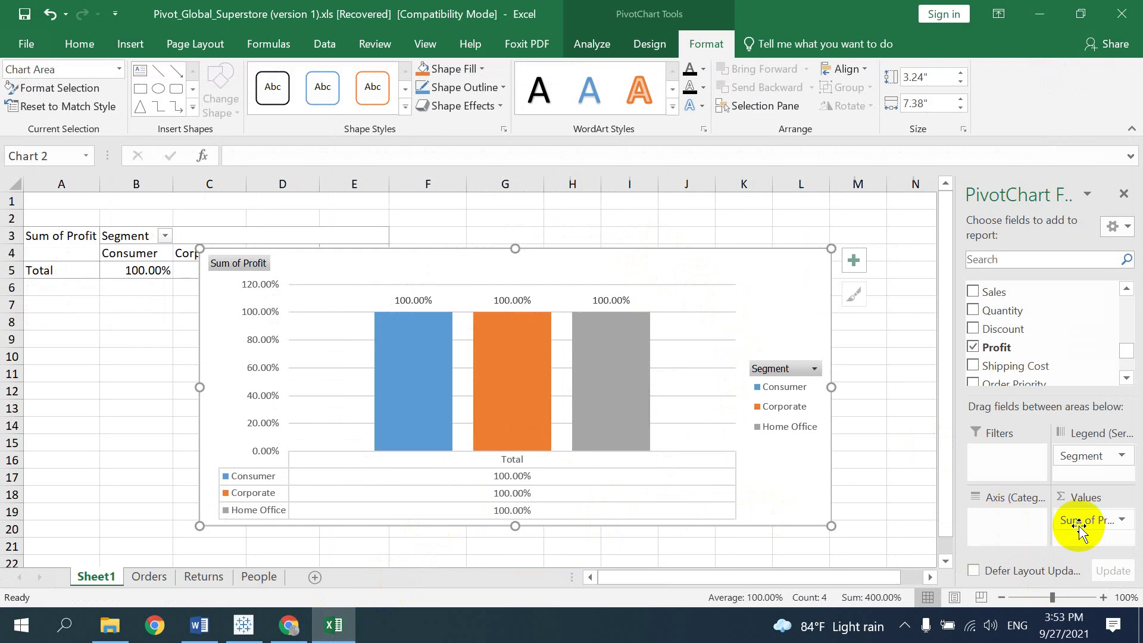
left_click_drag(1079, 523, 472, 503)
left_click_drag(1065, 456, 677, 447)
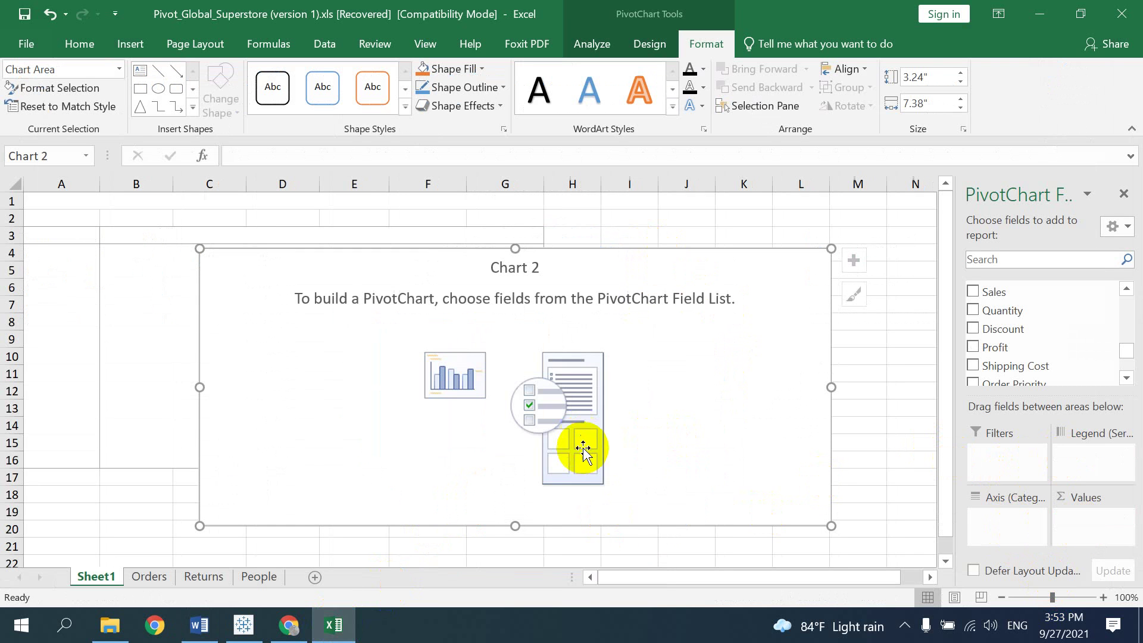
left_click(390, 301)
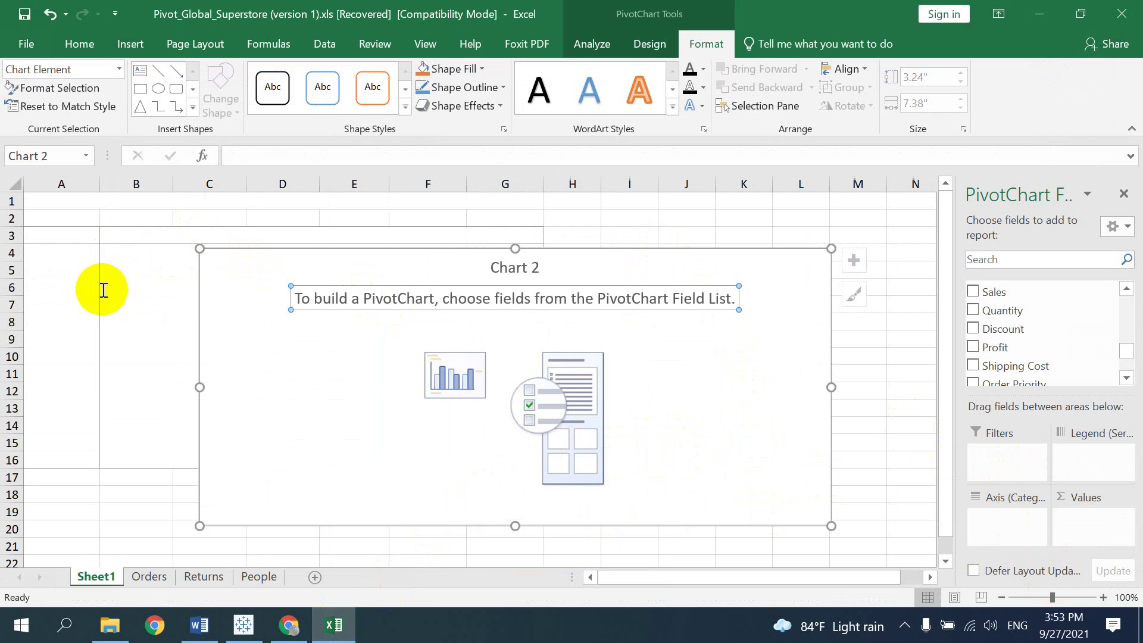
left_click(136, 298)
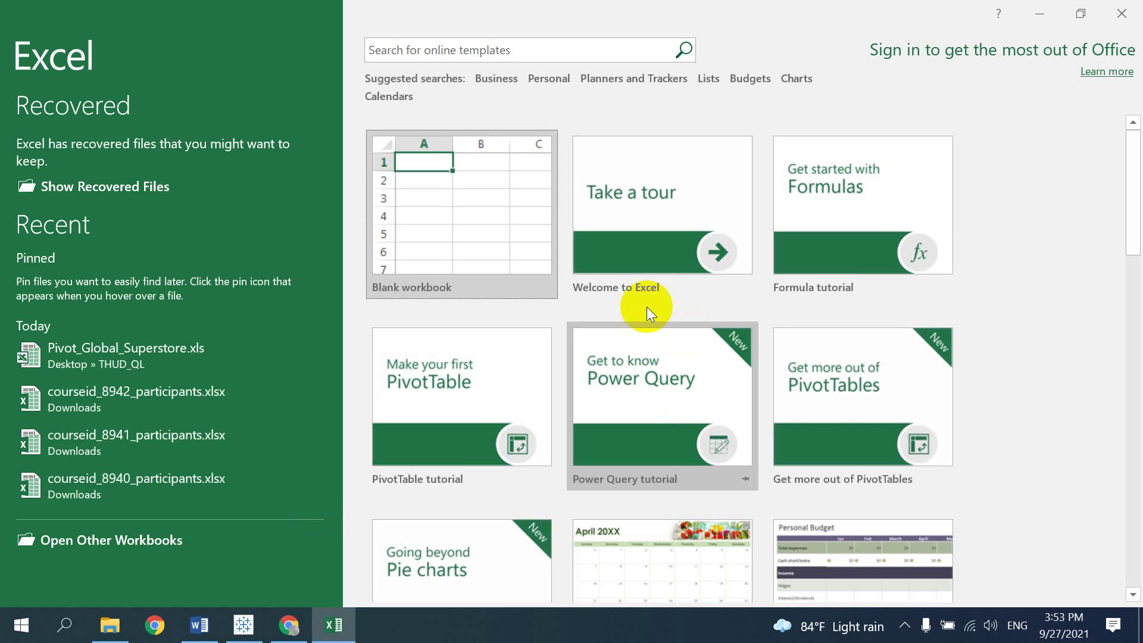
Reopen Pivot_Global_Superstore.xls from Recent and close the Document Recovery list.
left_click(62, 366)
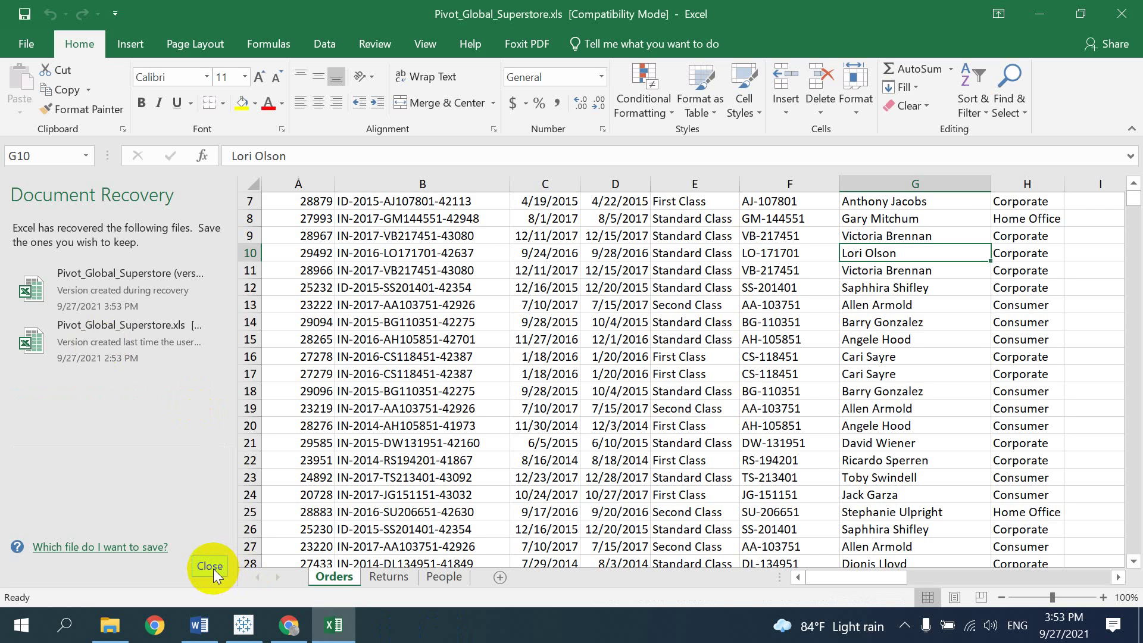
left_click(213, 569)
left_click(421, 301)
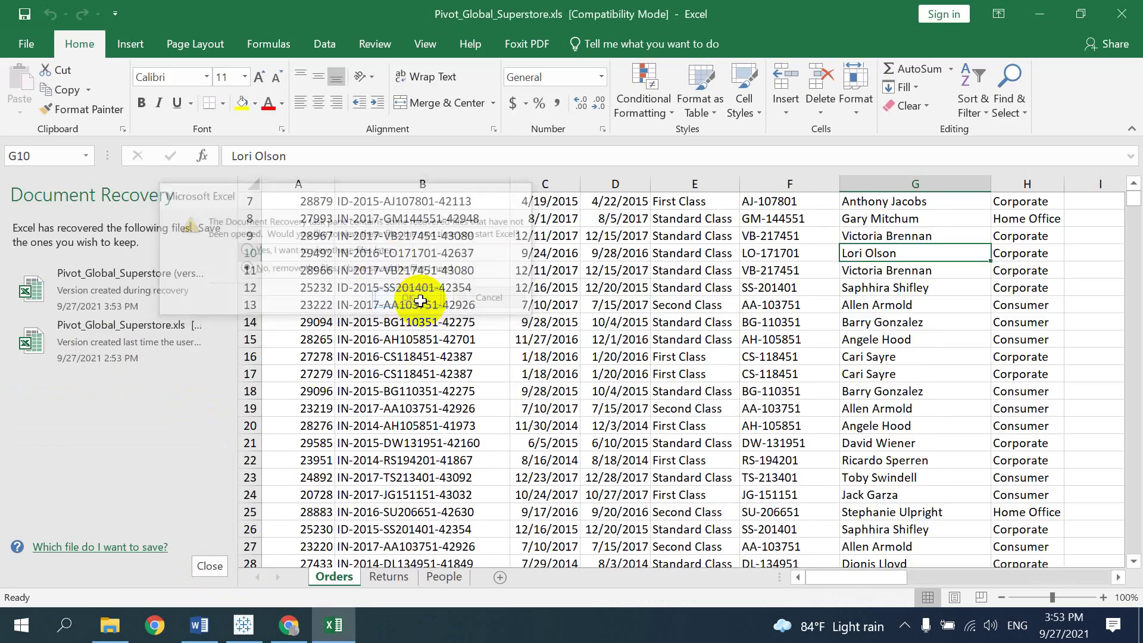
left_click(333, 625)
left_click(342, 631)
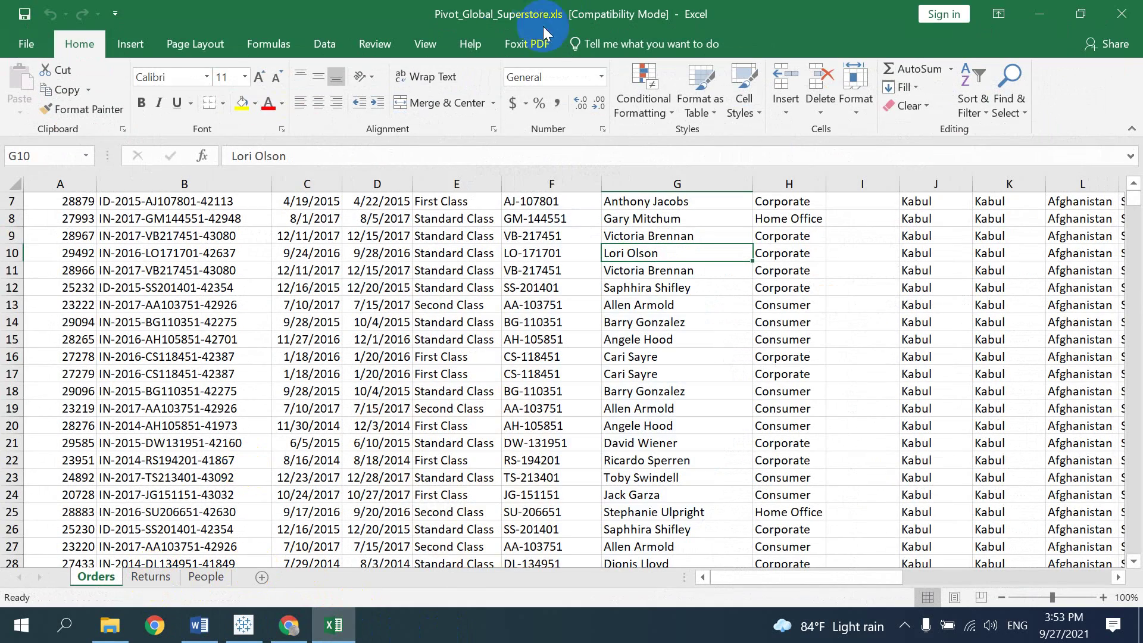
left_click(131, 46)
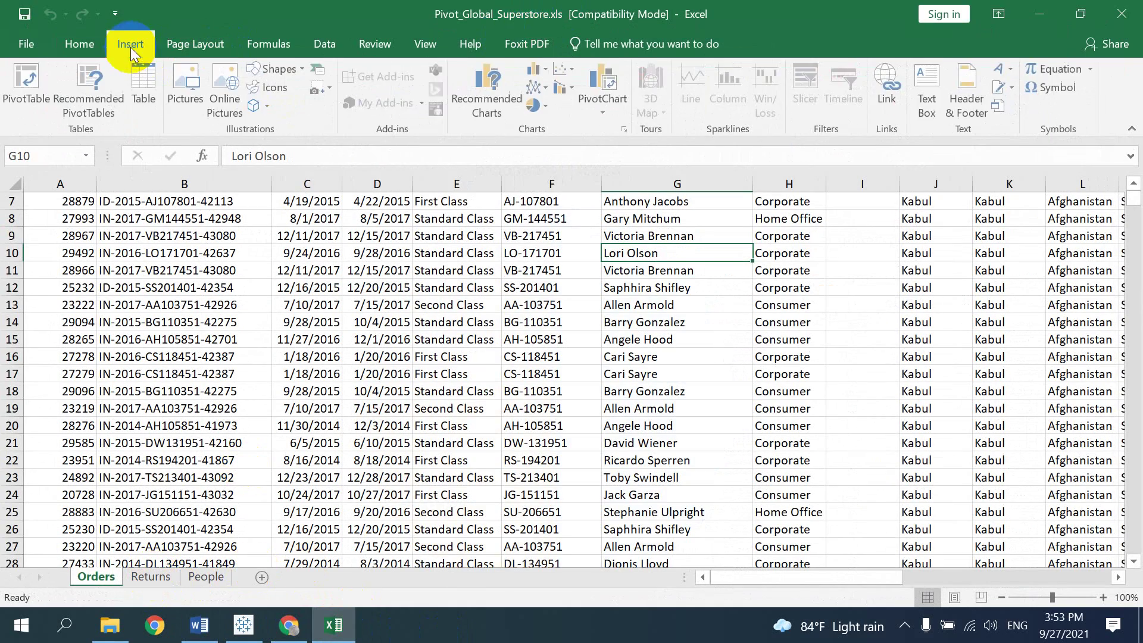
Create an empty PivotChart from the Orders data on a new sheet and move it right.
left_click(605, 89)
left_click(653, 437)
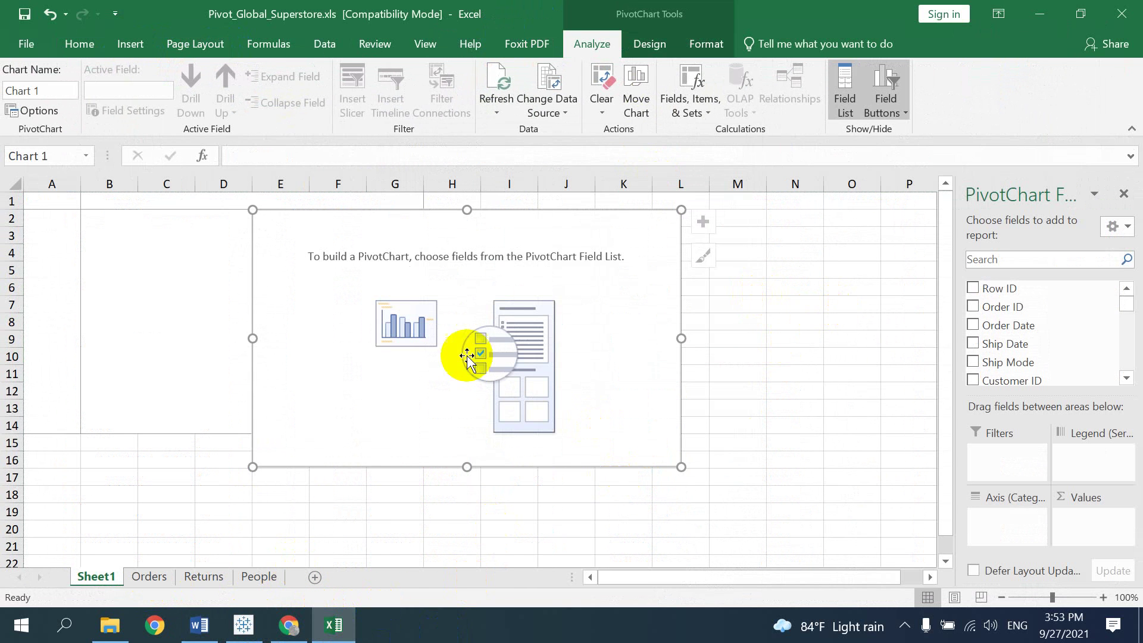
mouse_move(360, 217)
left_mouse_down()
mouse_move(566, 208)
mouse_move(552, 208)
left_mouse_up()
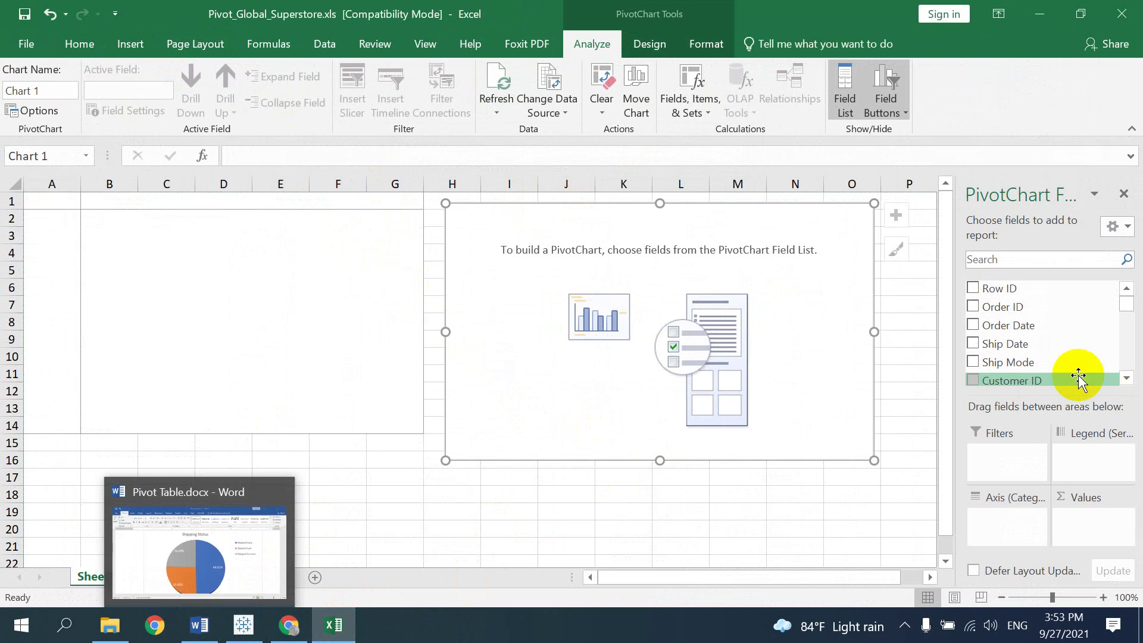
Put Shipping Status on the axis and count Order ID: Early 25443, Late 13292, On time 12555.
scroll(1059, 369, "down", 1)
scroll(1056, 366, "down", 2)
scroll(1062, 364, "down", 2)
scroll(1065, 365, "down", 2)
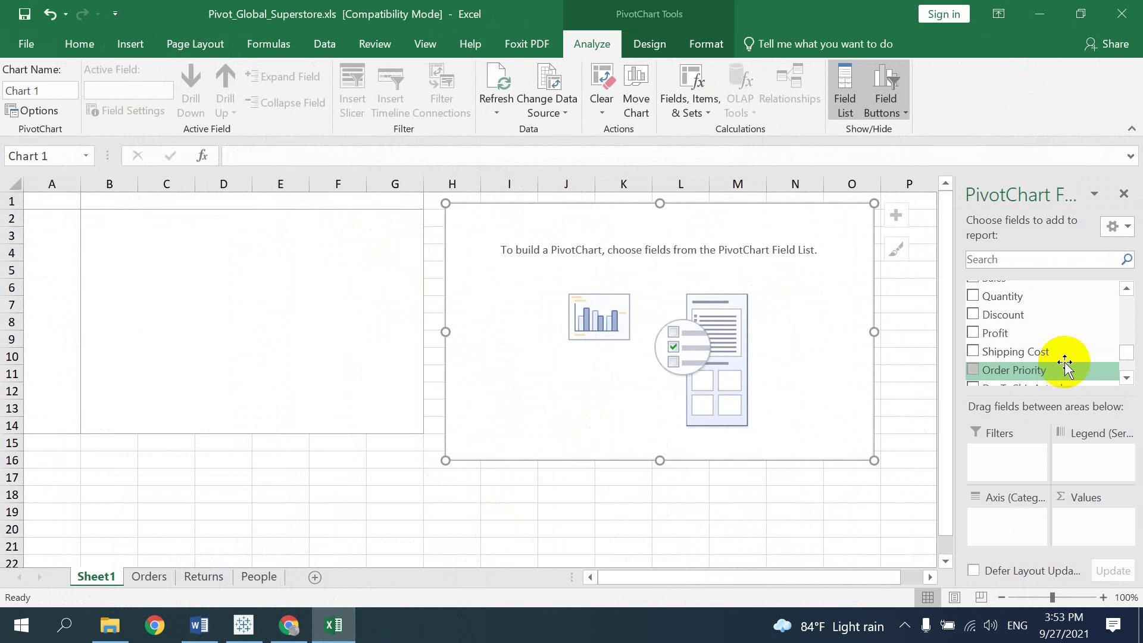
scroll(1065, 365, "down", 2)
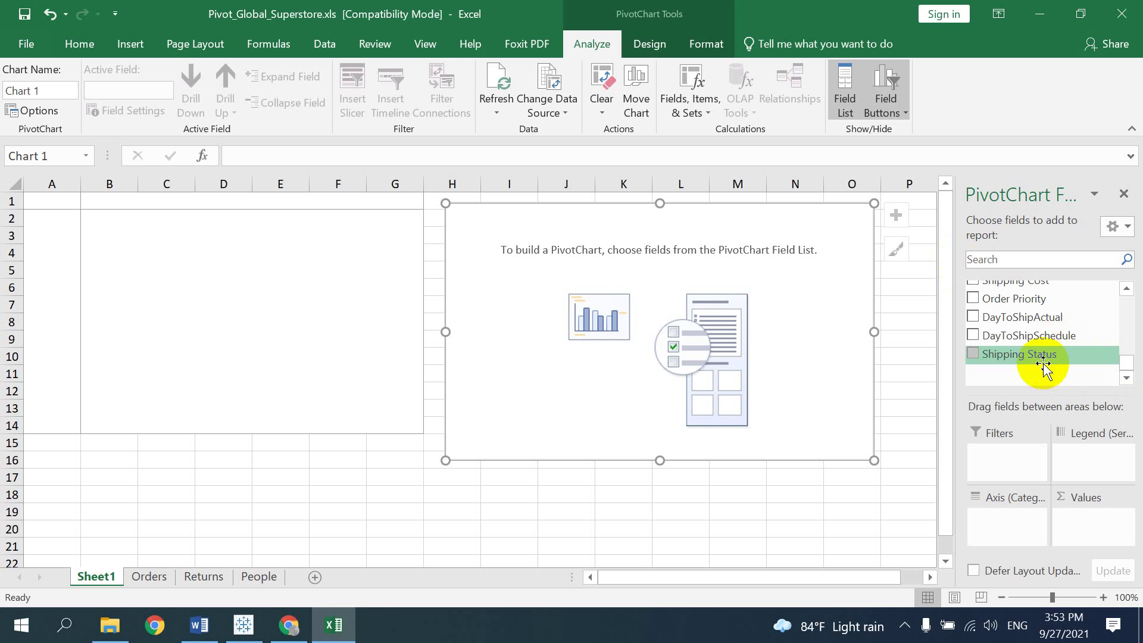
mouse_move(1036, 357)
left_mouse_down()
mouse_move(997, 536)
mouse_move(1019, 518)
left_mouse_up()
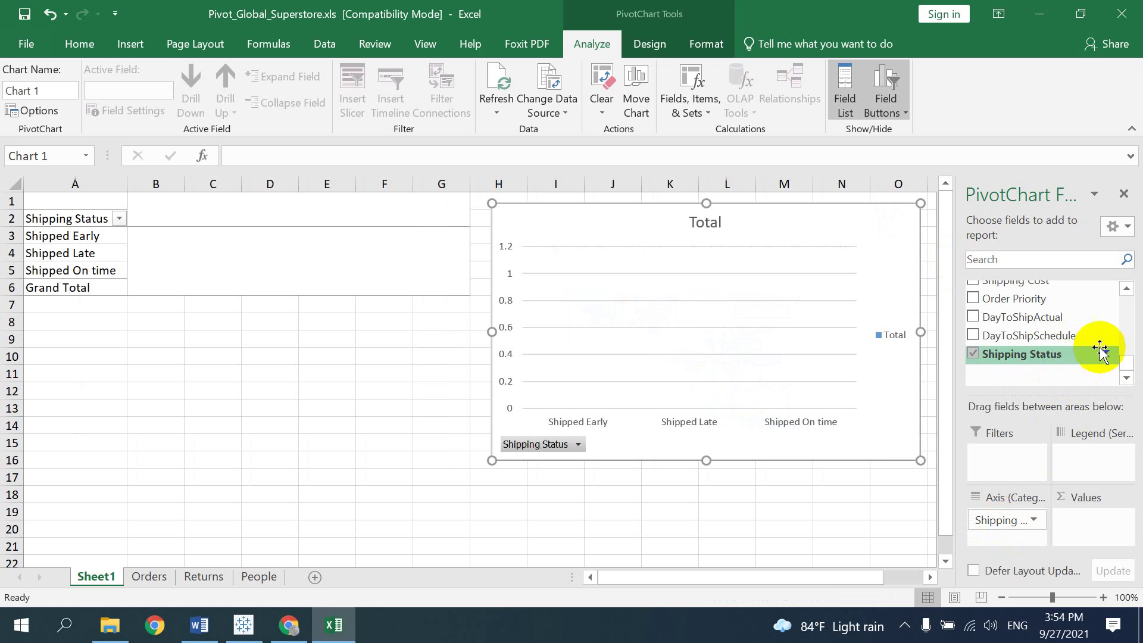
scroll(1096, 351, "up", 3)
scroll(1100, 351, "up", 2)
scroll(1100, 348, "up", 1)
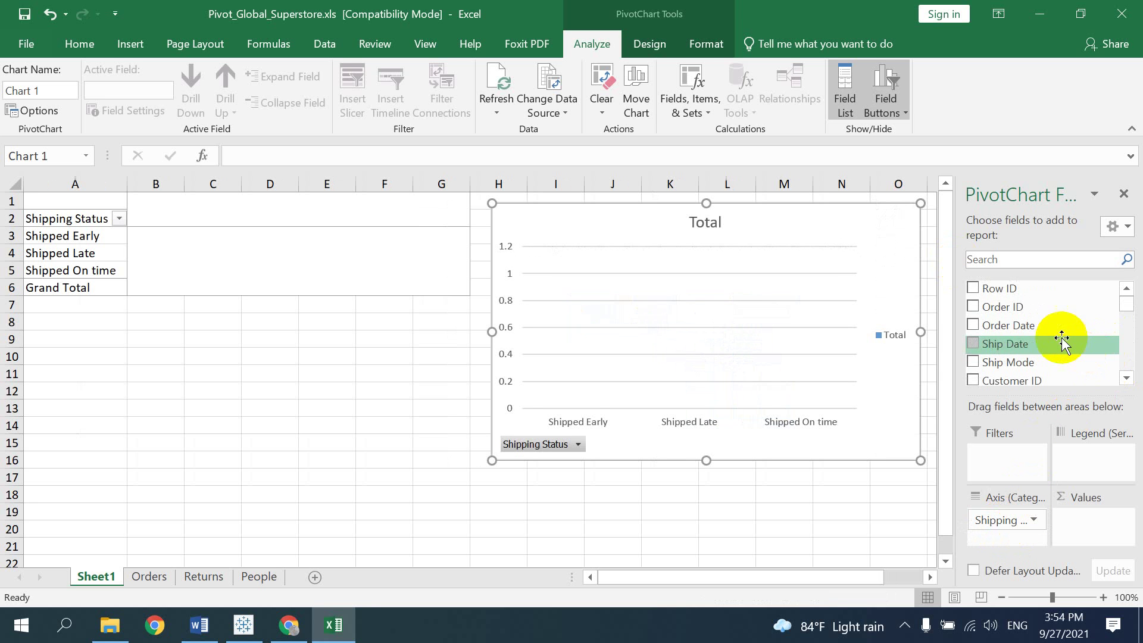
left_click_drag(1006, 306, 1086, 532)
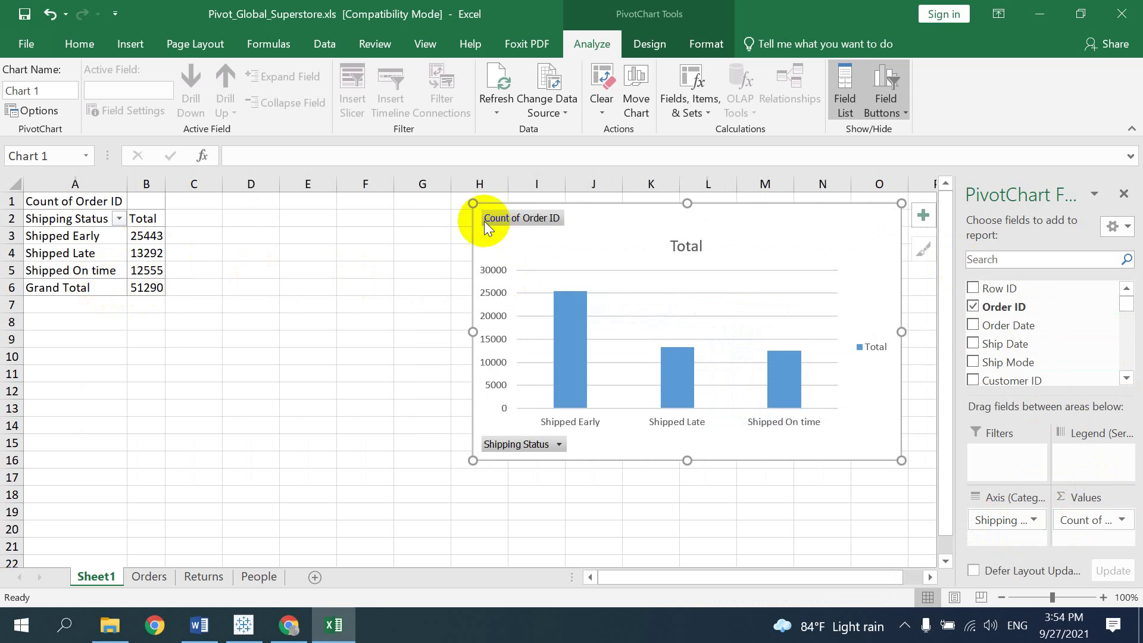
Widen column B and show the status counts as % of Grand Total: 49.61%, 25.92%, 24.48%.
left_click(50, 244)
left_click(84, 252)
left_click(108, 270)
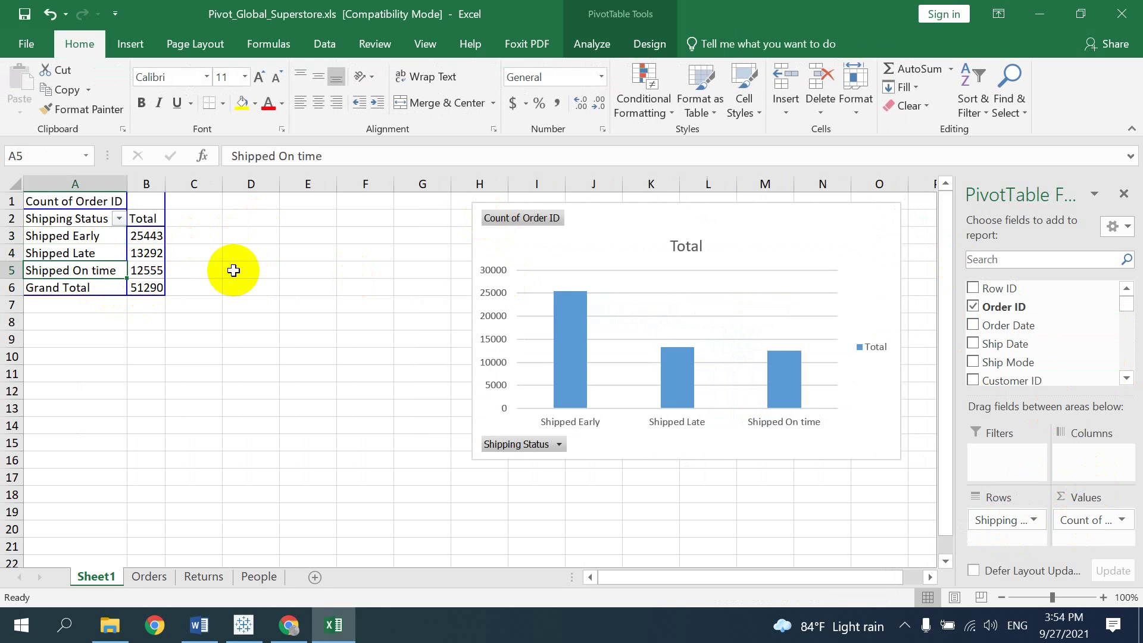
left_click_drag(146, 236, 155, 264)
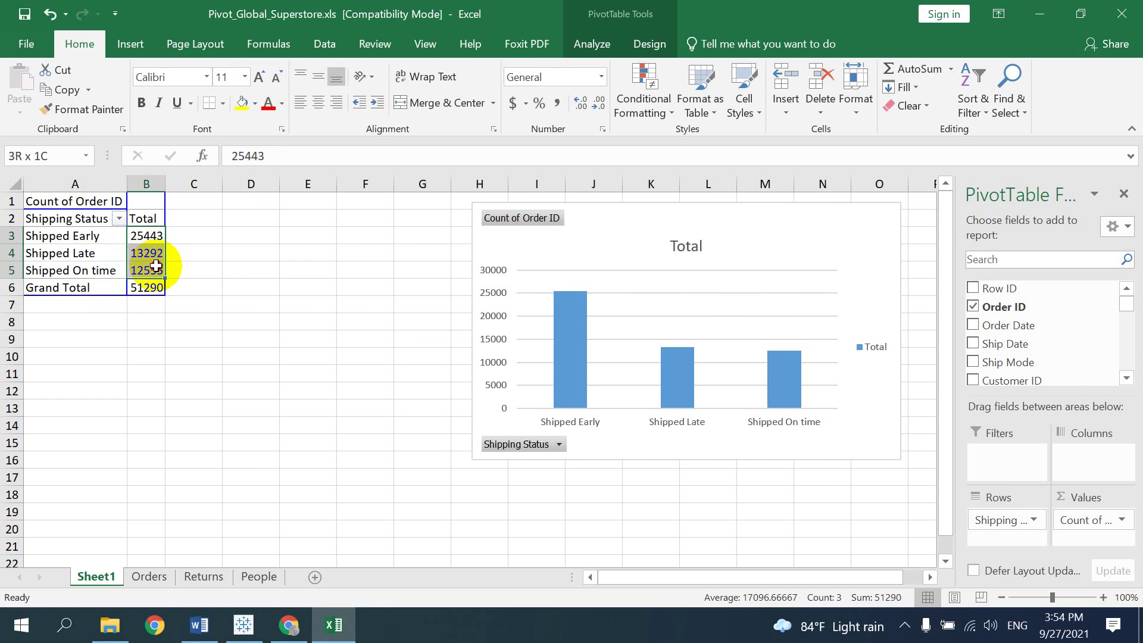
left_click(147, 305)
left_click_drag(164, 183, 203, 186)
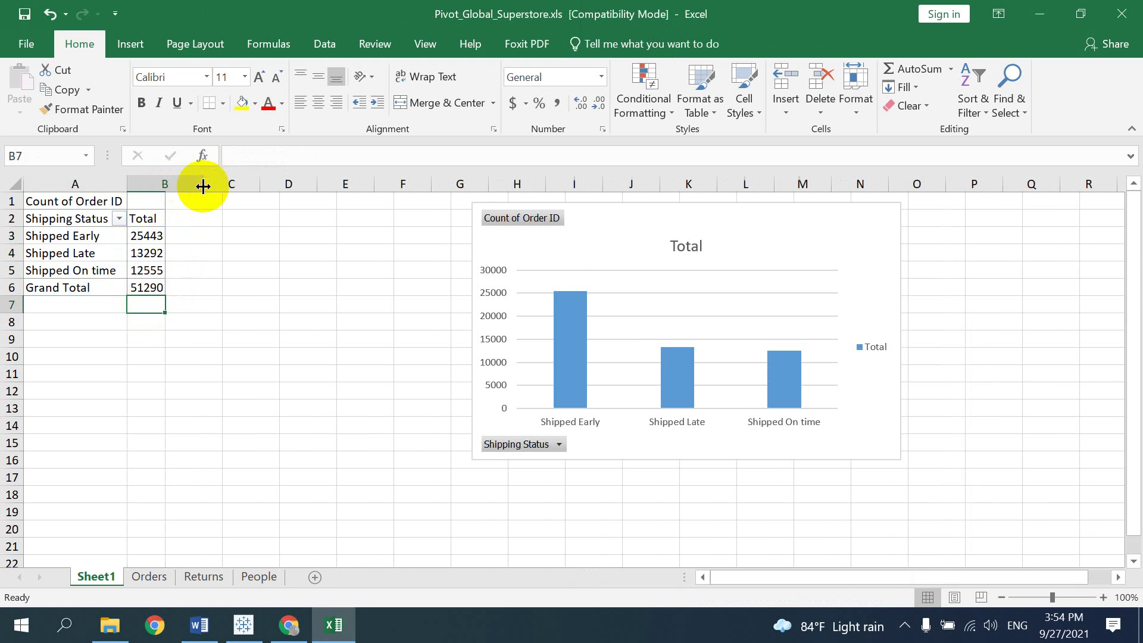
left_click(173, 288)
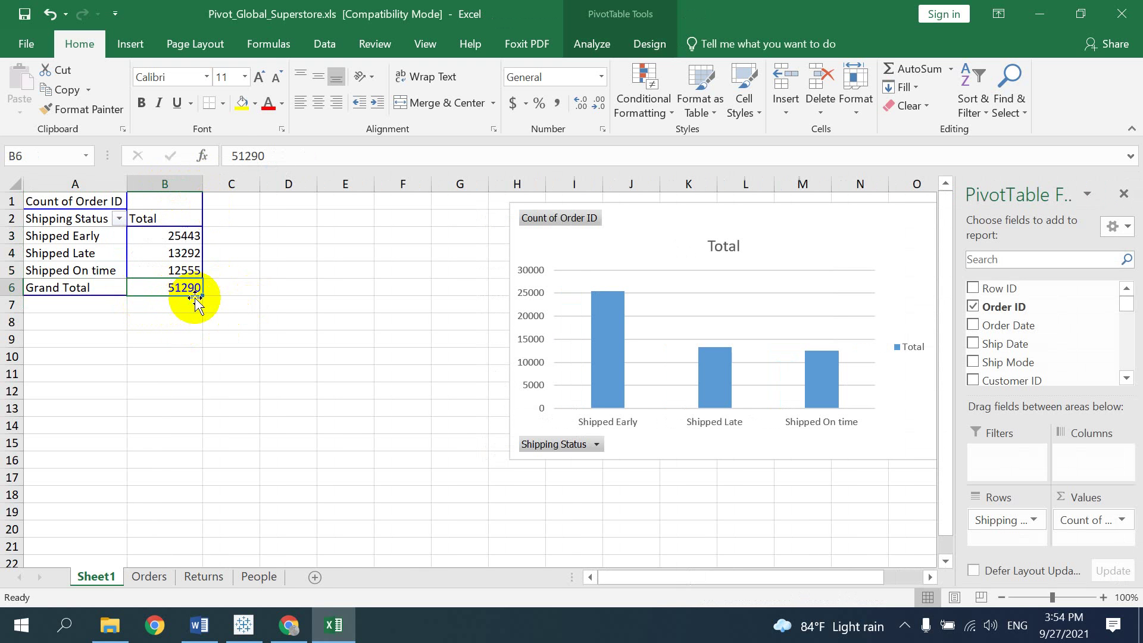
left_click_drag(170, 236, 182, 267)
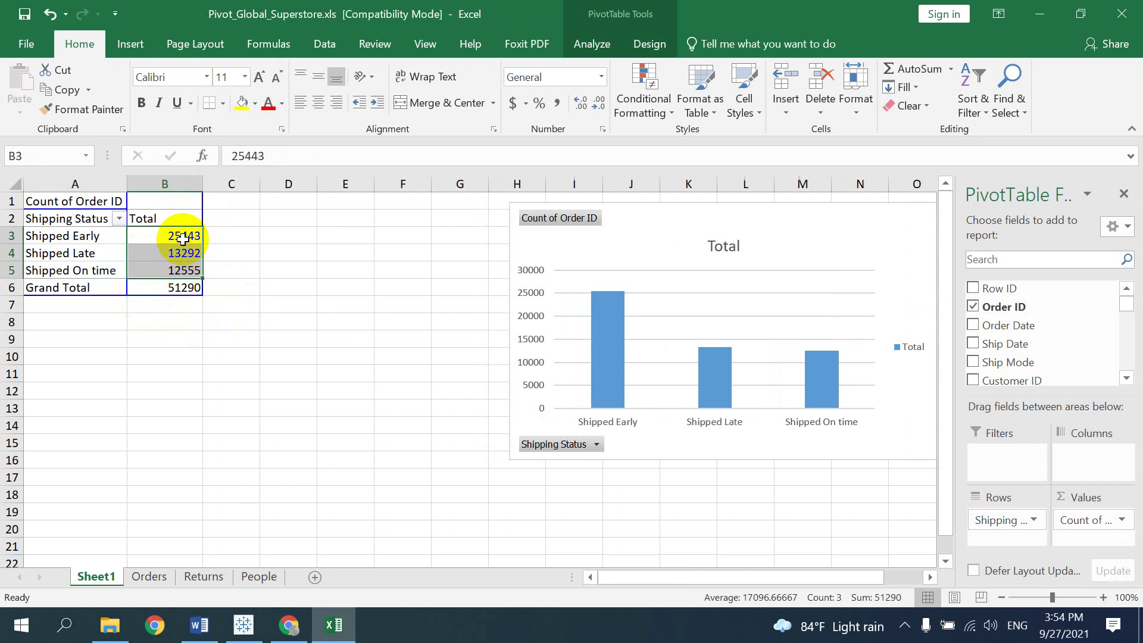
right_click(183, 239)
mouse_move(247, 408)
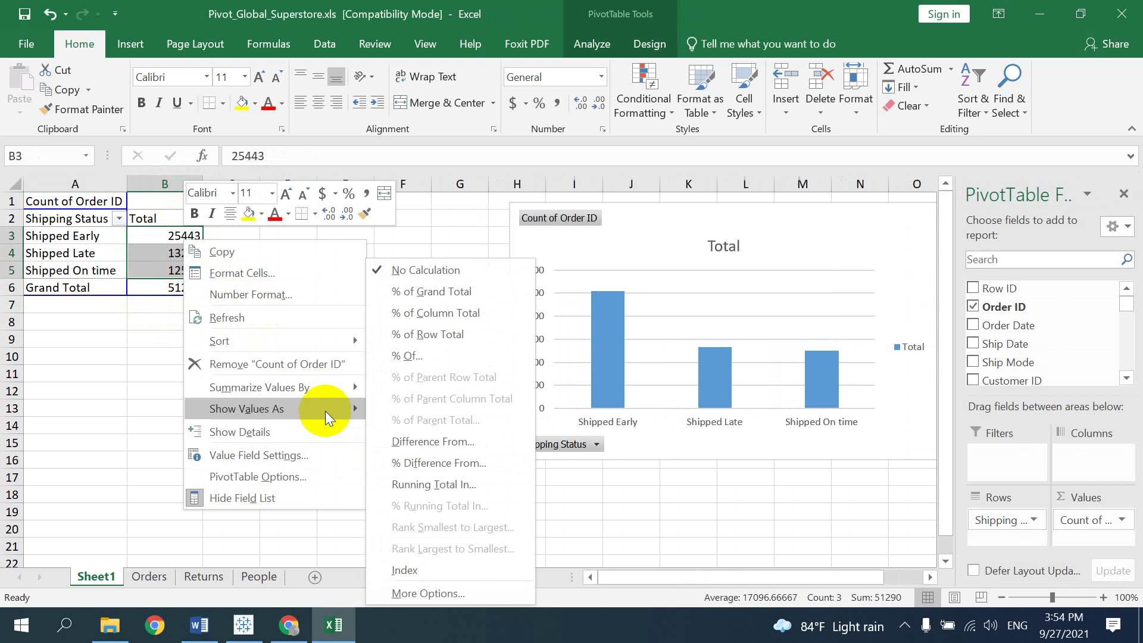
left_click(452, 291)
left_click(283, 371)
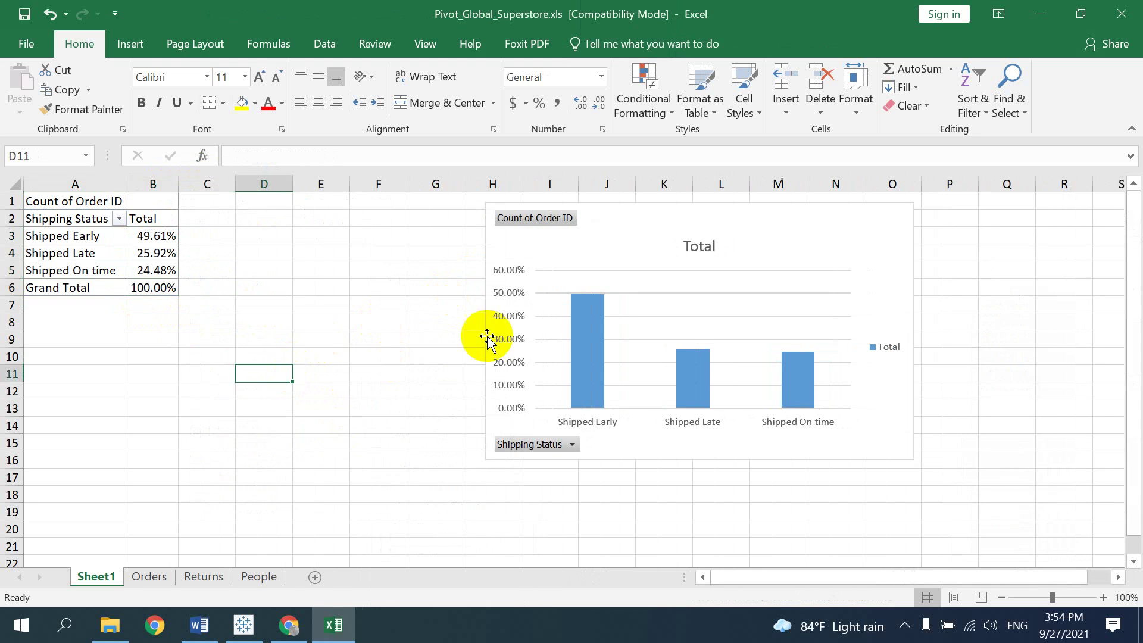
left_click(676, 316)
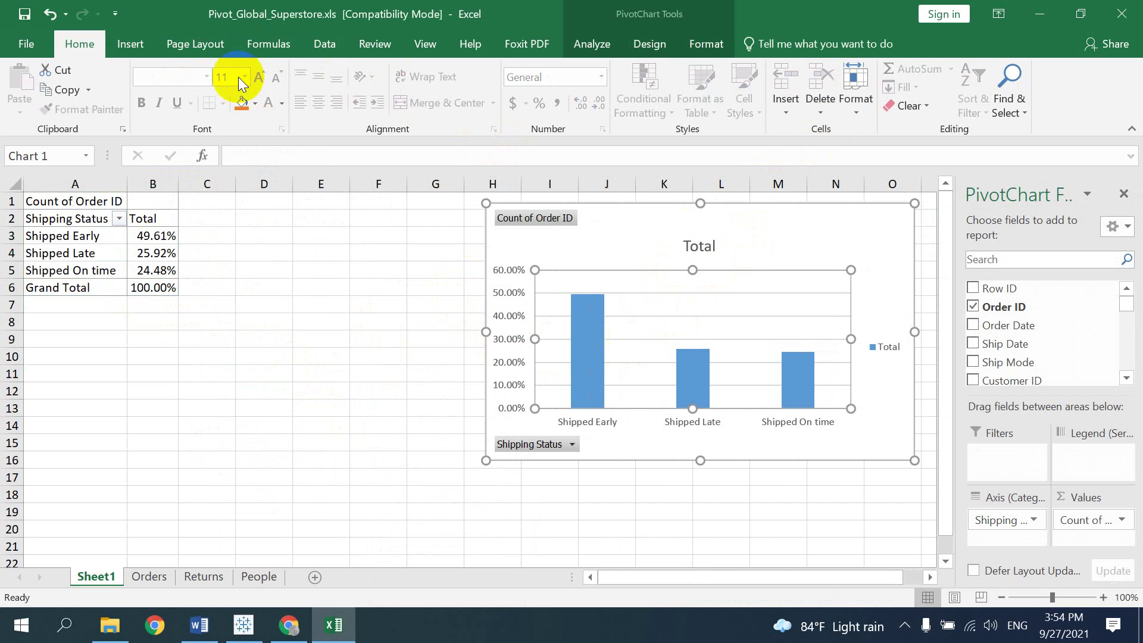
Move the shipping status chart left and change its type to a 3-D Pie.
left_click_drag(681, 214, 506, 212)
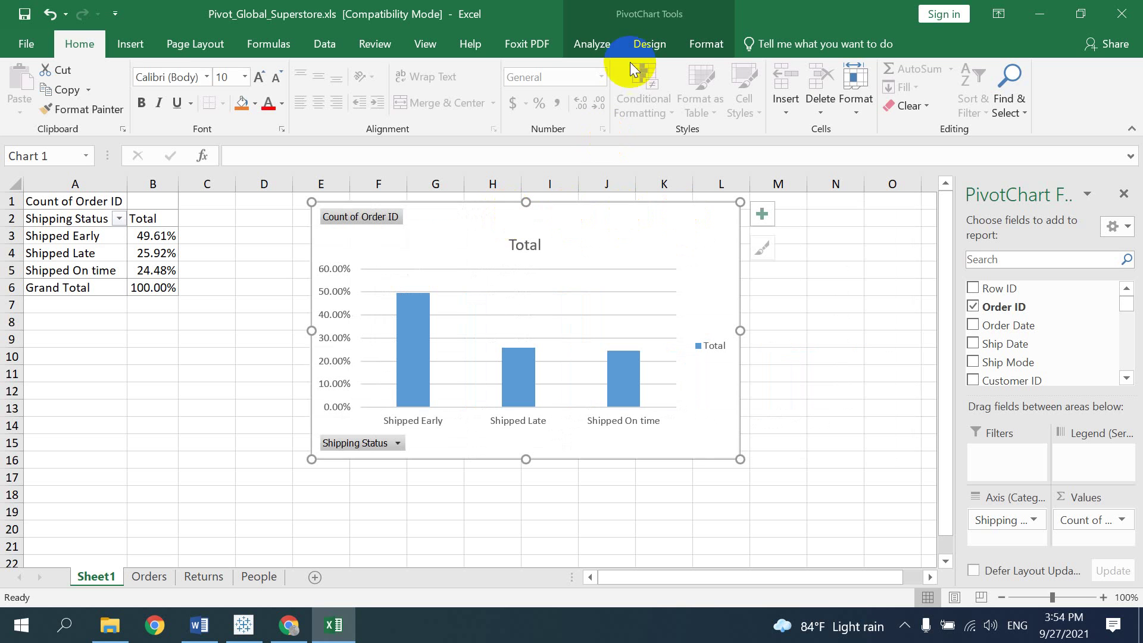
left_click(592, 45)
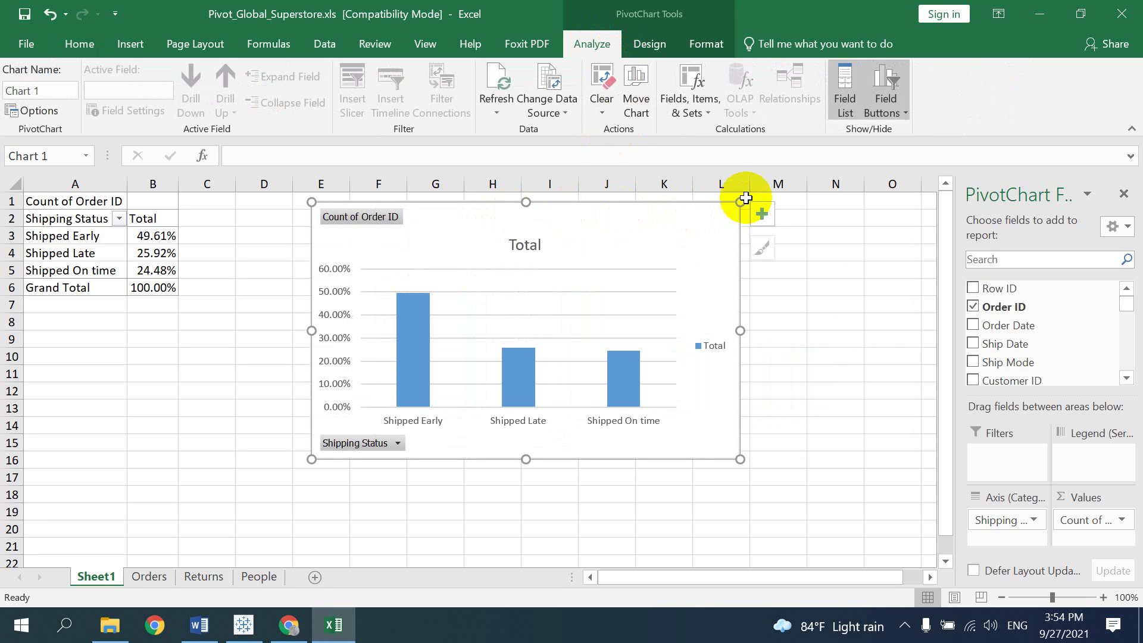
left_click(645, 46)
left_click(920, 107)
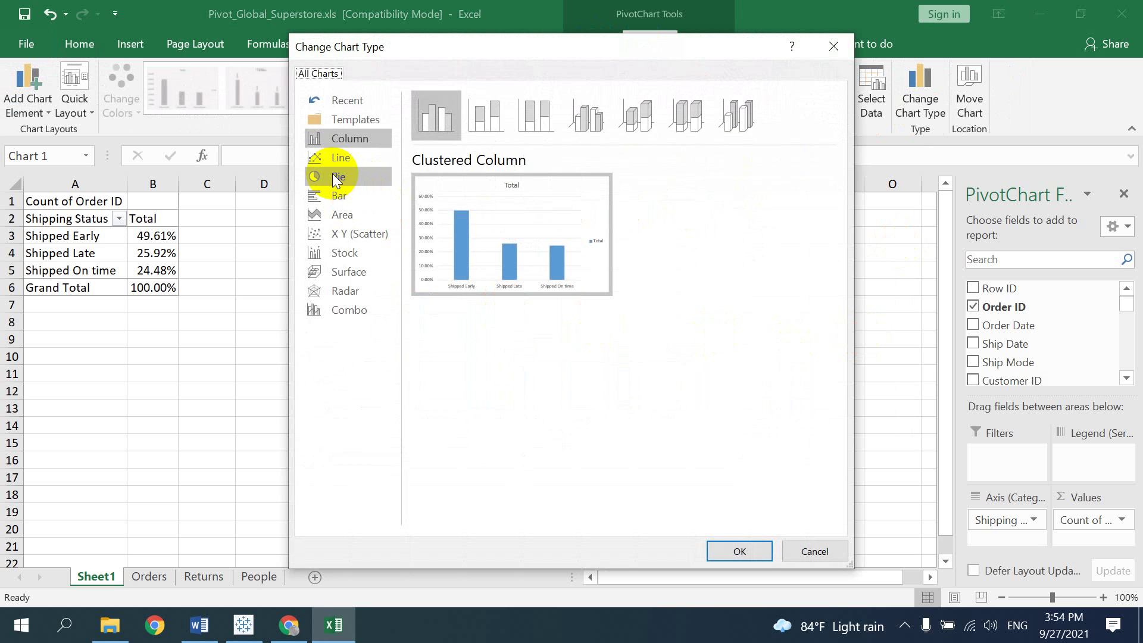
left_click(336, 177)
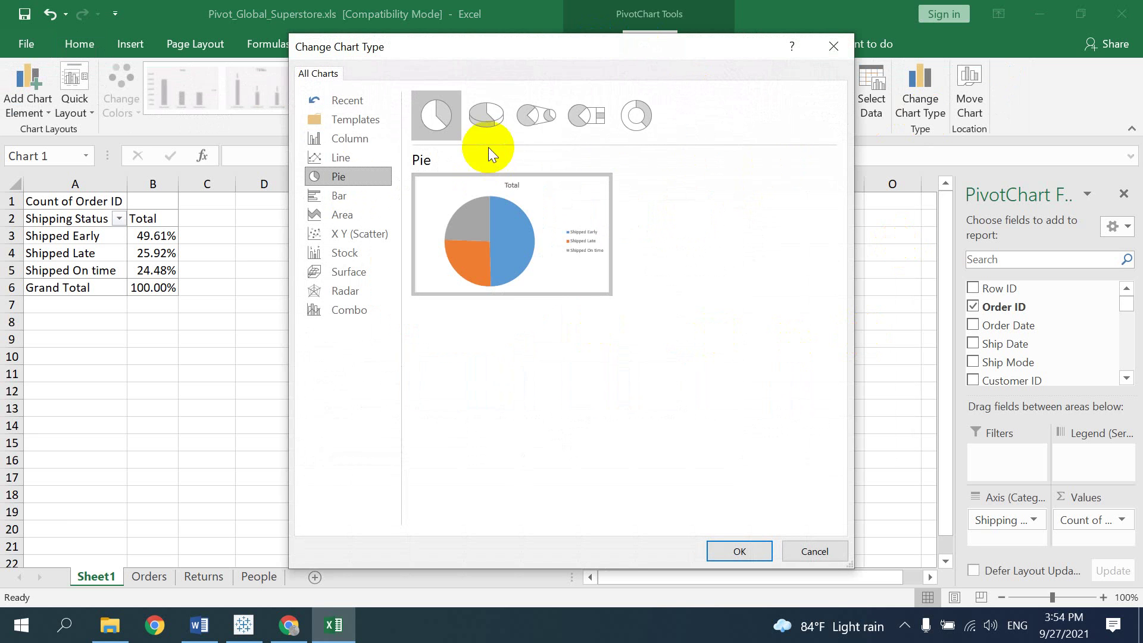
left_click(489, 121)
left_click(727, 559)
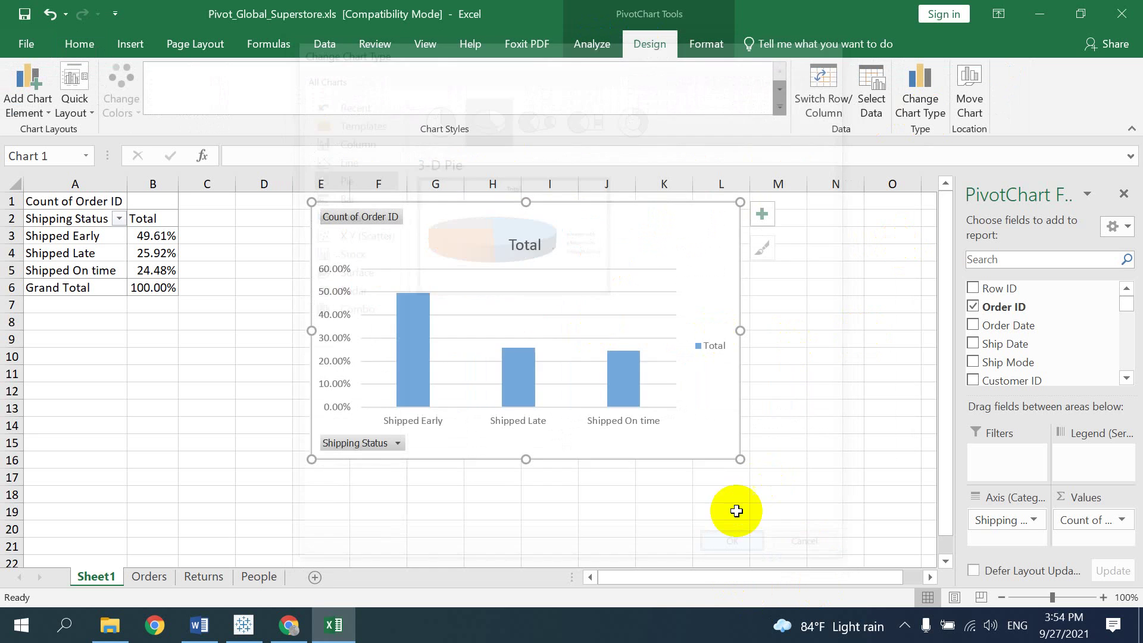
Nudge the 3-D pie up and left and enlarge it beside the pivot table.
left_click_drag(603, 254, 575, 240)
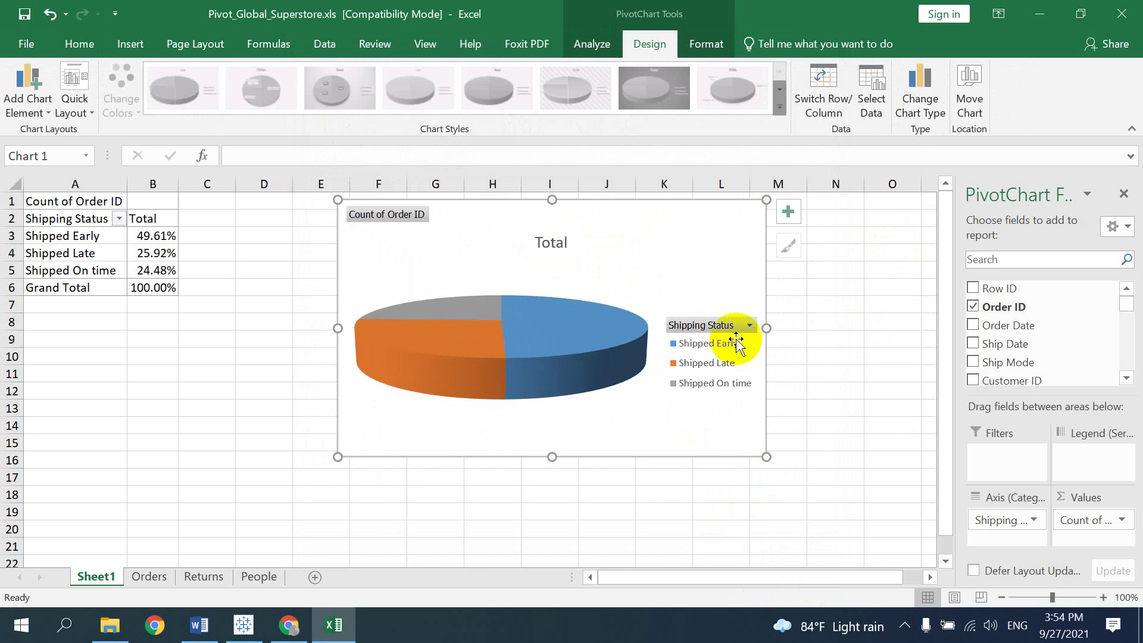
left_click_drag(765, 459, 799, 474)
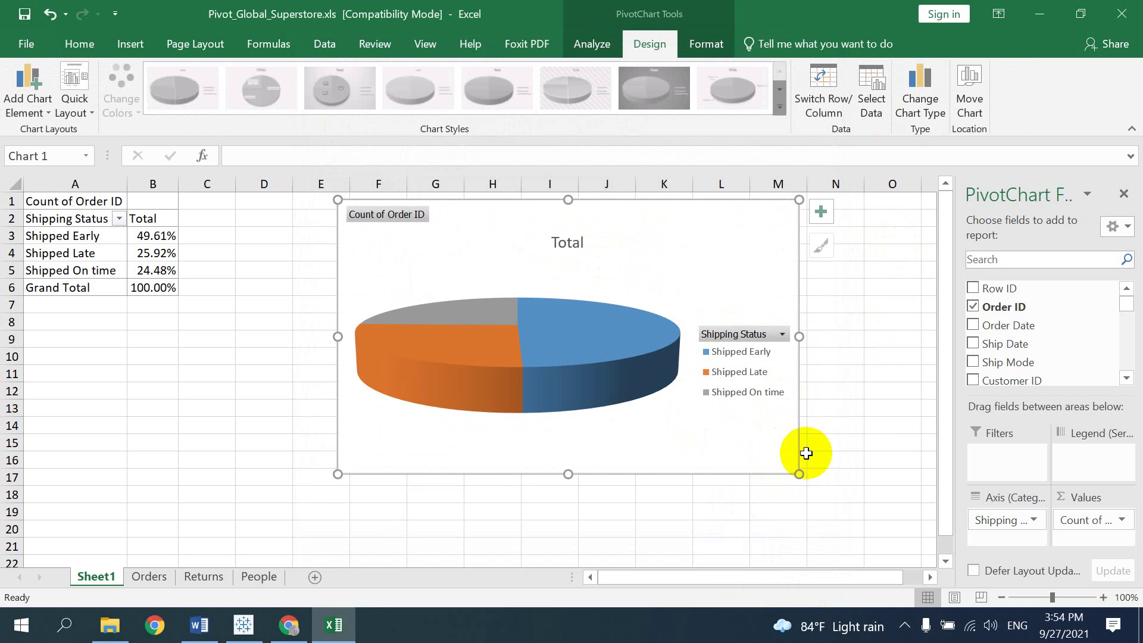
left_click(825, 213)
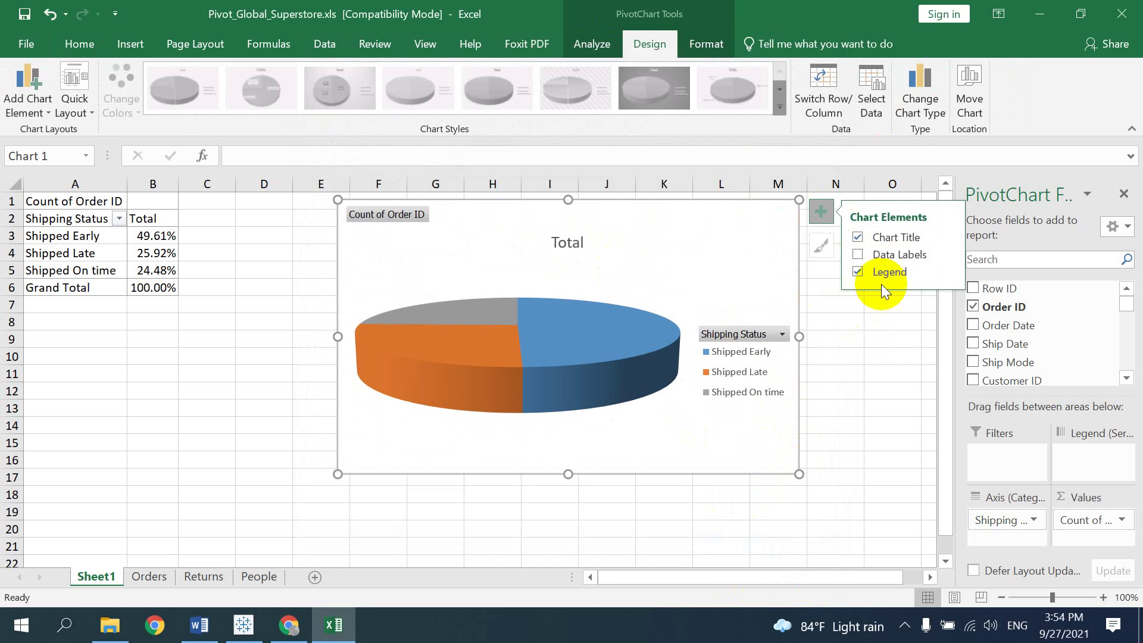
Add percentage data labels to the pie, hide all field buttons, and enlarge it to rows 4–19.
left_click(859, 255)
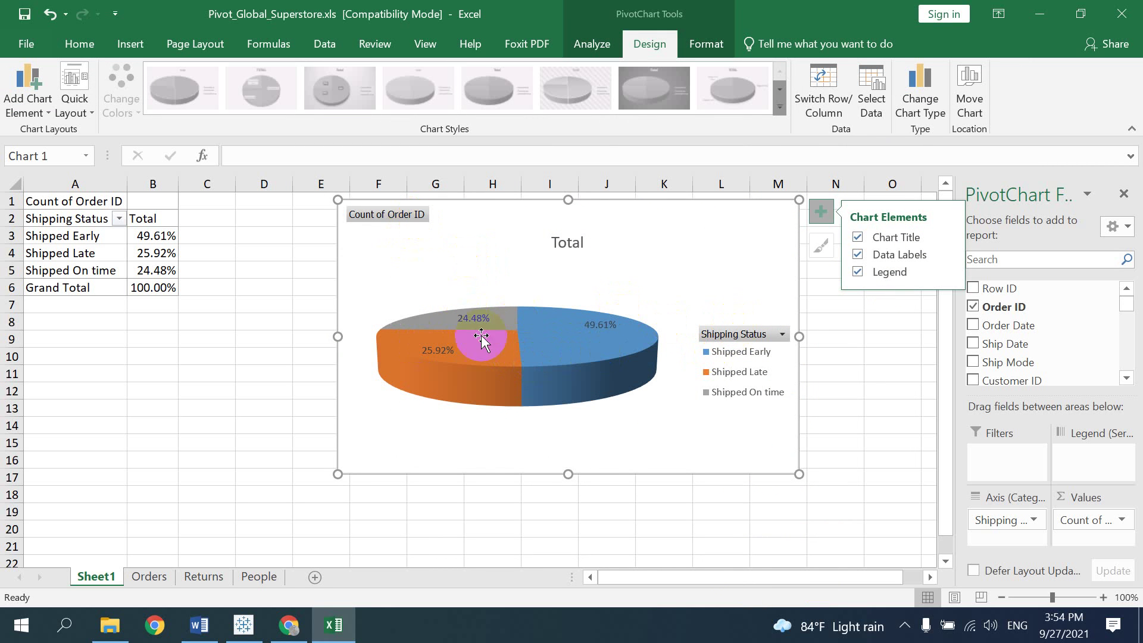
right_click(408, 216)
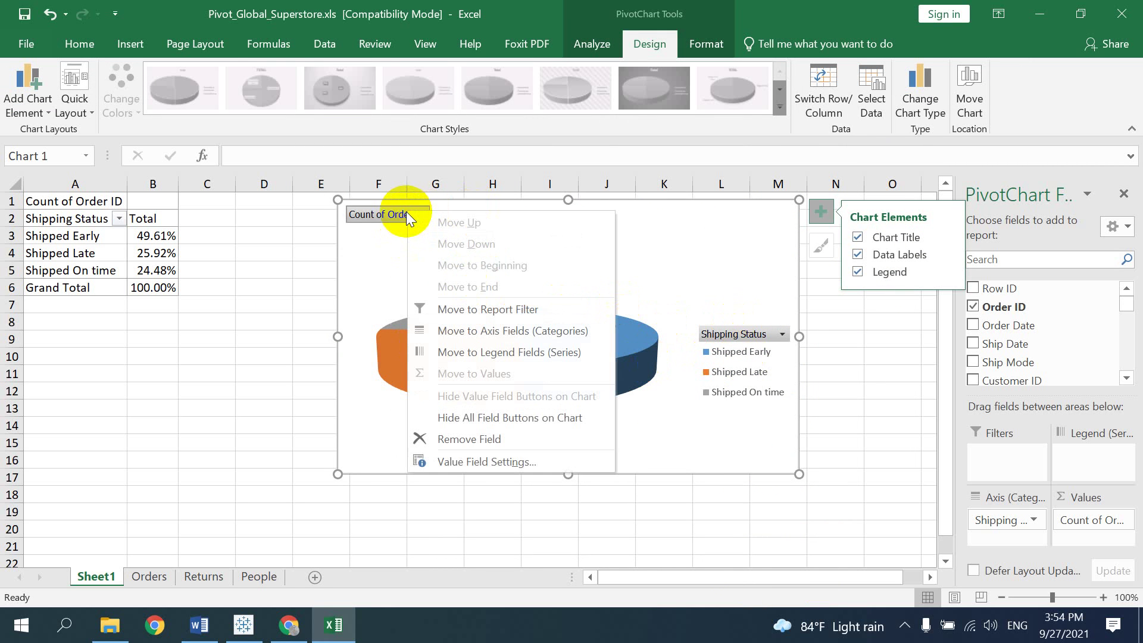
left_click(402, 216)
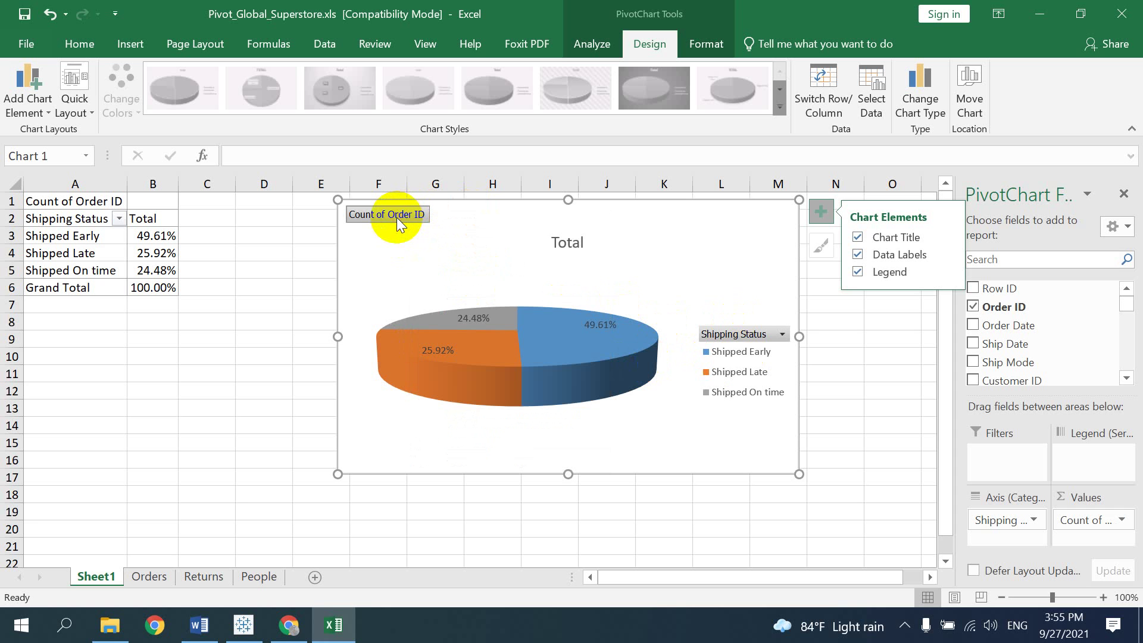
right_click(397, 217)
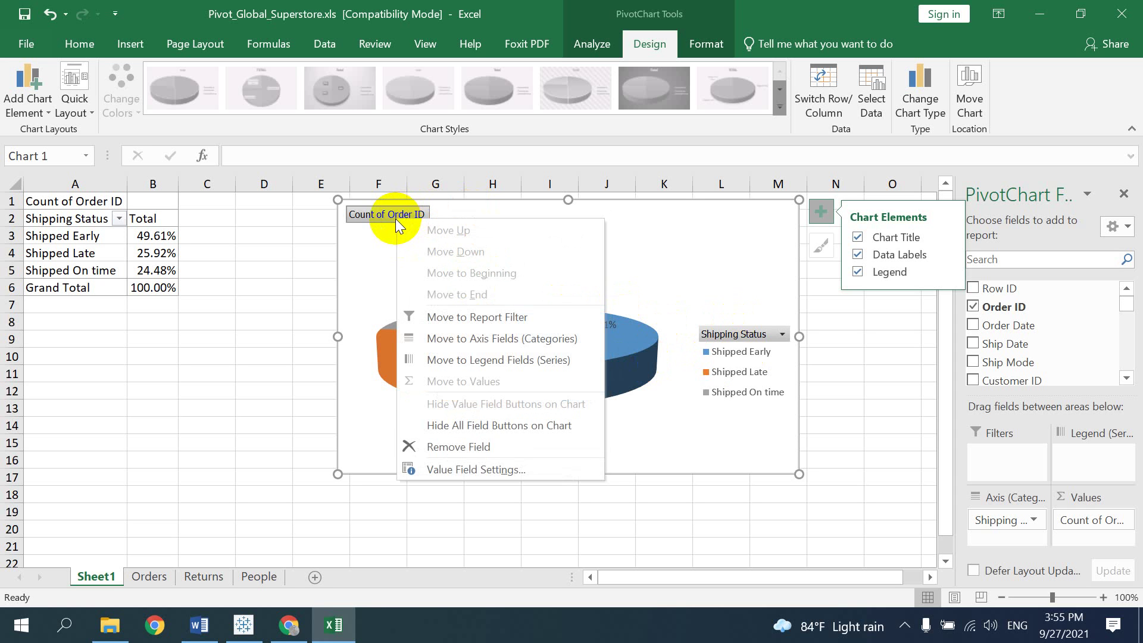
left_click(517, 423)
left_click_drag(800, 474, 870, 514)
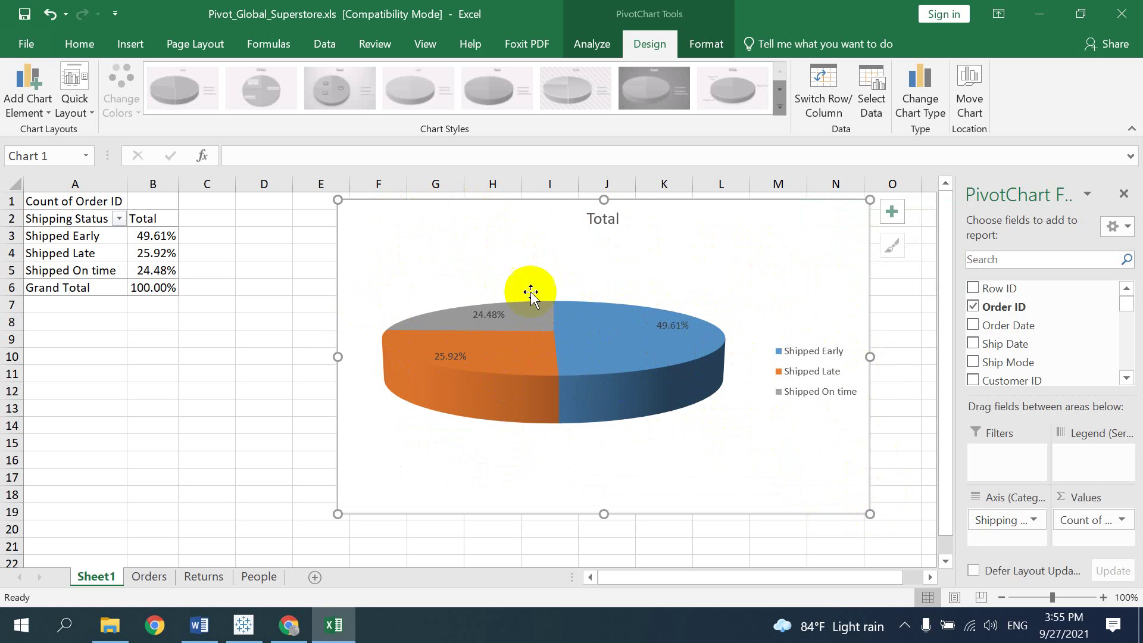
In the Word report, scroll from the page-2 pie chart to the Q5 'Sum of Sales by Quarter' chart.
left_click(199, 624)
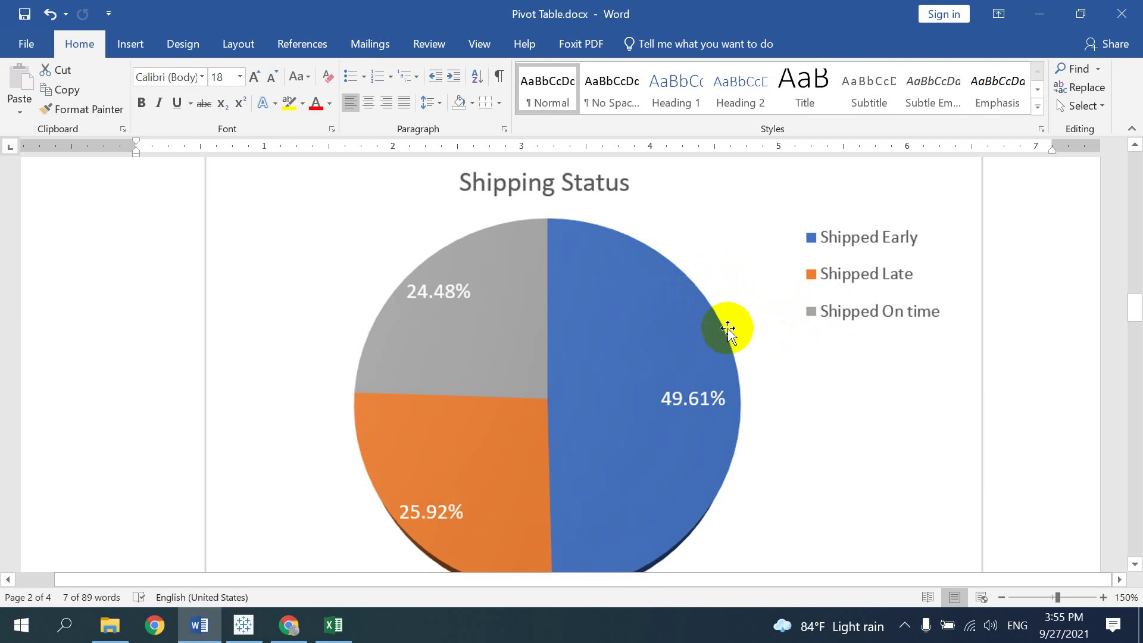
scroll(598, 326, "down", 2)
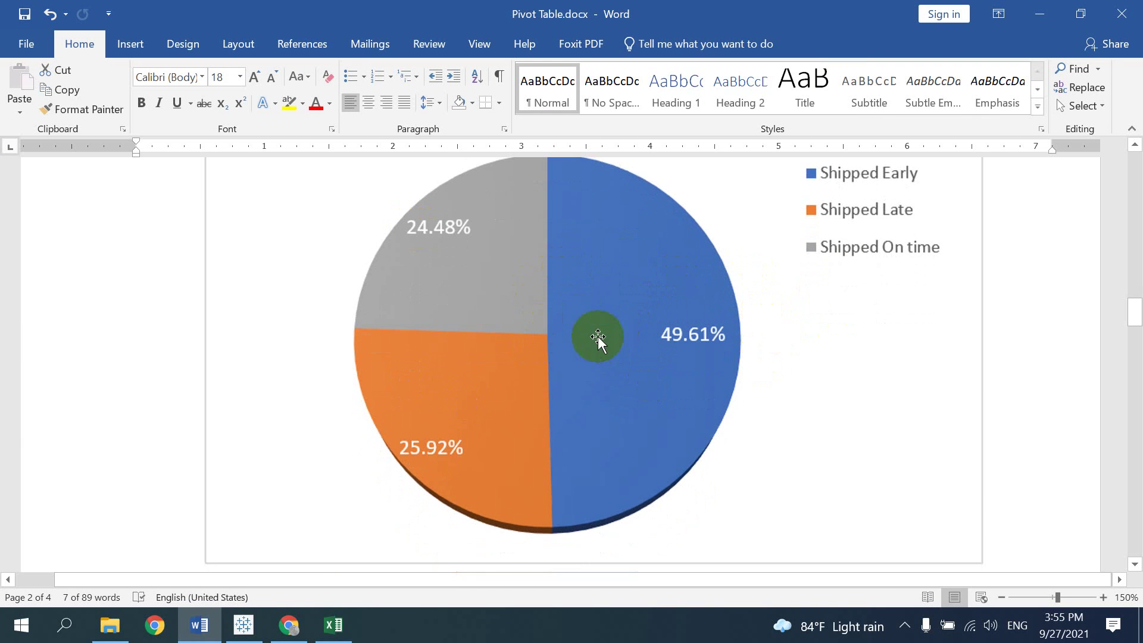
scroll(597, 336, "down", 5)
scroll(593, 332, "down", 10)
scroll(523, 357, "down", 10)
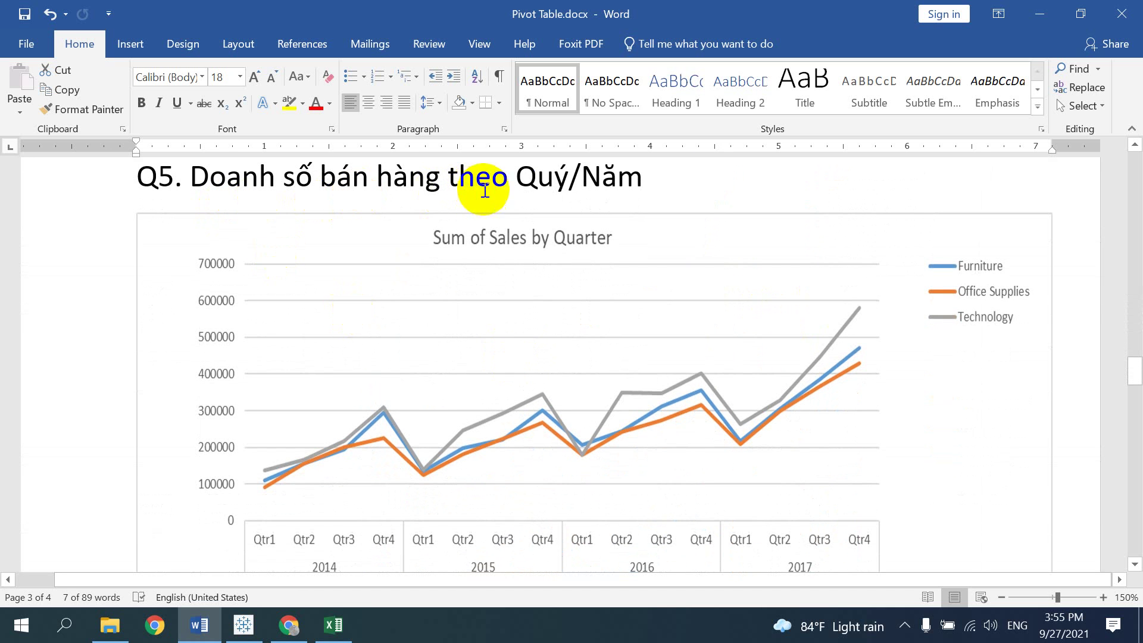
scroll(444, 503, "down", 2)
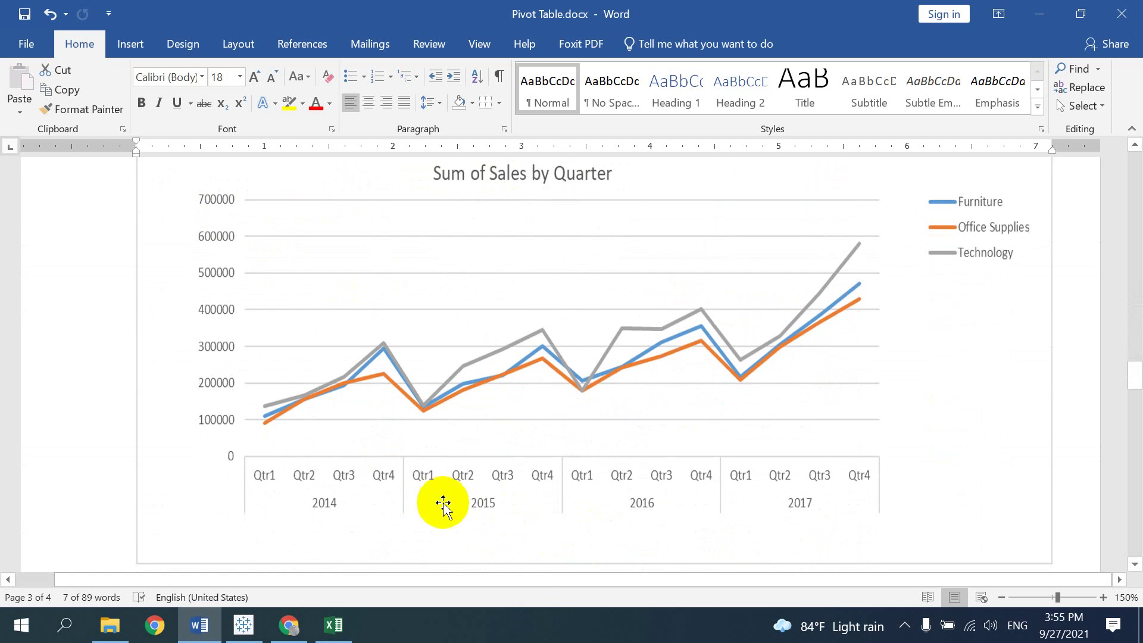
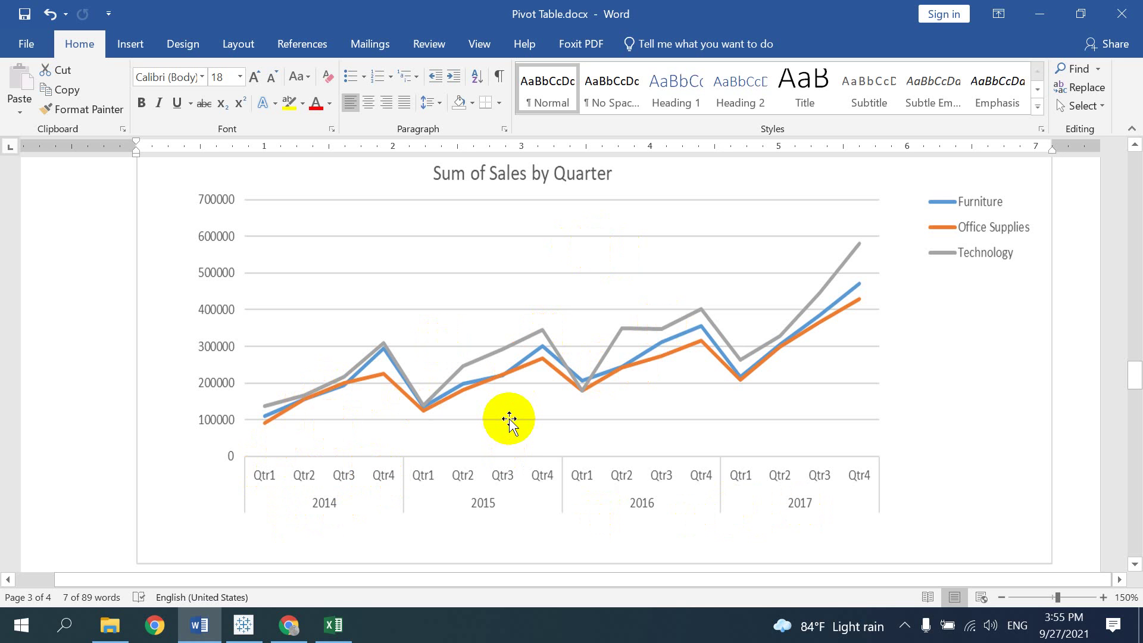
Remove Shipping Status and Count of Order ID from the pie PivotChart's field areas.
left_click(333, 625)
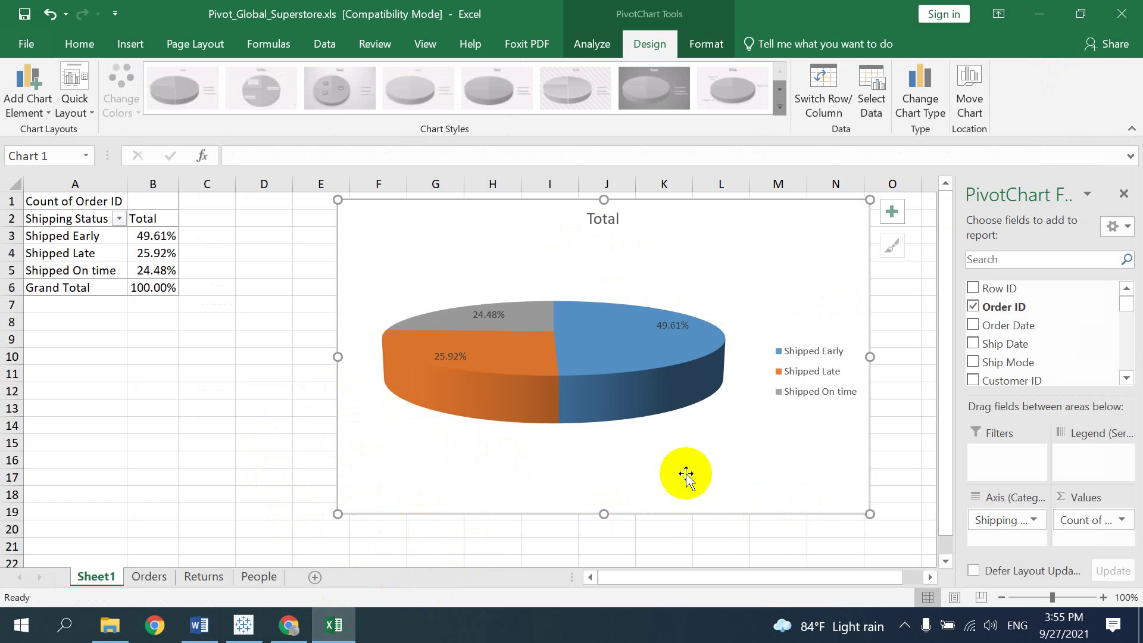
left_click_drag(998, 522, 806, 540)
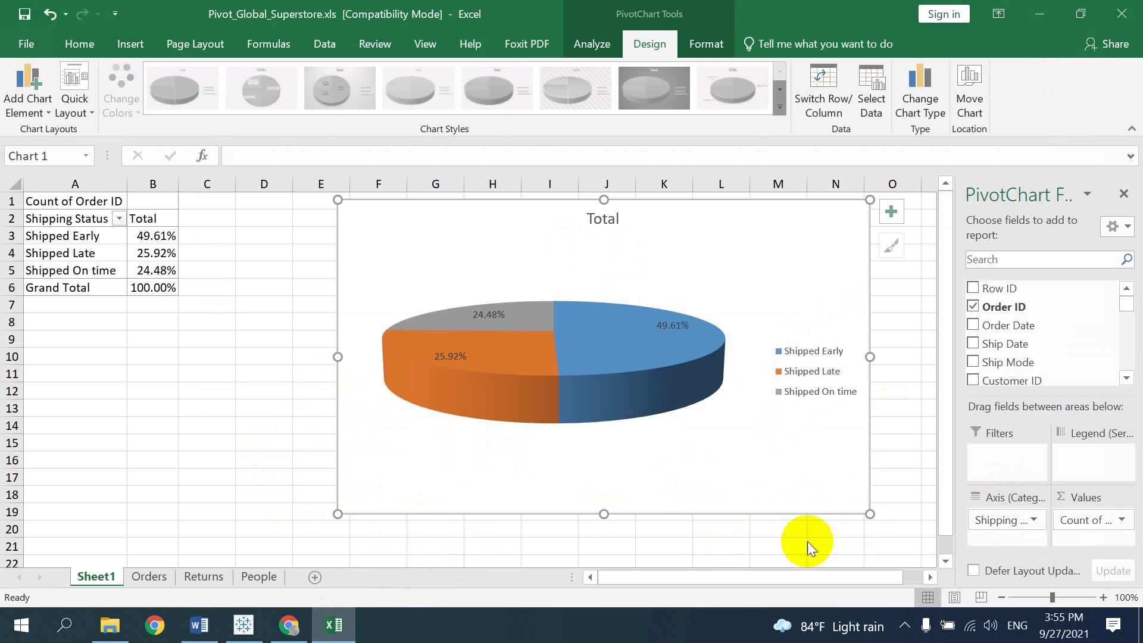
left_click_drag(1083, 519, 757, 486)
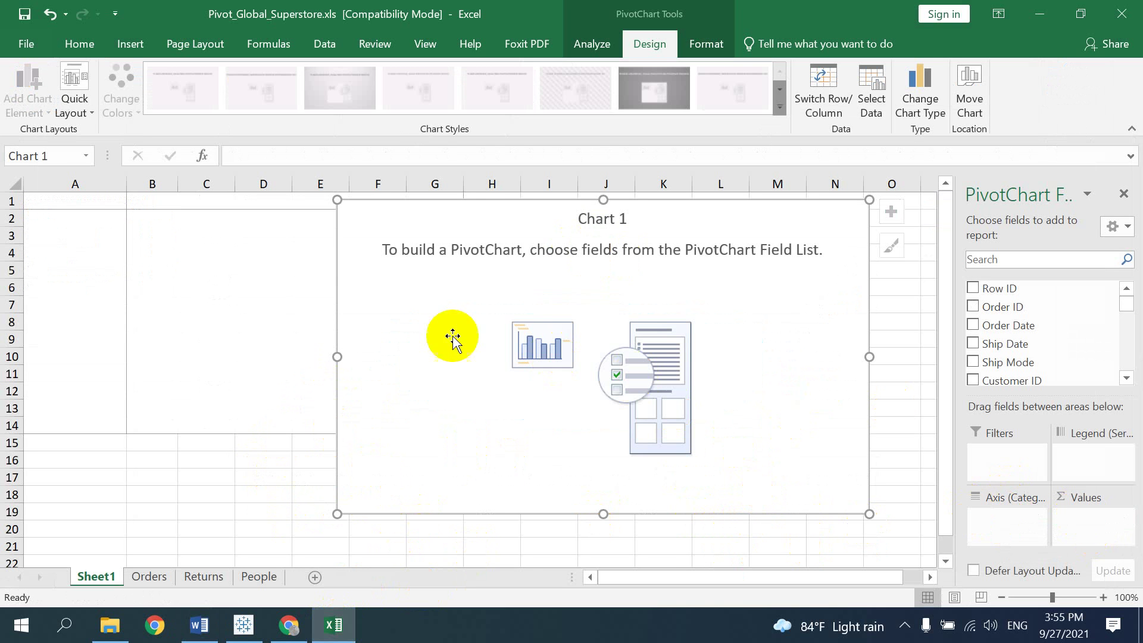
Shrink the chart so it starts near H3 and tick the Order Date field.
left_click_drag(341, 198, 474, 235)
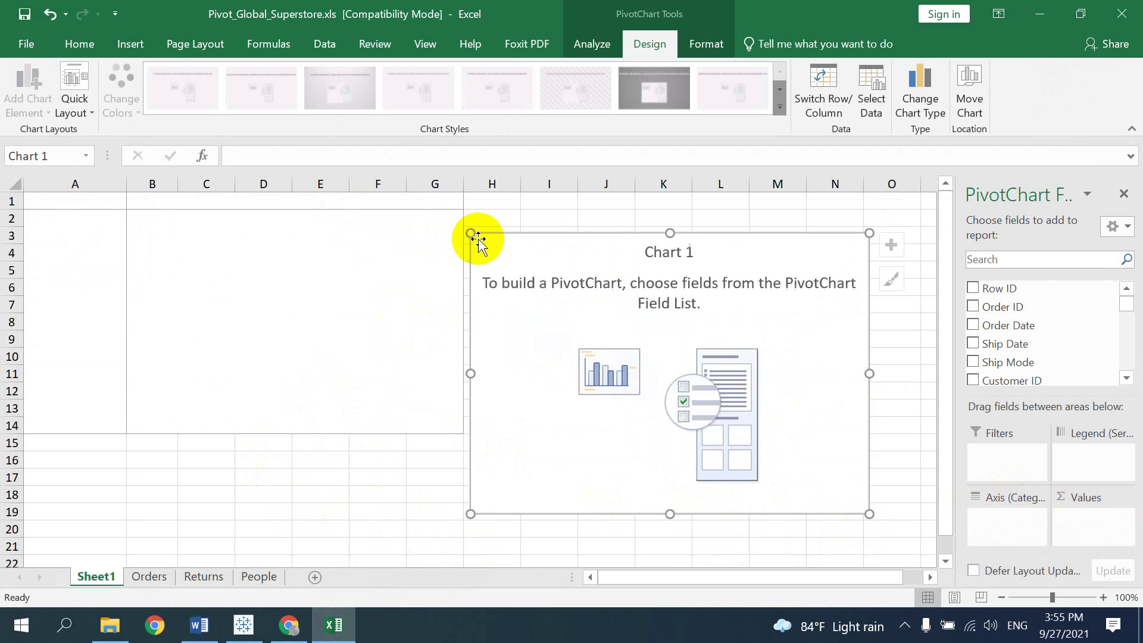
left_click(575, 280)
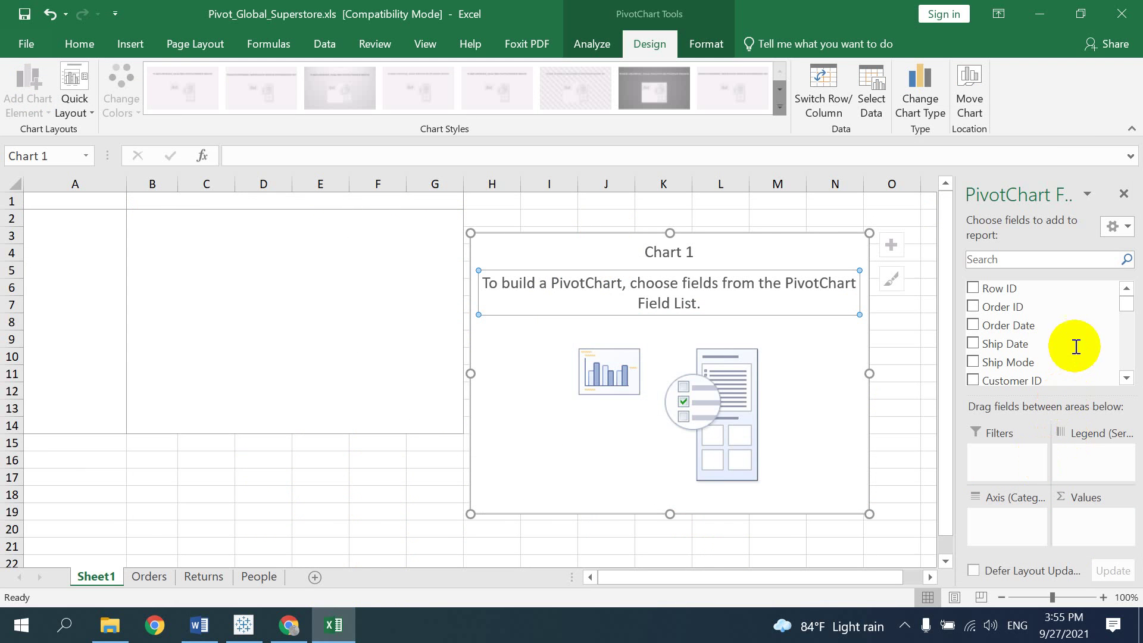
left_click(1069, 328)
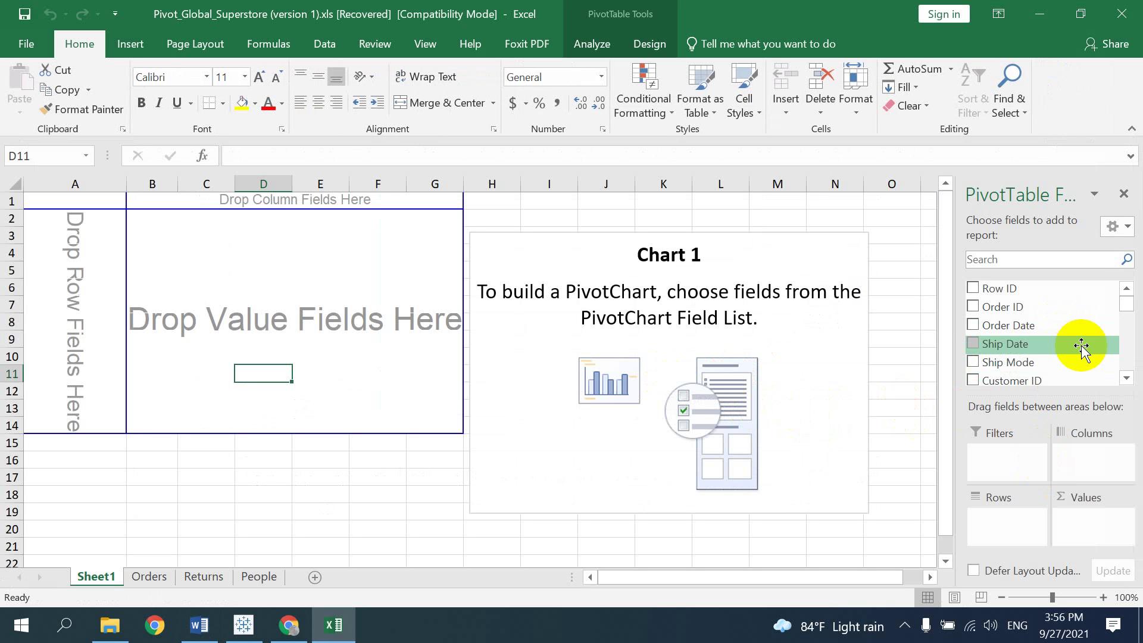
Drag Order Date into Rows so the pivot groups by Years and Quarters.
scroll(1072, 344, "down", 2)
scroll(1072, 343, "down", 1)
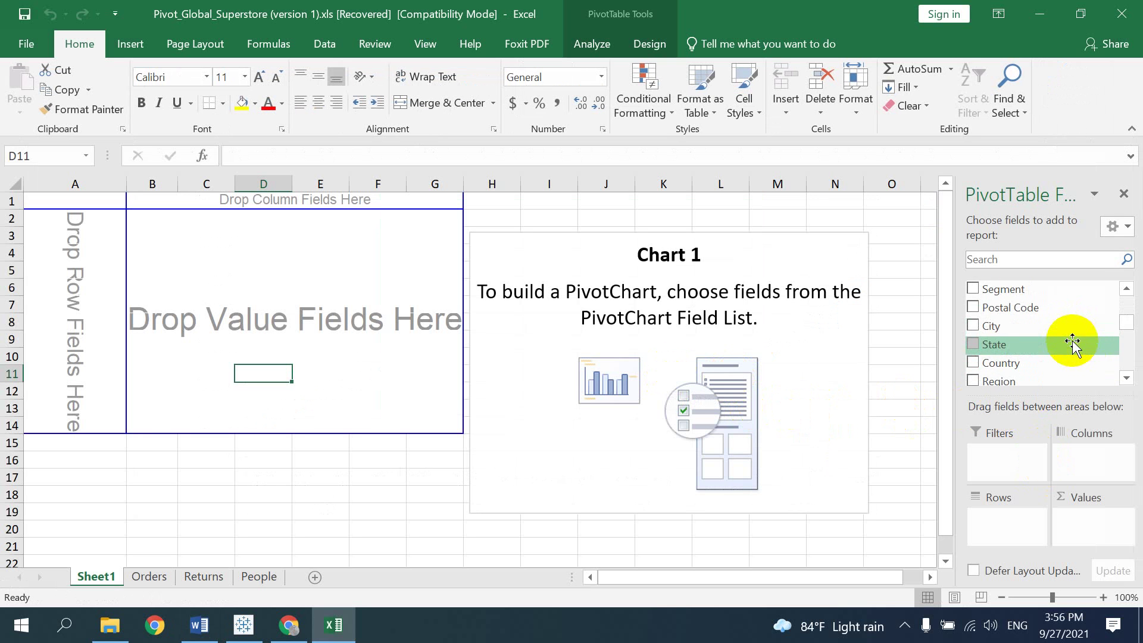
scroll(1071, 344, "down", 2)
scroll(1072, 343, "down", 3)
scroll(1072, 339, "up", 5)
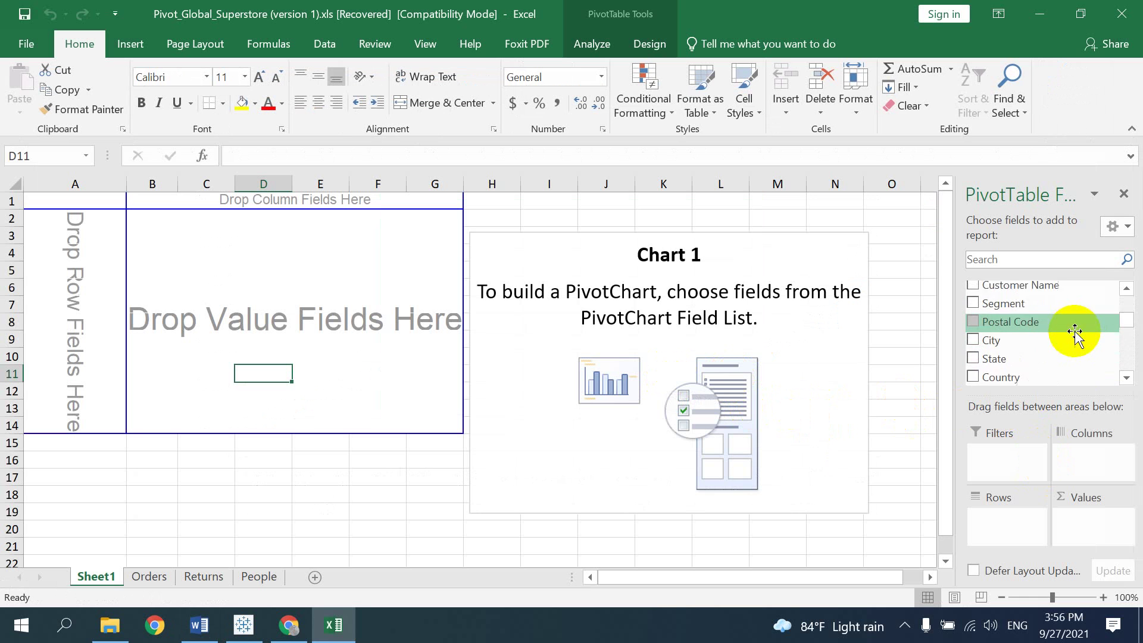
scroll(1072, 334, "up", 2)
left_click_drag(1033, 326, 986, 524)
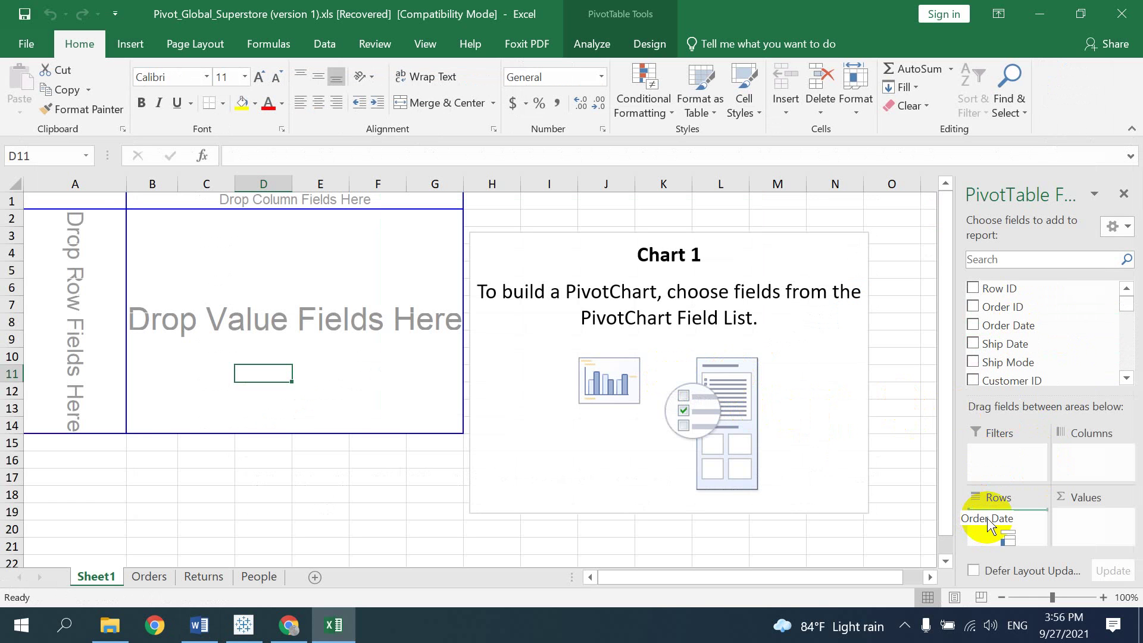
left_click_drag(987, 517, 1002, 512)
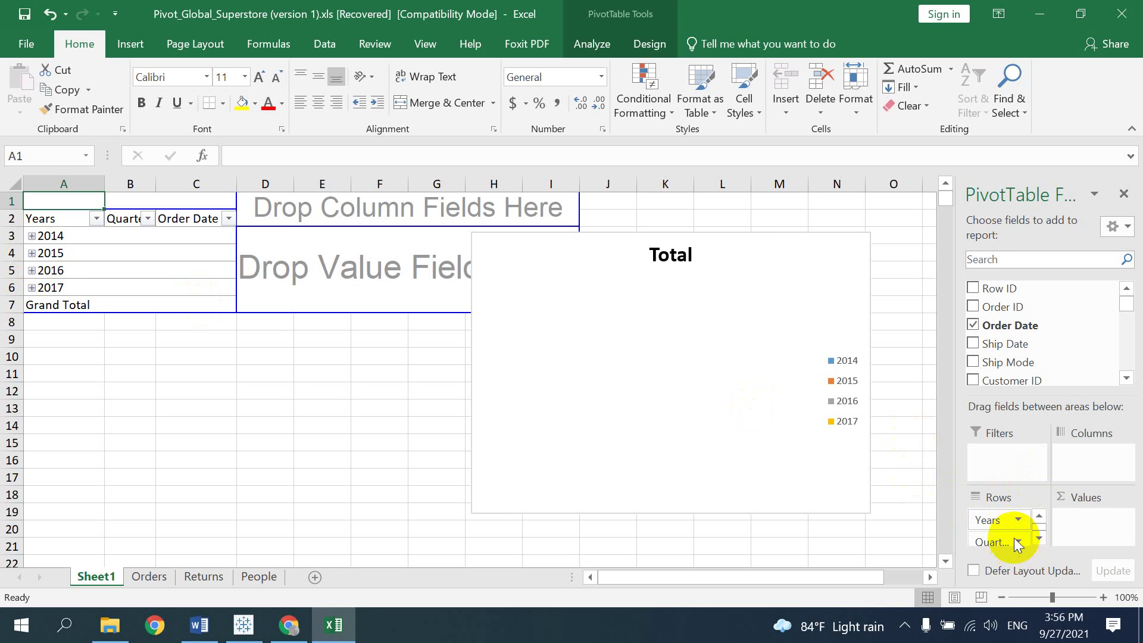
Remove the extra Order Date level from Rows and view Word's Sales by Quarter chart.
left_click(1039, 538)
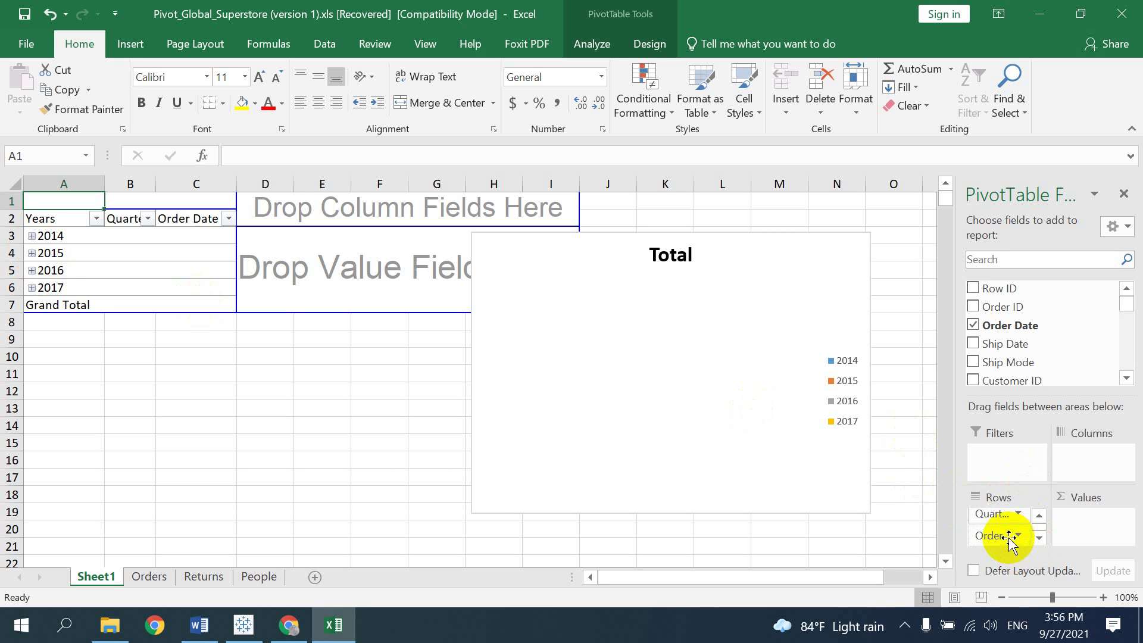
left_click_drag(1008, 535, 869, 563)
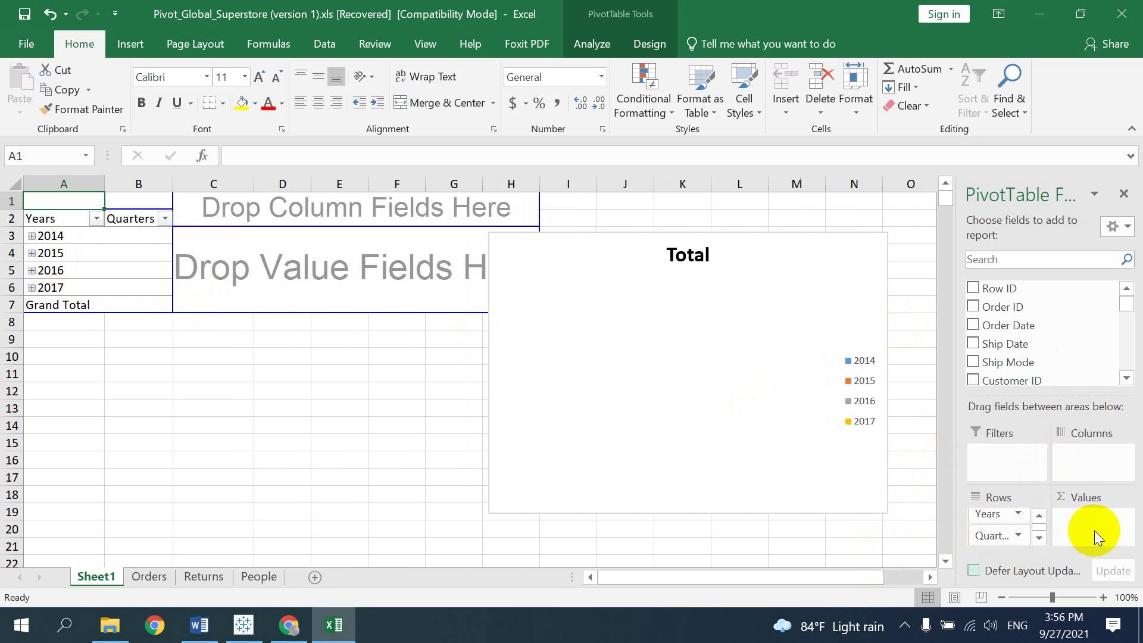
left_click(200, 625)
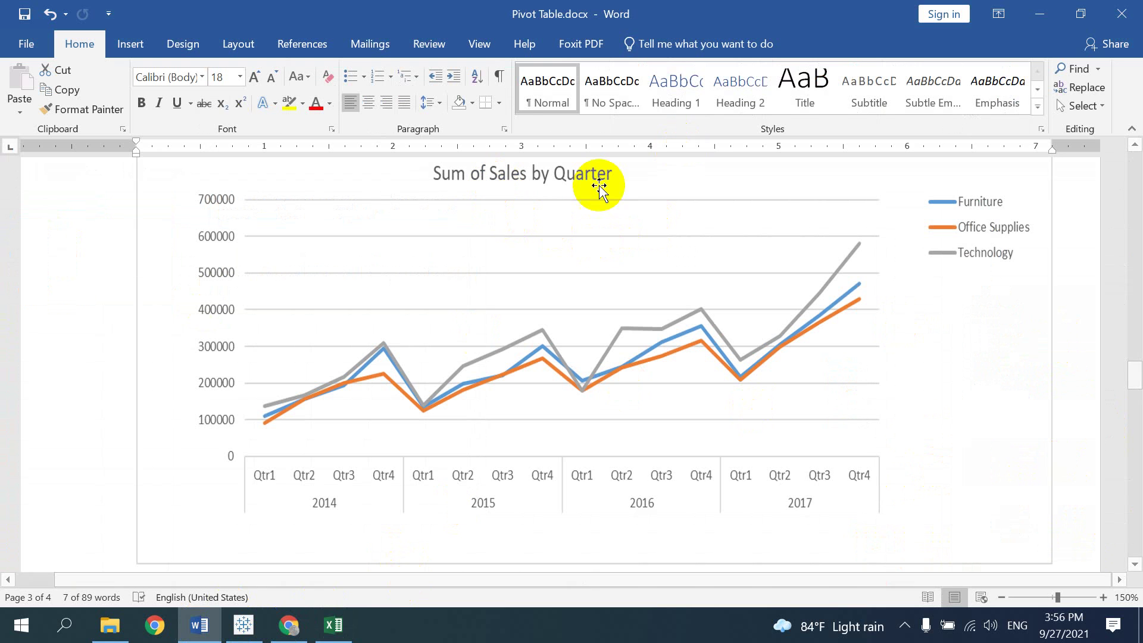
Add Sales to Values so the pivot totals Sum of Sales by year.
left_click(333, 625)
scroll(1057, 340, "down", 3)
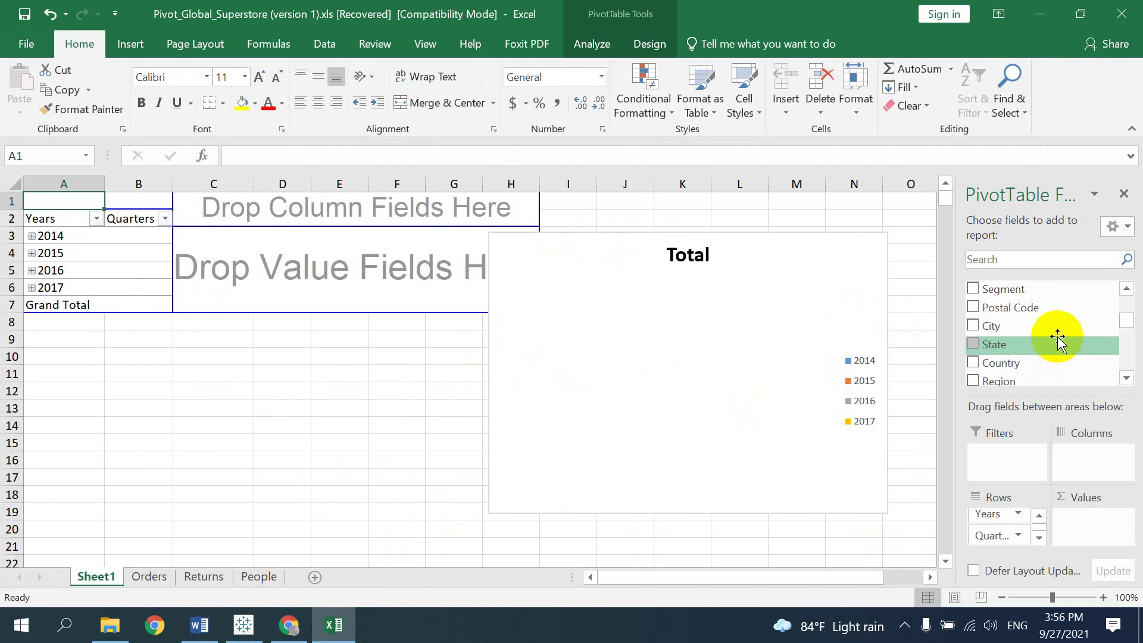
scroll(1048, 339, "down", 2)
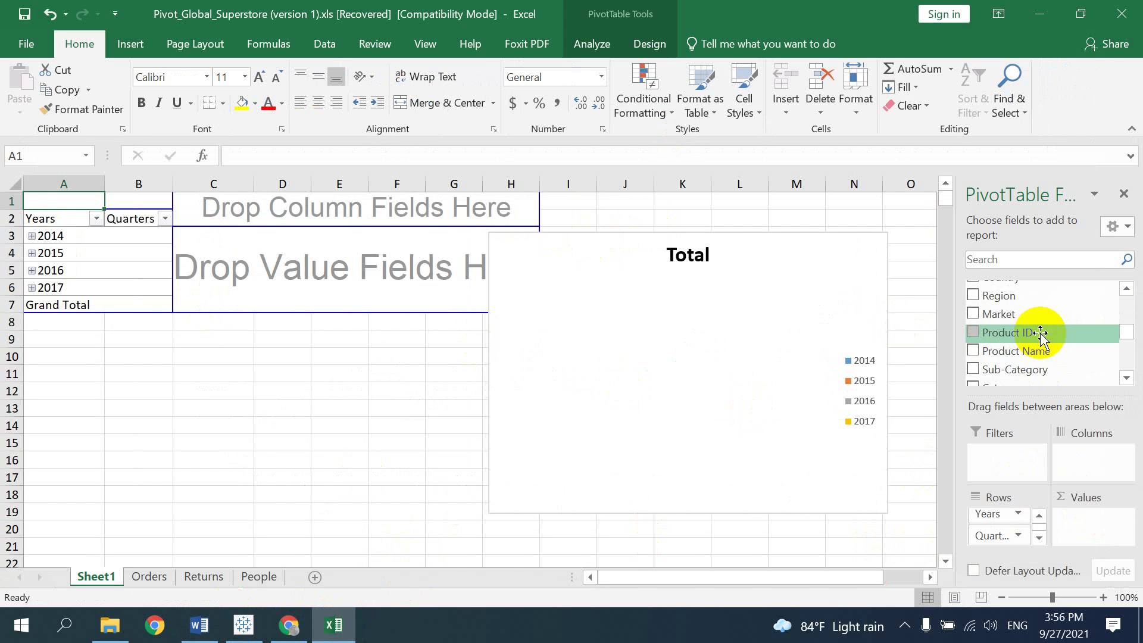
scroll(1040, 334, "down", 2)
left_click_drag(995, 321, 1100, 516)
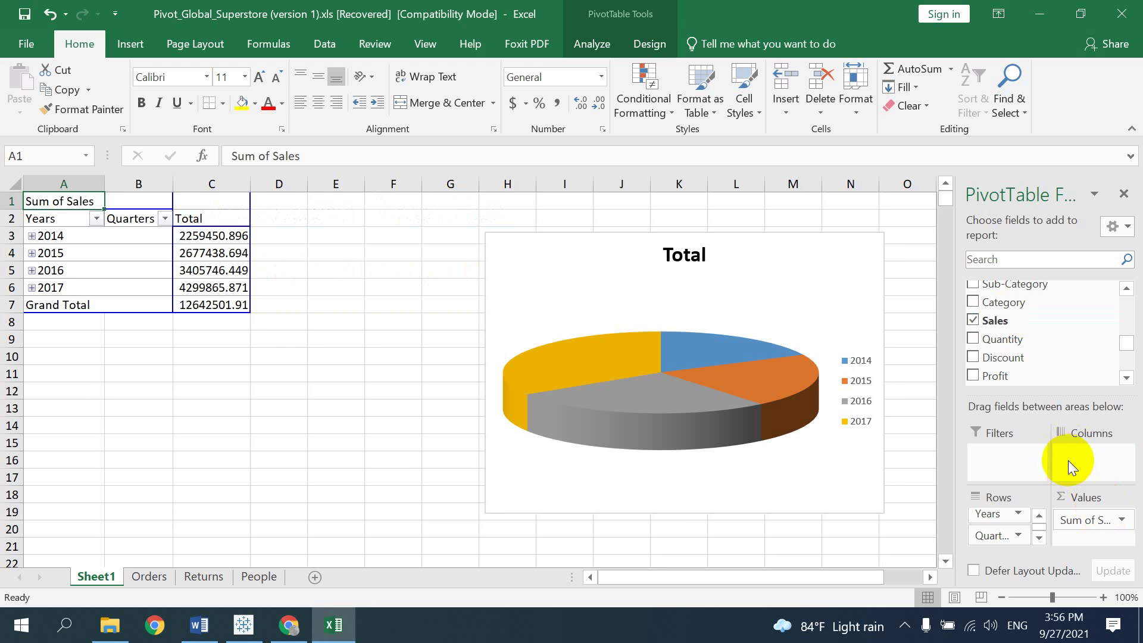
Change the PivotChart from a 3-D pie to a line chart.
left_click(712, 290)
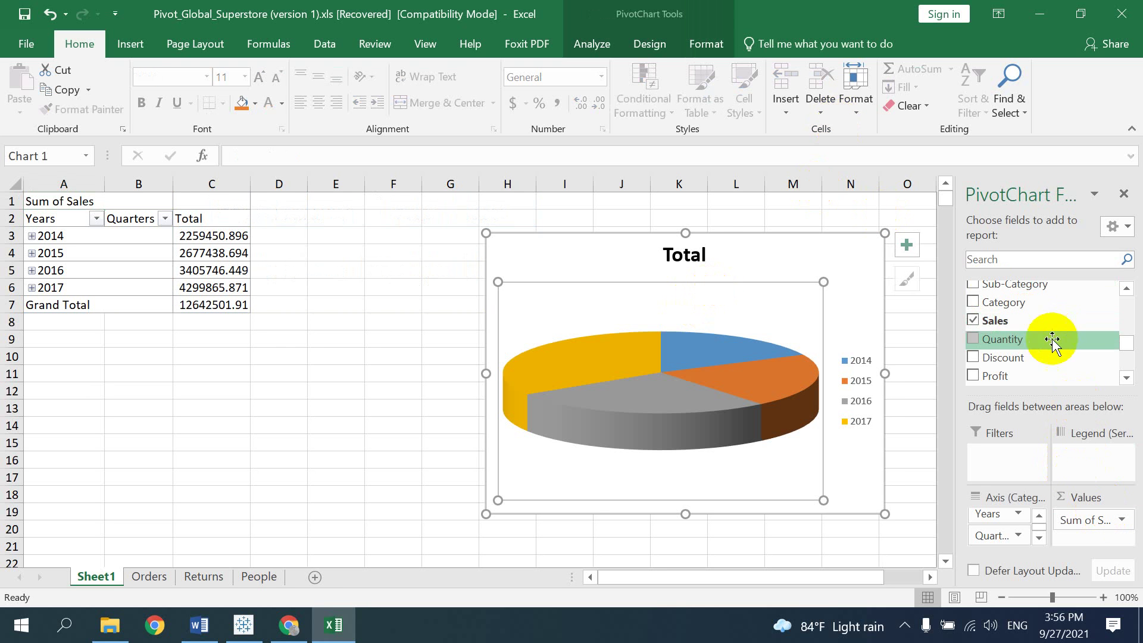
left_click(593, 44)
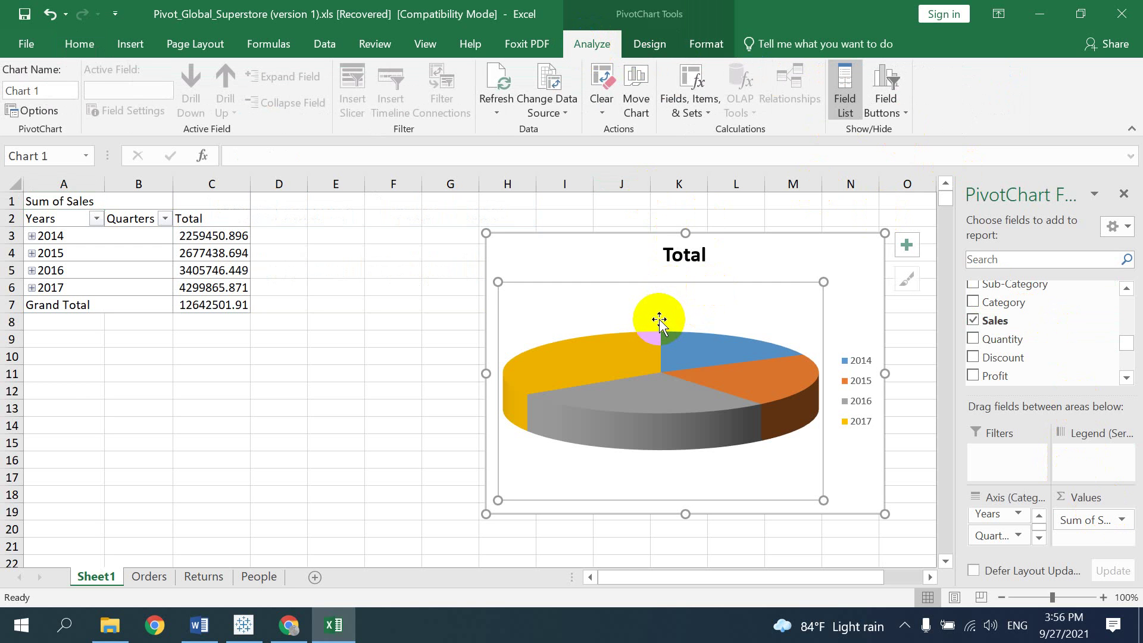
left_click(661, 263)
left_click(649, 44)
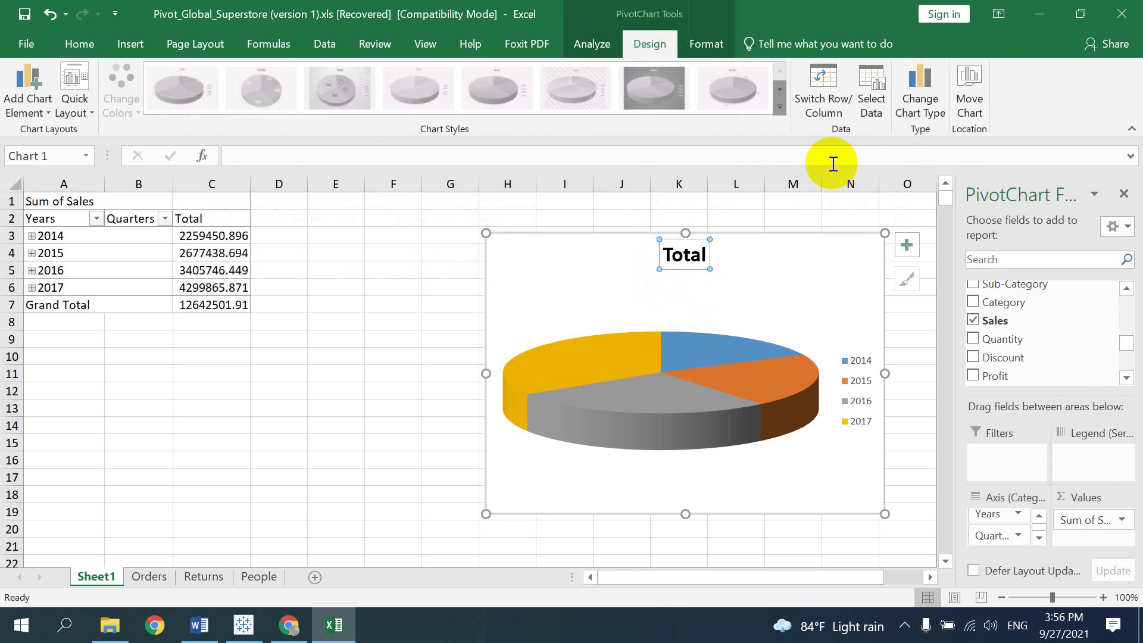
left_click(919, 99)
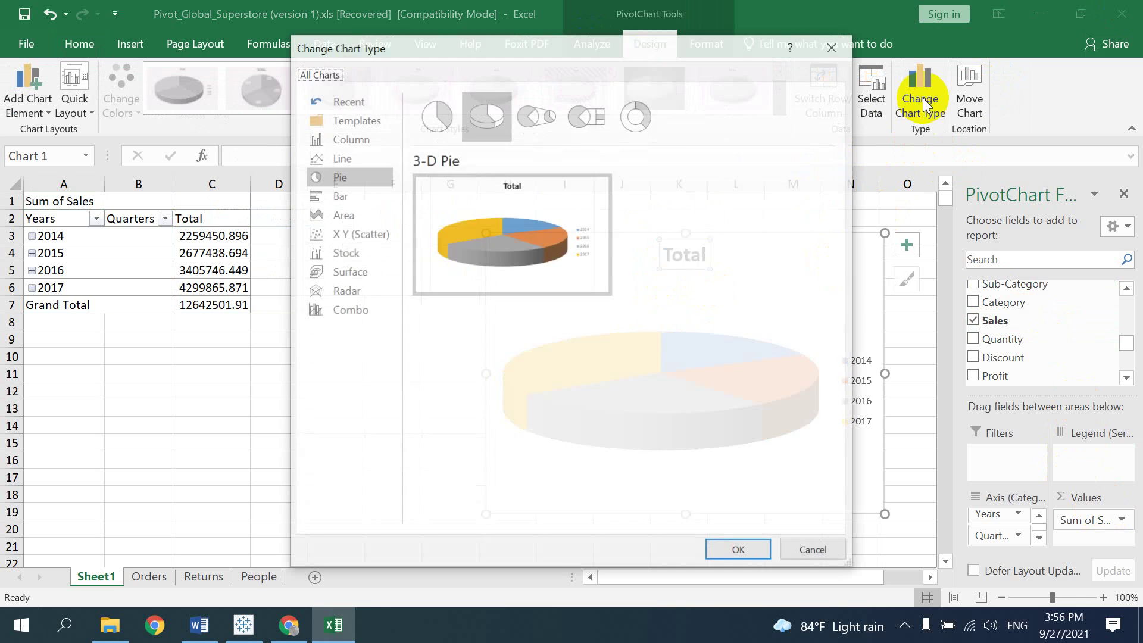
left_click(324, 158)
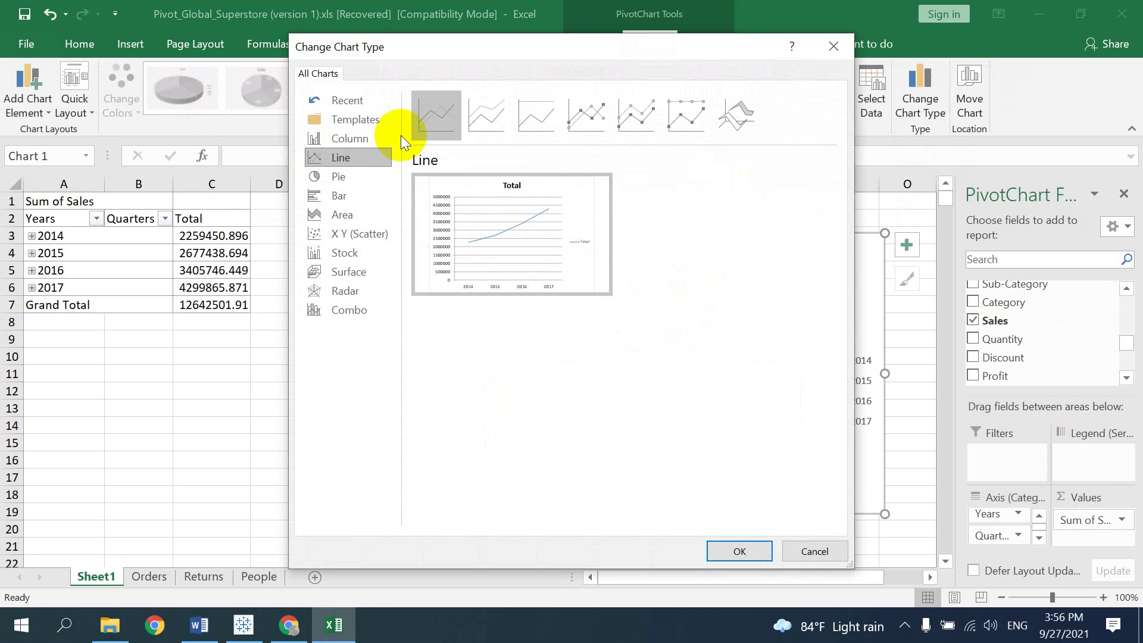
left_click(751, 551)
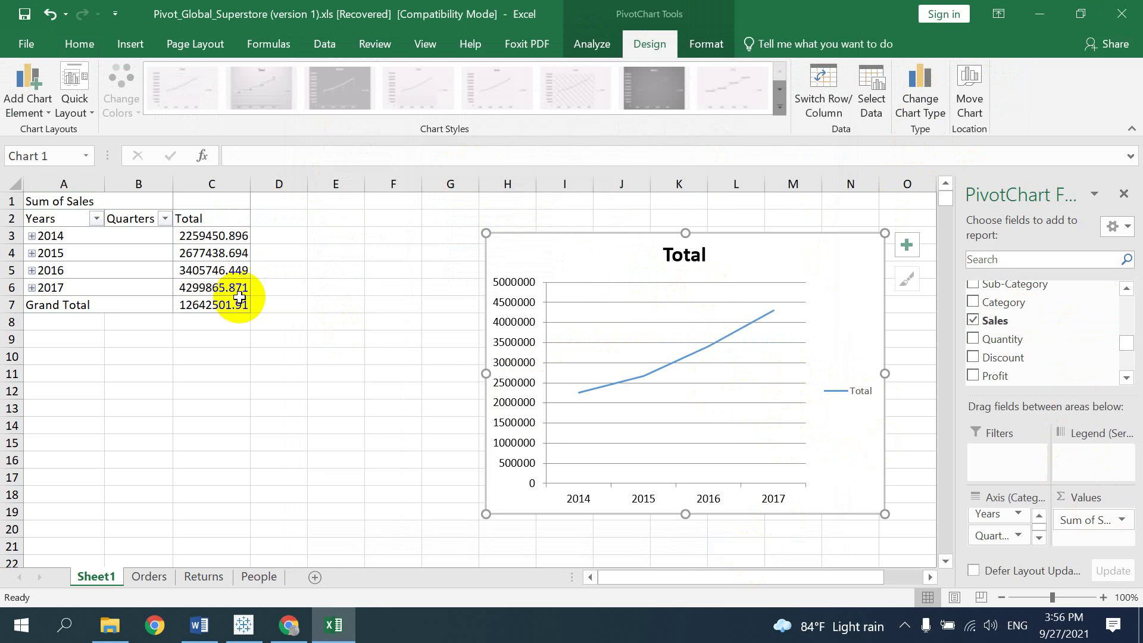
Expand 2014, 2015, 2016 and 2017 into their quarters.
left_click(32, 236)
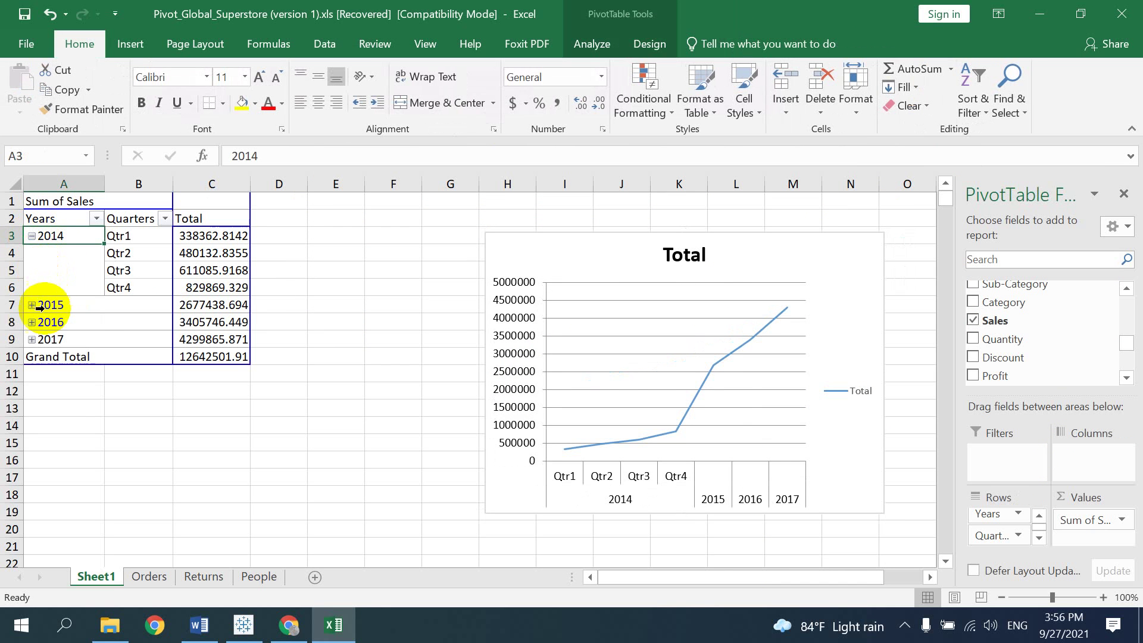
left_click(32, 304)
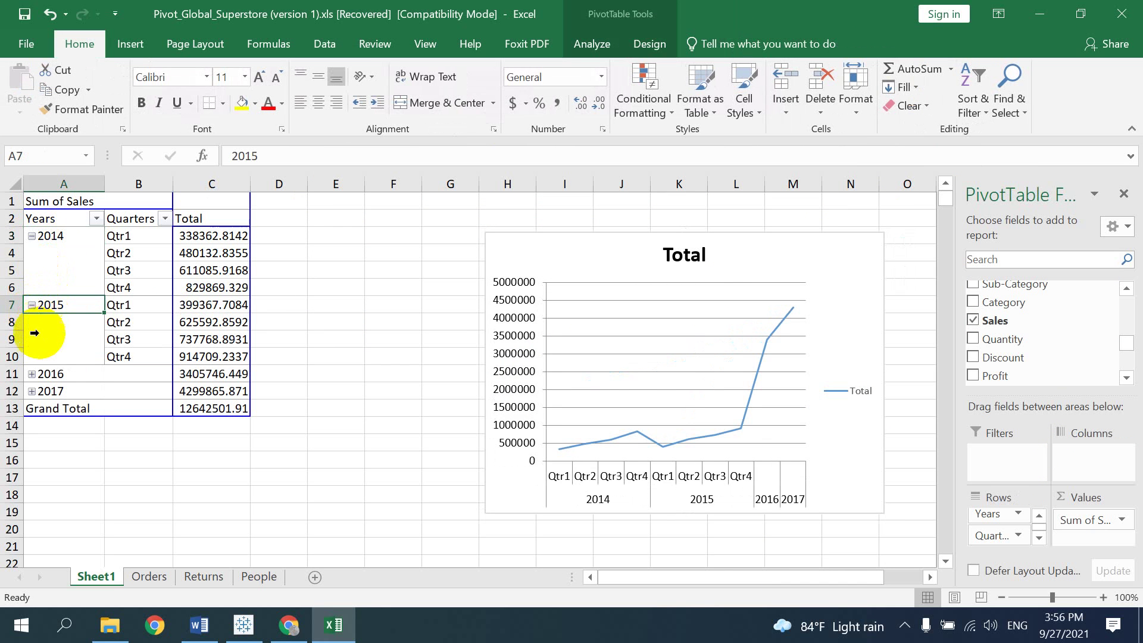
left_click(32, 375)
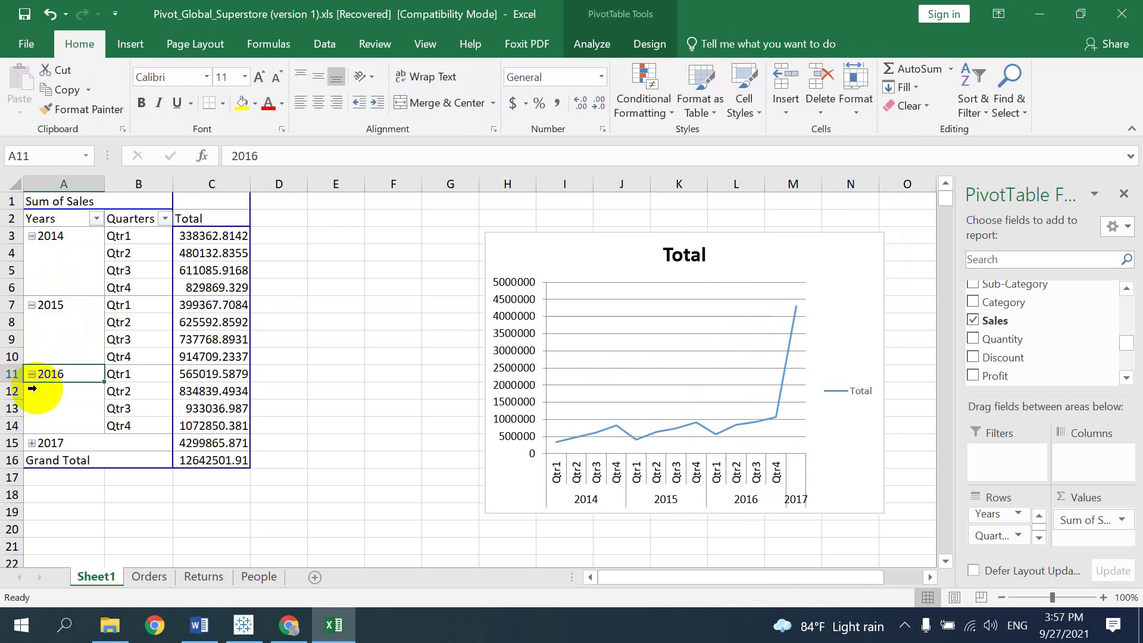
left_click(32, 443)
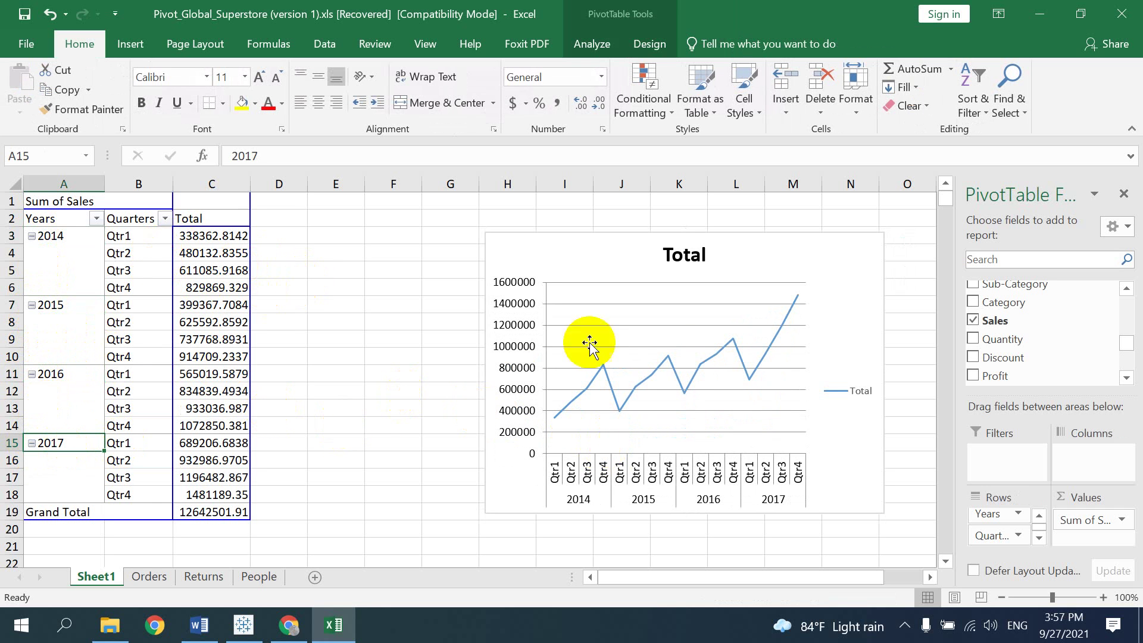
Move the line chart up beside the pivot table and widen the field list pane.
left_click(548, 236)
left_click_drag(556, 237, 344, 204)
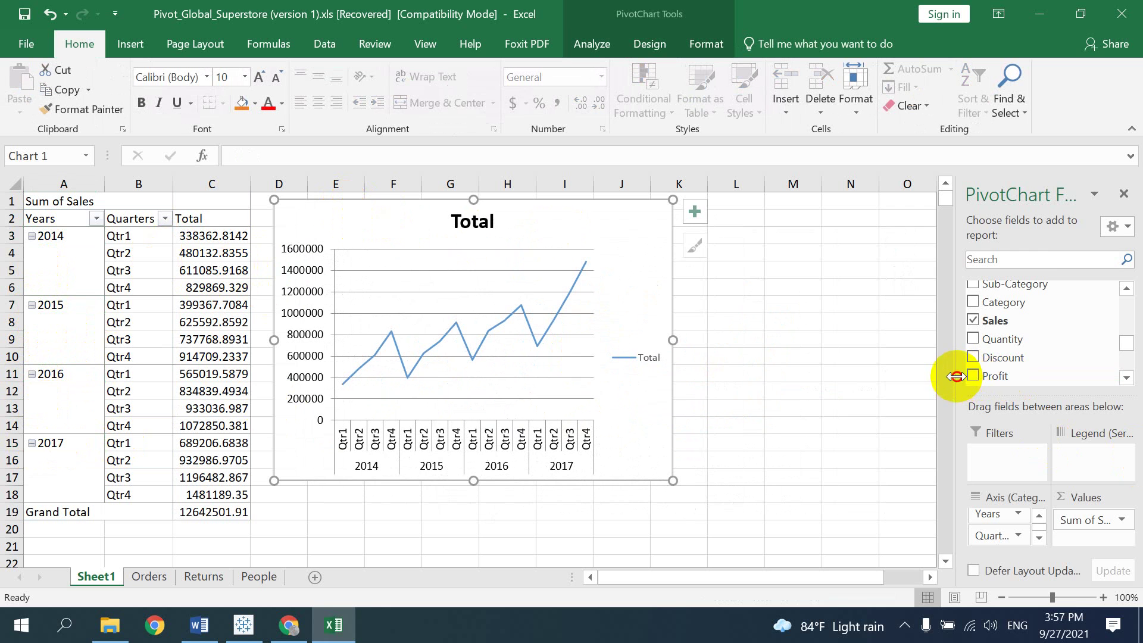
left_click_drag(956, 376, 905, 372)
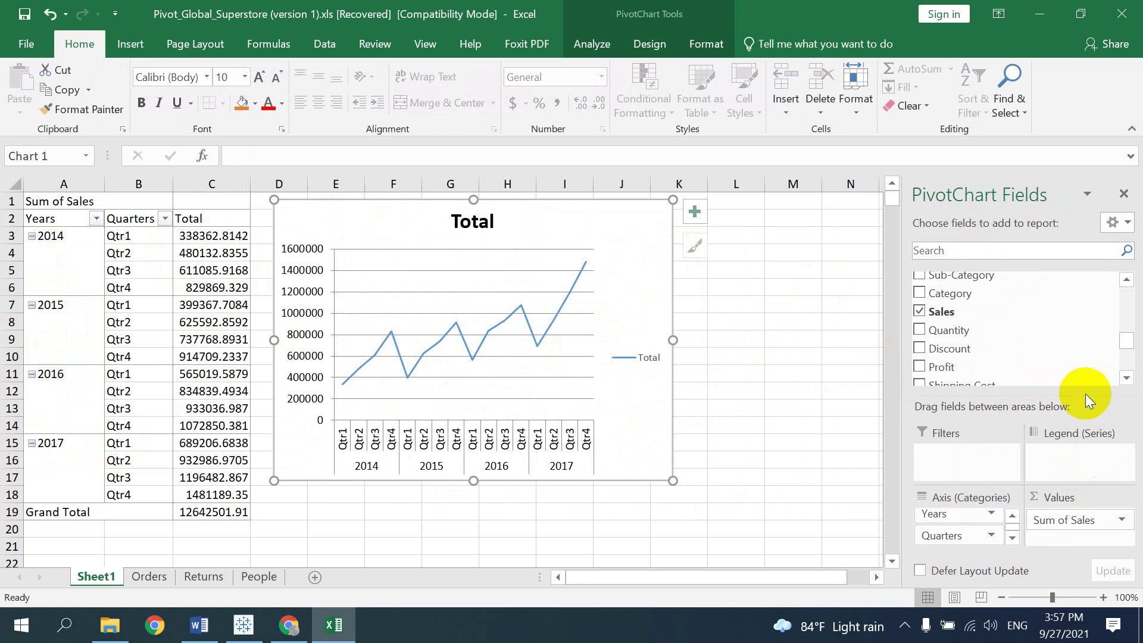
scroll(1036, 333, "up", 1)
scroll(1047, 357, "up", 2)
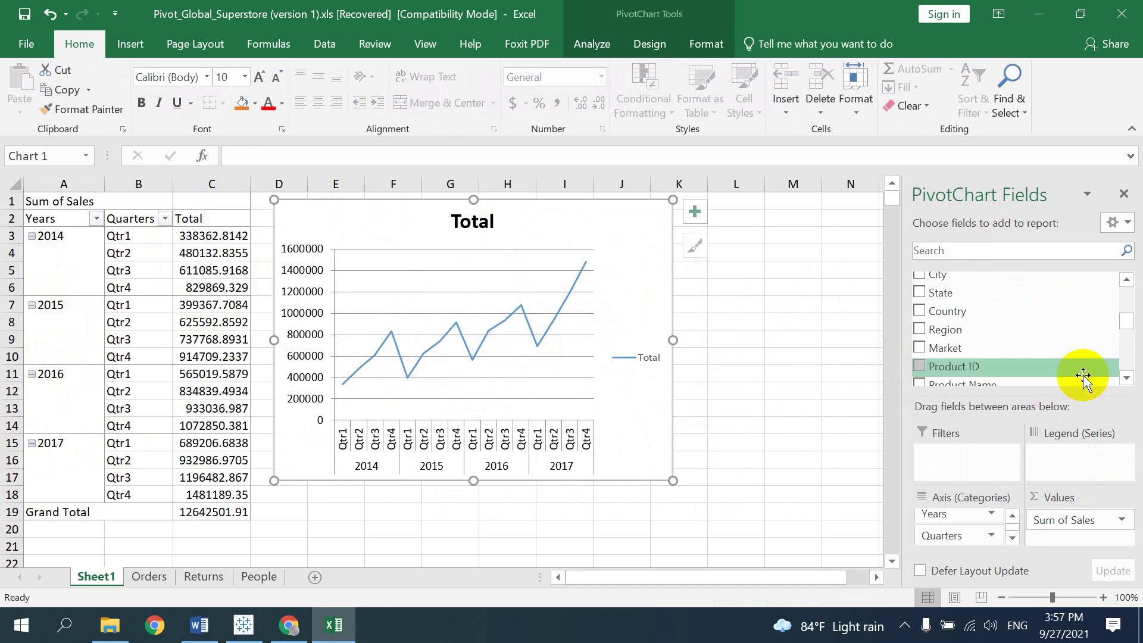
scroll(1080, 358, "up", 3)
scroll(1081, 328, "down", 3)
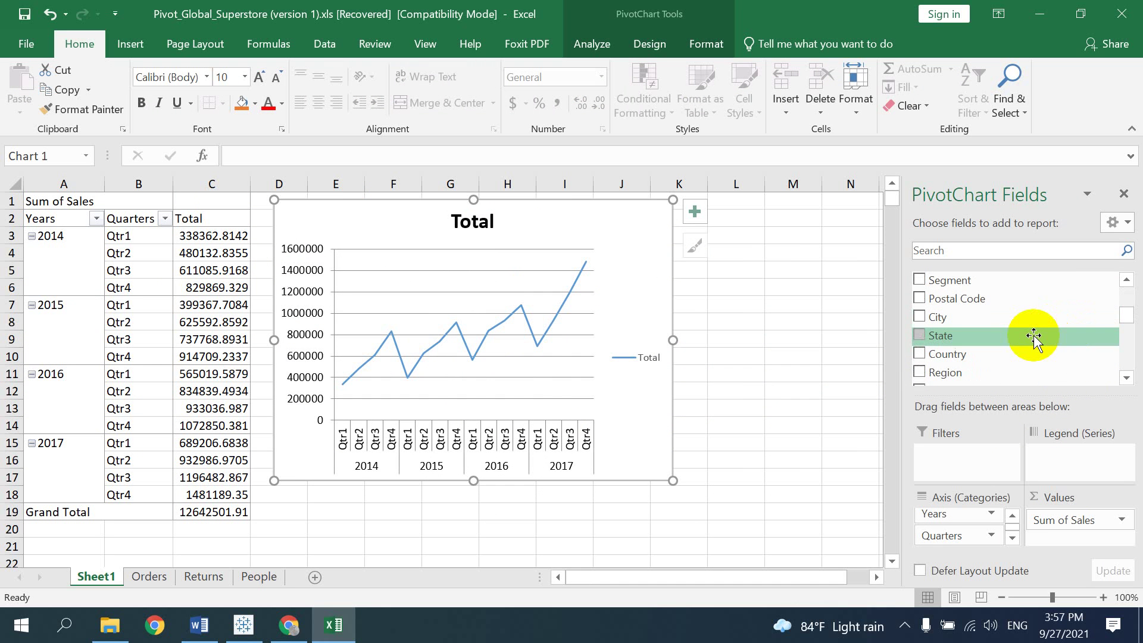
scroll(1036, 334, "down", 2)
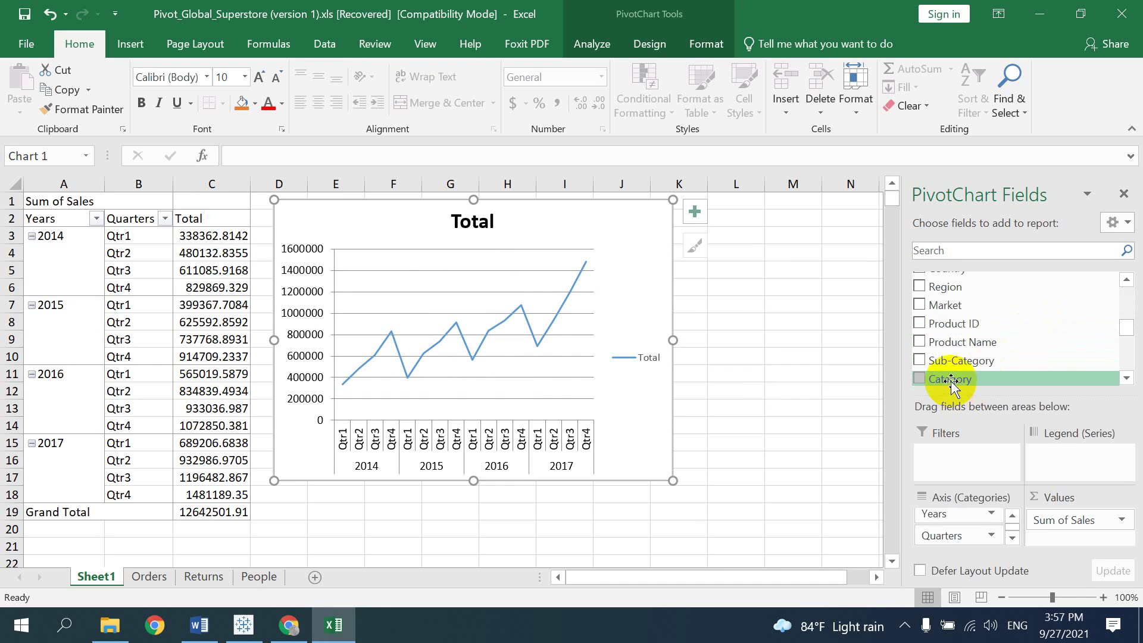
Add Category as the chart series and stretch the chart over columns C–L.
left_click_drag(948, 378, 1077, 467)
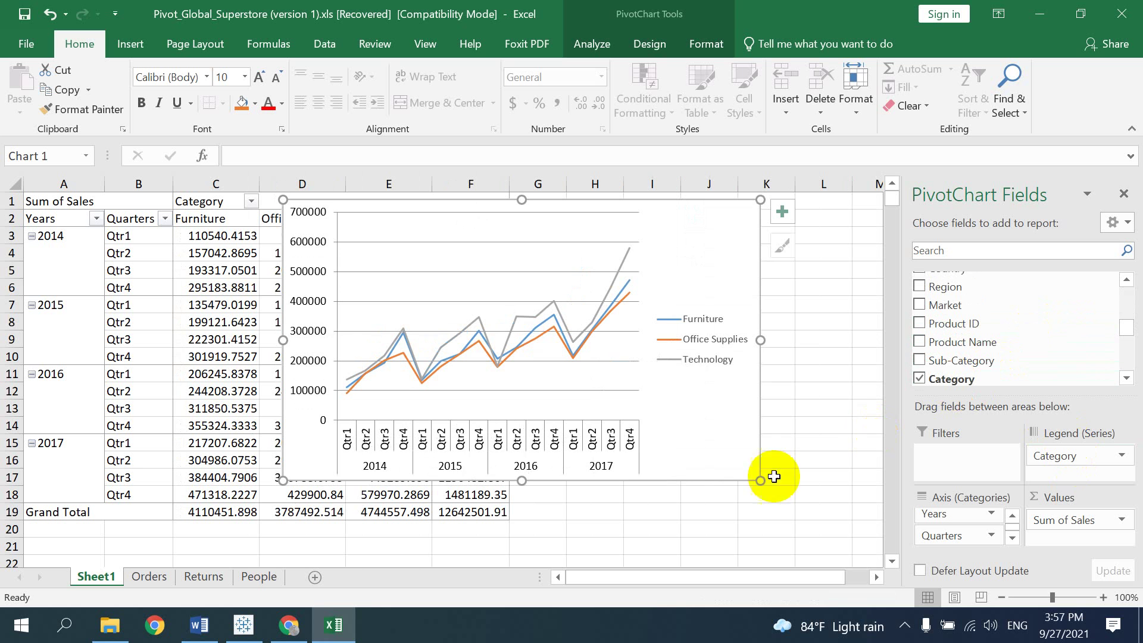
left_click_drag(760, 483, 862, 510)
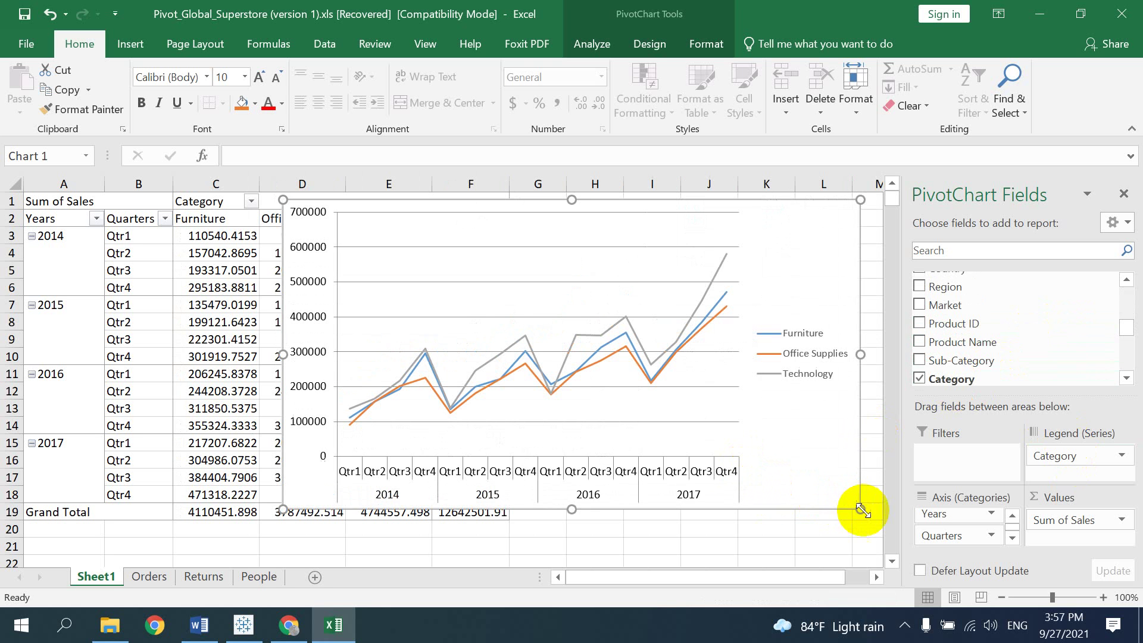
left_click_drag(282, 510, 174, 537)
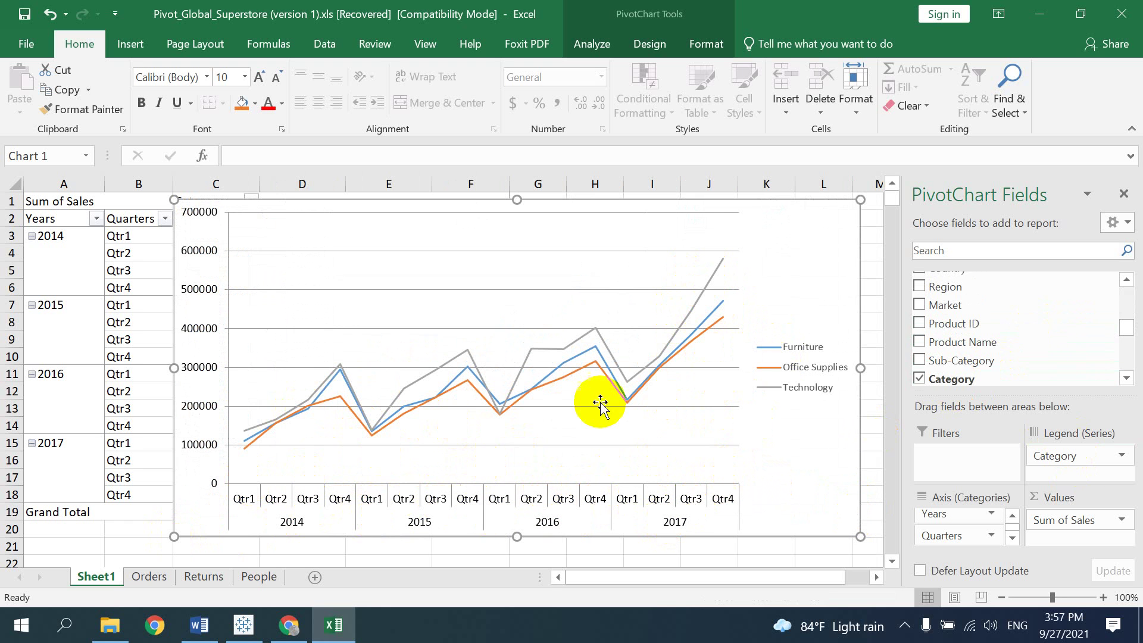
Compare with the Word reference chart, then enlarge the PivotChart slightly further.
left_click(200, 625)
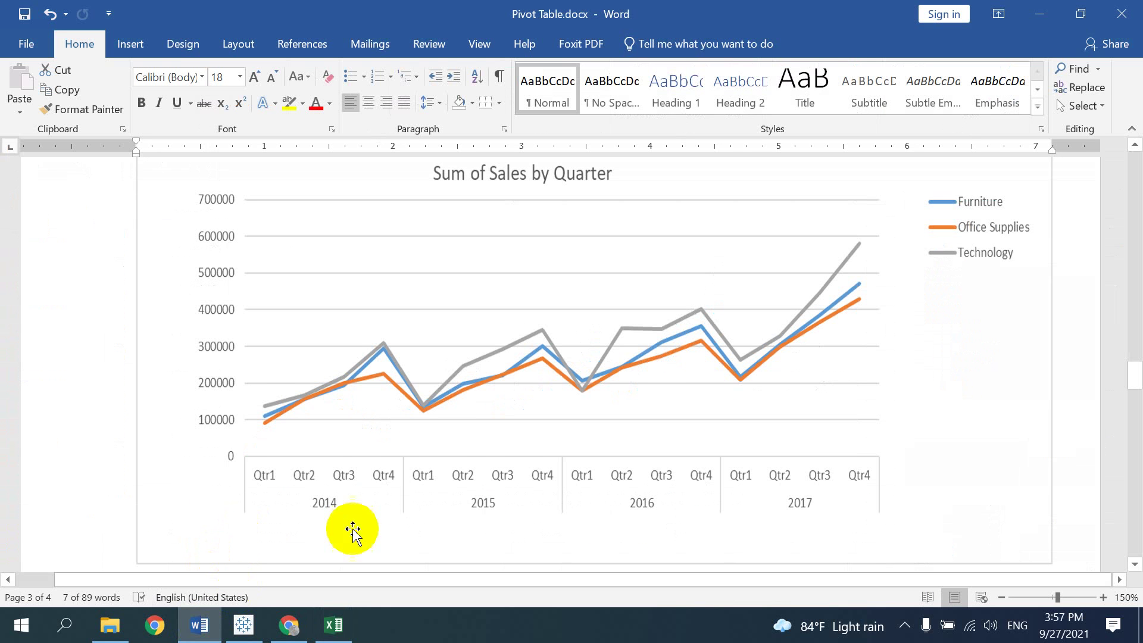
scroll(800, 286, "up", 1)
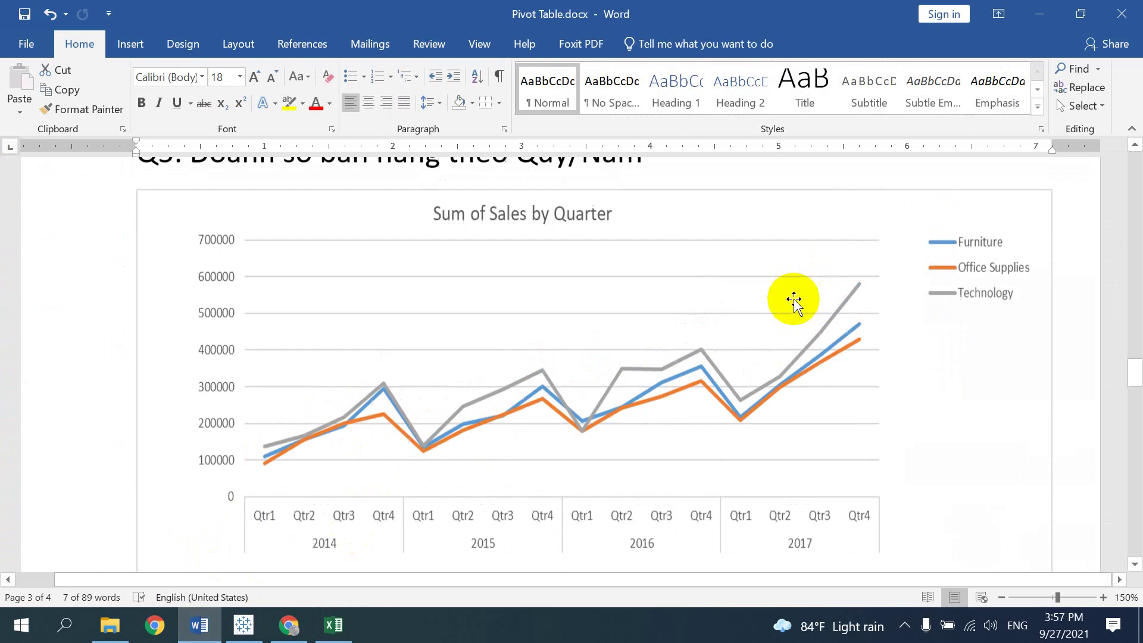
scroll(566, 387, "down", 2)
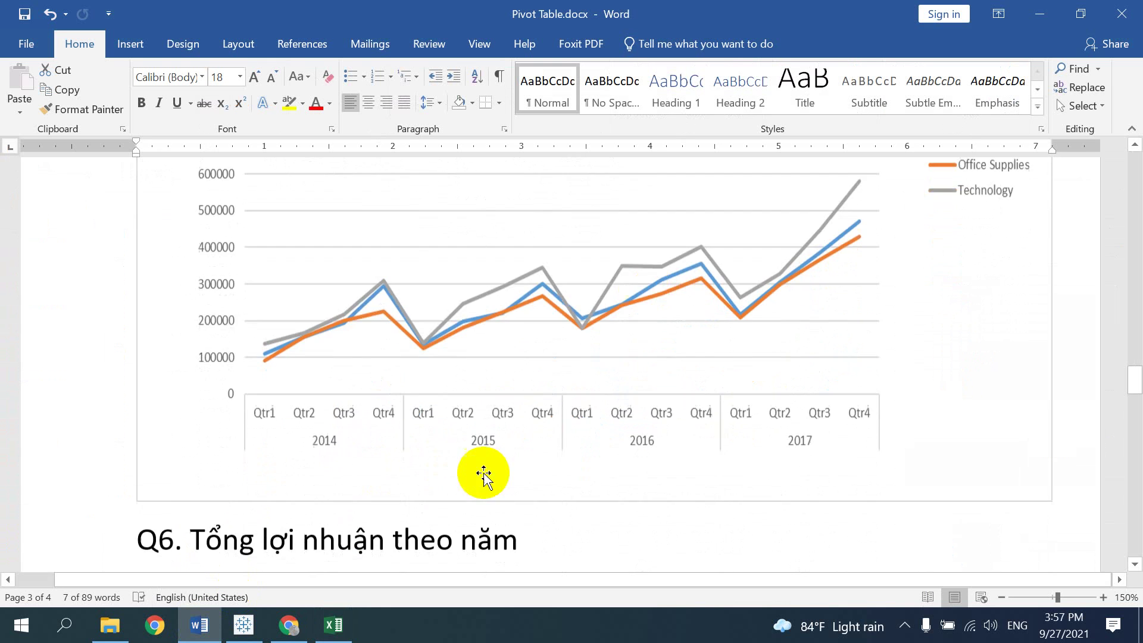
left_click(334, 625)
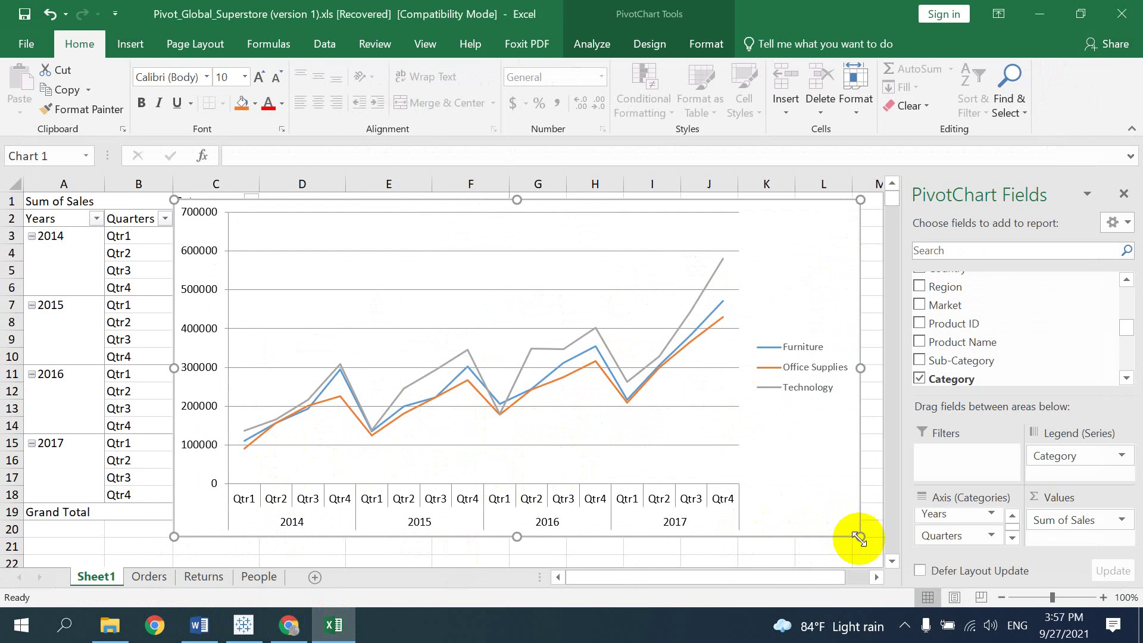
left_click_drag(862, 540, 877, 546)
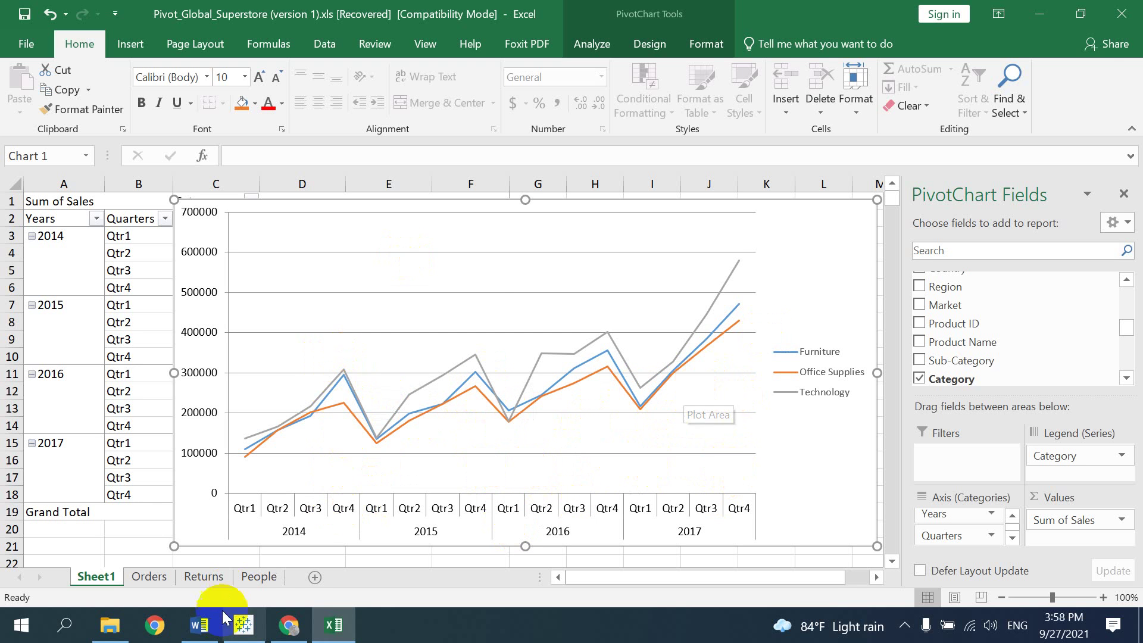
Scroll Word's reference to the Q6 Profit Technology by Years chart, then return to Excel.
left_click(200, 625)
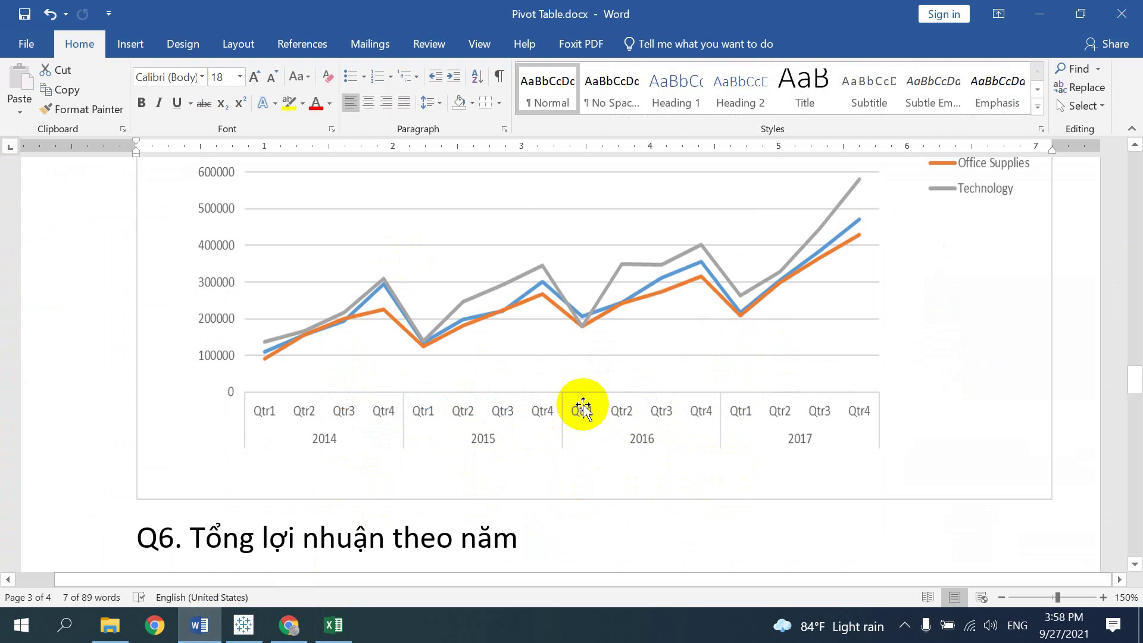
scroll(583, 409, "down", 3)
scroll(643, 399, "up", 4)
scroll(703, 407, "up", 1)
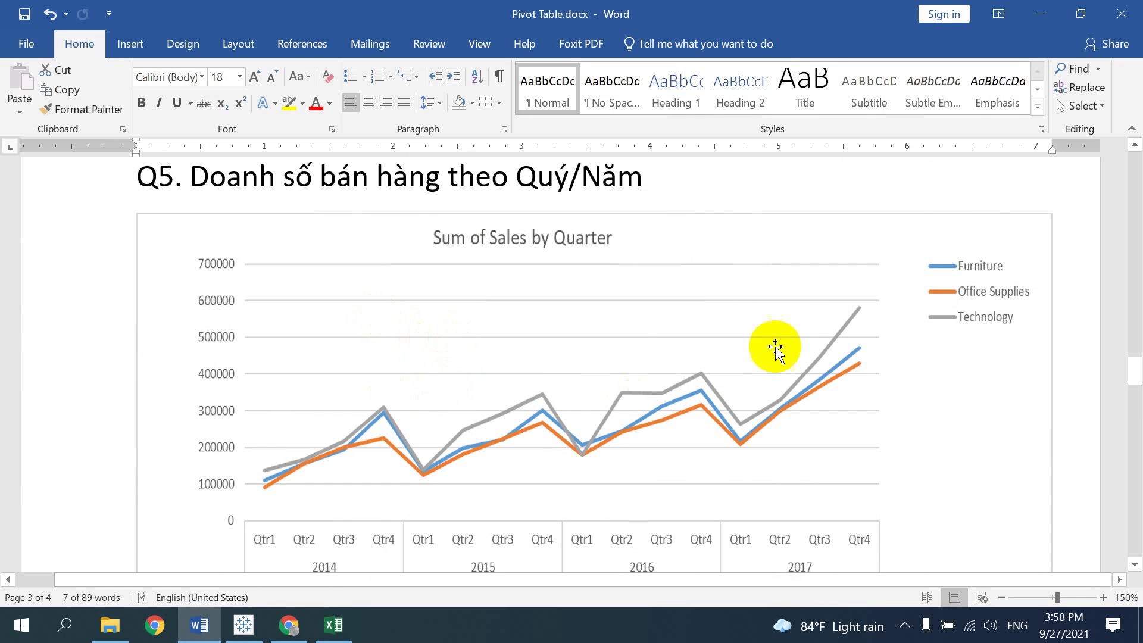
scroll(833, 375, "down", 1)
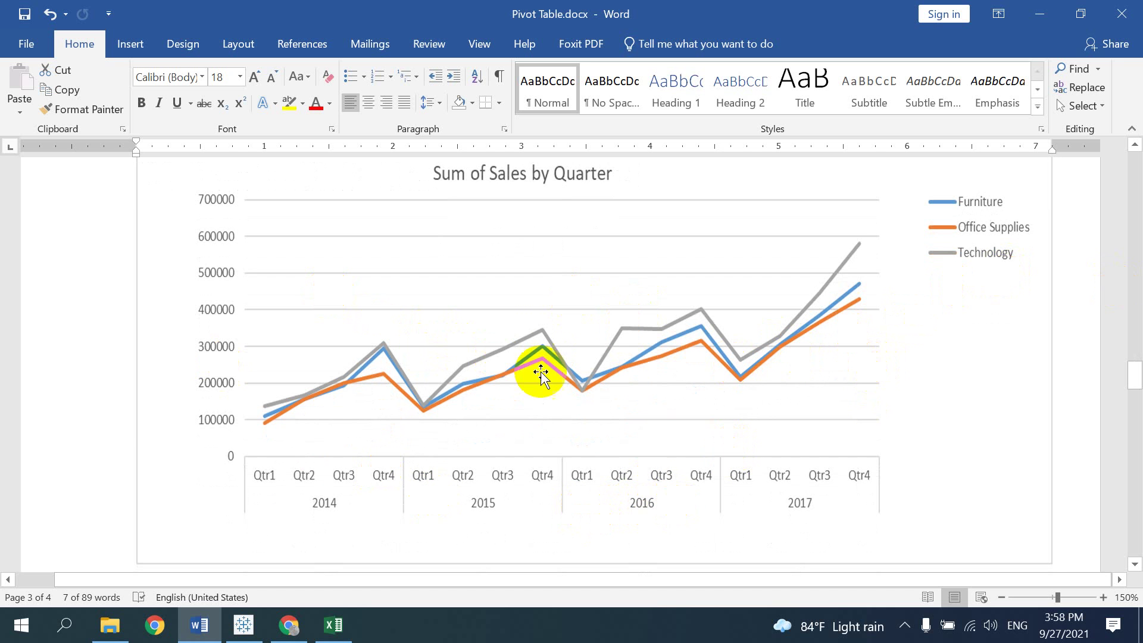
scroll(524, 381, "down", 3)
scroll(476, 381, "down", 2)
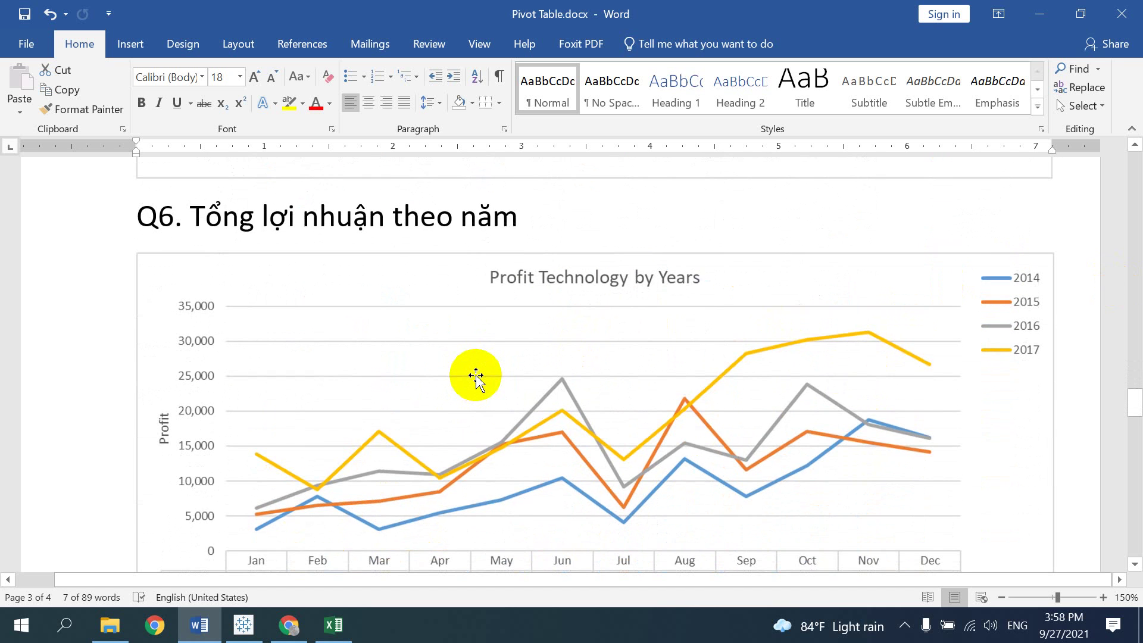
scroll(476, 376, "down", 1)
scroll(476, 376, "up", 3)
scroll(476, 375, "down", 2)
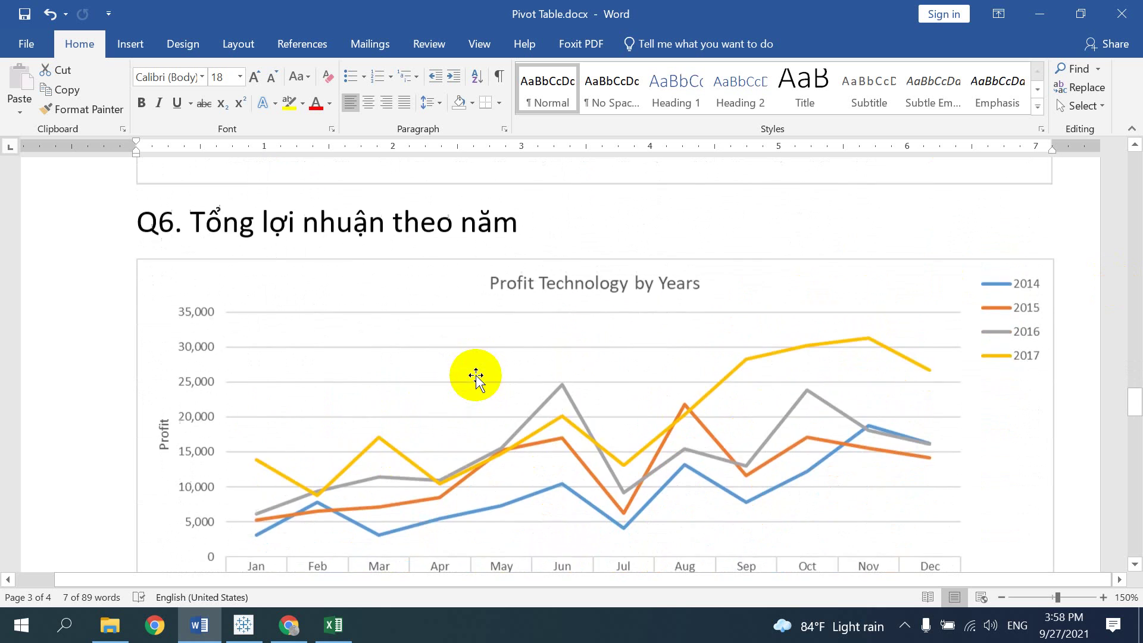
scroll(476, 376, "up", 2)
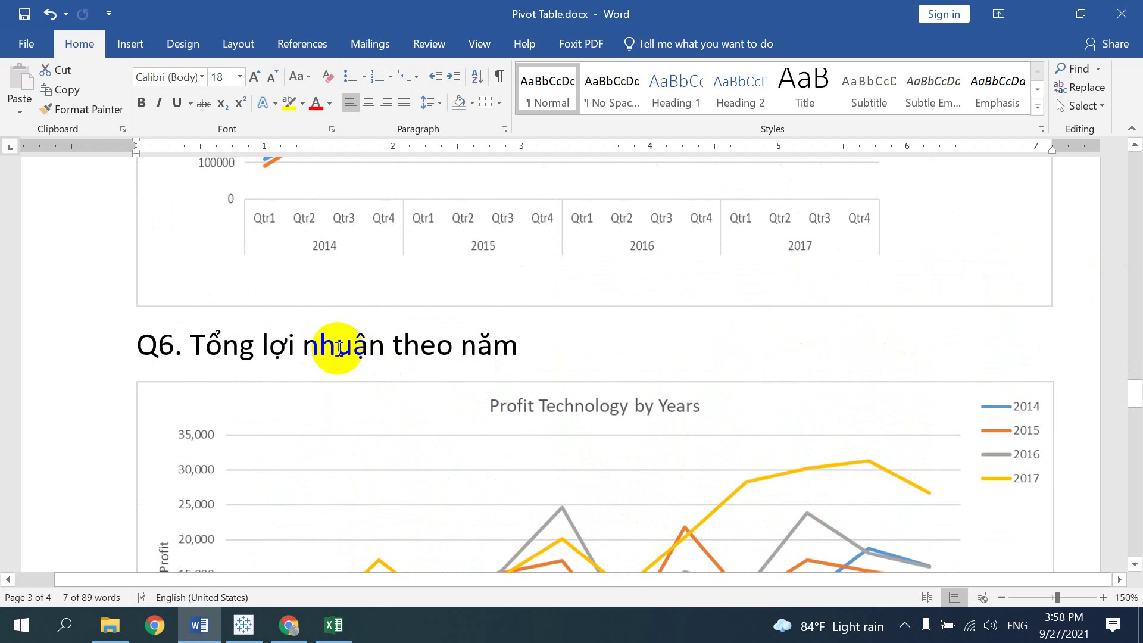
scroll(840, 345, "down", 2)
scroll(766, 357, "down", 1)
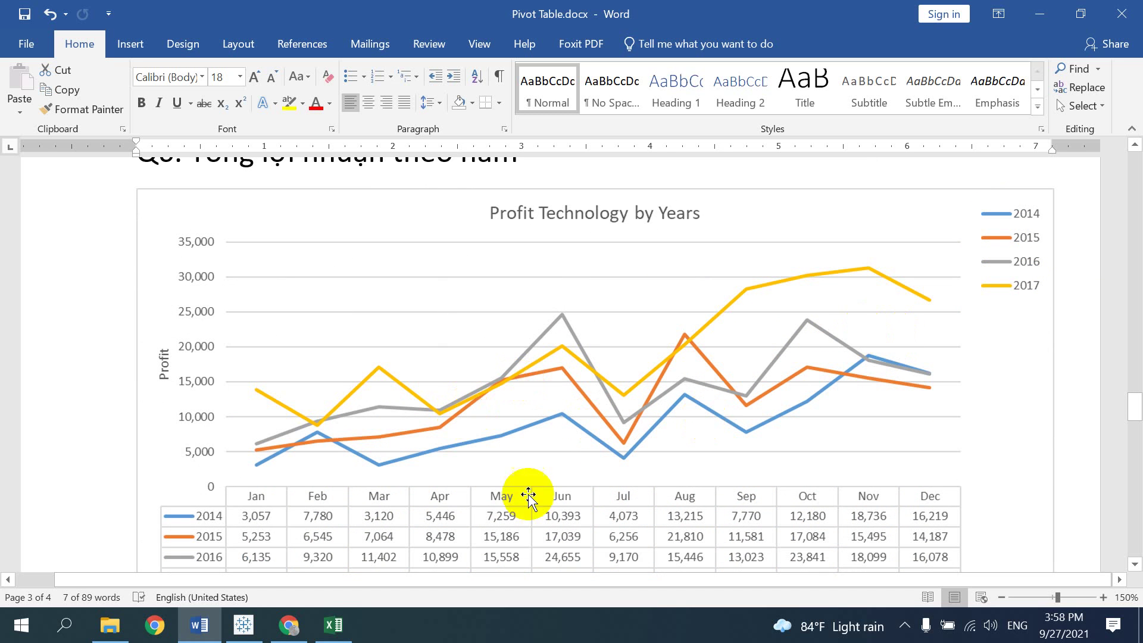
left_click(333, 625)
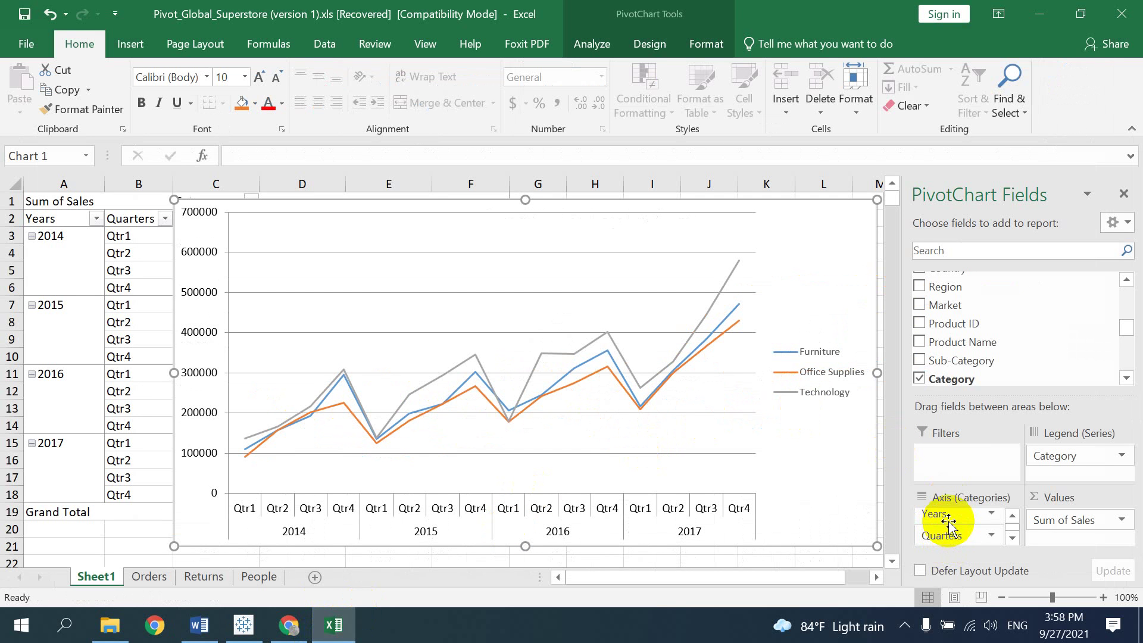
Remove Years, Quarters and Sum of Sales from the PivotChart's field areas.
left_click_drag(948, 521, 778, 524)
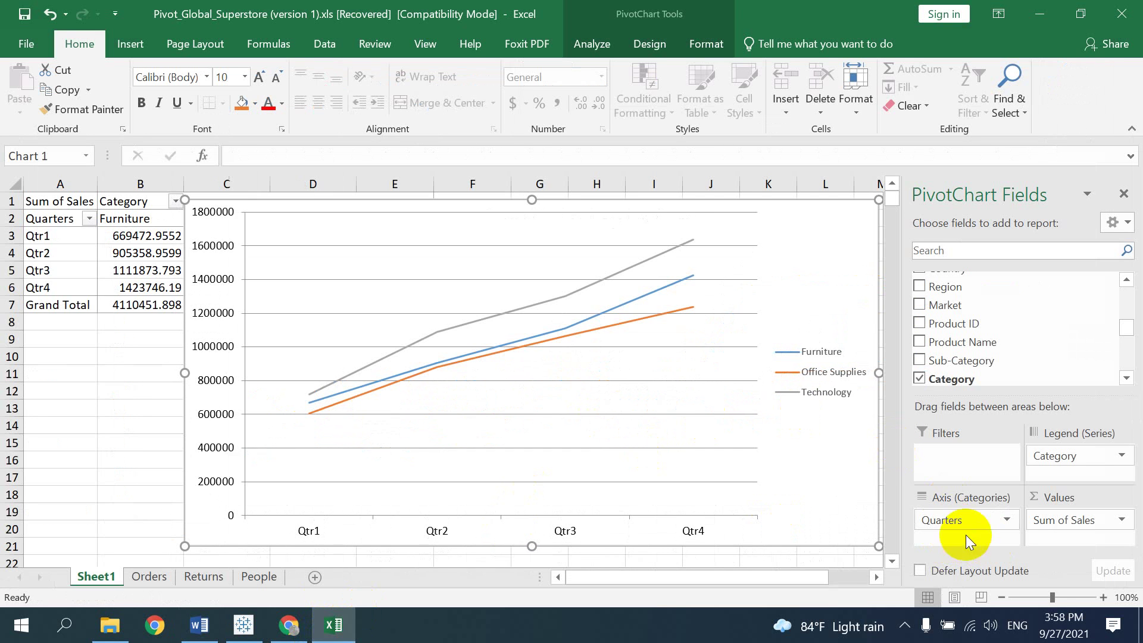
left_click_drag(964, 536, 651, 530)
left_click_drag(1072, 520, 893, 298)
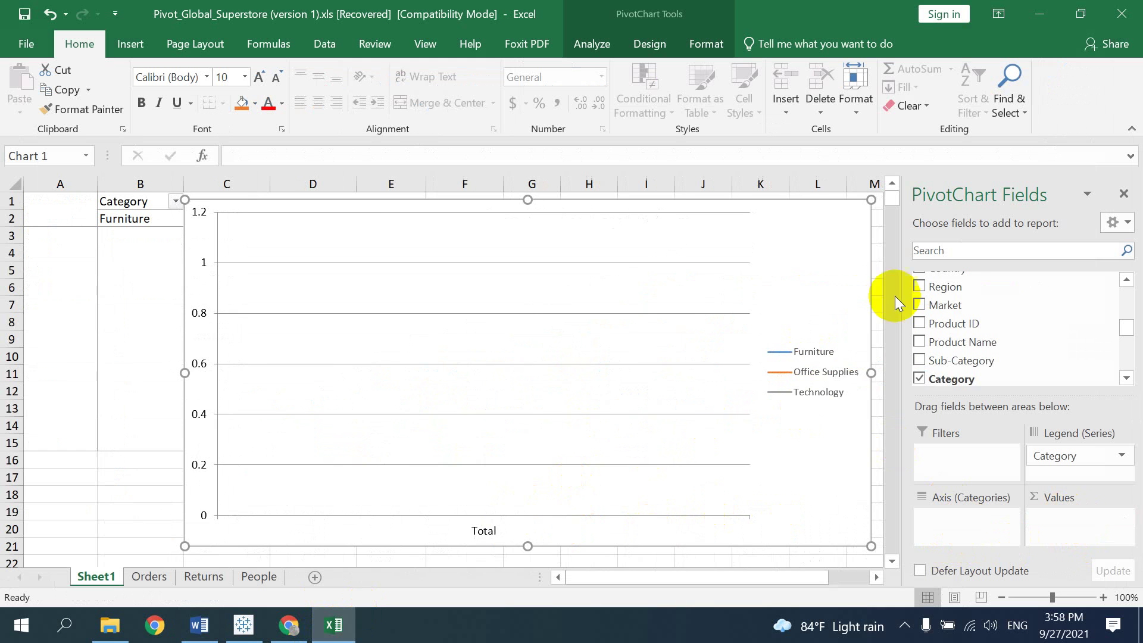
scroll(1032, 342, "down", 2)
Put Profit in Values and remove Category from the chart series.
left_click_drag(945, 367, 1068, 519)
left_click_drag(1066, 456, 780, 229)
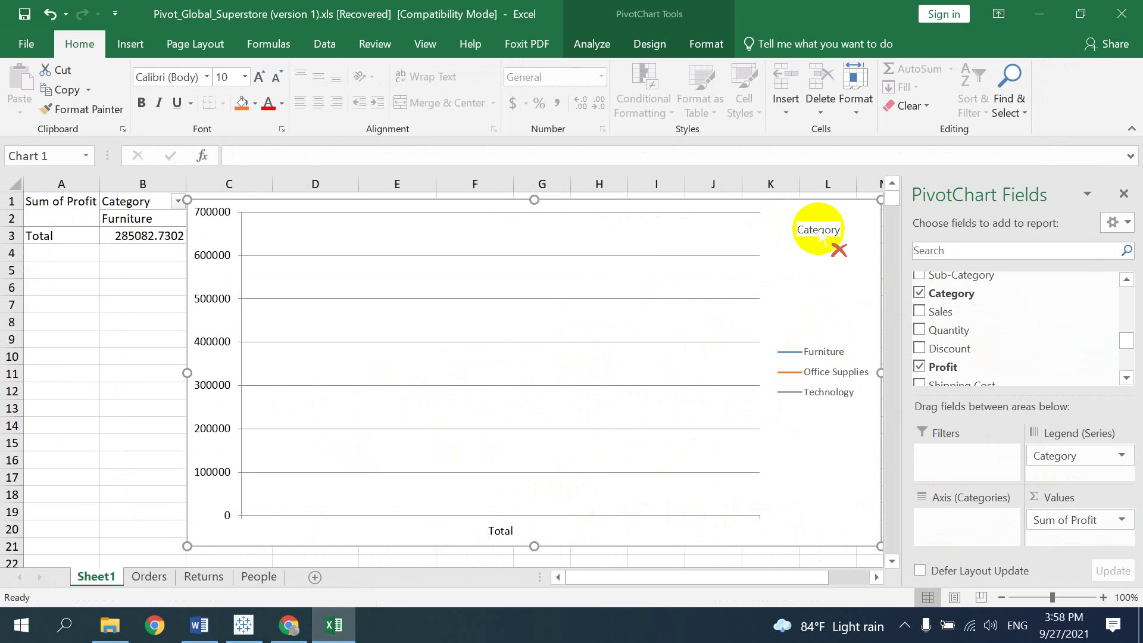
left_click_drag(781, 232, 794, 218)
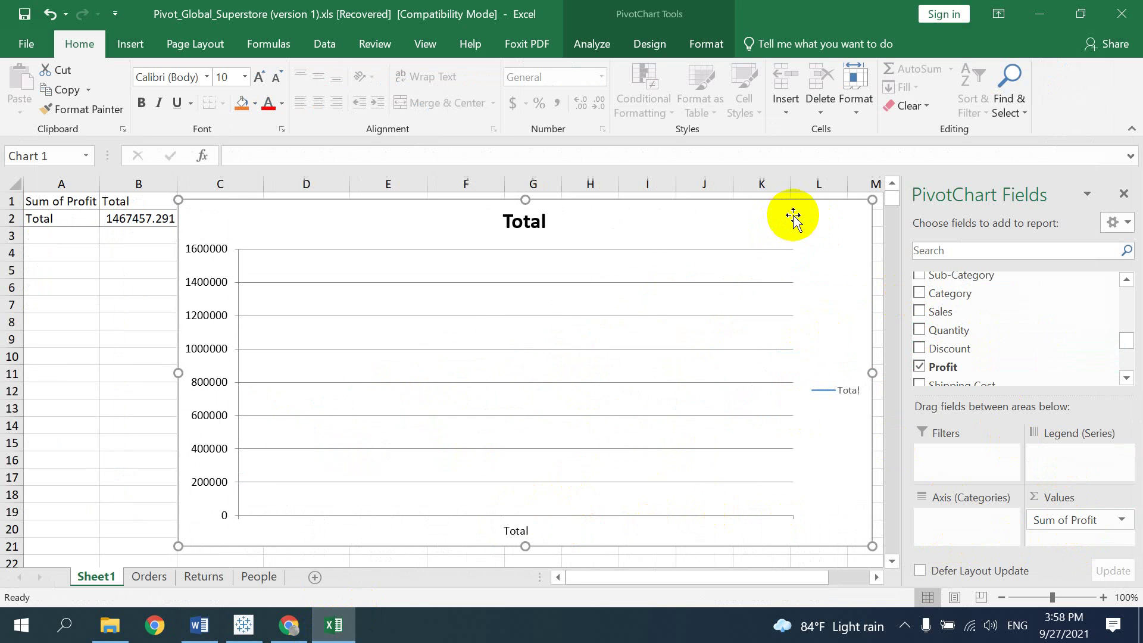
left_click(199, 624)
Review the Word chart's title and data table, then return to Excel.
scroll(619, 393, "down", 1)
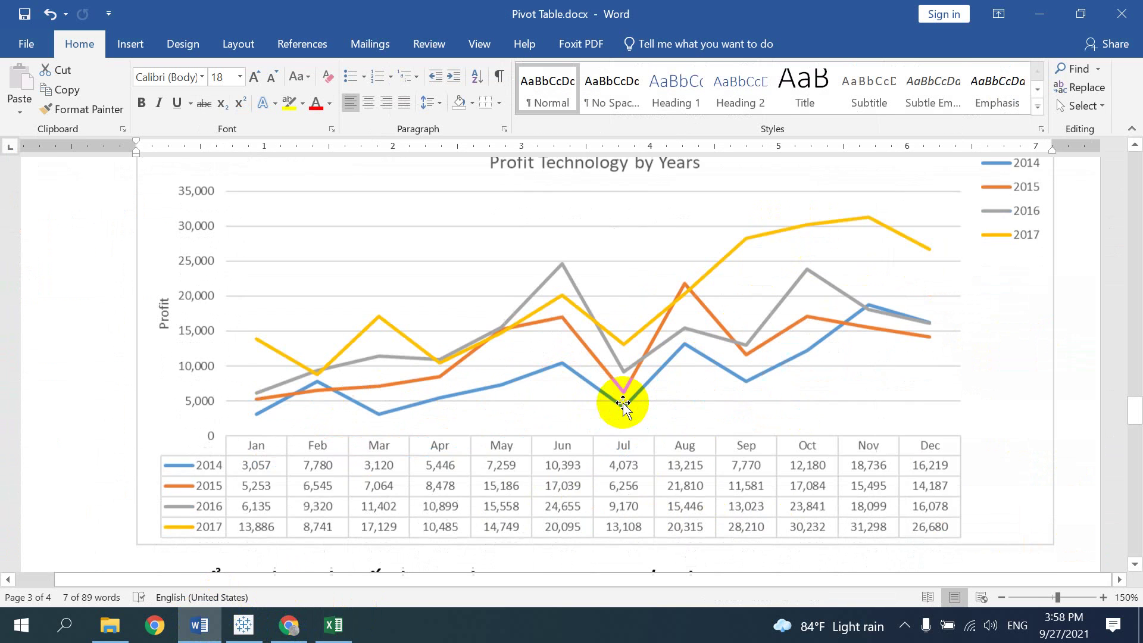
scroll(617, 398, "down", 2)
scroll(616, 393, "up", 3)
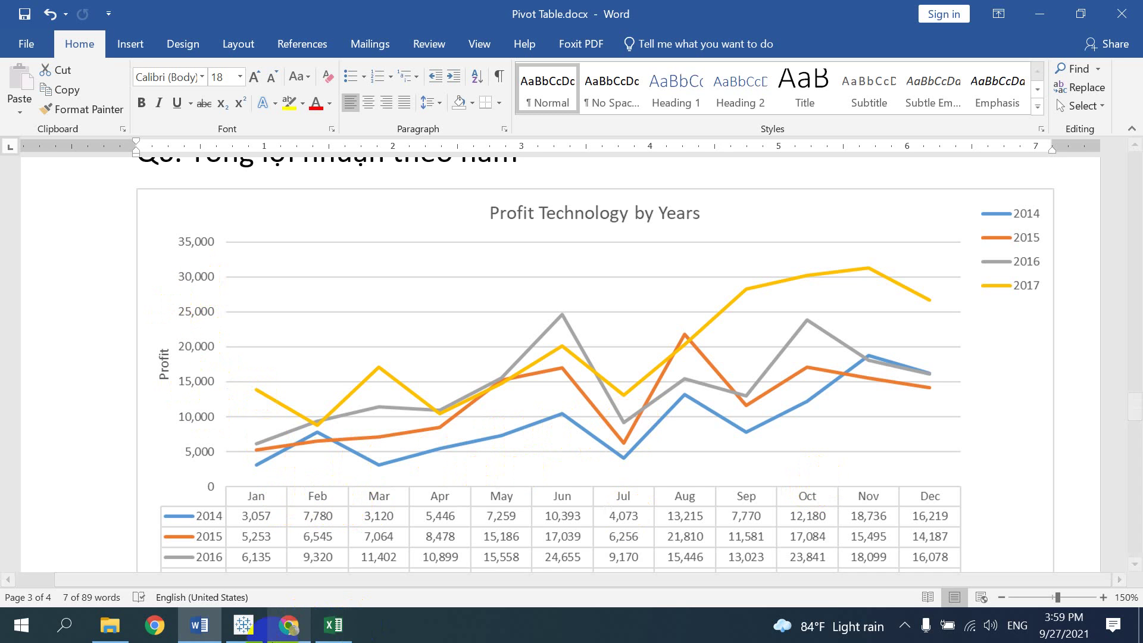
left_click(338, 628)
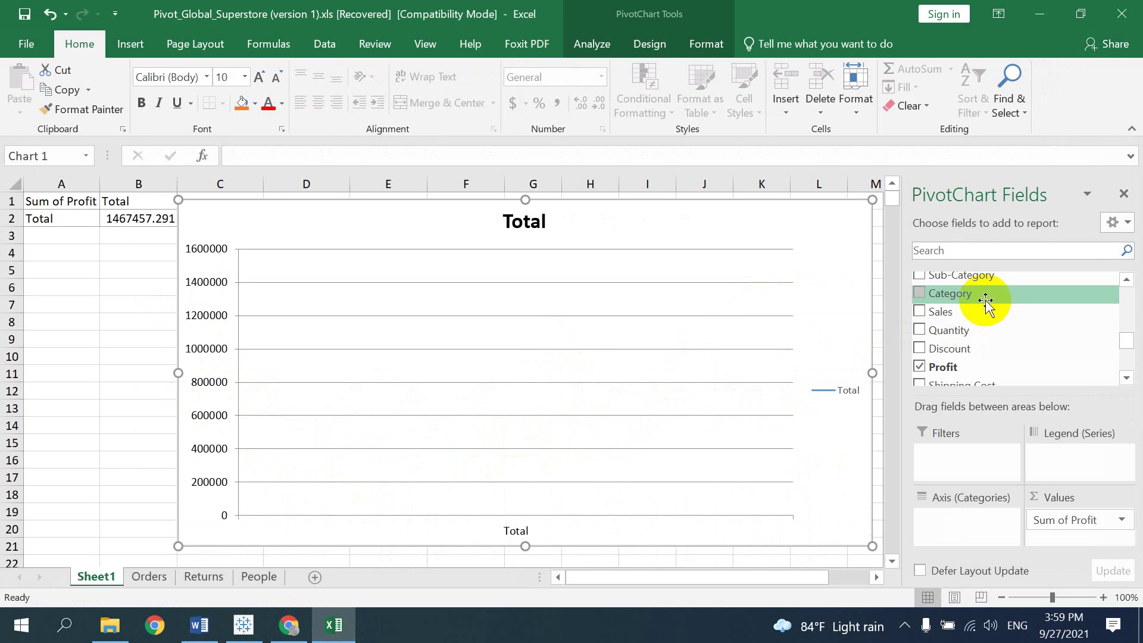
Put Order Date on the axis, keeping only months Jan–Dec.
scroll(988, 298, "up", 3)
scroll(990, 299, "up", 3)
scroll(987, 299, "down", 8)
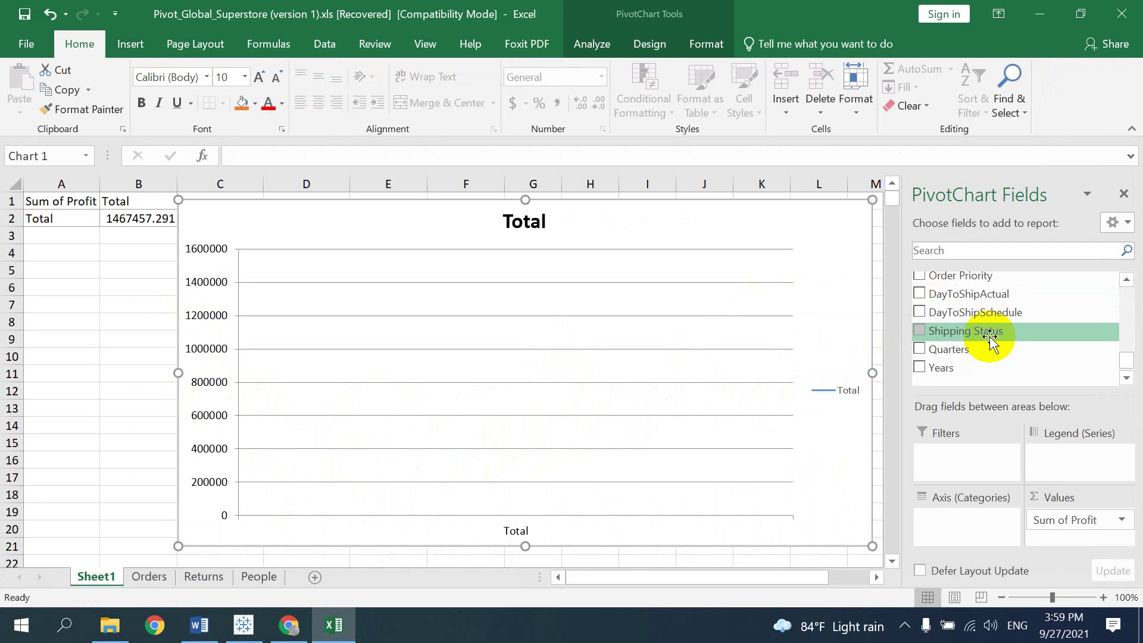
scroll(986, 330, "down", 1)
scroll(985, 331, "up", 7)
scroll(994, 321, "up", 1)
mouse_move(996, 322)
left_mouse_down()
mouse_move(946, 519)
mouse_move(798, 493)
left_mouse_up()
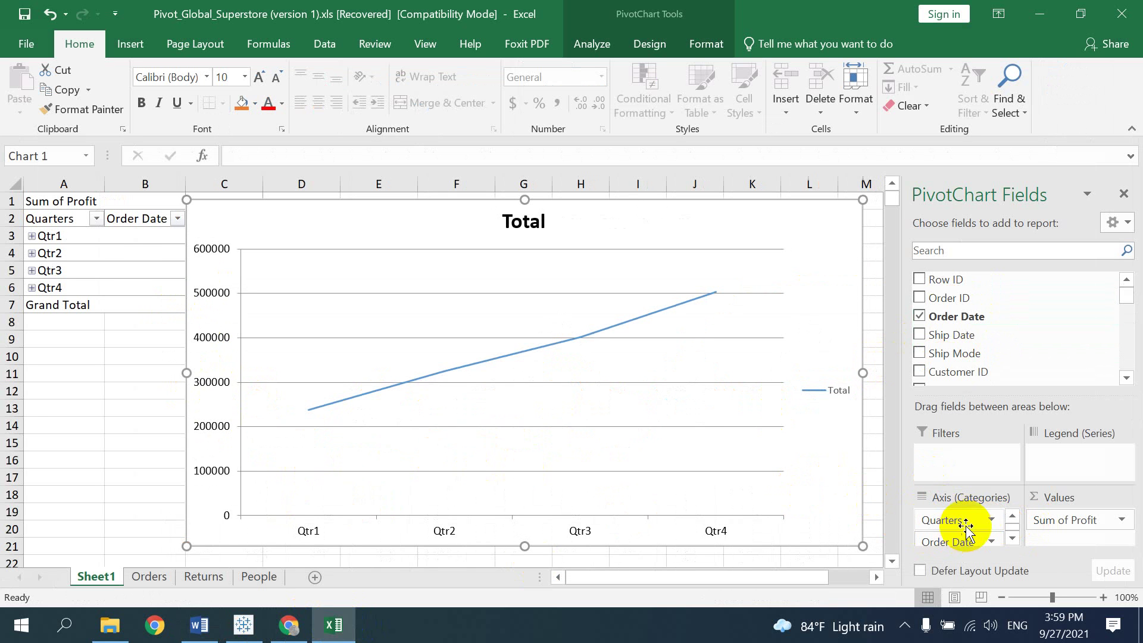
left_click_drag(965, 521, 821, 472)
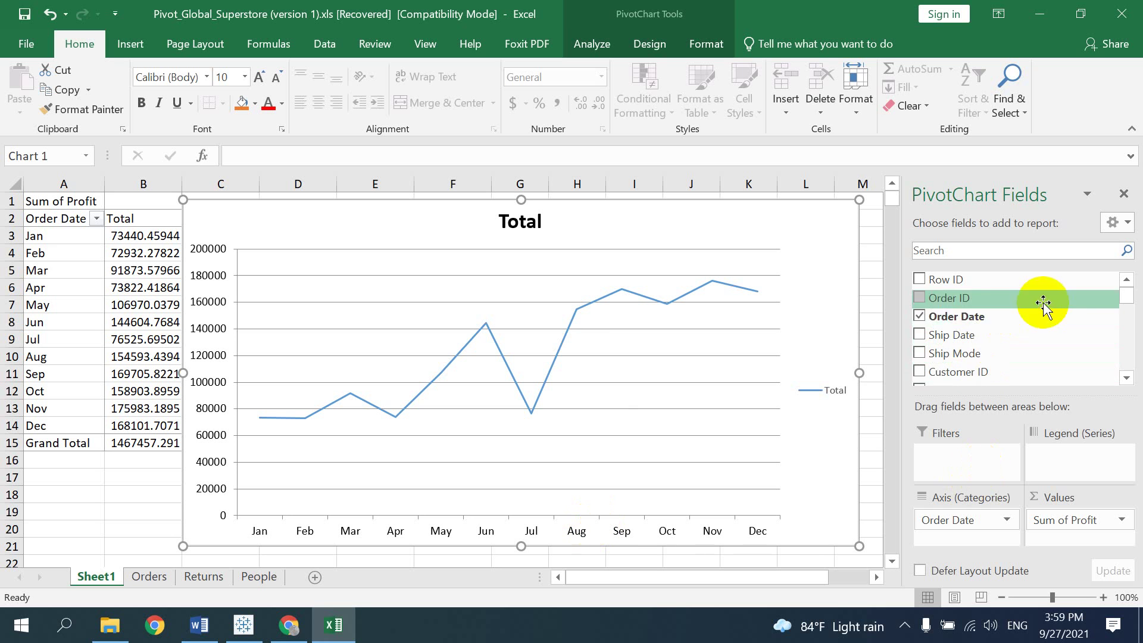
Split profit into 2014–2017 year series and widen the chart left to column A.
scroll(1043, 309, "down", 2)
scroll(1089, 293, "down", 2)
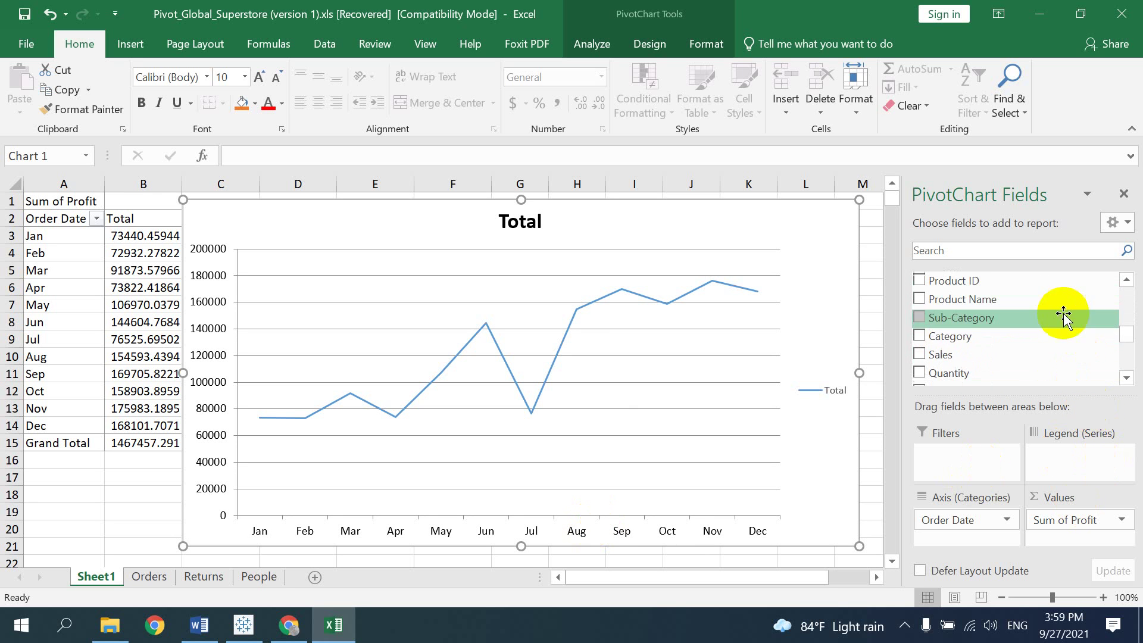
scroll(1062, 312, "down", 2)
scroll(1034, 334, "down", 1)
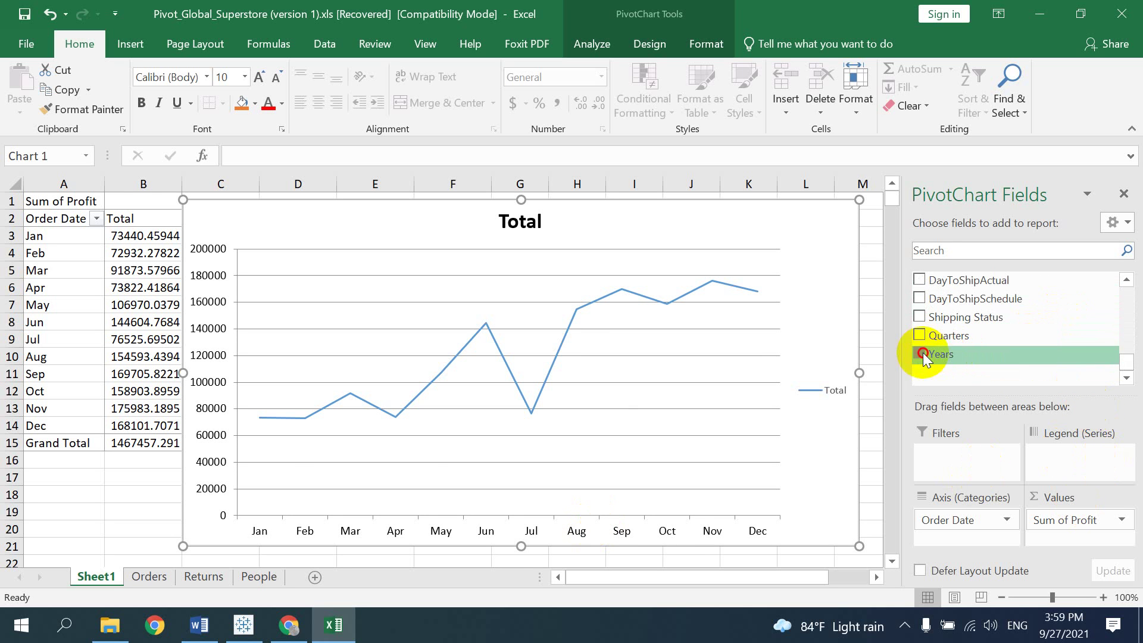
left_click_drag(923, 355, 1081, 457)
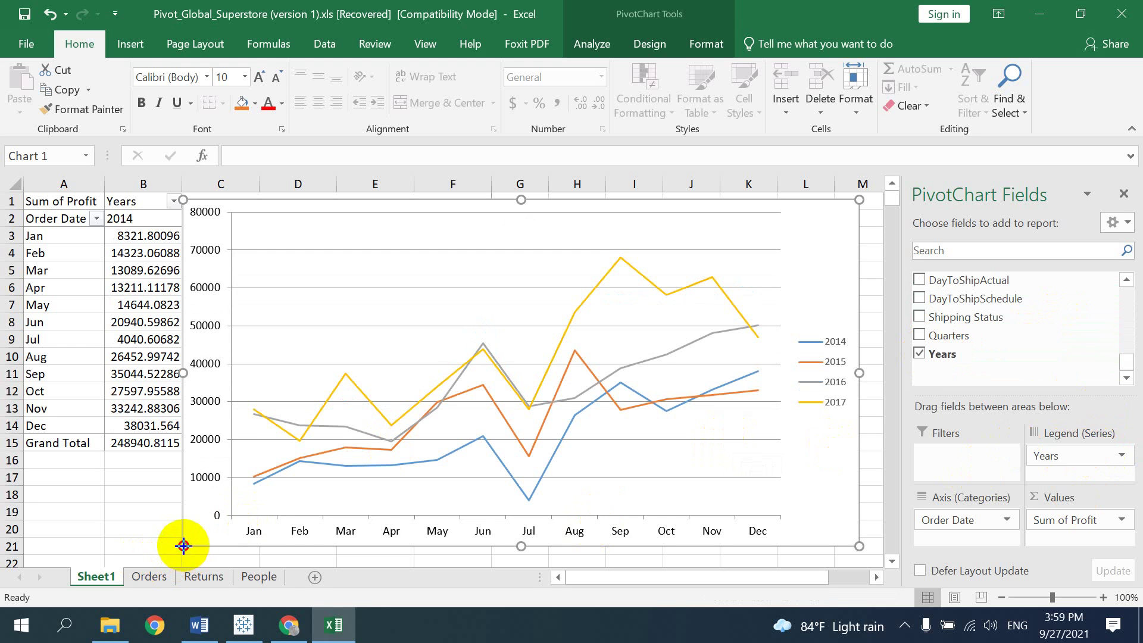
left_click_drag(183, 546, 83, 539)
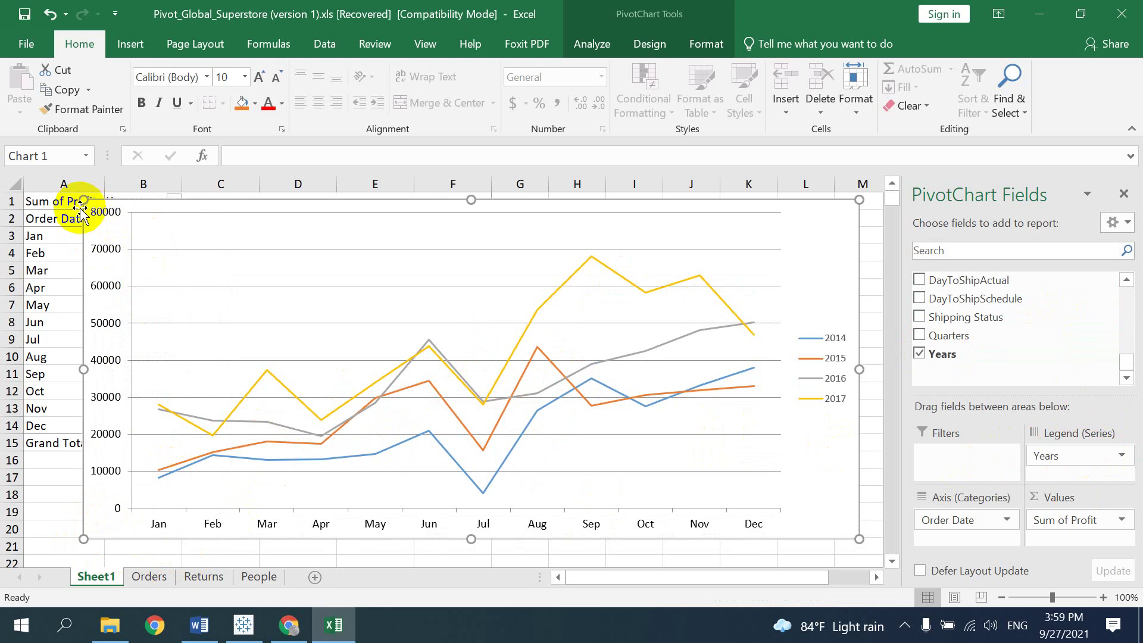
Resize and reposition the chart to start below row 4, undoing one misplaced move.
left_click_drag(83, 199, 208, 301)
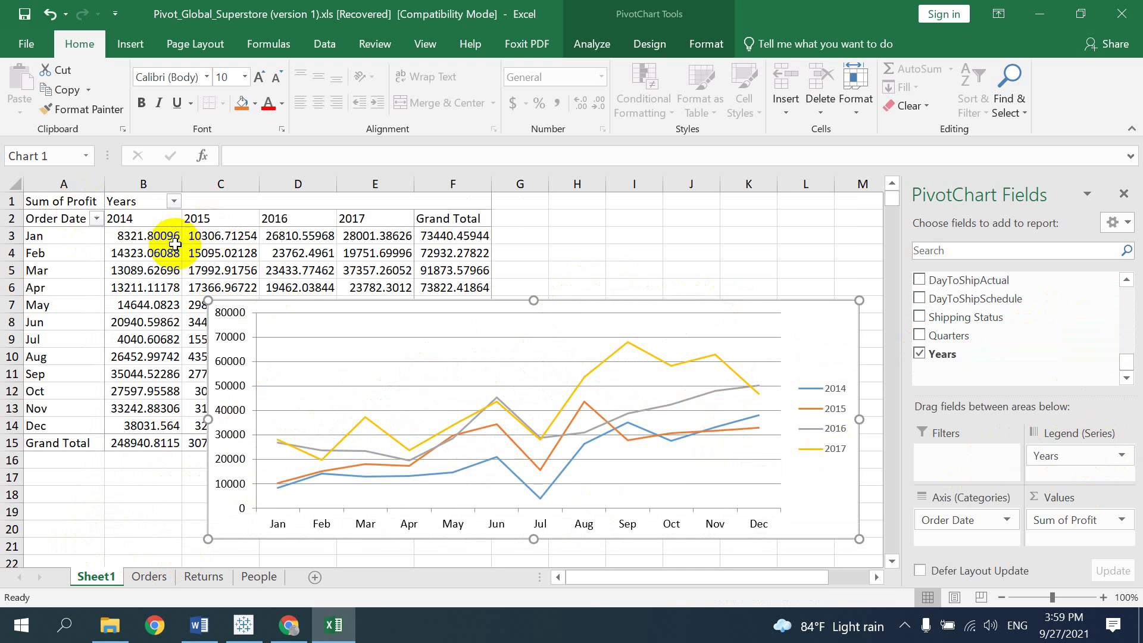
mouse_move(316, 309)
left_mouse_down()
mouse_move(275, 258)
mouse_move(350, 357)
left_mouse_up()
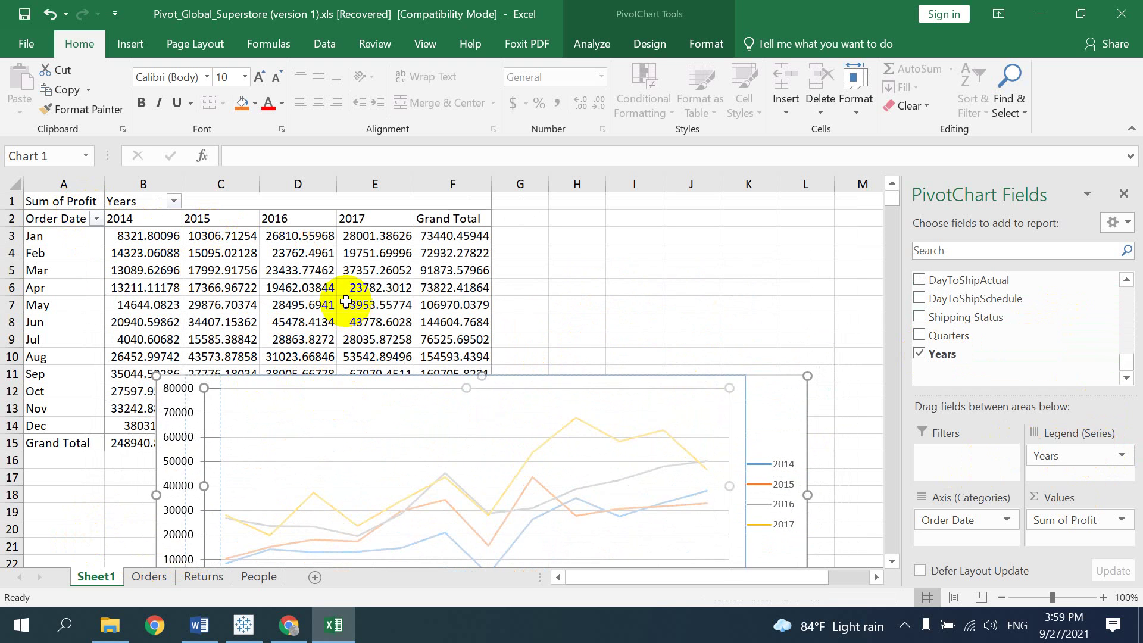
key("ctrl+z")
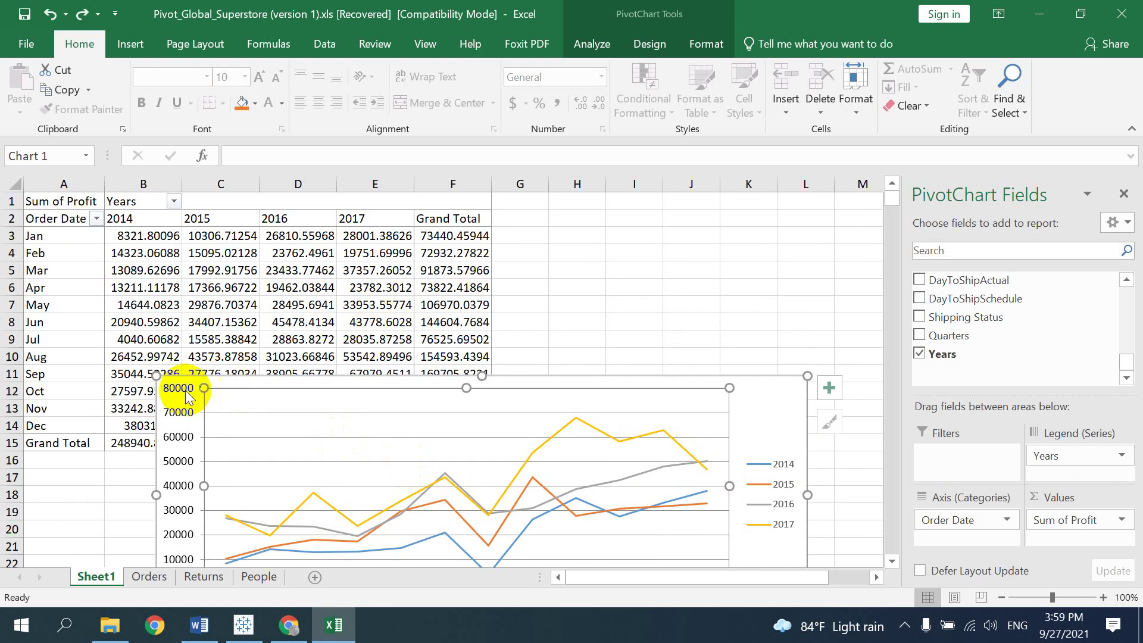
left_click_drag(154, 374, 120, 267)
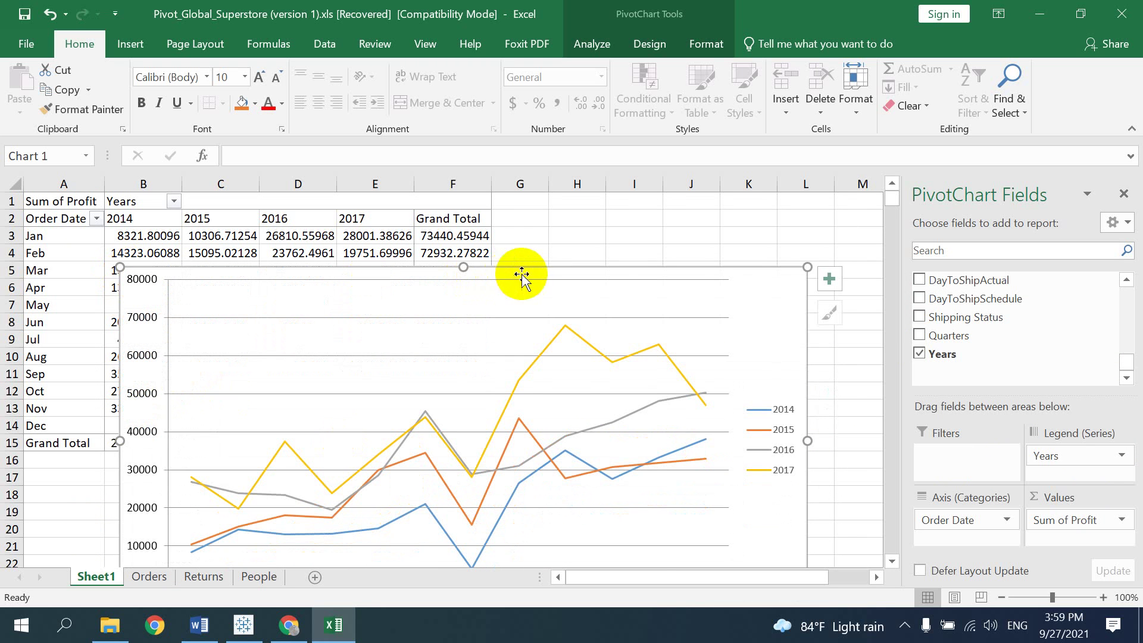
Nudge the plot area slightly left and compare against the Word reference chart.
left_click(666, 281)
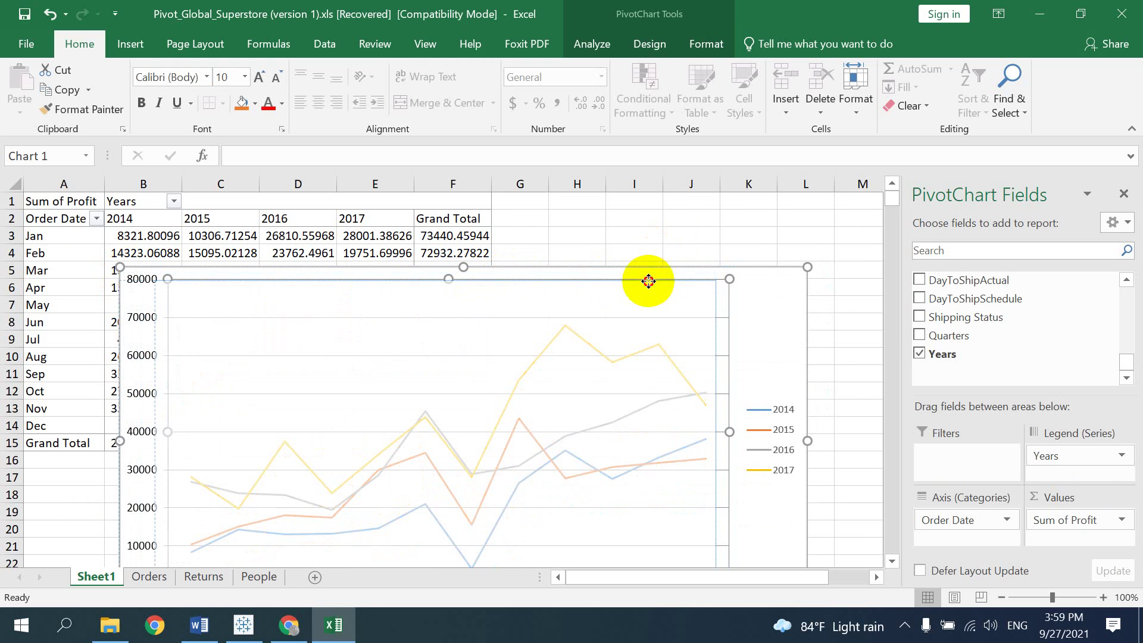
left_click_drag(648, 281, 664, 275)
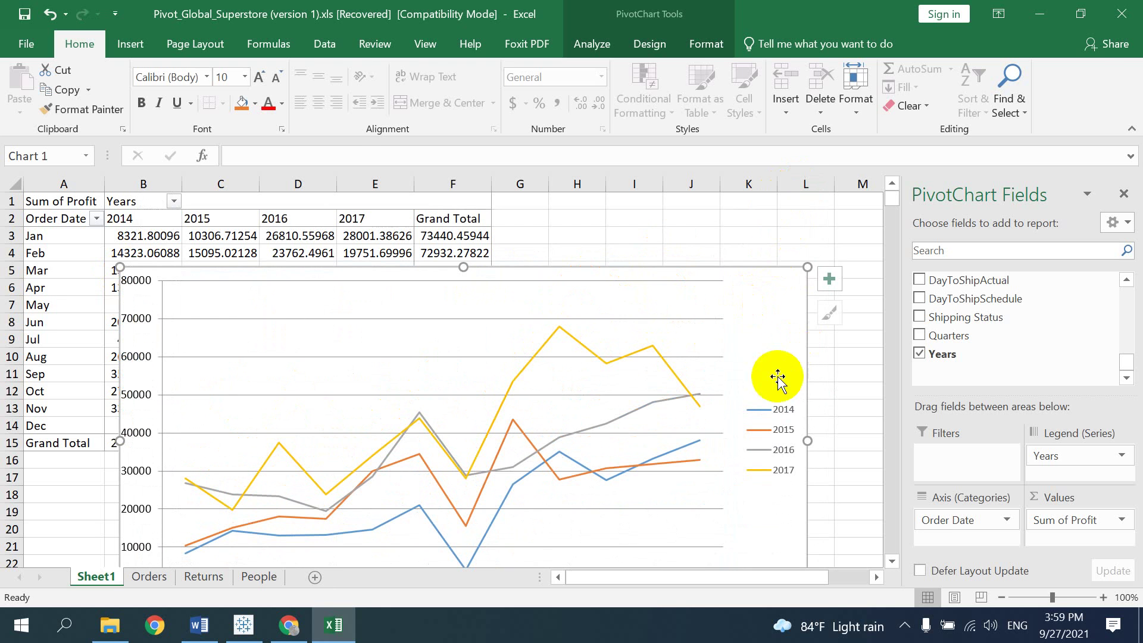
left_click(200, 624)
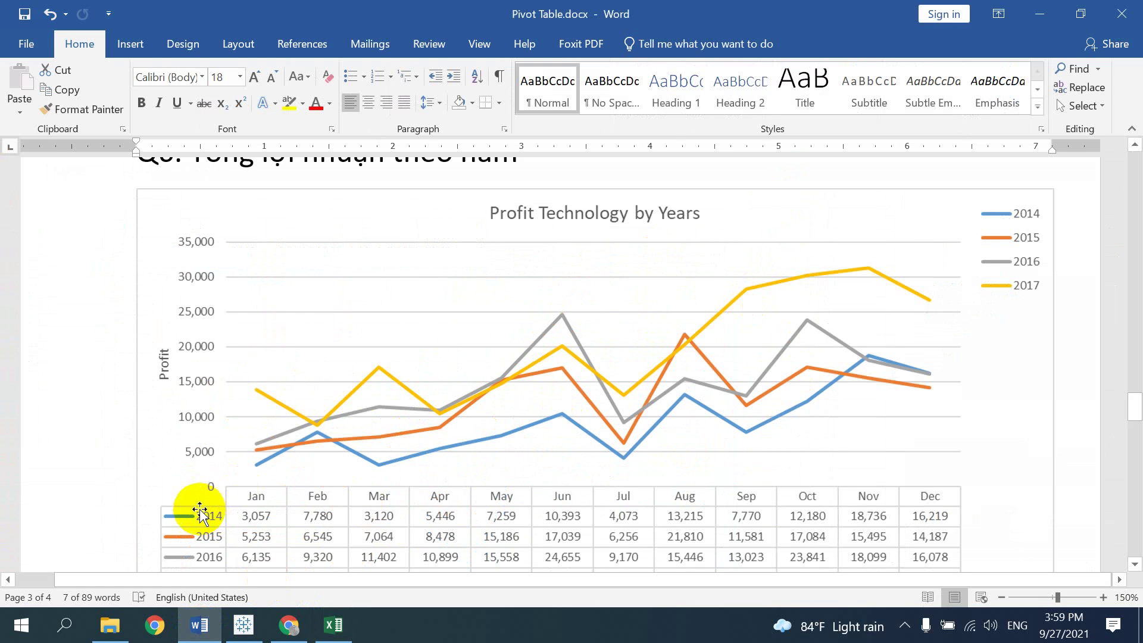
left_click(333, 624)
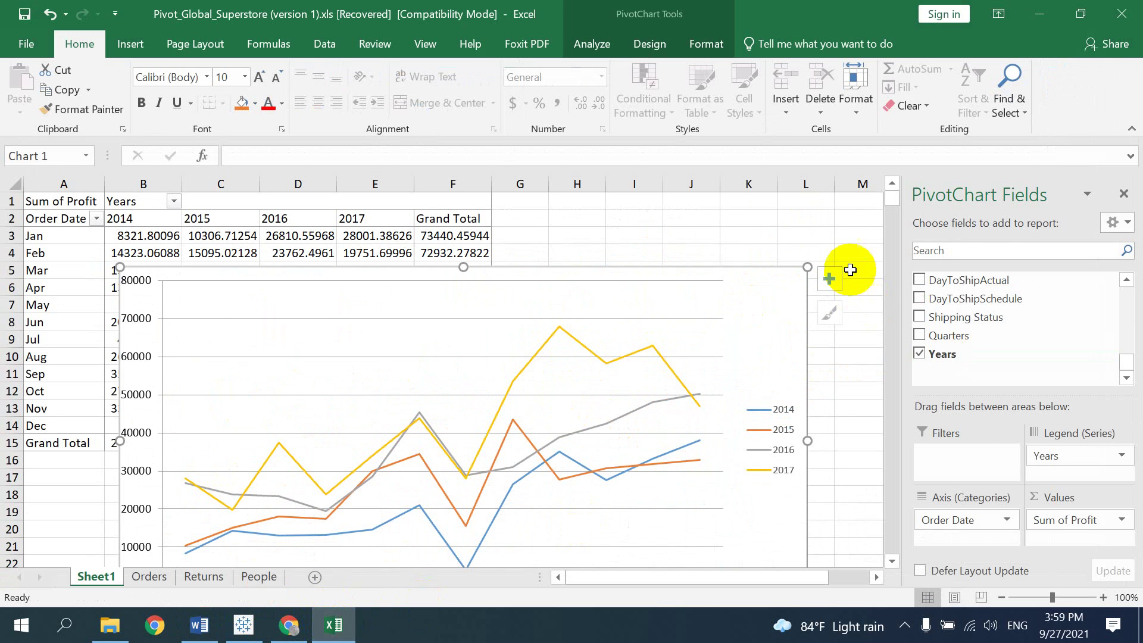
Add a data table beneath the monthly profit lines and enlarge the chart up, right and down.
left_click(829, 279)
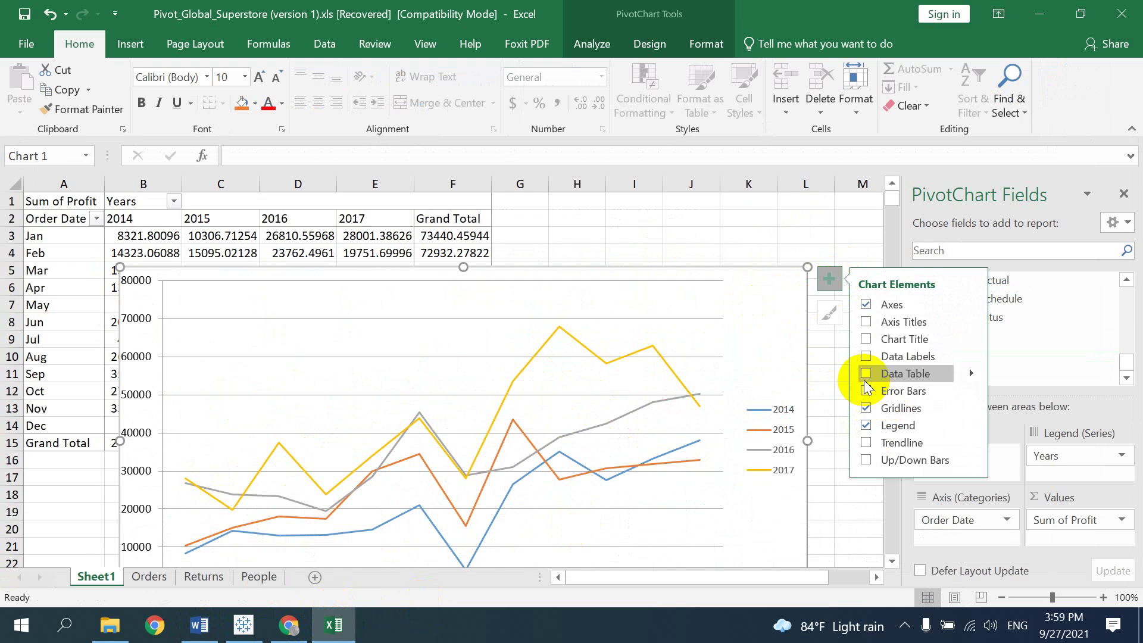
left_click(866, 375)
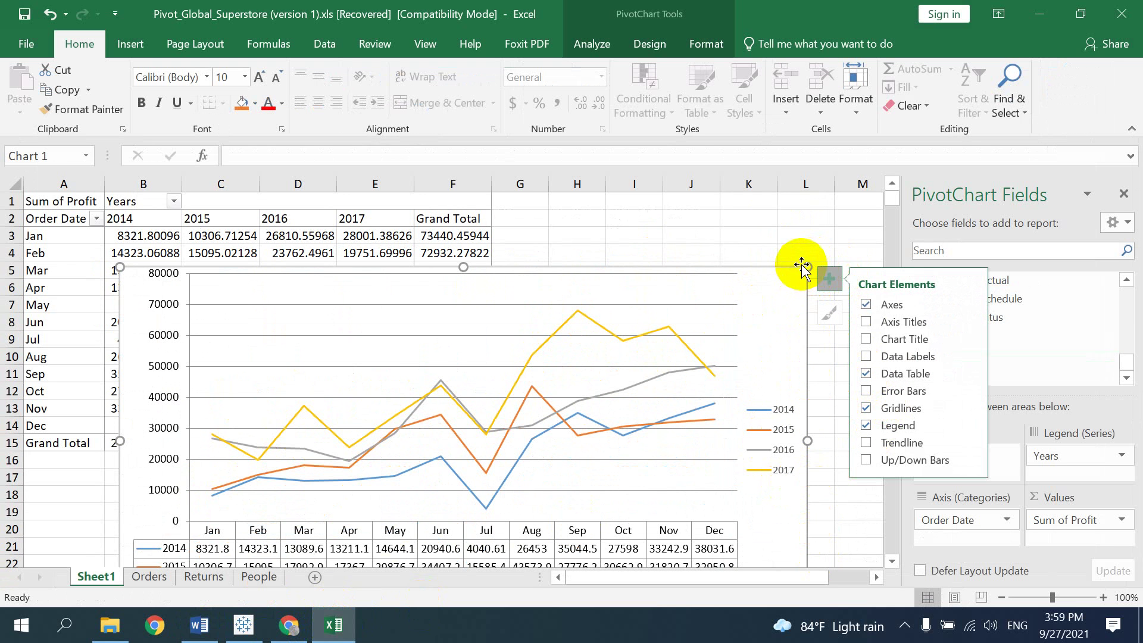
left_click_drag(806, 267, 836, 206)
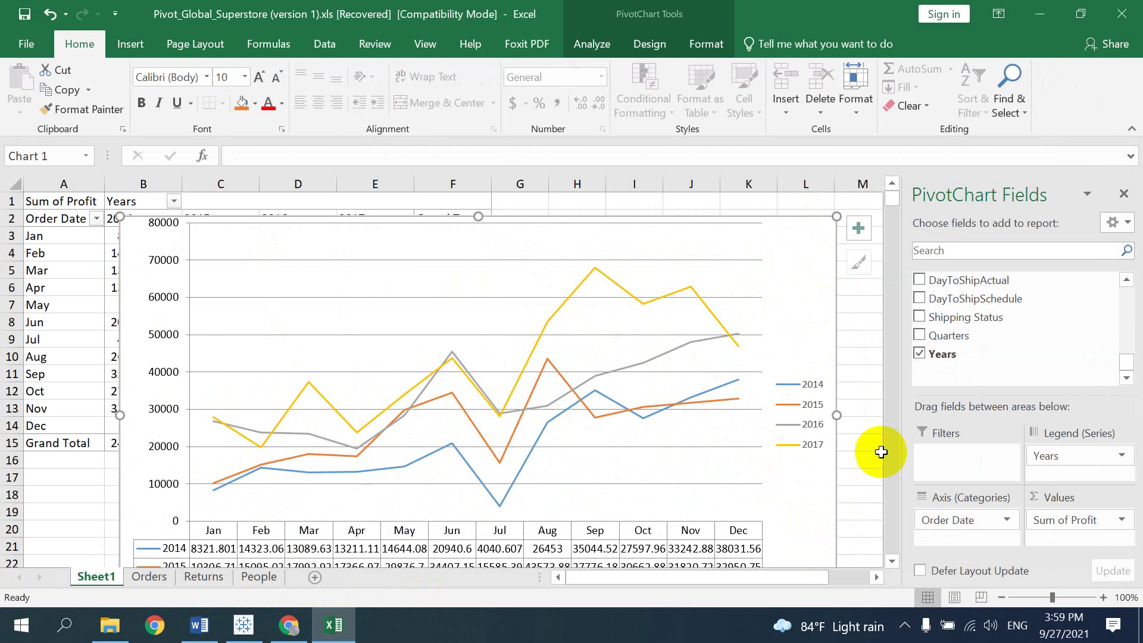
scroll(818, 472, "down", 4)
left_click_drag(836, 410, 855, 431)
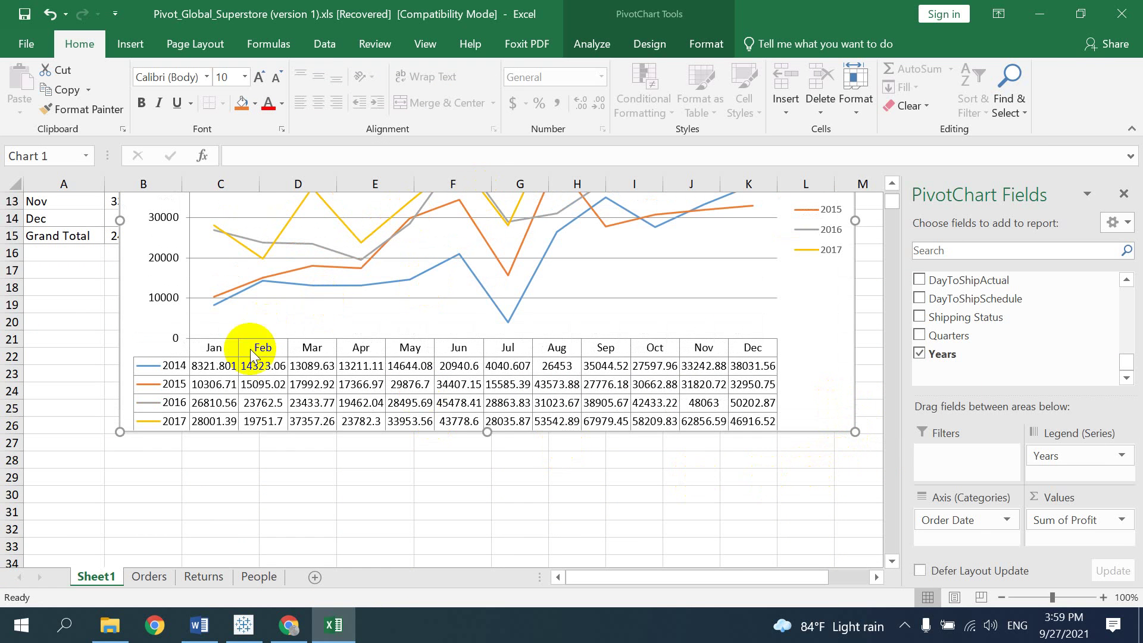
scroll(800, 331, "up", 4)
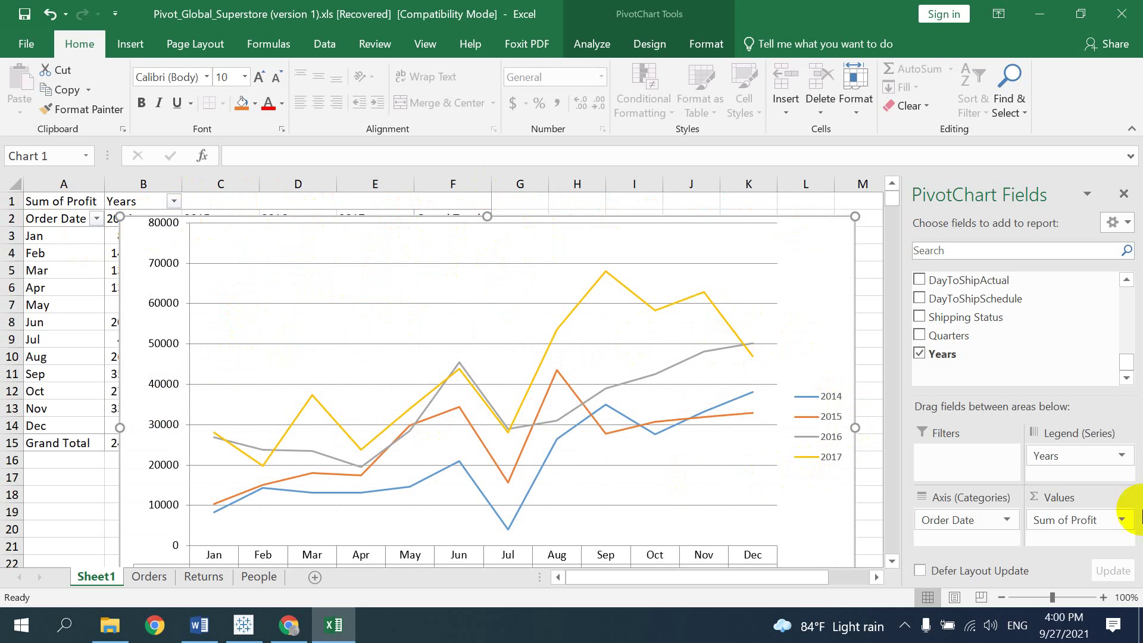
Format Sum of Profit as Number with 0 decimals and a 1000 separator.
left_click(1123, 519)
left_click(1061, 500)
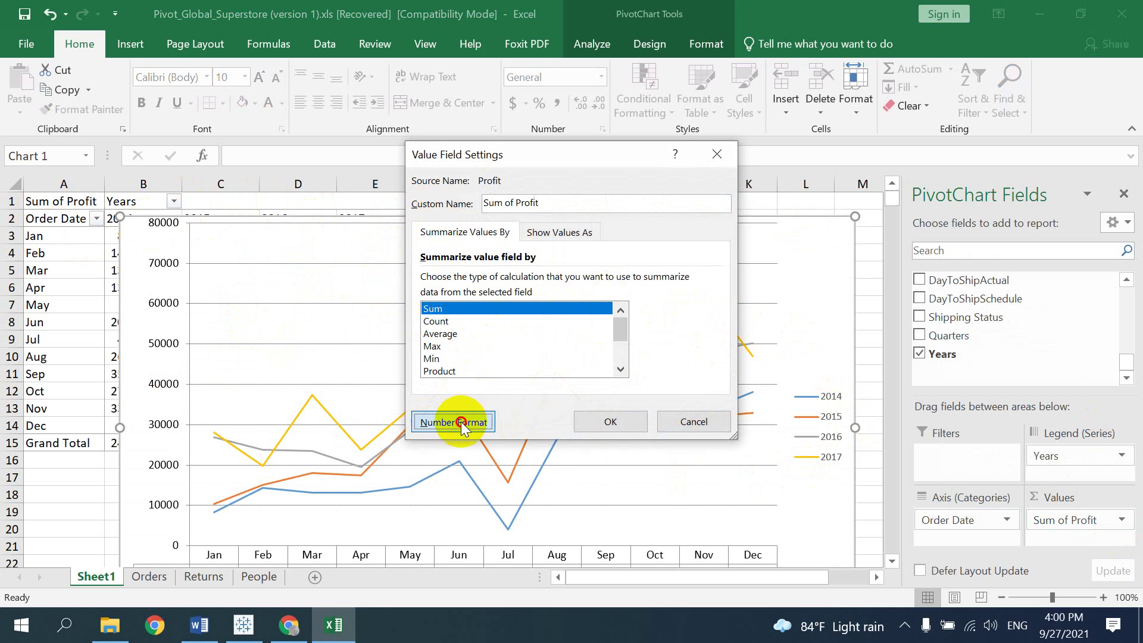
left_click(461, 421)
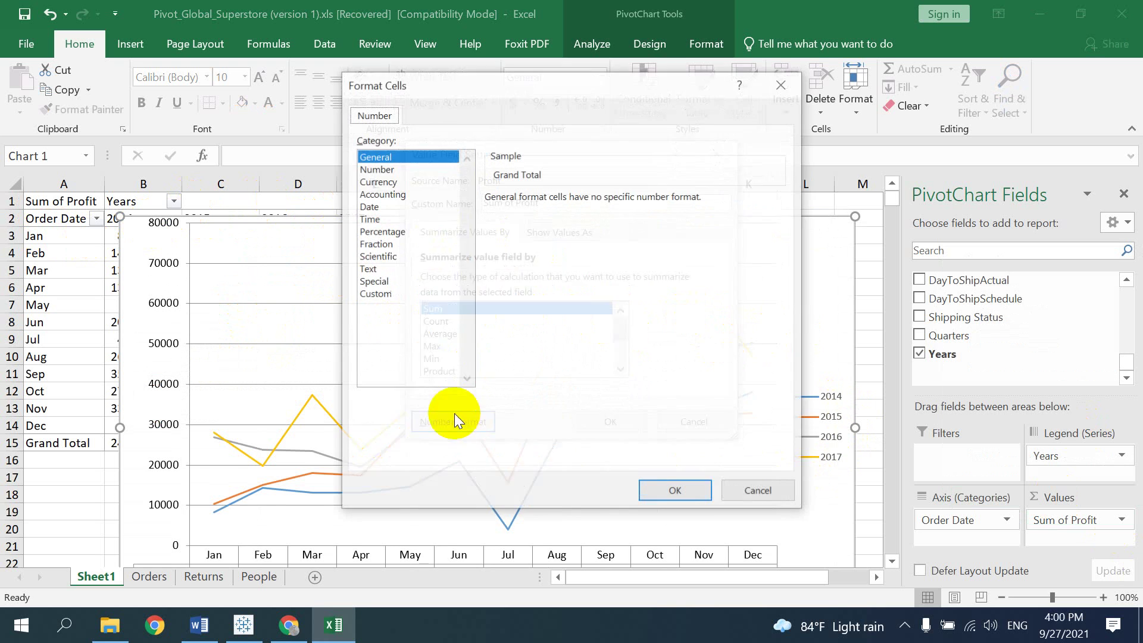
left_click(375, 169)
left_click(501, 221)
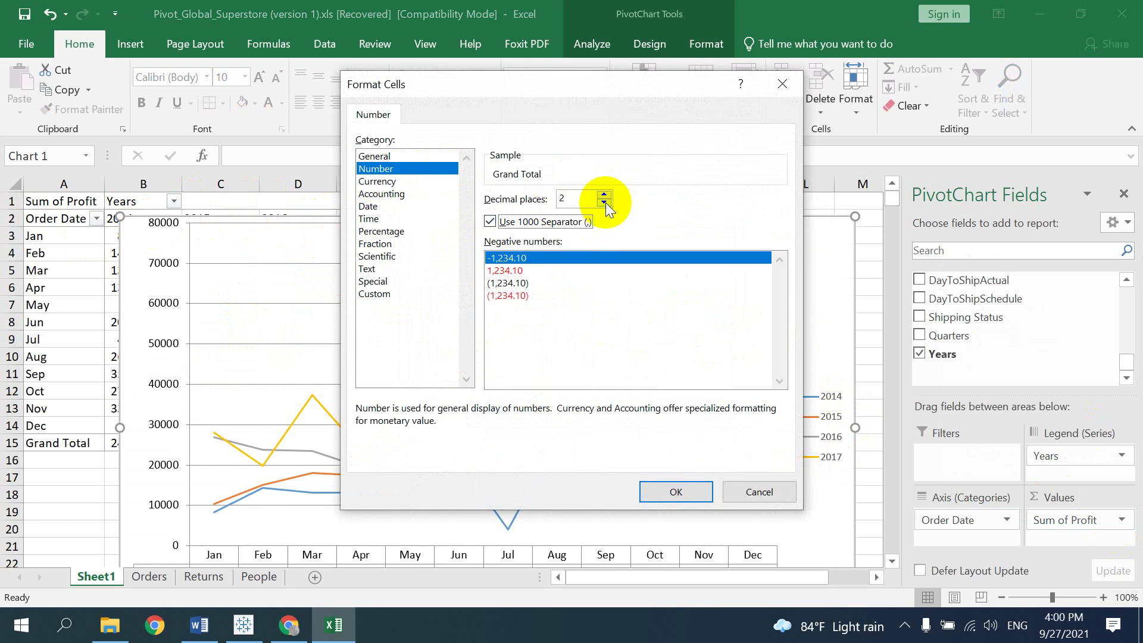
left_click(606, 203)
left_click(606, 202)
left_click(676, 492)
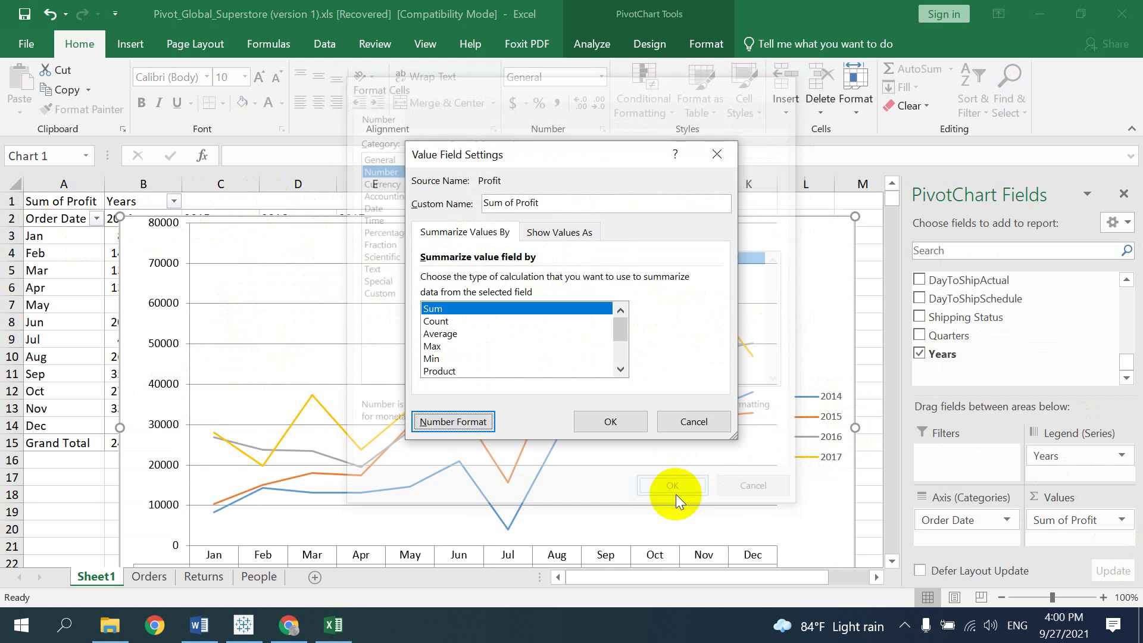
left_click(628, 421)
Widen the PivotChart with its data table, then bring up the Word reference chart.
scroll(649, 422, "down", 3)
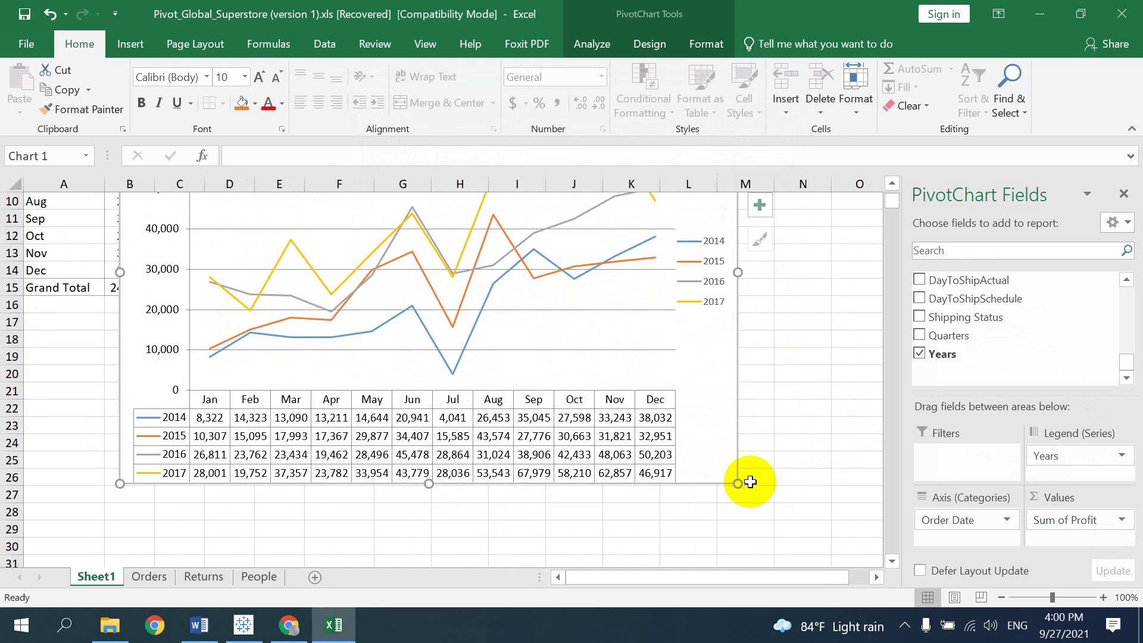
left_click_drag(738, 484, 801, 501)
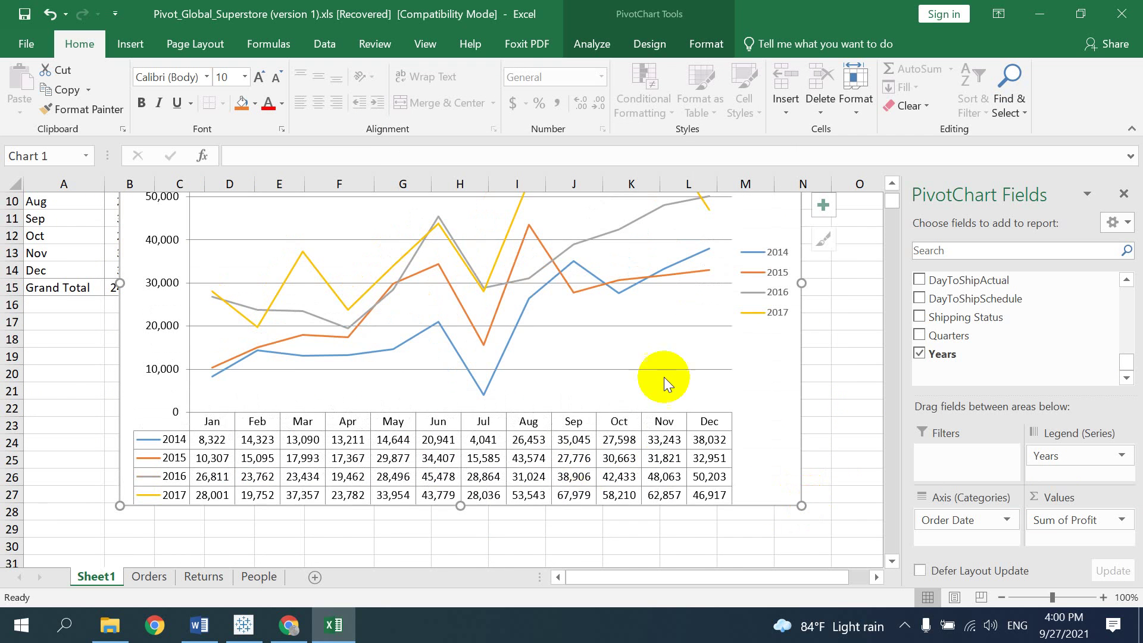
scroll(679, 393, "up", 2)
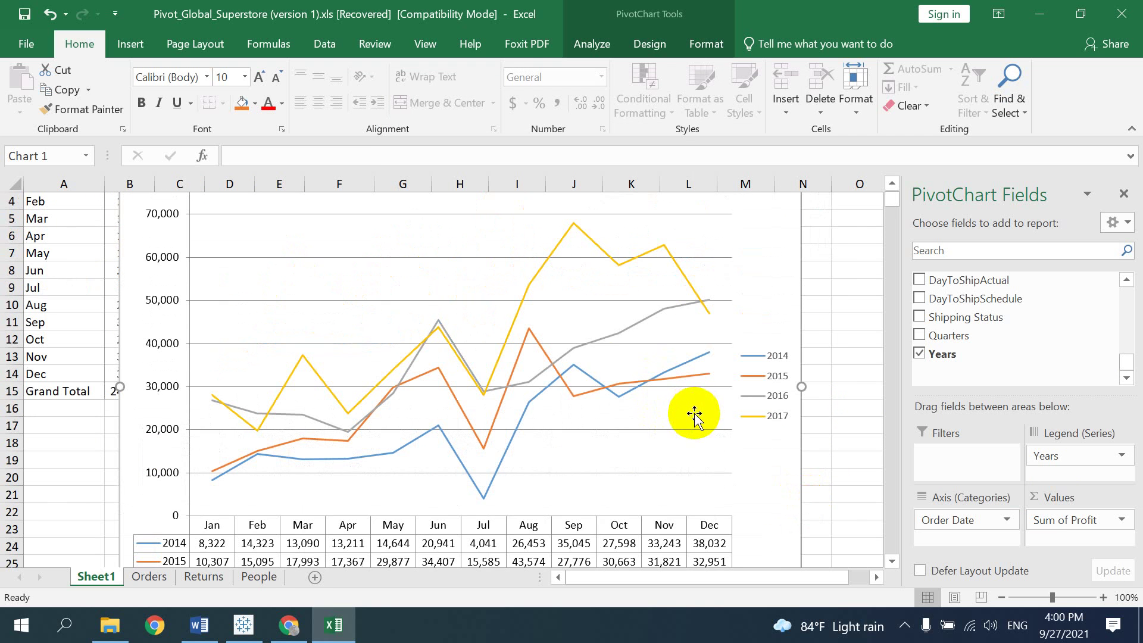
left_click(199, 625)
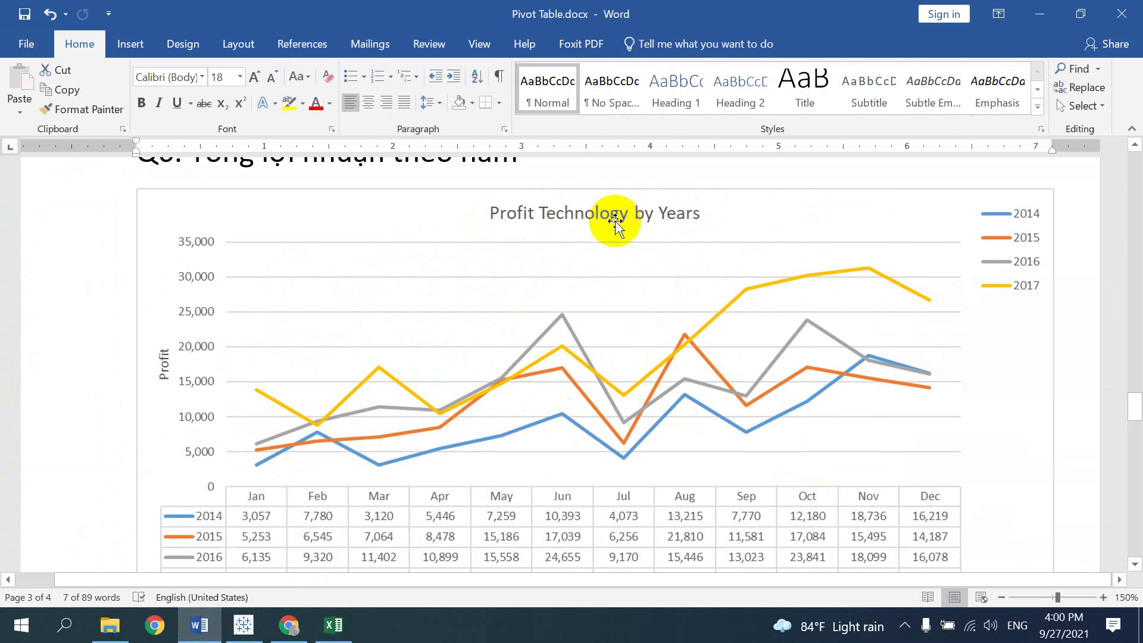
Compare the Word Profit Technology by Years chart, then return to the Excel PivotChart.
scroll(625, 232, "down", 3)
scroll(619, 226, "up", 3)
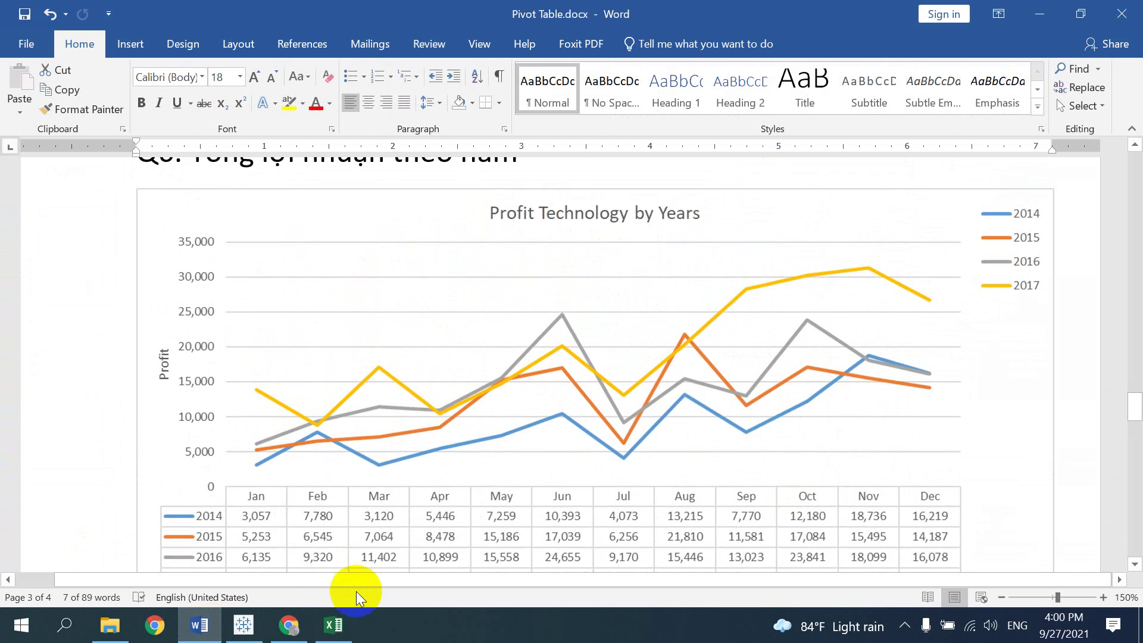
left_click(333, 623)
scroll(1024, 333, "up", 5)
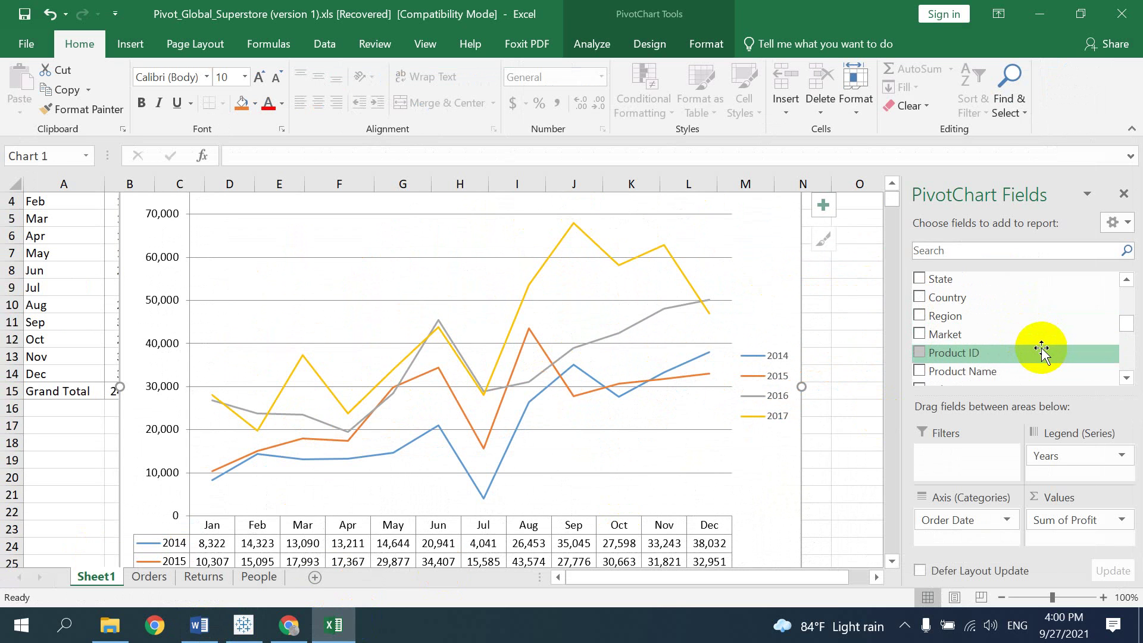
Add Category as a filter field for the profit pivot.
scroll(1042, 351, "up", 1)
scroll(1032, 344, "up", 2)
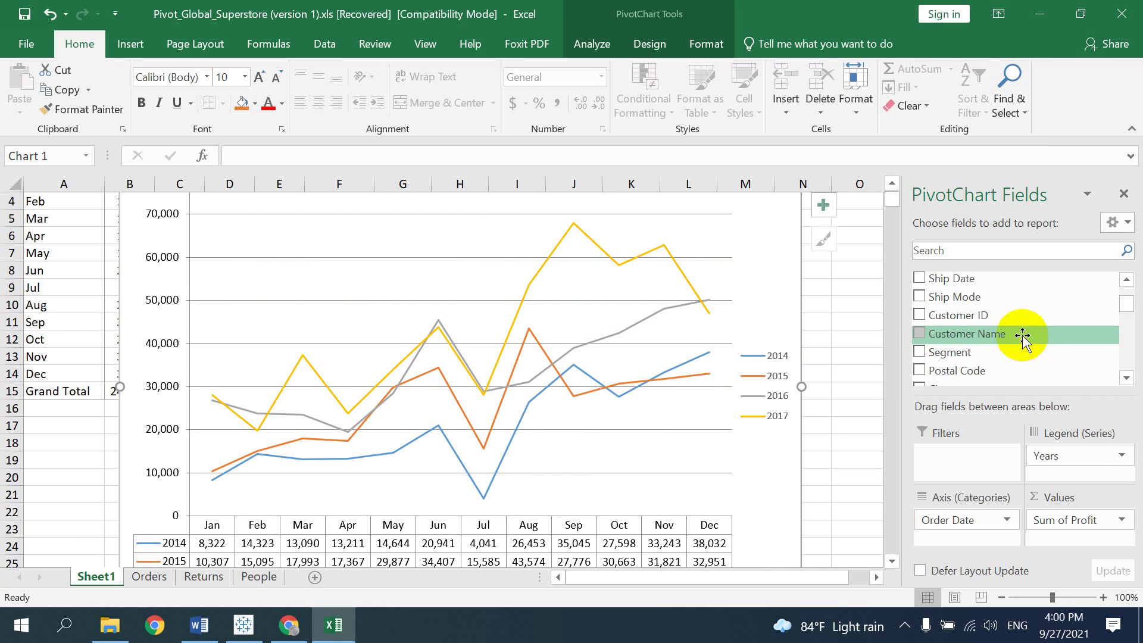
scroll(1018, 337, "up", 1)
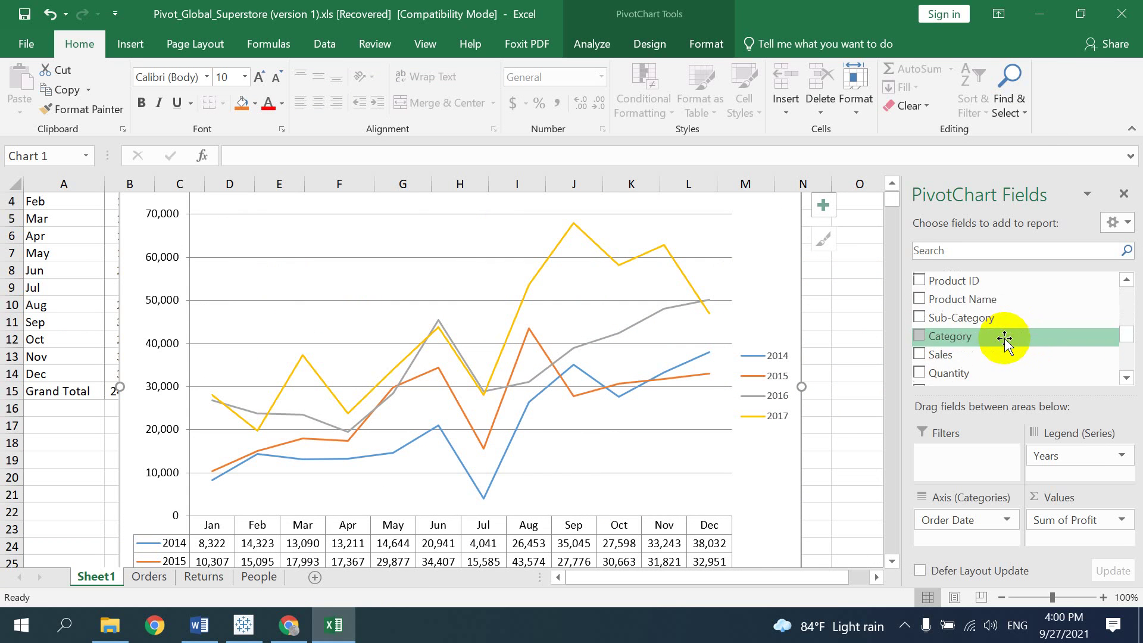
left_click_drag(1005, 336, 963, 469)
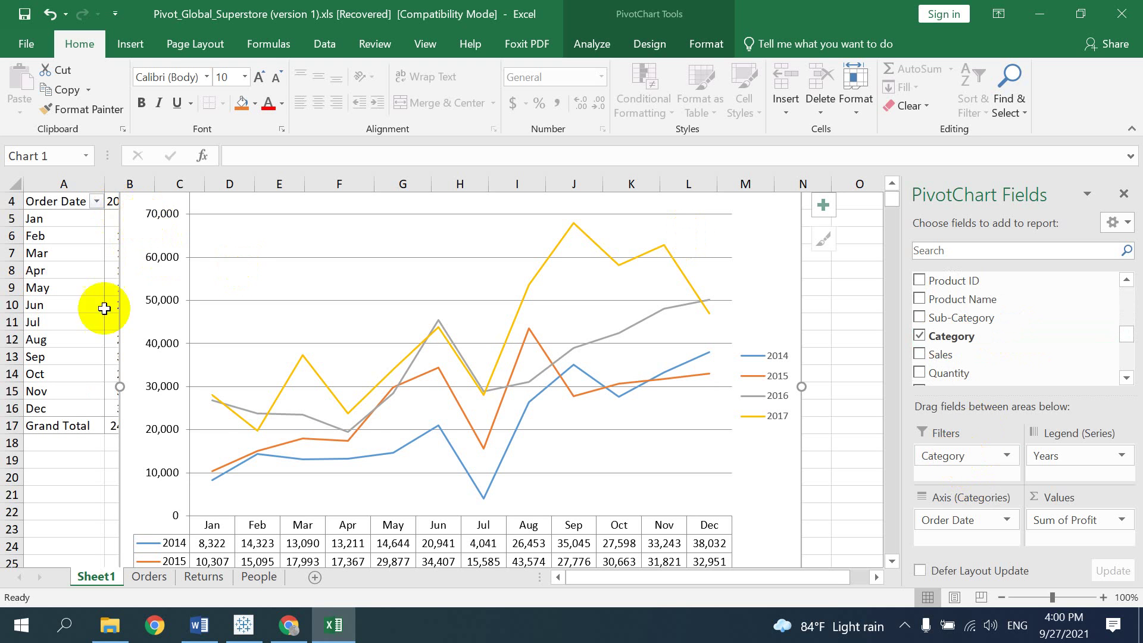
Filter the pivot and chart to the Technology category only.
scroll(192, 287, "up", 1)
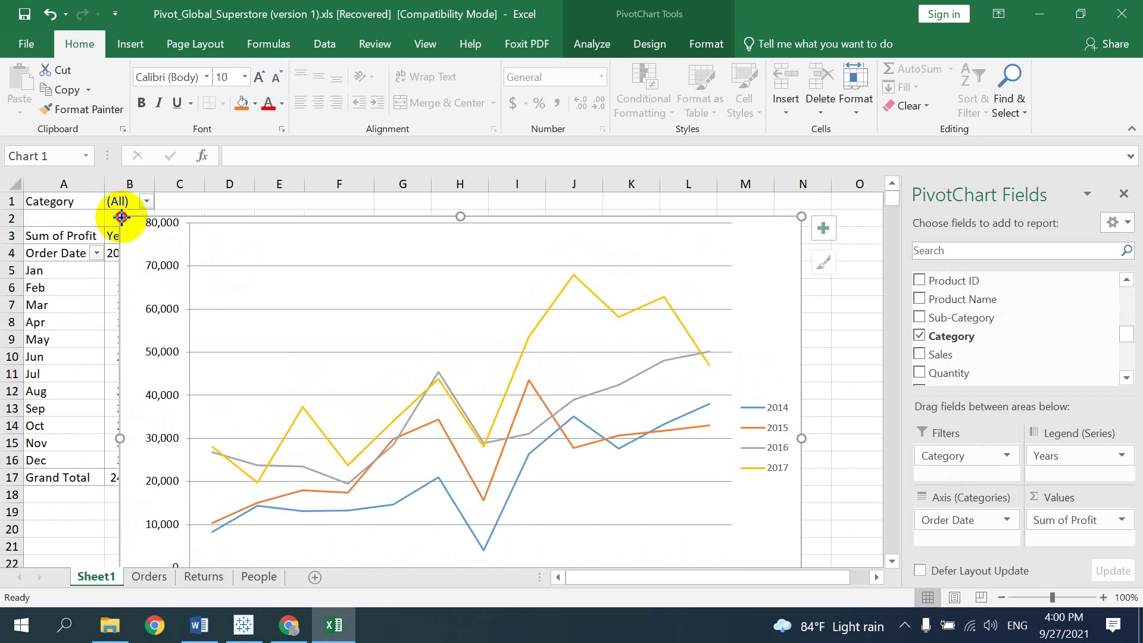
left_click_drag(121, 218, 239, 292)
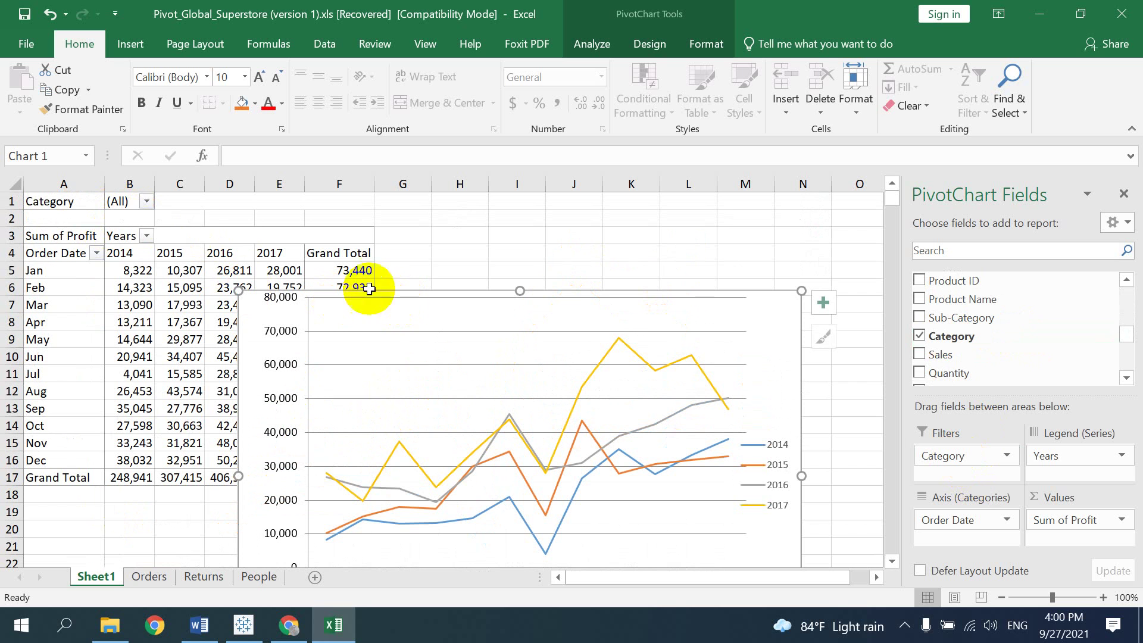
left_click(147, 202)
left_click(11, 403)
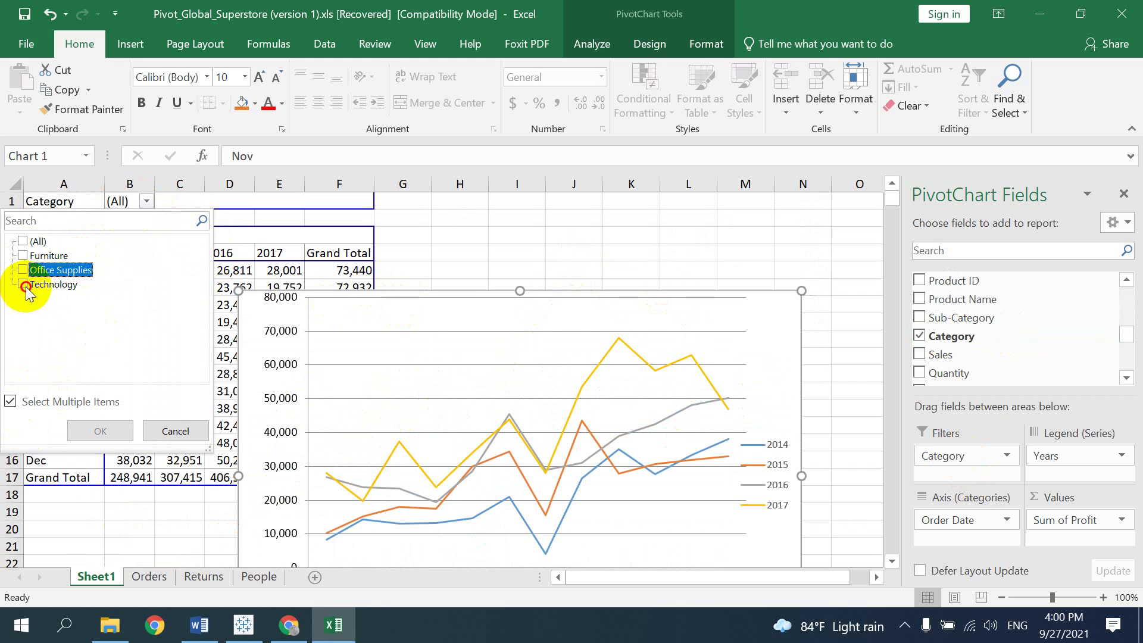
left_click(22, 285)
left_click(84, 436)
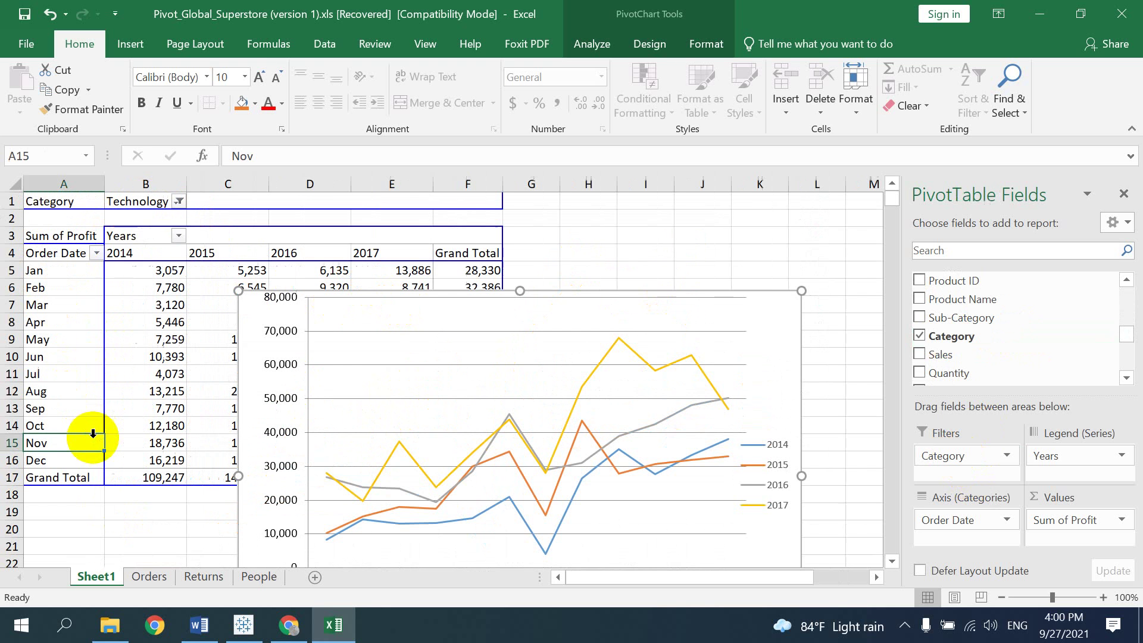
Hide the field list and enlarge the Technology profit chart to show its full data table, then switch to Word.
left_click(1127, 194)
left_click(415, 314)
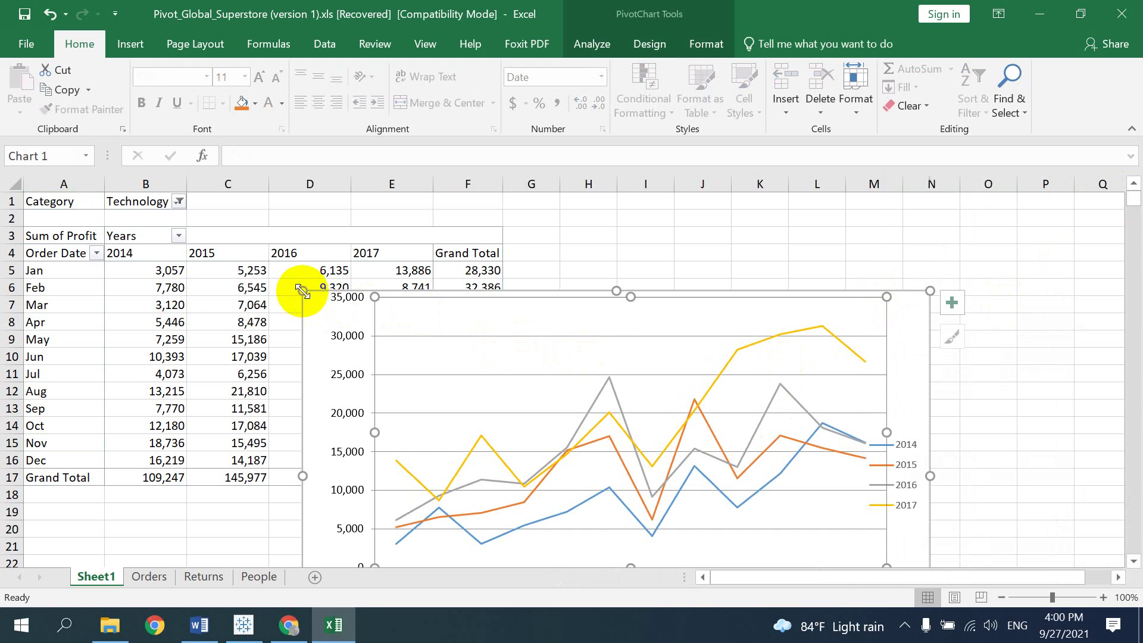
left_click_drag(301, 291, 227, 227)
scroll(816, 420, "down", 3)
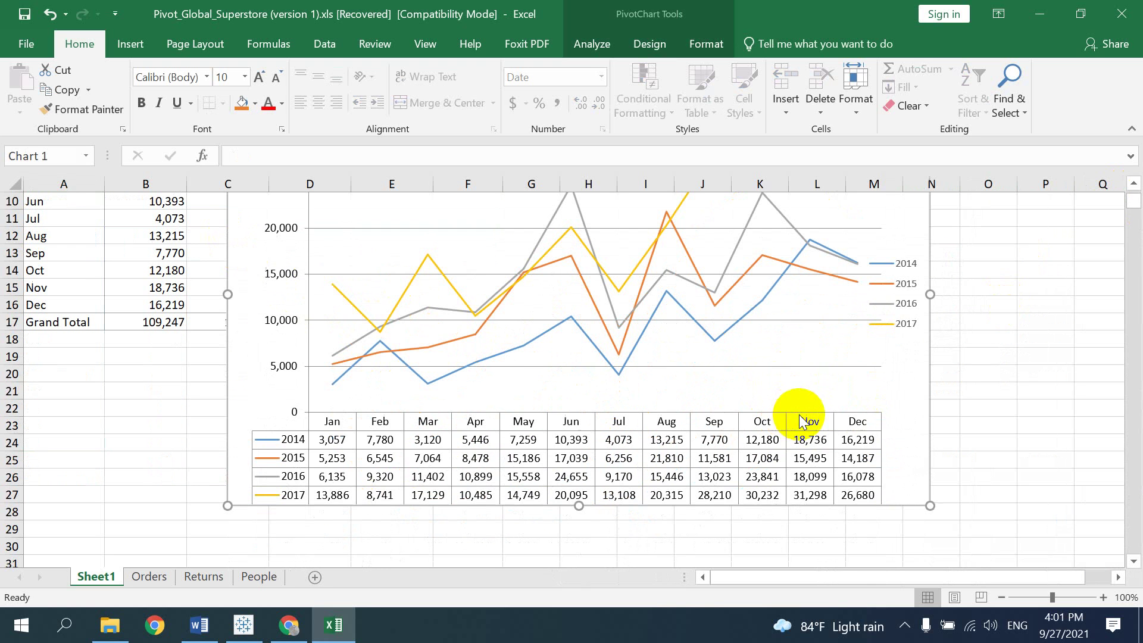
mouse_move(933, 505)
left_mouse_down()
mouse_move(1009, 524)
mouse_move(964, 460)
left_mouse_up()
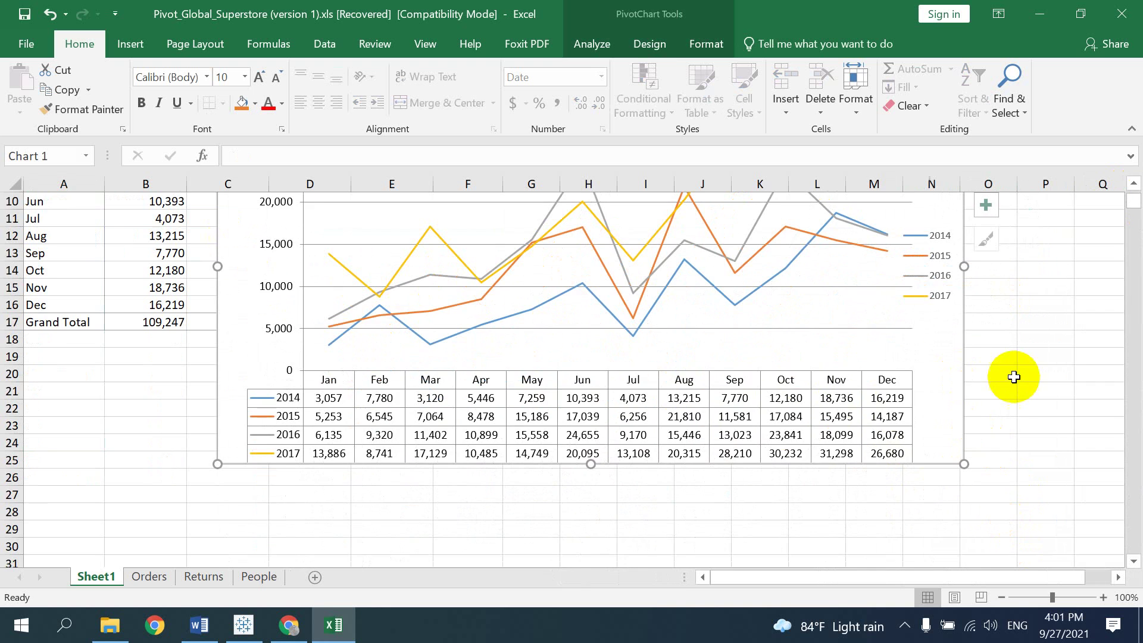
scroll(1012, 377, "up", 3)
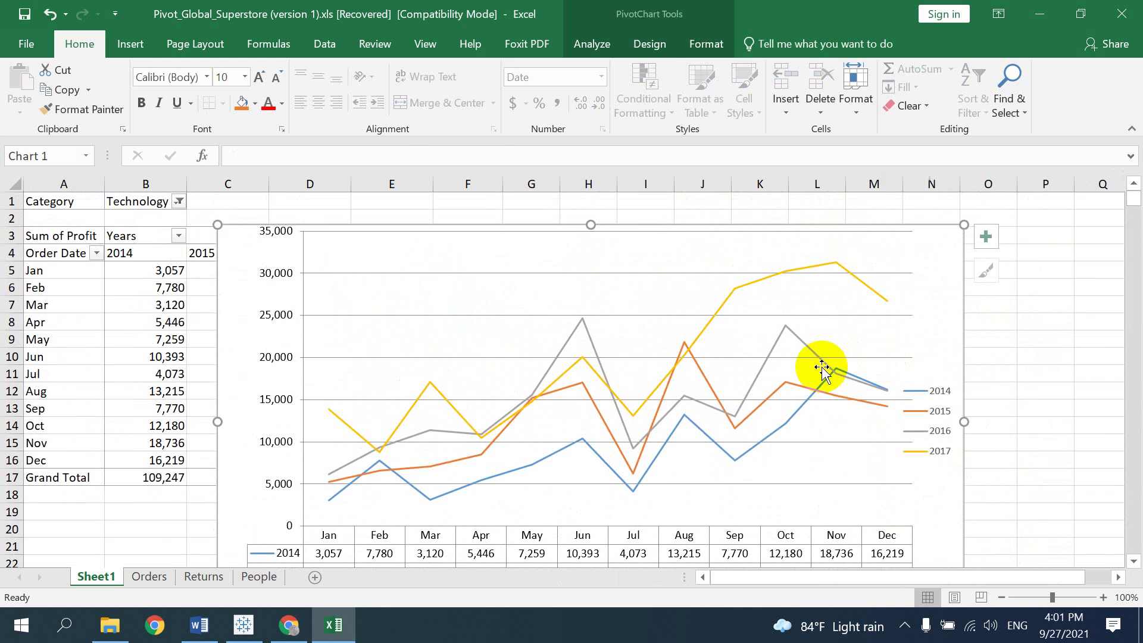
left_click(199, 625)
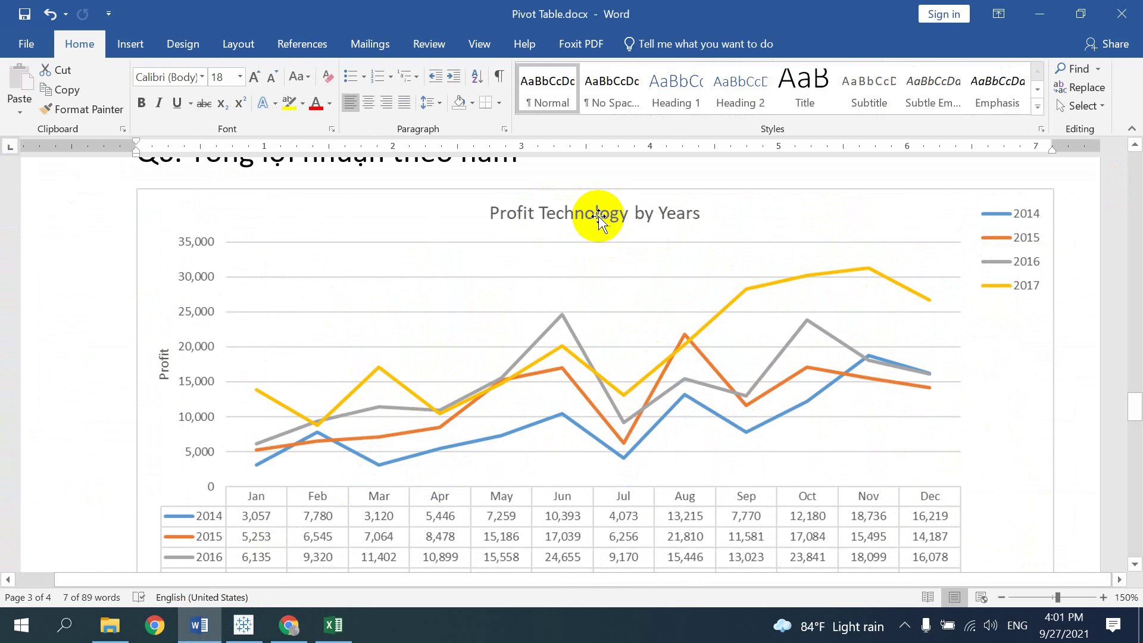
Check the Word reference chart's data table, then return to the Excel workbook.
scroll(679, 459, "down", 1)
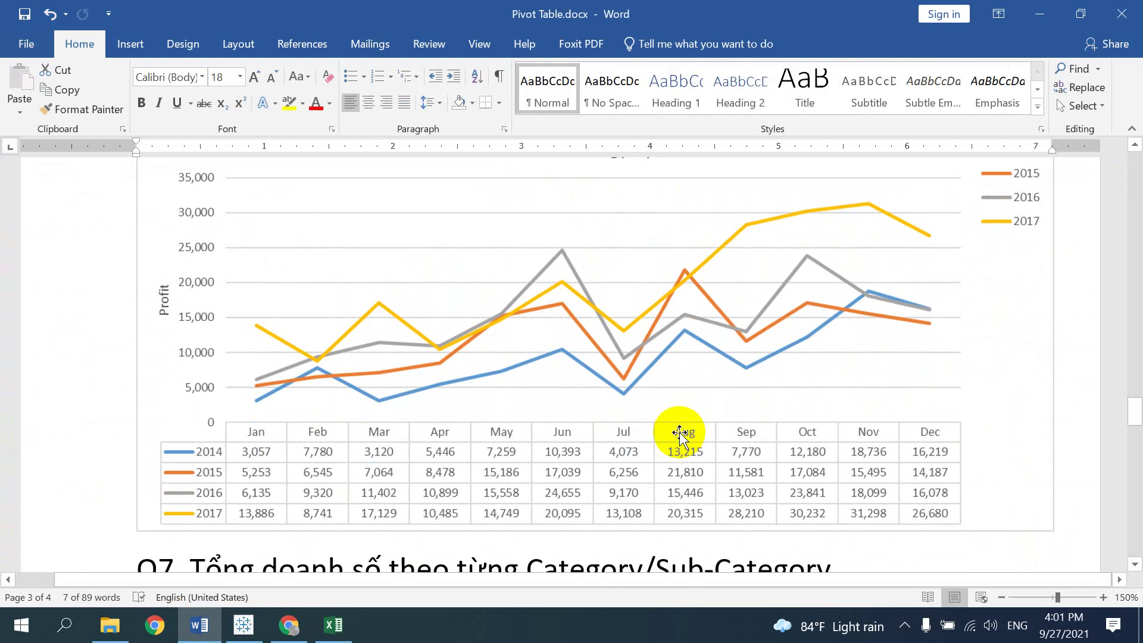
scroll(1022, 257, "up", 1)
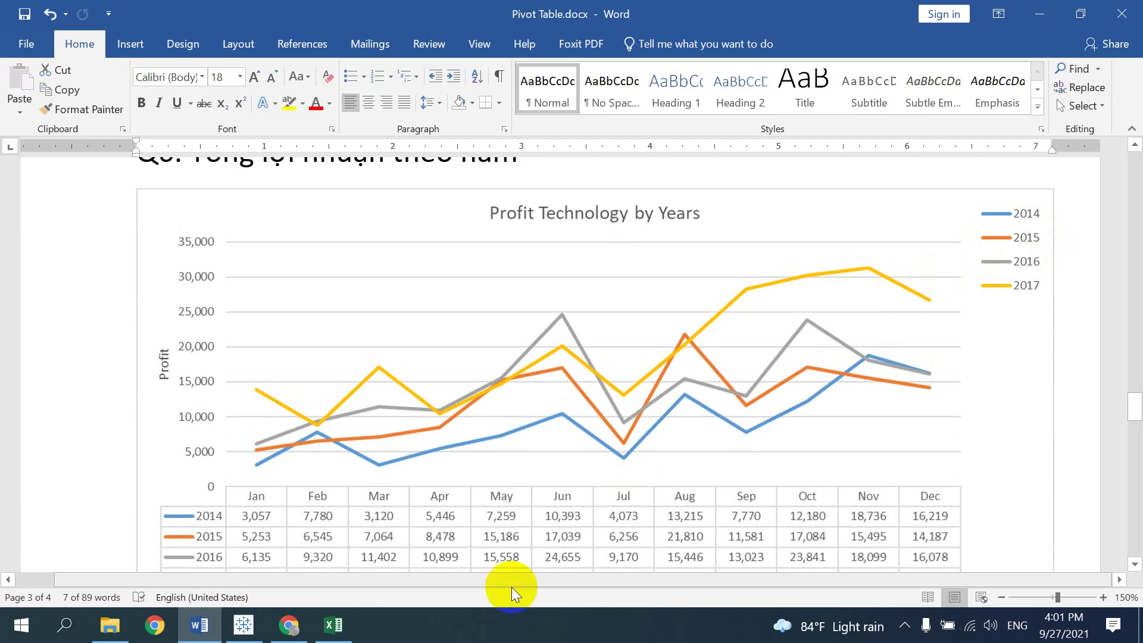
left_click(333, 625)
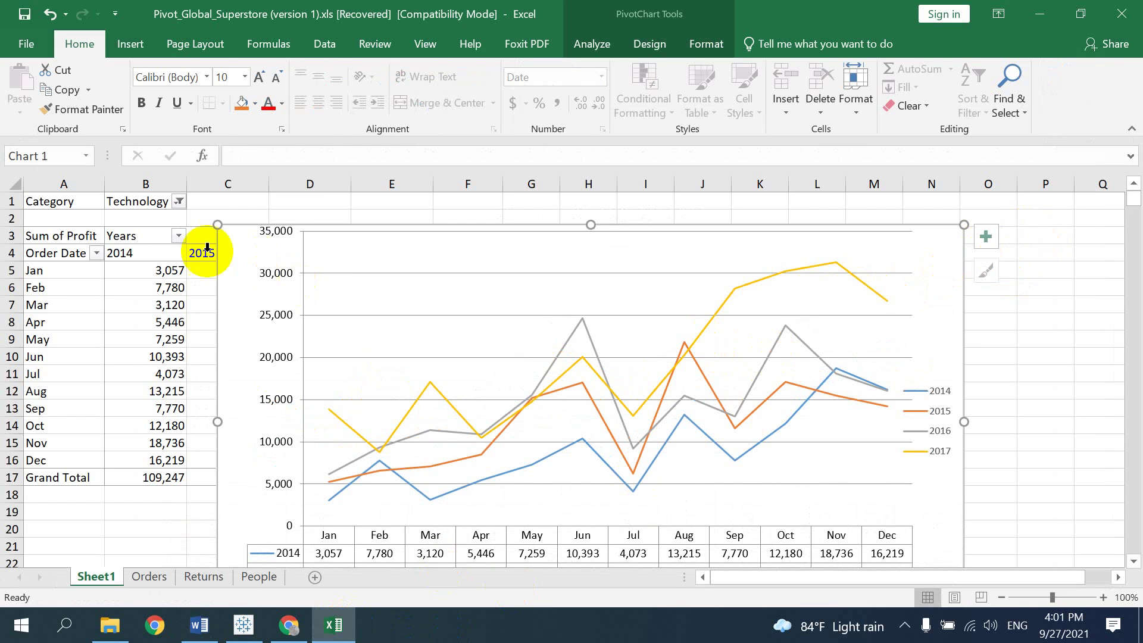
Select the profit chart and reopen its PivotChart field list from PivotChart Analyze.
left_click(392, 273)
left_click(593, 45)
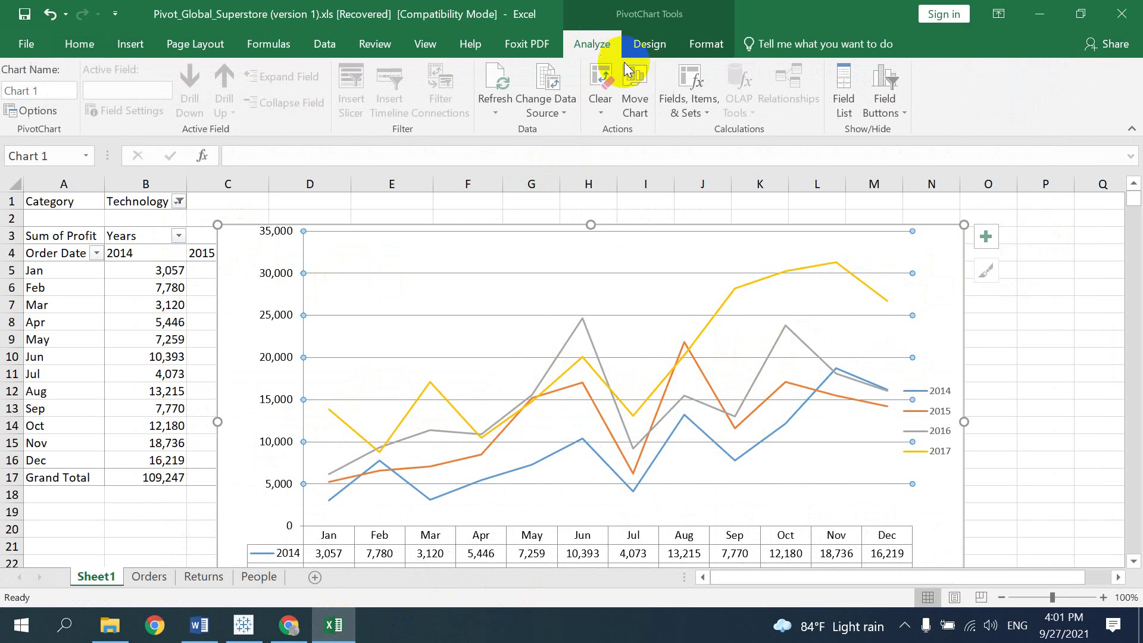
left_click(845, 105)
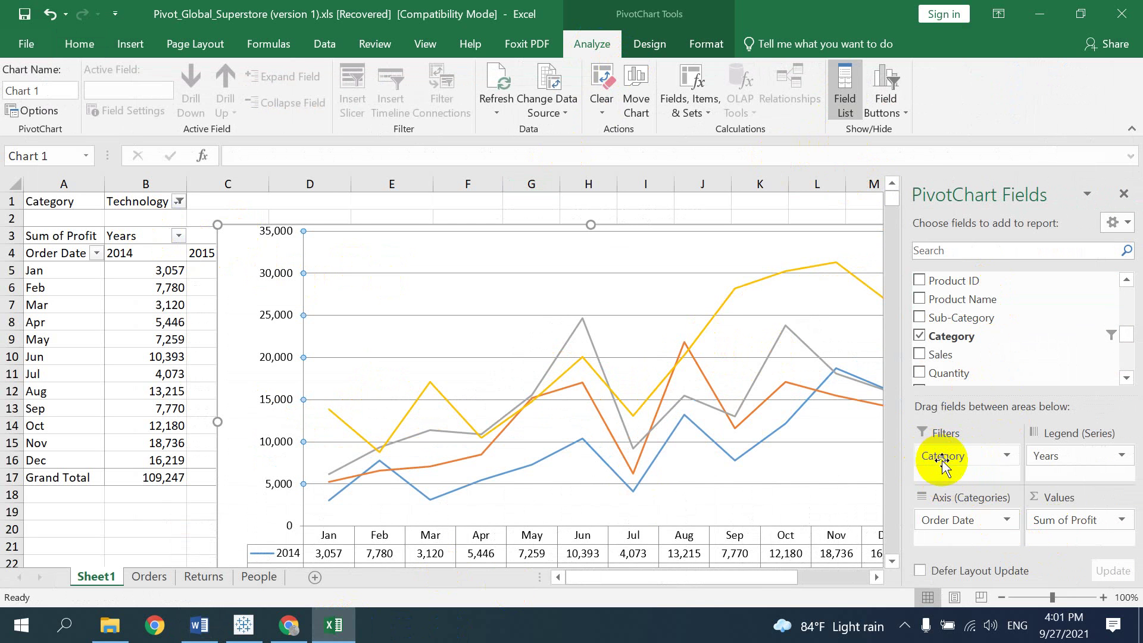
Scroll Word to the Q7 Sum of Sales by Category/Sub-Category reference chart.
left_click(200, 625)
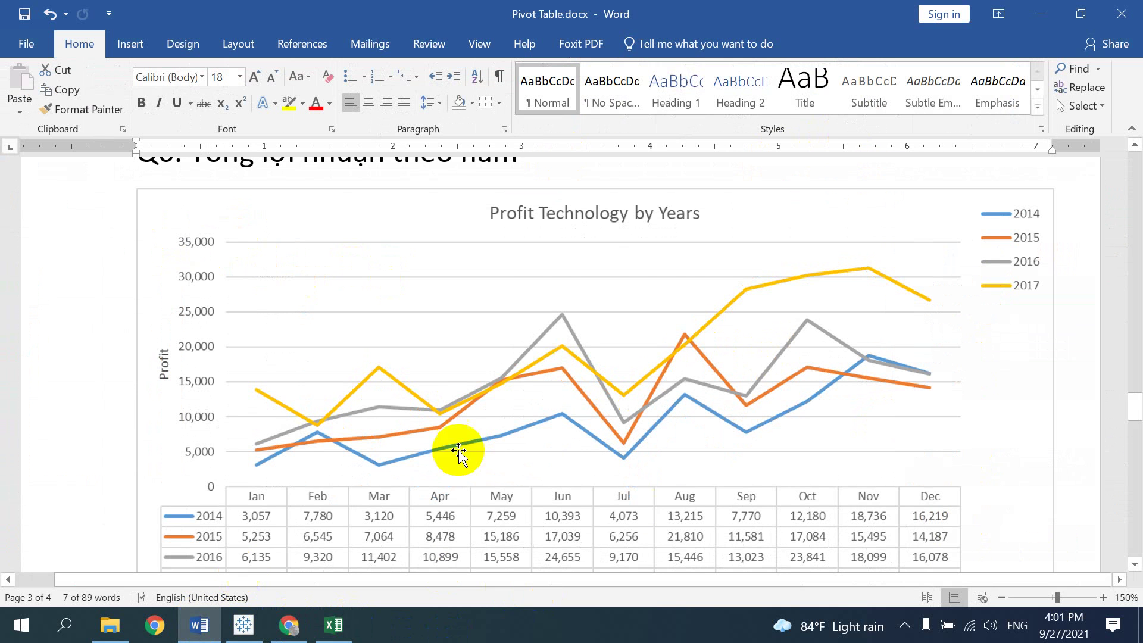
scroll(485, 401, "up", 1)
scroll(449, 354, "down", 4)
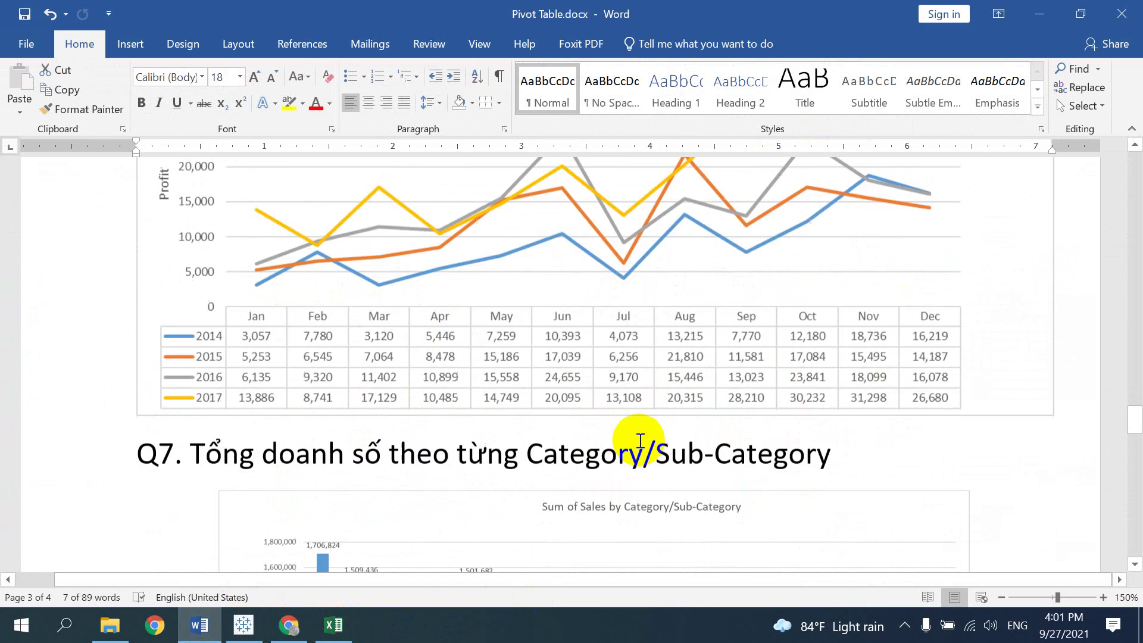
scroll(631, 434, "down", 2)
scroll(622, 422, "down", 2)
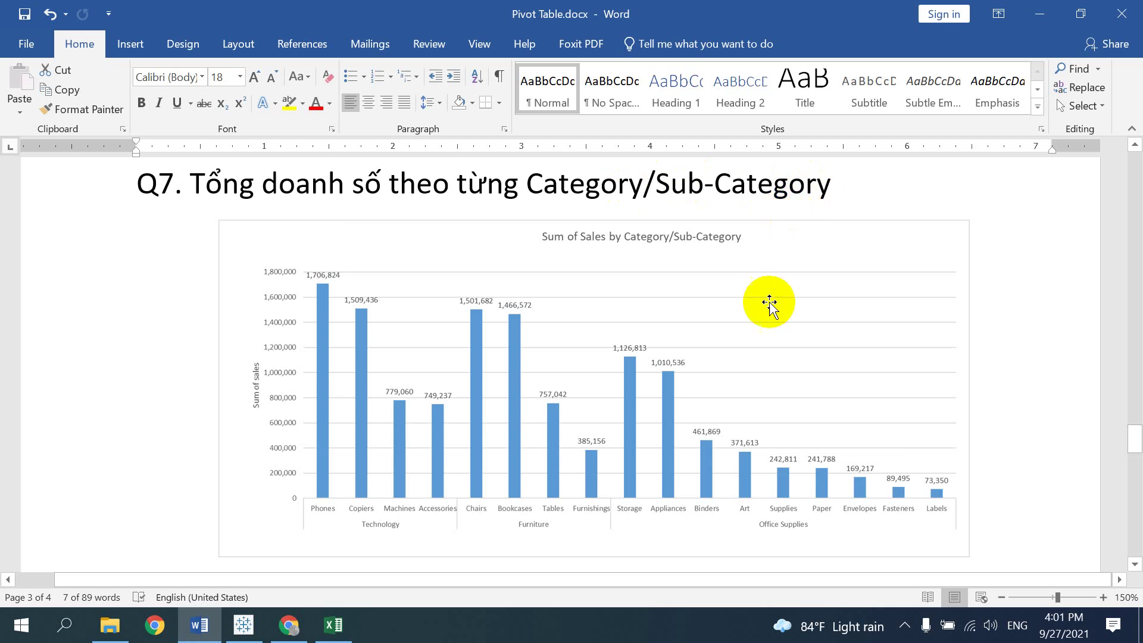
scroll(689, 460, "down", 2)
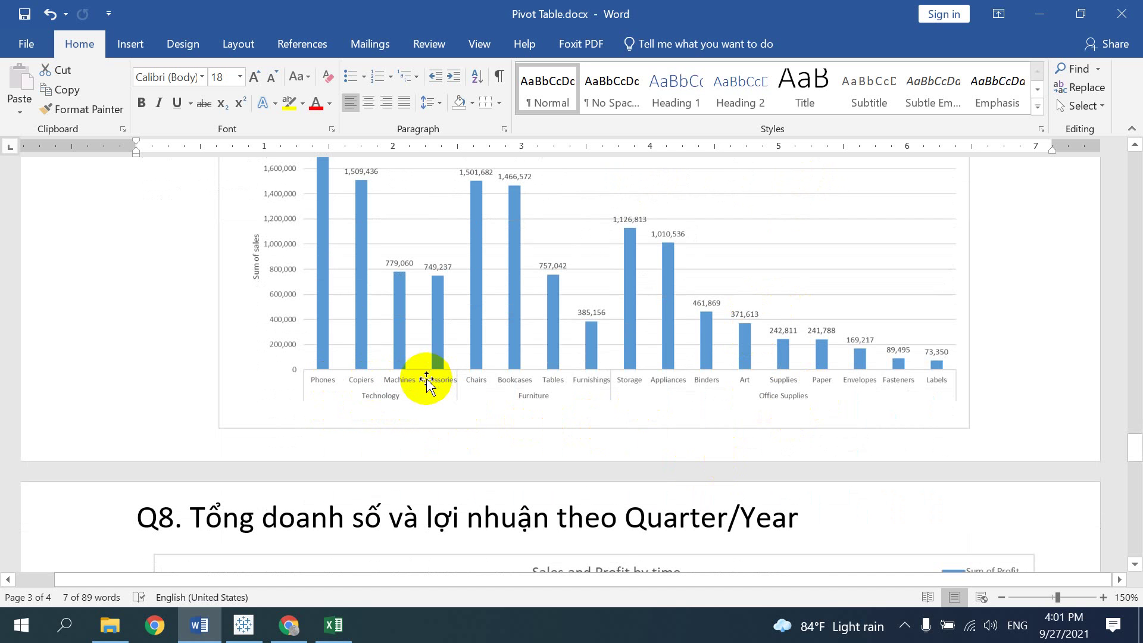
scroll(428, 381, "up", 1)
scroll(434, 387, "up", 2)
scroll(505, 363, "up", 1)
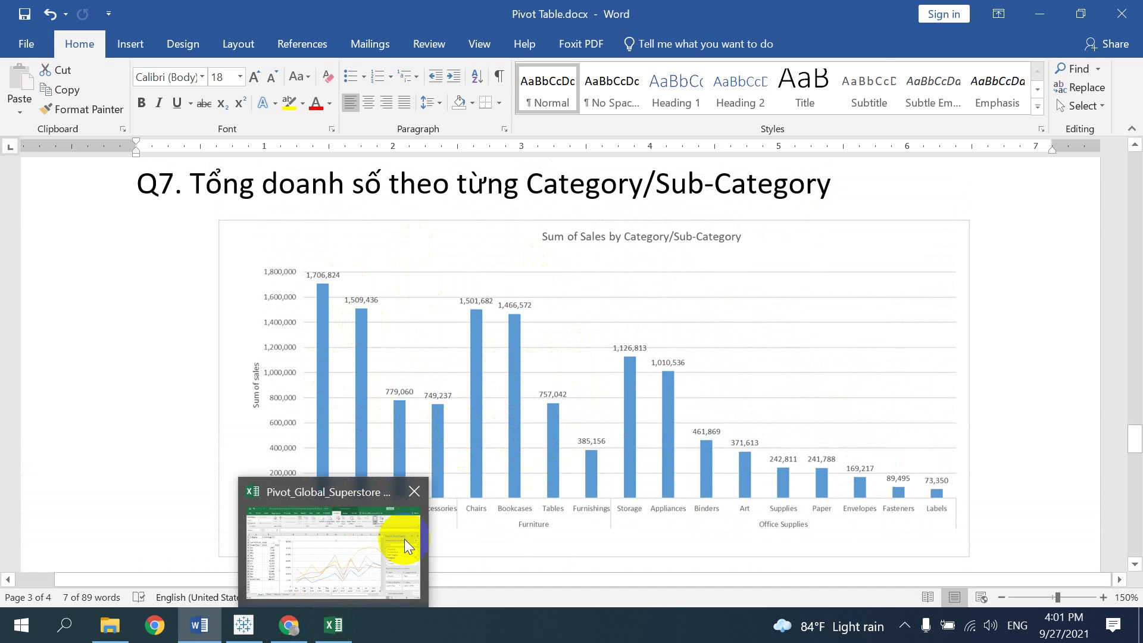
Remove Order Date, Sum of Profit, Category and Years from the PivotChart fields.
left_click(343, 638)
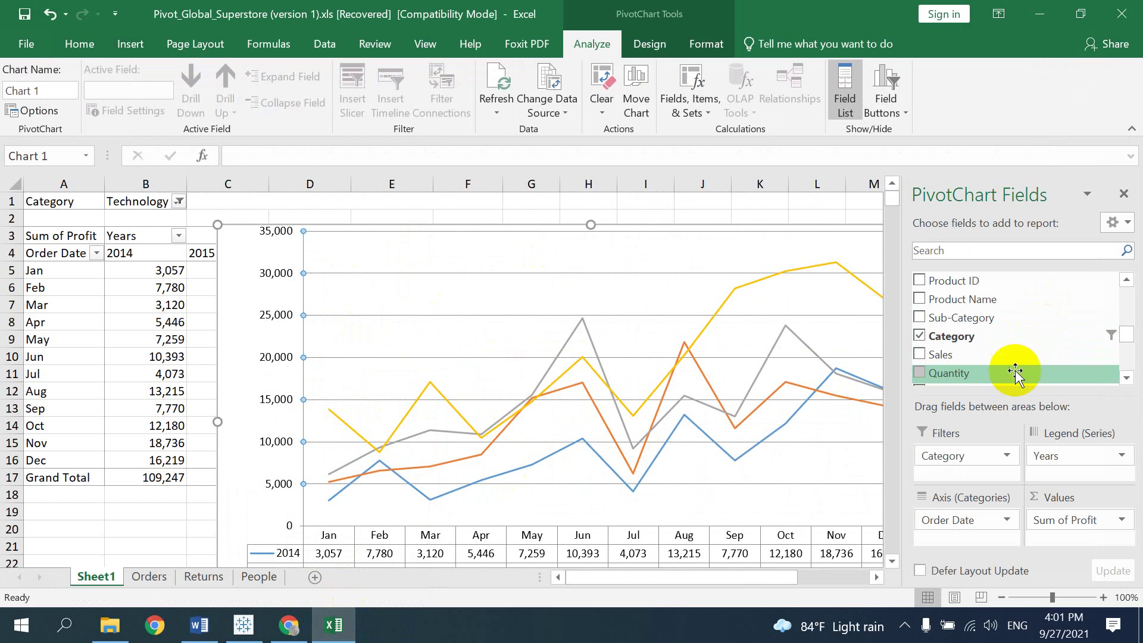
left_click_drag(706, 462, 706, 462)
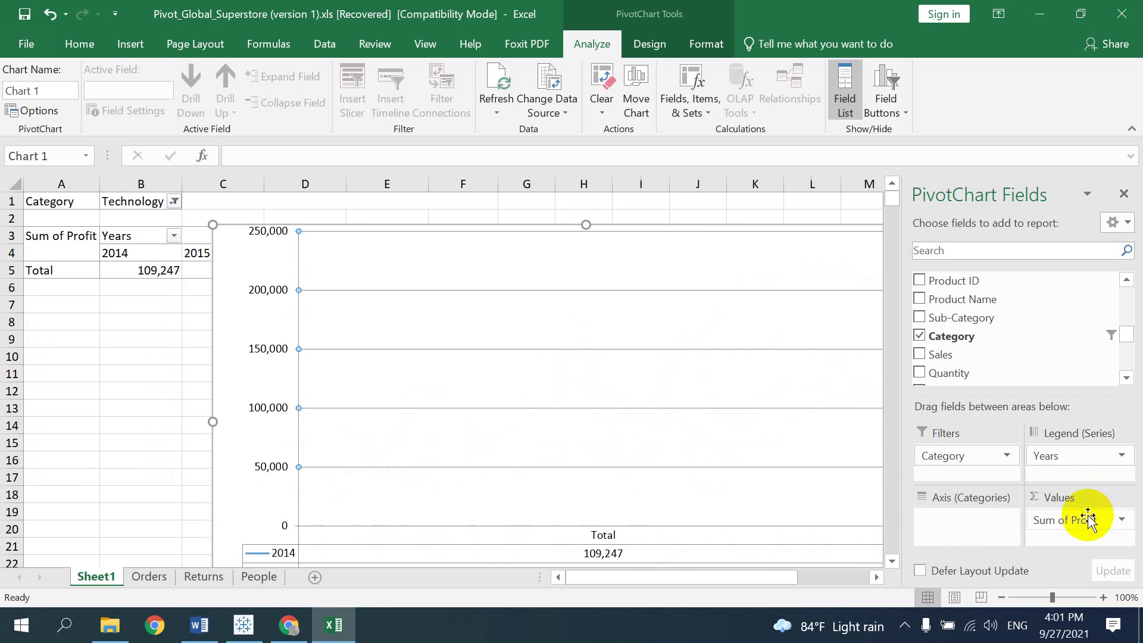
left_click_drag(1066, 520, 731, 410)
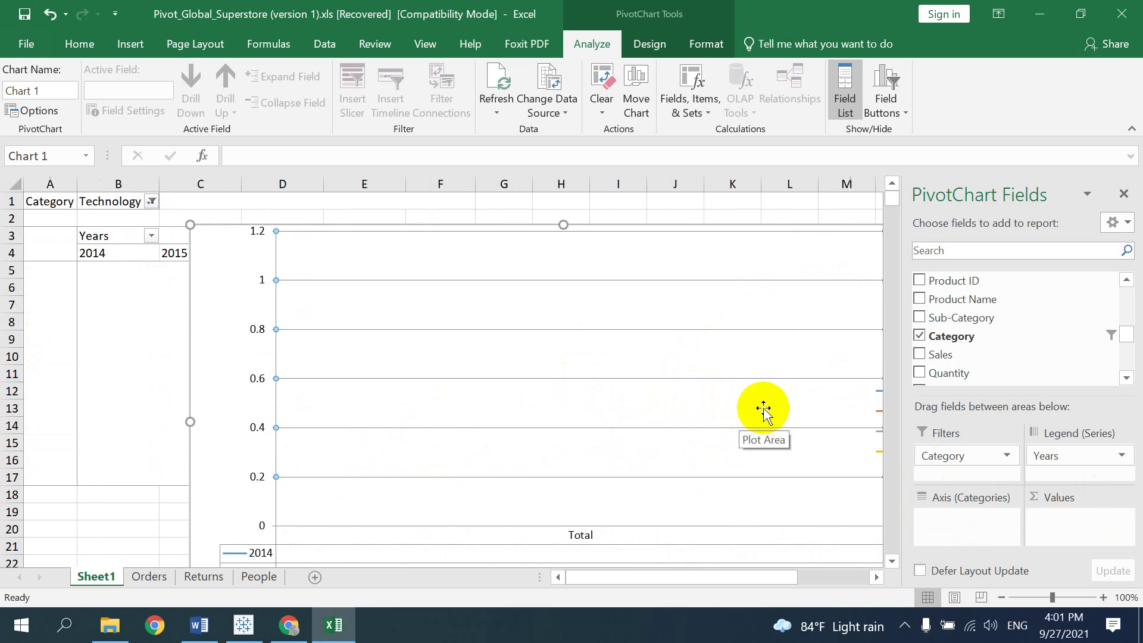
left_click_drag(959, 455, 679, 363)
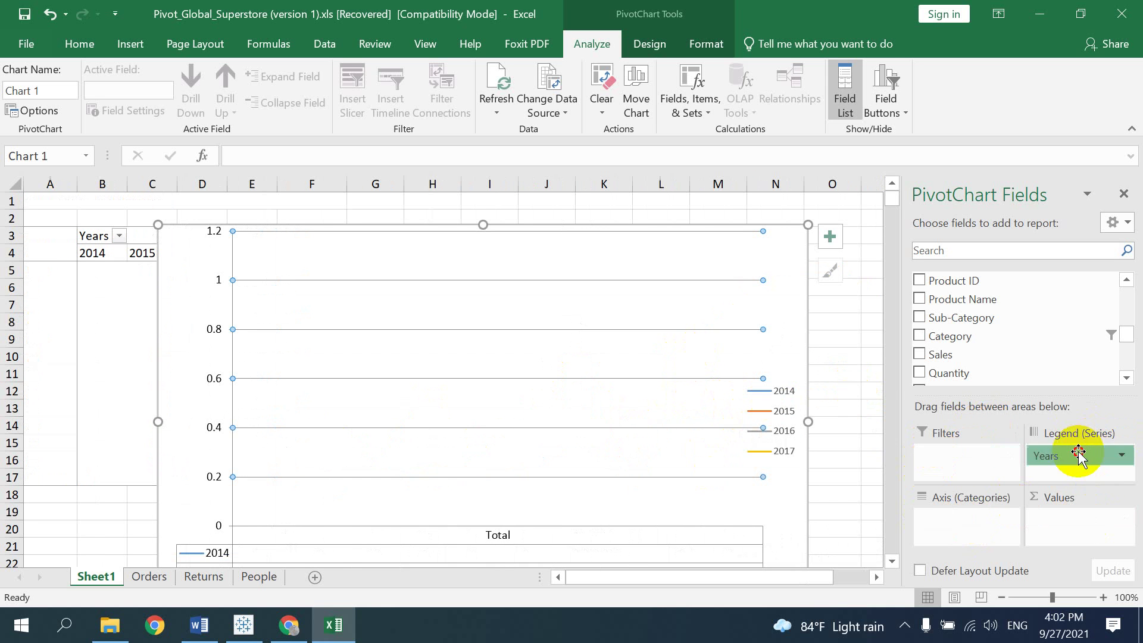
left_click_drag(1078, 453, 776, 332)
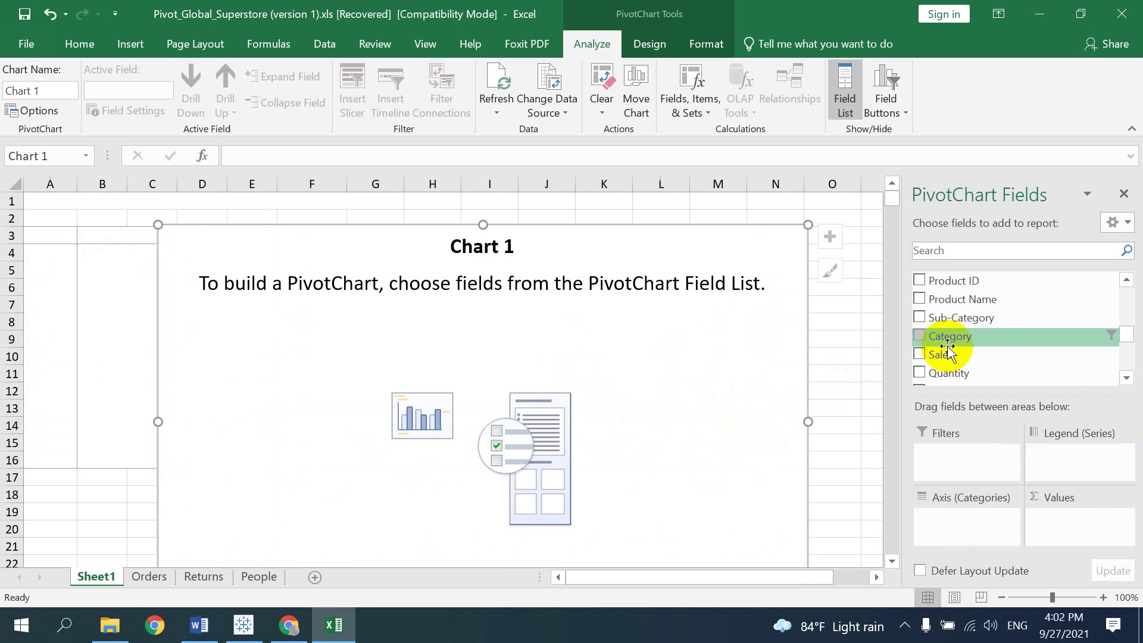
Put Category and Sub-Category on the axis and Sales in the values.
left_click_drag(947, 351, 950, 518)
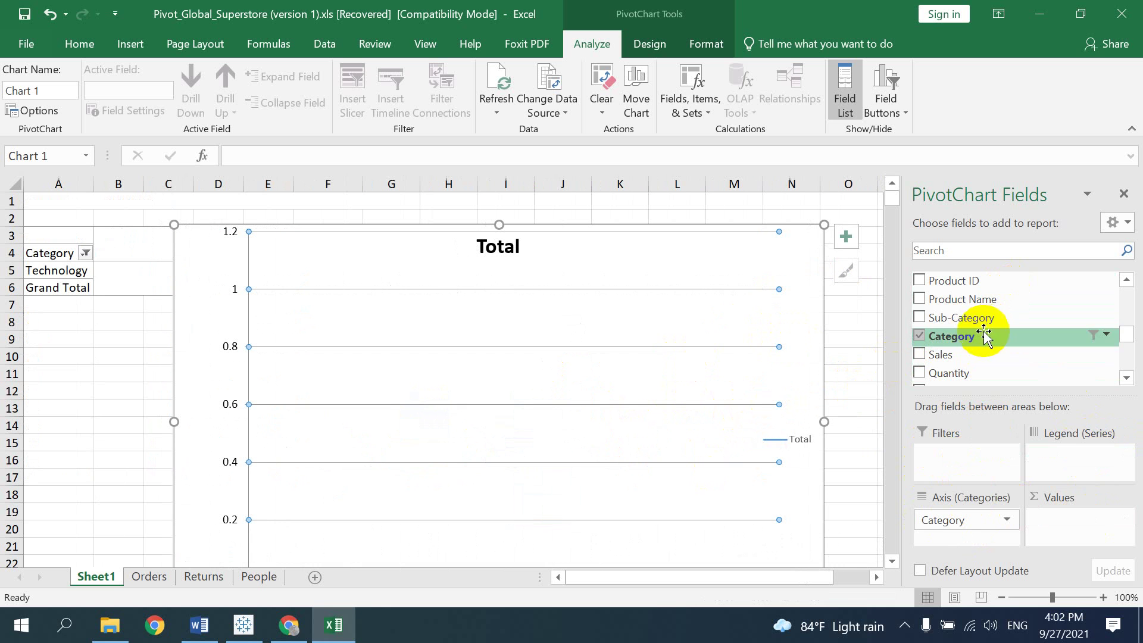
mouse_move(980, 325)
left_mouse_down()
mouse_move(964, 532)
mouse_move(977, 543)
left_mouse_up()
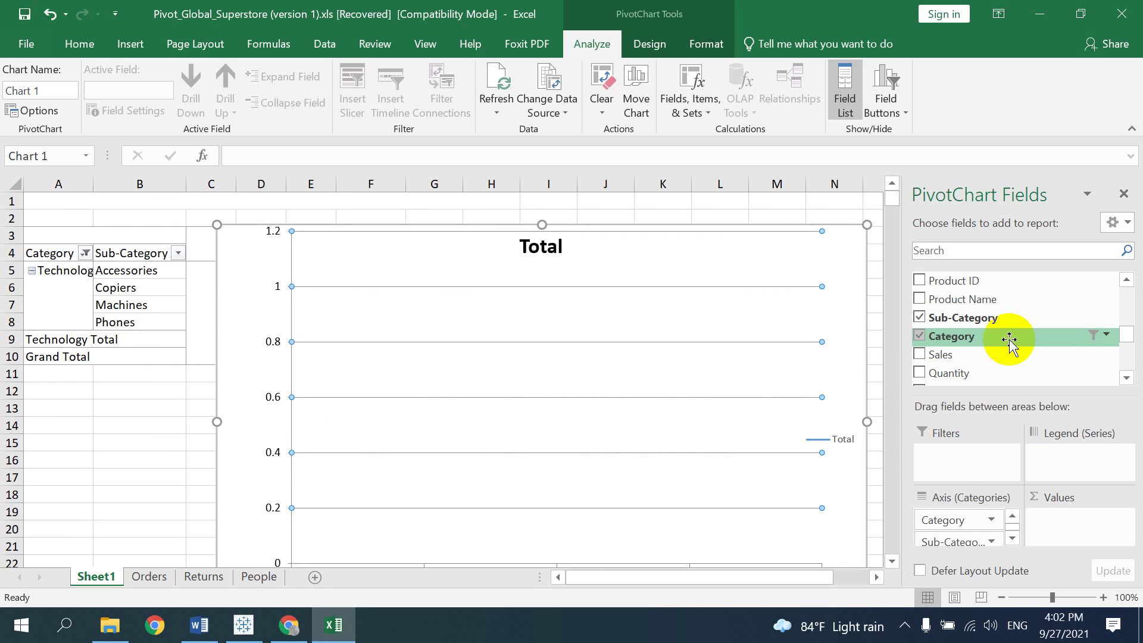
scroll(1010, 343, "up", 2)
scroll(1009, 342, "up", 1)
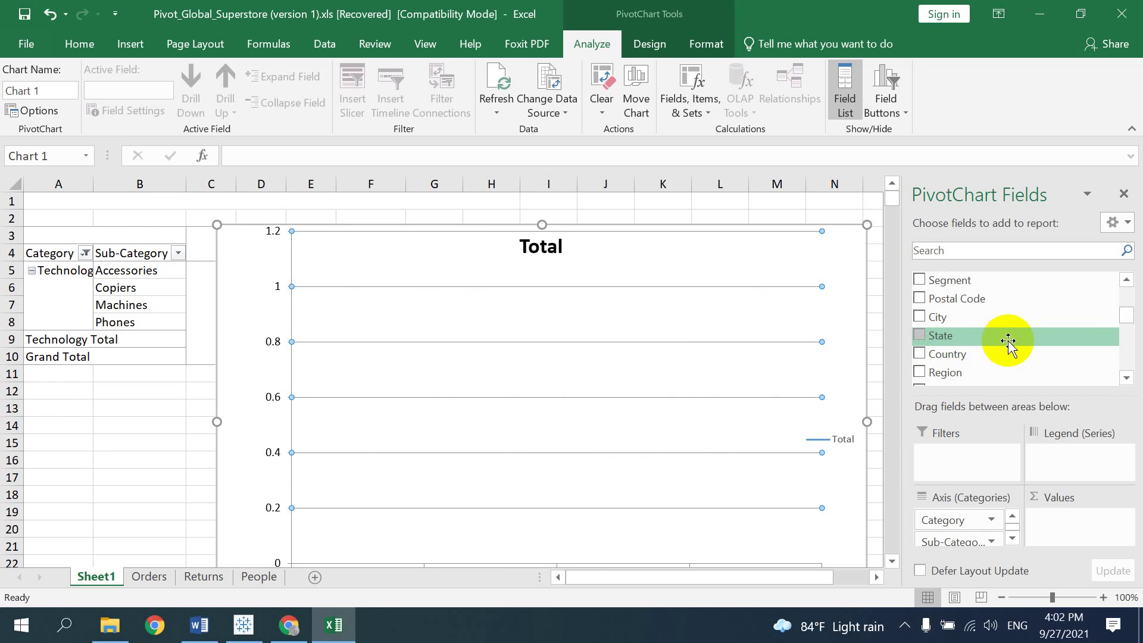
scroll(1010, 340, "down", 3)
scroll(1010, 340, "down", 2)
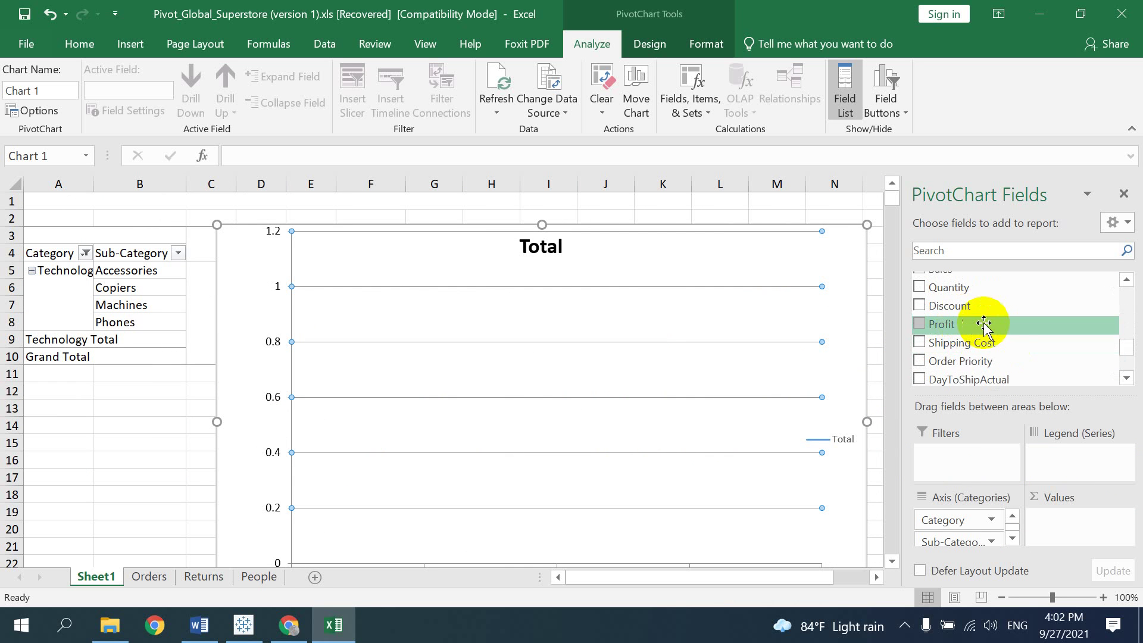
scroll(1006, 319, "up", 1)
mouse_move(947, 312)
left_mouse_down()
mouse_move(1089, 503)
mouse_move(1074, 530)
left_mouse_up()
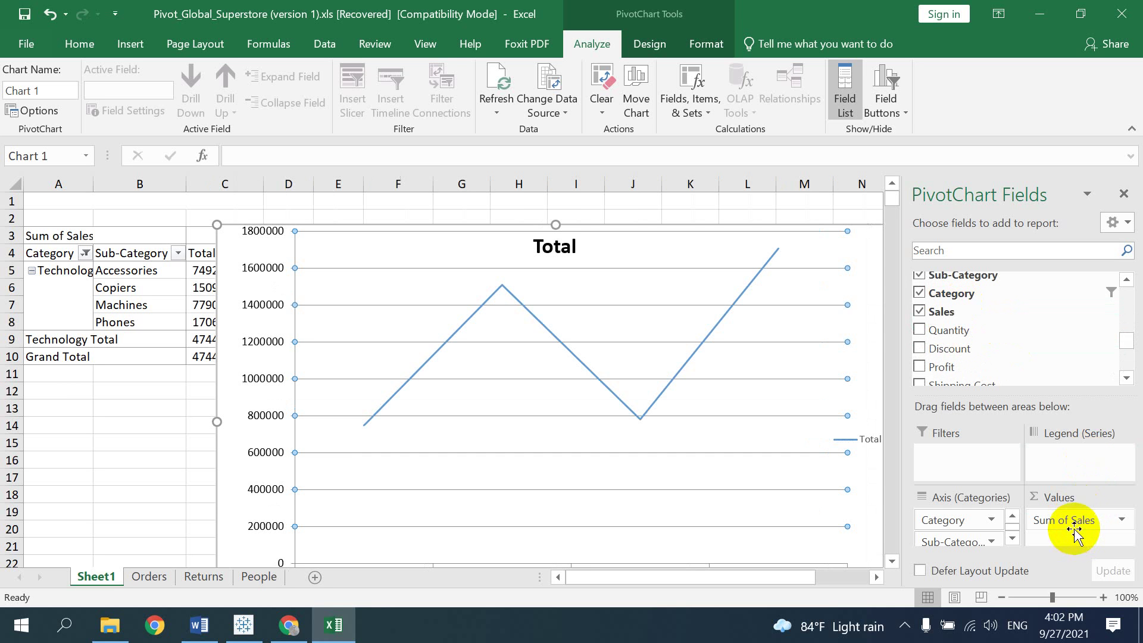
Change the PivotChart type to Clustered Column.
left_click(684, 300)
left_click(637, 45)
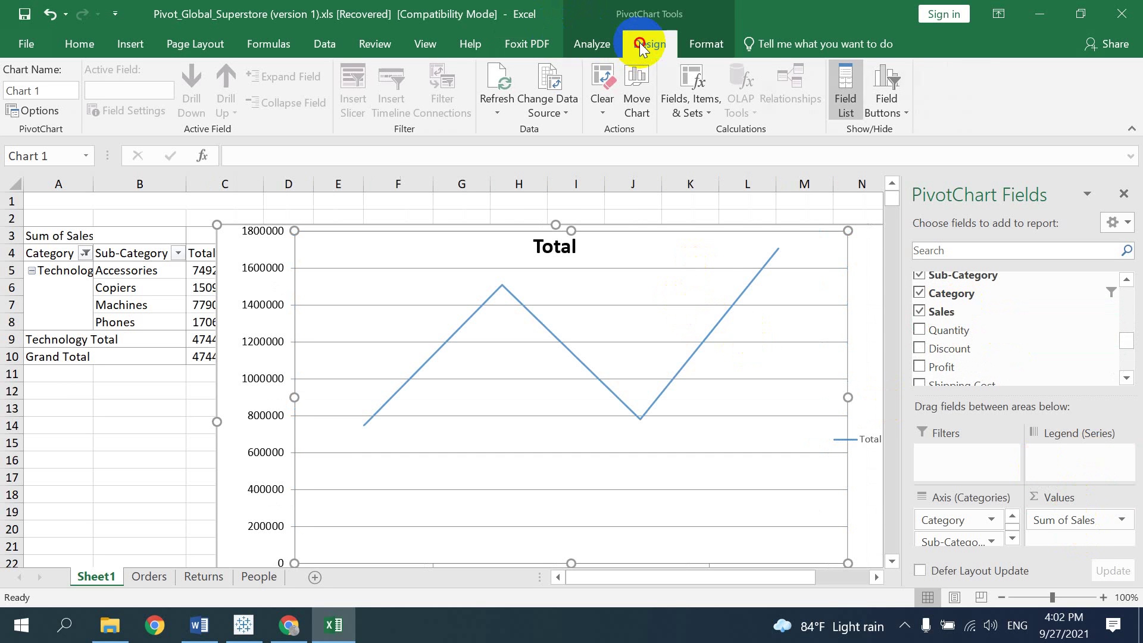
left_click(912, 102)
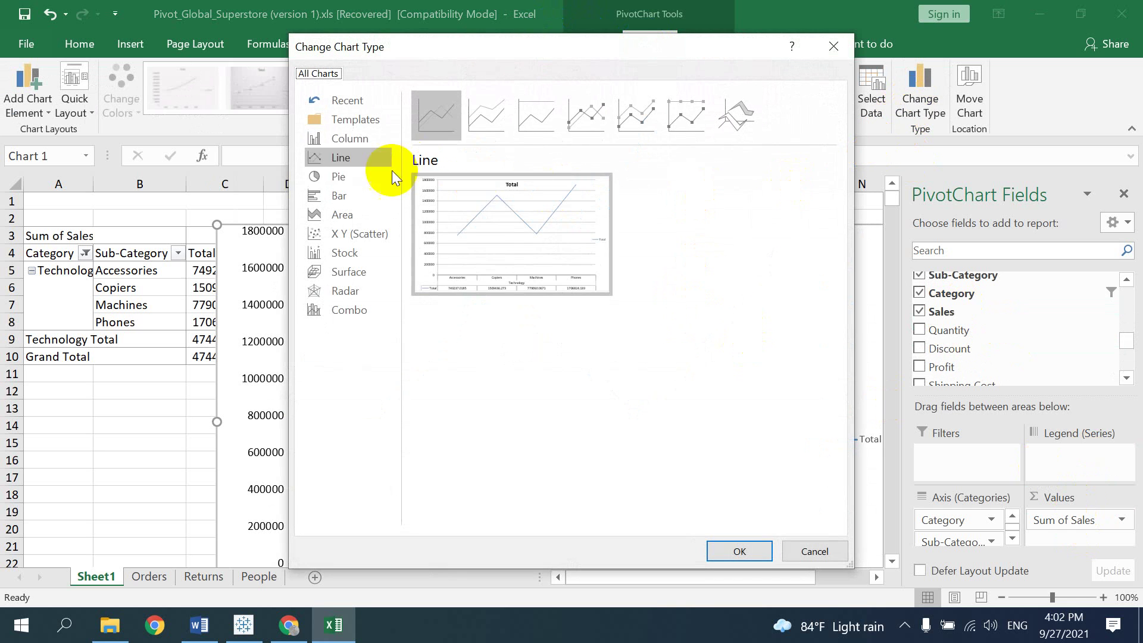
left_click(348, 138)
mouse_move(512, 234)
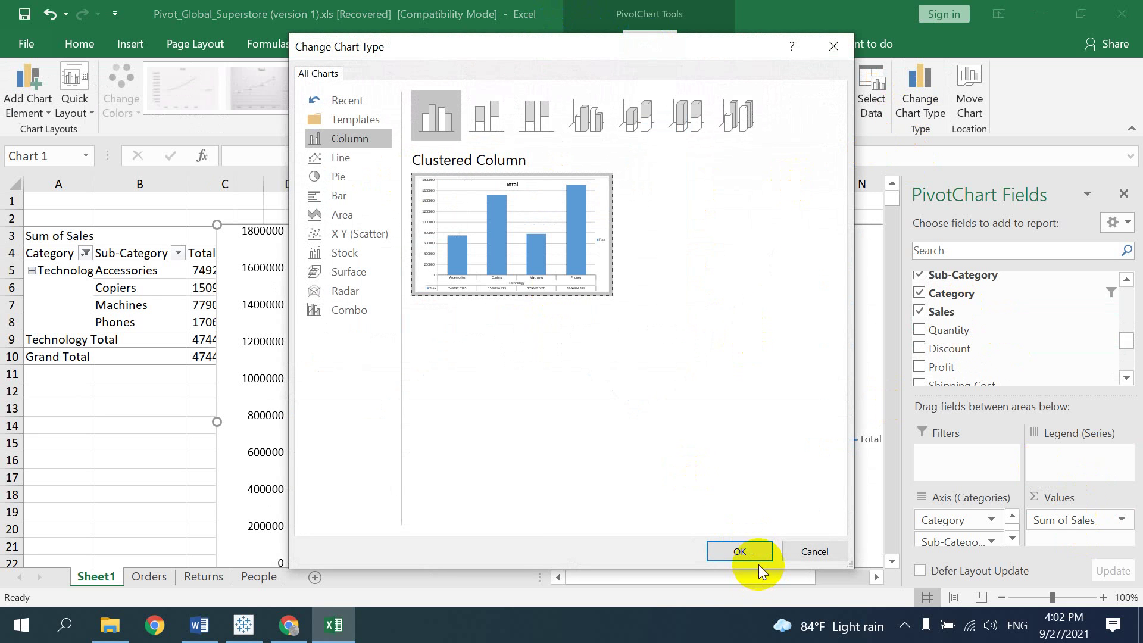
left_click(748, 549)
scroll(655, 416, "down", 4)
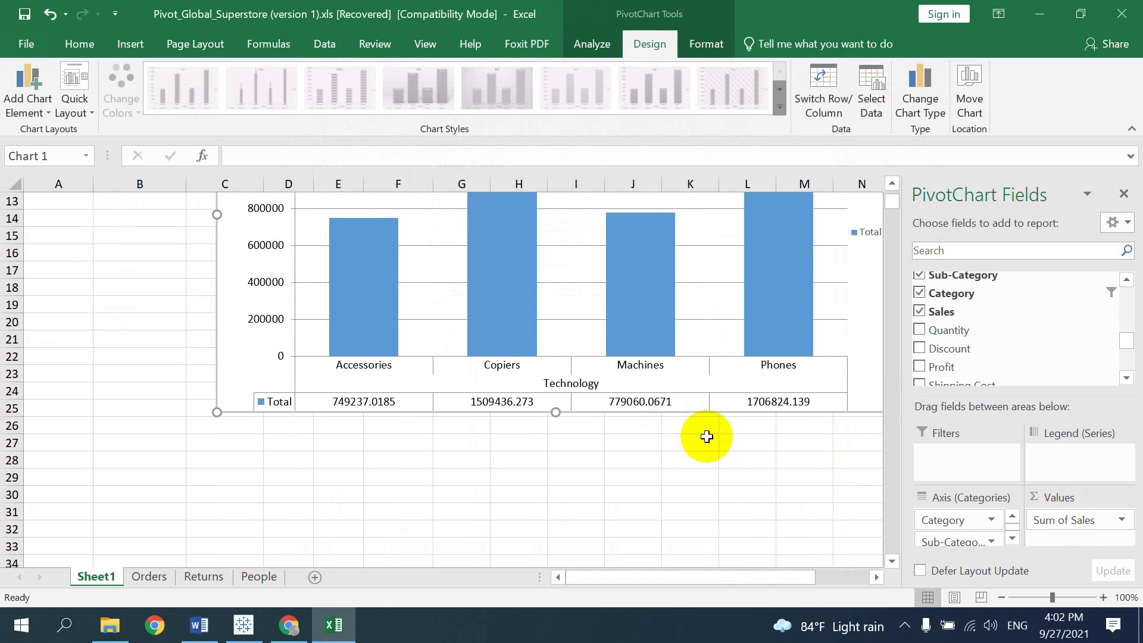
scroll(706, 437, "up", 4)
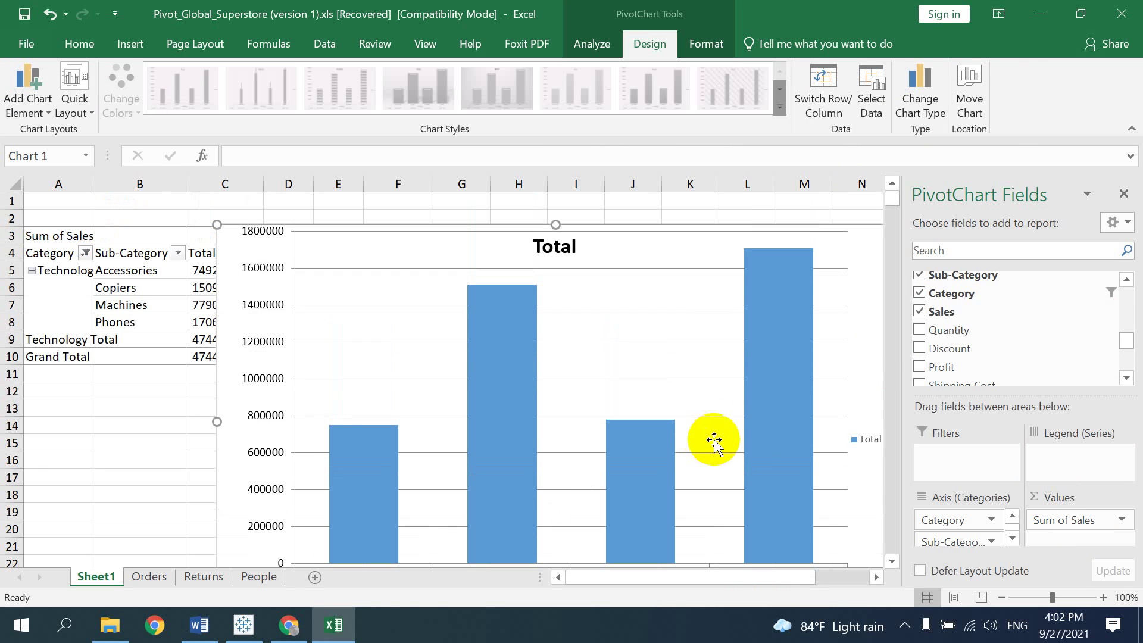
Hide the field list and remove the data table from the column chart.
left_click(1123, 194)
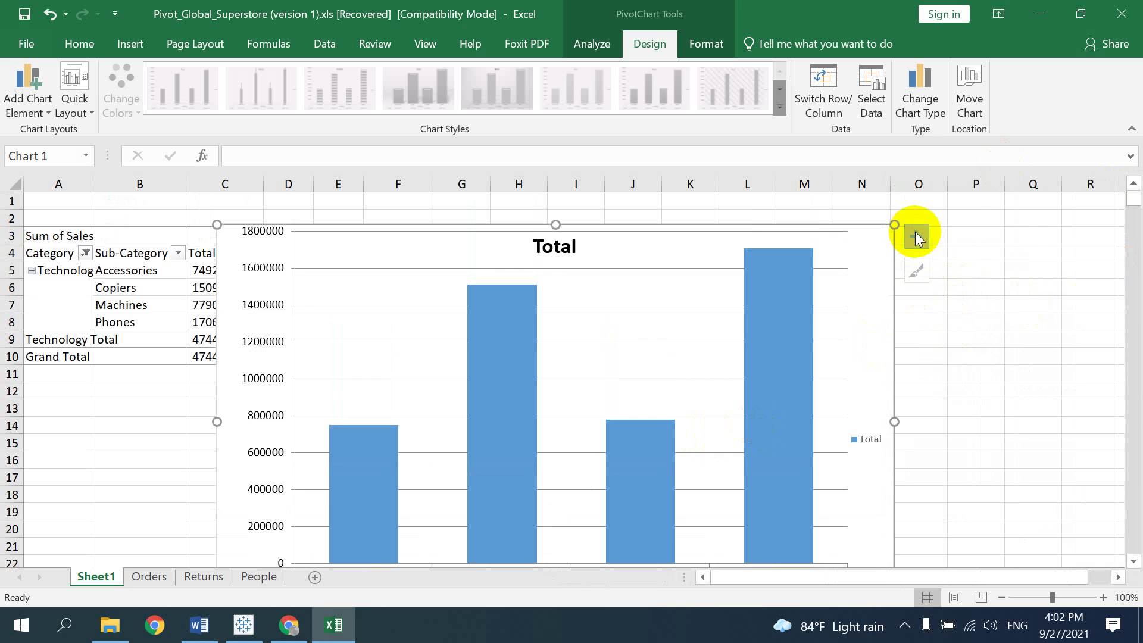
left_click(917, 238)
left_click(953, 314)
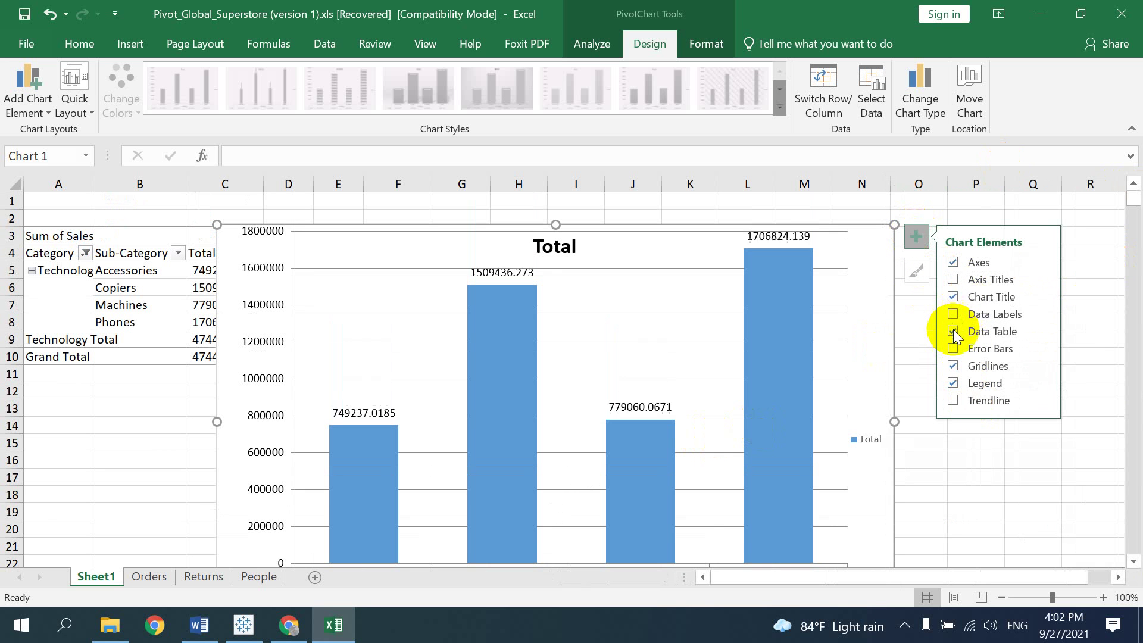
left_click(953, 314)
left_click(953, 331)
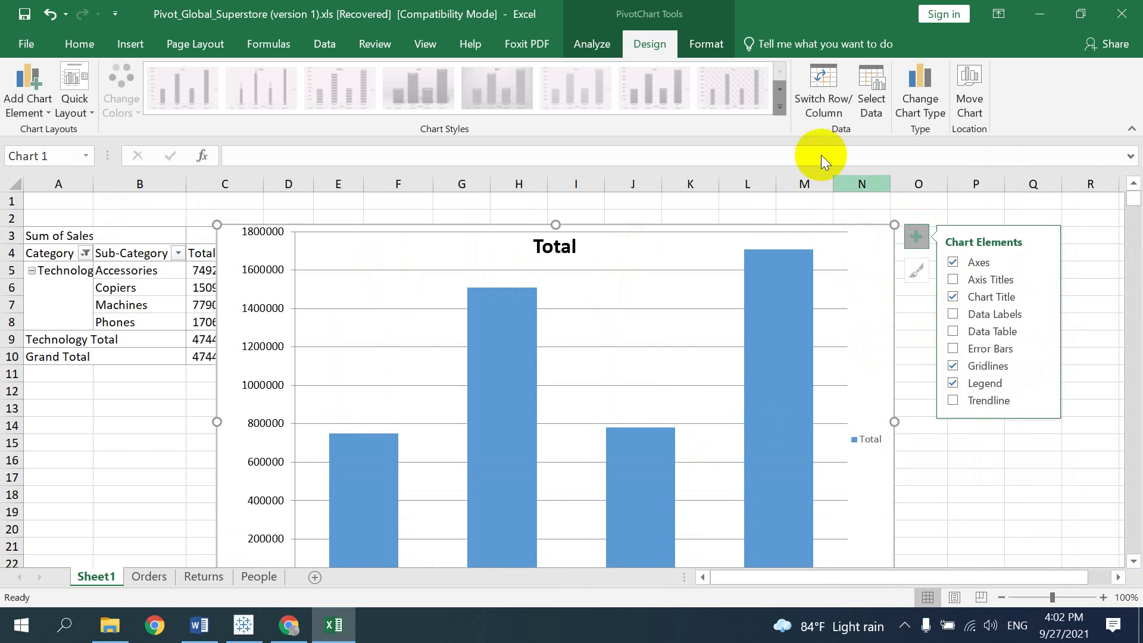
left_click(649, 265)
Show the field list again, move the chart off the pivot table, and set the Category filter to Select All.
left_click(598, 44)
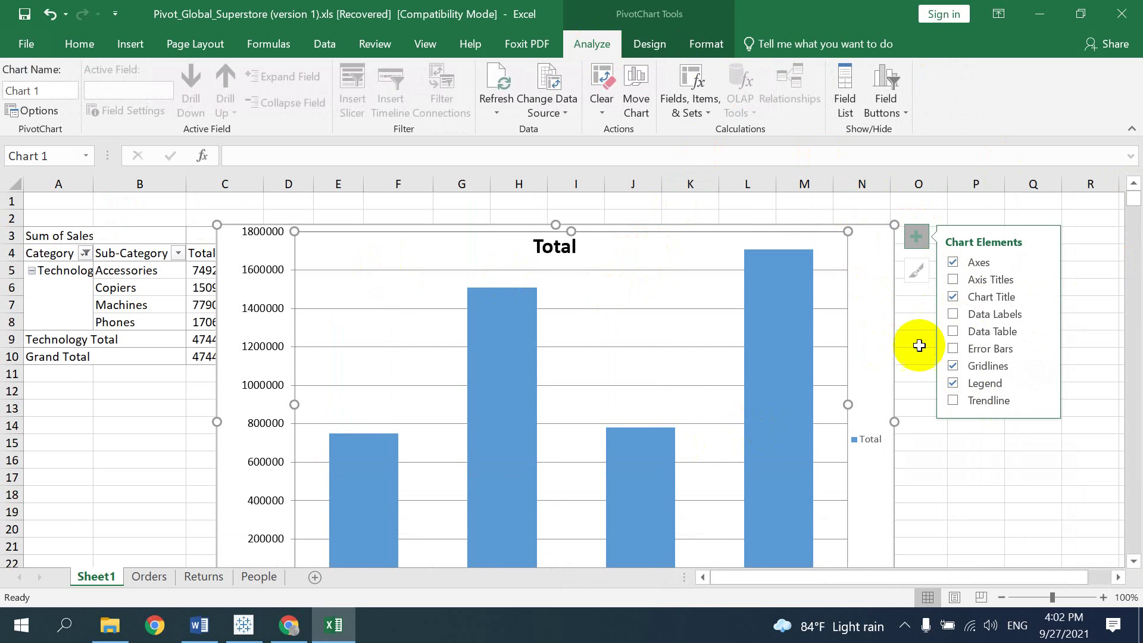
left_click(846, 99)
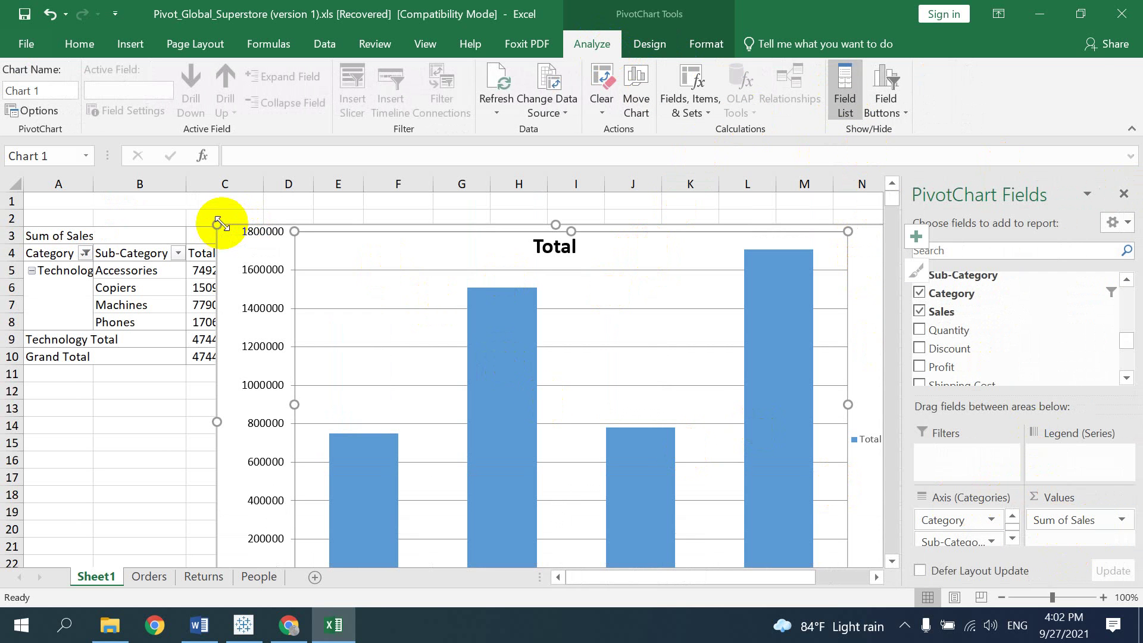
left_click_drag(220, 224, 84, 193)
scroll(741, 367, "down", 3)
scroll(744, 366, "down", 1)
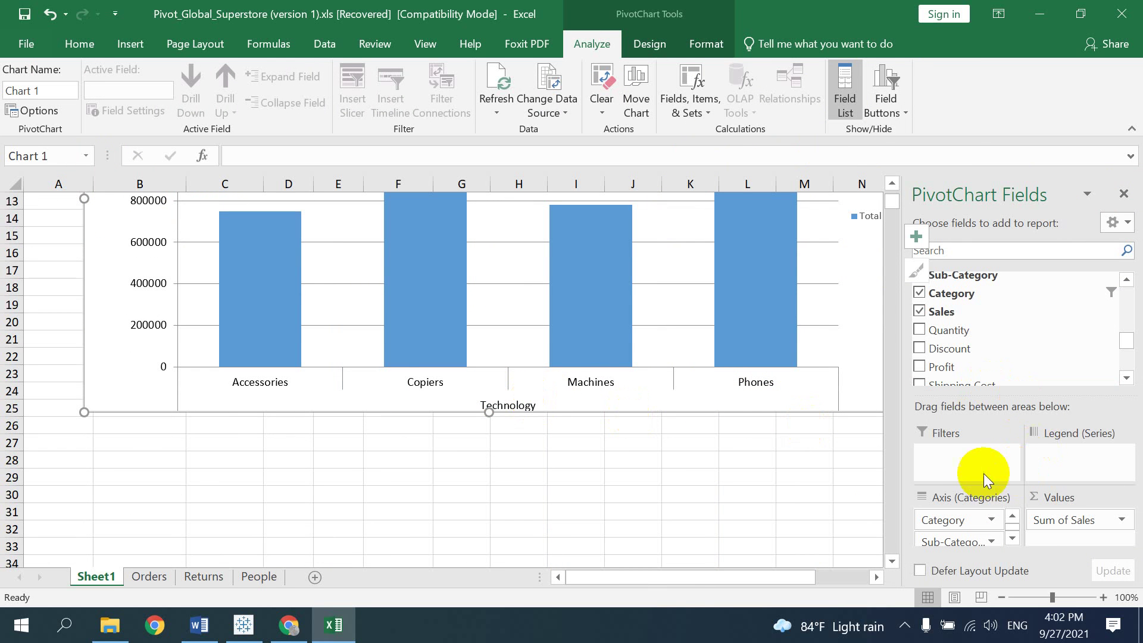
scroll(334, 319, "up", 4)
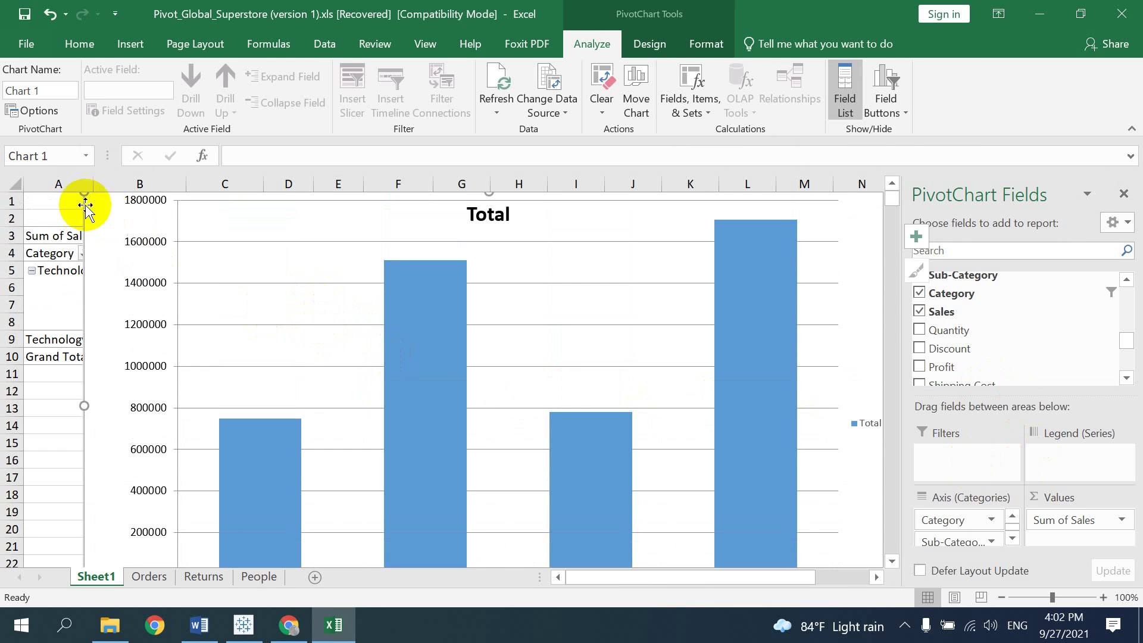
left_click_drag(84, 194, 275, 291)
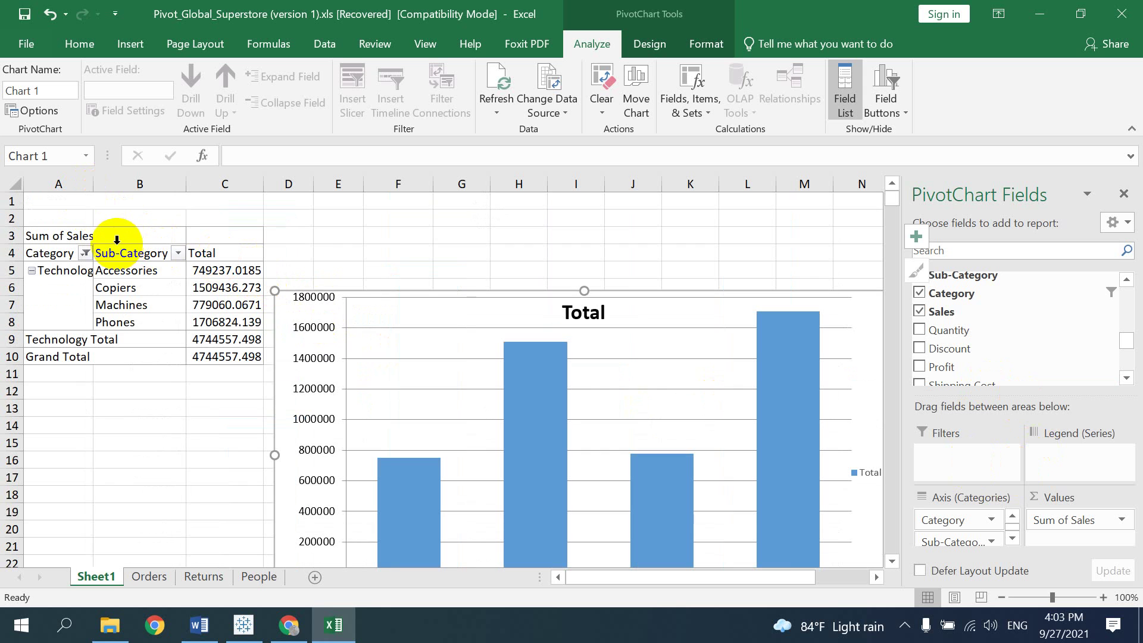
left_click(85, 255)
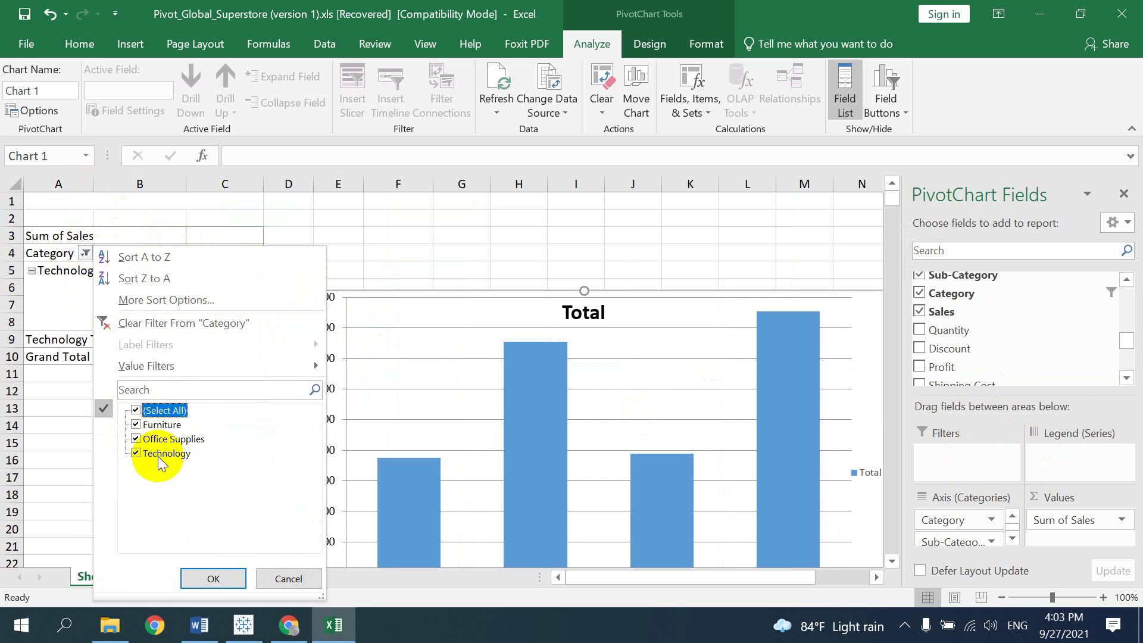
left_click(229, 578)
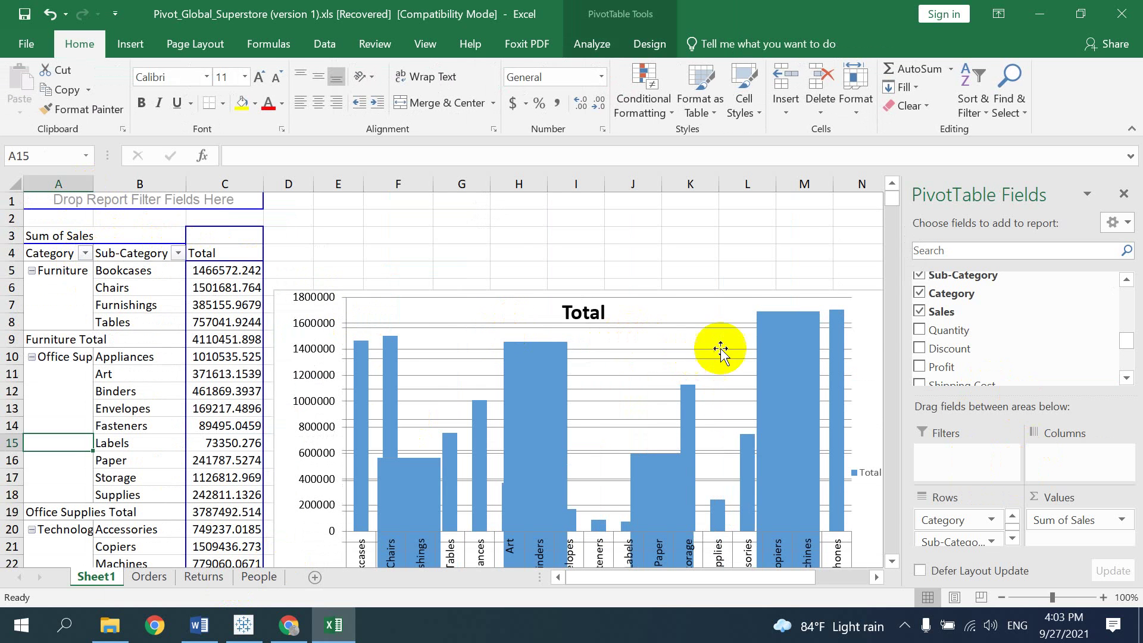
Close the PivotTable Fields pane and widen the chart to span roughly columns C through Q.
left_click(1123, 222)
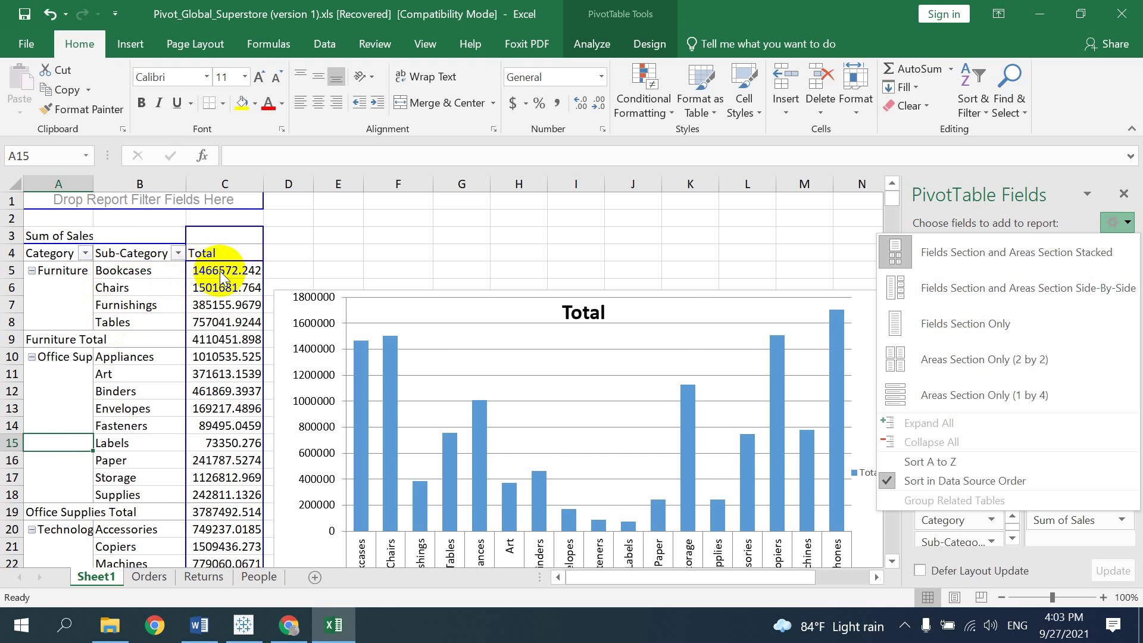
scroll(122, 326, "down", 2)
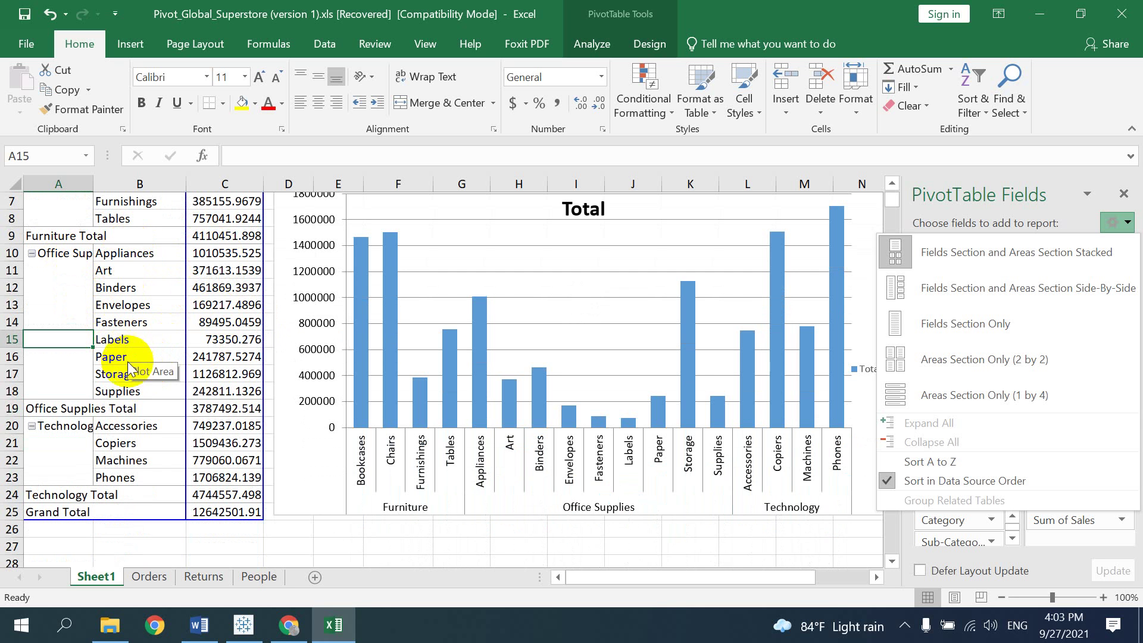
left_click(1122, 196)
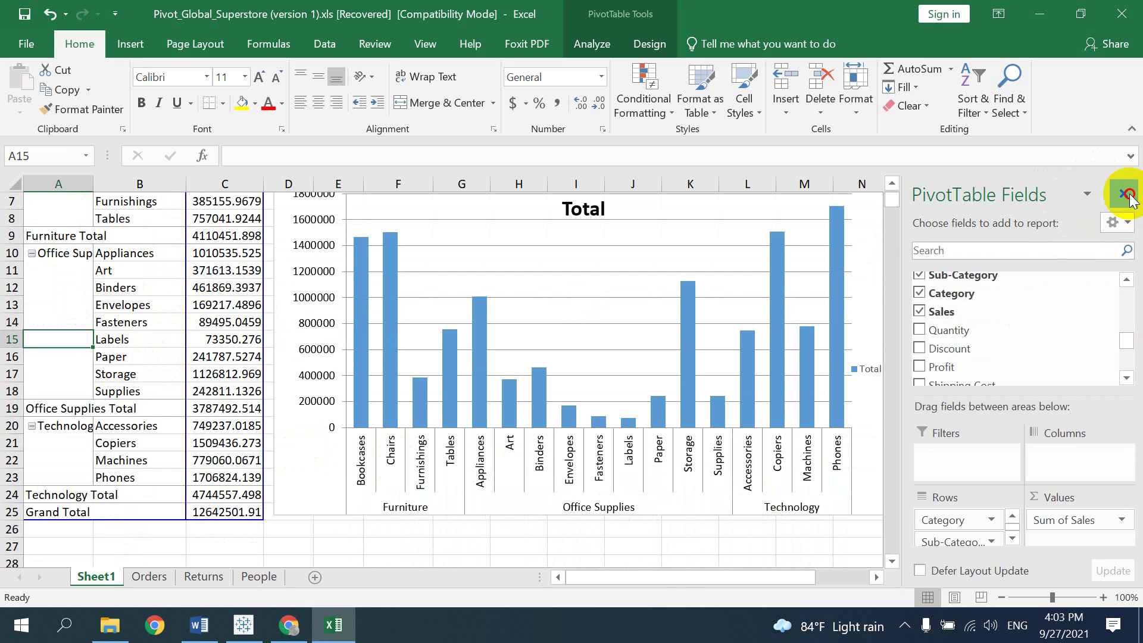
left_click(1124, 194)
left_click(896, 507)
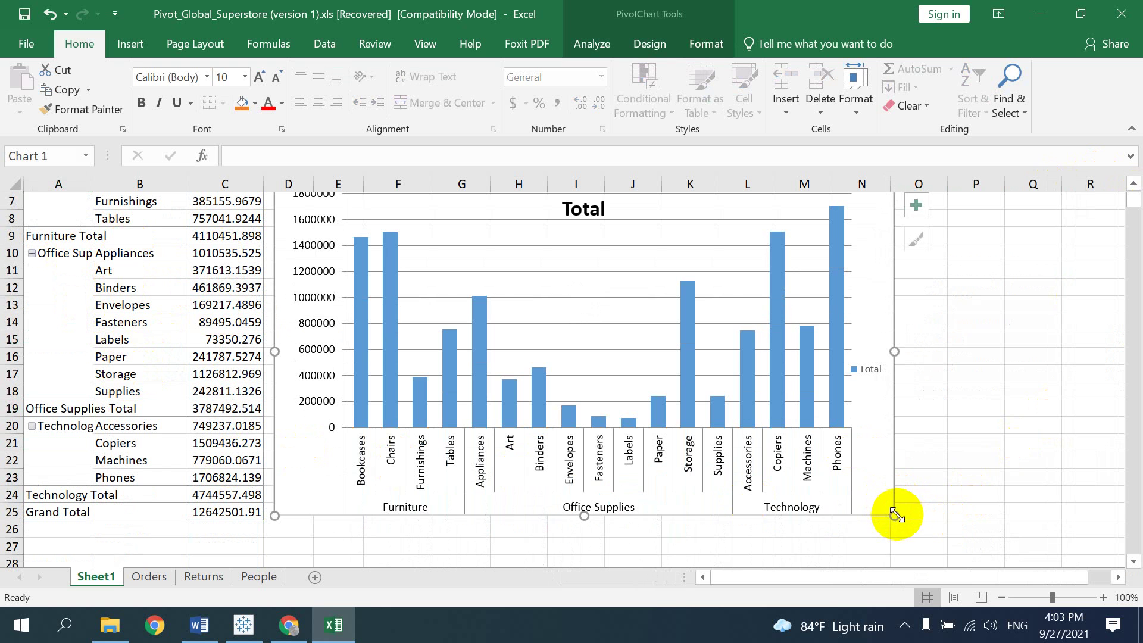
left_click_drag(894, 516, 1089, 510)
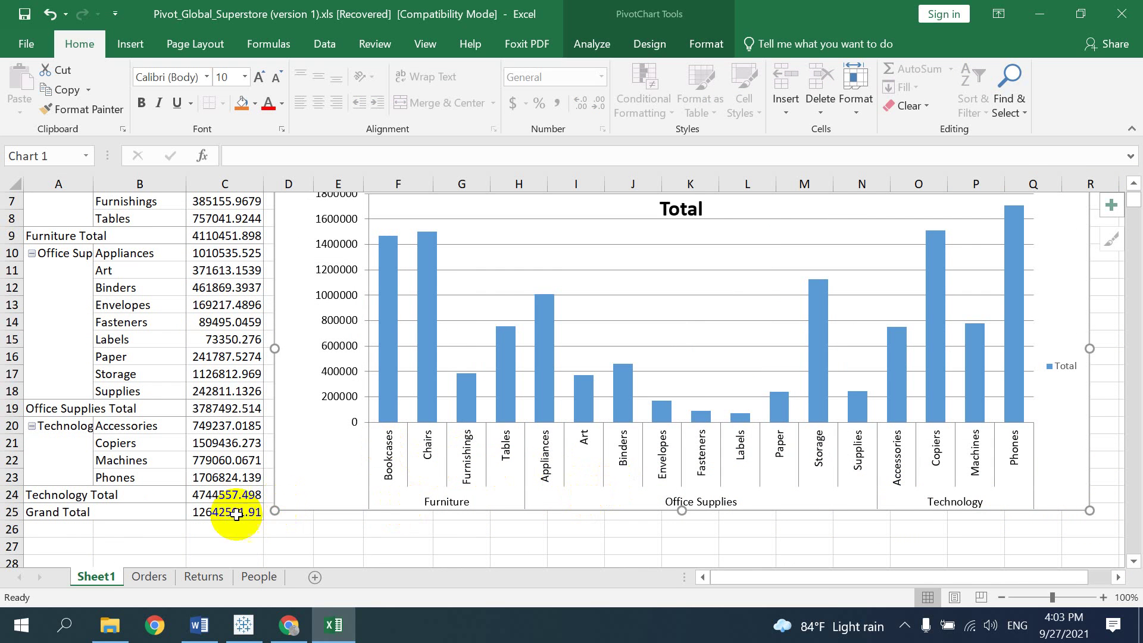
left_click_drag(275, 512, 202, 511)
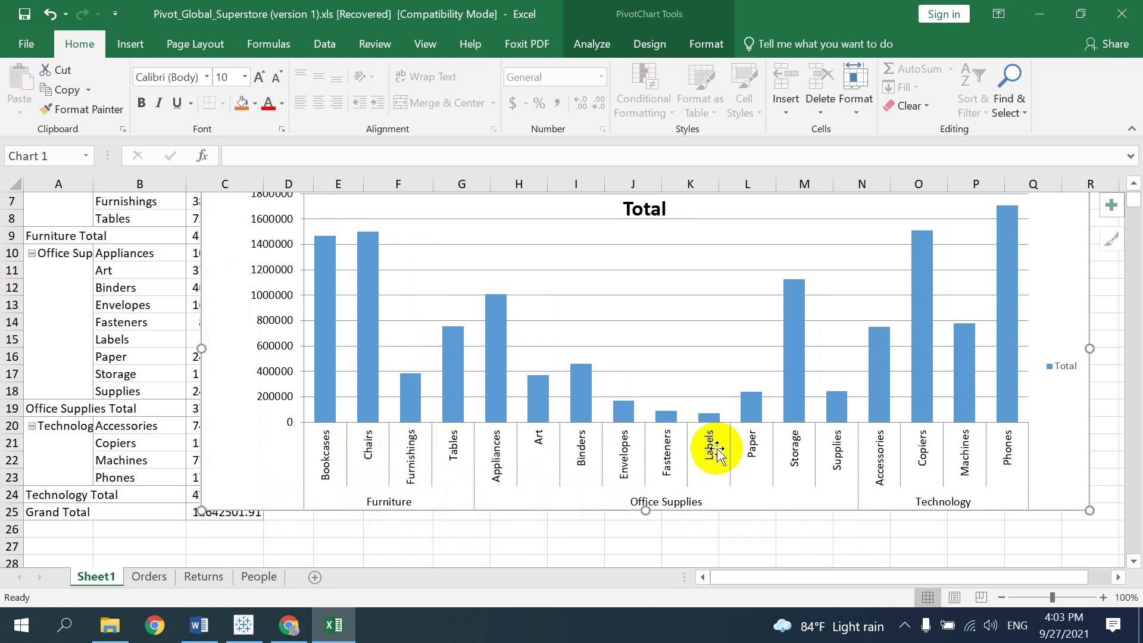
Sort the sub-category sales bars from largest to smallest.
scroll(730, 462, "up", 2)
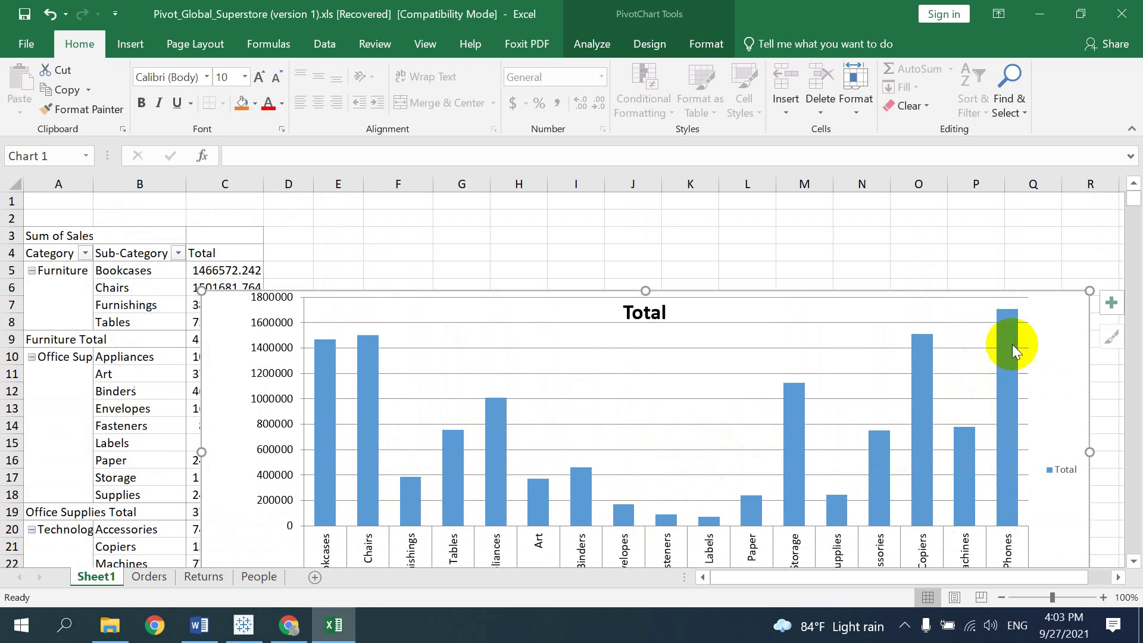
right_click(365, 348)
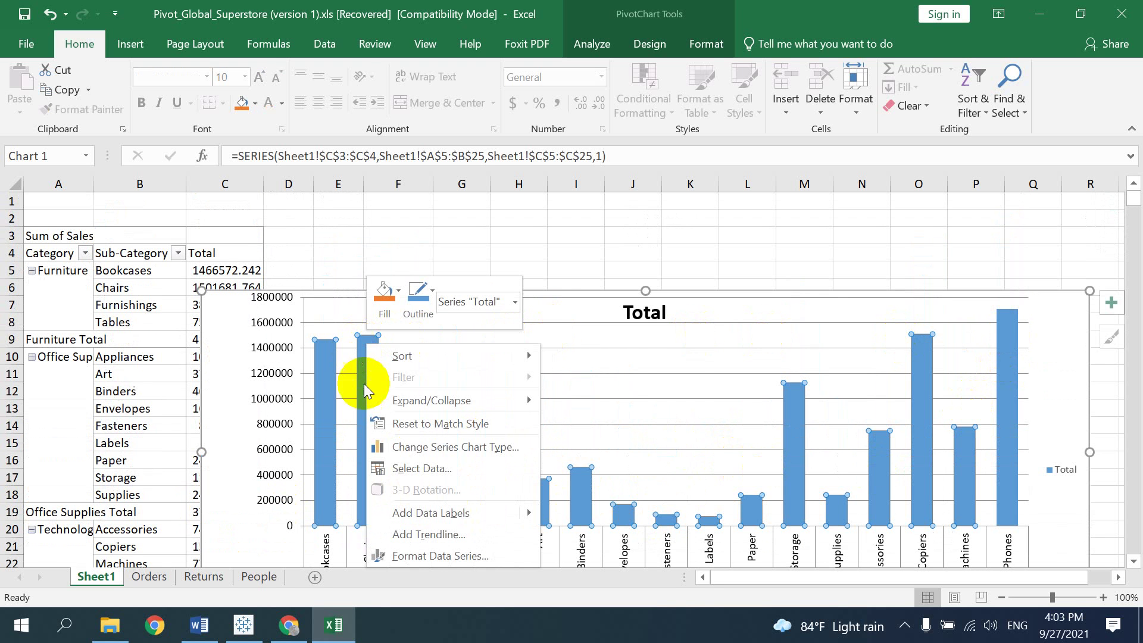
left_click(586, 377)
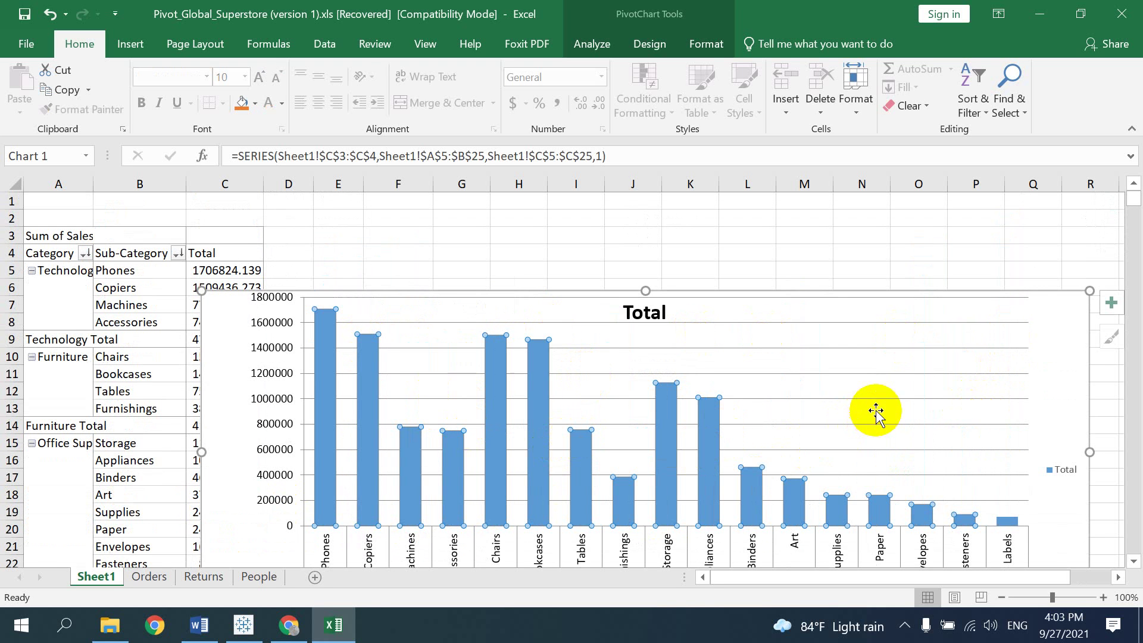
Bring up the chart's Chart Elements menu.
scroll(833, 429, "down", 2)
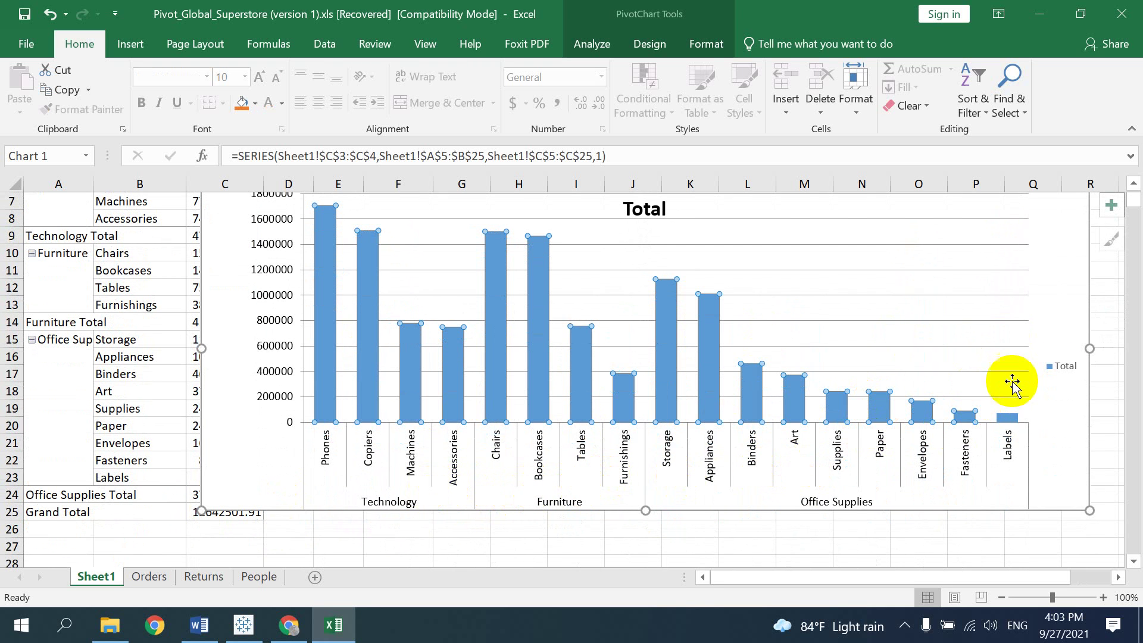
scroll(952, 286, "up", 1)
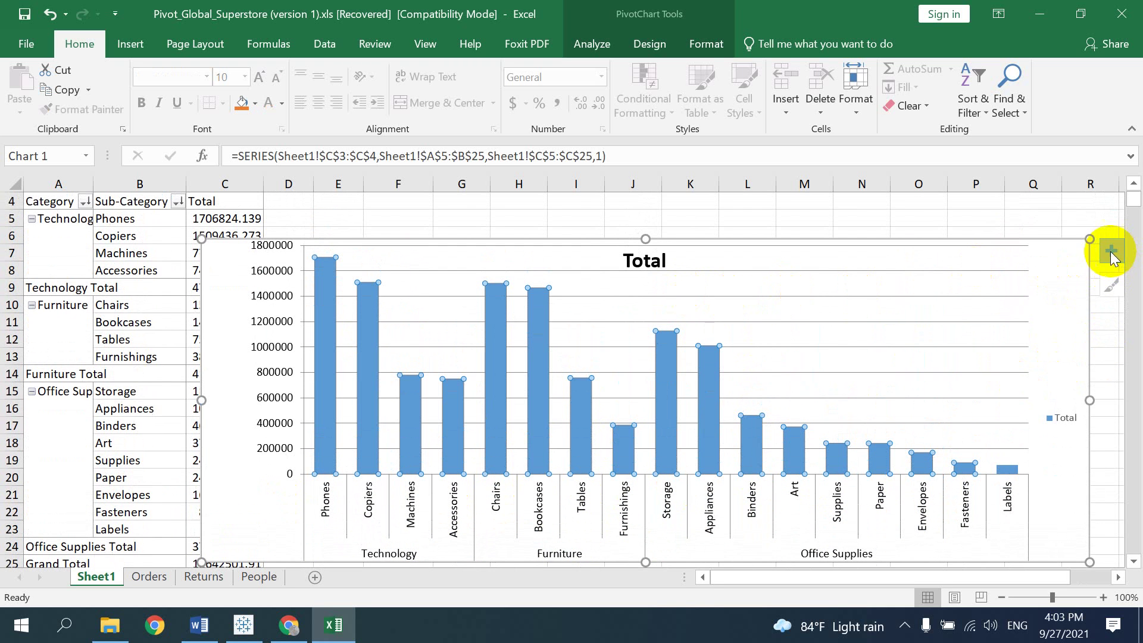
left_click(1111, 253)
left_click(1113, 256)
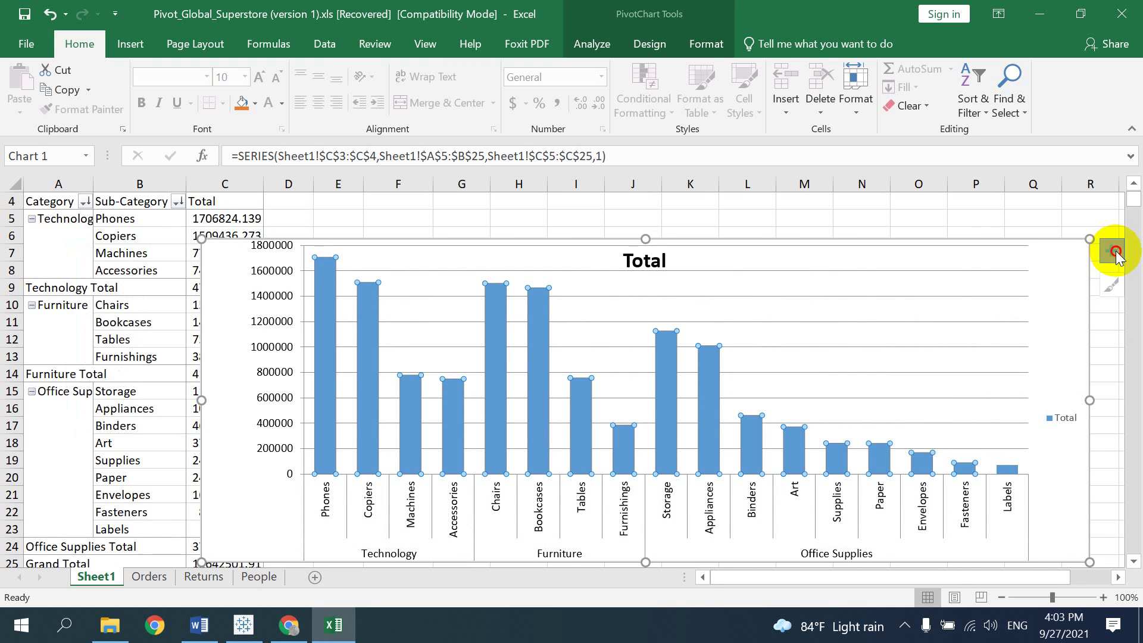
left_click(1115, 255)
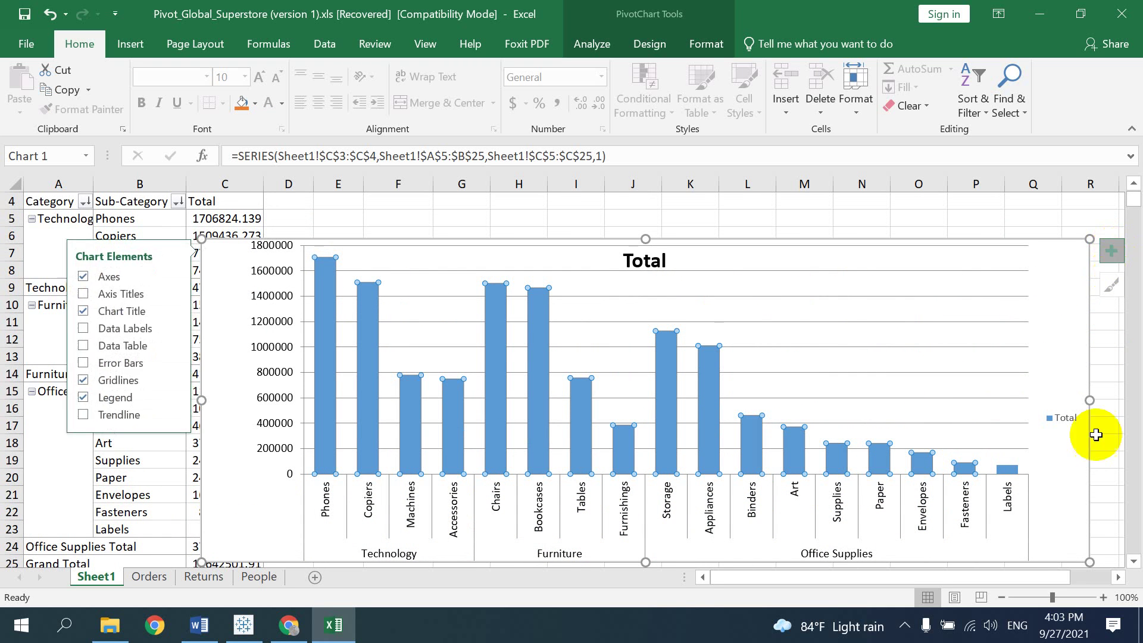
left_click(84, 328)
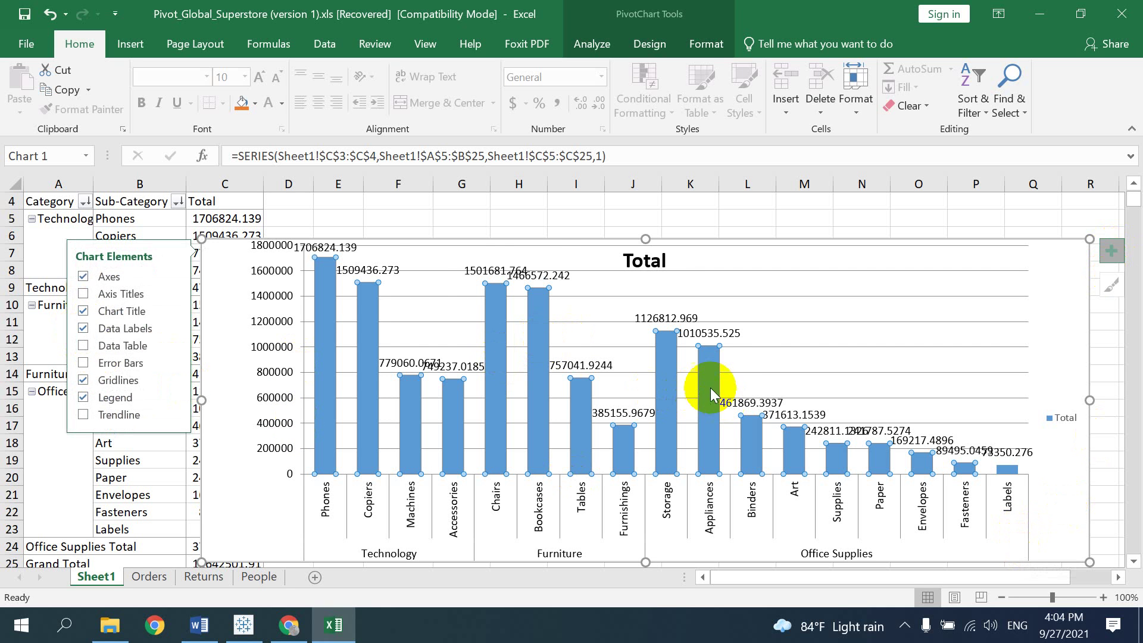
left_click(83, 331)
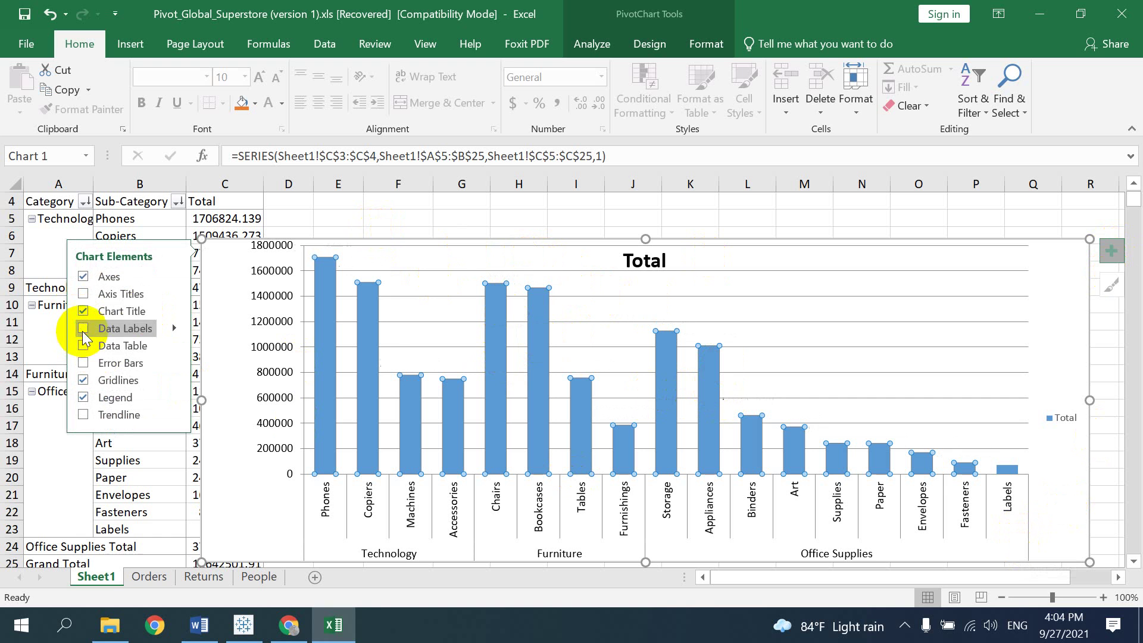
Review Word's Q8 'Sales and Profit by time' reference chart, then return to the Excel workbook.
left_click(198, 625)
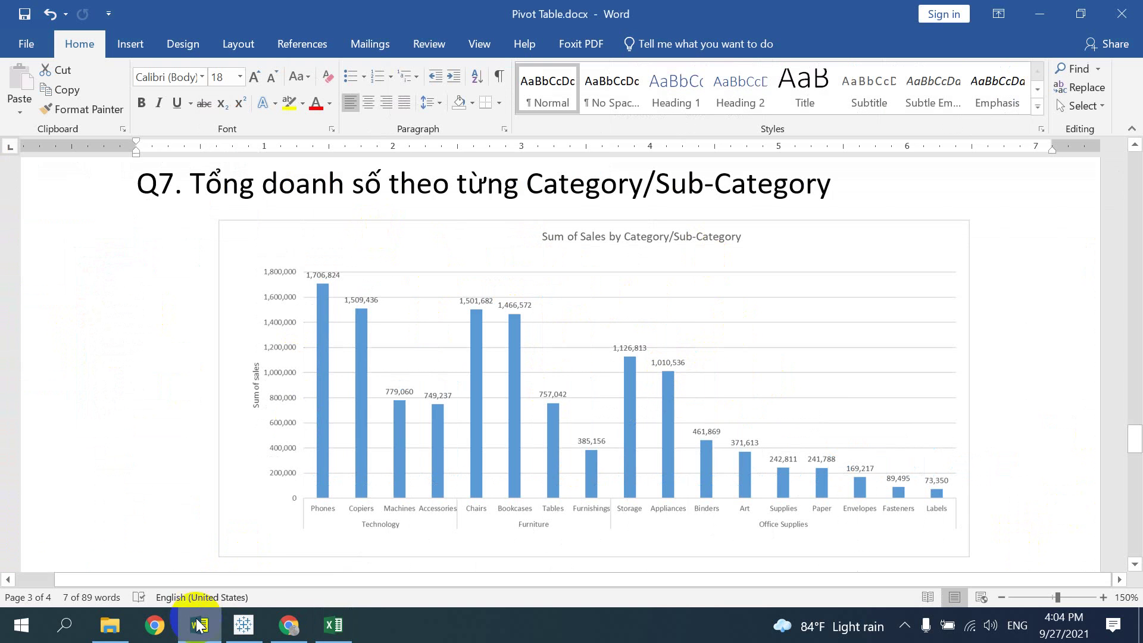
scroll(703, 411, "down", 3)
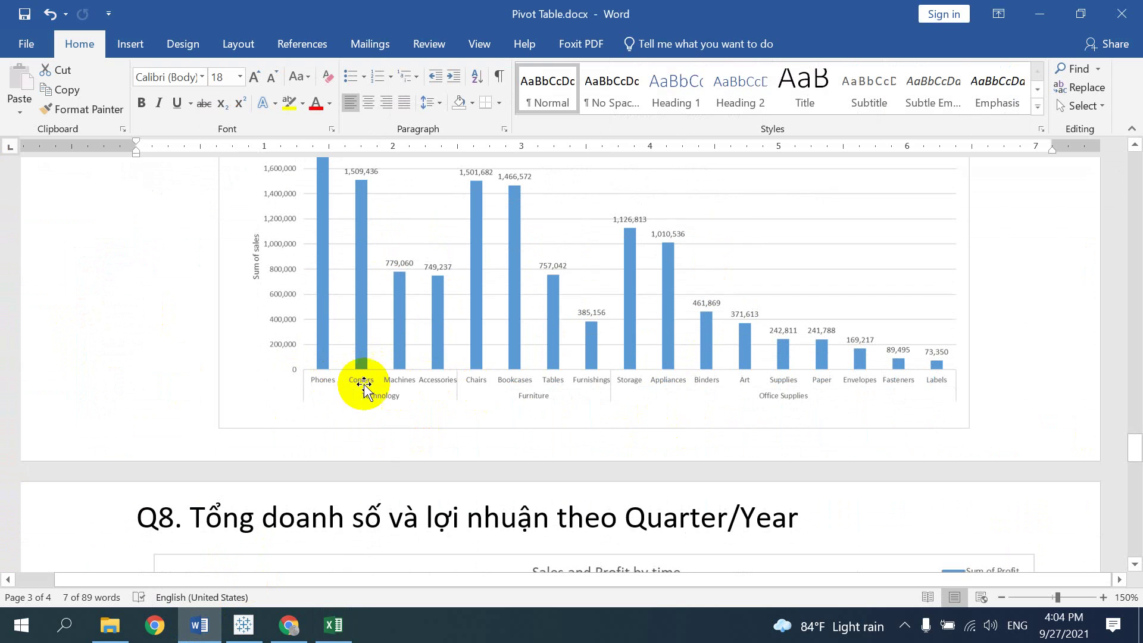
scroll(605, 286, "up", 1)
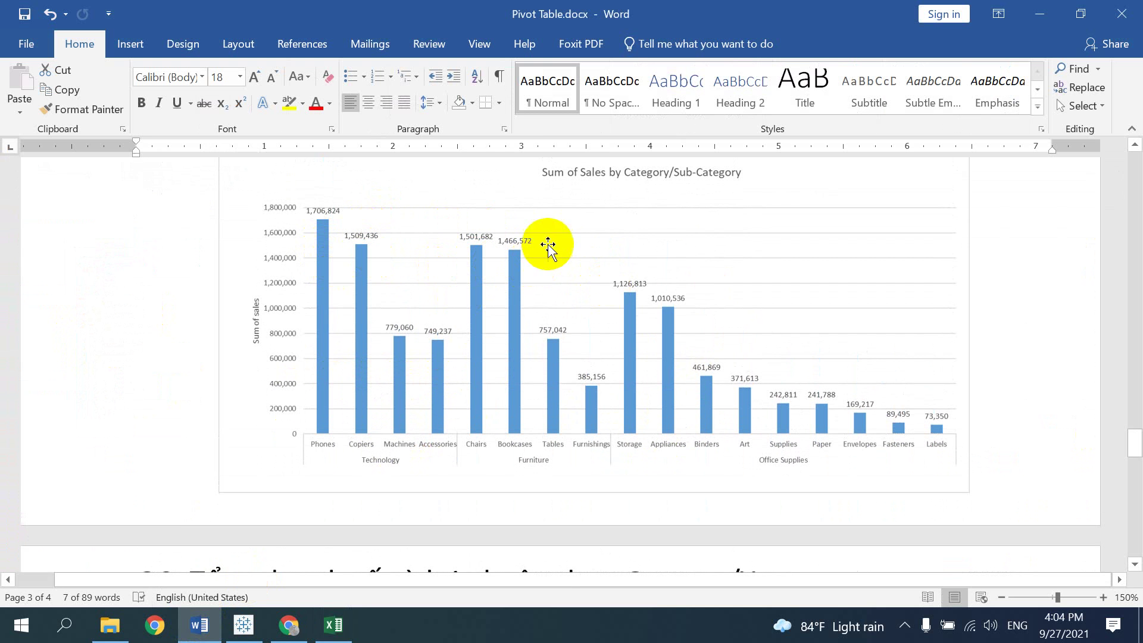
scroll(566, 357, "down", 2)
scroll(599, 366, "down", 2)
scroll(655, 369, "down", 2)
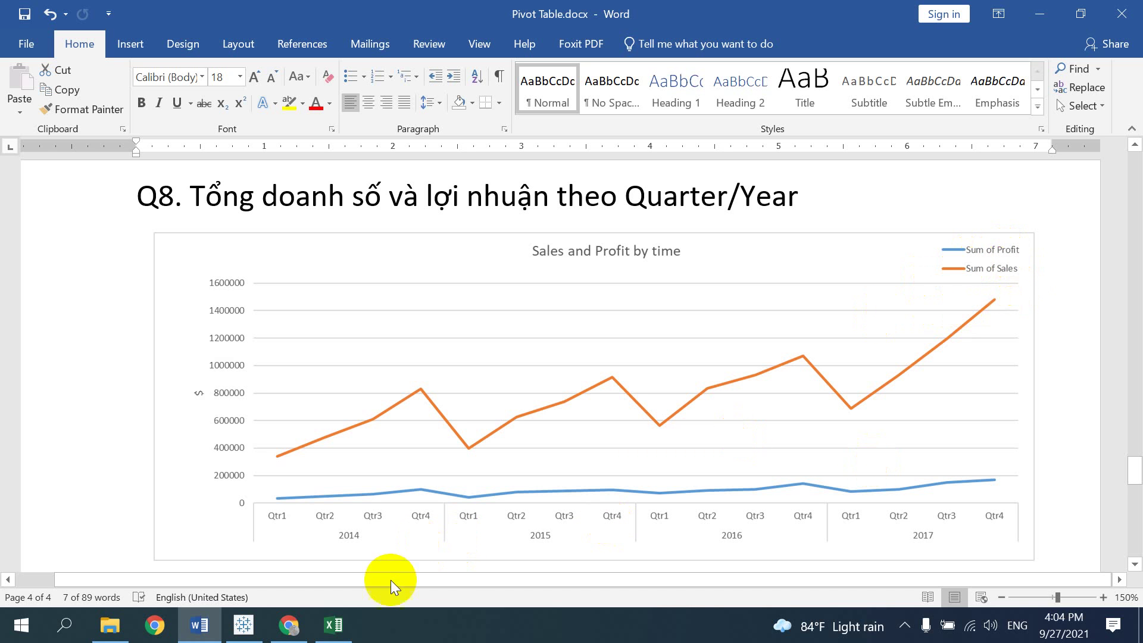
left_click(335, 626)
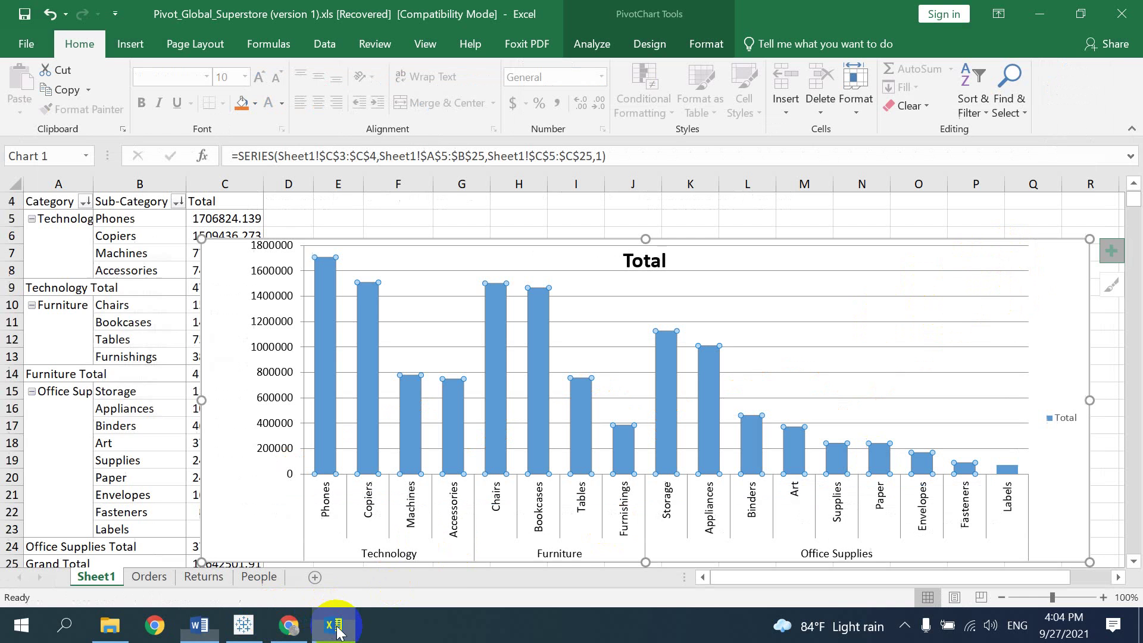
Show the PivotChart field list and remove Category and Sub-Category from the axis.
left_click(855, 273)
left_click(594, 45)
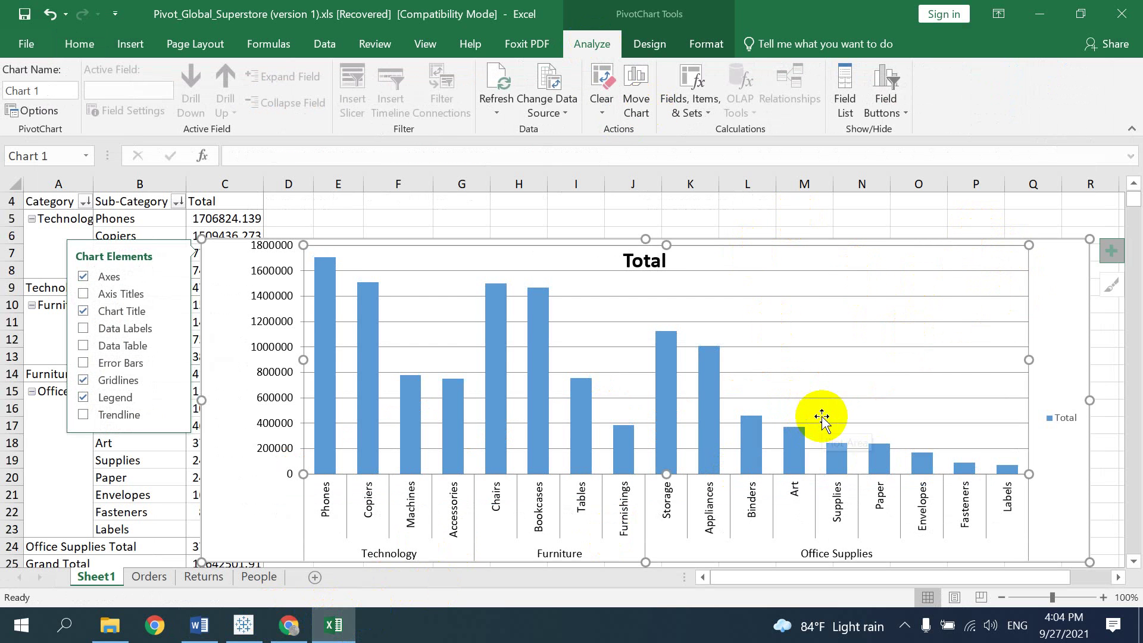
left_click(846, 95)
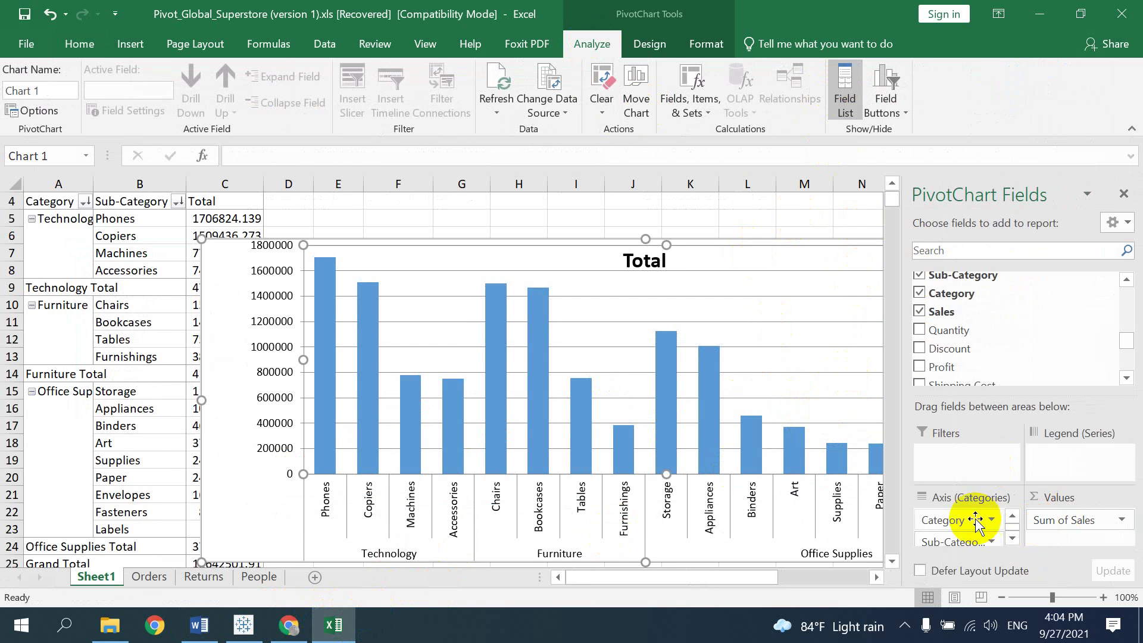
left_click_drag(976, 522, 778, 401)
mouse_move(957, 522)
left_mouse_down()
mouse_move(1084, 515)
mouse_move(655, 153)
left_mouse_up()
Put Years on the chart axis with Quarters beneath it.
scroll(962, 333, "down", 2)
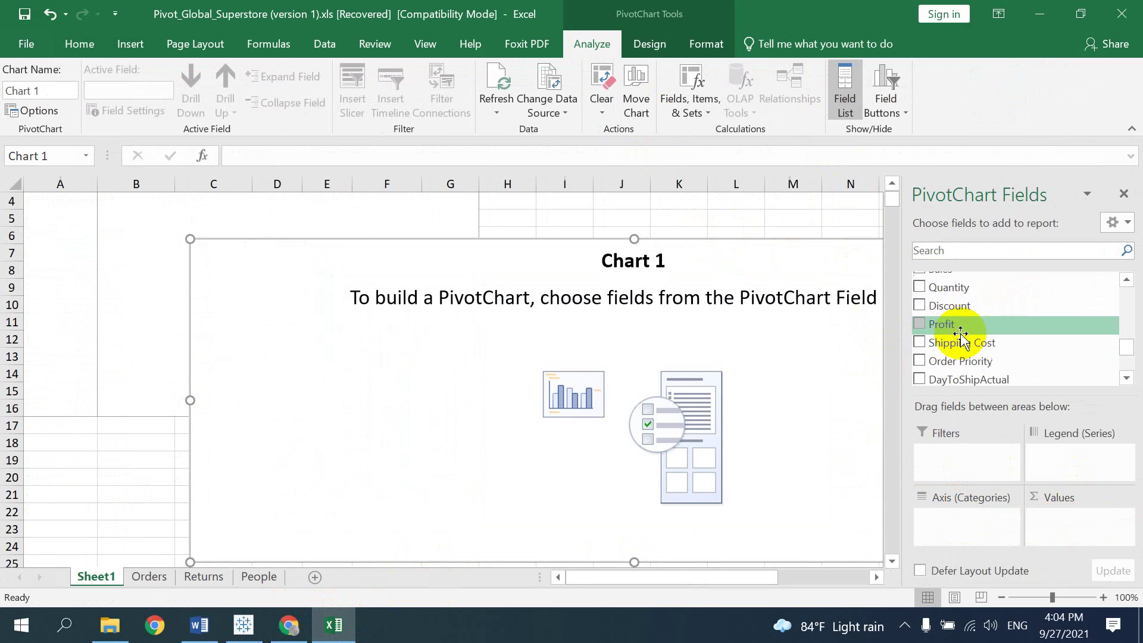
scroll(962, 334, "up", 2)
scroll(970, 332, "down", 2)
scroll(1012, 346, "down", 2)
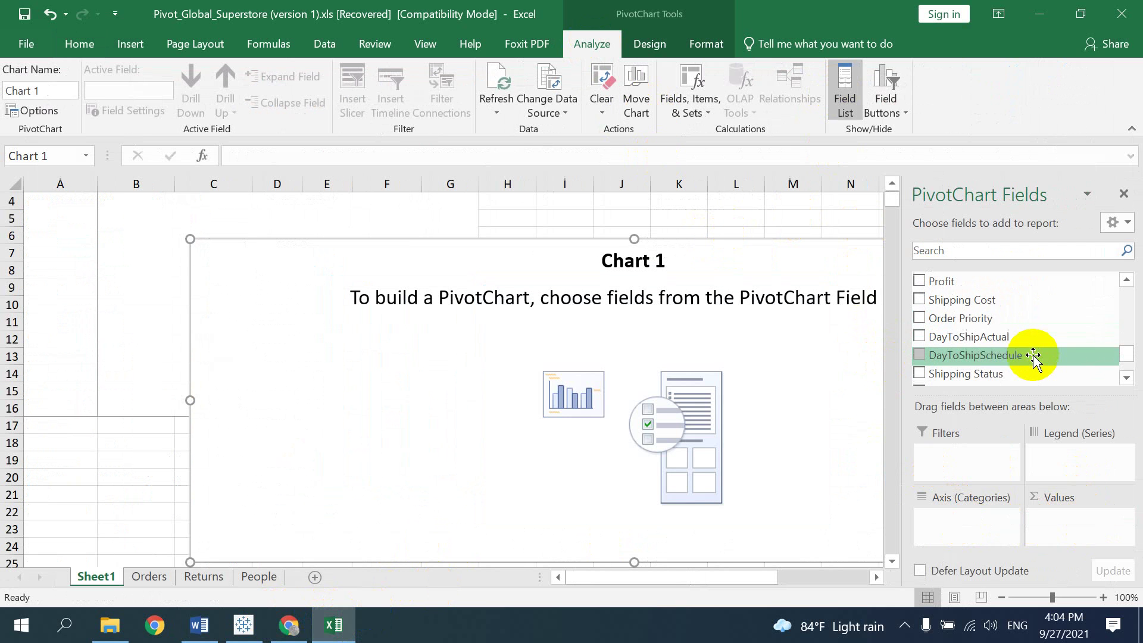
scroll(1006, 360, "down", 2)
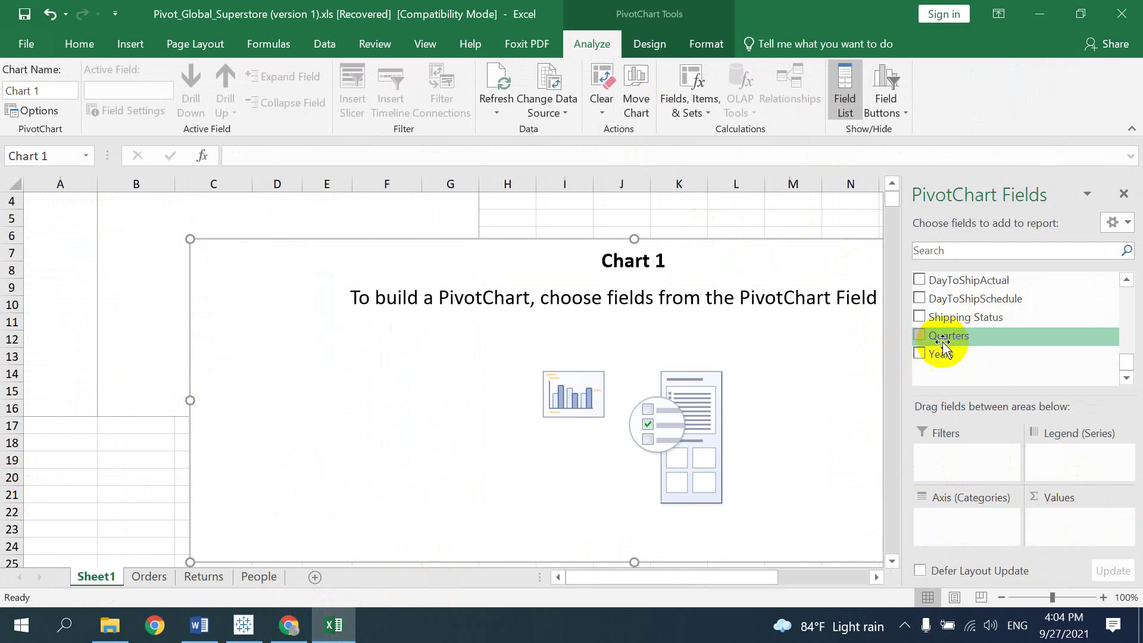
left_click_drag(941, 353, 949, 522)
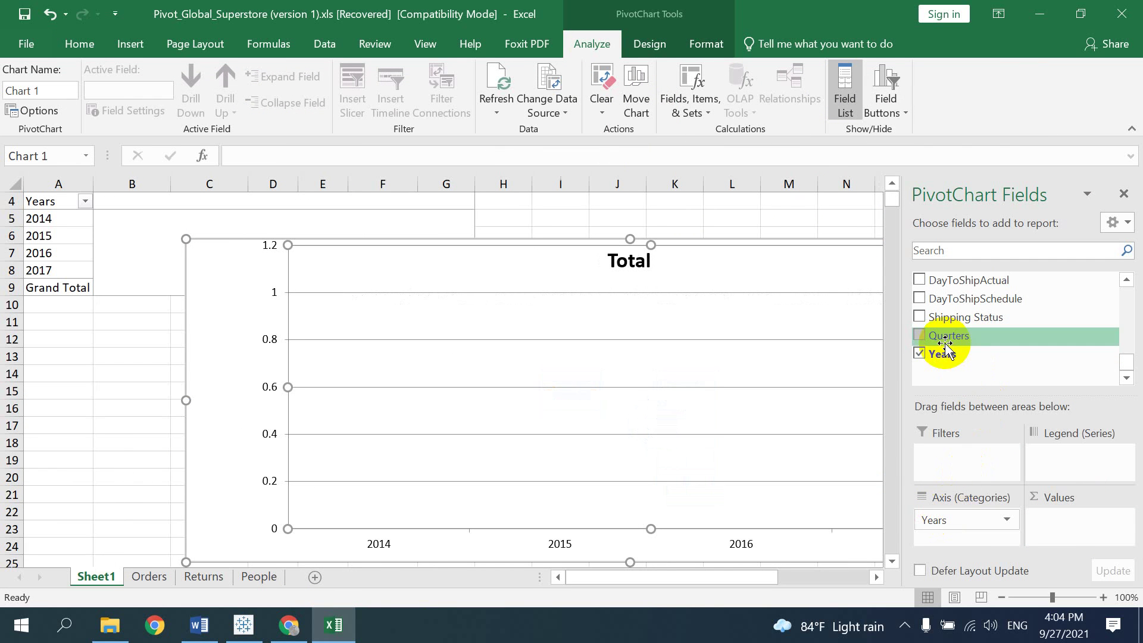
mouse_move(944, 344)
left_mouse_down()
mouse_move(927, 550)
mouse_move(934, 539)
left_mouse_up()
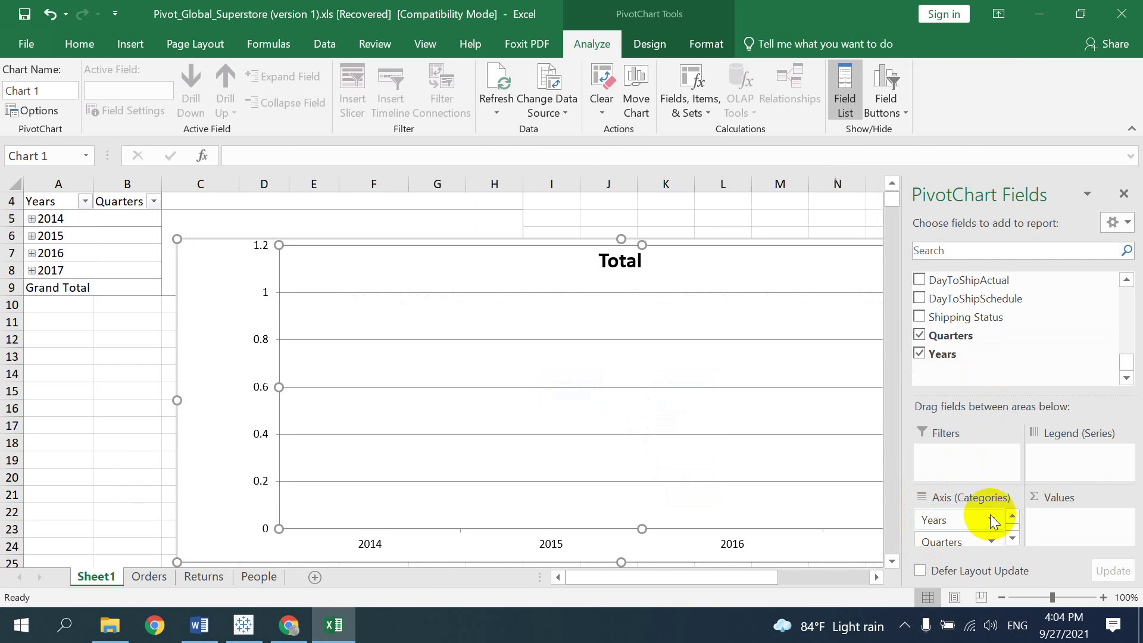
Add Sum of Profit and Sum of Sales as the chart's values.
scroll(1029, 337, "up", 3)
scroll(1030, 335, "up", 2)
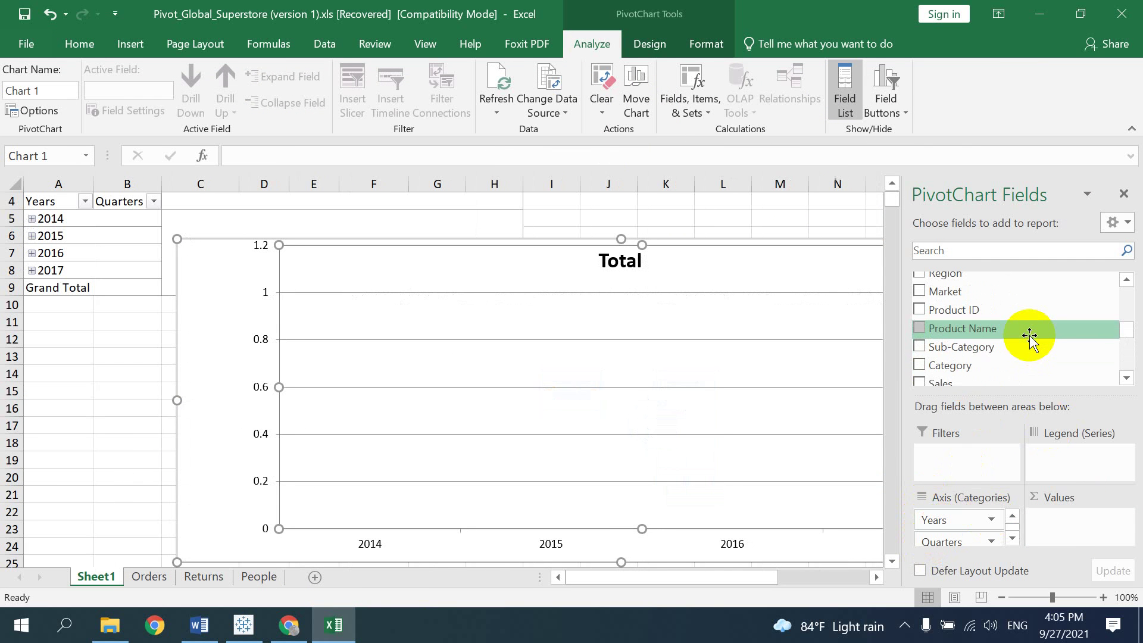
scroll(1029, 335, "down", 1)
scroll(1003, 331, "up", 3)
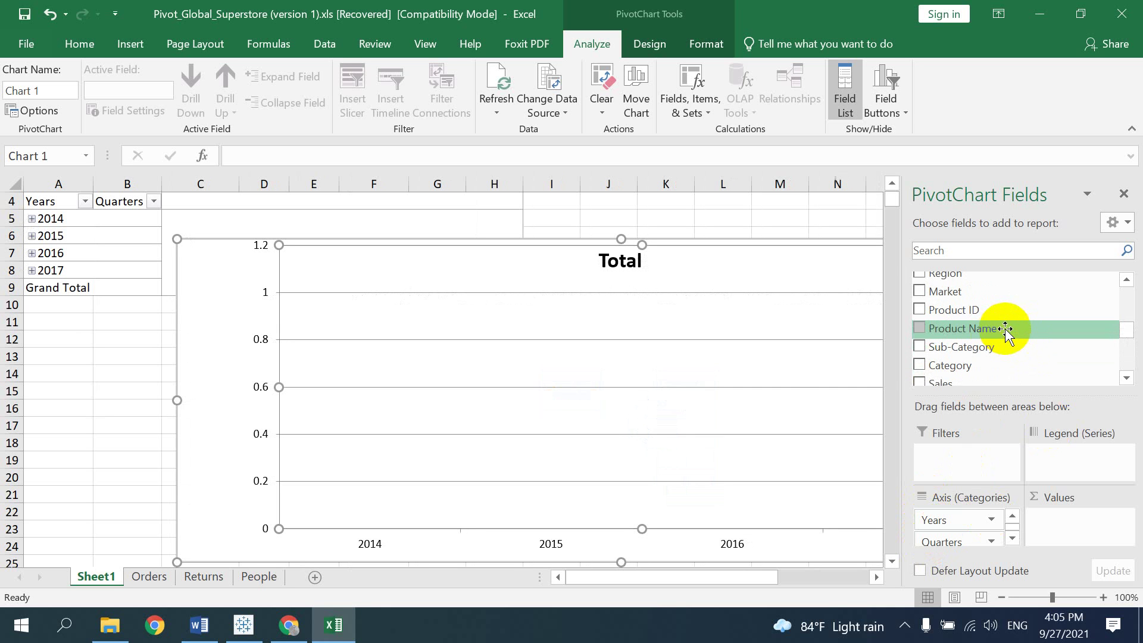
scroll(1004, 330, "down", 3)
scroll(1003, 330, "down", 2)
left_click_drag(933, 353, 1051, 523)
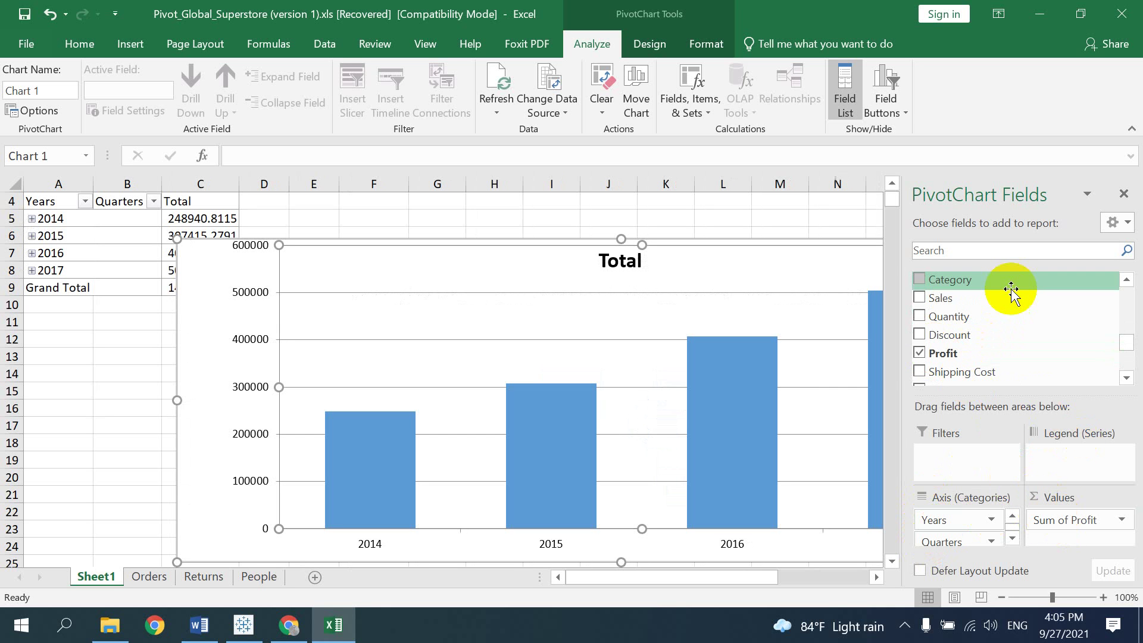
left_click_drag(931, 298, 1047, 524)
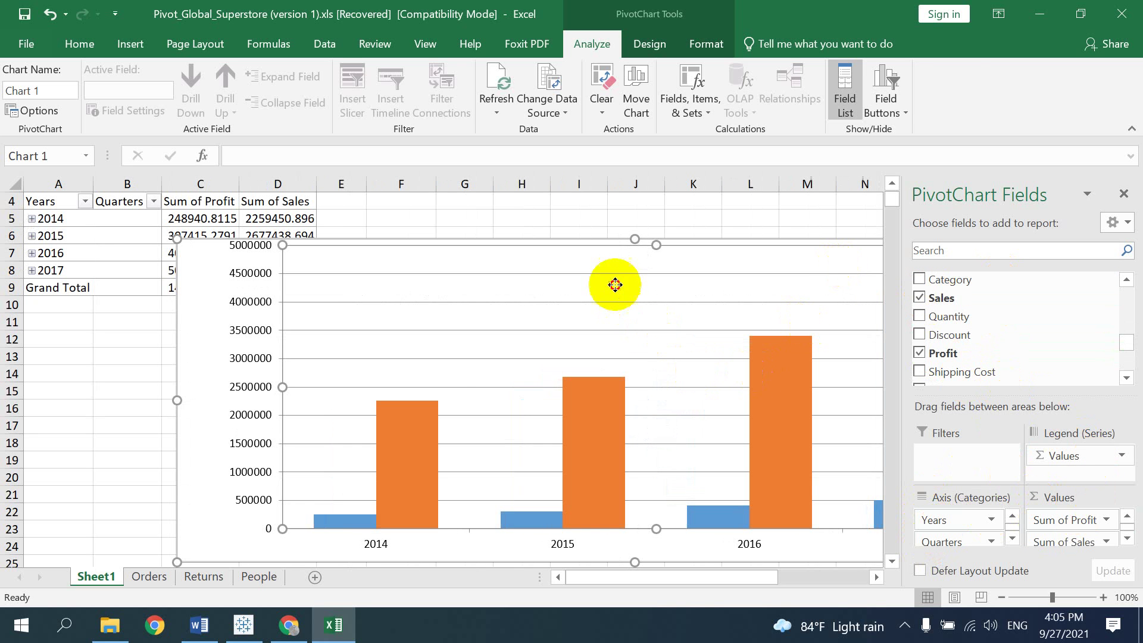
Change the PivotChart's type to a line chart.
left_click(670, 46)
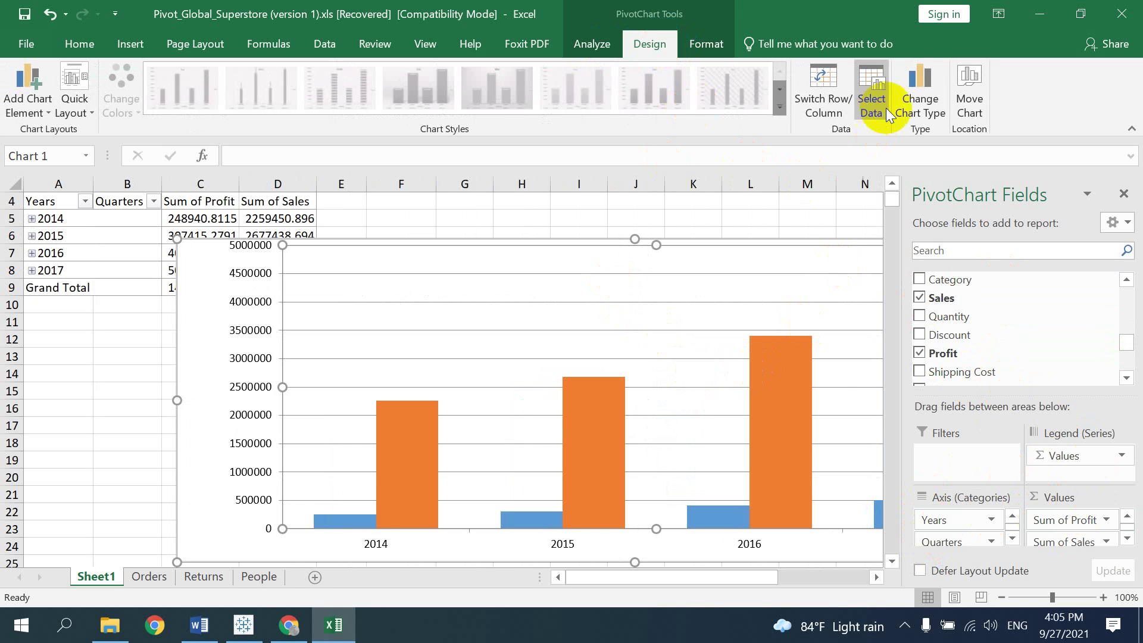
left_click(920, 119)
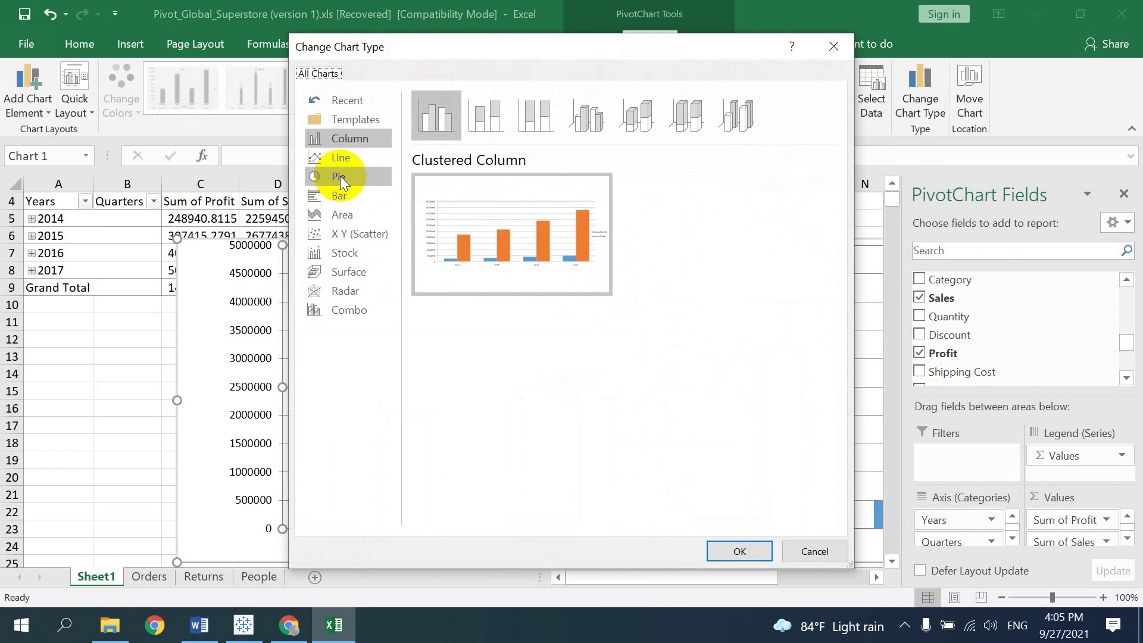
left_click(340, 157)
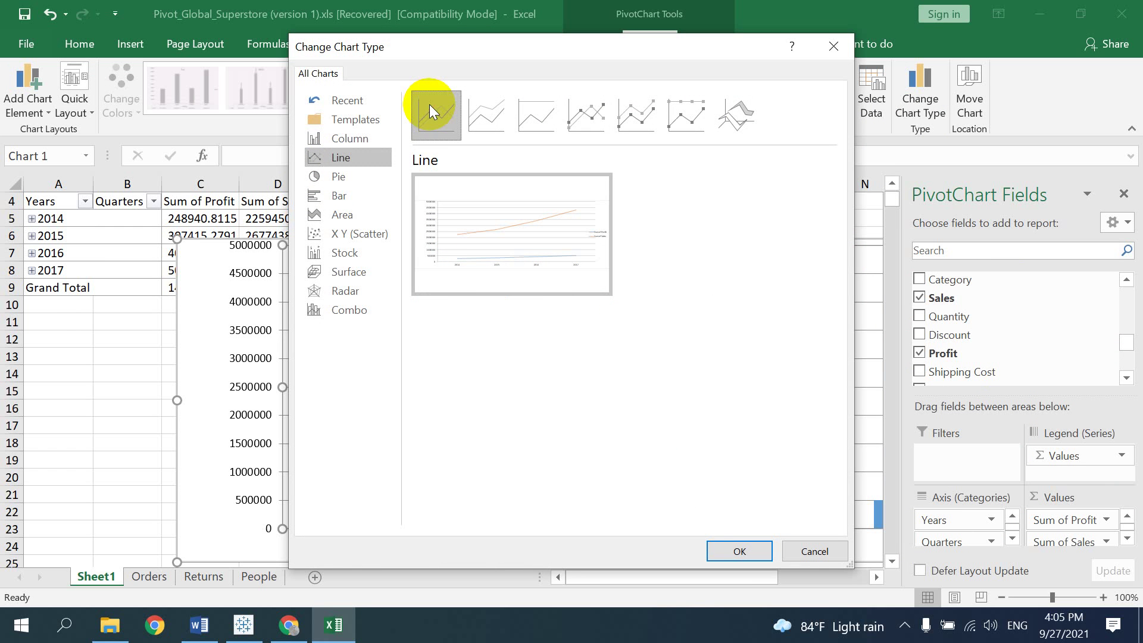
left_click(740, 552)
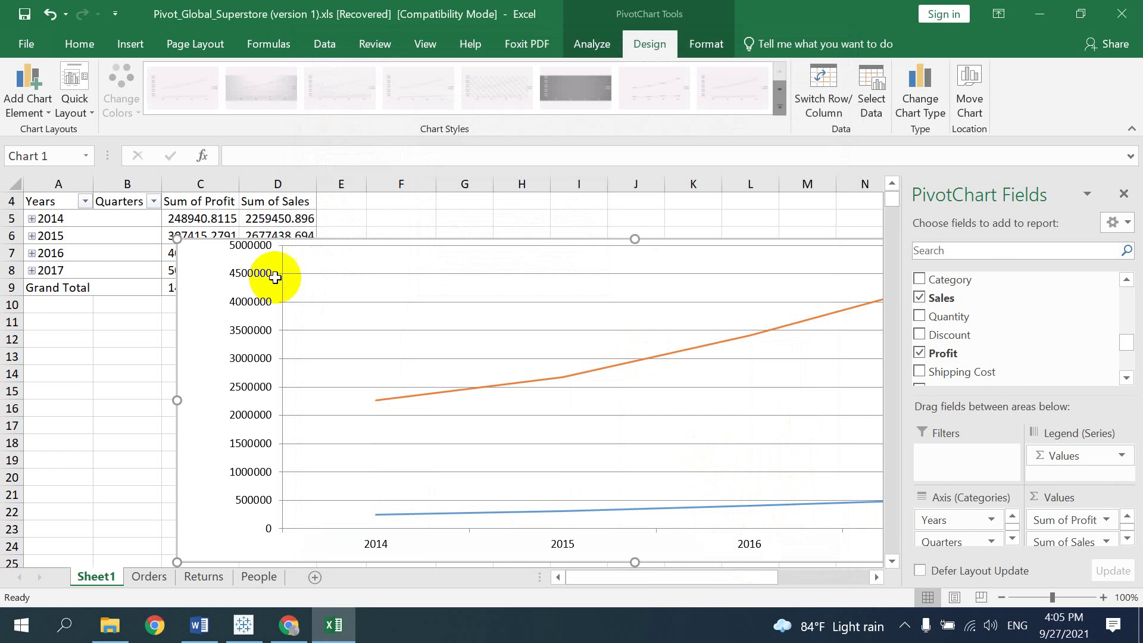
Expand 2014, 2015, 2016 and 2017 into their quarters and close the field list.
left_click(32, 219)
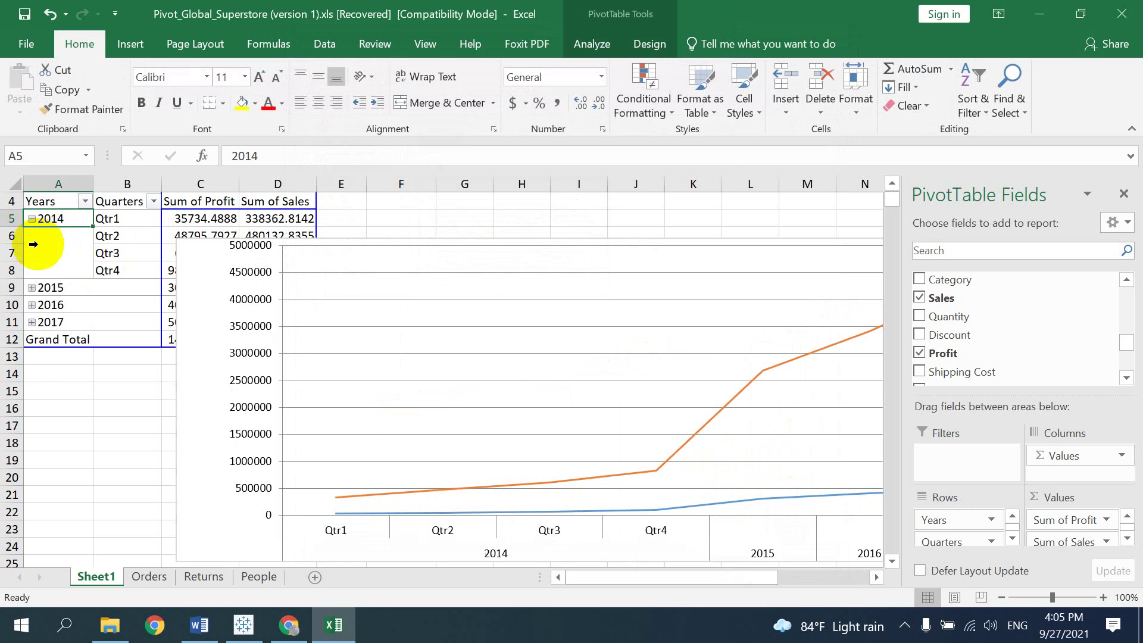
left_click(32, 288)
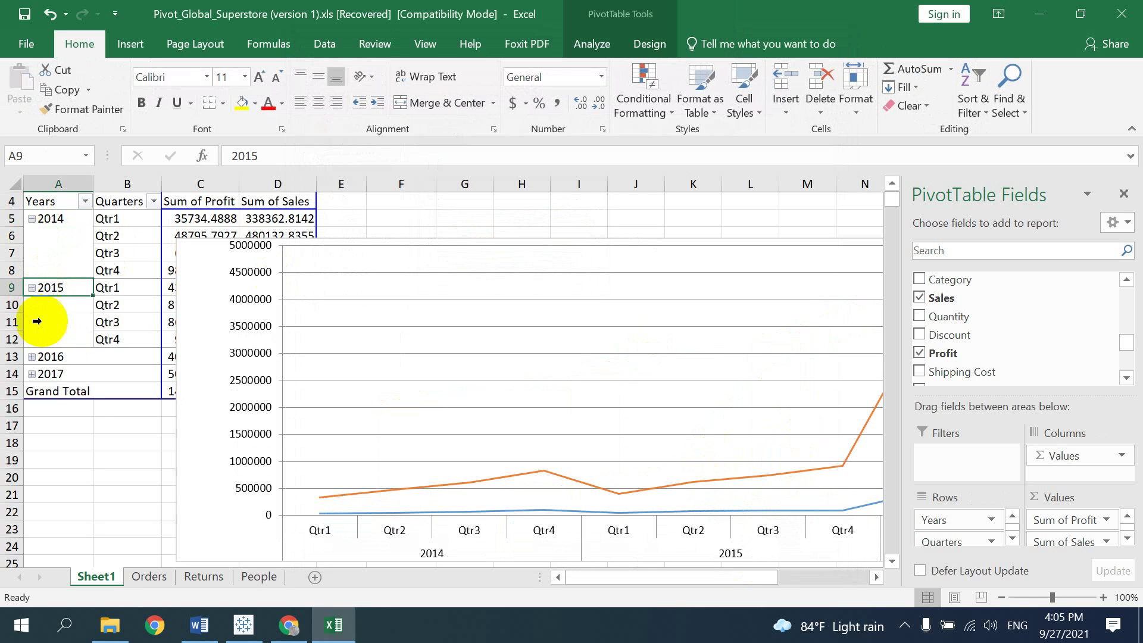
left_click(32, 357)
left_click(32, 426)
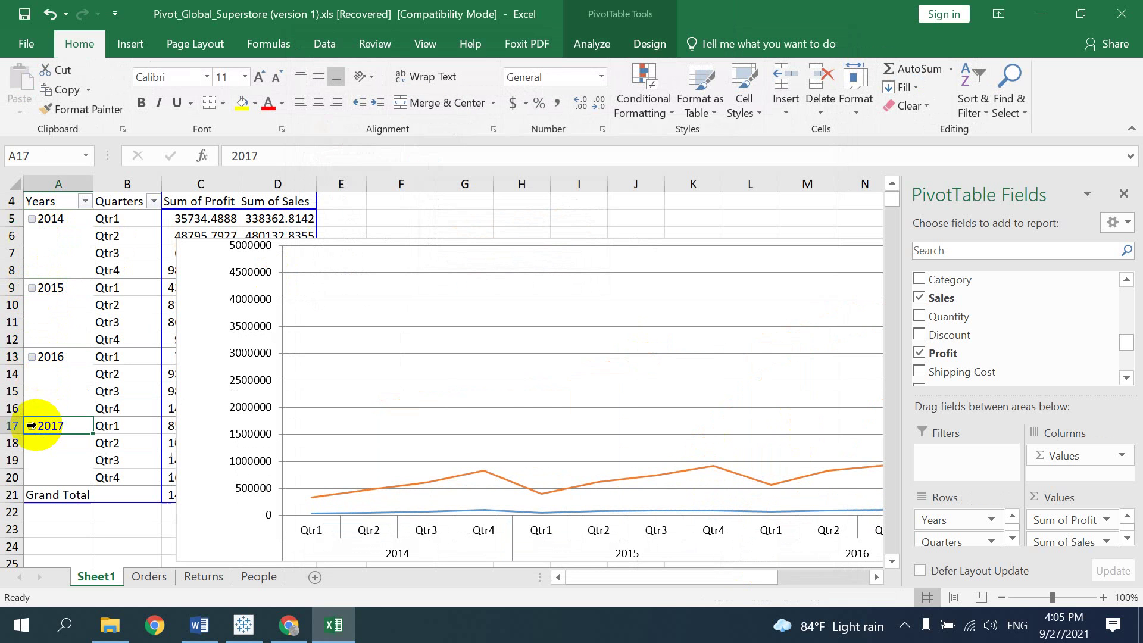
left_click(1123, 194)
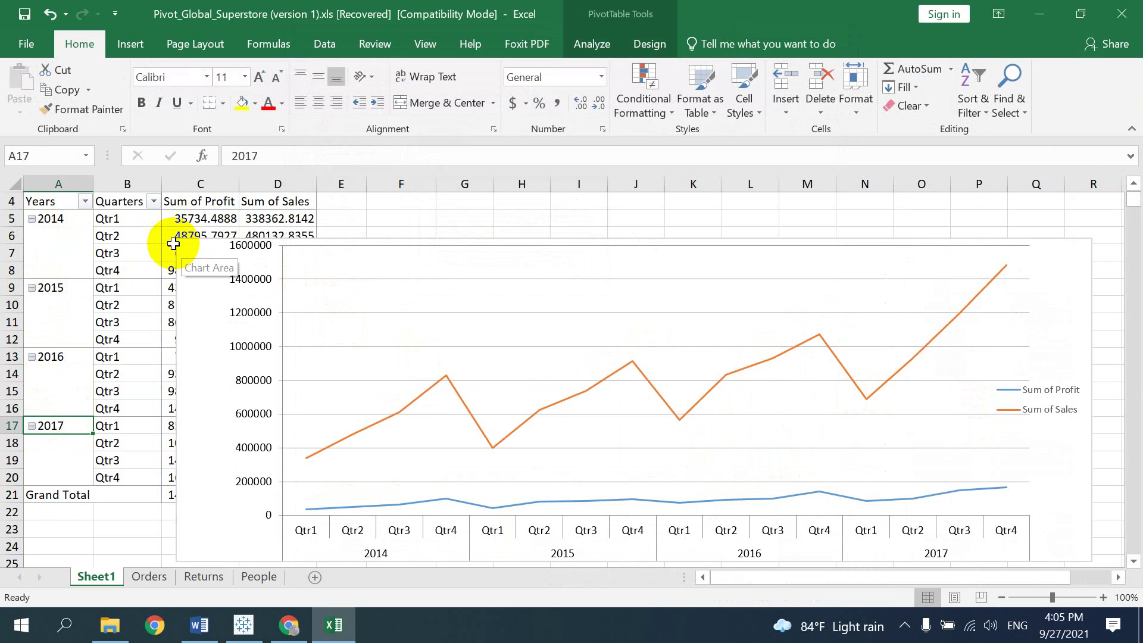
Move the line chart up and left over the table.
left_click_drag(174, 243, 124, 205)
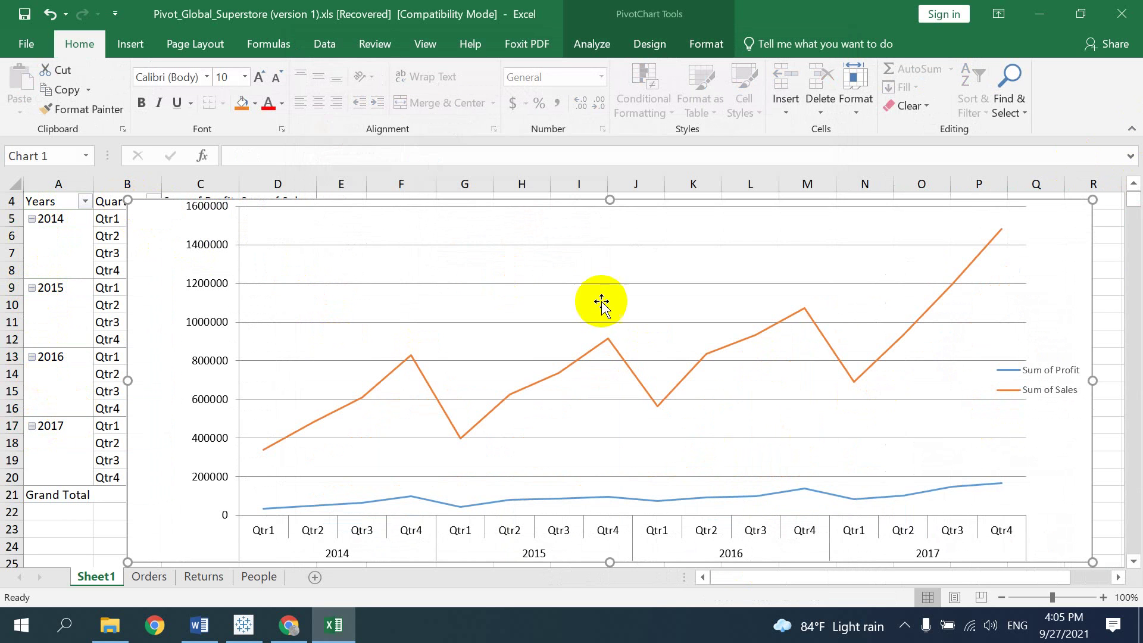
scroll(832, 460, "down", 1)
scroll(869, 460, "down", 2)
scroll(873, 459, "up", 2)
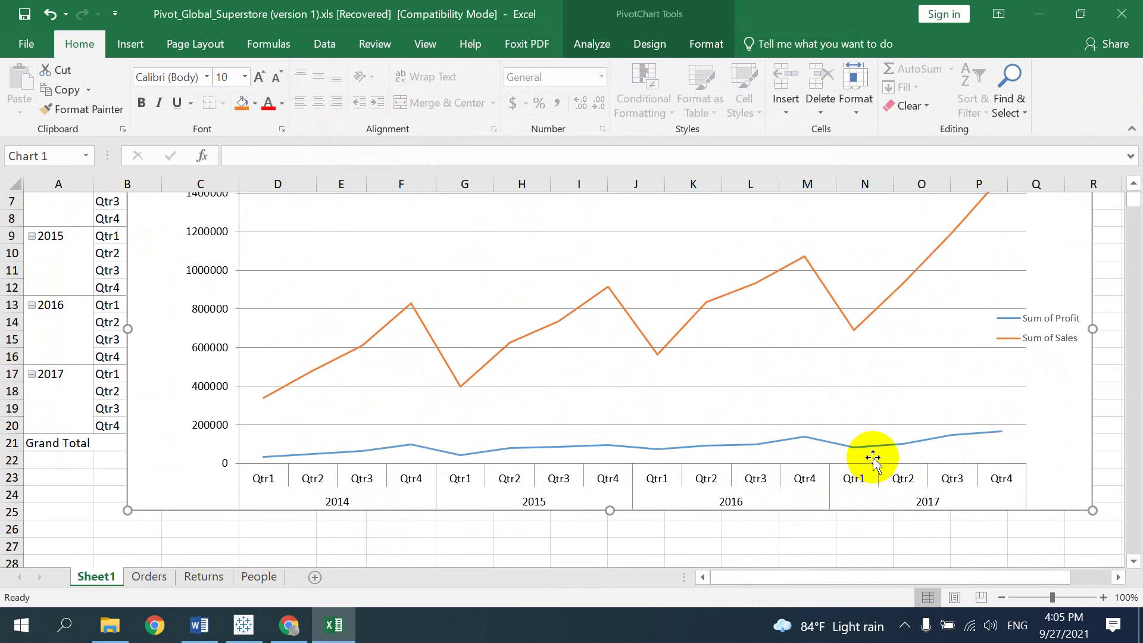
scroll(864, 454, "up", 1)
scroll(876, 454, "up", 1)
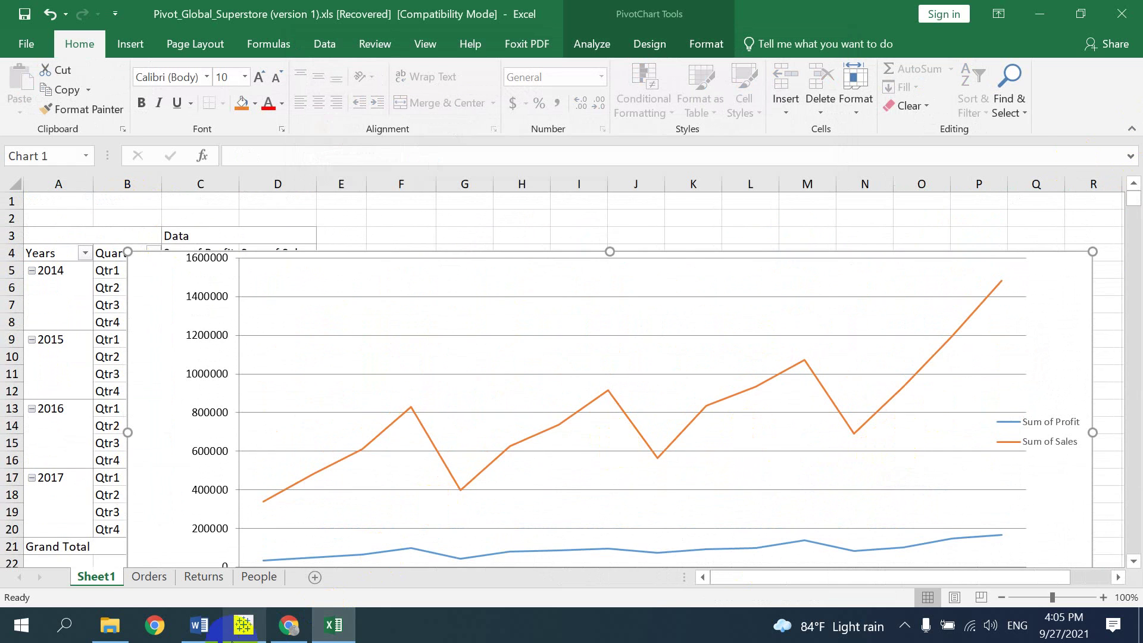
Compare the line chart against the Word reference, then return to Excel.
left_click(198, 622)
scroll(556, 390, "down", 3)
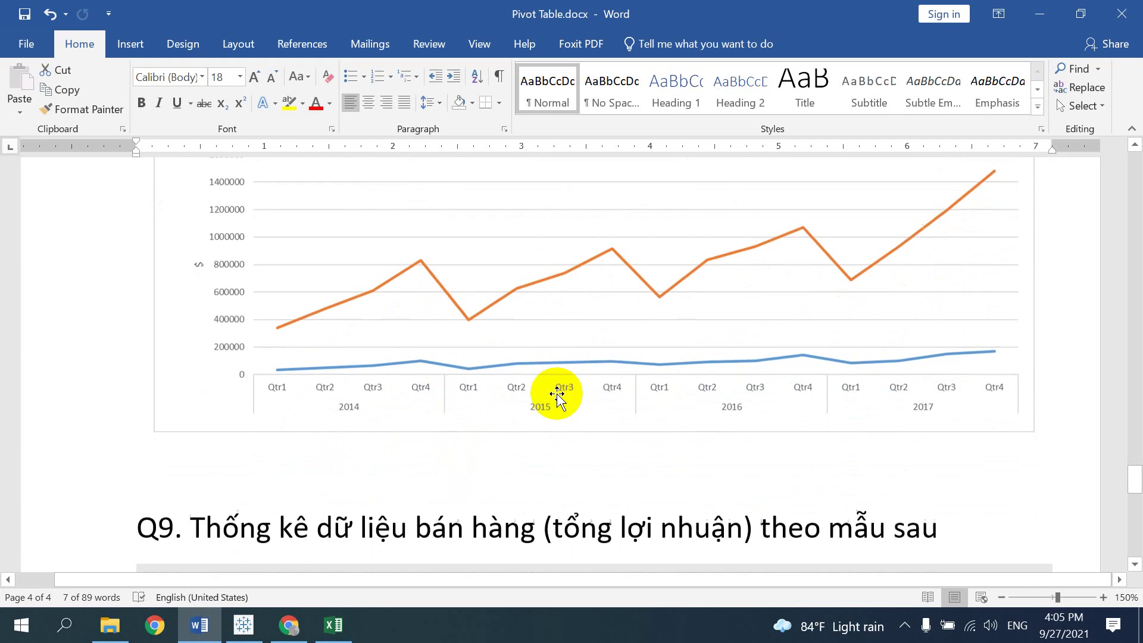
scroll(556, 392, "up", 3)
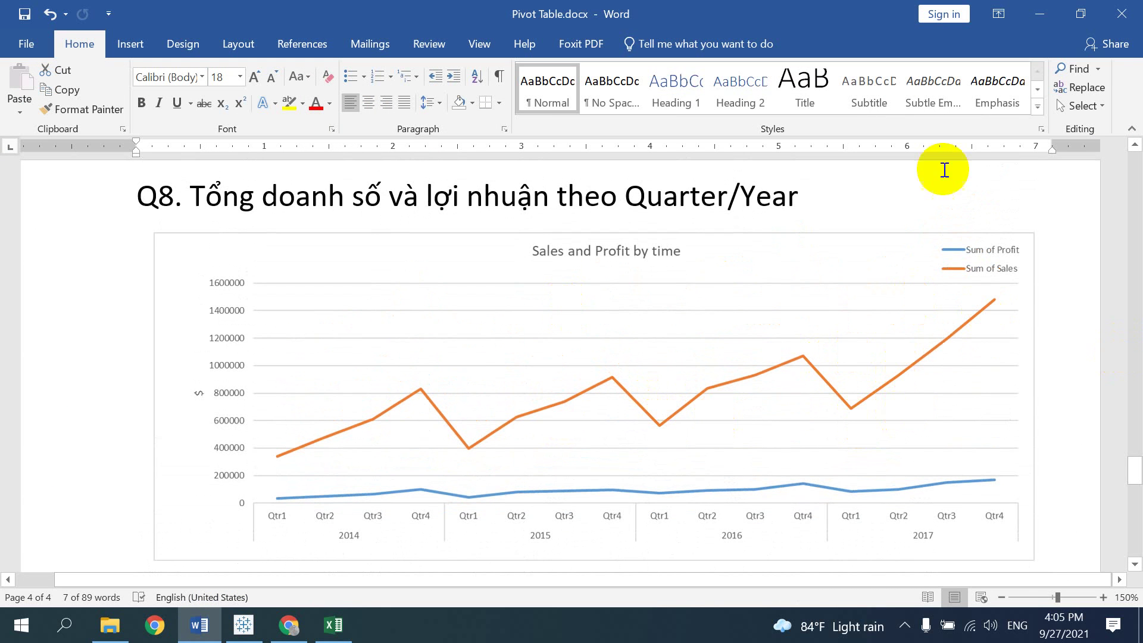
left_click(332, 624)
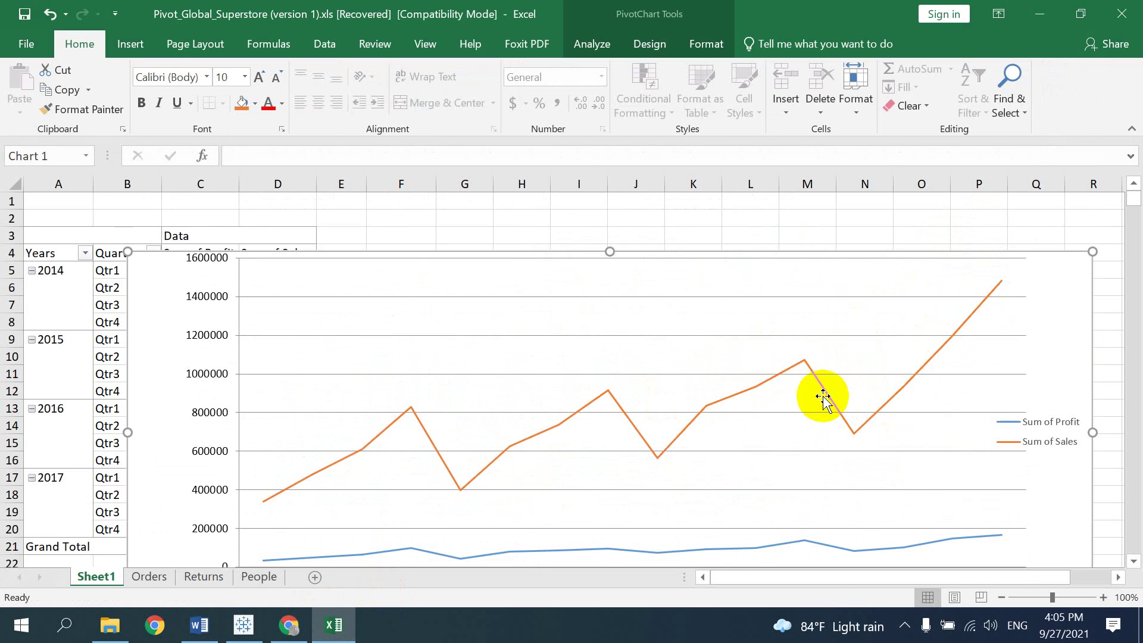
Add a linear trendline to the Sum of Sales line.
scroll(822, 396, "down", 2)
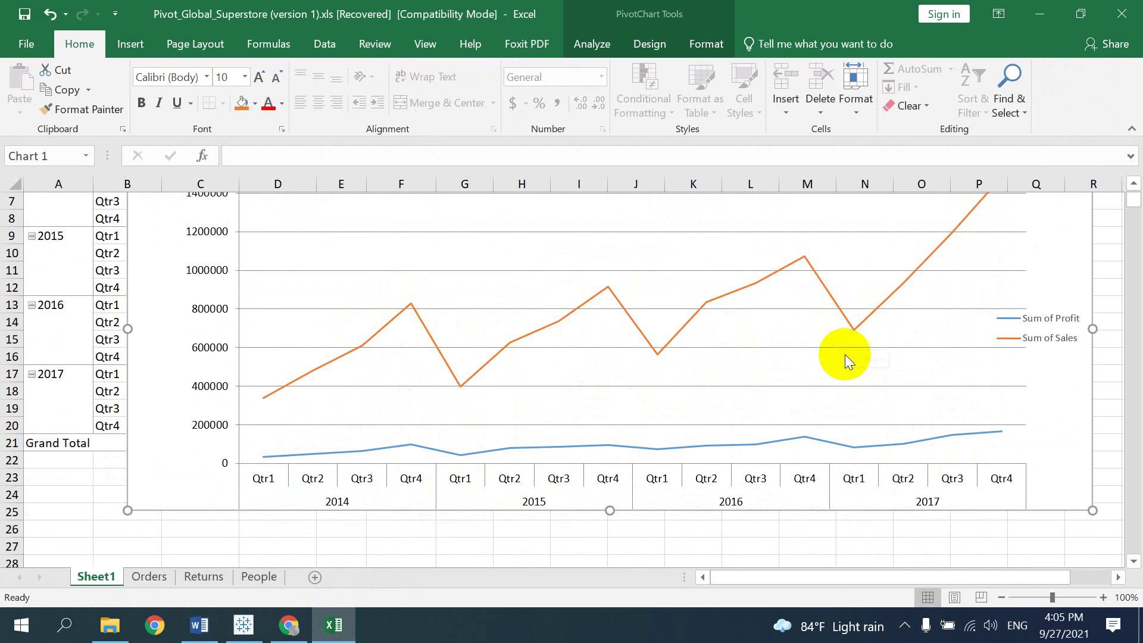
scroll(910, 390, "up", 1)
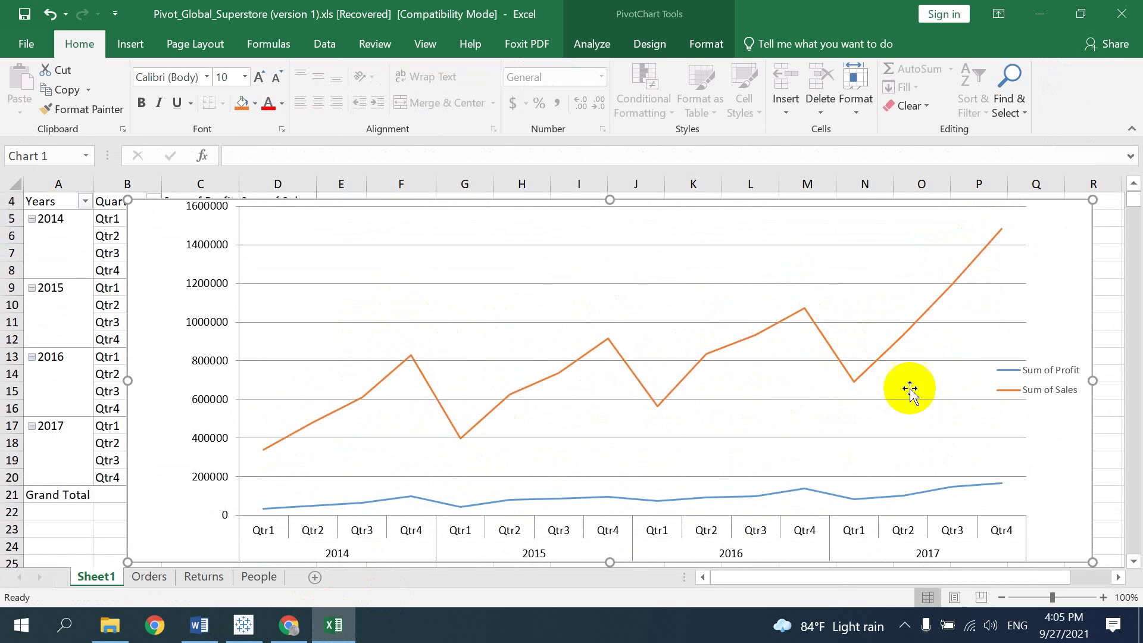
right_click(792, 323)
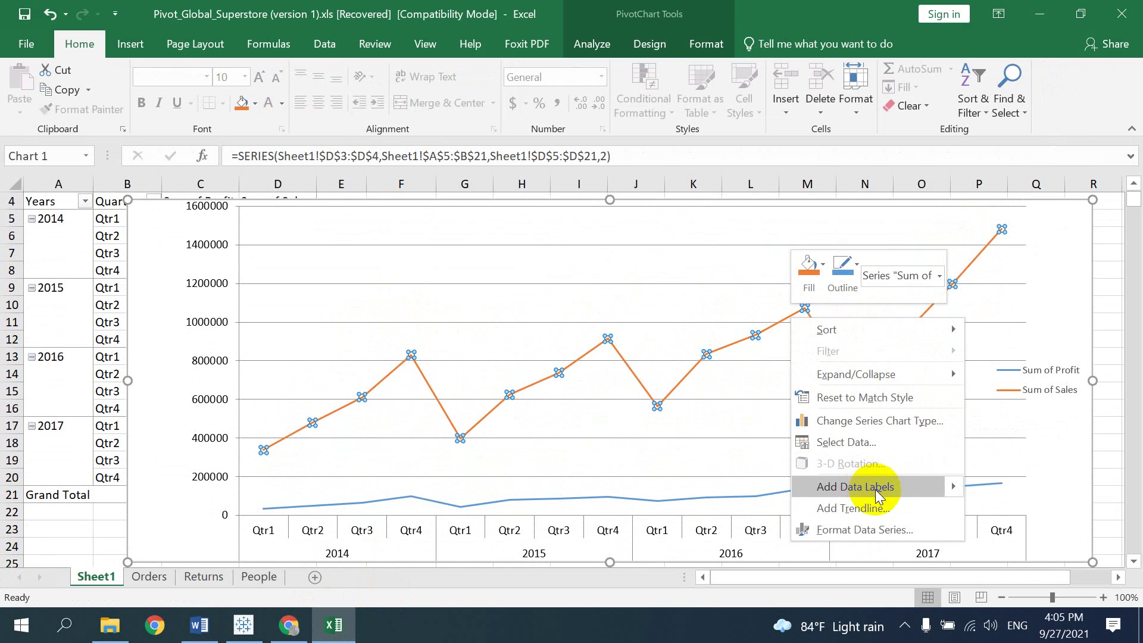
left_click(875, 508)
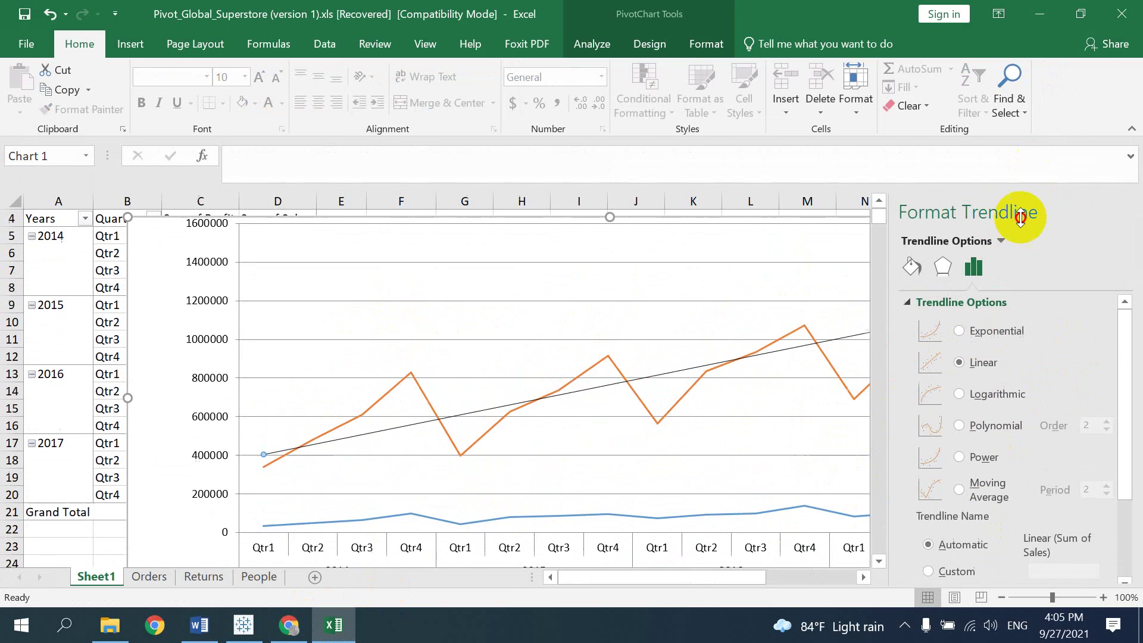
left_click_drag(1030, 168, 1012, 119)
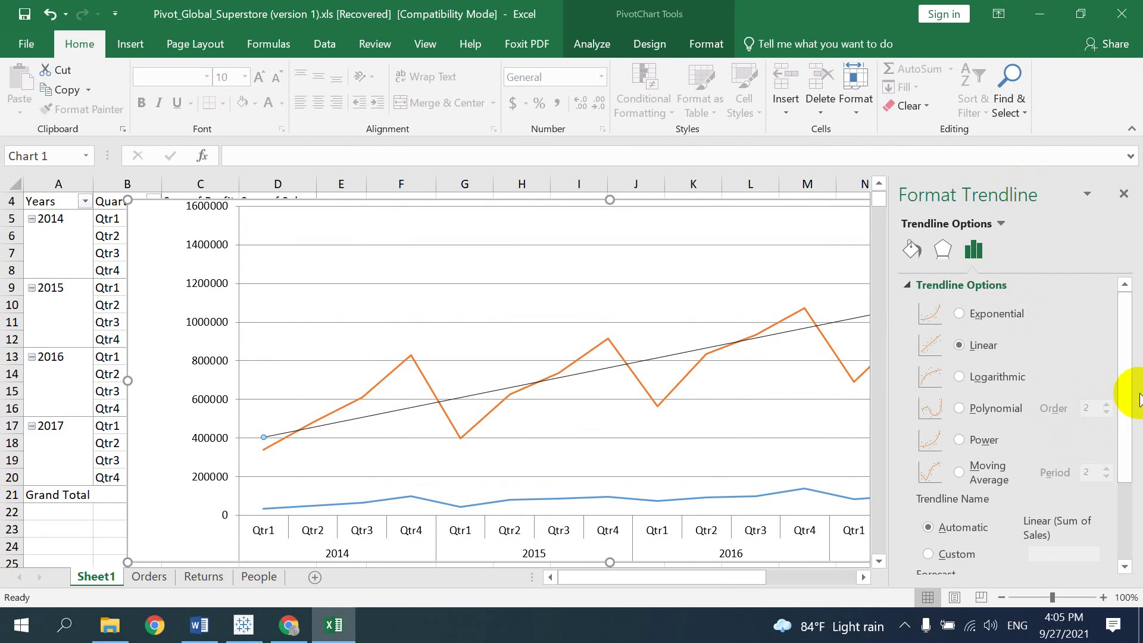
left_click_drag(1117, 413, 1115, 575)
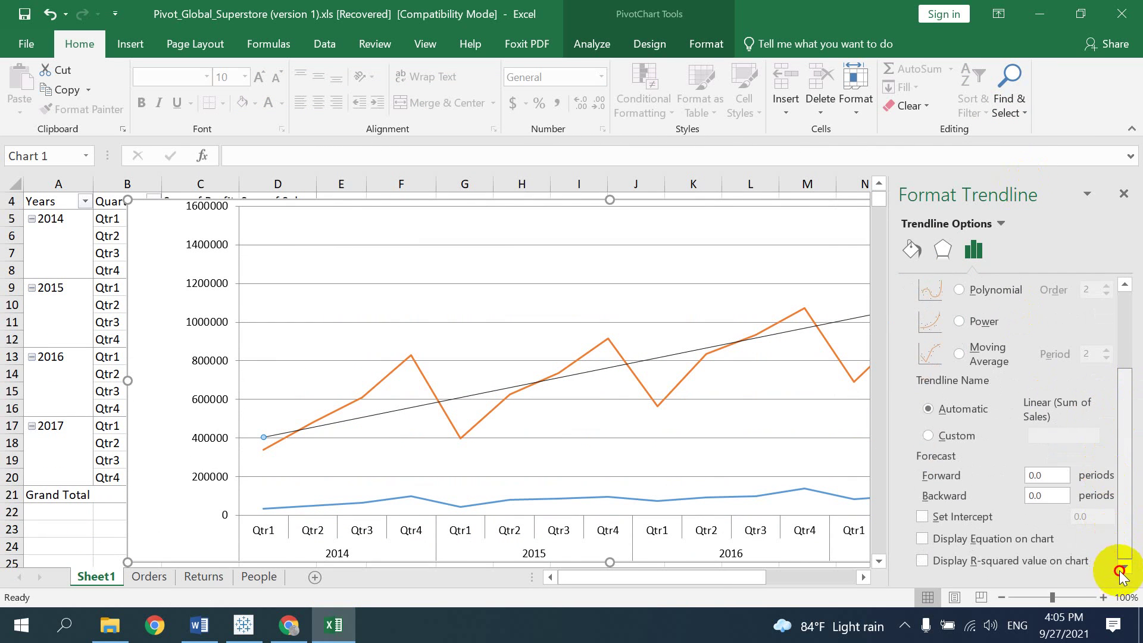
left_click(1124, 194)
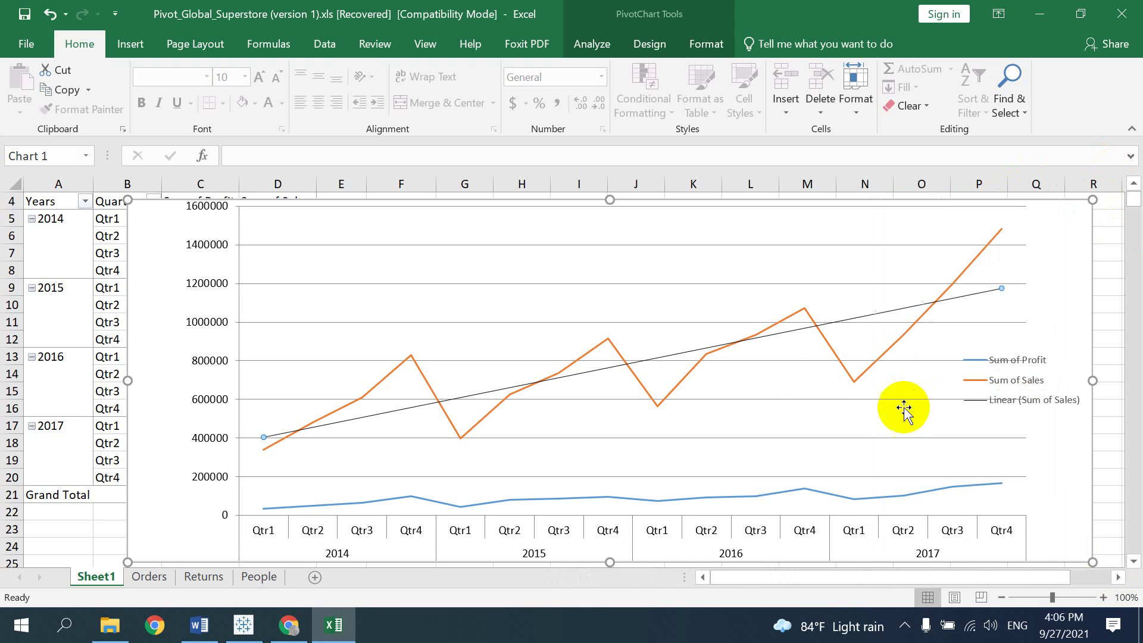
Add a linear trendline to the Sum of Profit series, then switch to Word.
right_click(767, 498)
left_click(875, 465)
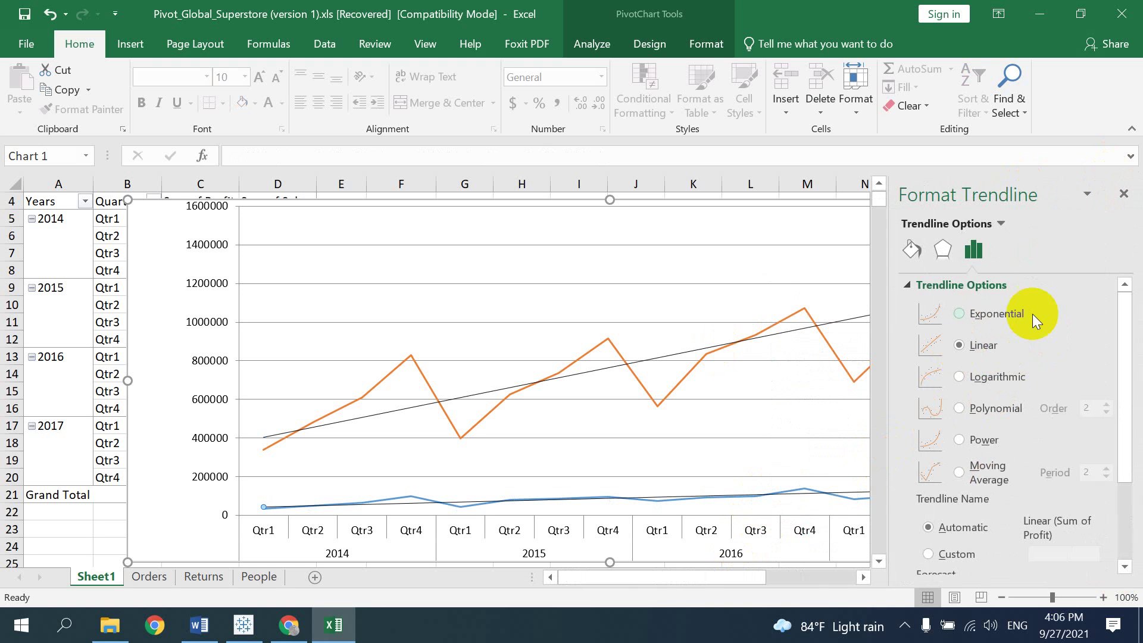
left_click(1123, 193)
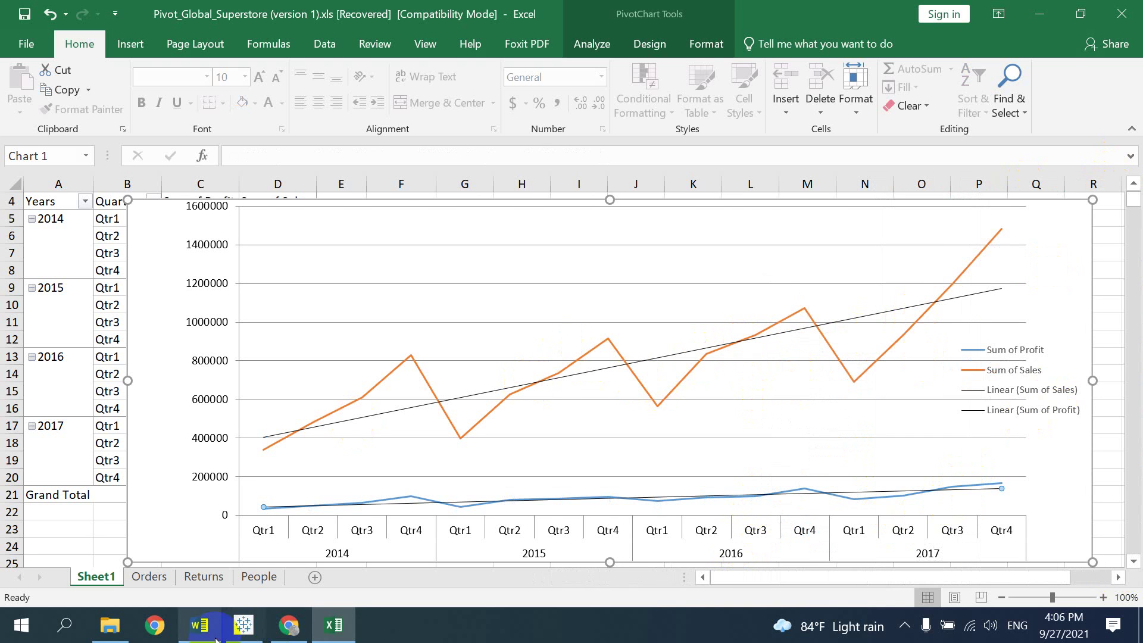
left_click(199, 625)
Find Word's Q9 reference table of Sum of Profit by Category, Market, Year and Segment, then return to Excel.
scroll(572, 363, "down", 3)
scroll(572, 363, "down", 5)
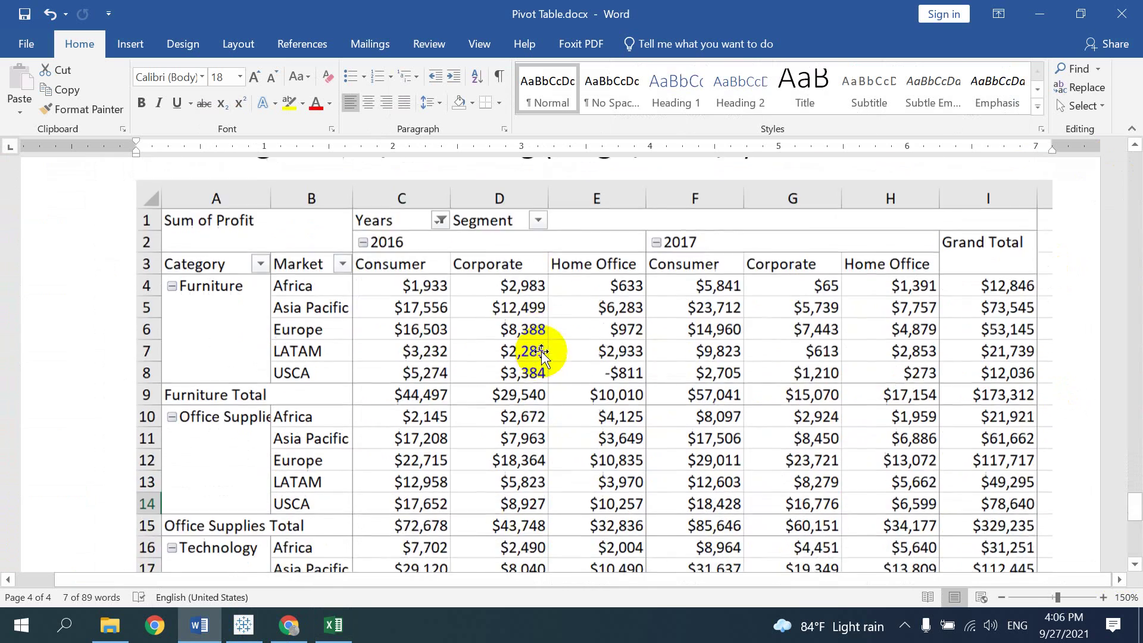
scroll(536, 357, "down", 4)
scroll(536, 357, "up", 2)
scroll(541, 357, "up", 1)
scroll(542, 358, "up", 1)
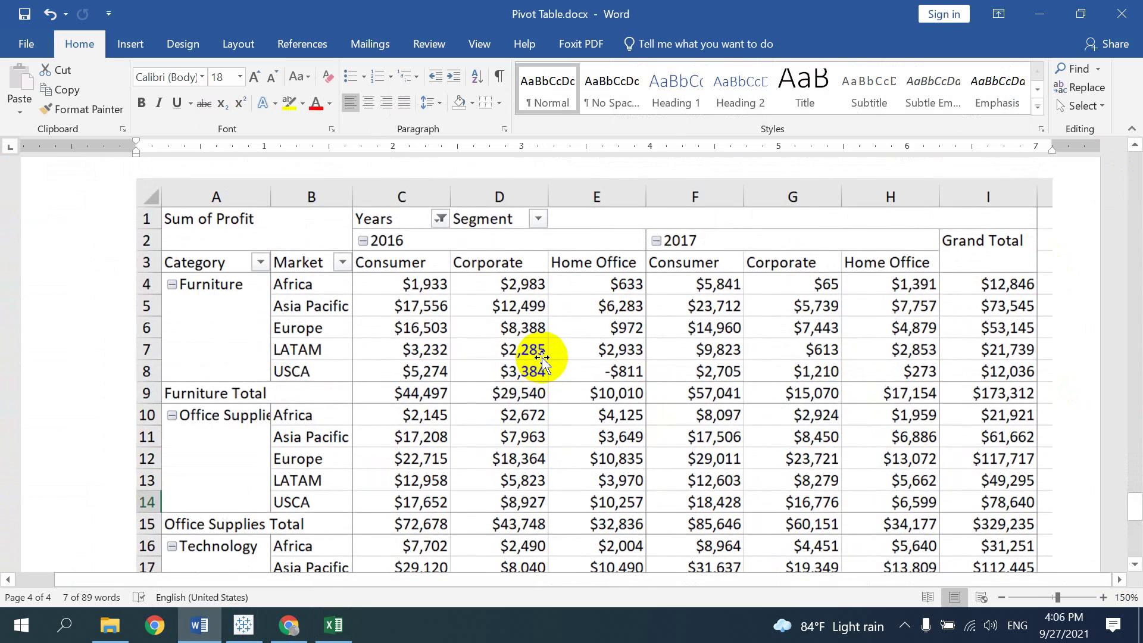
scroll(543, 358, "up", 1)
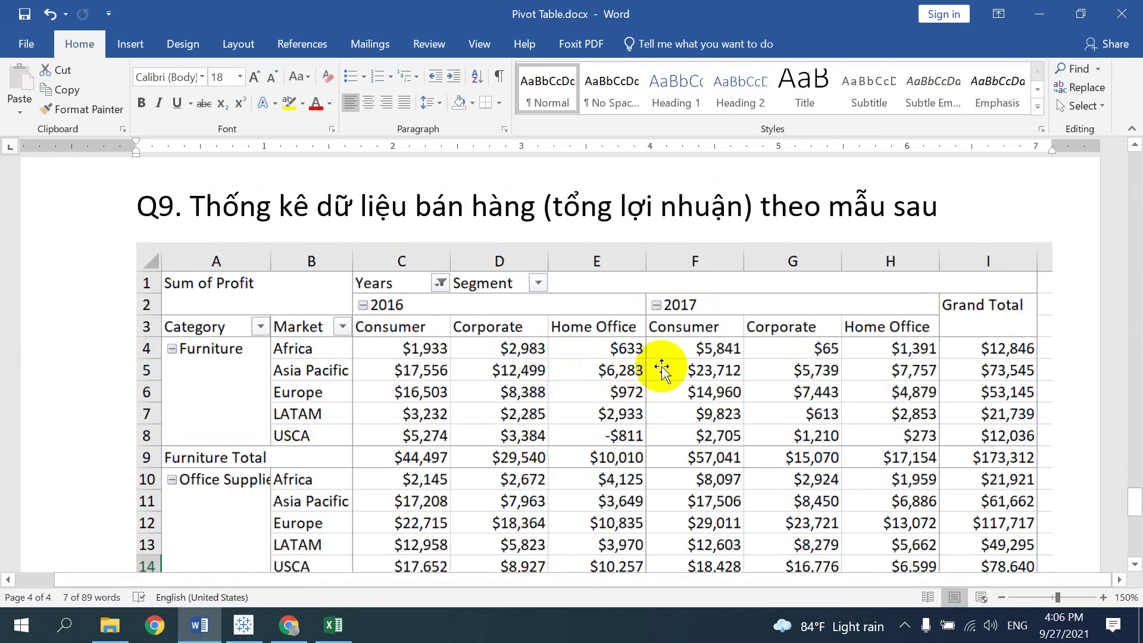
scroll(660, 369, "down", 2)
scroll(660, 369, "down", 2)
scroll(637, 393, "up", 2)
scroll(617, 416, "up", 1)
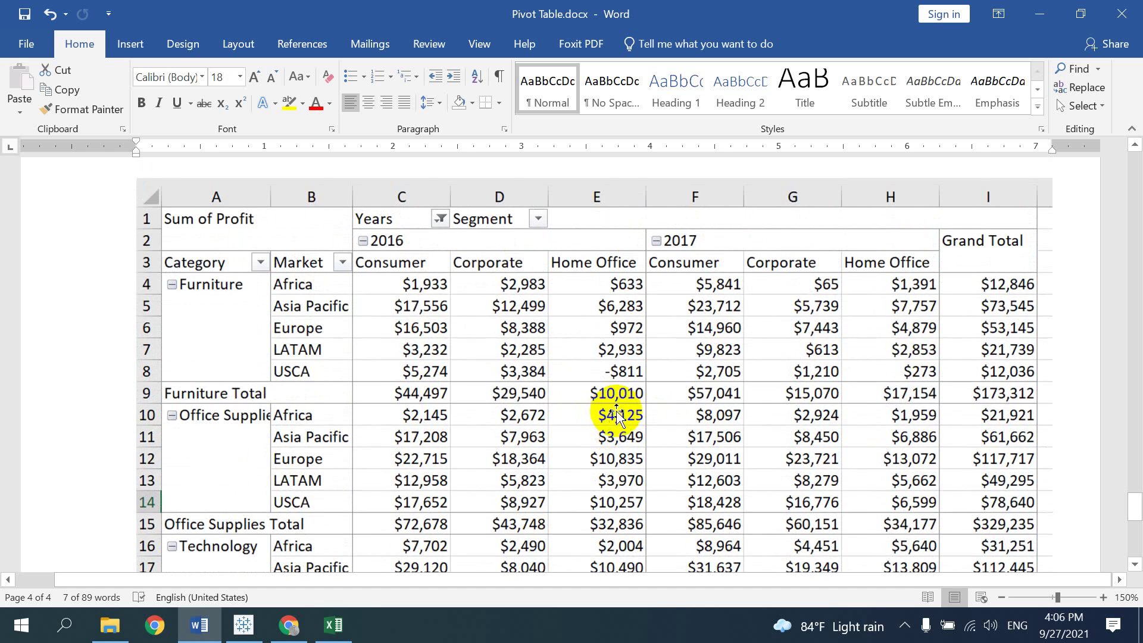
scroll(619, 411, "up", 1)
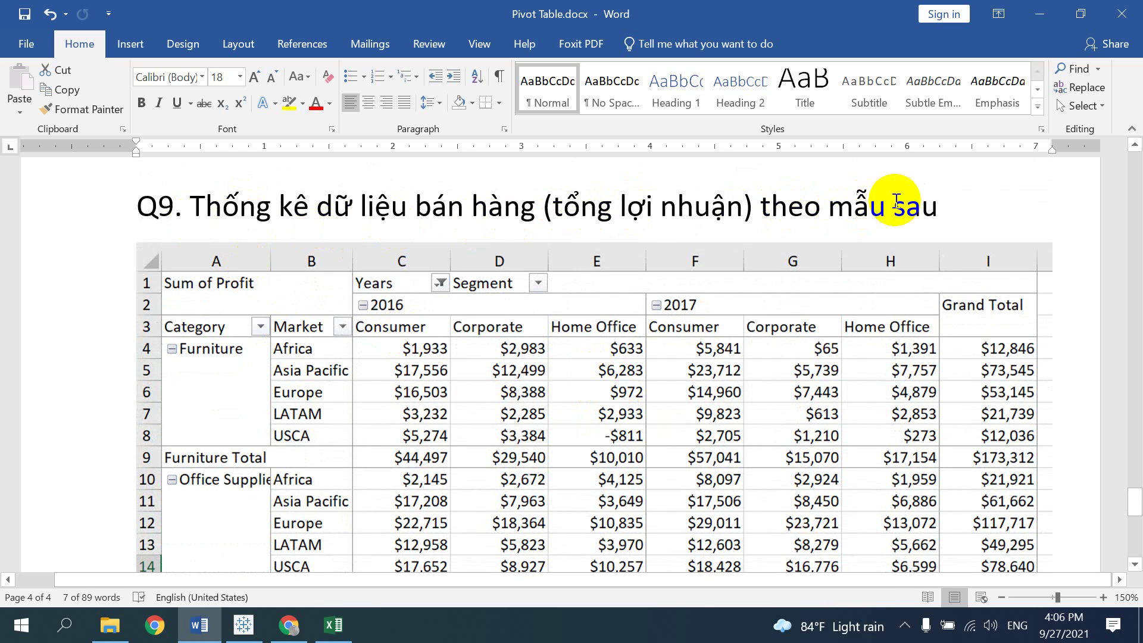
scroll(512, 307, "down", 1)
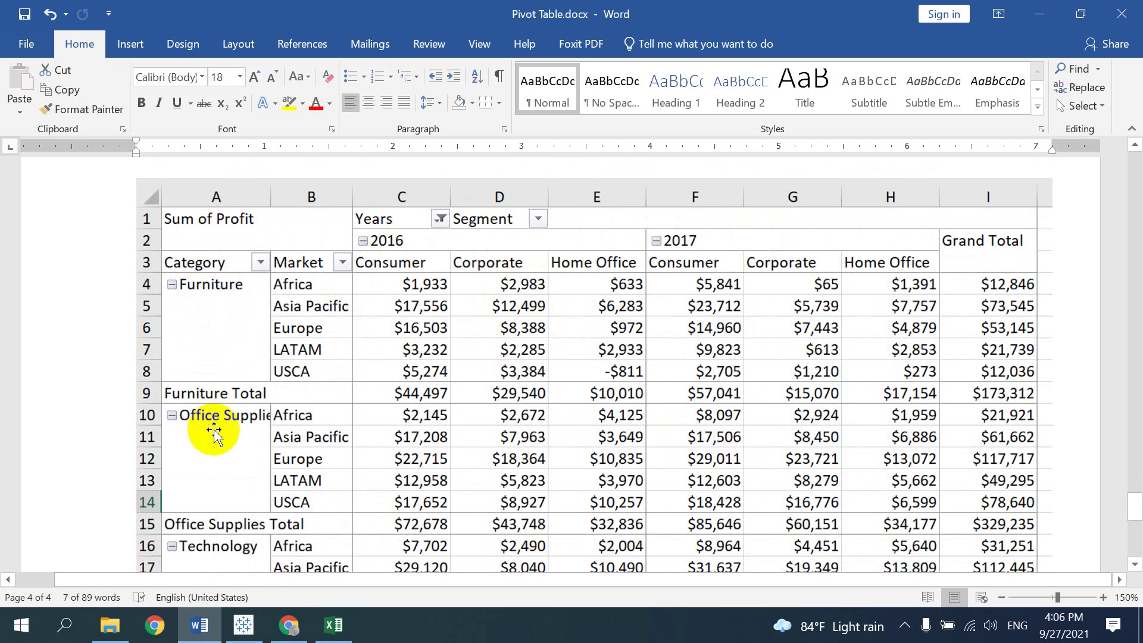
scroll(375, 416, "down", 1)
scroll(375, 416, "up", 1)
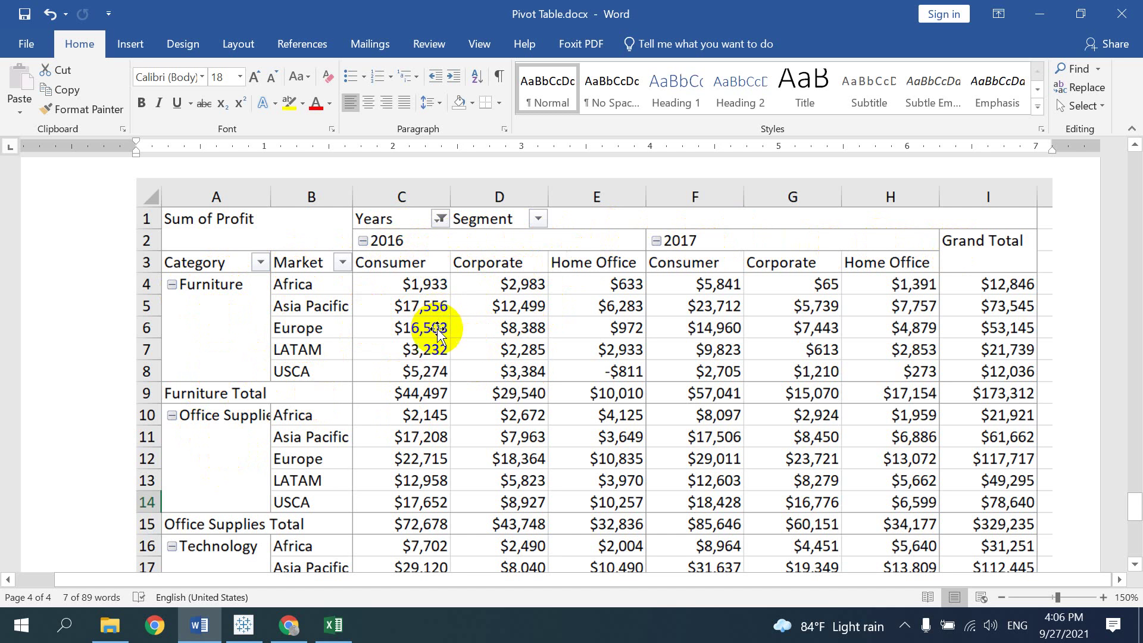
left_click(427, 292)
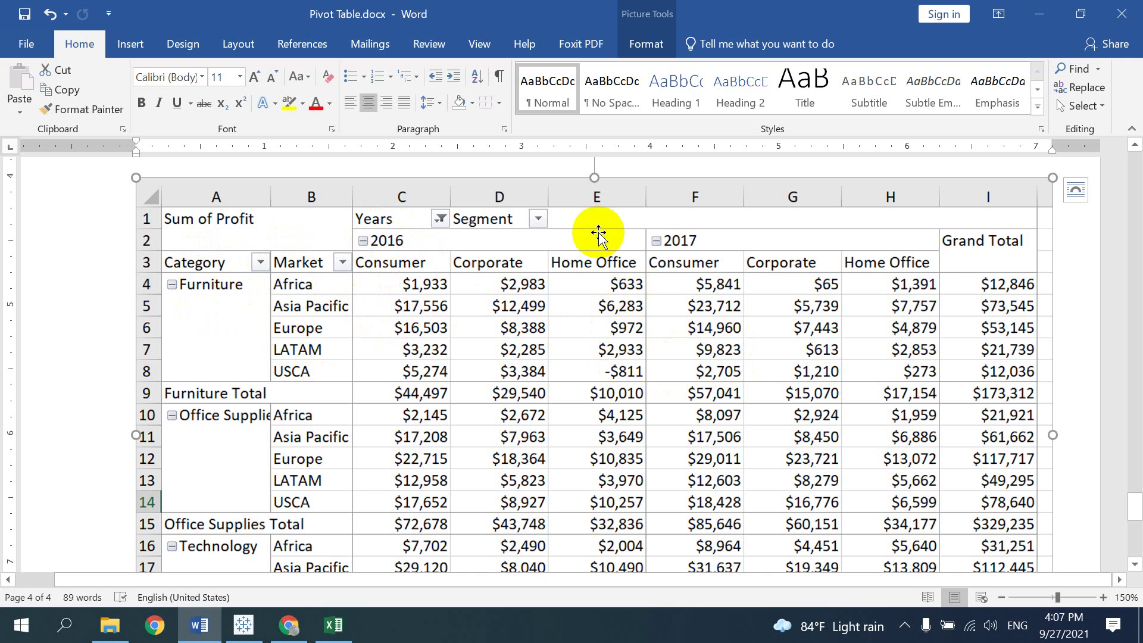
left_click(327, 626)
left_click(602, 259)
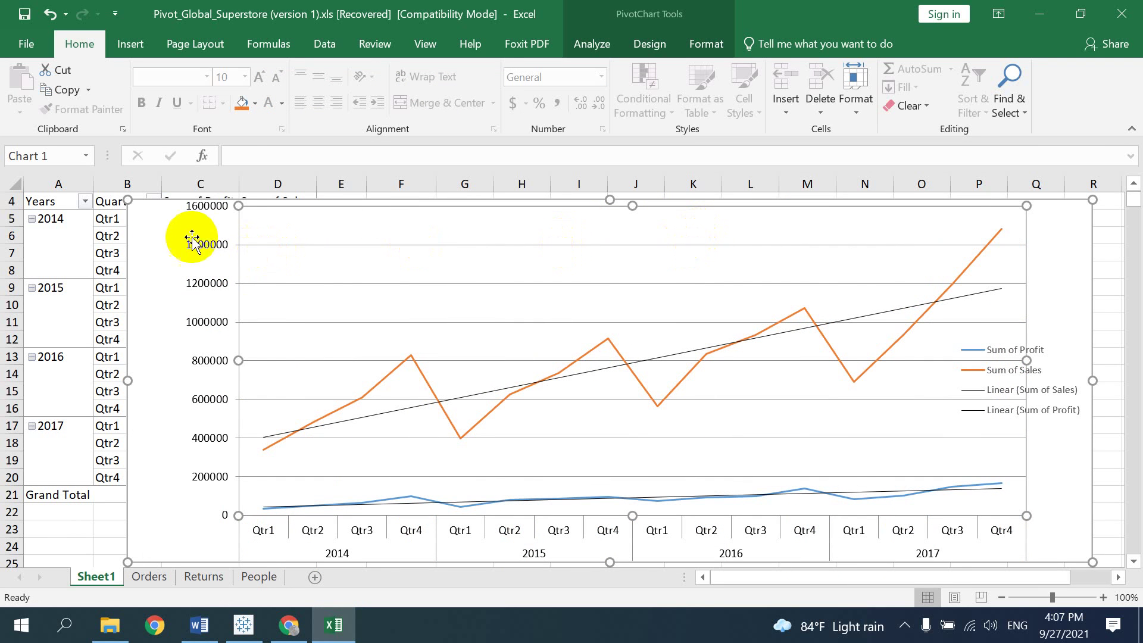
Delete the pivot chart and remove Years, Quarters and Sum of Profit from the pivot table.
left_click(145, 219)
key("Delete")
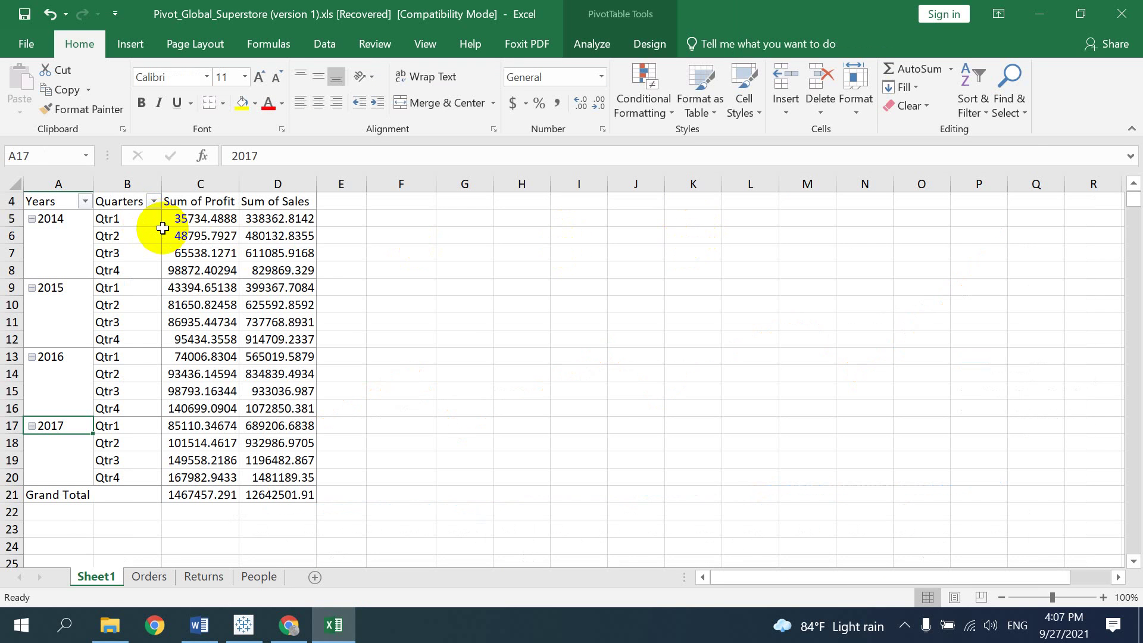
left_click(190, 268)
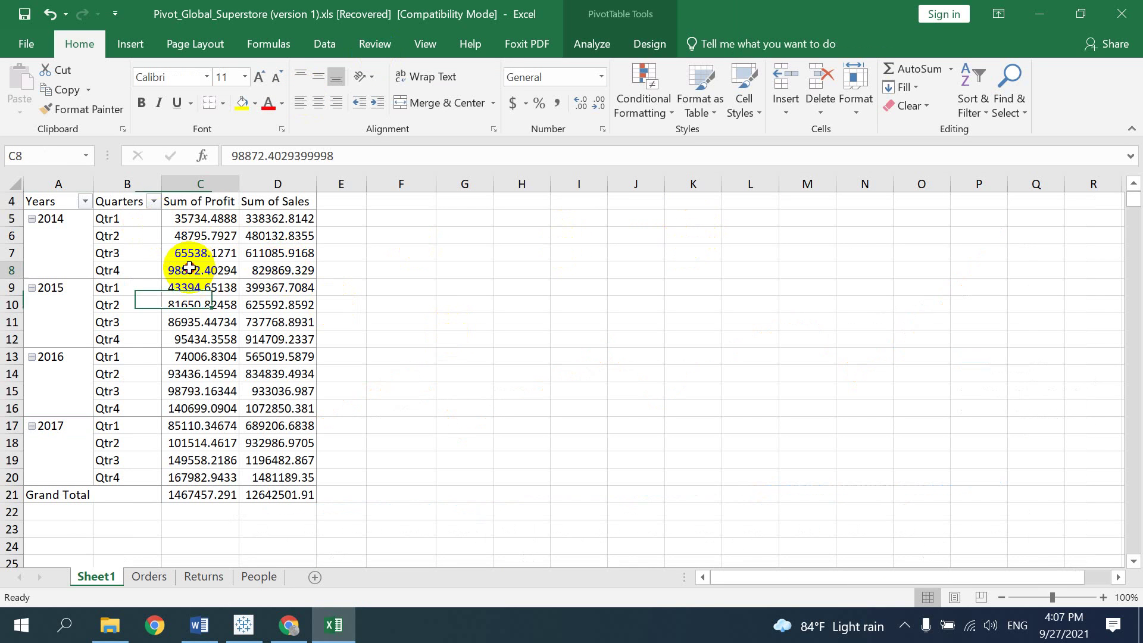
left_click(618, 52)
left_click(1009, 101)
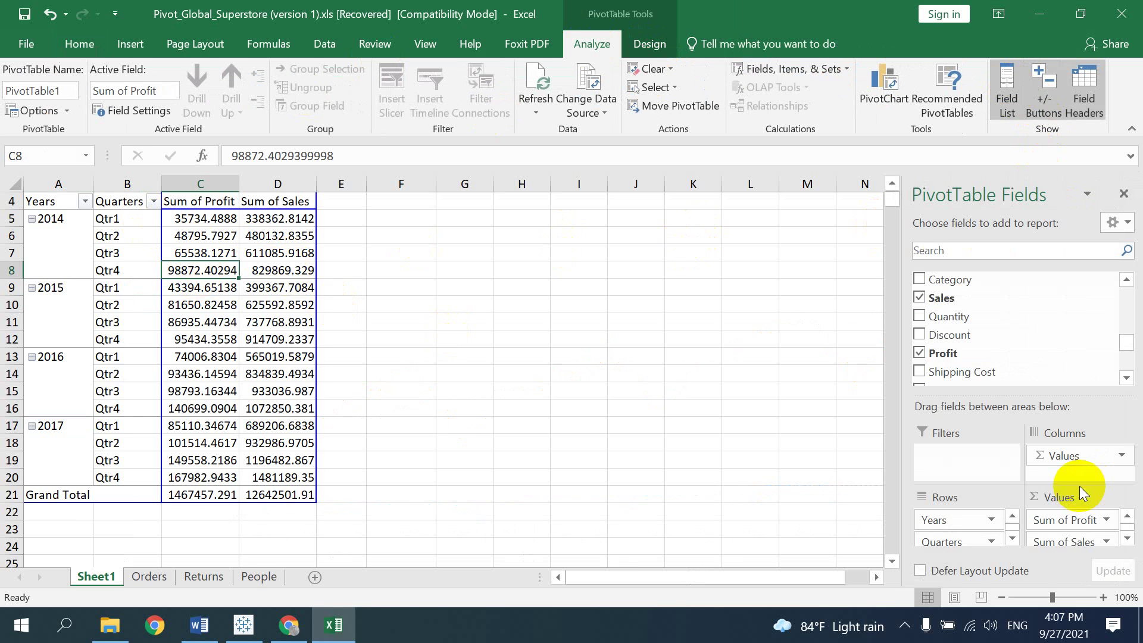
mouse_move(968, 519)
left_mouse_down()
mouse_move(939, 546)
mouse_move(983, 536)
left_mouse_up()
mouse_move(1060, 519)
left_mouse_down()
mouse_move(1008, 524)
mouse_move(842, 408)
left_mouse_up()
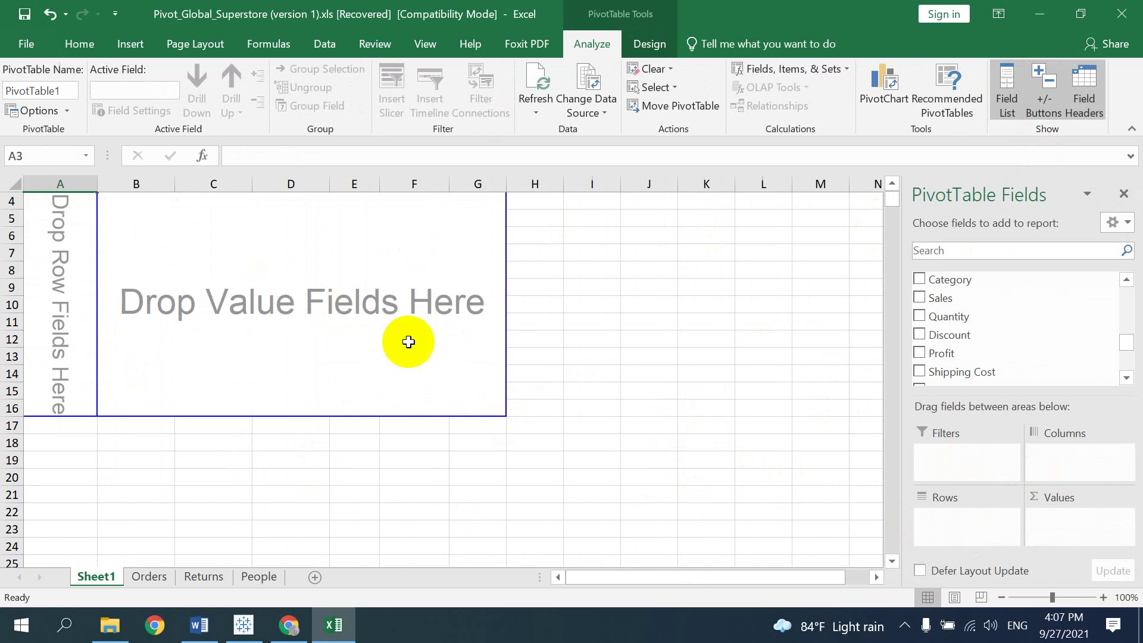
scroll(334, 322, "up", 1)
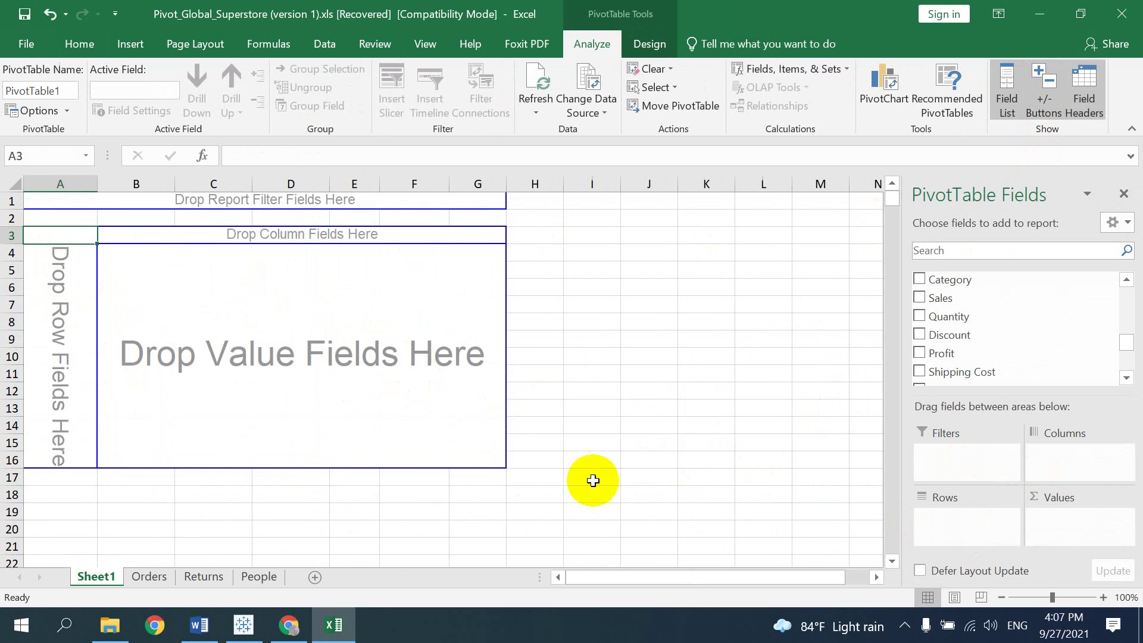
Add Category to the pivot rows with Market beneath it.
left_click_drag(963, 280, 46, 367)
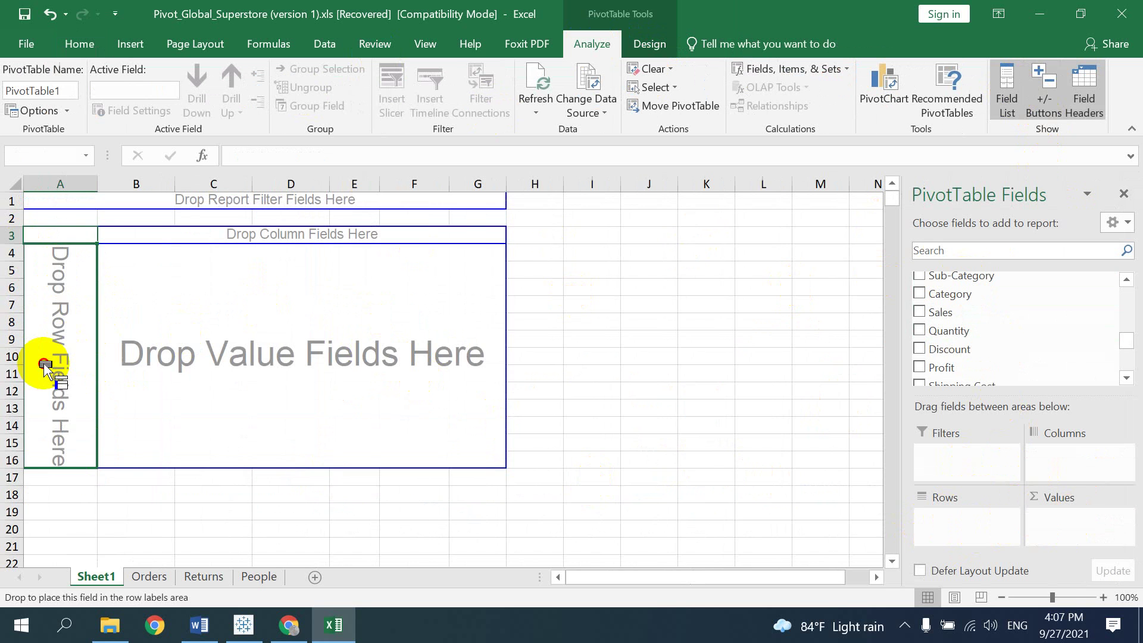
left_click_drag(45, 368, 43, 359)
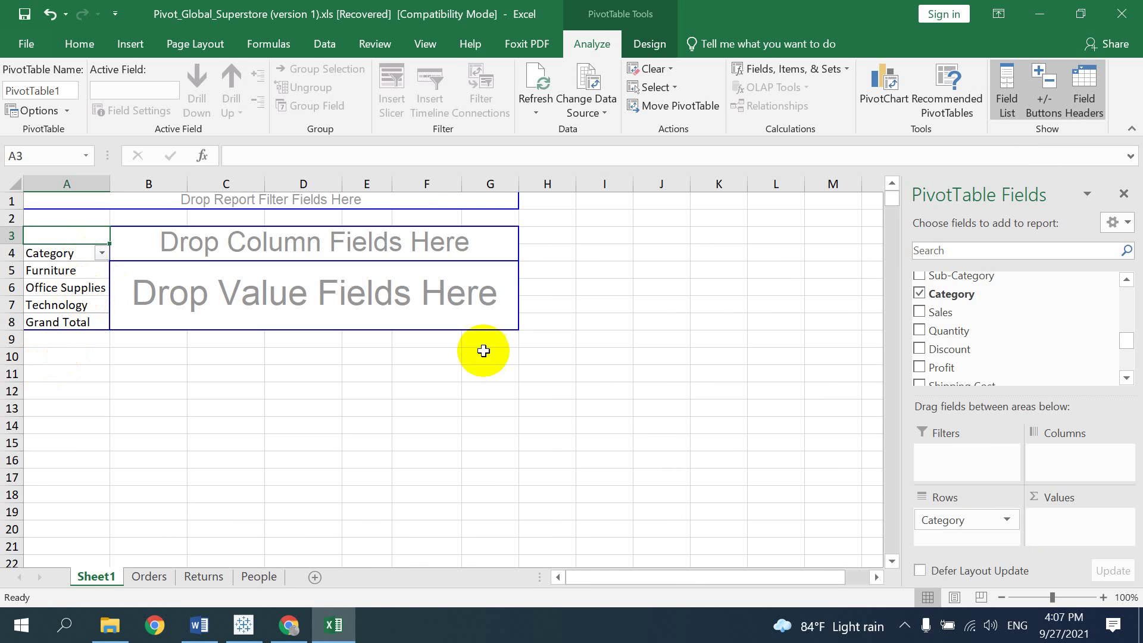
scroll(1021, 334, "up", 2)
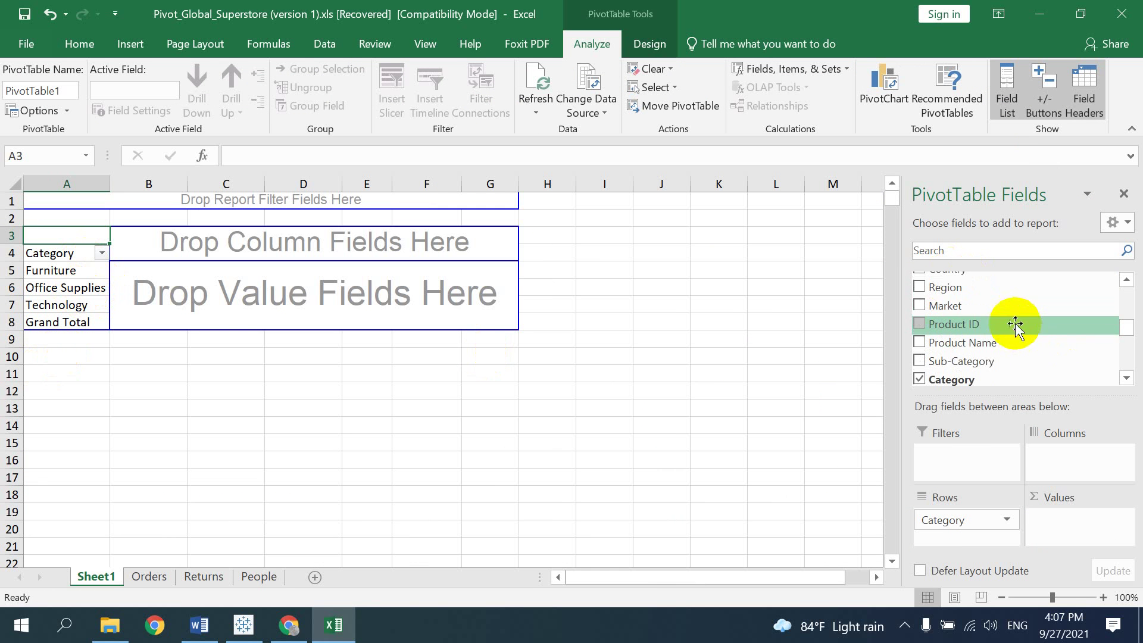
left_click_drag(951, 306, 951, 541)
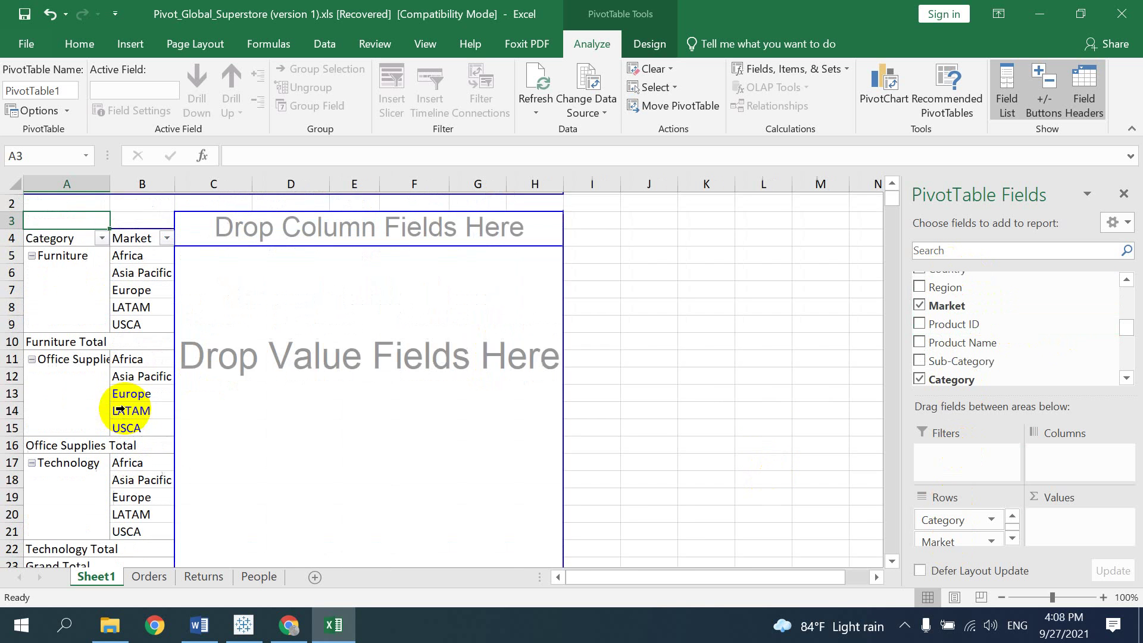
Put Years in the pivot columns with Segment beneath it.
scroll(116, 334, "up", 1)
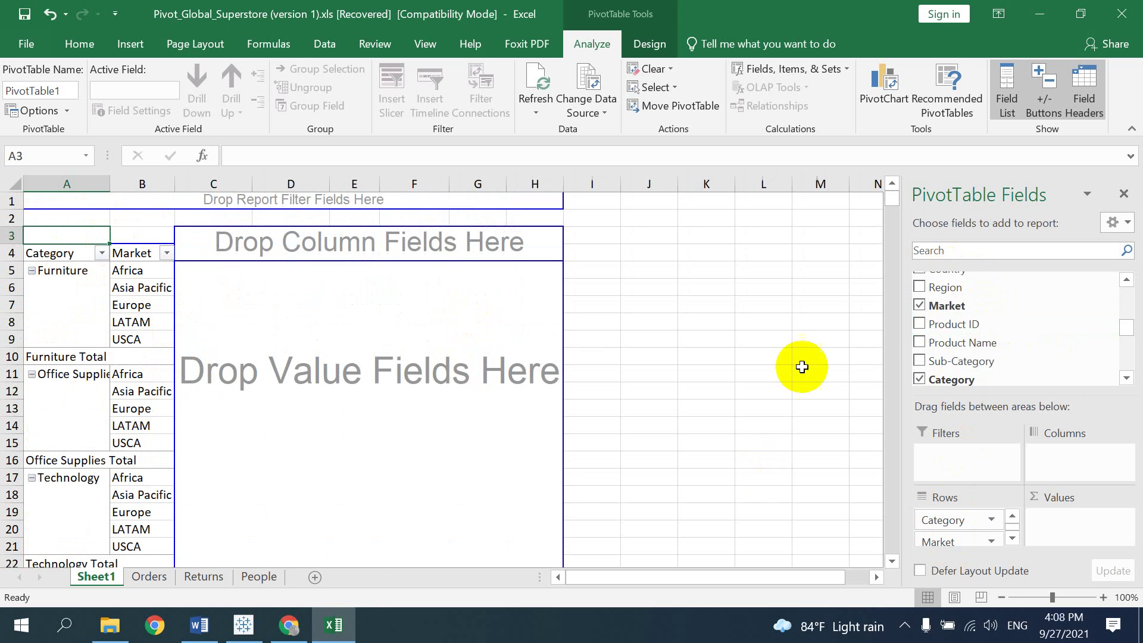
scroll(1045, 340, "up", 2)
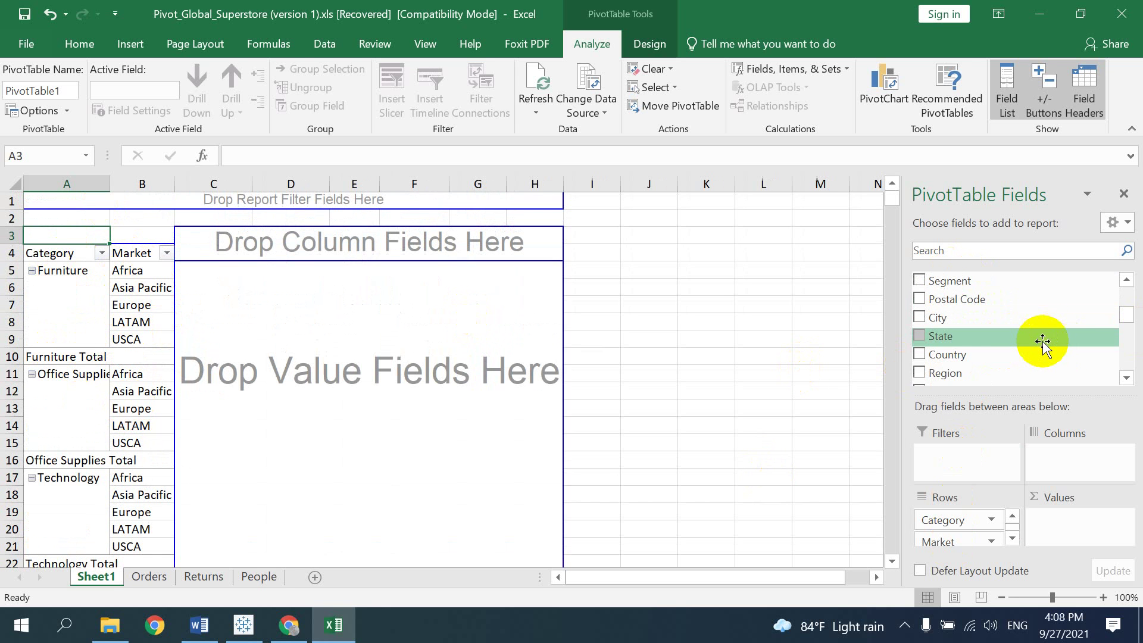
scroll(1042, 341, "down", 3)
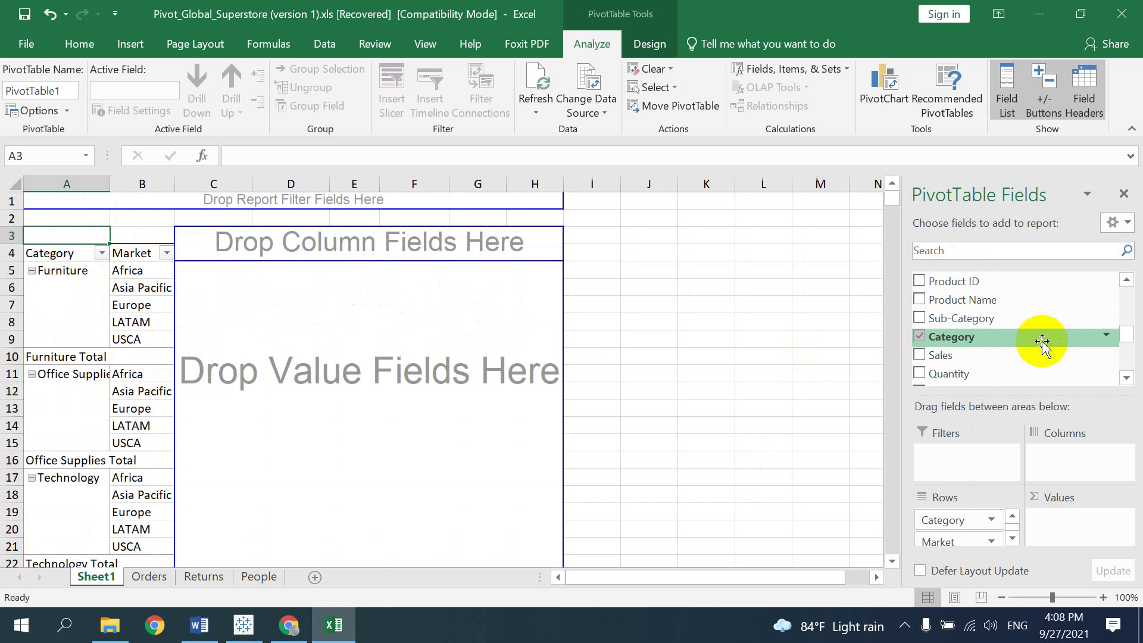
scroll(1042, 340, "down", 2)
scroll(1041, 340, "down", 2)
left_click_drag(978, 355, 288, 242)
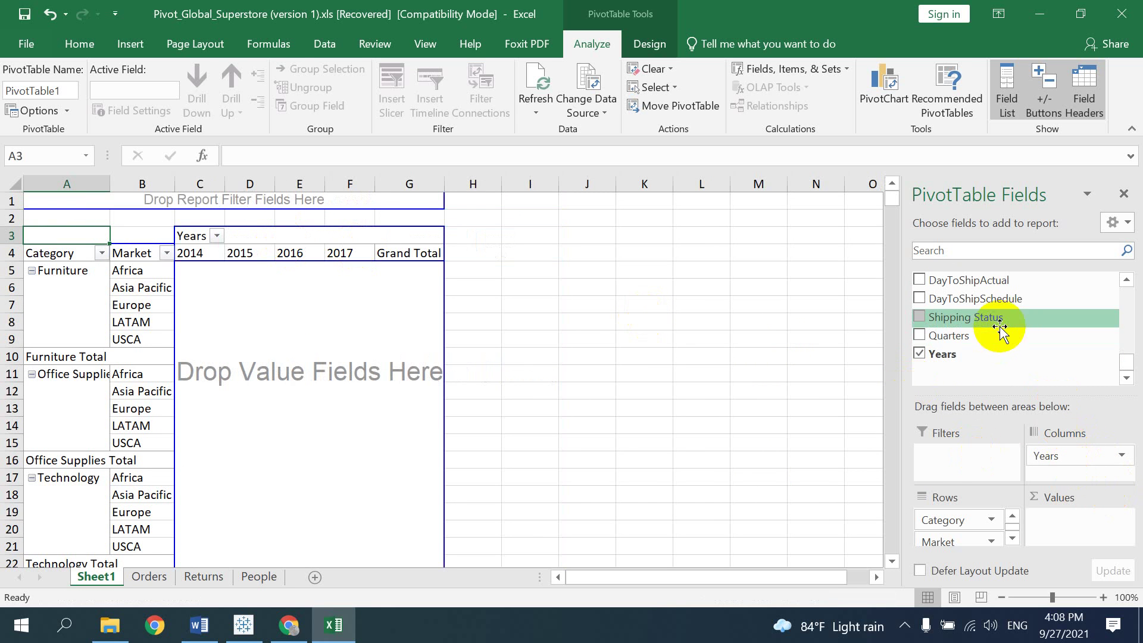
scroll(1012, 322, "up", 2)
scroll(1018, 321, "up", 2)
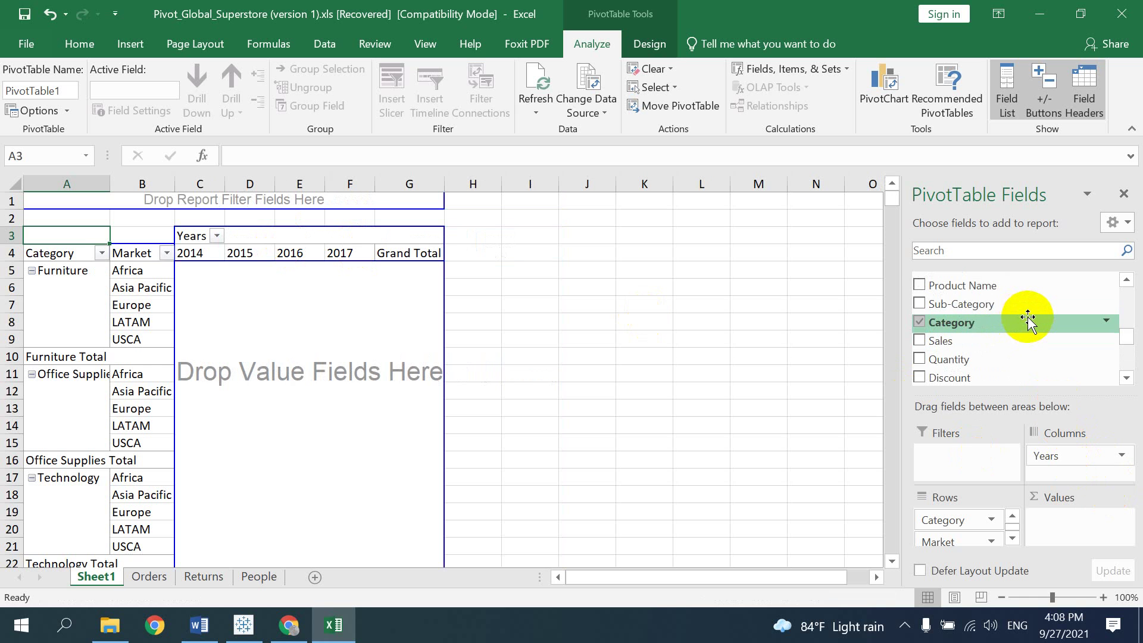
scroll(1028, 318, "up", 1)
scroll(1029, 319, "up", 1)
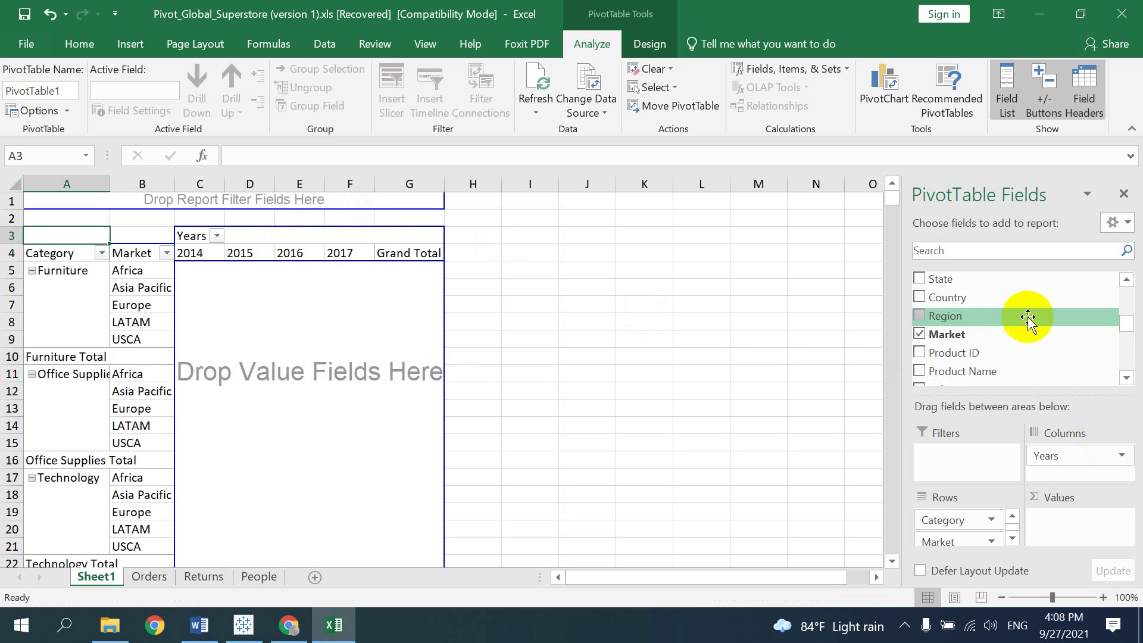
scroll(1028, 319, "up", 1)
scroll(1031, 307, "up", 3)
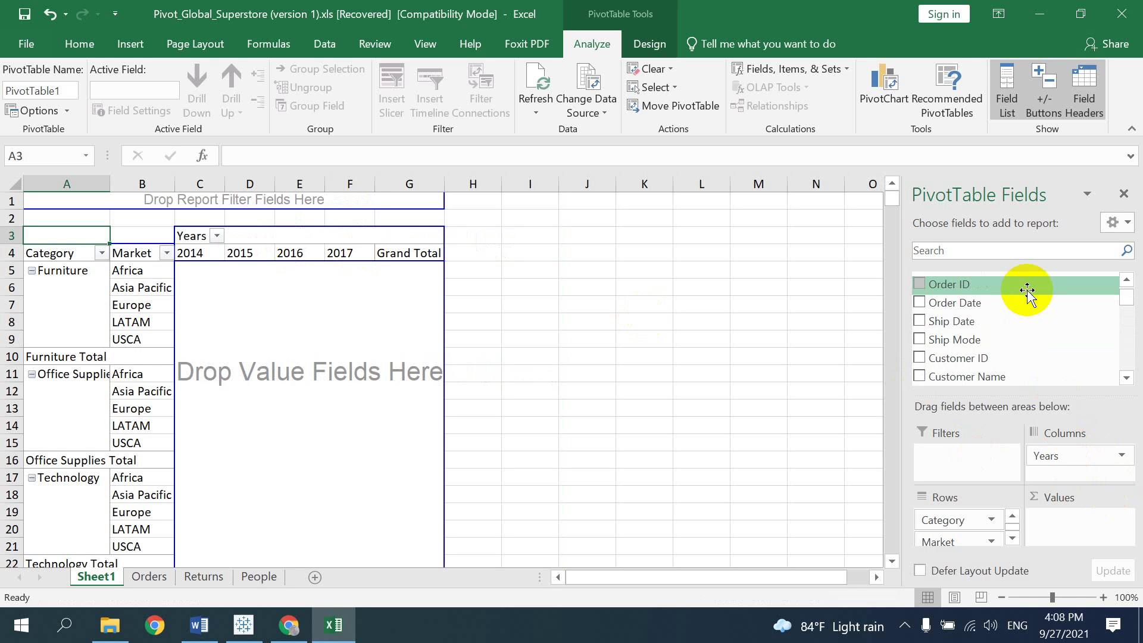
scroll(1028, 292, "down", 2)
left_click_drag(949, 309, 1063, 474)
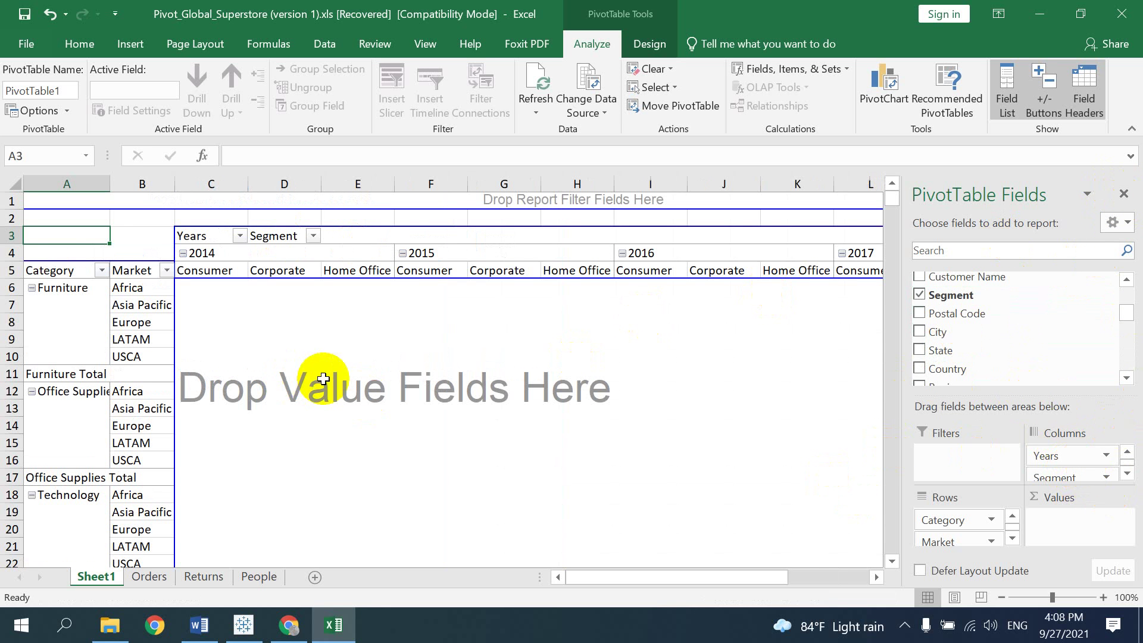
Check the layout against the Word reference, then add Profit to the Values area.
left_click(200, 625)
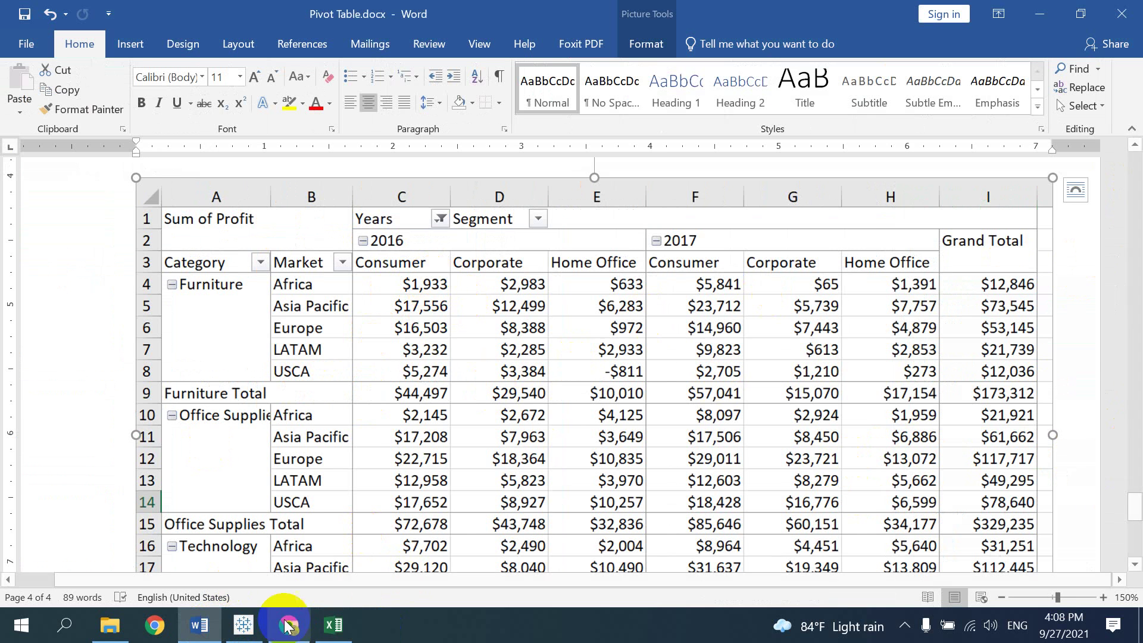
left_click(334, 625)
scroll(1036, 314, "down", 2)
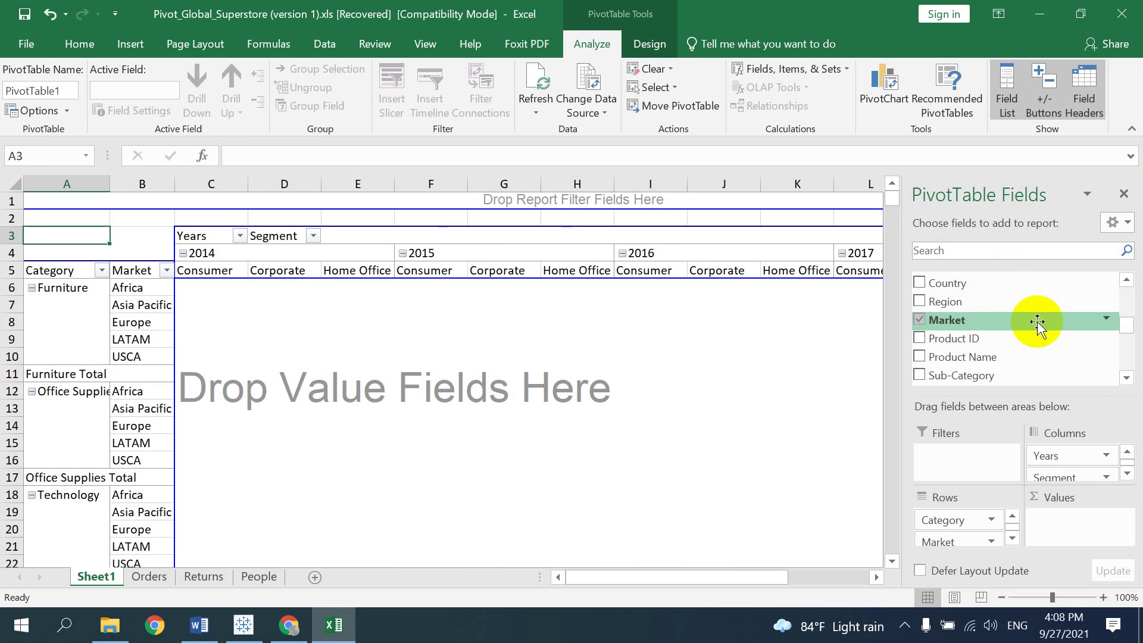
scroll(1036, 323, "down", 1)
scroll(1033, 322, "down", 2)
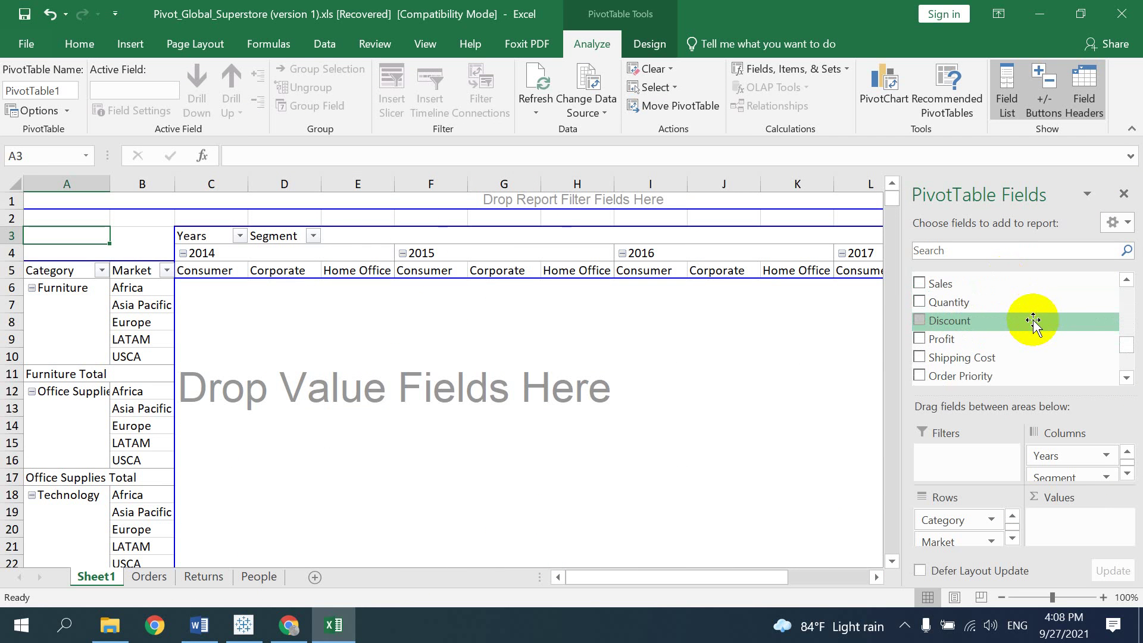
left_click_drag(976, 326, 1060, 539)
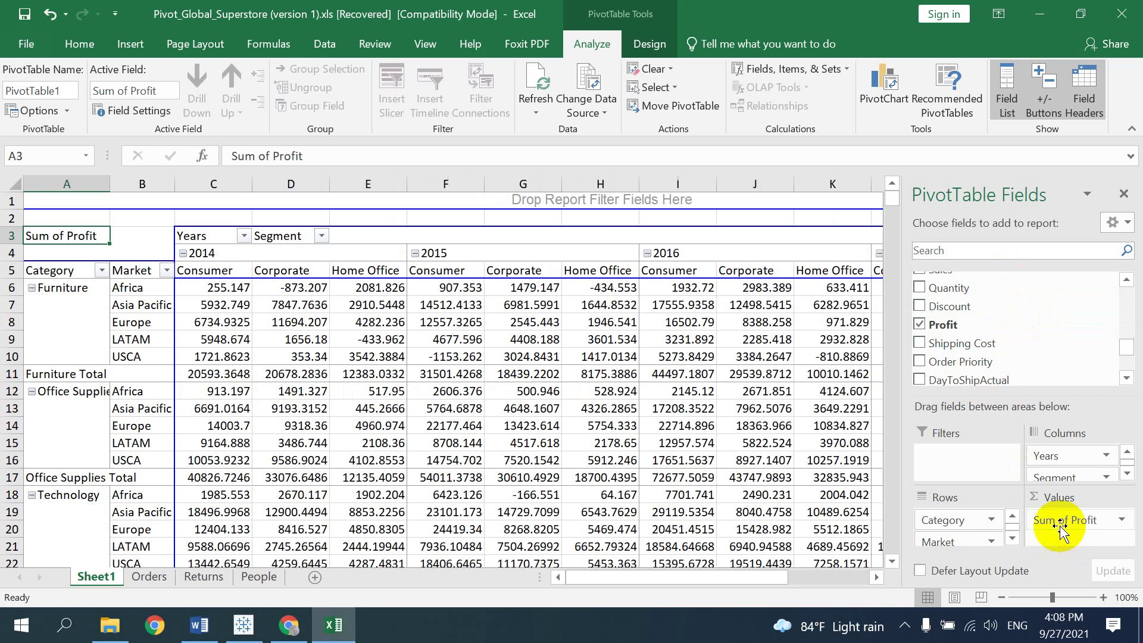
Move the Years field from Columns into the pivot's Filters area.
left_click(1127, 191)
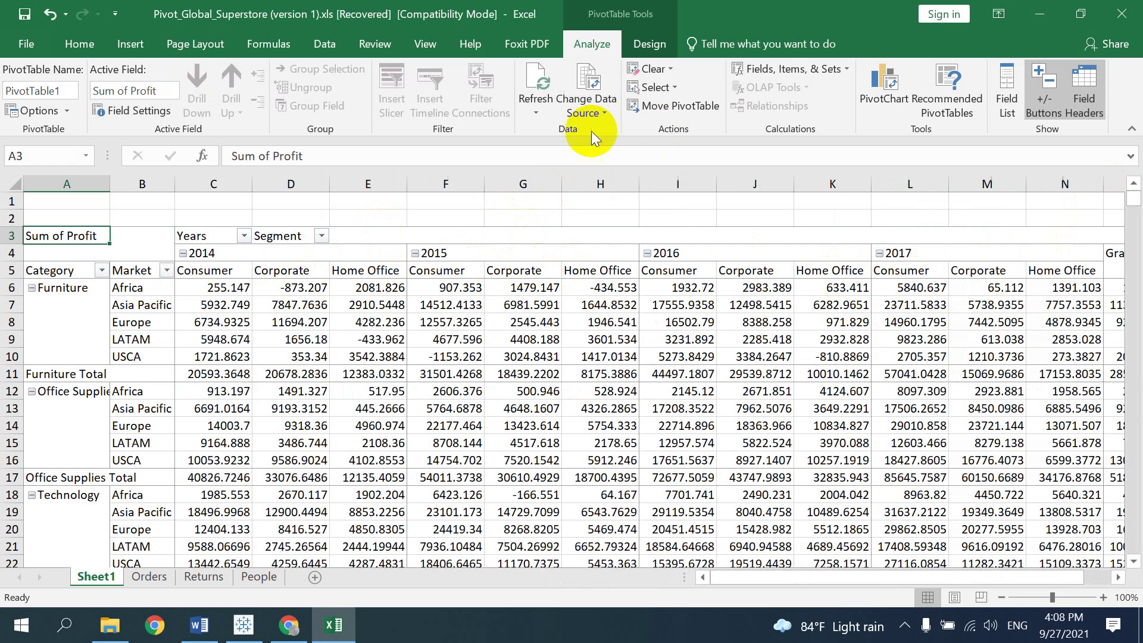
left_click(1007, 95)
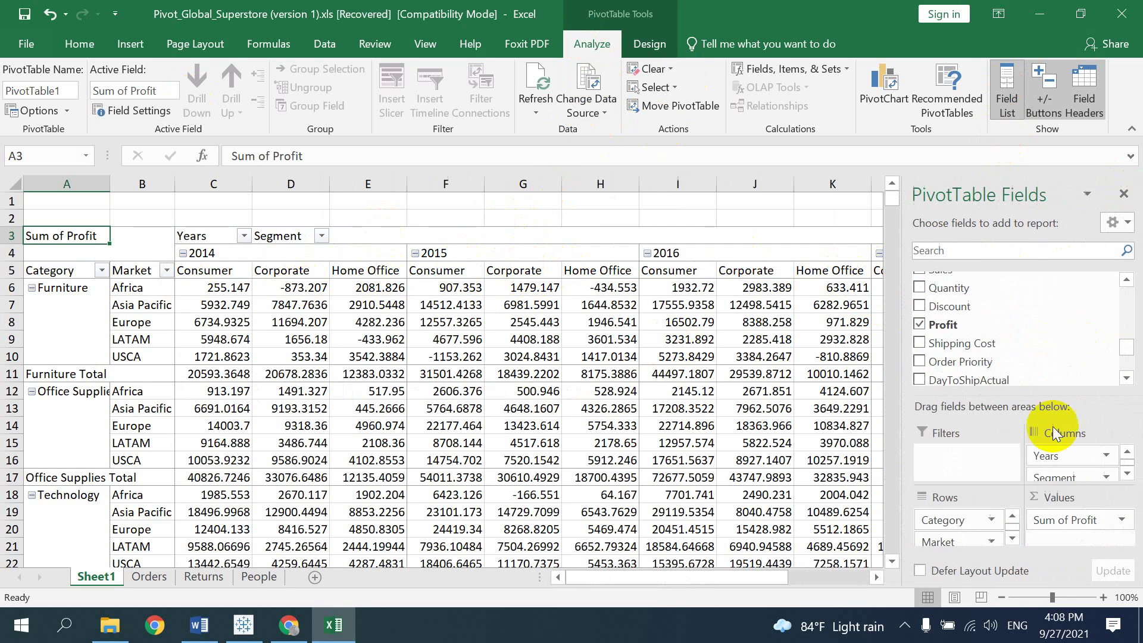
scroll(1072, 303, "up", 2)
scroll(1071, 302, "down", 1)
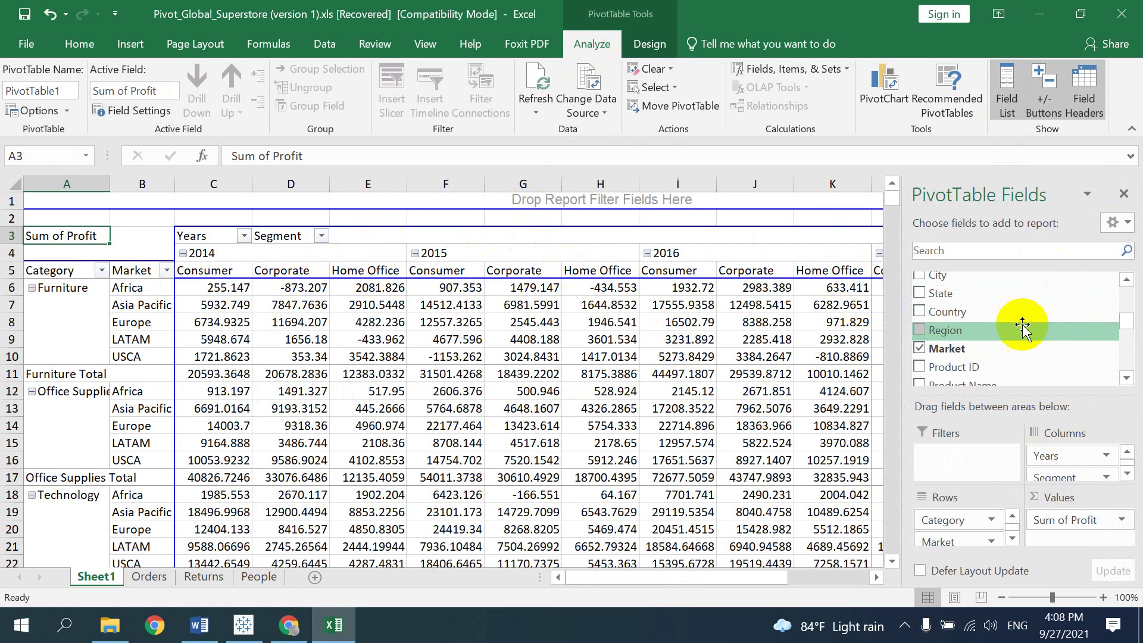
scroll(1021, 326, "down", 1)
scroll(1015, 340, "down", 2)
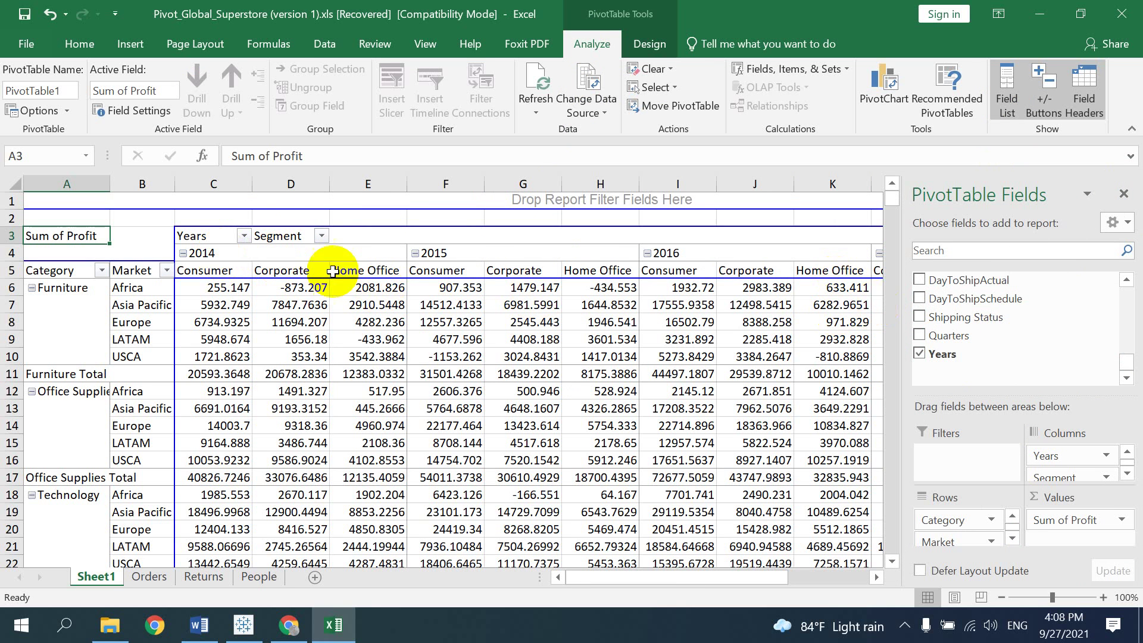
left_click_drag(942, 354, 964, 455)
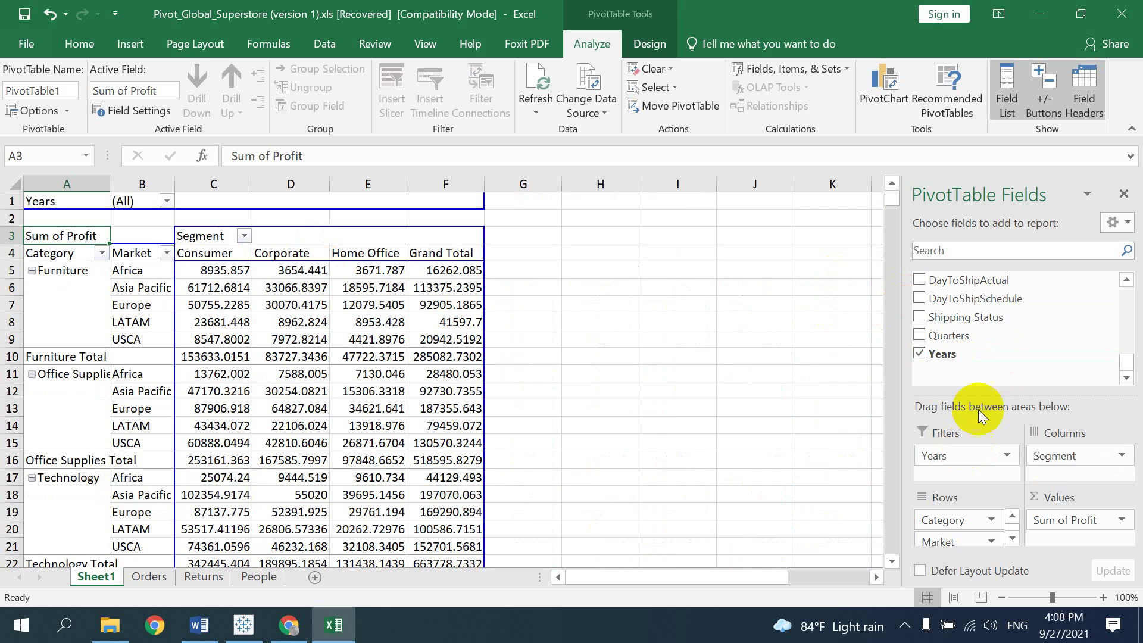
Filter Years to 2016 and 2017 only, then return Years to Columns.
left_click(166, 201)
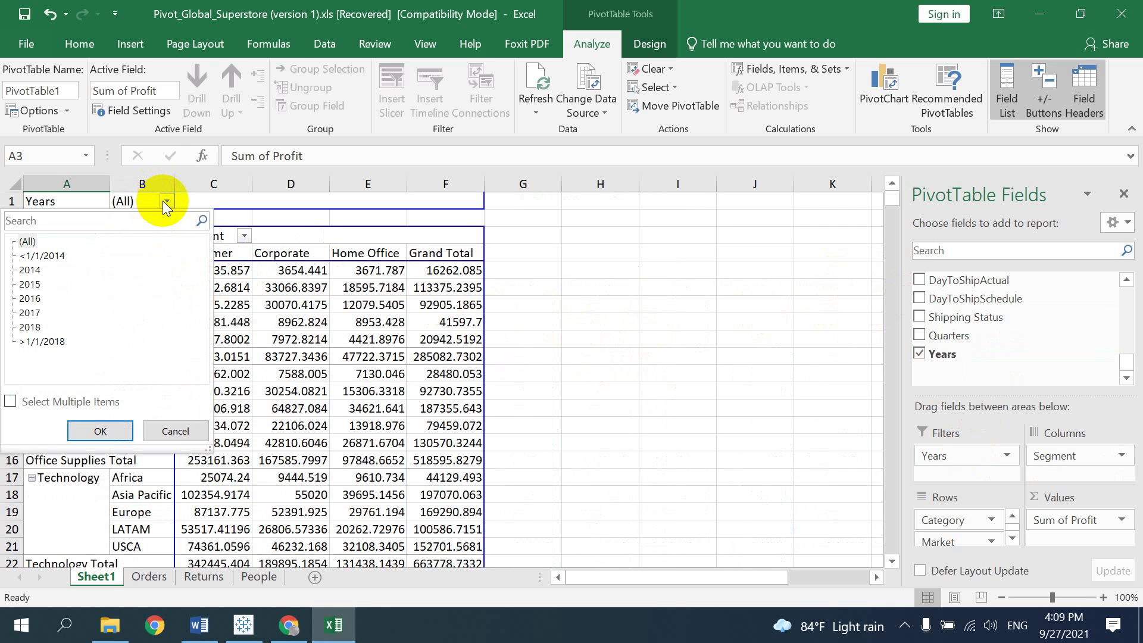
left_click(12, 402)
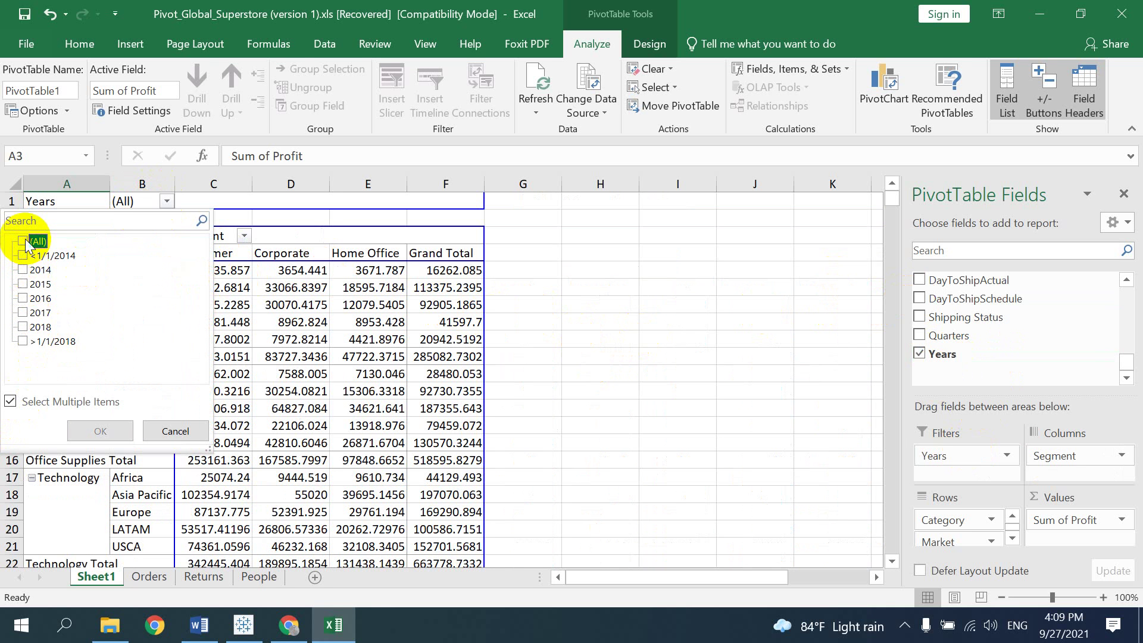
left_click(22, 313)
left_click(99, 430)
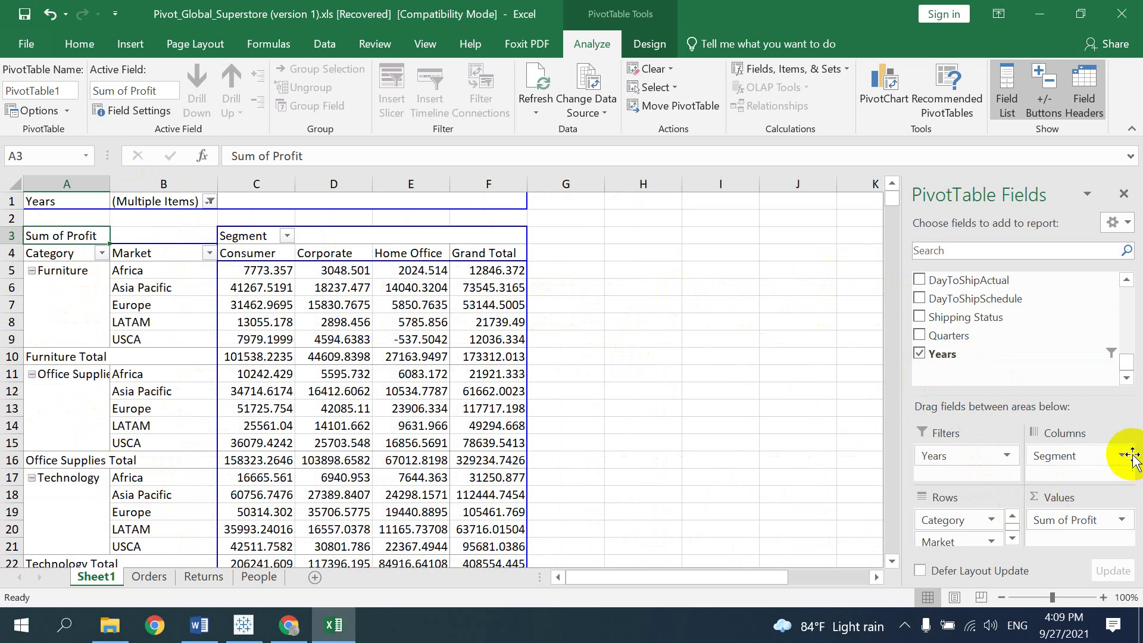
left_click_drag(939, 456, 1069, 444)
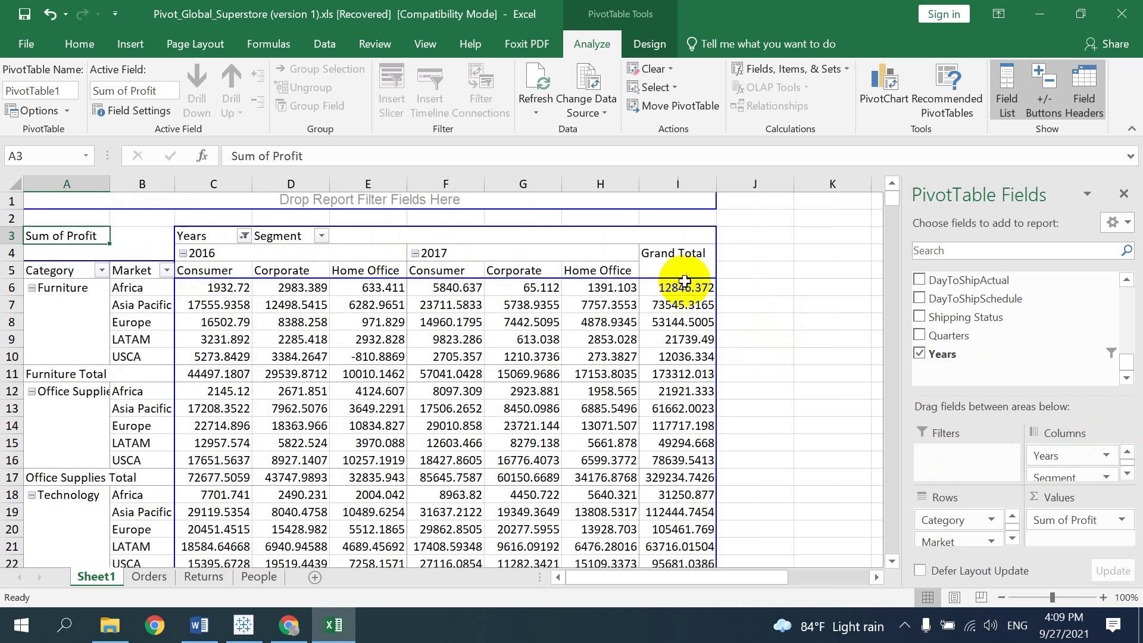
Move the field pane aside and leave 2016 and 2017 expanded into Consumer, Corporate and Home Office columns.
left_click_drag(1123, 199, 1134, 195)
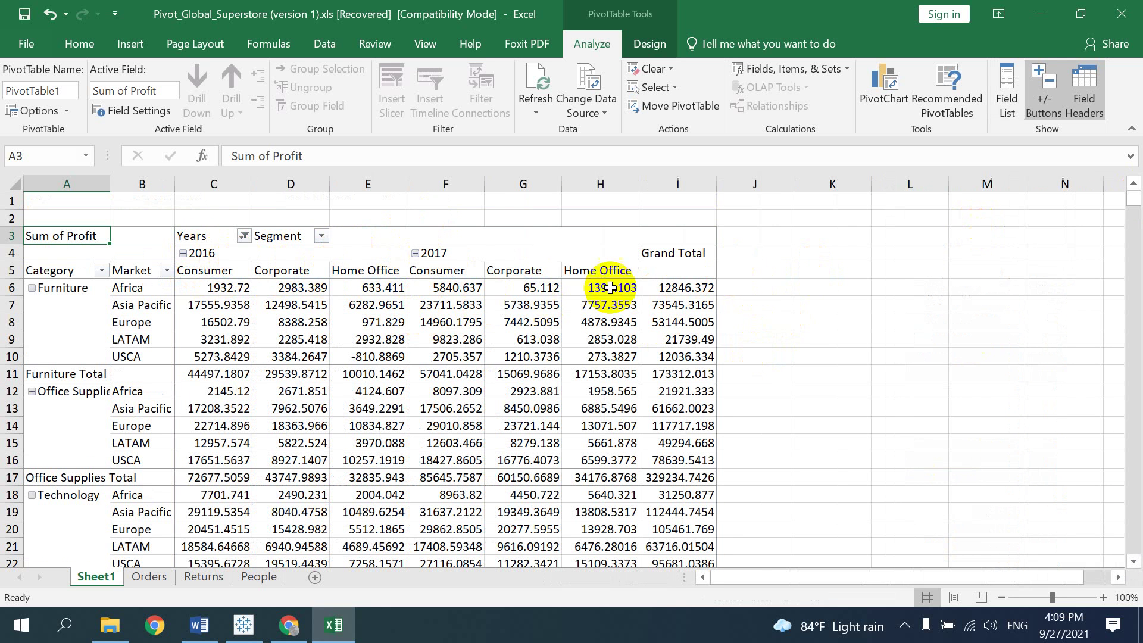
left_click(415, 254)
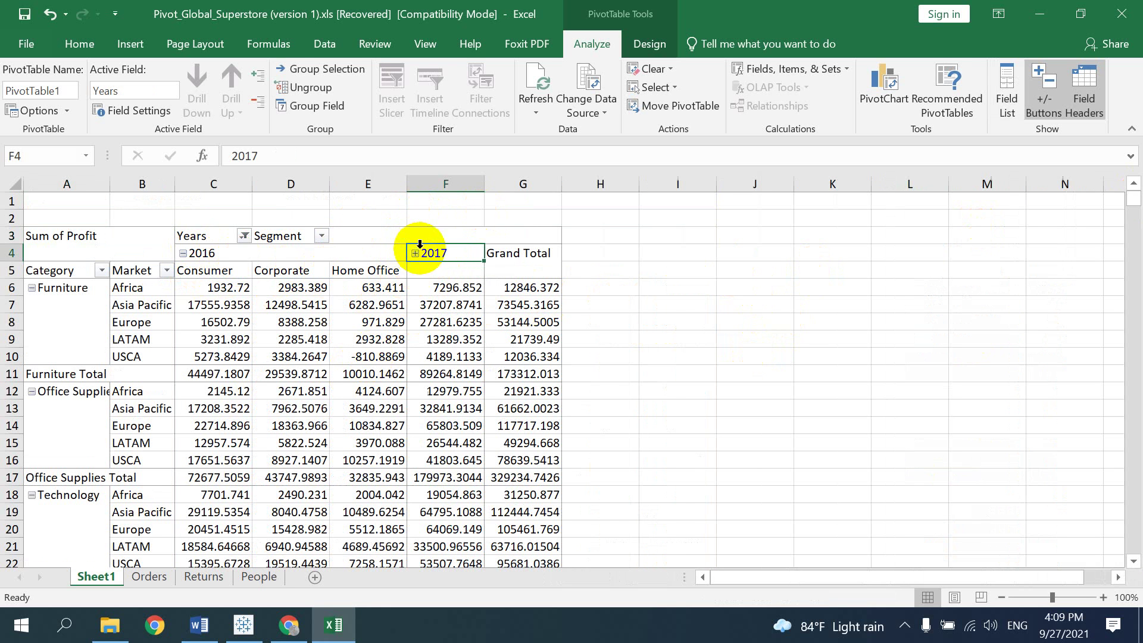
left_click(415, 253)
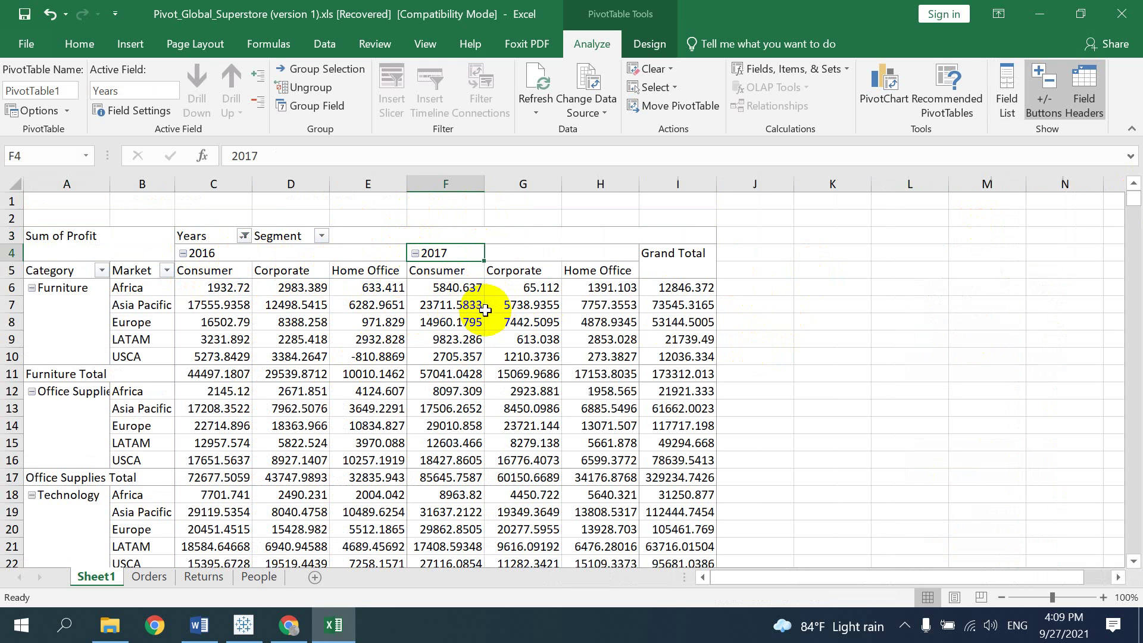
left_click(415, 253)
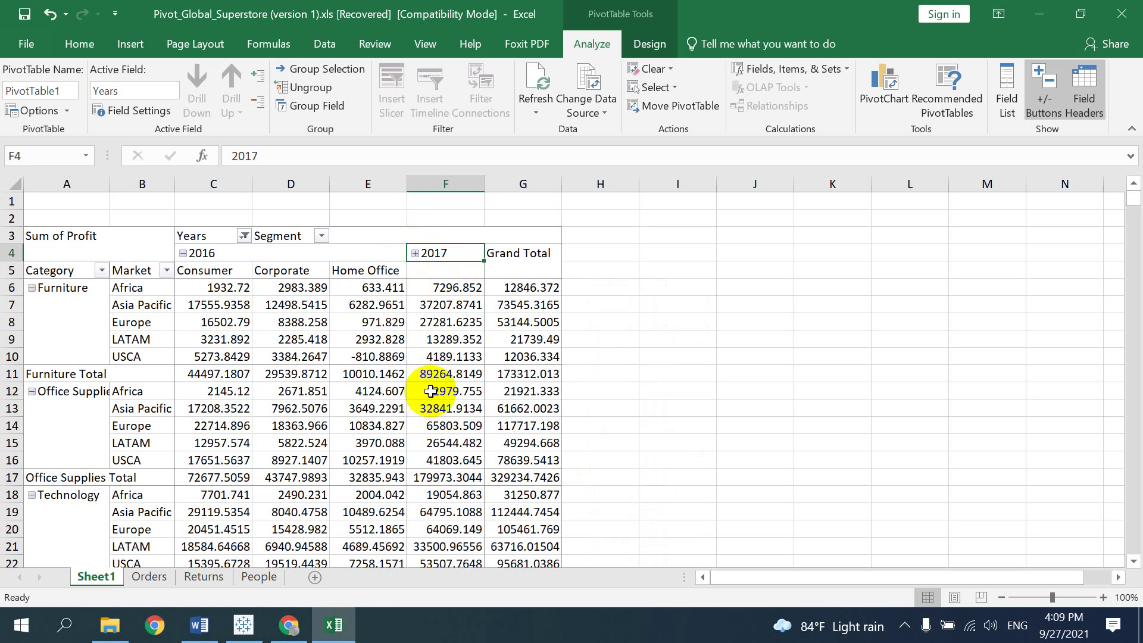
left_click(184, 253)
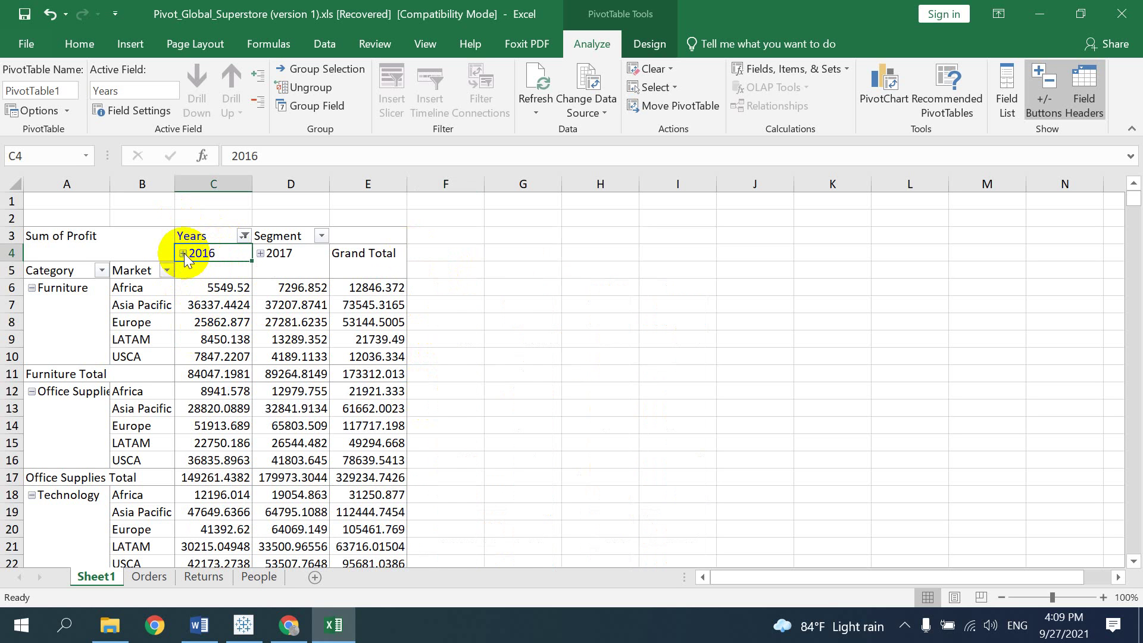
left_click(184, 253)
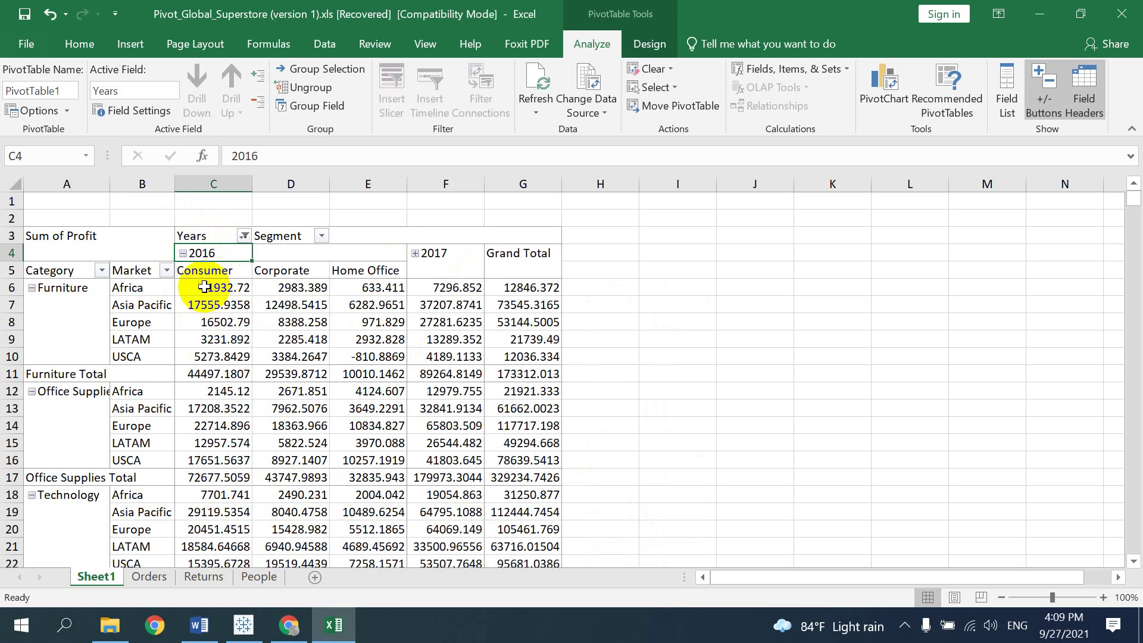
left_click(416, 254)
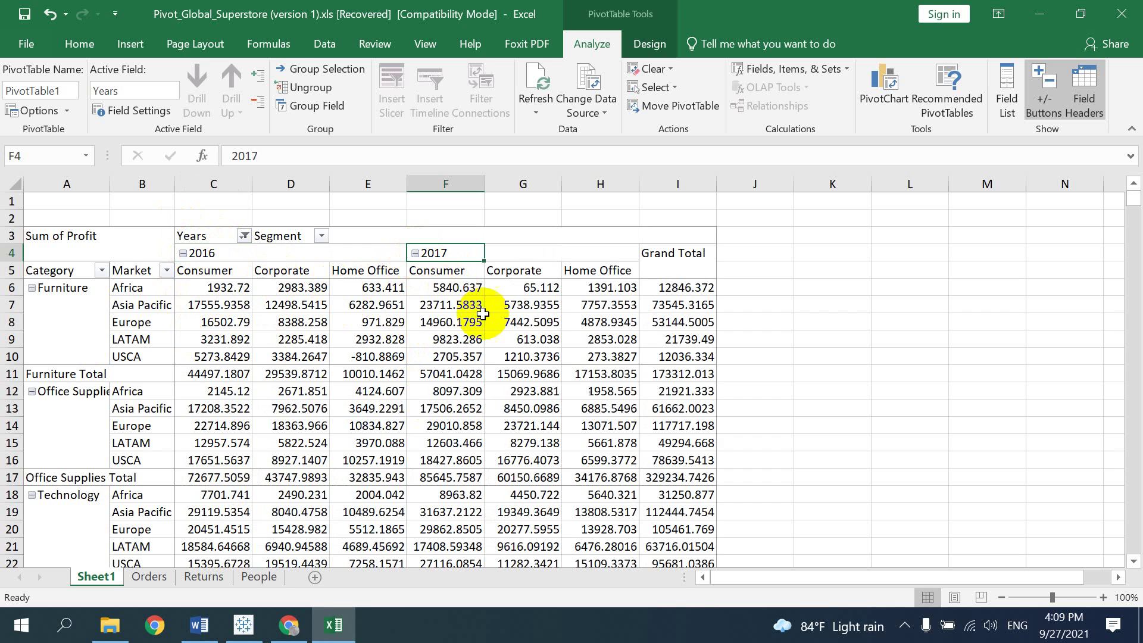
scroll(543, 332, "down", 2)
scroll(539, 337, "down", 2)
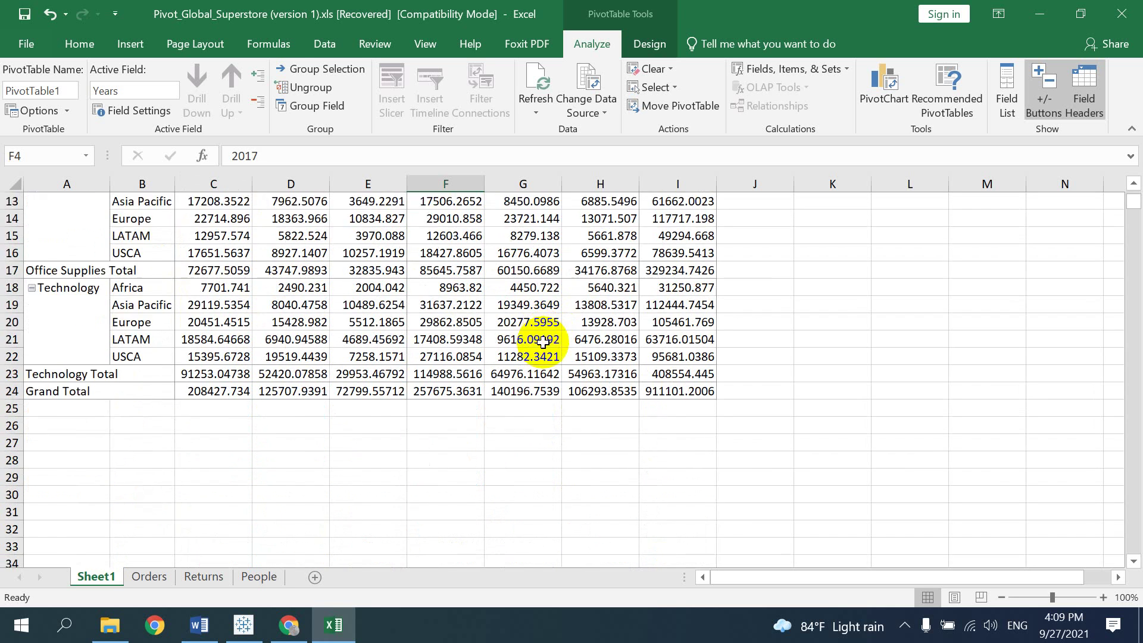
scroll(559, 375, "up", 4)
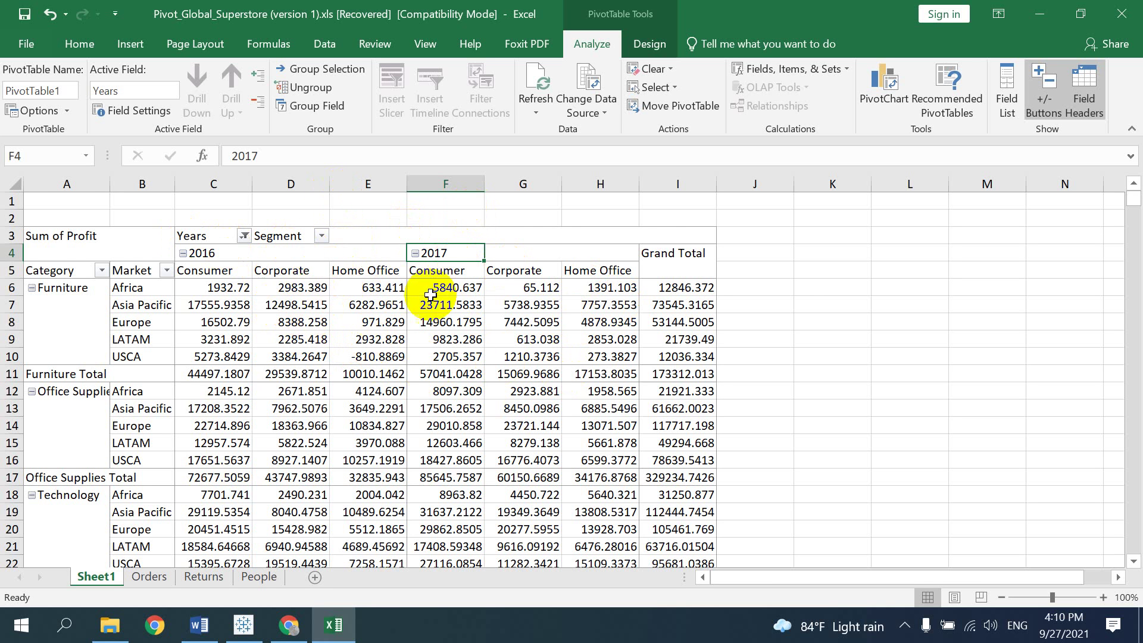
scroll(434, 289, "down", 1)
scroll(381, 343, "up", 1)
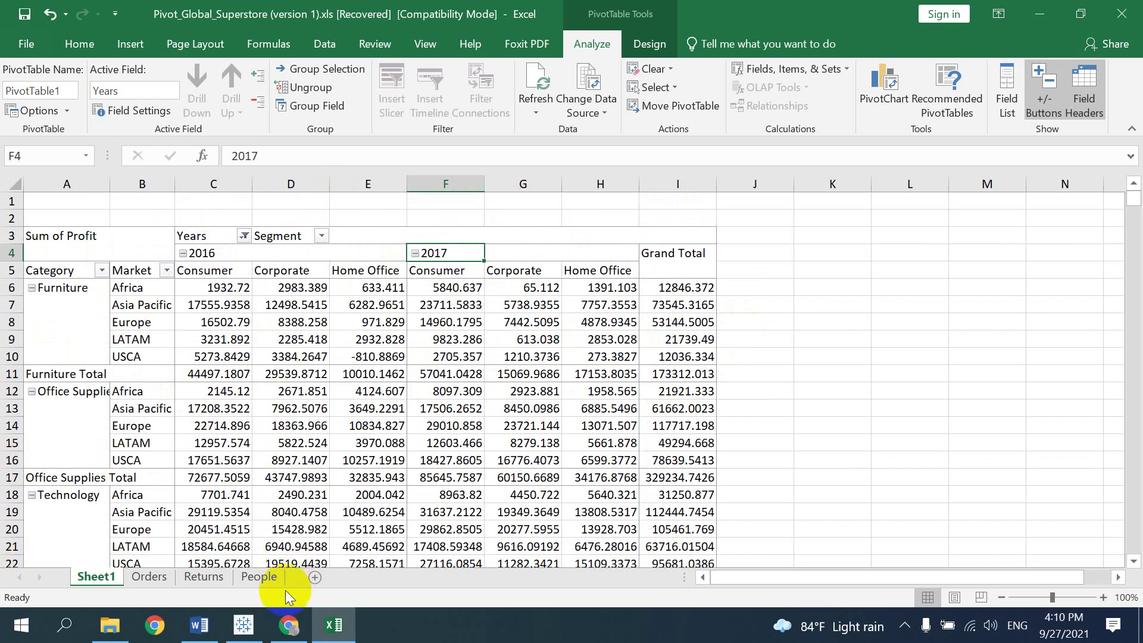
Return to Pivot Table.docx in Word and go back to its title and Q1 chart.
left_click(200, 625)
scroll(561, 291, "down", 1)
scroll(560, 296, "down", 3)
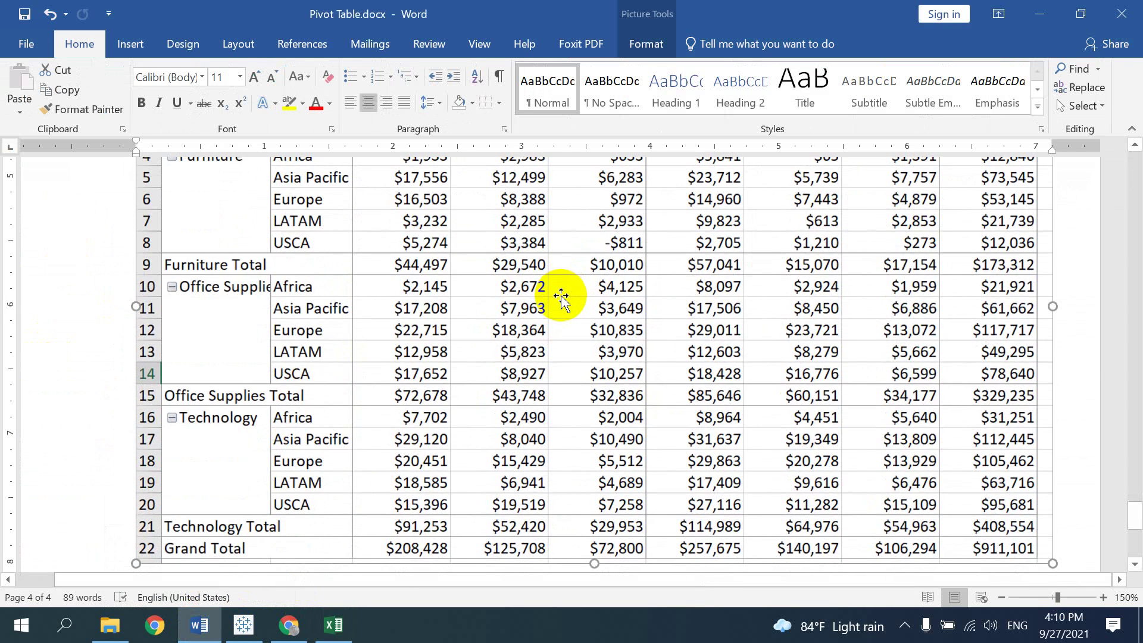
scroll(561, 295, "up", 3)
scroll(416, 492, "up", 5)
scroll(510, 449, "up", 5)
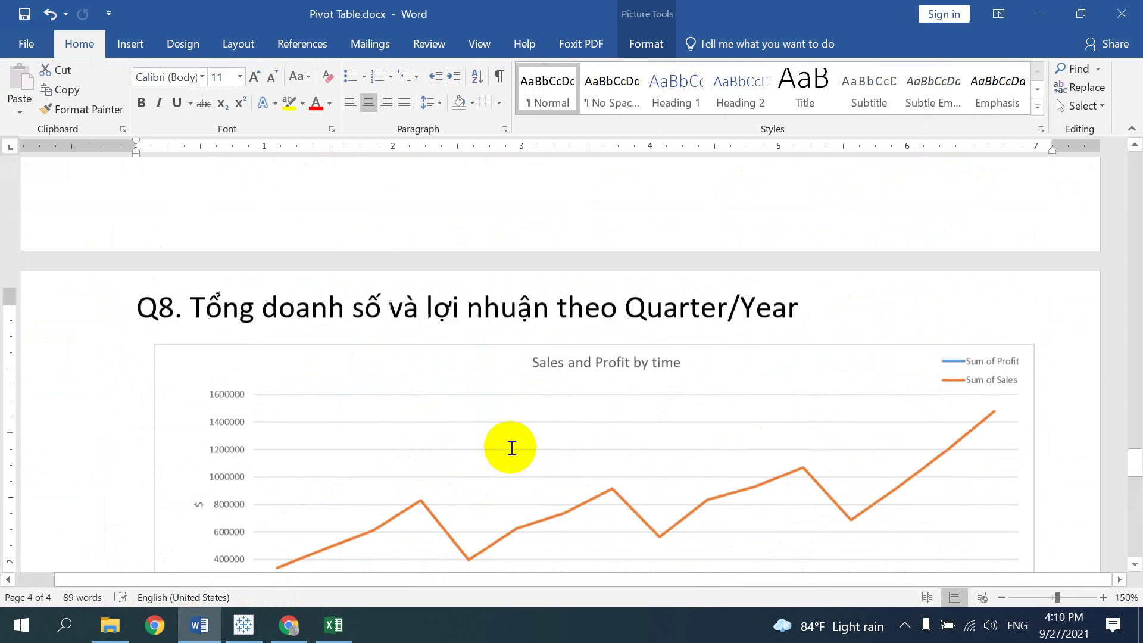
scroll(833, 452, "up", 5)
left_click_drag(1134, 455, 1134, 169)
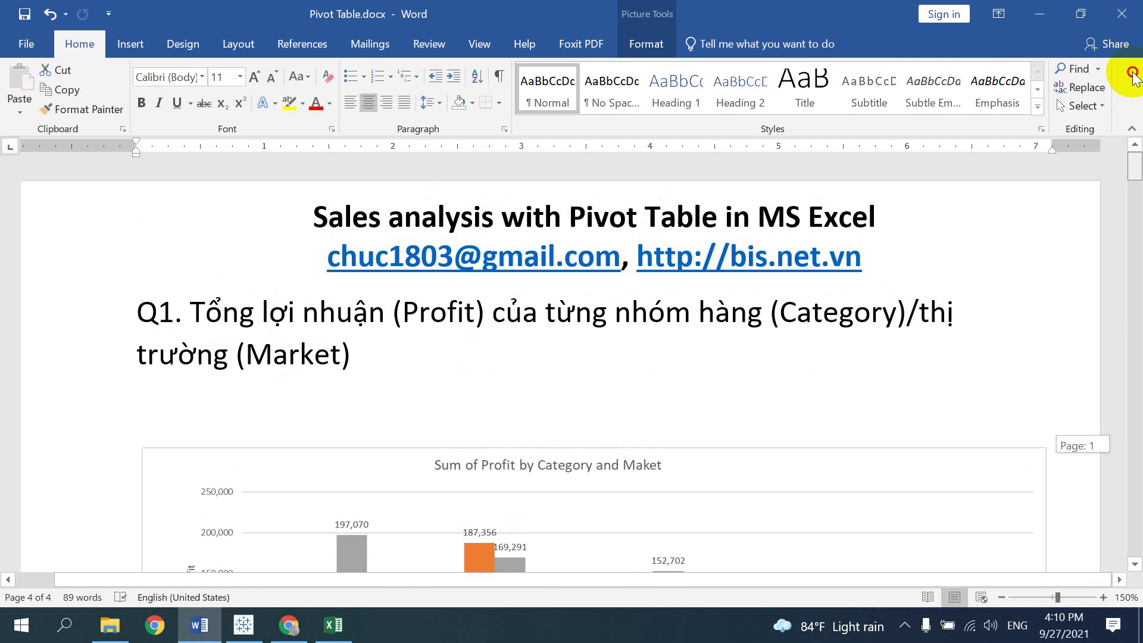
left_click(968, 277)
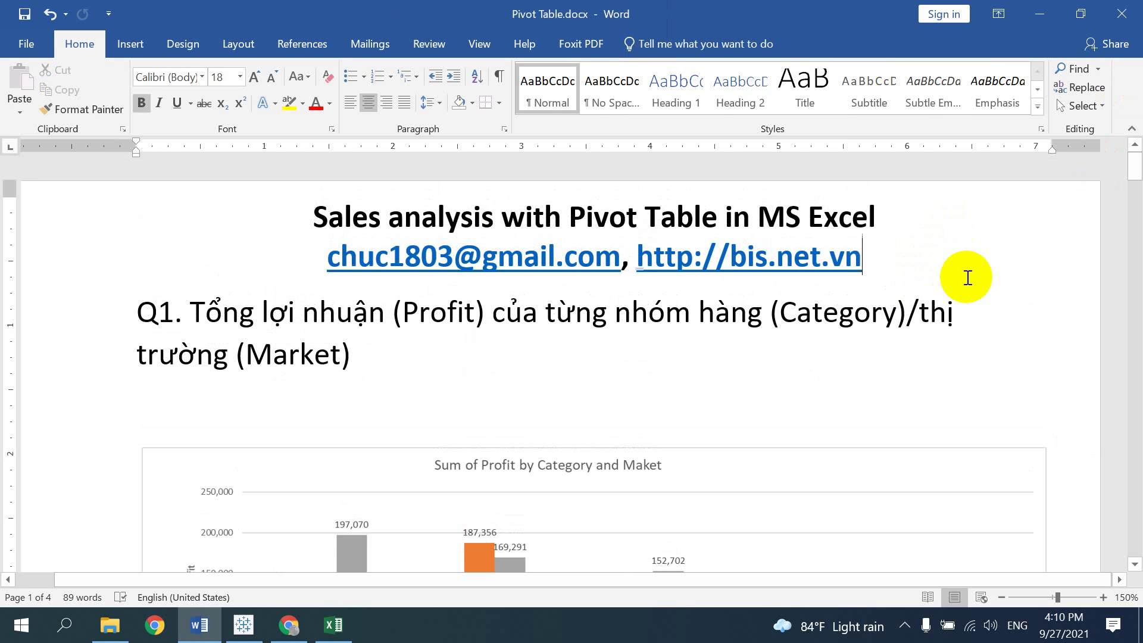